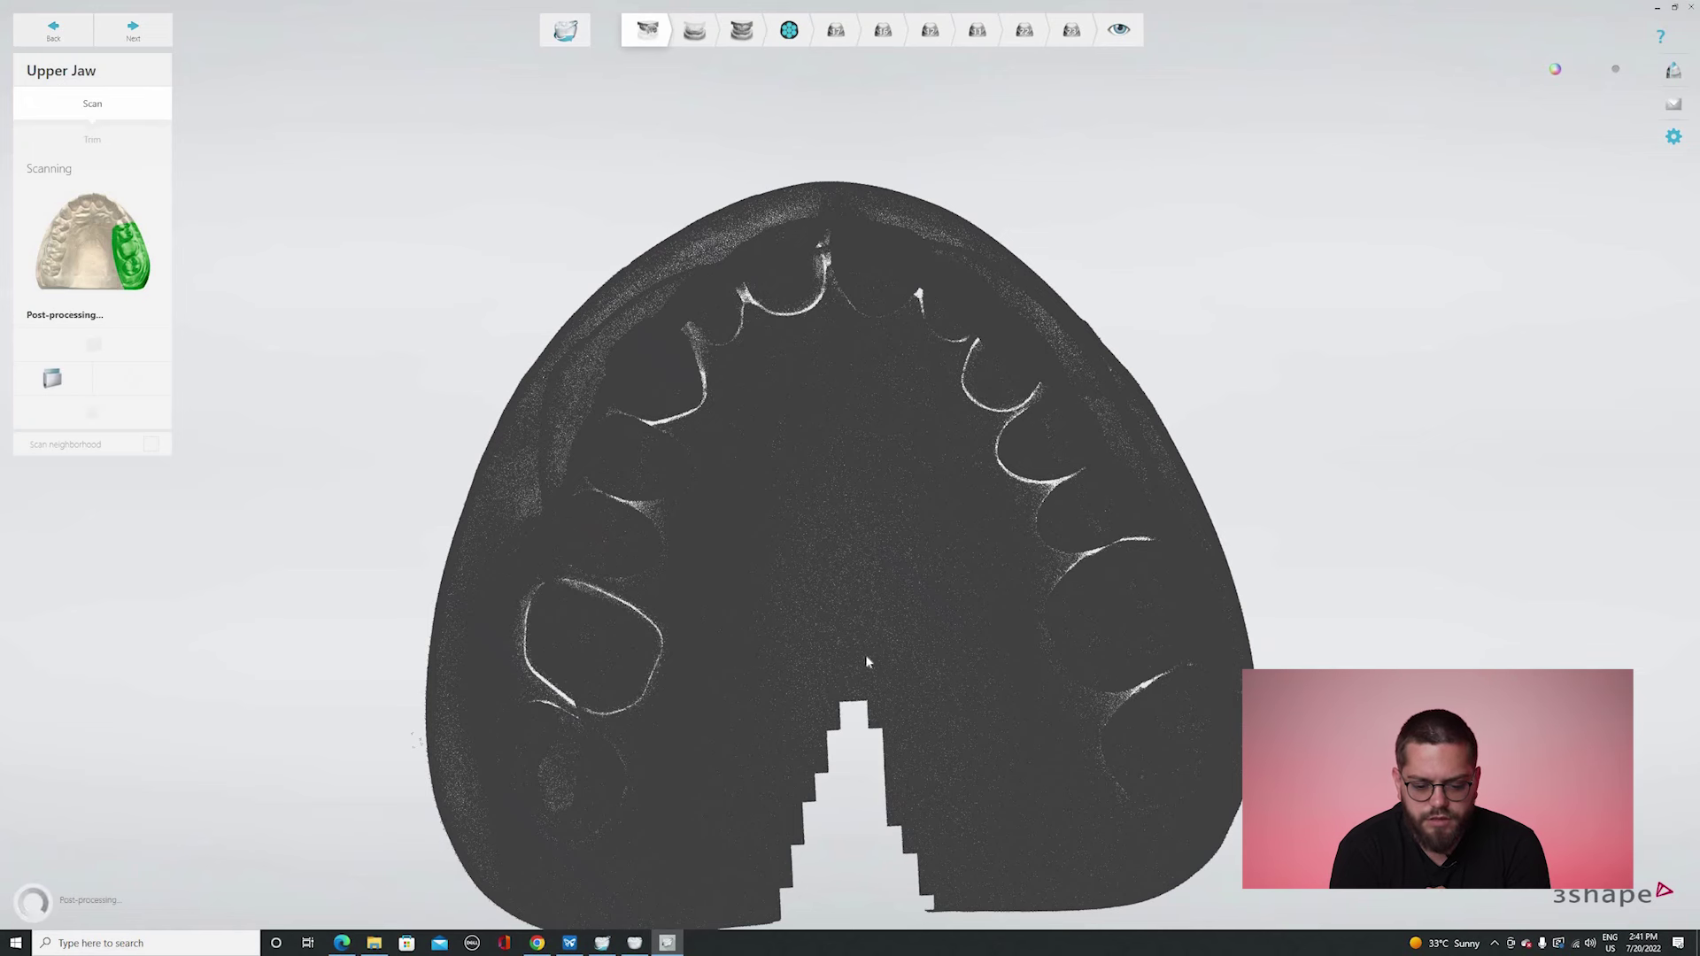
Examine the upper jaw scan from the front and both sides, up close and from afar, while it is post-processed.
{"action": "middle_click_drag", "start_coordinate": [866, 657], "coordinate": [878, 816]}
{"action": "right_click_drag", "start_coordinate": [881, 775], "coordinate": [615, 797]}
{"action": "right_click_drag", "start_coordinate": [978, 616], "coordinate": [772, 564]}
{"action": "scroll", "coordinate": [776, 553], "scroll_direction": "up", "scroll_amount": 10}
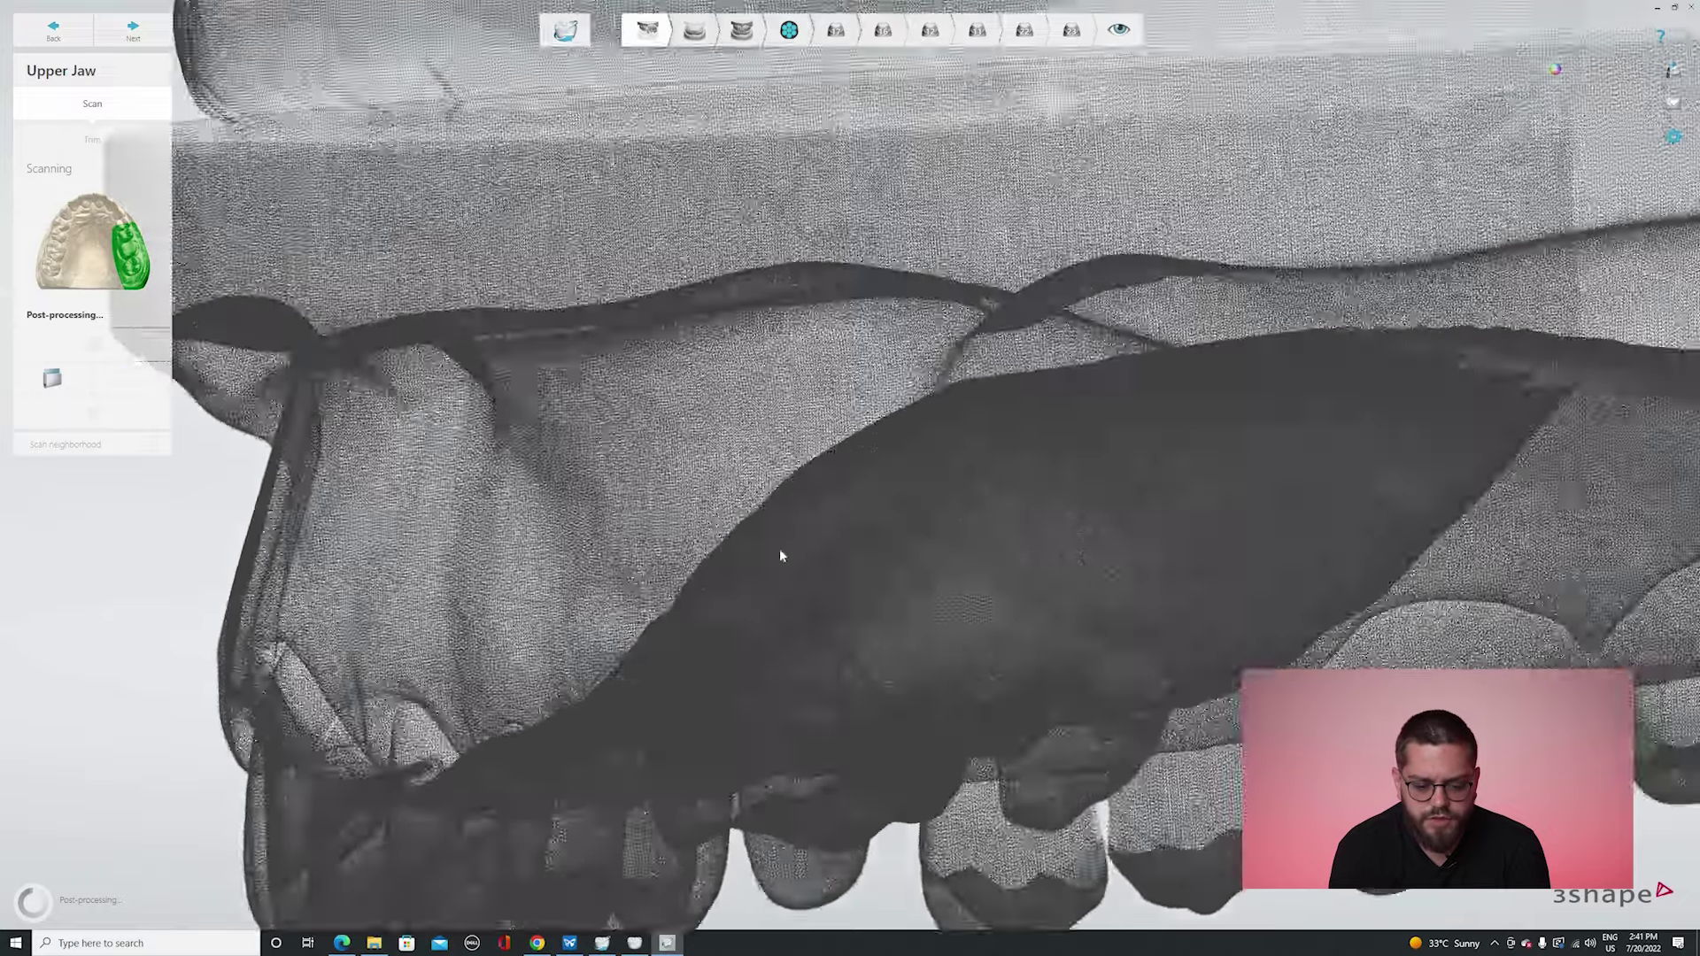
{"action": "scroll", "coordinate": [779, 561], "scroll_direction": "up", "scroll_amount": 4}
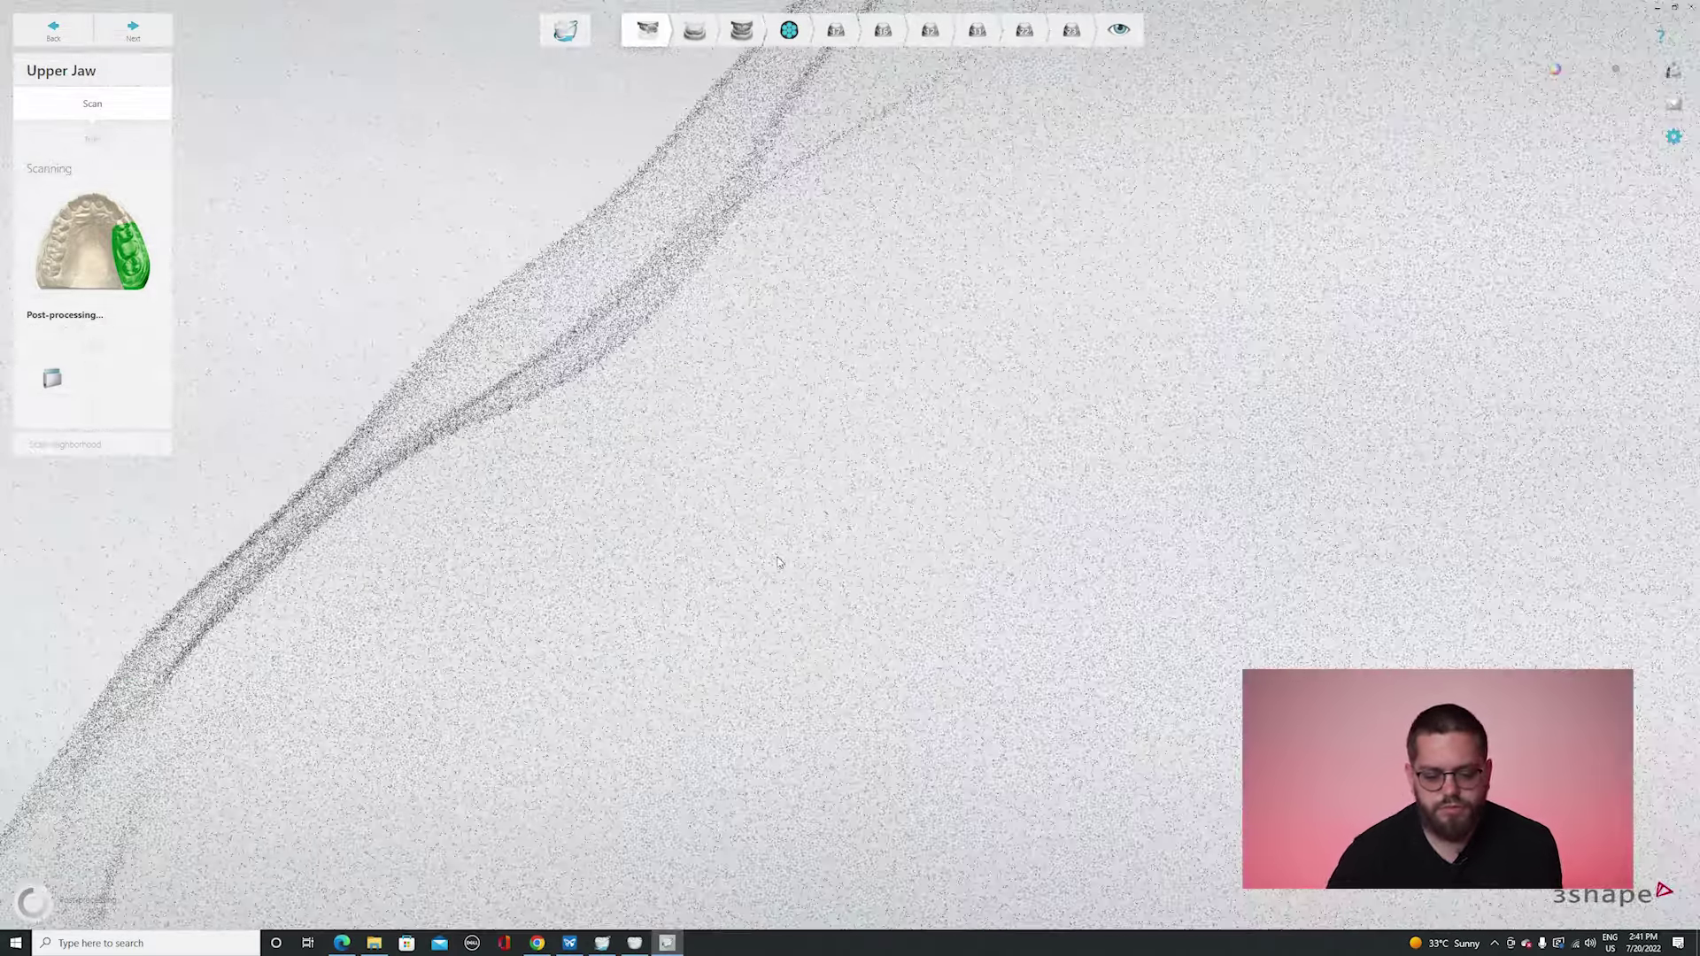
{"action": "scroll", "coordinate": [778, 562], "scroll_direction": "down", "scroll_amount": 5}
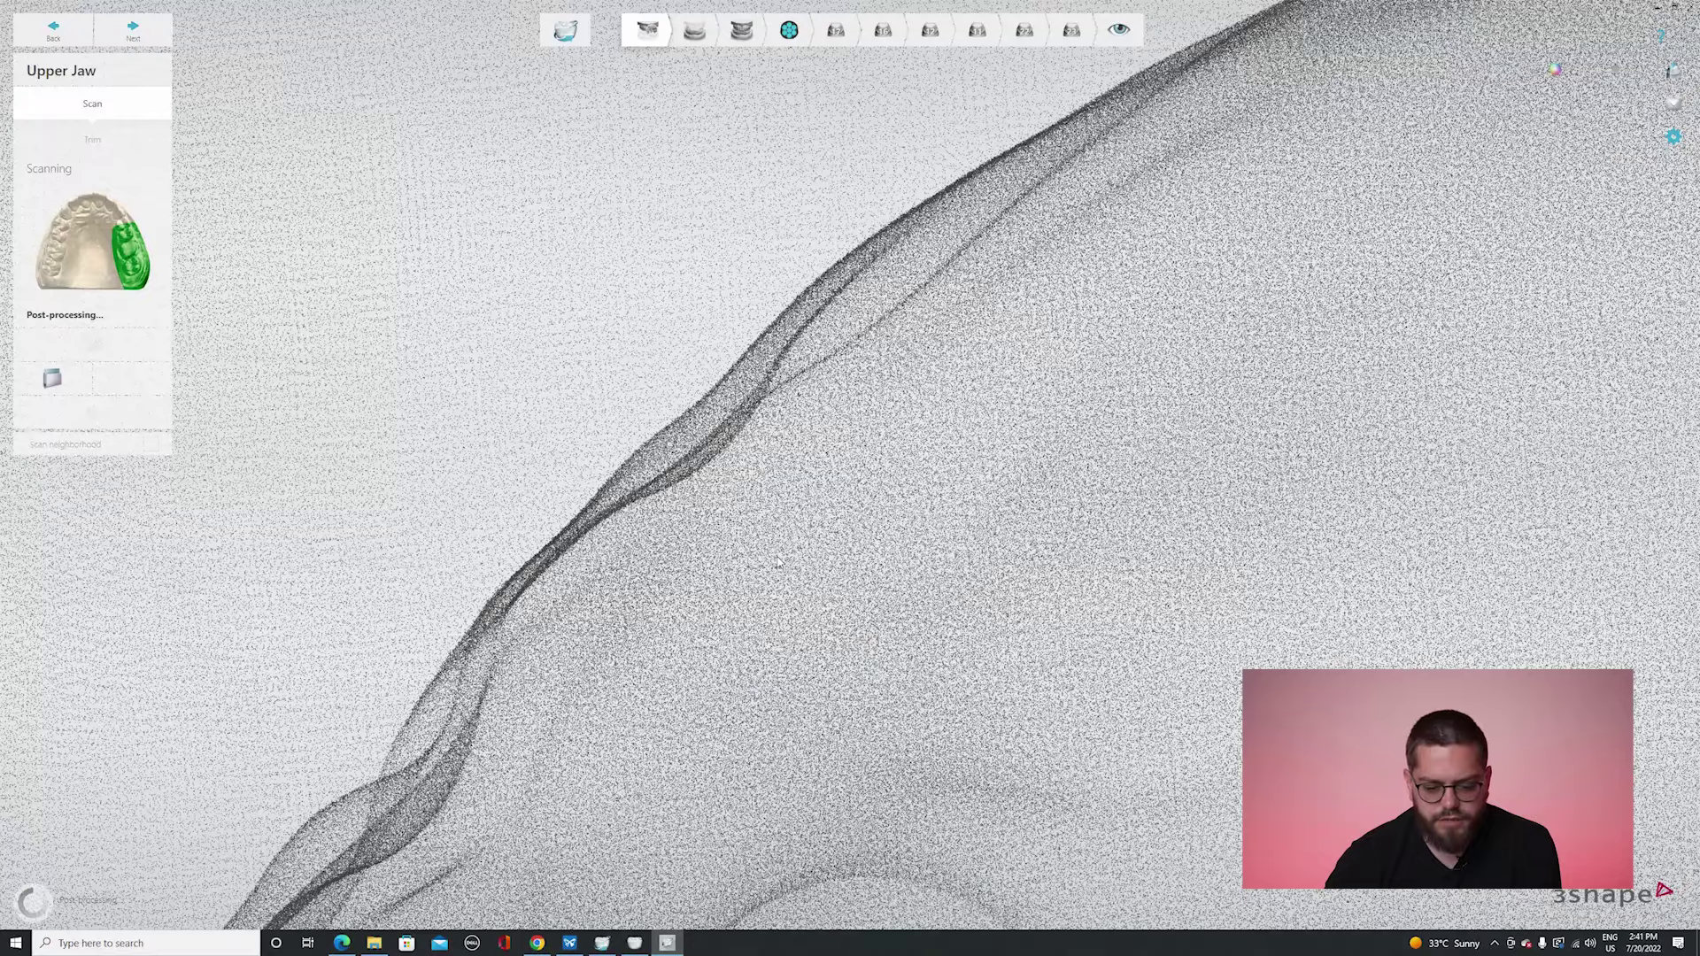
{"action": "scroll", "coordinate": [700, 530], "scroll_direction": "down", "scroll_amount": 3}
{"action": "scroll", "coordinate": [771, 469], "scroll_direction": "down", "scroll_amount": 5}
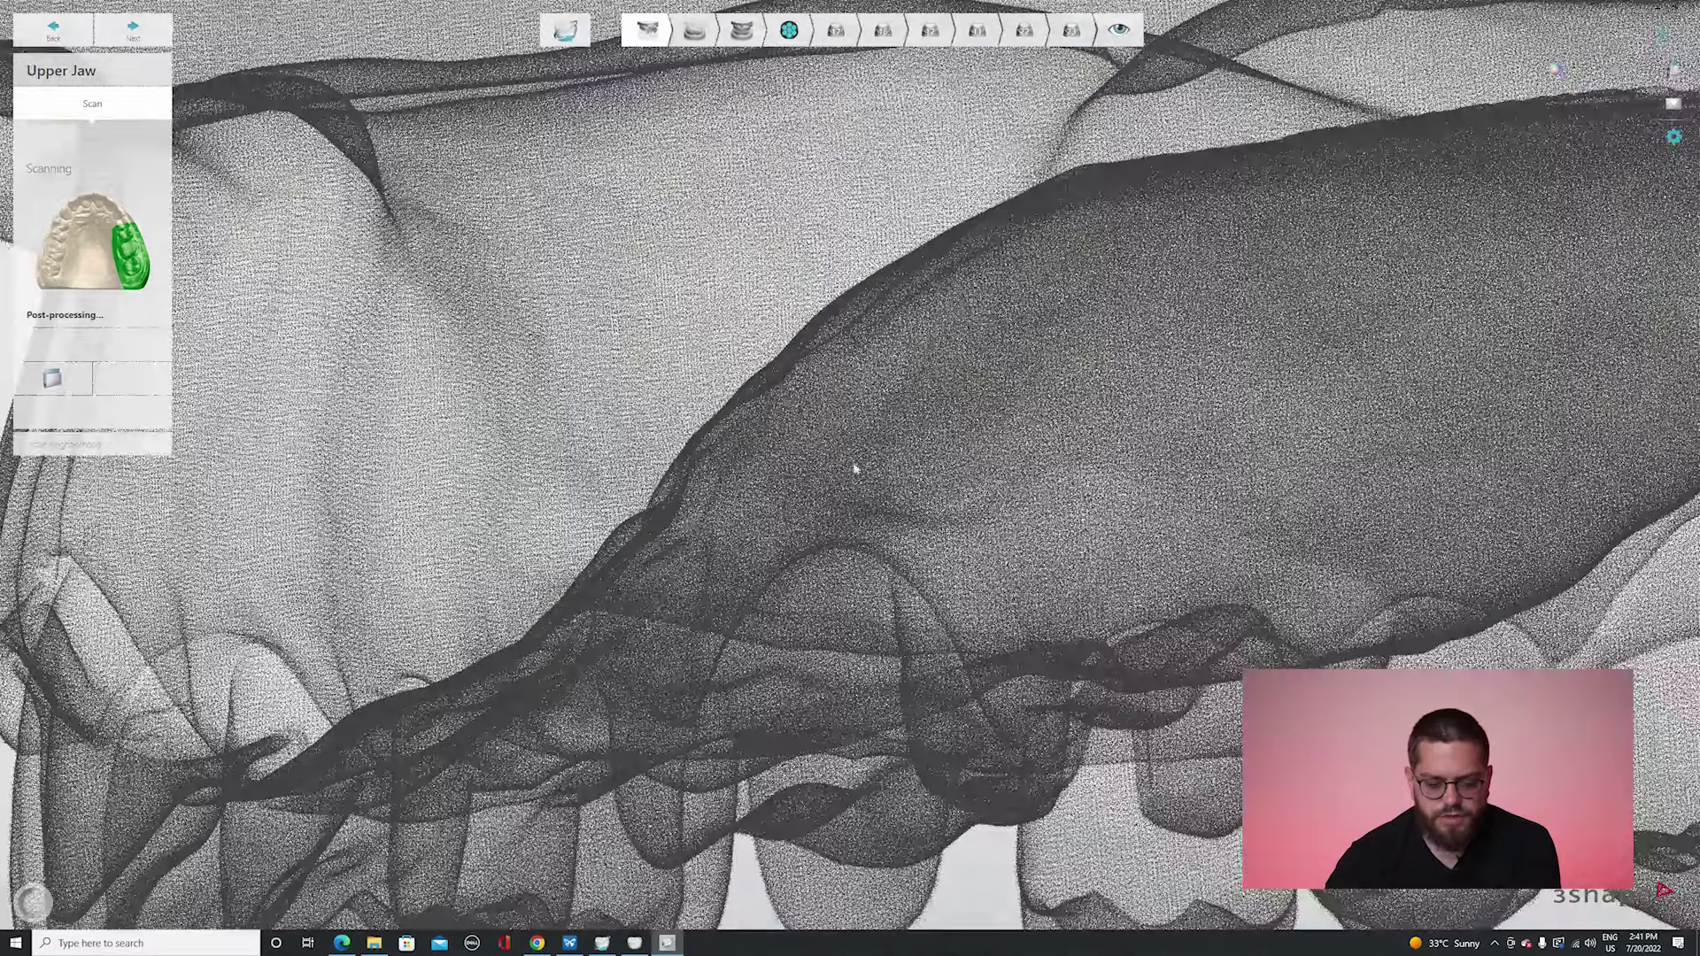
{"action": "scroll", "coordinate": [995, 457], "scroll_direction": "down", "scroll_amount": 6}
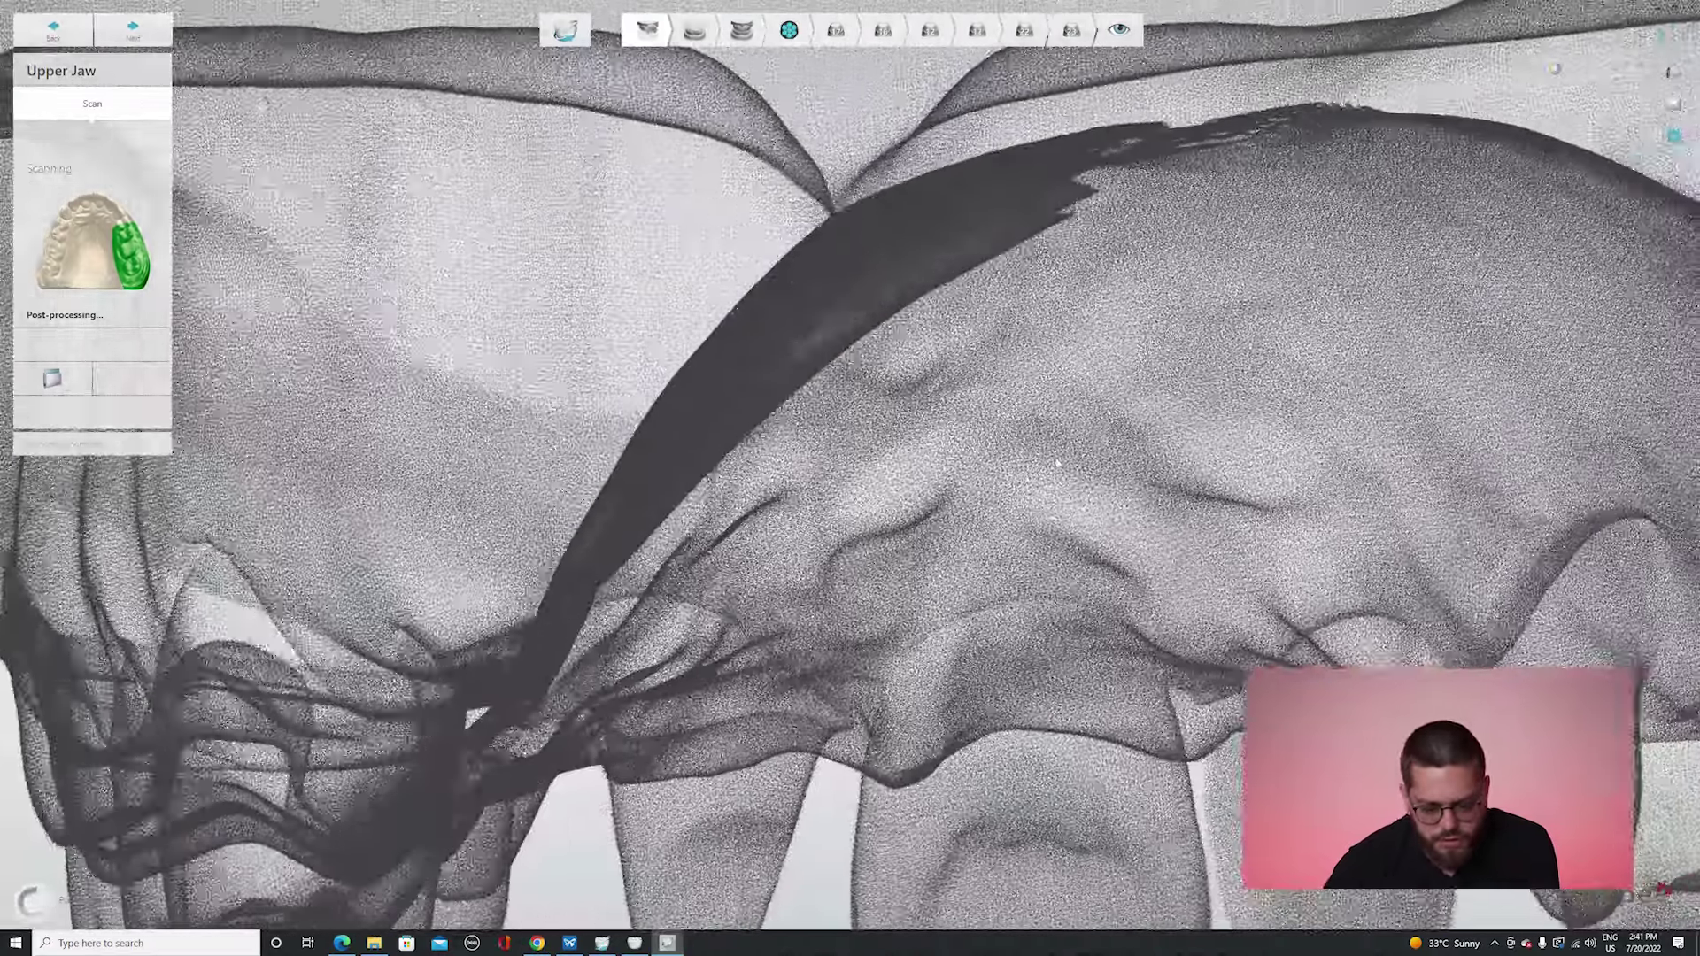
{"action": "scroll", "coordinate": [1237, 458], "scroll_direction": "down", "scroll_amount": 6}
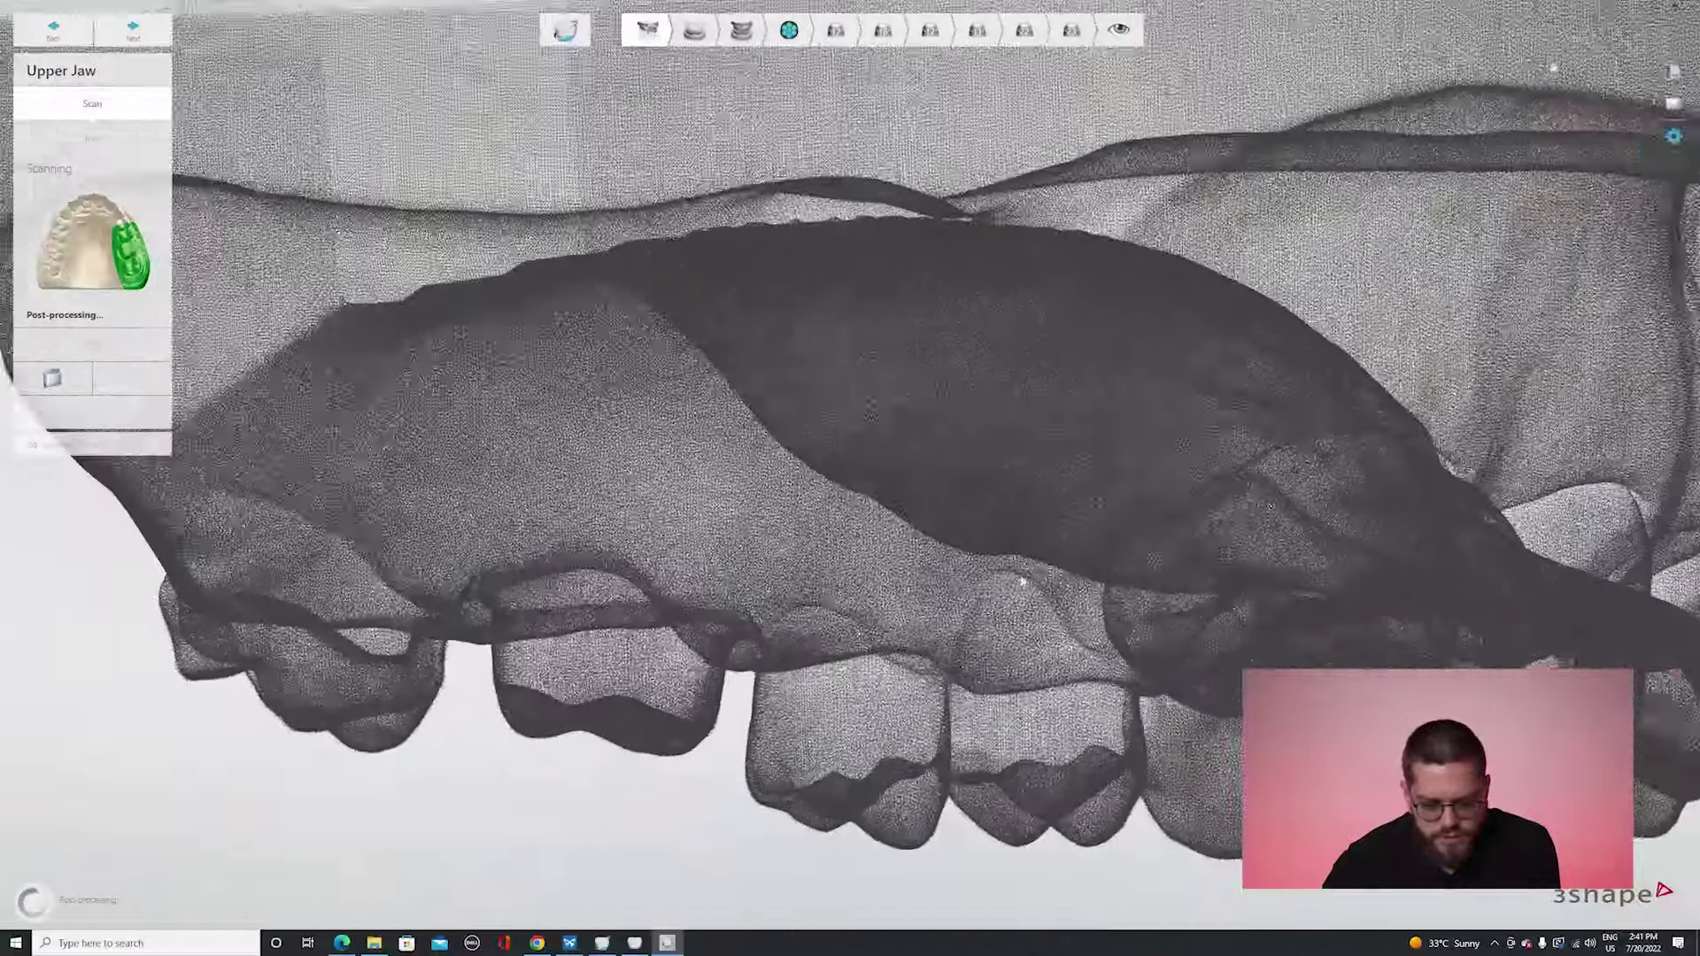
{"action": "scroll", "coordinate": [1018, 571], "scroll_direction": "down", "scroll_amount": 3}
{"action": "right_click_drag", "start_coordinate": [967, 472], "coordinate": [806, 559]}
{"action": "scroll", "coordinate": [942, 361], "scroll_direction": "down", "scroll_amount": 2}
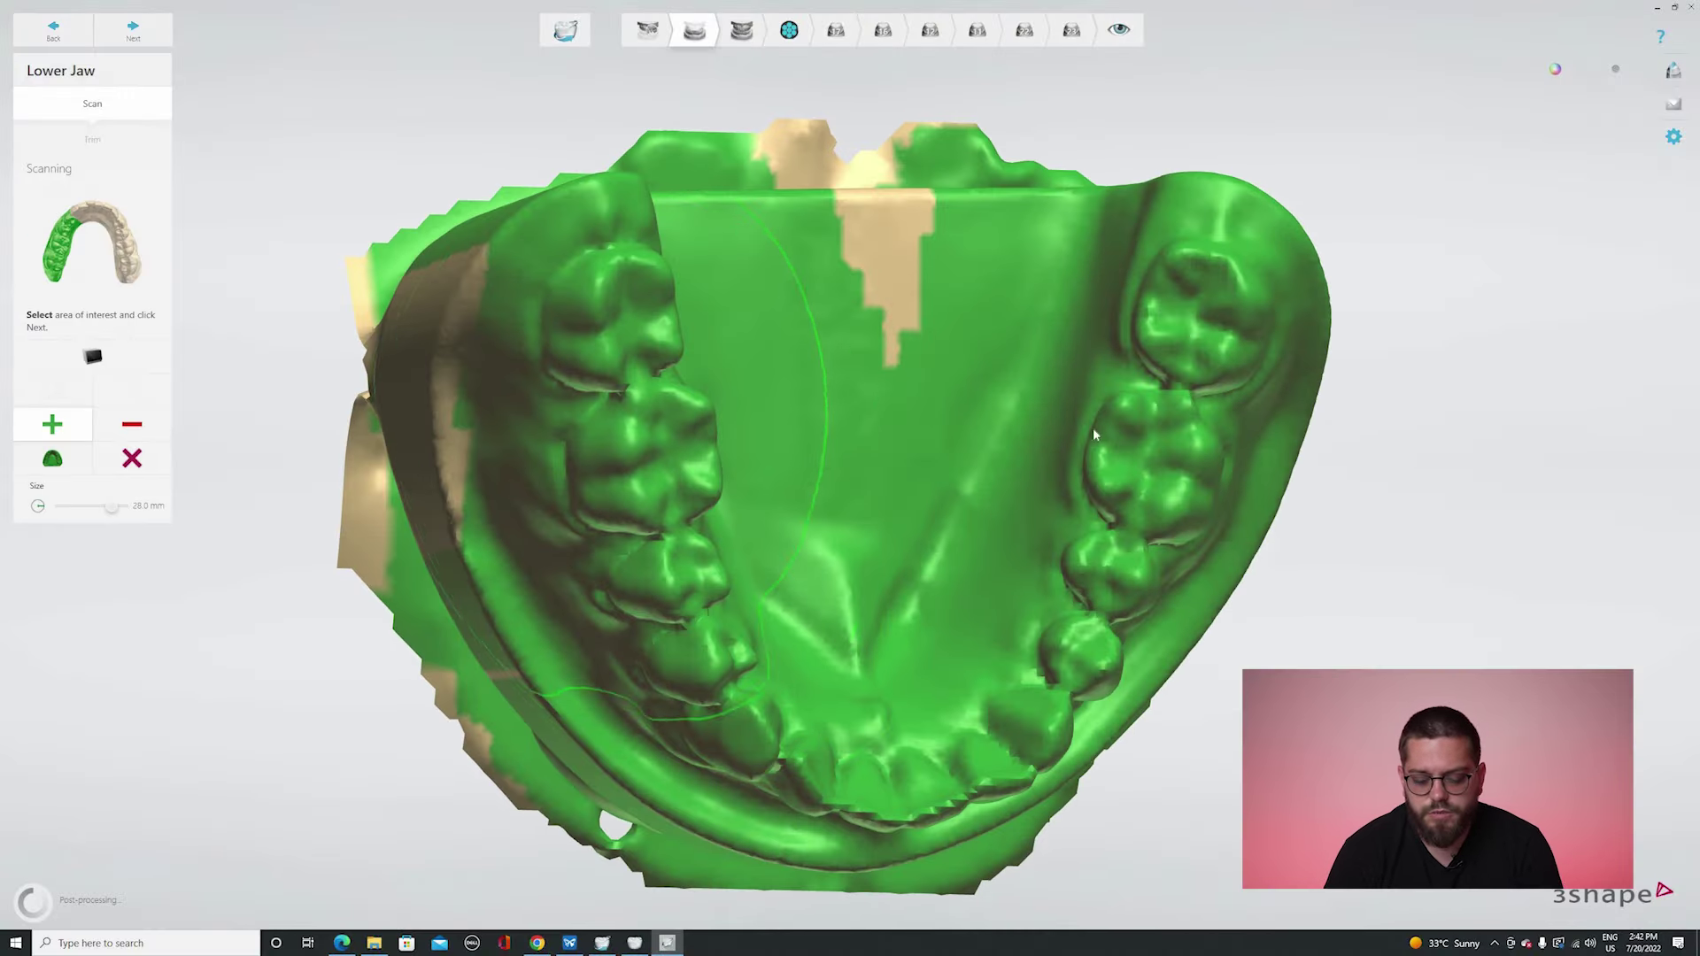
Mark the area of interest on the molars of the lower jaw scan.
{"action": "left_click_drag", "start_coordinate": [1093, 428], "coordinate": [549, 284]}
{"action": "right_click_drag", "start_coordinate": [549, 283], "coordinate": [549, 419]}
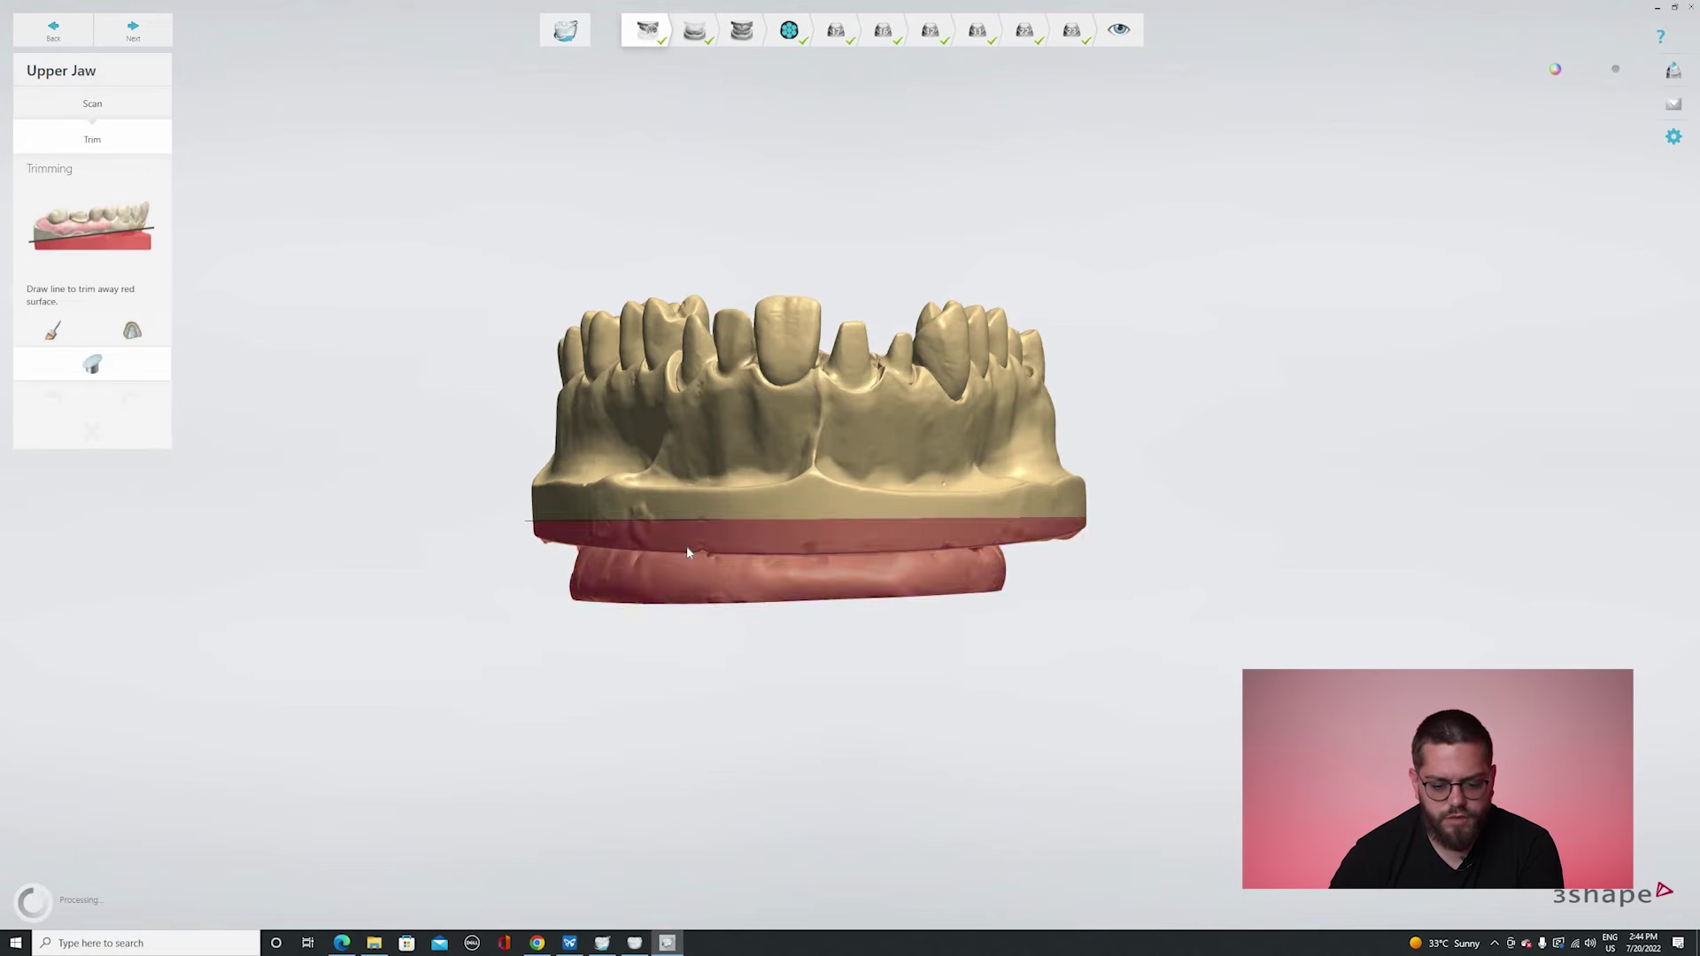
Trim away the excess base surface below the upper and lower jaw scans.
{"action": "left_click", "coordinate": [687, 551]}
{"action": "right_click_drag", "start_coordinate": [622, 288], "coordinate": [772, 285]}
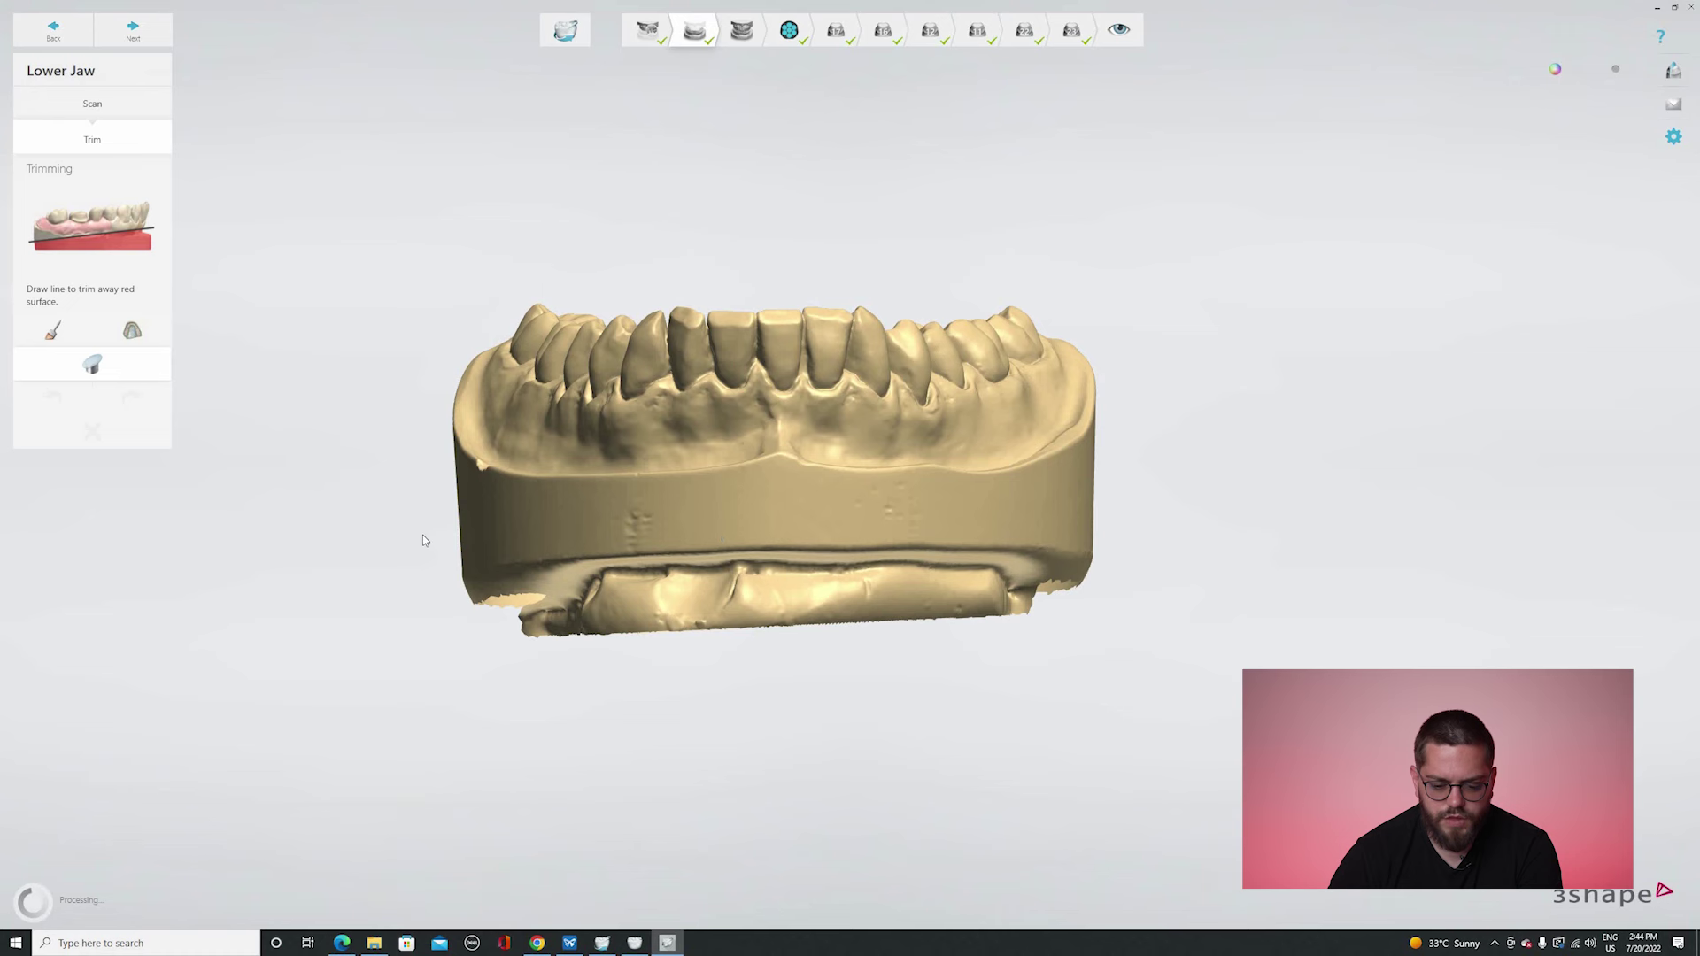
{"action": "left_click_drag", "start_coordinate": [544, 534], "coordinate": [592, 529]}
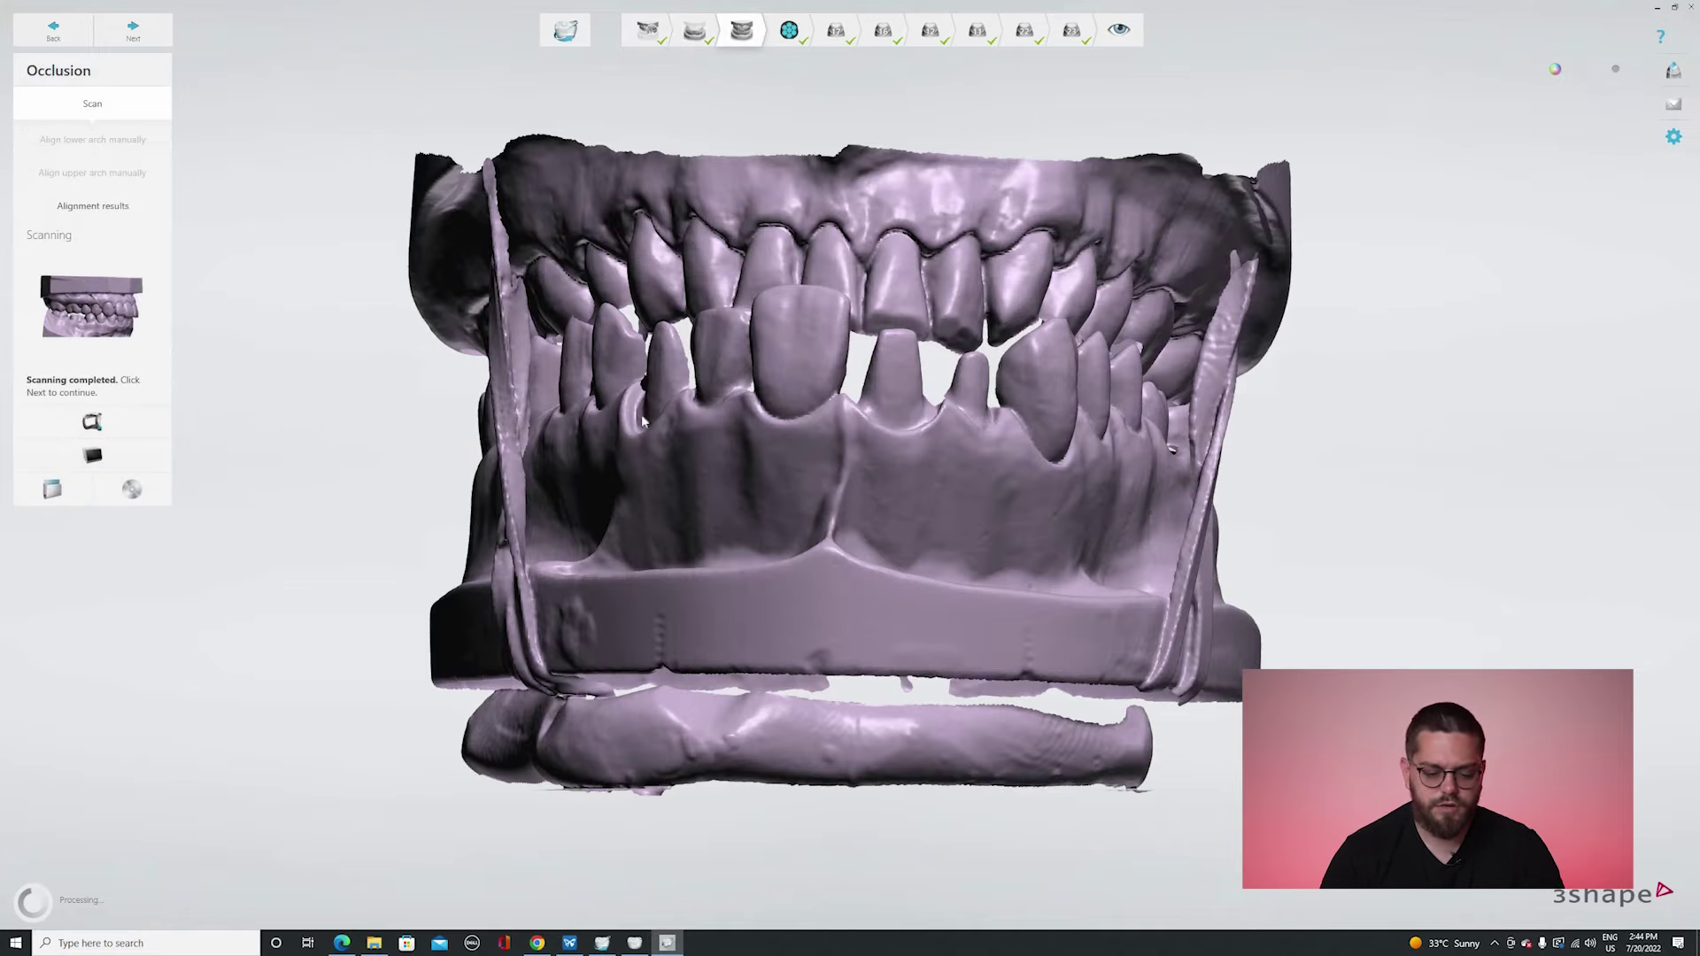
Align the lower arch scan to the bite scan with one corresponding point between the lower incisors.
{"action": "scroll", "coordinate": [644, 422], "scroll_direction": "down", "scroll_amount": 3}
{"action": "mouse_move", "coordinate": [549, 390]}
{"action": "right_mouse_down"}
{"action": "mouse_move", "coordinate": [572, 447]}
{"action": "mouse_move", "coordinate": [538, 377]}
{"action": "right_mouse_up"}
{"action": "scroll", "coordinate": [728, 374], "scroll_direction": "down", "scroll_amount": 3}
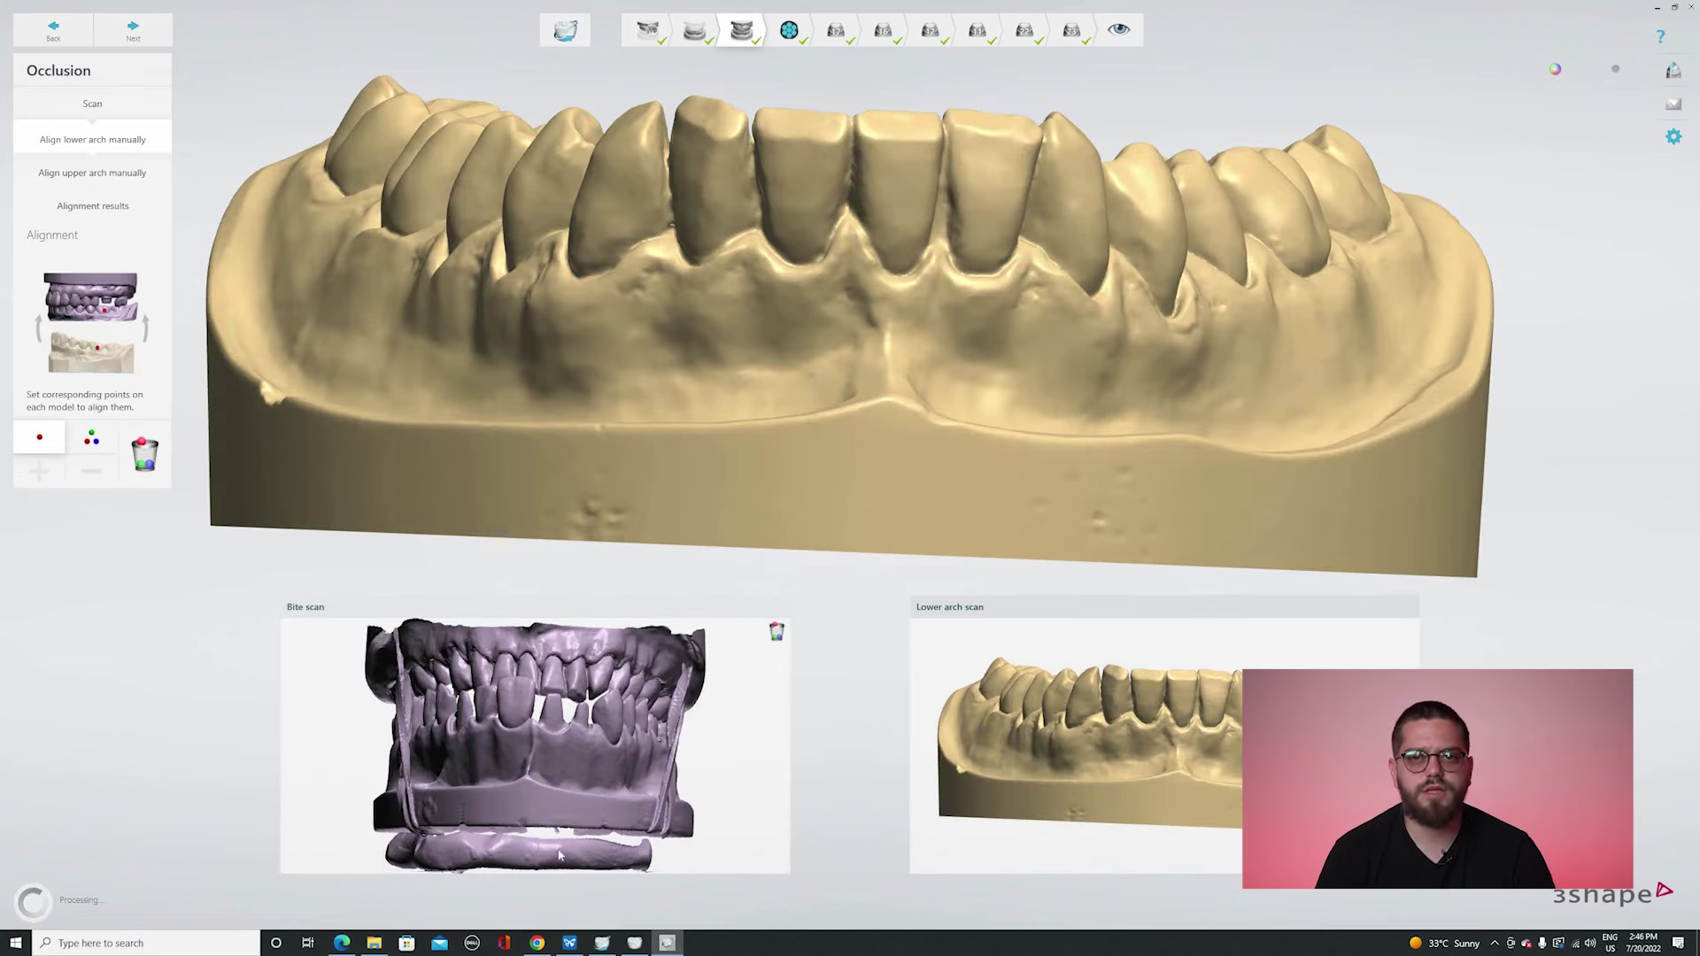
{"action": "right_click_drag", "start_coordinate": [559, 855], "coordinate": [543, 740]}
{"action": "scroll", "coordinate": [544, 740], "scroll_direction": "up", "scroll_amount": 3}
{"action": "middle_click_drag", "start_coordinate": [563, 841], "coordinate": [577, 755]}
{"action": "right_click_drag", "start_coordinate": [577, 755], "coordinate": [574, 695]}
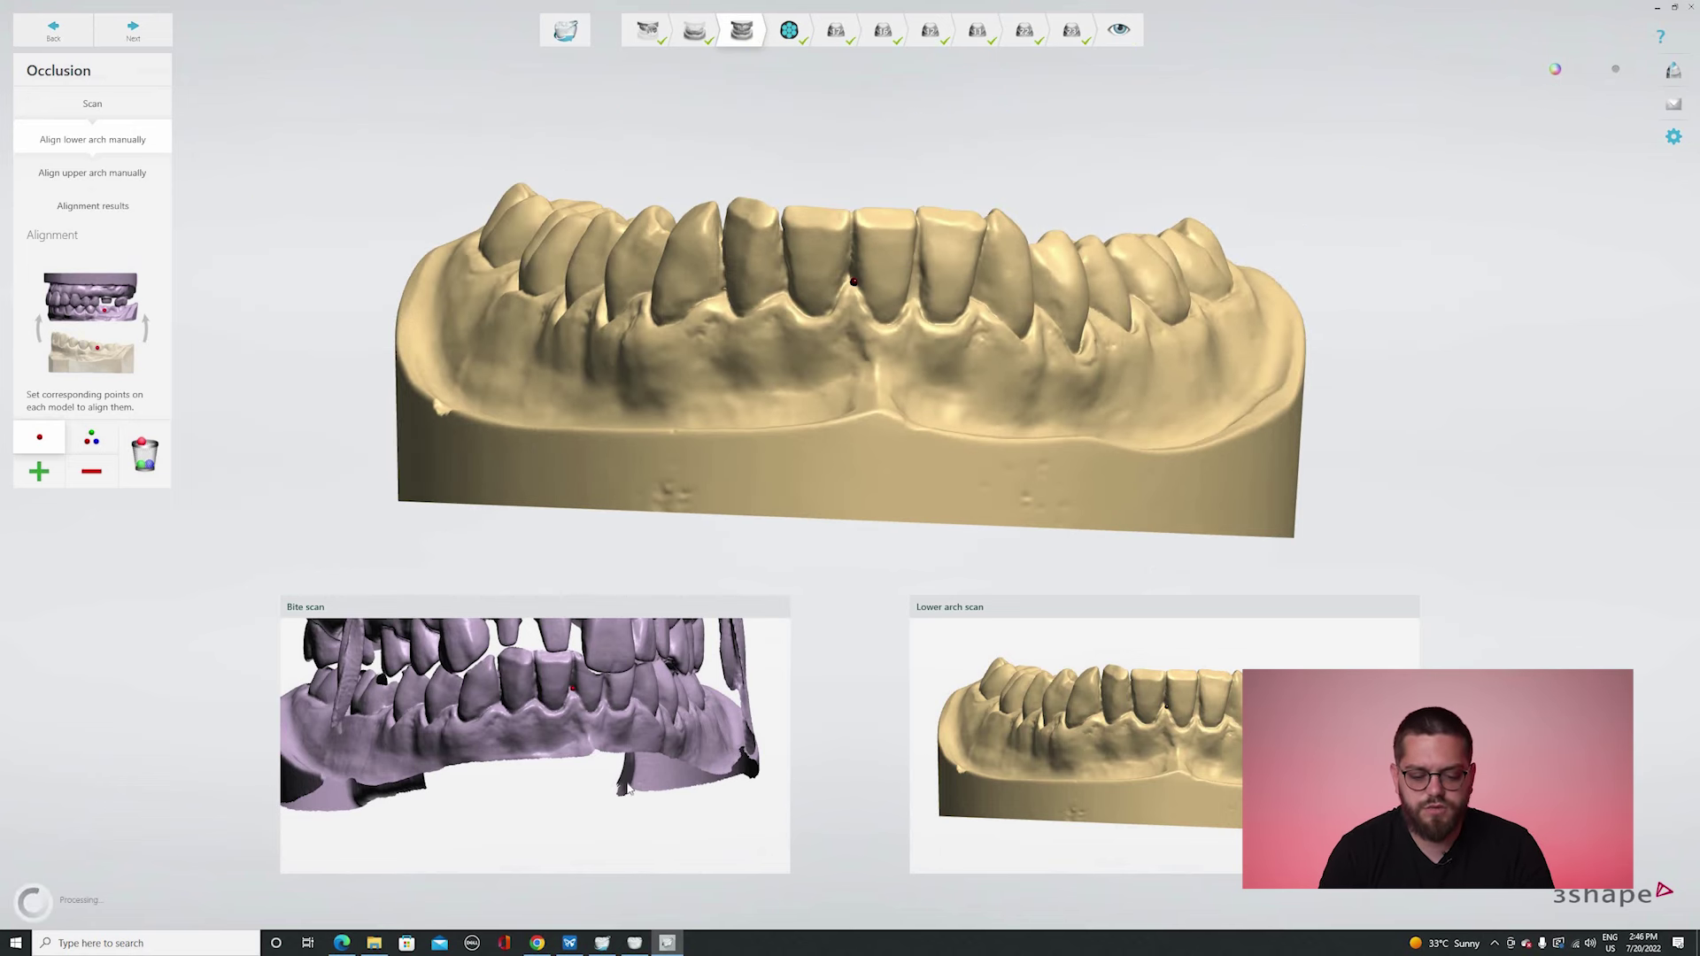
Align the upper arch scan to the bite scan with one corresponding point near the midline.
{"action": "right_click_drag", "start_coordinate": [1074, 476], "coordinate": [534, 690]}
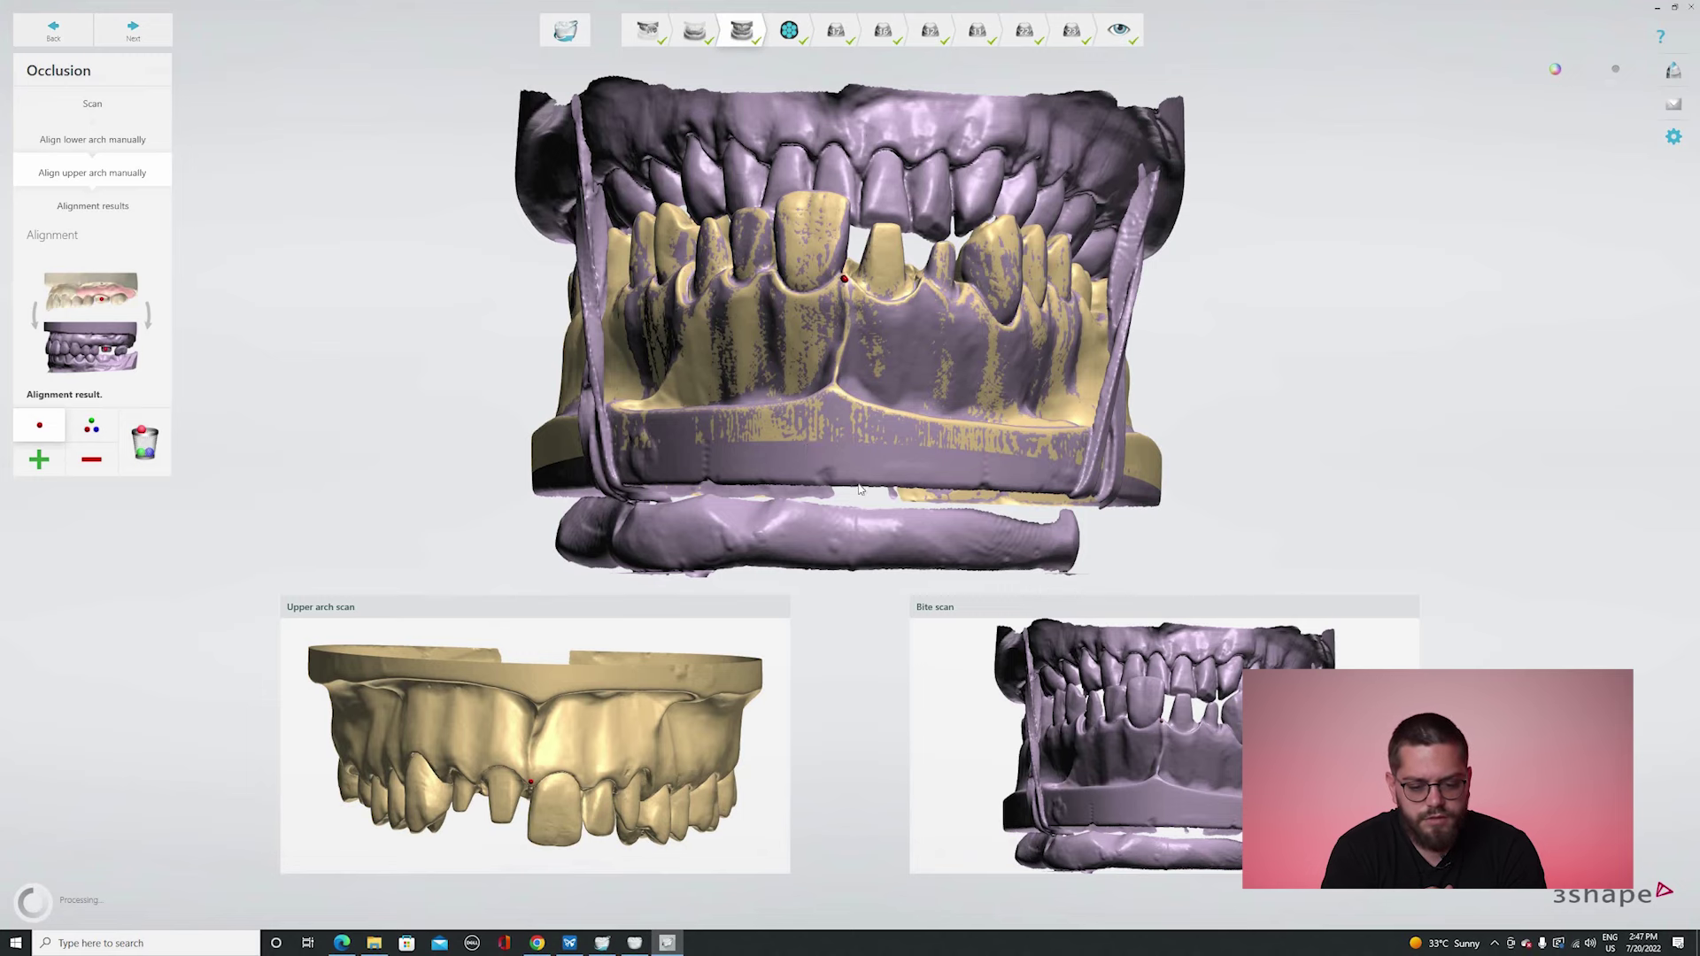
{"action": "scroll", "coordinate": [1002, 462], "scroll_direction": "up", "scroll_amount": 2}
{"action": "right_click_drag", "start_coordinate": [779, 460], "coordinate": [683, 393]}
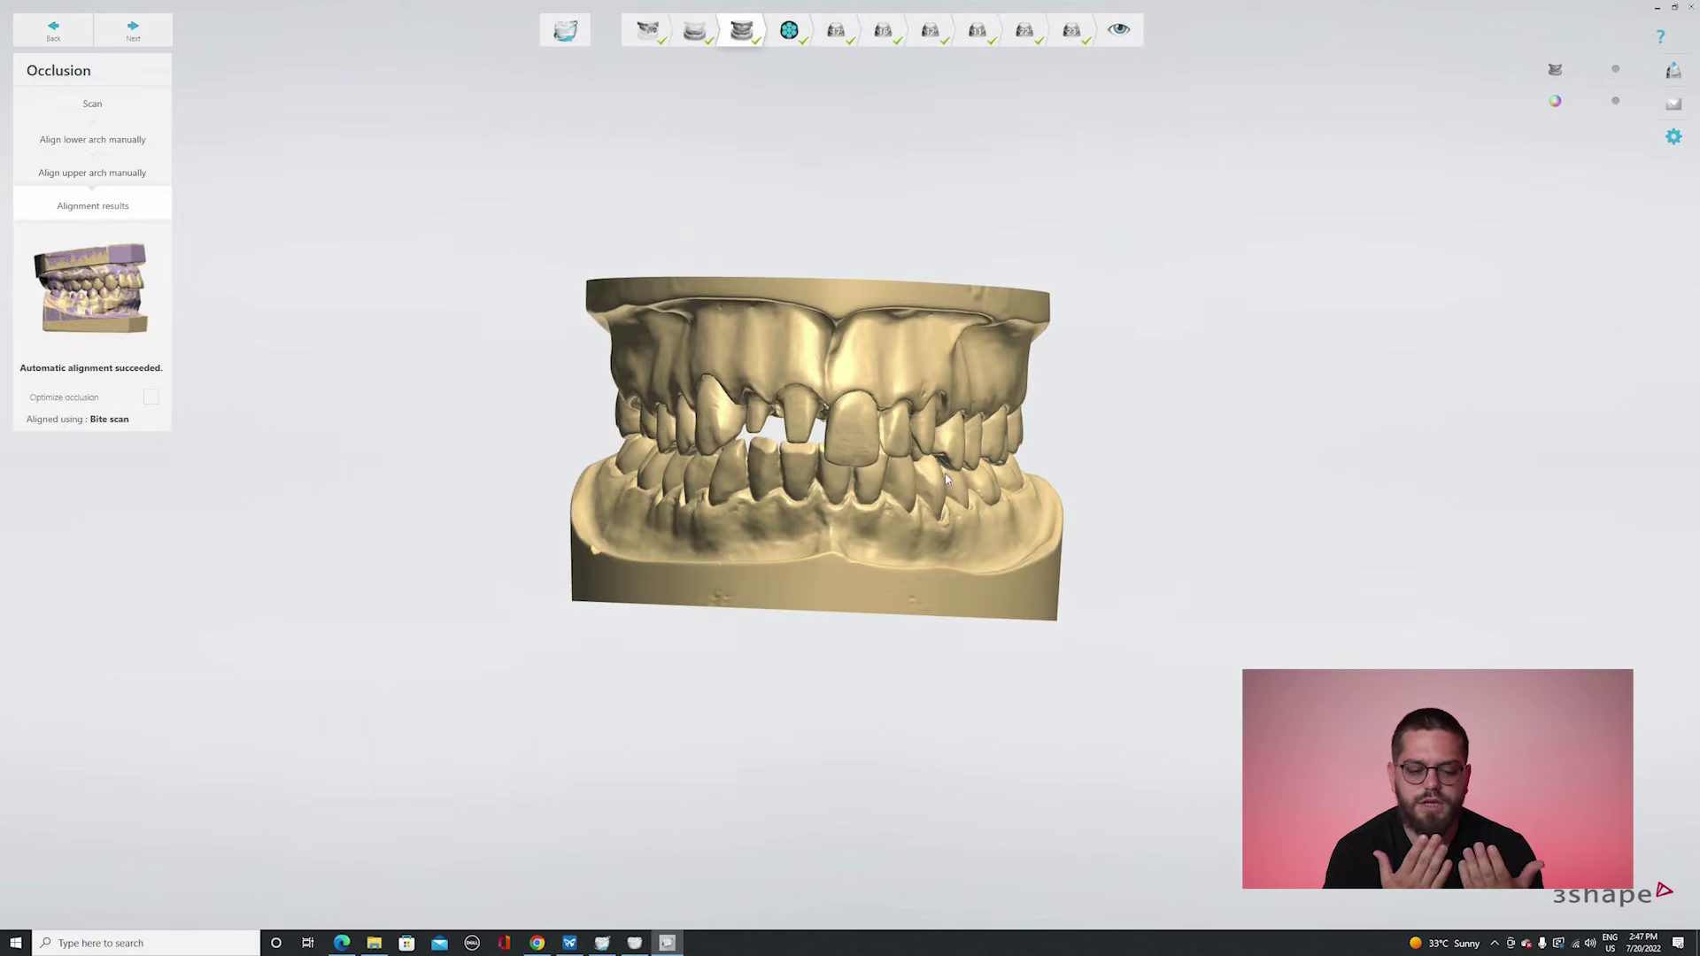
Inspect the occlusion of the aligned upper and lower models from the front and side.
{"action": "right_click_drag", "start_coordinate": [1058, 488], "coordinate": [862, 550]}
{"action": "scroll", "coordinate": [863, 550], "scroll_direction": "up", "scroll_amount": 10}
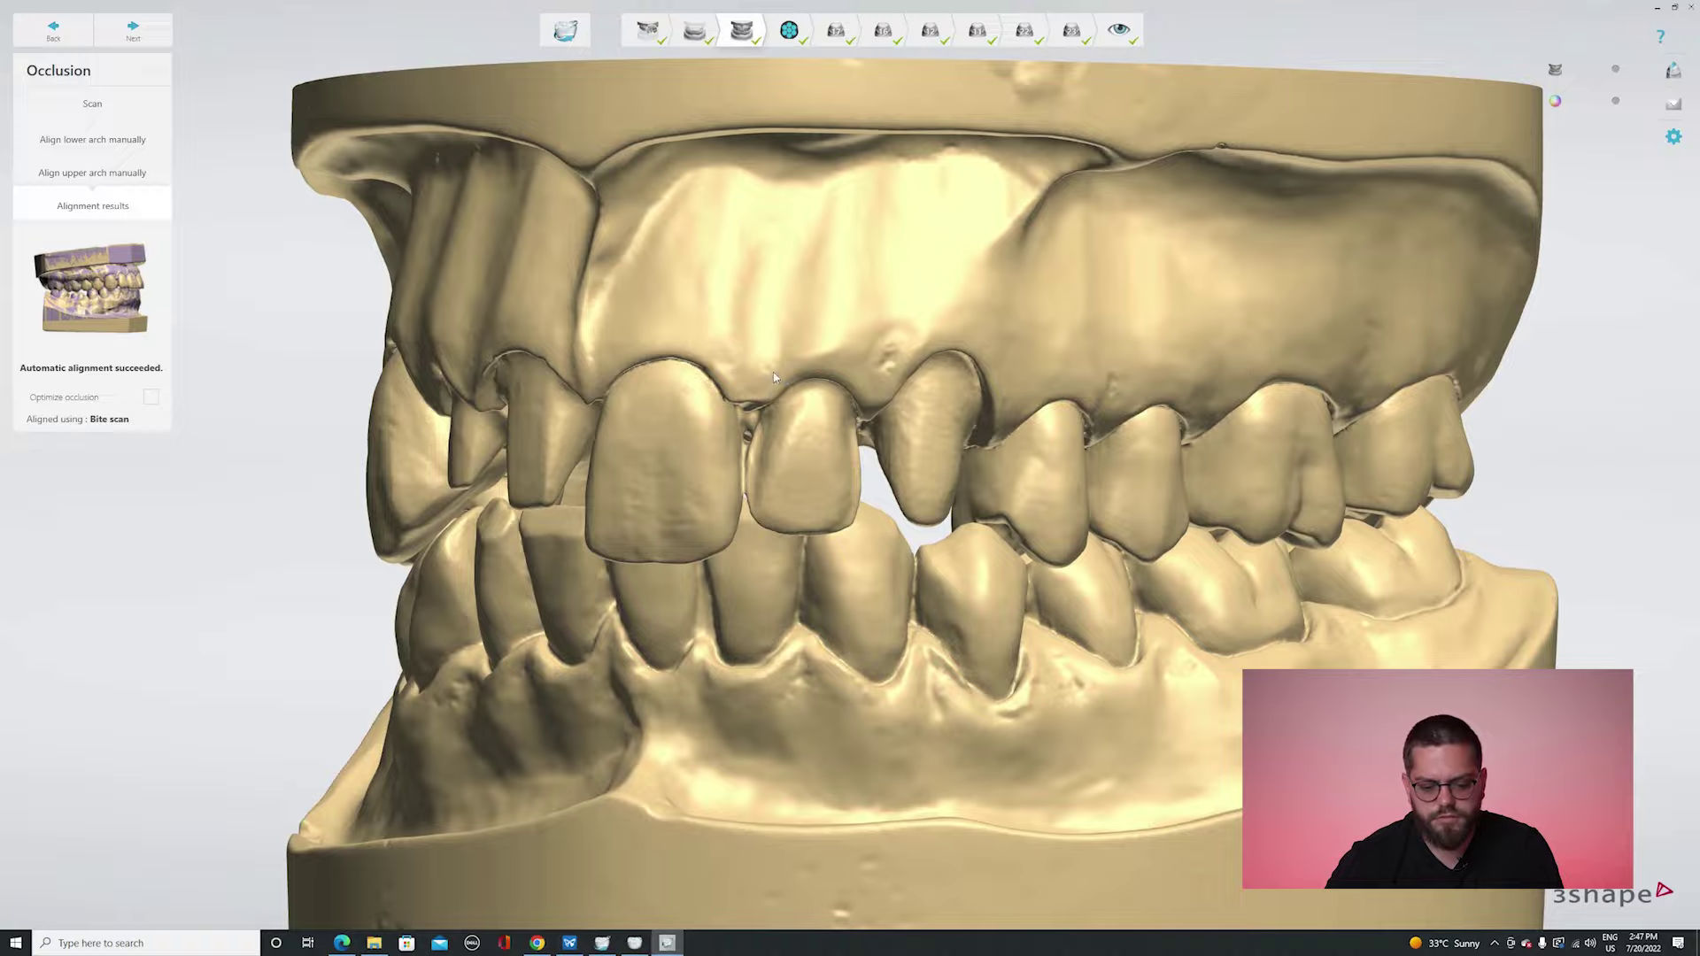
{"action": "right_click_drag", "start_coordinate": [773, 378], "coordinate": [588, 566]}
{"action": "middle_click_drag", "start_coordinate": [589, 567], "coordinate": [589, 729]}
{"action": "scroll", "coordinate": [588, 729], "scroll_direction": "down", "scroll_amount": 1}
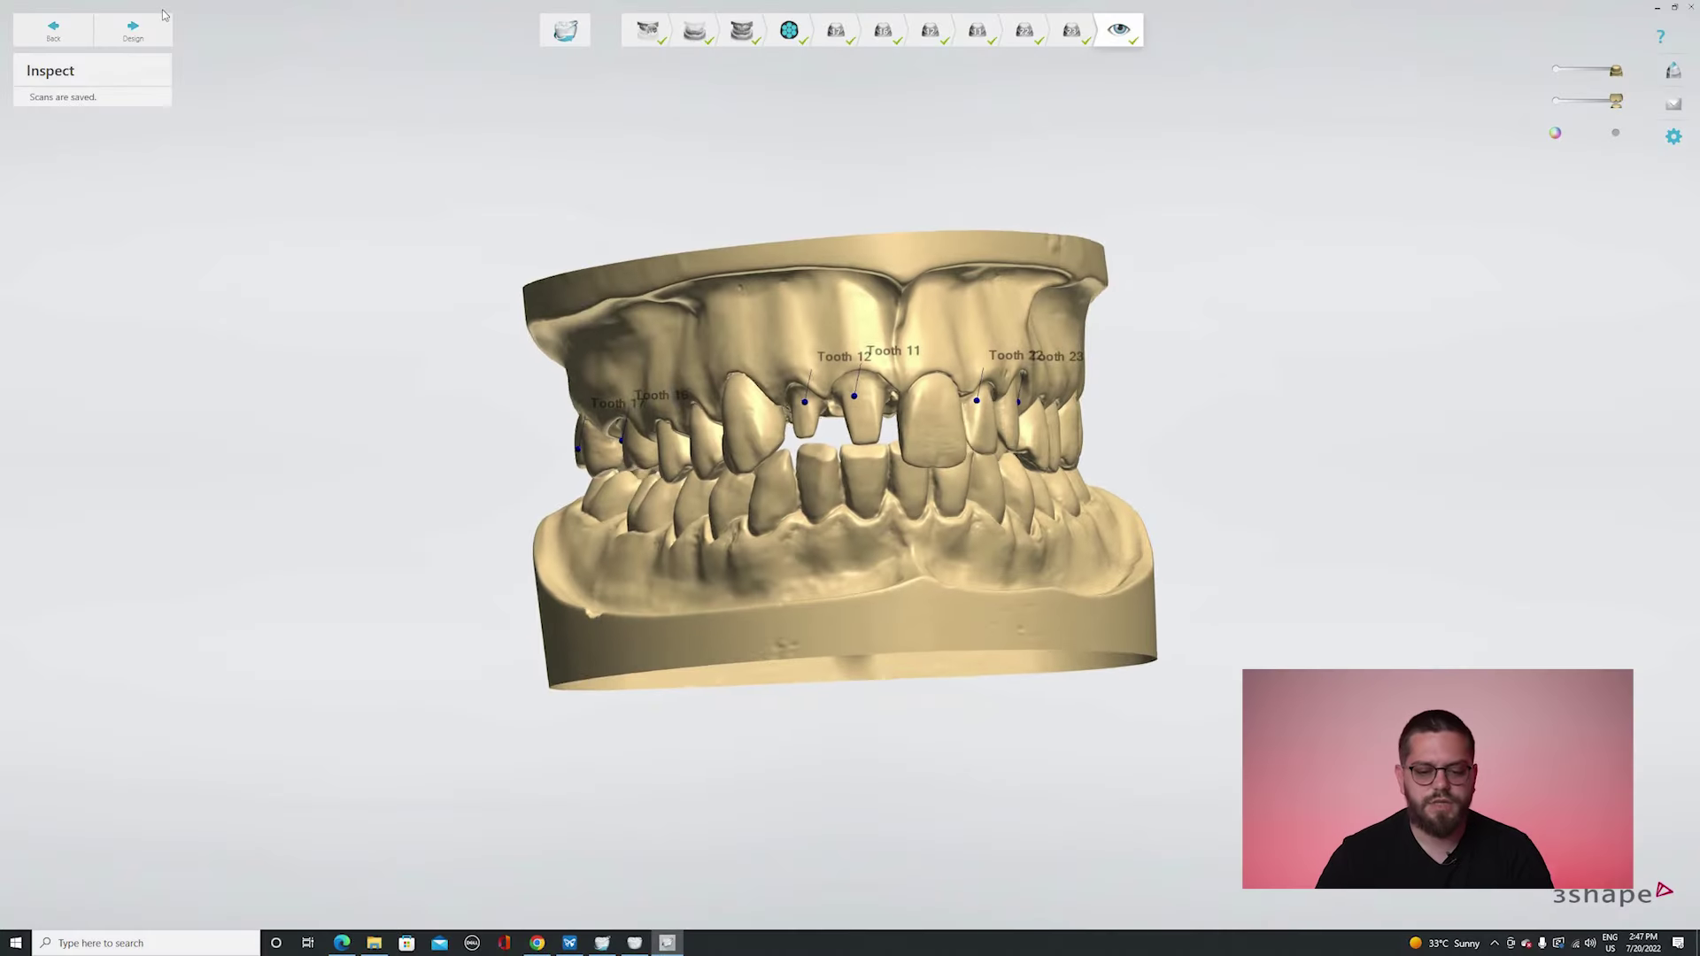
{"action": "right_click_drag", "start_coordinate": [651, 327], "coordinate": [578, 376]}
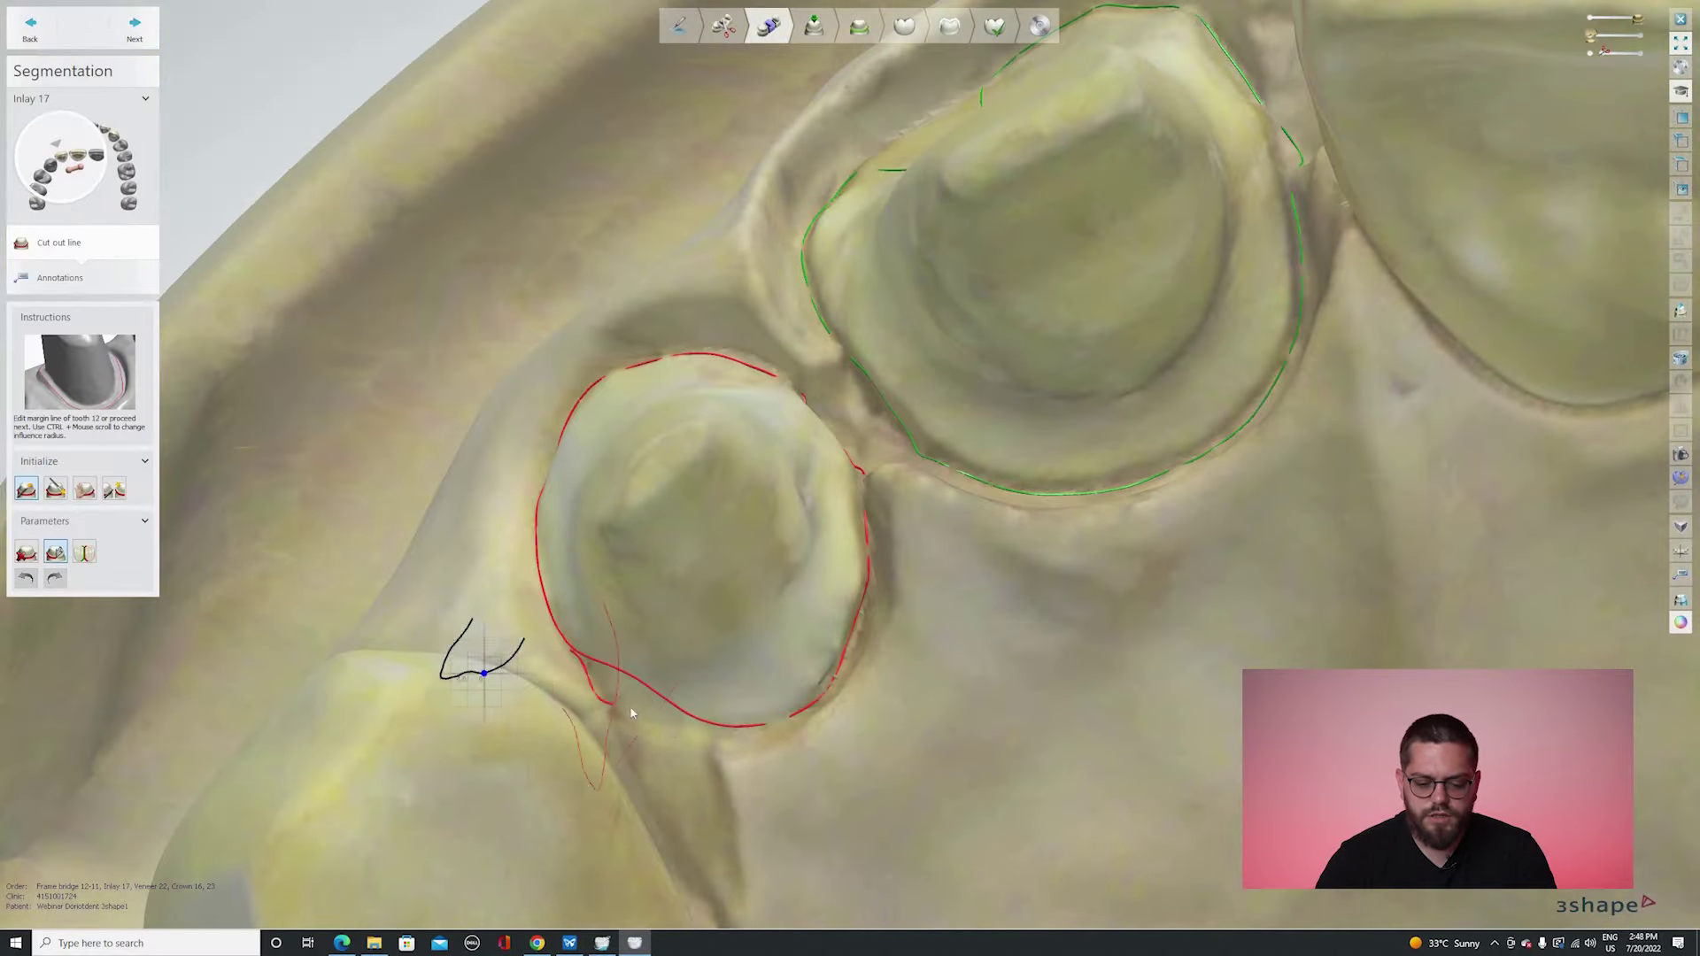
Adjust the cut-out line of tooth 22 so that it follows the preparation edge.
{"action": "scroll", "coordinate": [708, 496], "scroll_direction": "up", "scroll_amount": 4}
{"action": "scroll", "coordinate": [801, 491], "scroll_direction": "down", "scroll_amount": 10}
{"action": "scroll", "coordinate": [732, 549], "scroll_direction": "up", "scroll_amount": 5}
{"action": "scroll", "coordinate": [968, 592], "scroll_direction": "down", "scroll_amount": 2}
{"action": "scroll", "coordinate": [821, 559], "scroll_direction": "up", "scroll_amount": 6}
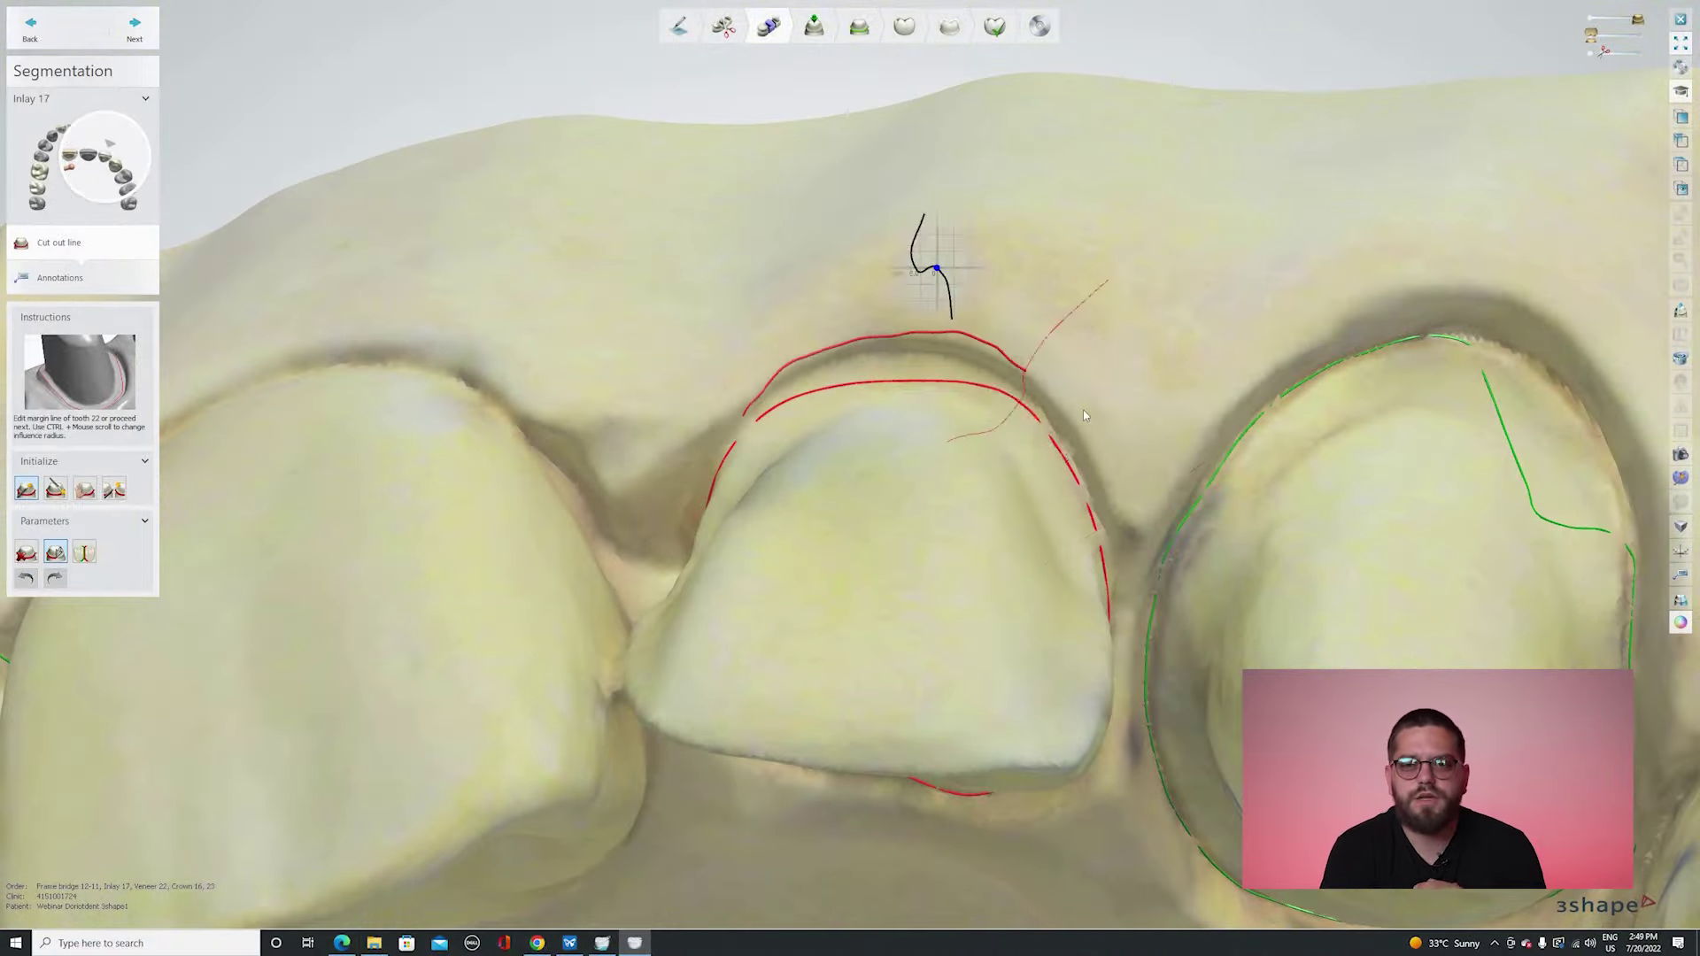
{"action": "left_click_drag", "start_coordinate": [1086, 416], "coordinate": [1107, 531]}
{"action": "right_click_drag", "start_coordinate": [698, 480], "coordinate": [722, 698]}
{"action": "scroll", "coordinate": [718, 446], "scroll_direction": "down", "scroll_amount": 3}
Turn off the scan's colour texture, correct the remaining part of the cut-out line and finish the segmentation.
{"action": "right_click_drag", "start_coordinate": [785, 311], "coordinate": [714, 425]}
{"action": "left_click", "coordinate": [1680, 622]}
{"action": "scroll", "coordinate": [821, 381], "scroll_direction": "down", "scroll_amount": 4}
{"action": "scroll", "coordinate": [626, 354], "scroll_direction": "up", "scroll_amount": 5}
{"action": "left_click_drag", "start_coordinate": [421, 76], "coordinate": [625, 167]}
{"action": "scroll", "coordinate": [626, 266], "scroll_direction": "down", "scroll_amount": 10}
{"action": "left_click", "coordinate": [135, 29]}
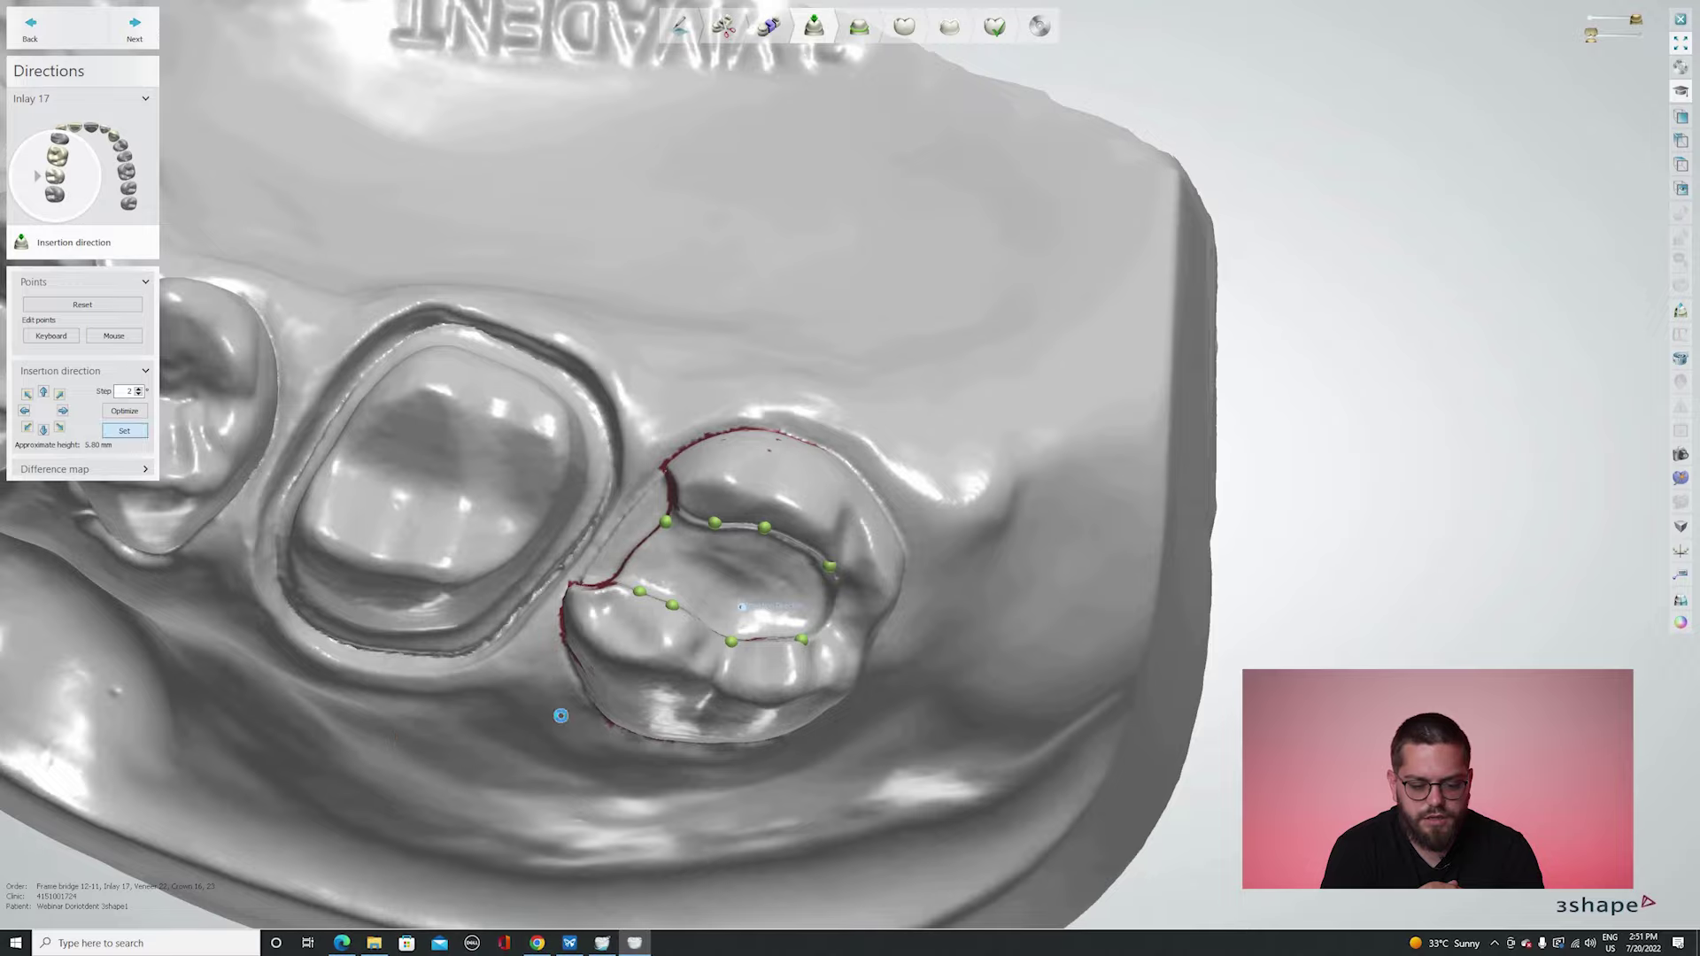
Set the insertion directions for the preparations from inlay 17 through veneer 22 and crown 23.
{"action": "scroll", "coordinate": [560, 715], "scroll_direction": "up", "scroll_amount": 3}
{"action": "right_click_drag", "start_coordinate": [560, 716], "coordinate": [584, 461]}
{"action": "left_click", "coordinate": [135, 30]}
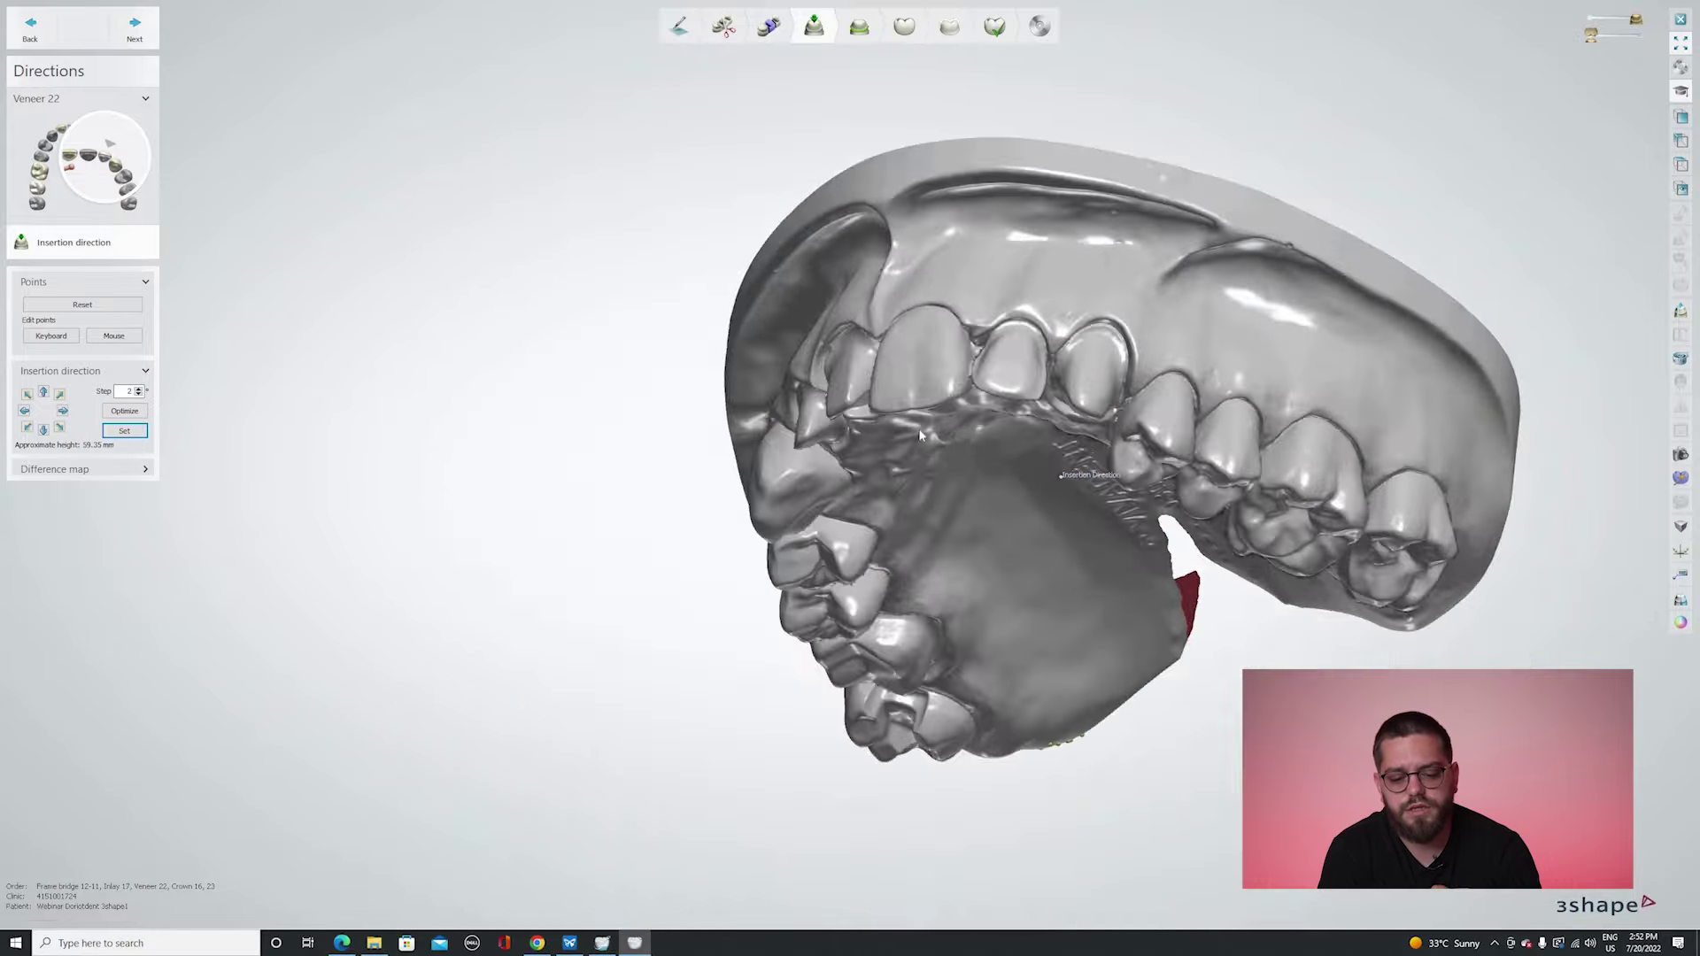
{"action": "scroll", "coordinate": [917, 426], "scroll_direction": "up", "scroll_amount": 6}
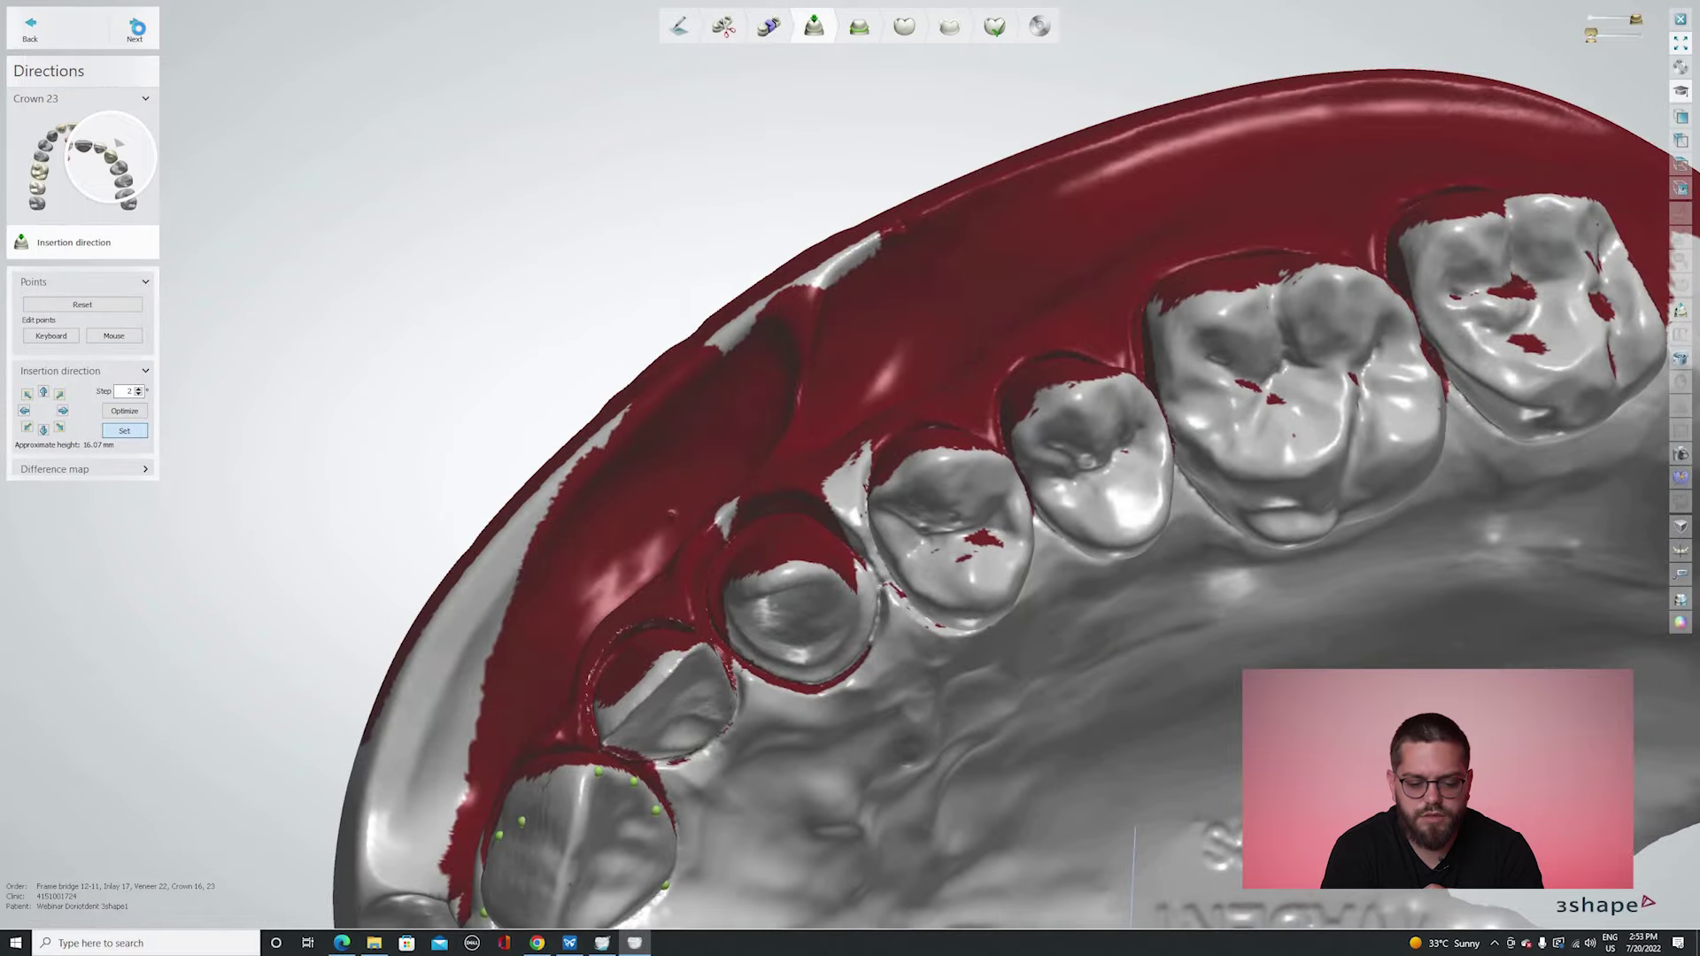
{"action": "left_click", "coordinate": [124, 431]}
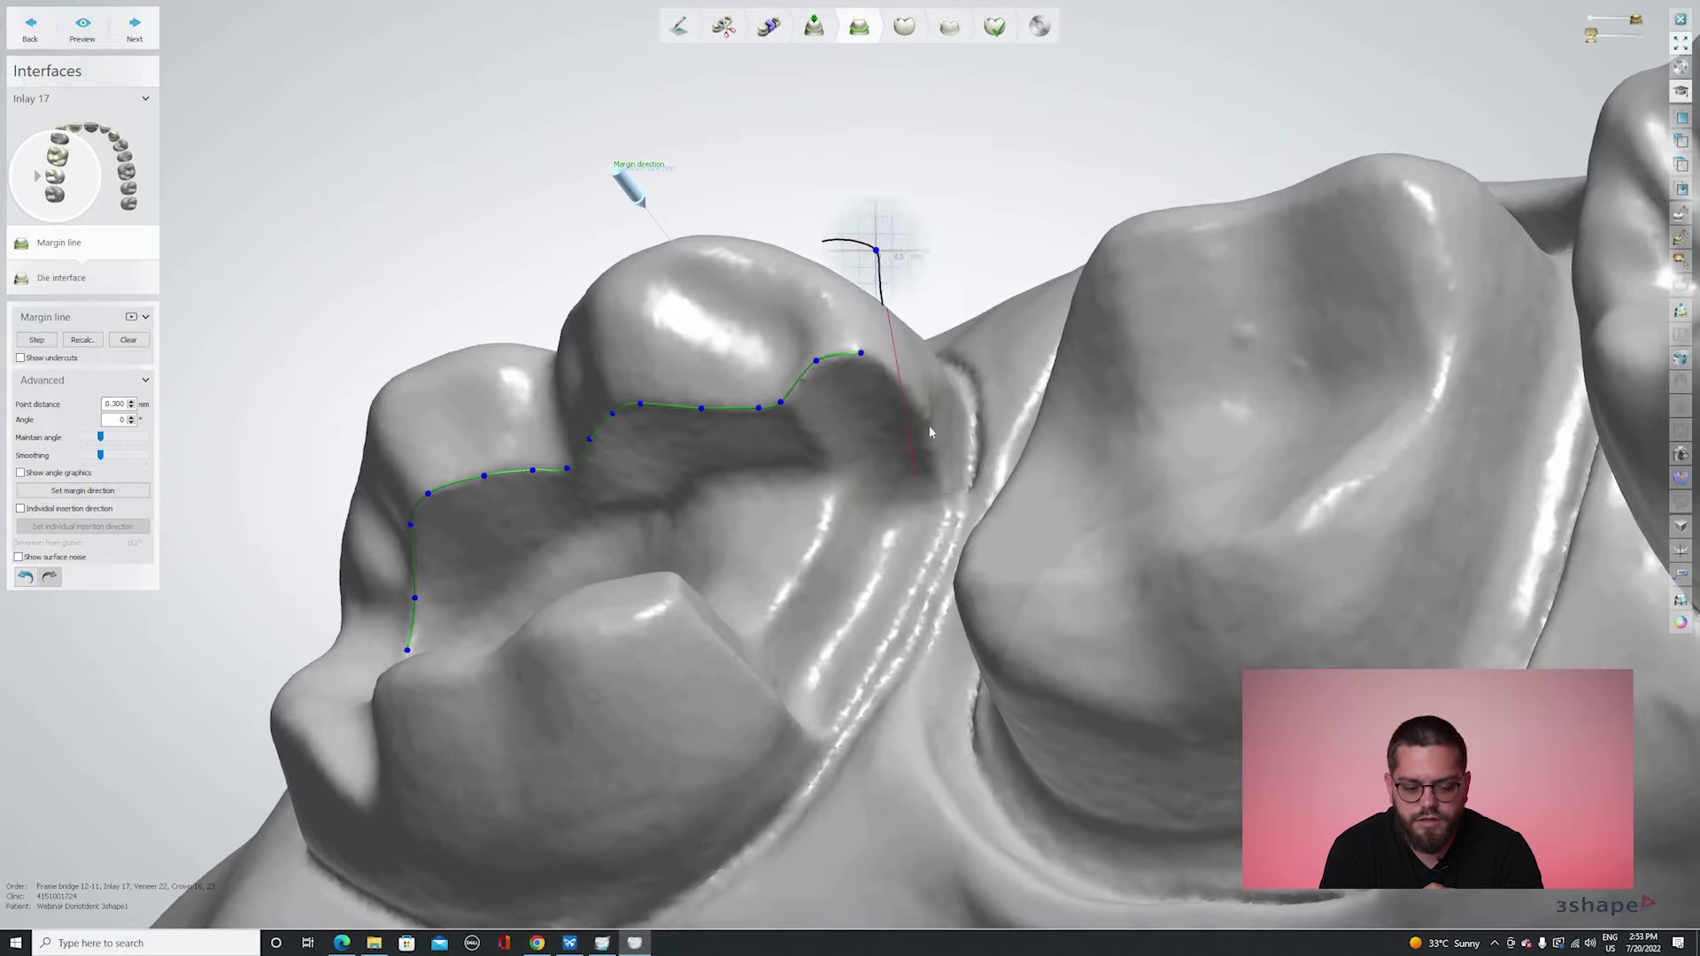
Trace and close the margin line of inlay 17 around the cavity, and continue to crown 16.
{"action": "left_click", "coordinate": [929, 427]}
{"action": "left_click", "coordinate": [947, 500]}
{"action": "left_click", "coordinate": [912, 602]}
{"action": "right_click_drag", "start_coordinate": [912, 611], "coordinate": [567, 588]}
{"action": "left_click", "coordinate": [564, 511]}
{"action": "left_click", "coordinate": [590, 448]}
{"action": "left_click", "coordinate": [635, 388]}
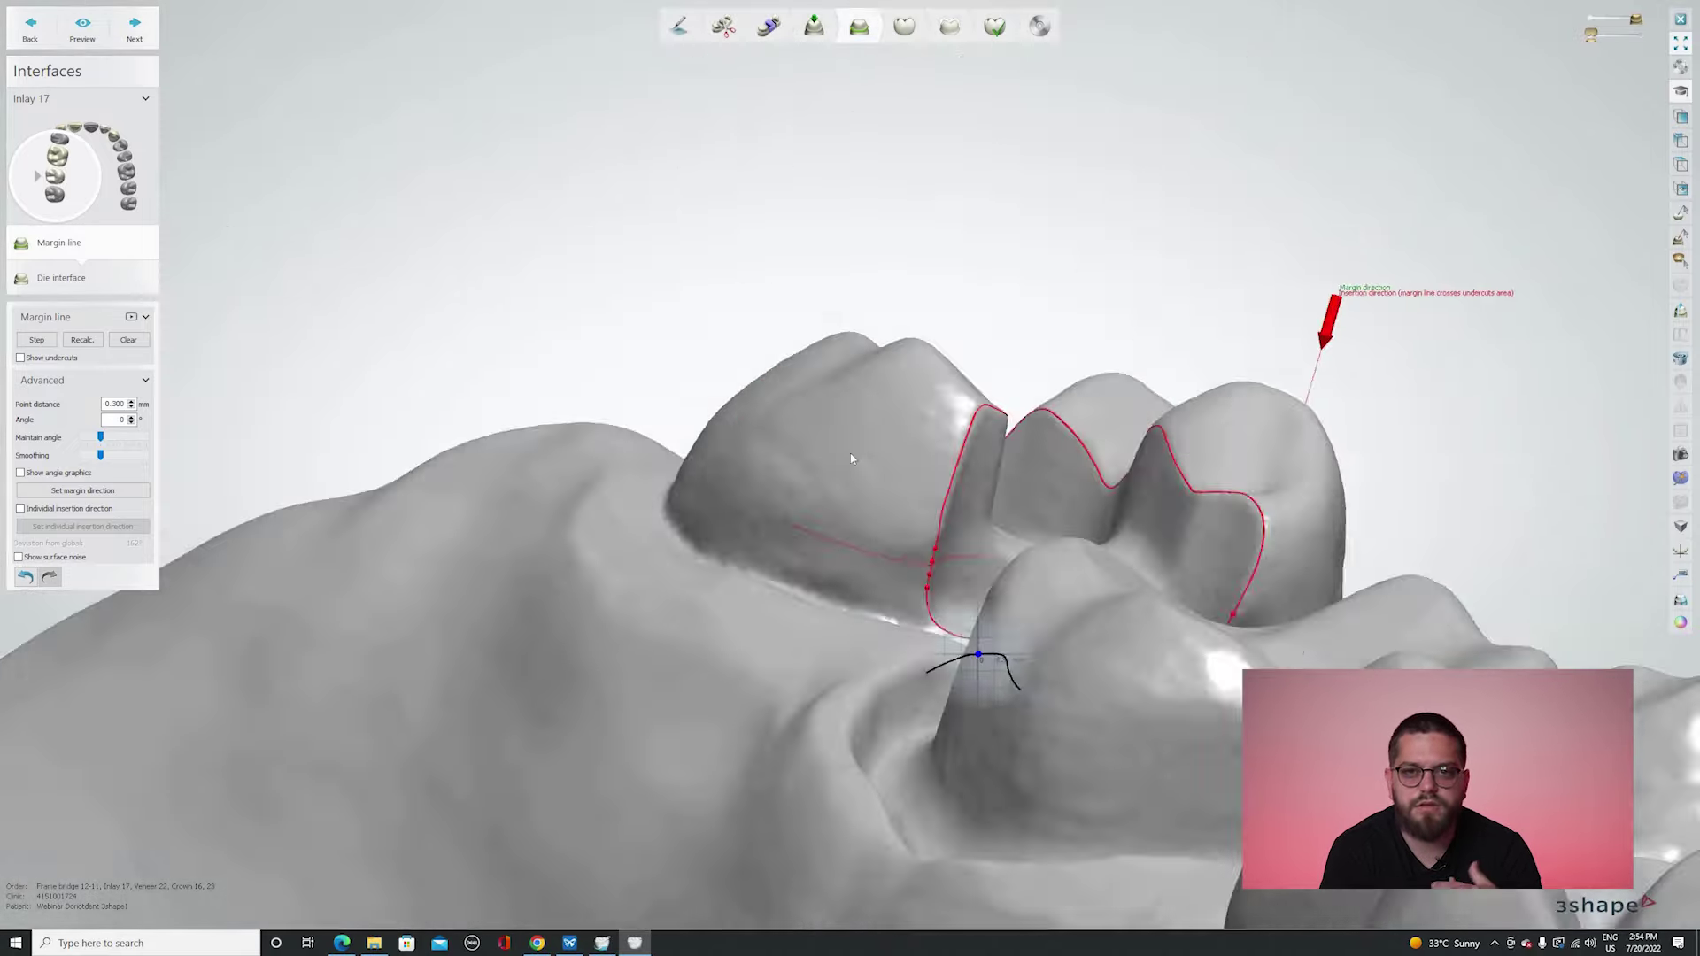
{"action": "right_click_drag", "start_coordinate": [851, 458], "coordinate": [774, 478]}
{"action": "scroll", "coordinate": [774, 478], "scroll_direction": "down", "scroll_amount": 3}
{"action": "left_click", "coordinate": [134, 27]}
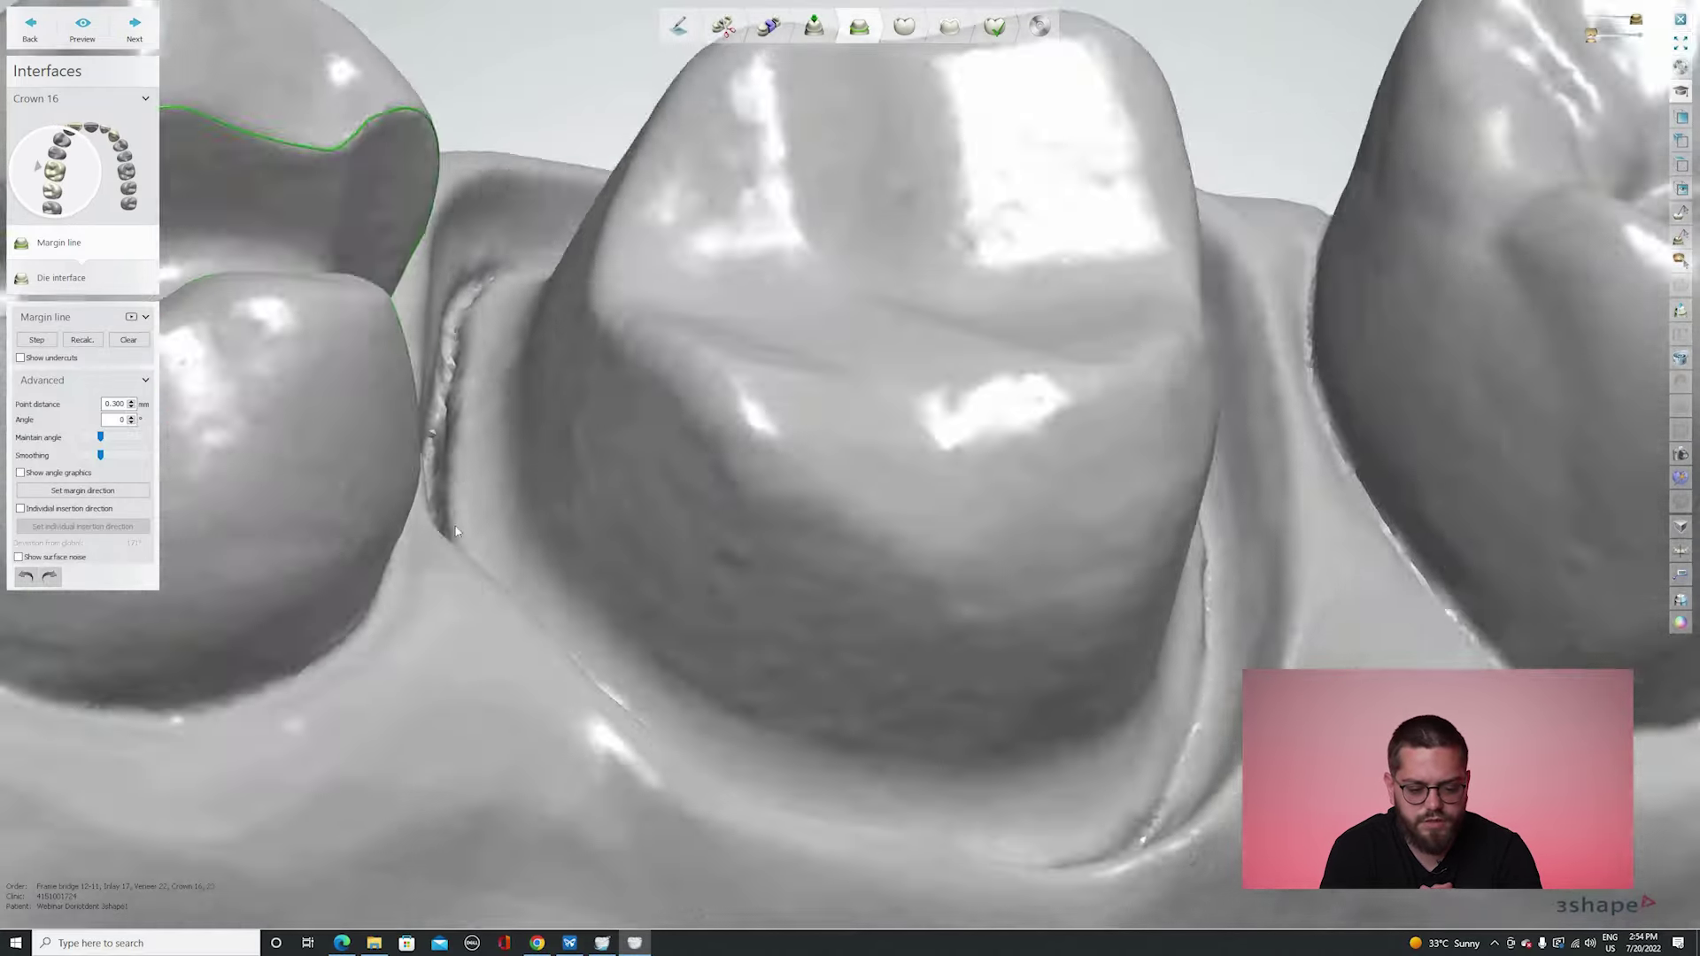
Start the margin line of crown 16 with points along the distal edge and onto the palatal edge of the preparation.
{"action": "left_click", "coordinate": [456, 531]}
{"action": "right_click_drag", "start_coordinate": [456, 531], "coordinate": [451, 673]}
{"action": "left_click", "coordinate": [451, 512]}
{"action": "left_click", "coordinate": [475, 641]}
{"action": "scroll", "coordinate": [558, 770], "scroll_direction": "down", "scroll_amount": 3}
{"action": "left_click", "coordinate": [545, 769]}
{"action": "left_click", "coordinate": [612, 836]}
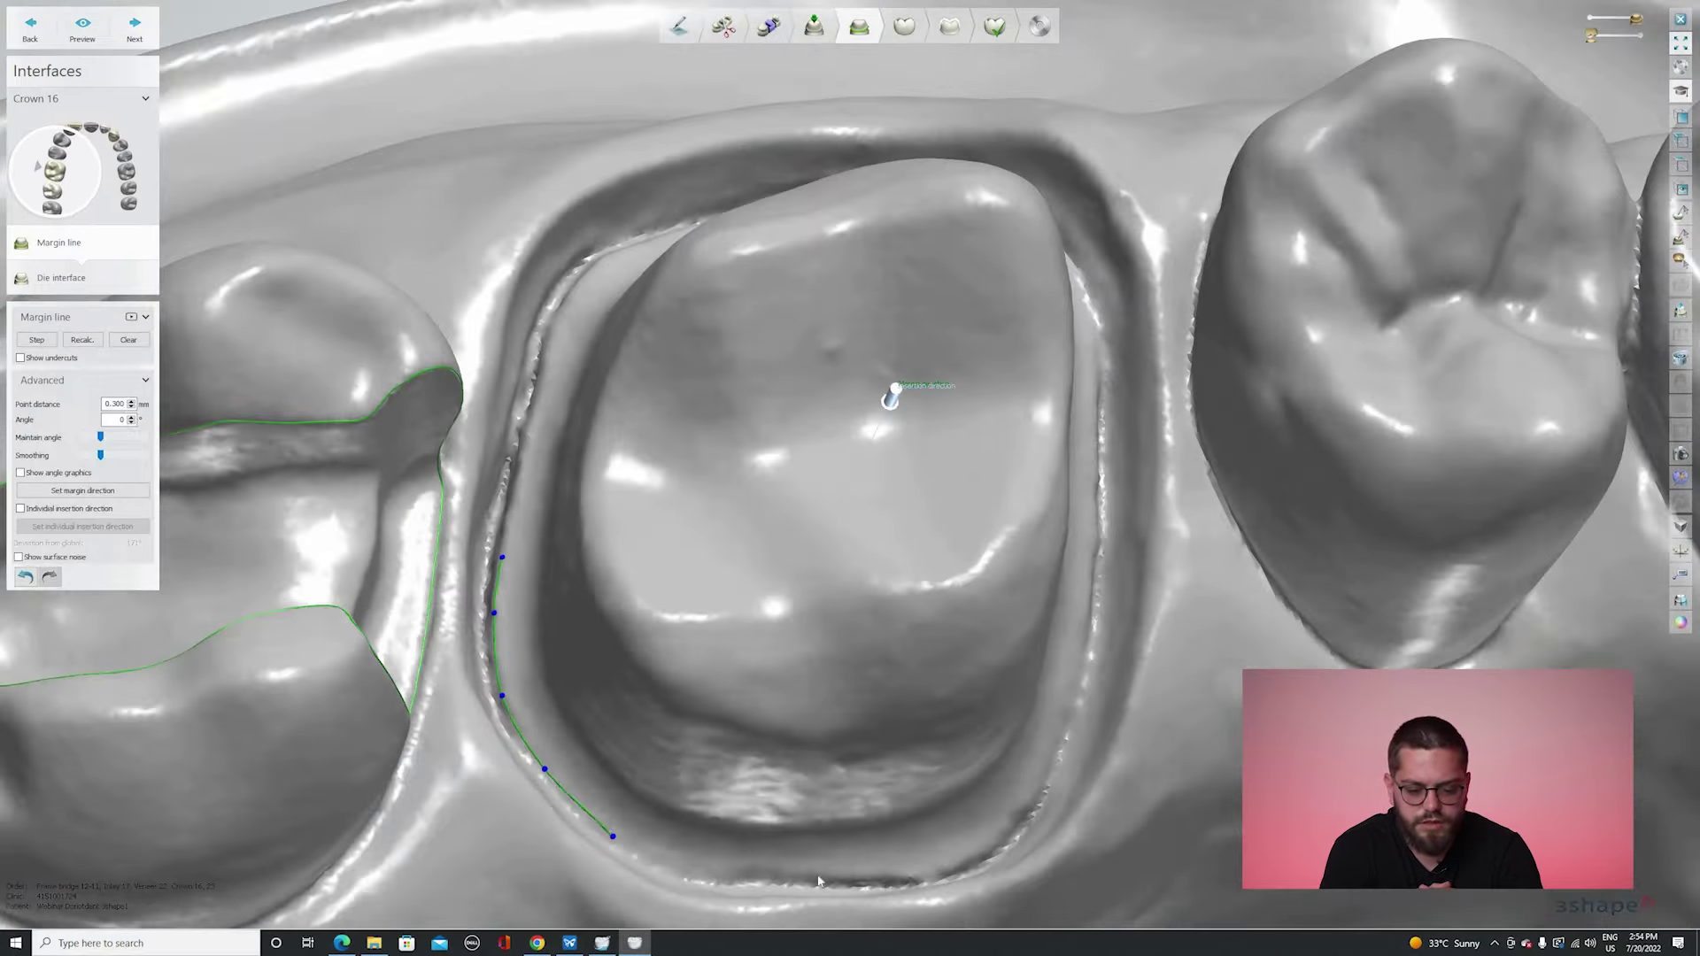
Complete the margin line of crown 16 along the mesial and buccal edges and continue to the next restoration.
{"action": "left_click", "coordinate": [1036, 798]}
{"action": "right_click_drag", "start_coordinate": [1037, 797], "coordinate": [1049, 619]}
{"action": "left_click", "coordinate": [1076, 650]}
{"action": "right_click_drag", "start_coordinate": [1107, 567], "coordinate": [1027, 609]}
{"action": "scroll", "coordinate": [1028, 609], "scroll_direction": "up", "scroll_amount": 4}
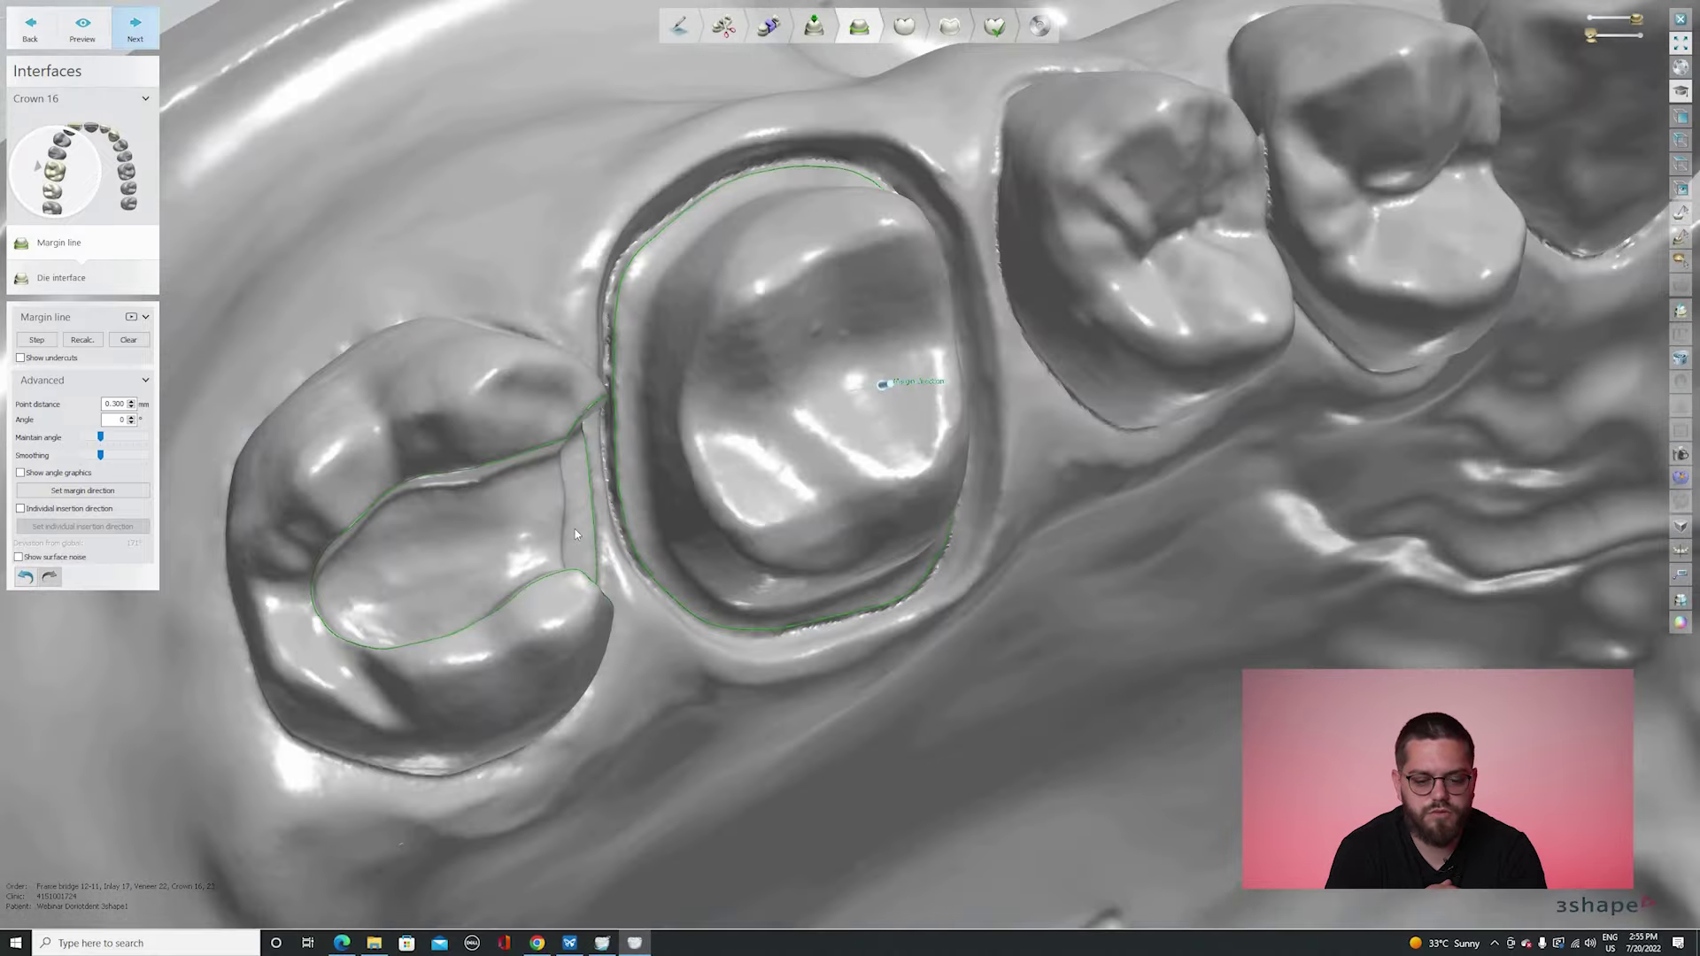
{"action": "left_click", "coordinate": [135, 29]}
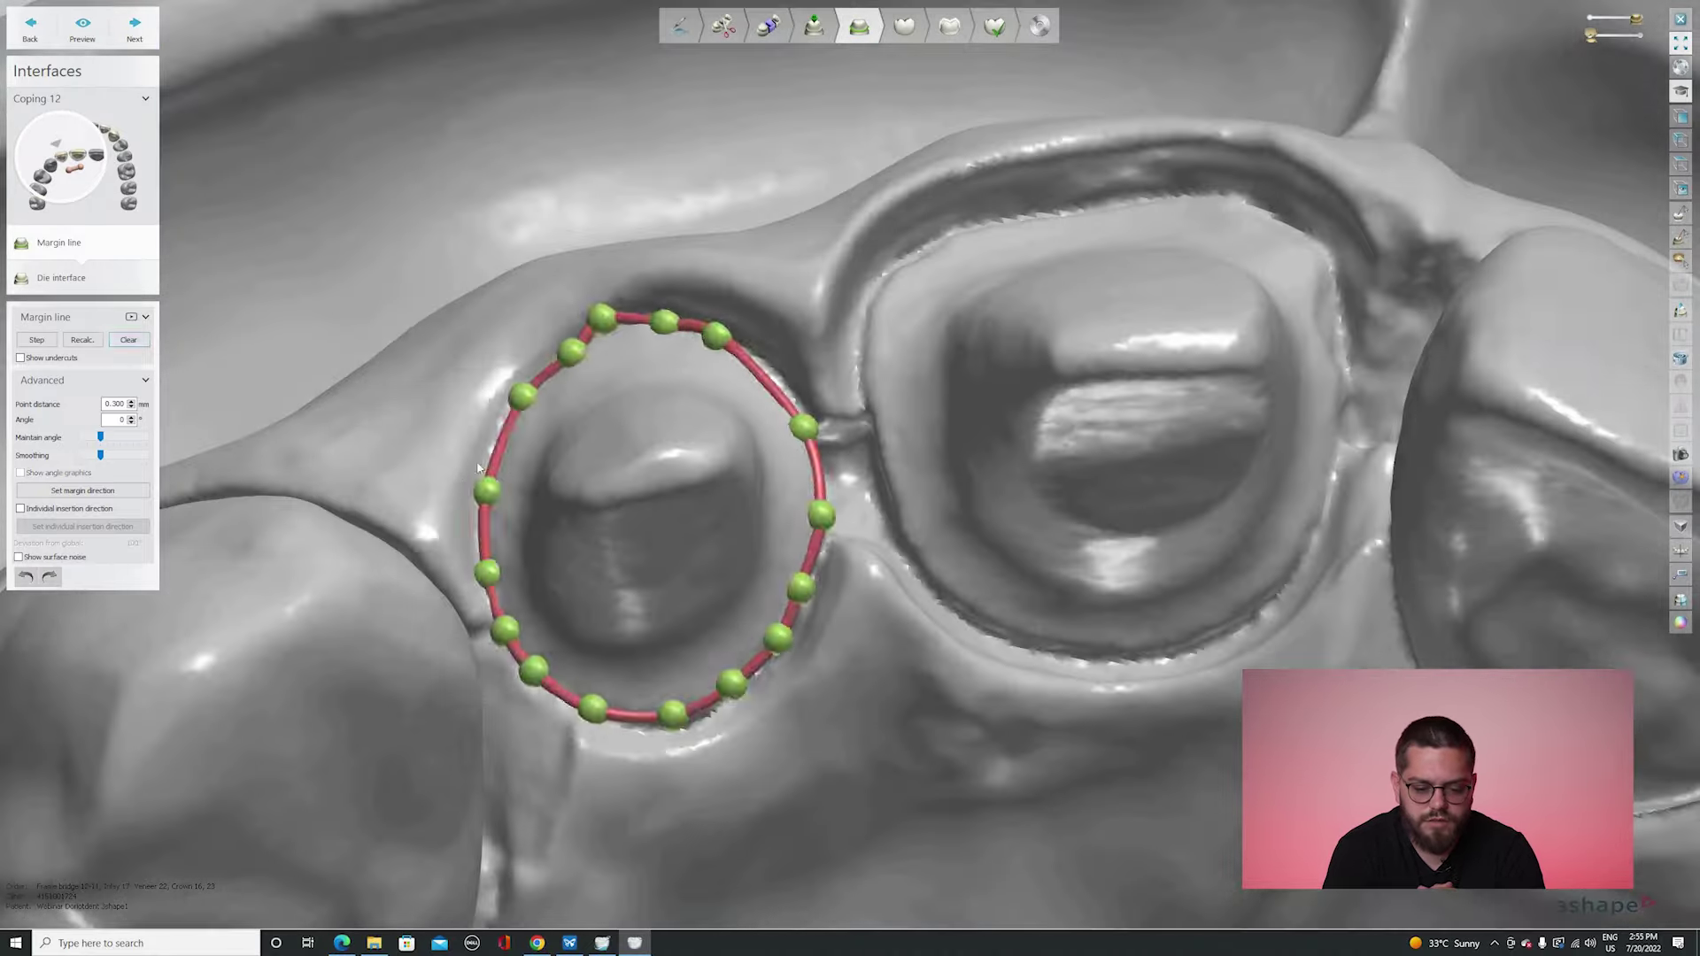
Clear the proposed margin line of coping 12 and place new points from the distal side along the labial edge.
{"action": "left_click", "coordinate": [129, 340]}
{"action": "left_click", "coordinate": [461, 481]}
{"action": "left_click", "coordinate": [509, 326]}
{"action": "left_click", "coordinate": [621, 277]}
{"action": "left_click", "coordinate": [722, 309]}
{"action": "left_click", "coordinate": [782, 352]}
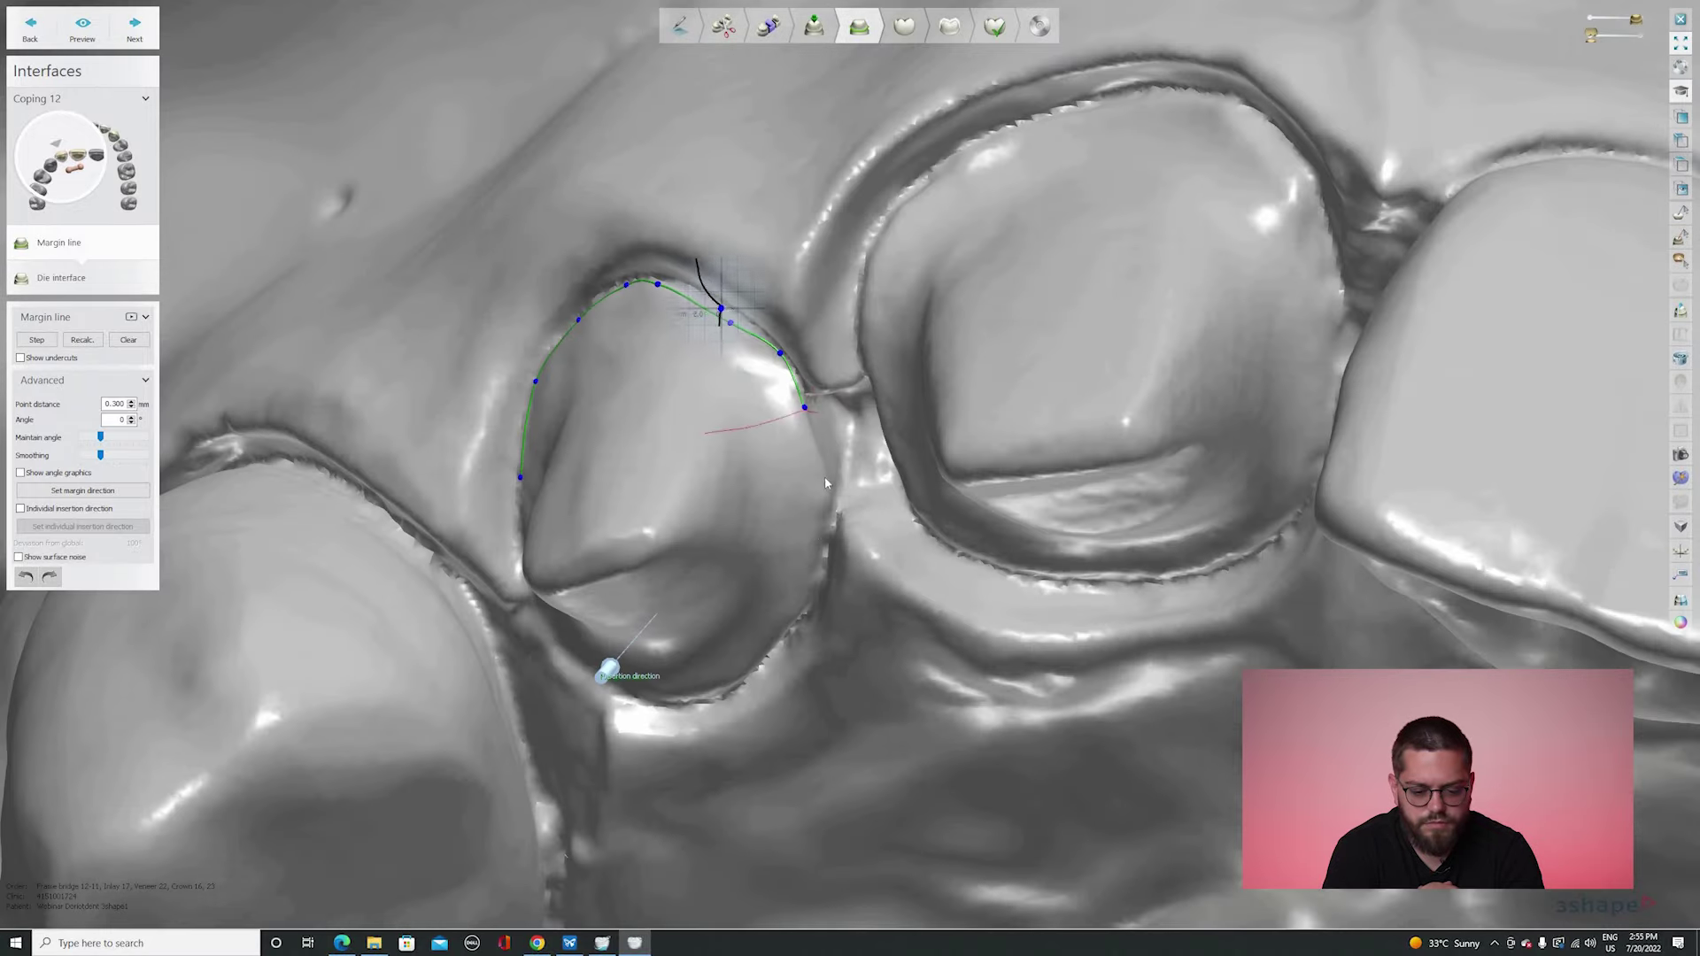
Complete the margin line of coping 12 along the mesial and palatal edges of the preparation.
{"action": "right_click_drag", "start_coordinate": [779, 461], "coordinate": [708, 284]}
{"action": "left_click", "coordinate": [823, 467]}
{"action": "left_click", "coordinate": [819, 534]}
{"action": "left_click", "coordinate": [595, 705]}
{"action": "left_click", "coordinate": [546, 580]}
{"action": "right_click_drag", "start_coordinate": [546, 580], "coordinate": [416, 252]}
Start the margin line of veneer 22 with points from the incisal edge down the distal side to the gum.
{"action": "right_click_drag", "start_coordinate": [549, 381], "coordinate": [635, 696]}
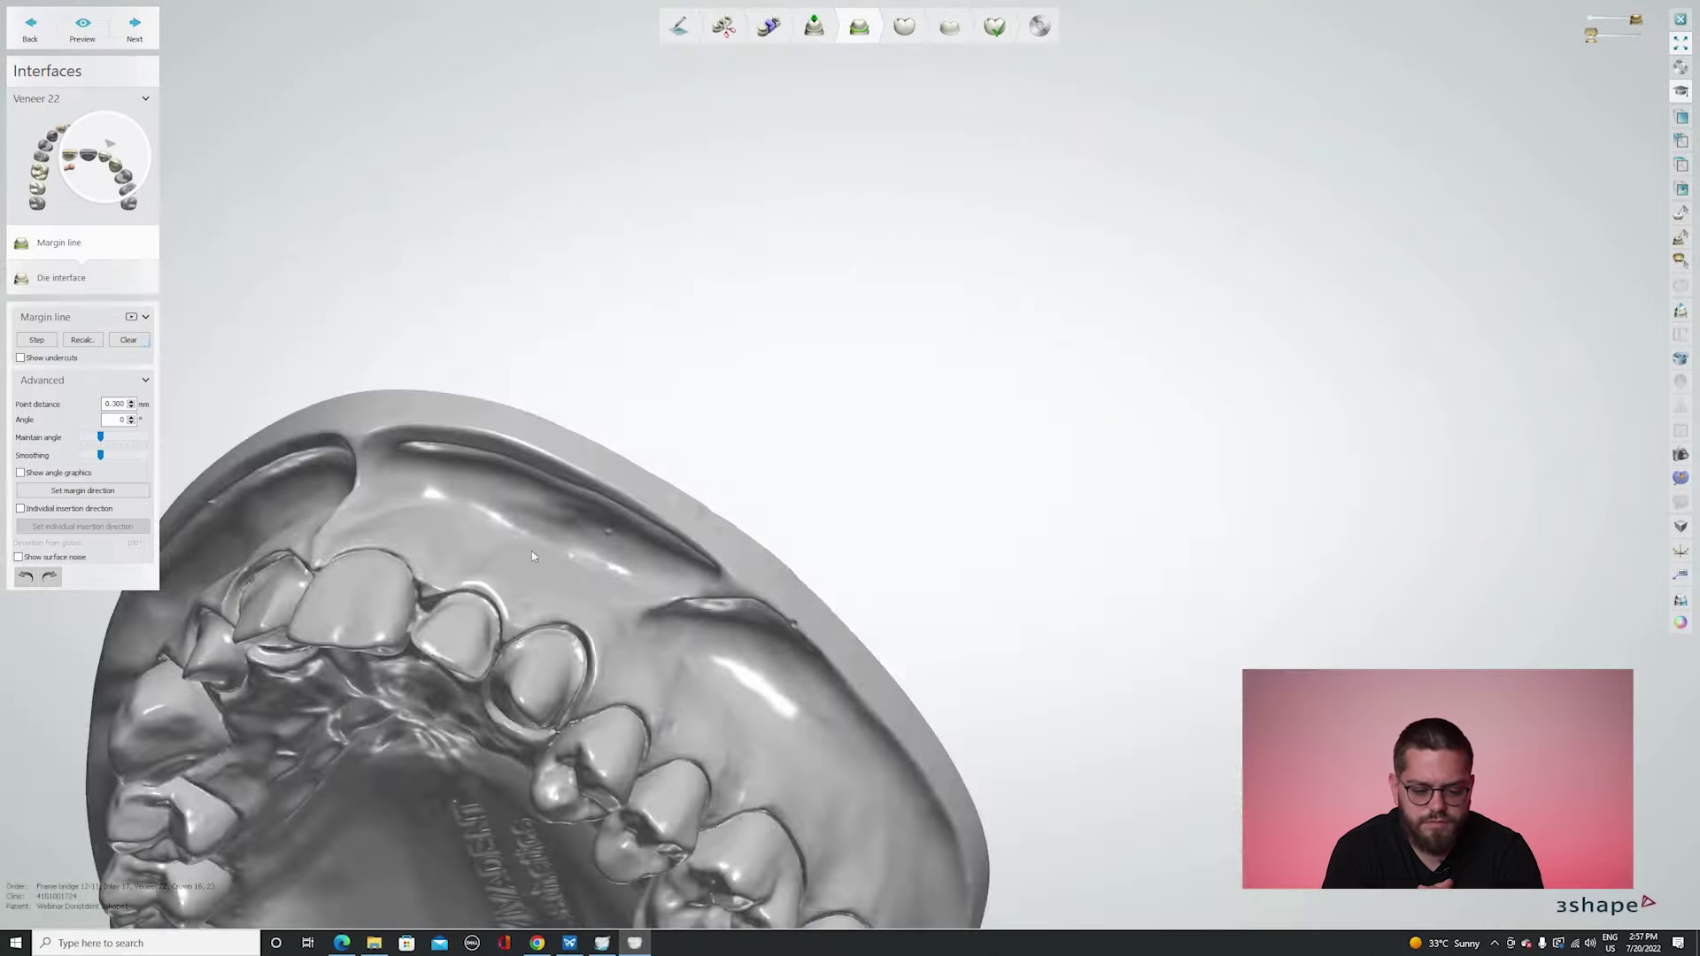
{"action": "right_click_drag", "start_coordinate": [702, 509], "coordinate": [702, 607]}
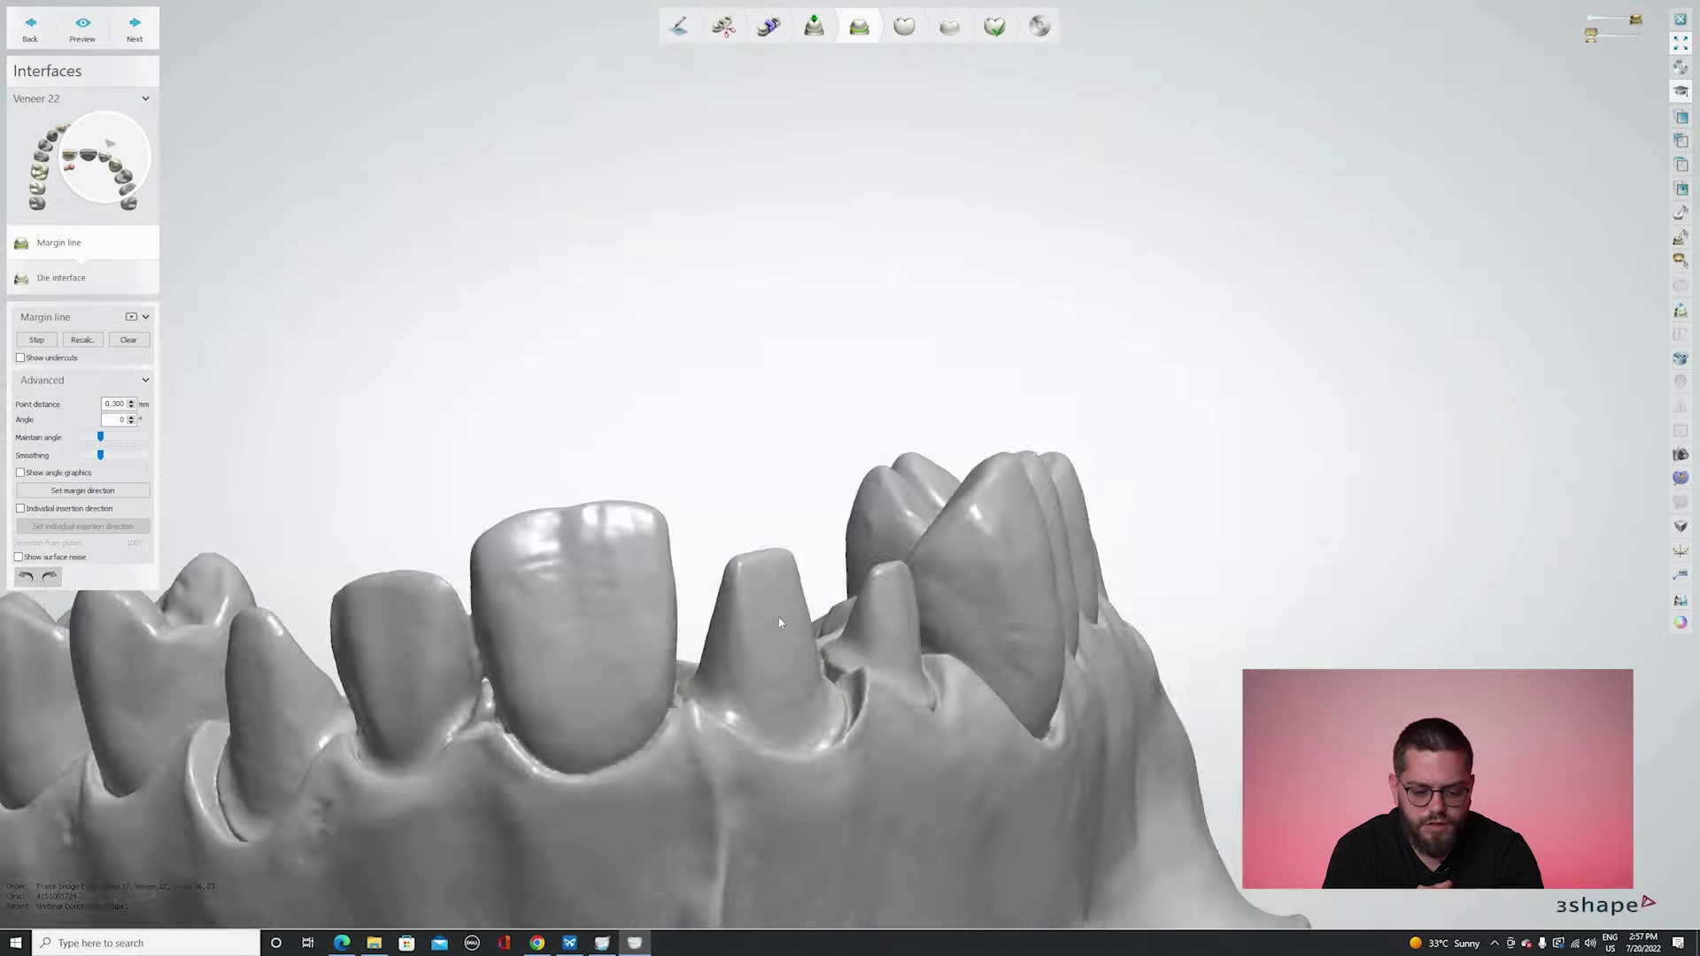
{"action": "scroll", "coordinate": [885, 398], "scroll_direction": "up", "scroll_amount": 5}
{"action": "right_click_drag", "start_coordinate": [1250, 380], "coordinate": [1106, 293]}
{"action": "left_click", "coordinate": [1027, 81]}
{"action": "right_click_drag", "start_coordinate": [830, 586], "coordinate": [752, 699]}
{"action": "left_click", "coordinate": [763, 603]}
{"action": "left_click", "coordinate": [770, 676]}
{"action": "left_click", "coordinate": [868, 755]}
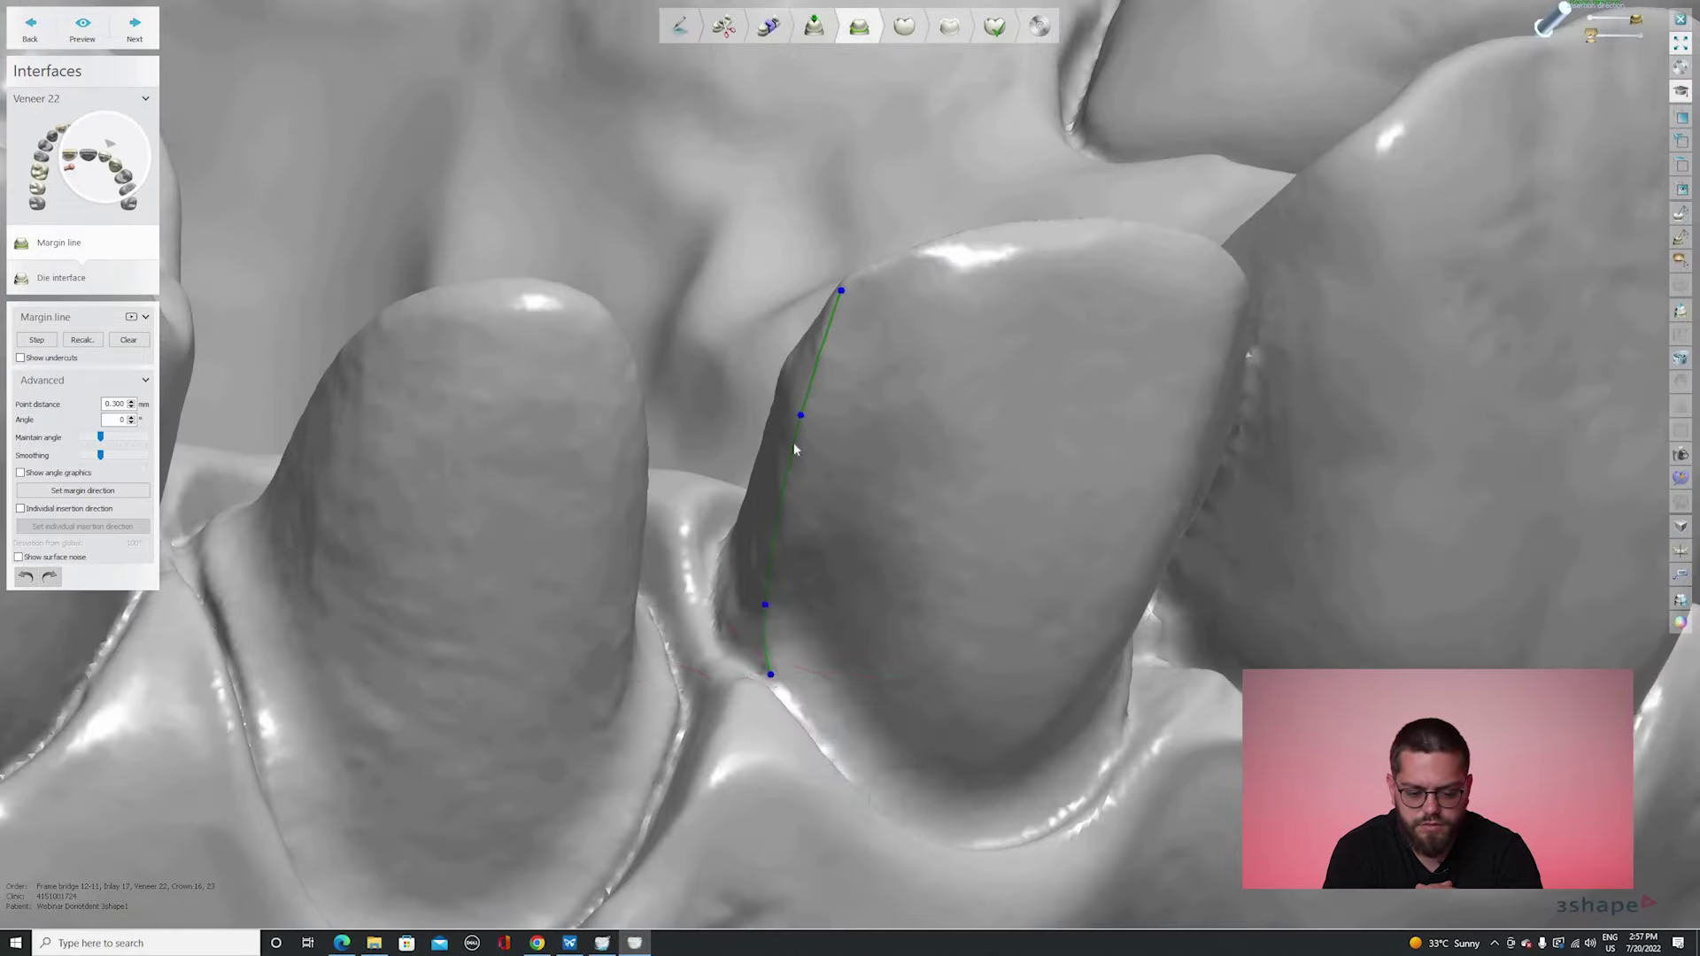
Complete the margin line of veneer 22 up the mesial side and across the incisal edge.
{"action": "right_click_drag", "start_coordinate": [793, 443], "coordinate": [753, 354]}
{"action": "scroll", "coordinate": [752, 354], "scroll_direction": "down", "scroll_amount": 3}
{"action": "right_click_drag", "start_coordinate": [752, 496], "coordinate": [590, 677]}
{"action": "right_click_drag", "start_coordinate": [581, 600], "coordinate": [708, 443]}
{"action": "left_click", "coordinate": [392, 635]}
{"action": "scroll", "coordinate": [868, 363], "scroll_direction": "up", "scroll_amount": 3}
{"action": "left_click", "coordinate": [1307, 321]}
{"action": "scroll", "coordinate": [1302, 323], "scroll_direction": "up", "scroll_amount": 4}
{"action": "scroll", "coordinate": [930, 517], "scroll_direction": "down", "scroll_amount": 6}
{"action": "right_click_drag", "start_coordinate": [930, 516], "coordinate": [559, 427]}
{"action": "scroll", "coordinate": [683, 607], "scroll_direction": "up", "scroll_amount": 3}
{"action": "scroll", "coordinate": [558, 426], "scroll_direction": "down", "scroll_amount": 1}
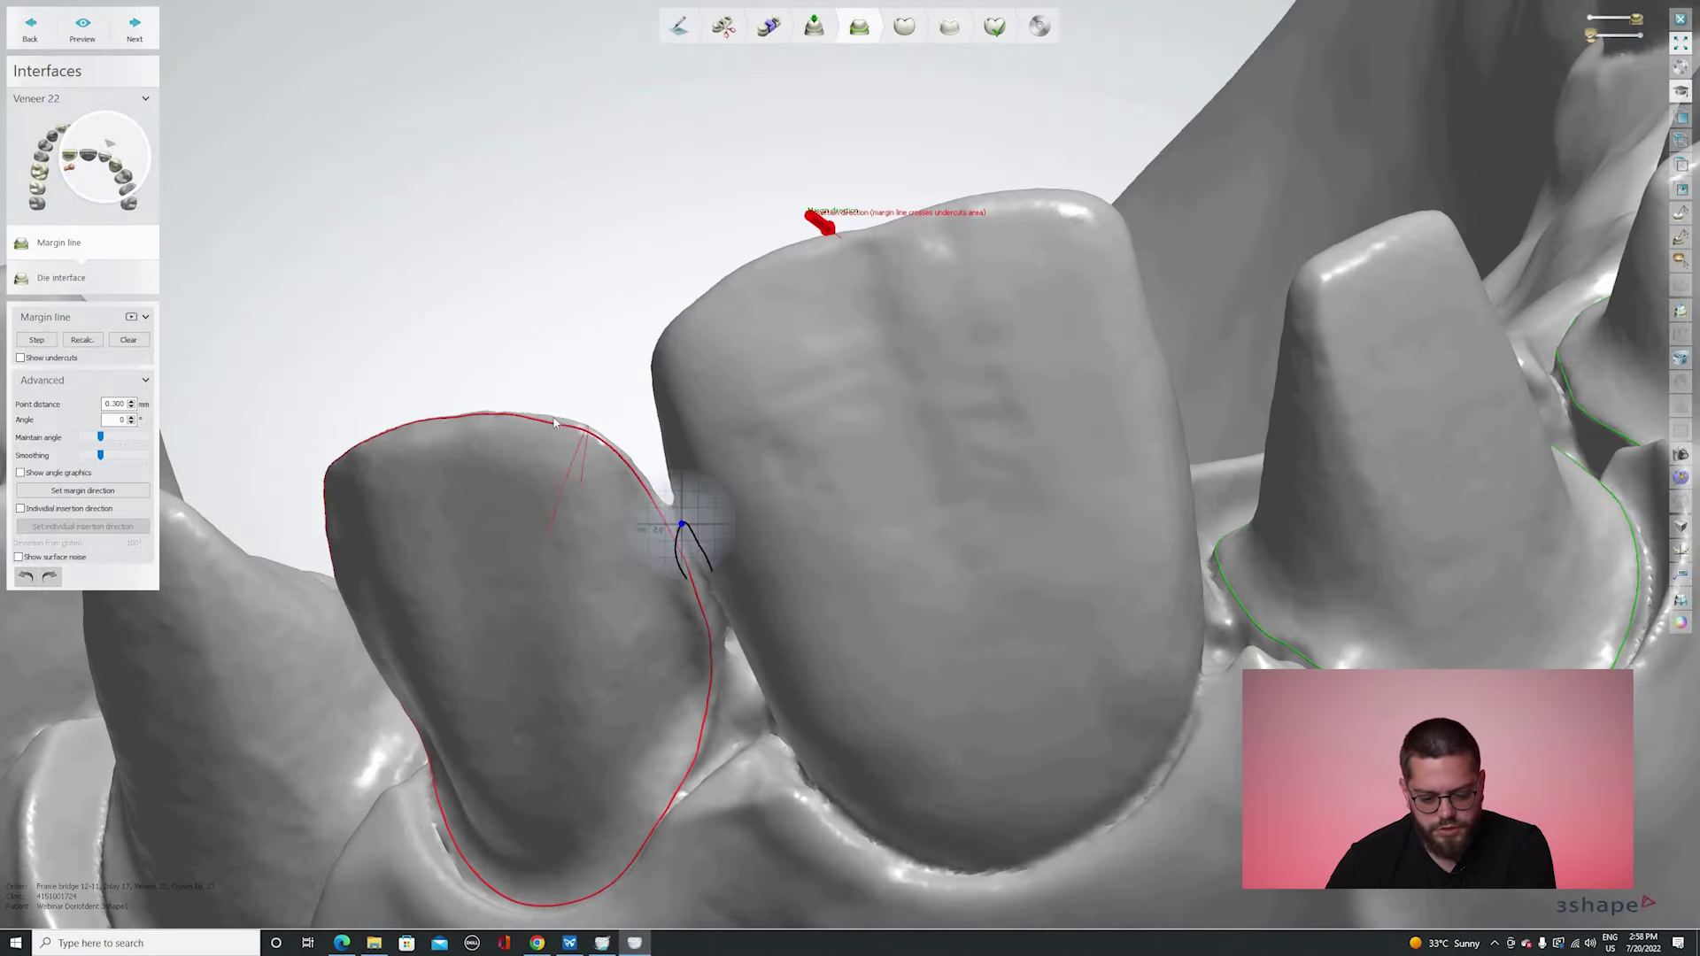
Start the margin line of crown 23 with points along the mesial and palatal edges of the preparation.
{"action": "scroll", "coordinate": [559, 426], "scroll_direction": "down", "scroll_amount": 4}
{"action": "right_click_drag", "start_coordinate": [644, 501], "coordinate": [783, 634]}
{"action": "scroll", "coordinate": [766, 509], "scroll_direction": "down", "scroll_amount": 2}
{"action": "scroll", "coordinate": [783, 639], "scroll_direction": "up", "scroll_amount": 4}
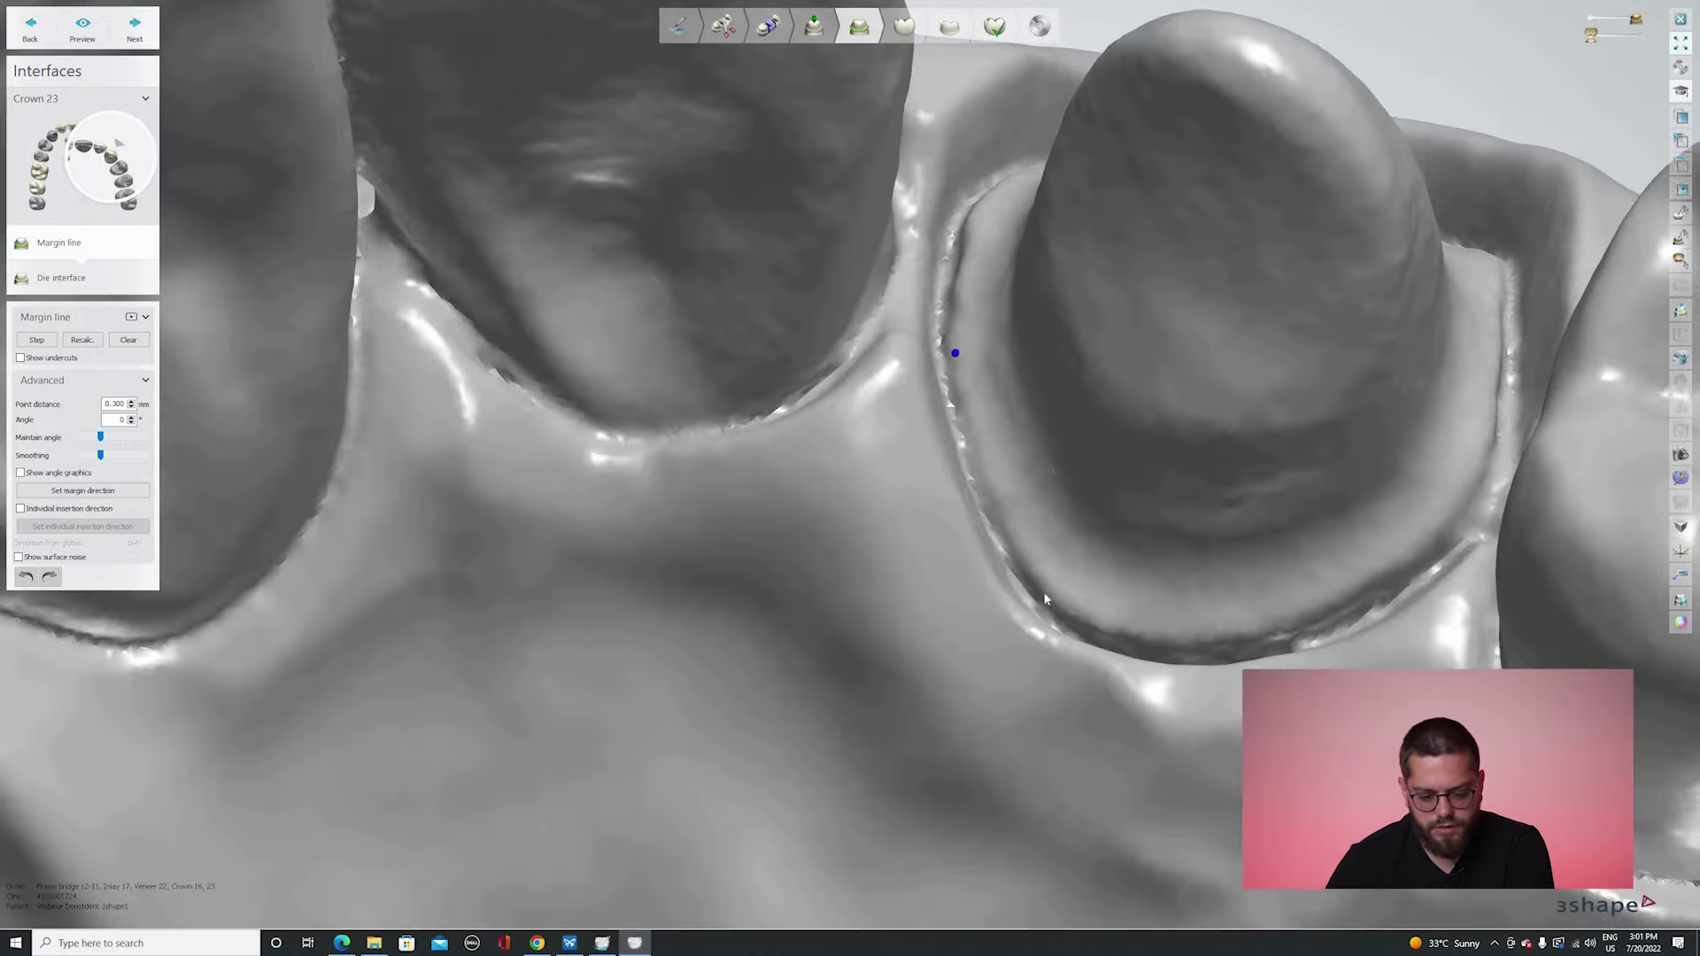
{"action": "left_click", "coordinate": [979, 464]}
{"action": "left_click", "coordinate": [1046, 593]}
{"action": "left_click", "coordinate": [1138, 632]}
{"action": "left_click", "coordinate": [1242, 630]}
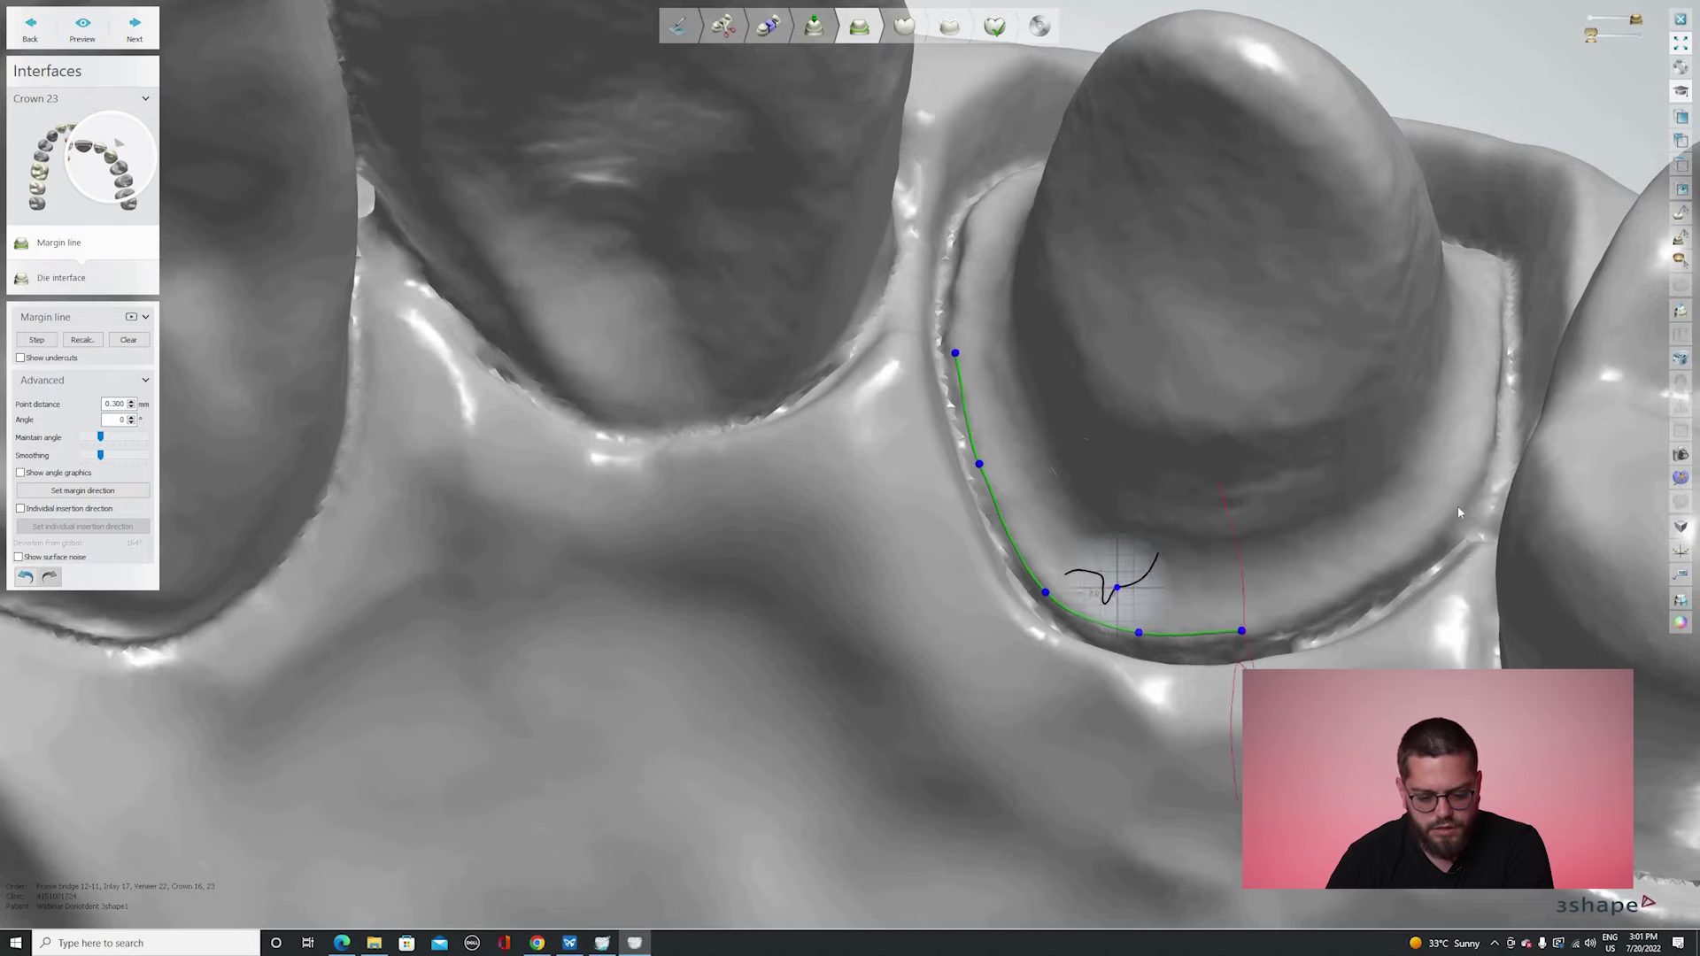
Continue the margin line of crown 23 with points along the palatal and distal edges of the preparation.
{"action": "left_click", "coordinate": [1351, 592]}
{"action": "left_click", "coordinate": [1464, 501]}
{"action": "left_click", "coordinate": [1489, 391]}
{"action": "right_click_drag", "start_coordinate": [1488, 395], "coordinate": [1474, 562]}
{"action": "left_click", "coordinate": [1475, 569]}
{"action": "left_click", "coordinate": [1500, 434]}
{"action": "scroll", "coordinate": [1043, 526], "scroll_direction": "down", "scroll_amount": 5}
{"action": "scroll", "coordinate": [1043, 525], "scroll_direction": "up", "scroll_amount": 5}
Complete the margin line of crown 23 along the facial edge back to the mesial side.
{"action": "left_click", "coordinate": [608, 602]}
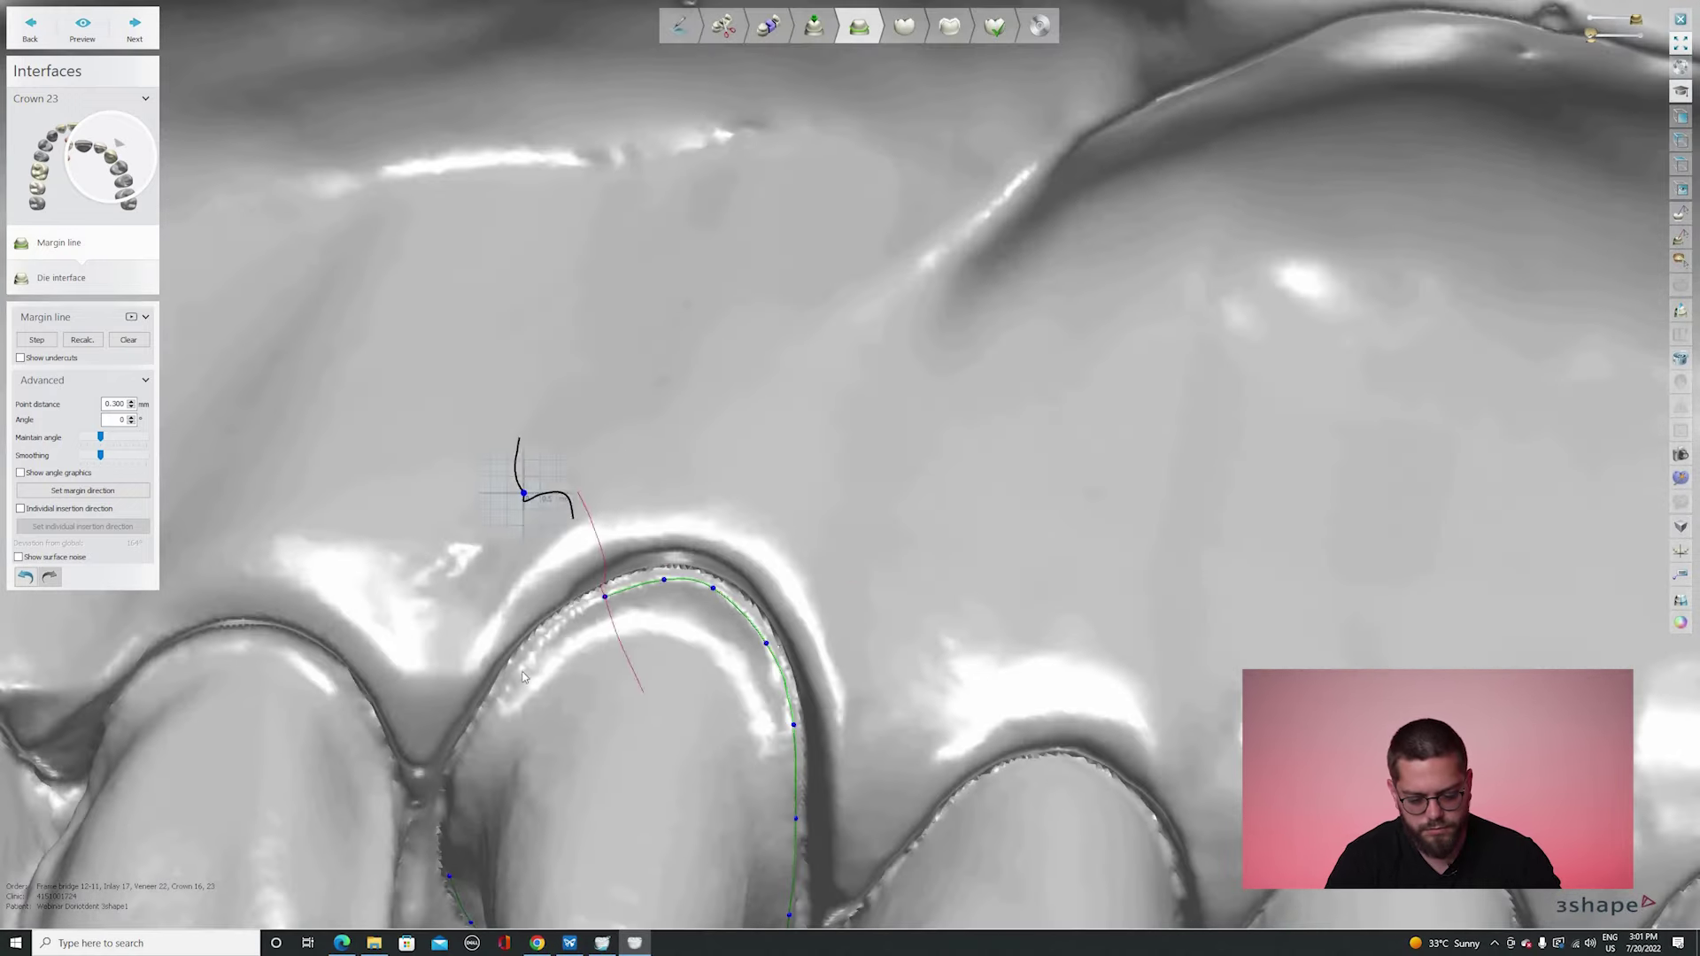
{"action": "left_click", "coordinate": [502, 702]}
{"action": "right_click_drag", "start_coordinate": [522, 691], "coordinate": [651, 566]}
{"action": "scroll", "coordinate": [651, 531], "scroll_direction": "up", "scroll_amount": 2}
{"action": "left_click", "coordinate": [652, 499]}
{"action": "left_click", "coordinate": [635, 631]}
{"action": "right_click_drag", "start_coordinate": [635, 631], "coordinate": [740, 655]}
{"action": "scroll", "coordinate": [740, 661], "scroll_direction": "down", "scroll_amount": 3}
{"action": "right_click_drag", "start_coordinate": [650, 518], "coordinate": [609, 527]}
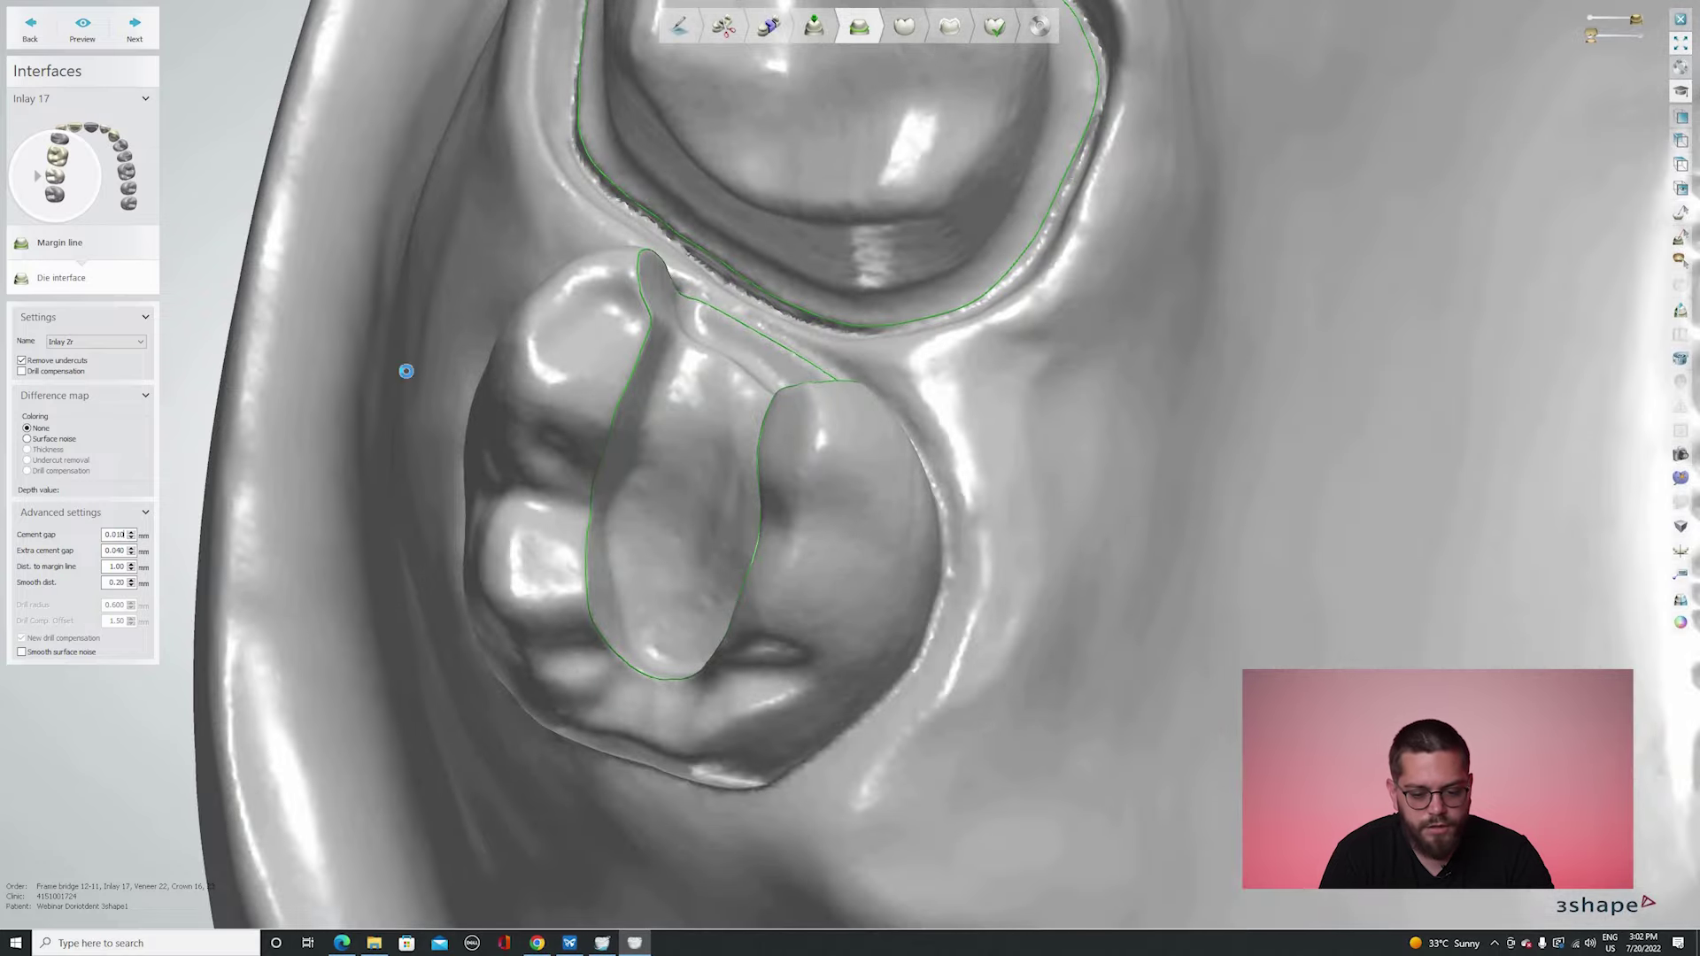
Preview the die interface of inlay 17, and browse and accept a tooth set from the smile library.
{"action": "left_click", "coordinate": [81, 29]}
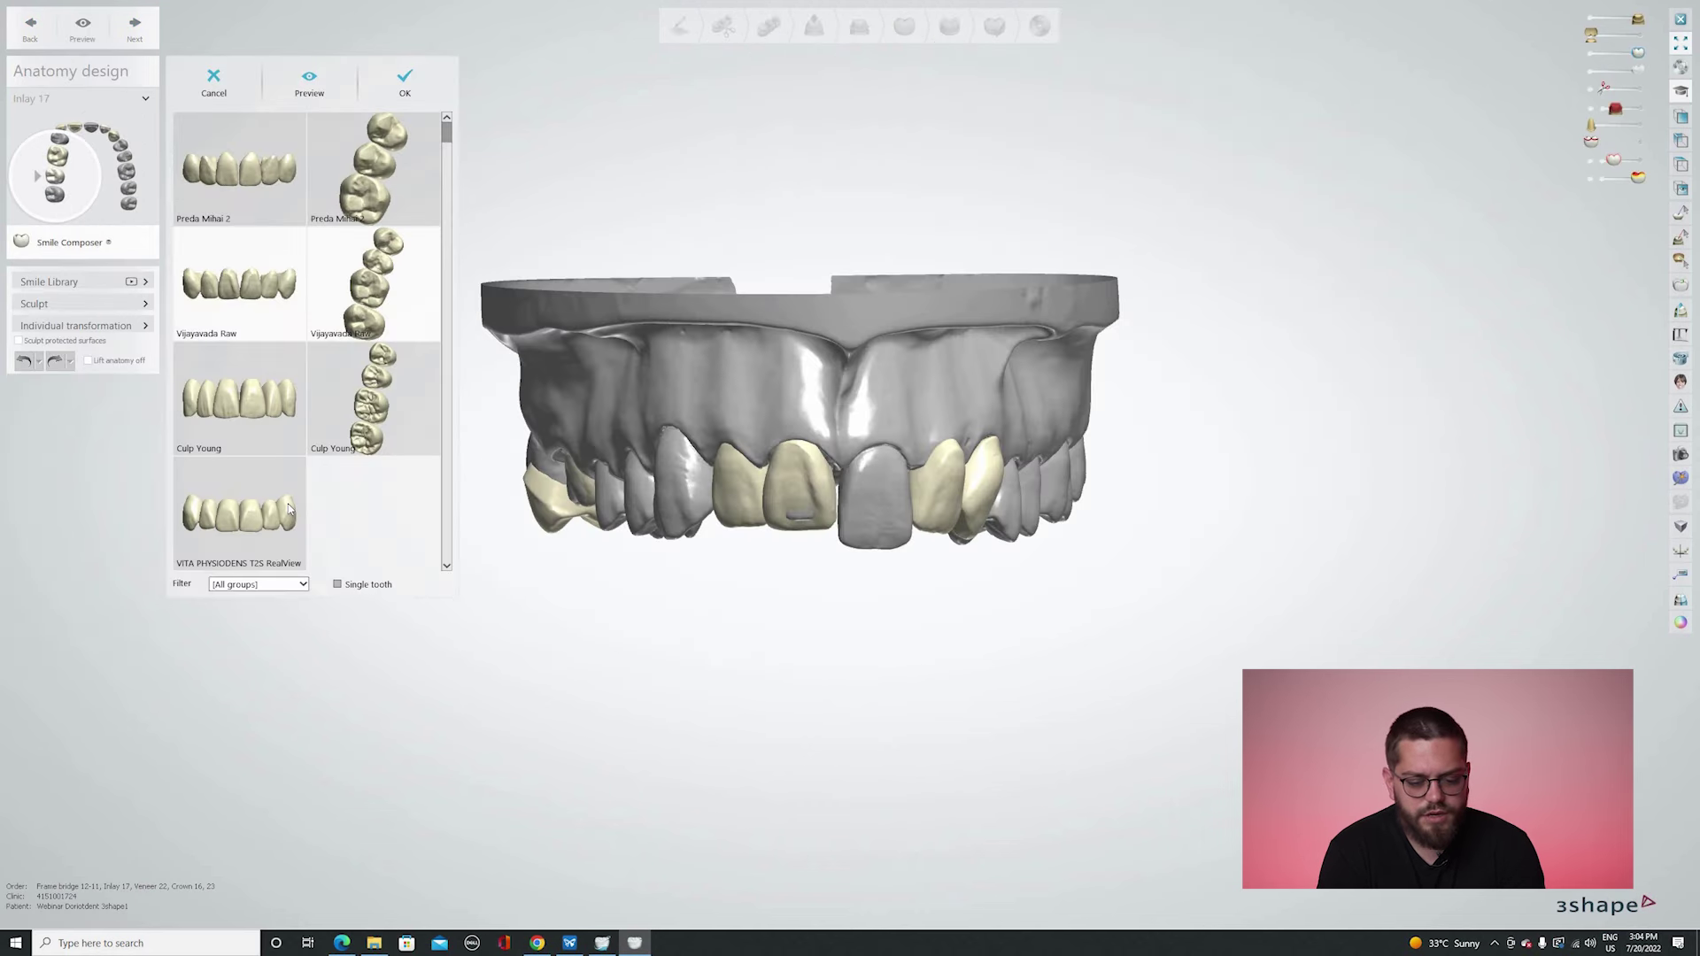
{"action": "scroll", "coordinate": [251, 517], "scroll_direction": "down", "scroll_amount": 3}
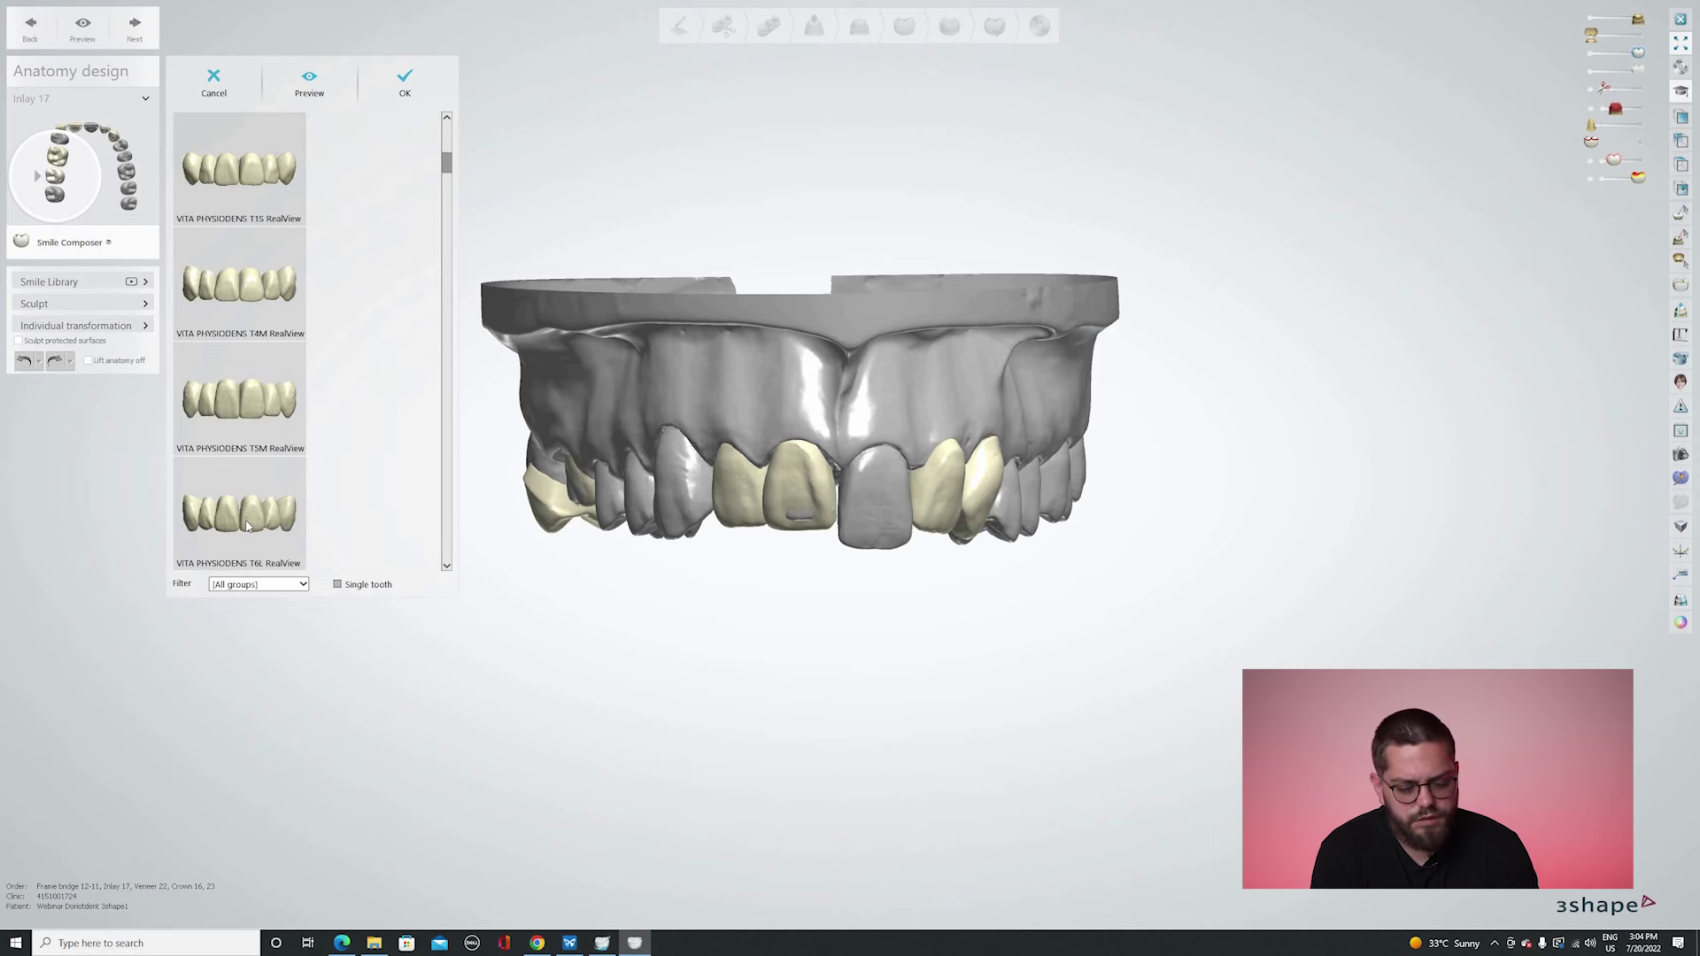
{"action": "scroll", "coordinate": [248, 524], "scroll_direction": "down", "scroll_amount": 2}
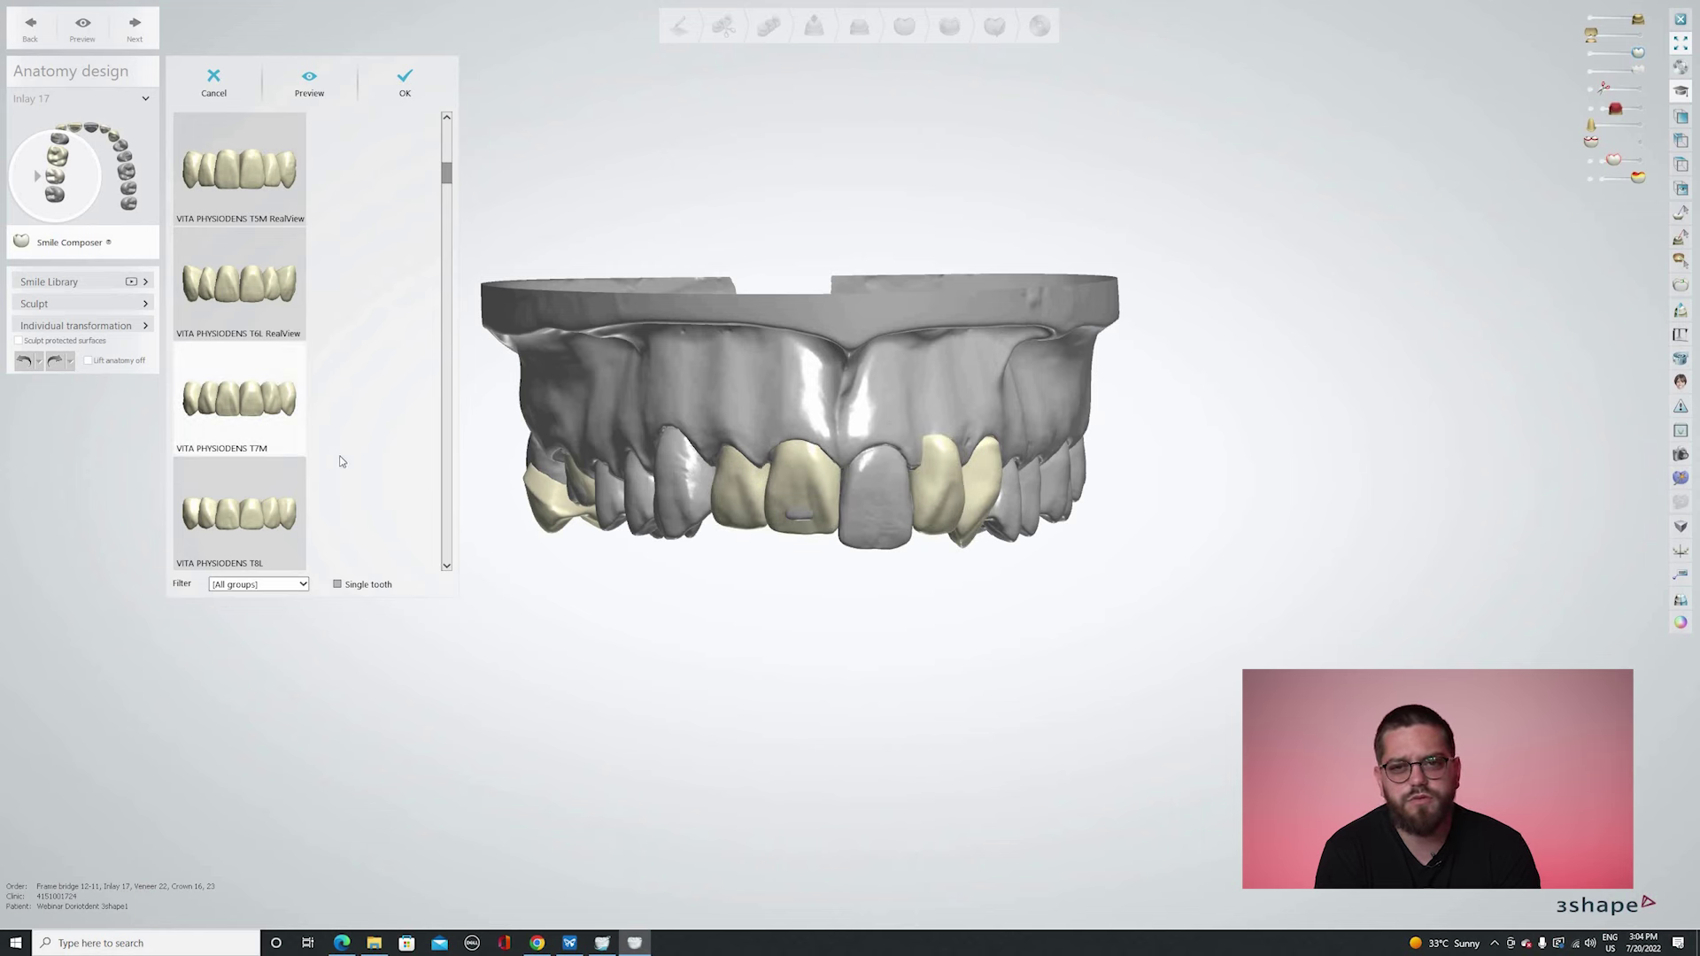
{"action": "scroll", "coordinate": [391, 384], "scroll_direction": "down", "scroll_amount": 5}
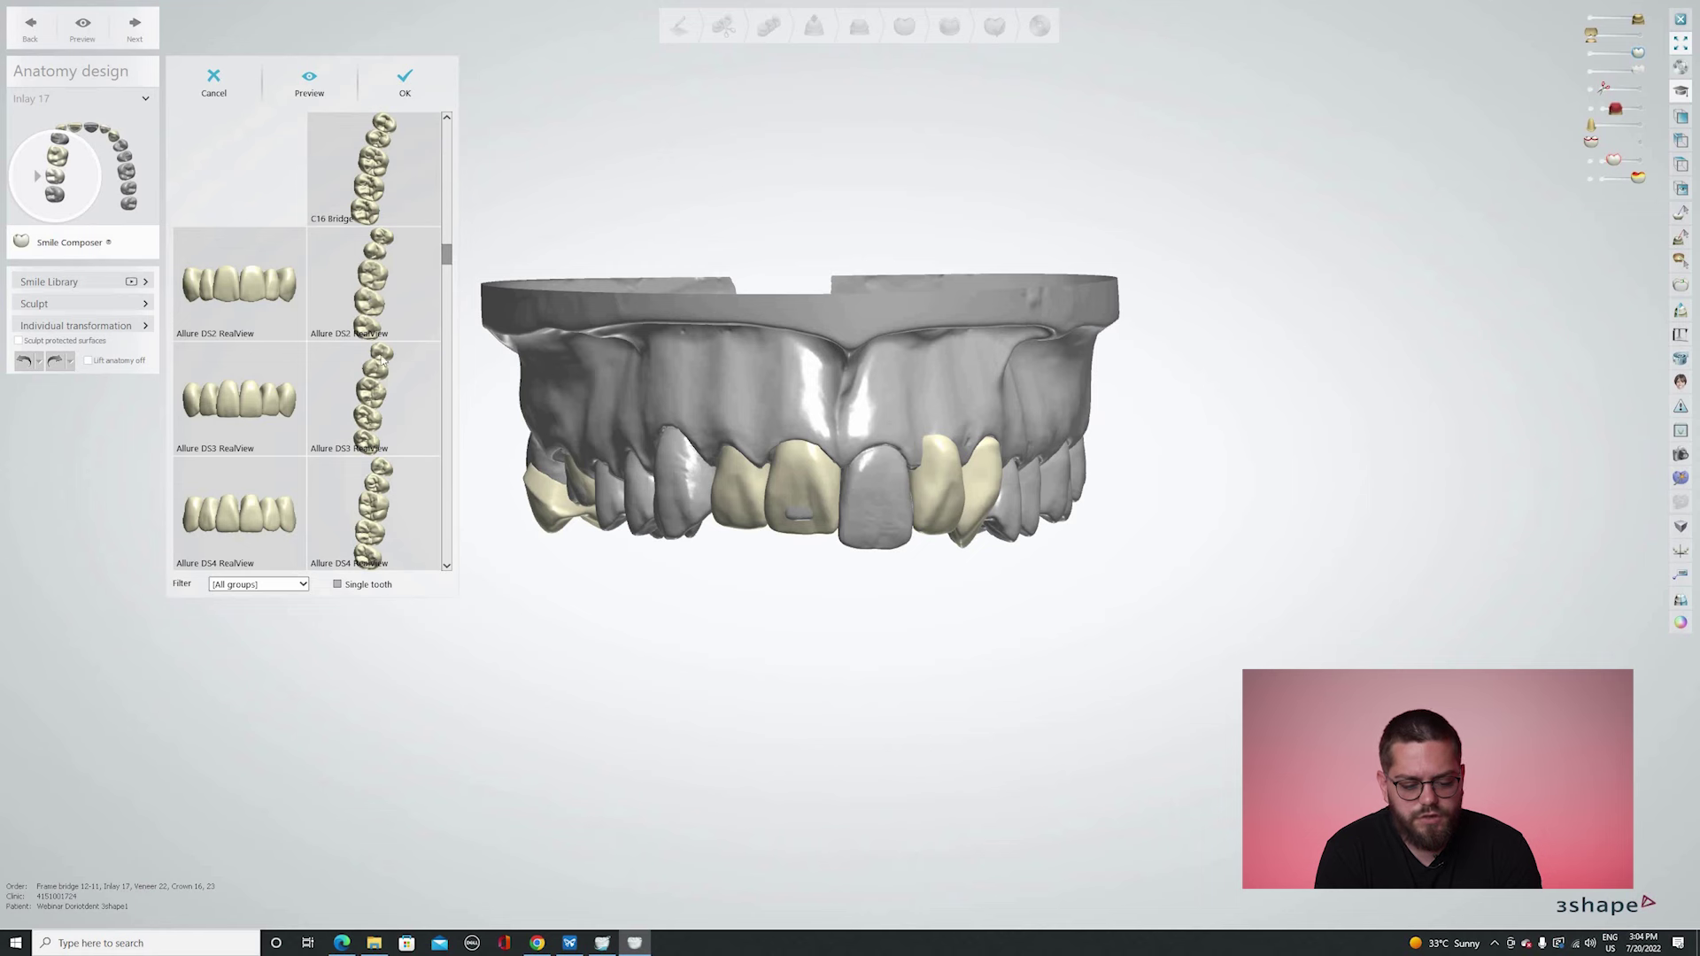
{"action": "scroll", "coordinate": [383, 356], "scroll_direction": "up", "scroll_amount": 2}
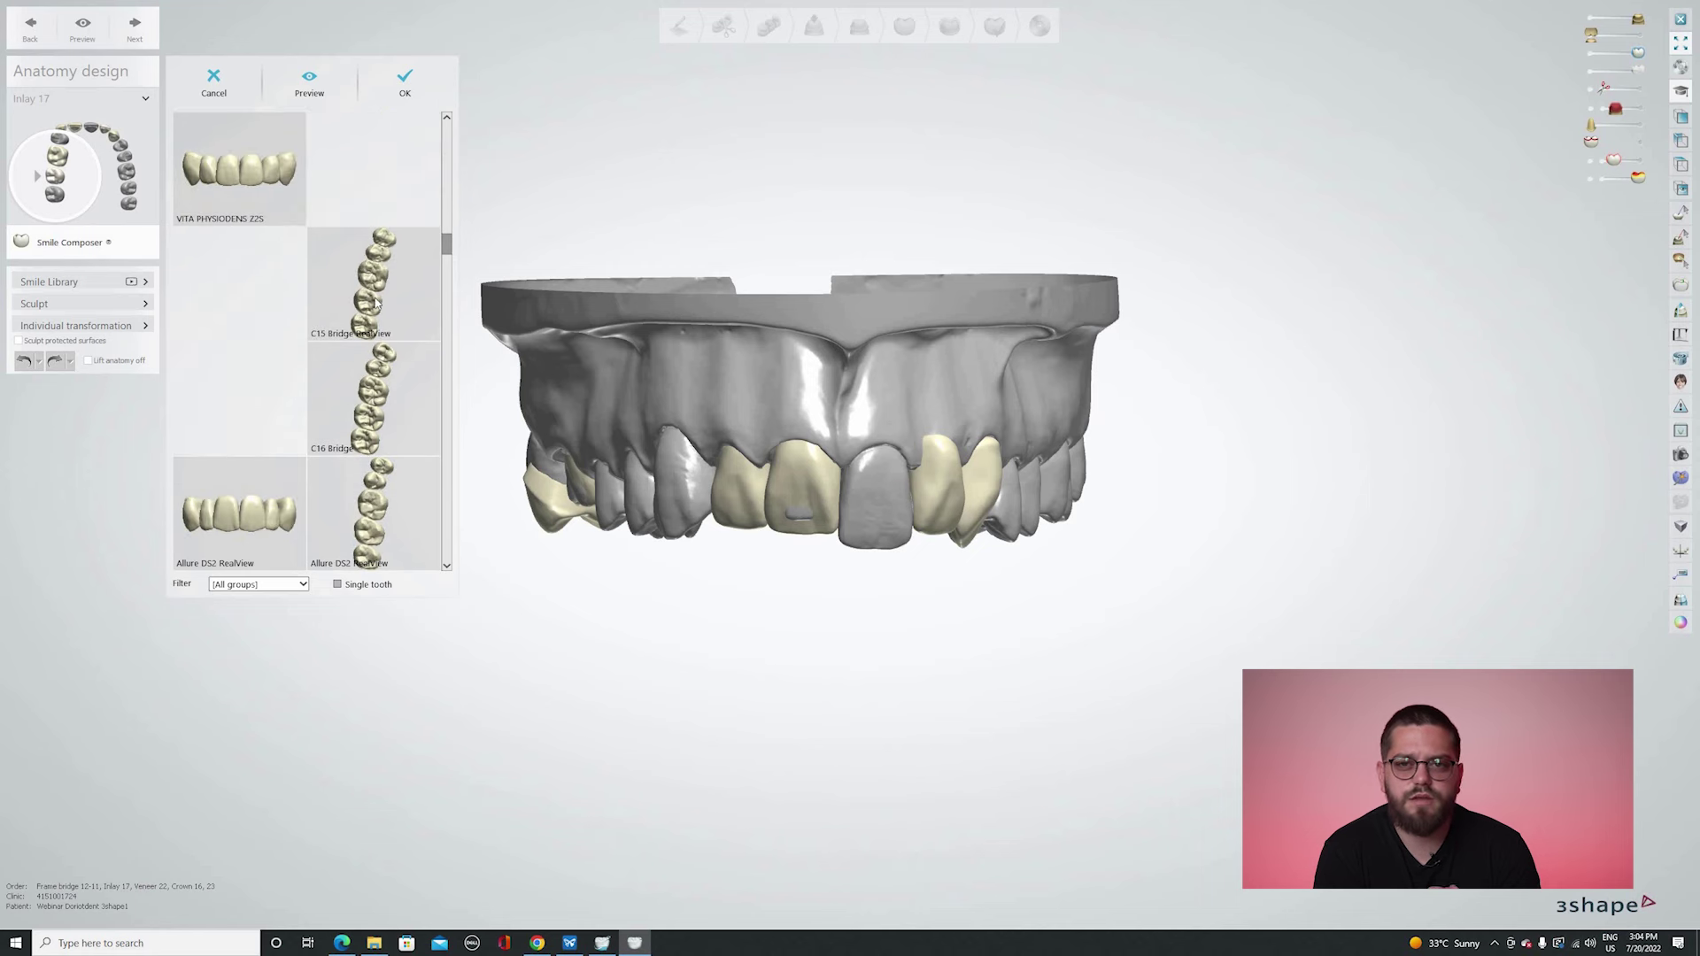
{"action": "left_click", "coordinate": [416, 81]}
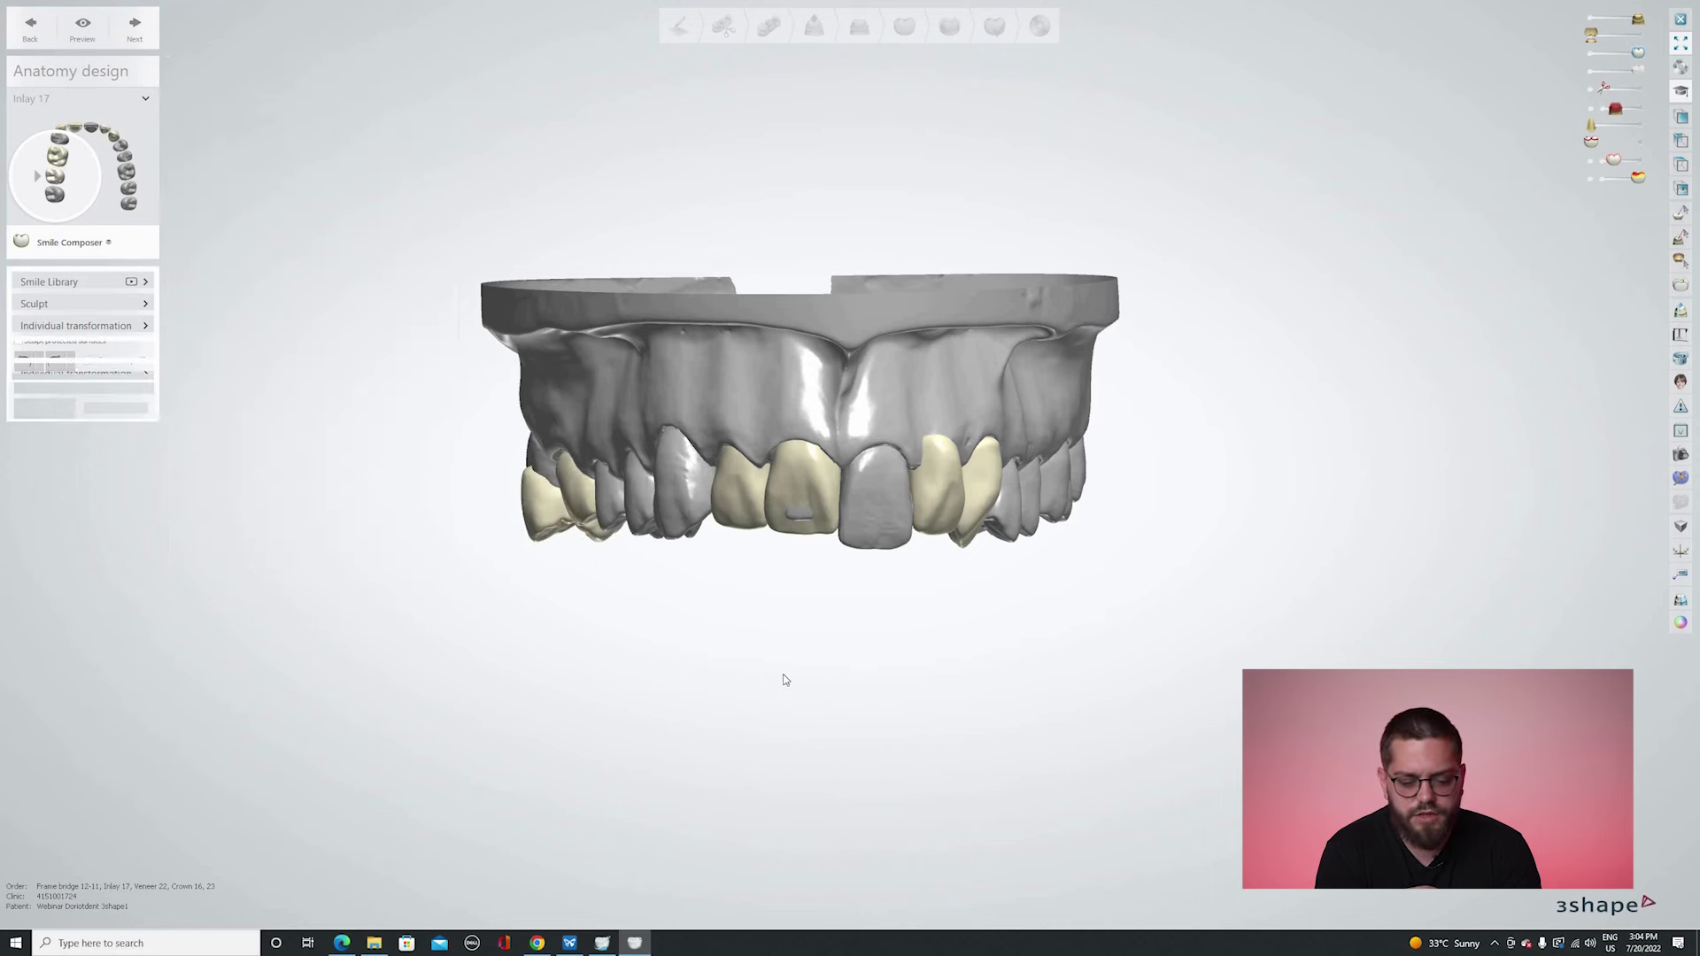
Move the inlay 17 anatomy into place over its preparation behind crown 16.
{"action": "scroll", "coordinate": [779, 672], "scroll_direction": "down", "scroll_amount": 3}
{"action": "right_click_drag", "start_coordinate": [778, 668], "coordinate": [744, 465]}
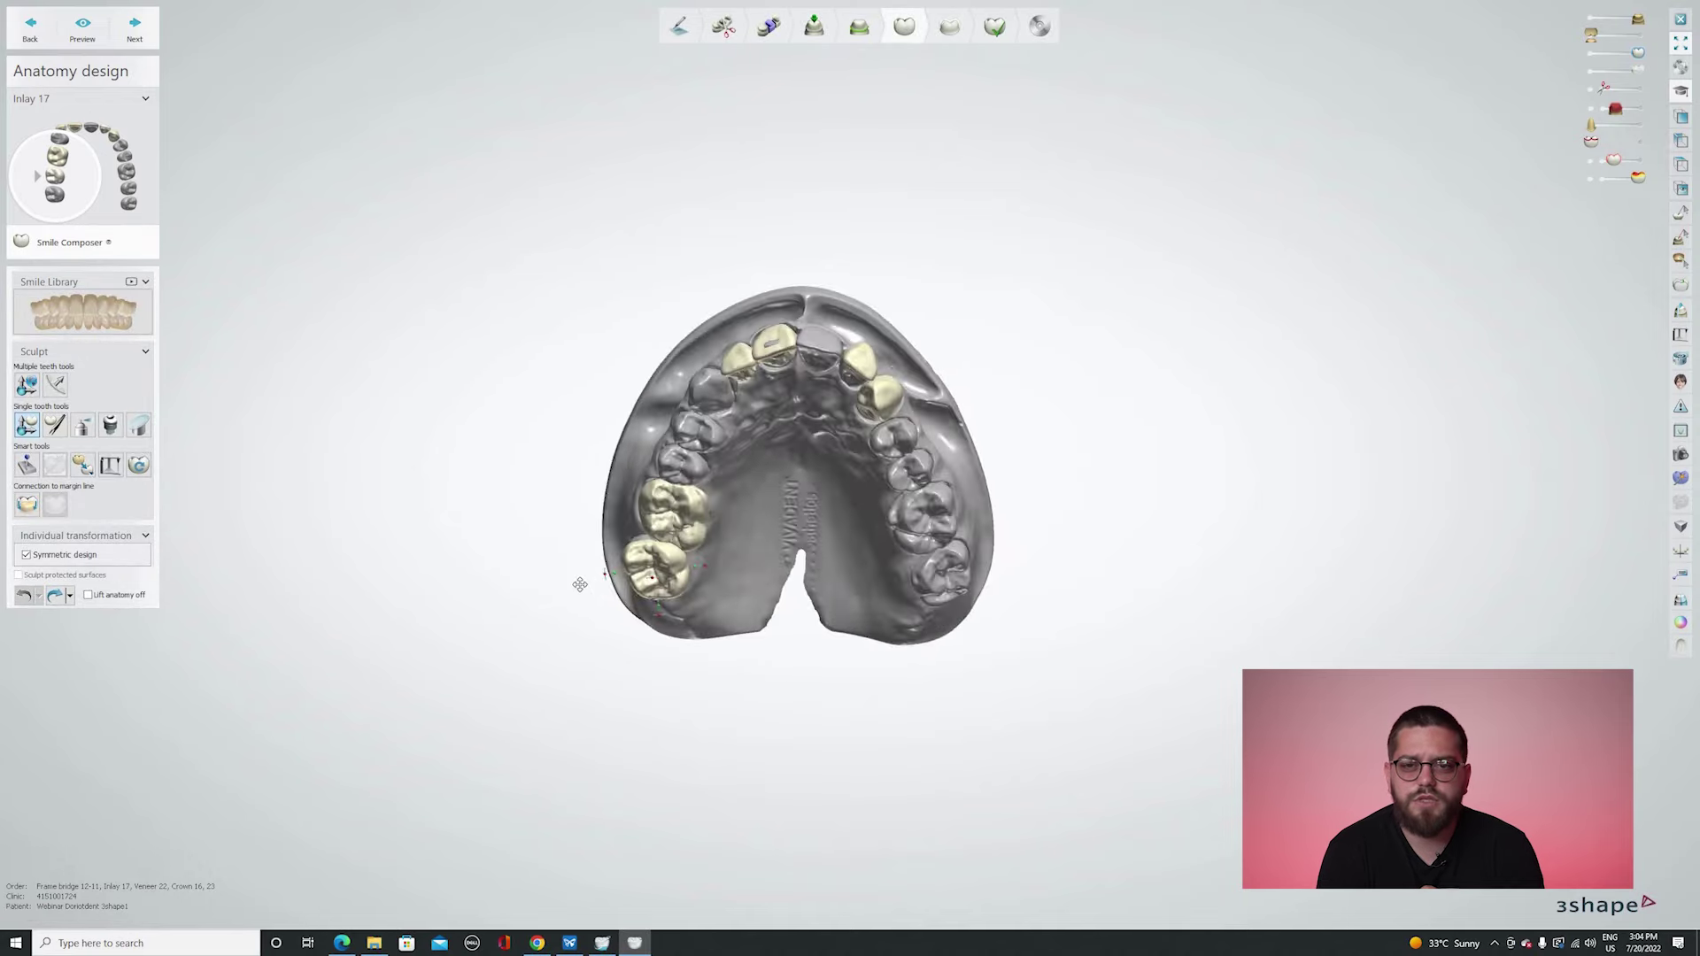
{"action": "scroll", "coordinate": [742, 464], "scroll_direction": "up", "scroll_amount": 5}
{"action": "right_click_drag", "start_coordinate": [744, 531], "coordinate": [664, 474]}
{"action": "right_click_drag", "start_coordinate": [601, 627], "coordinate": [599, 640]}
{"action": "left_click_drag", "start_coordinate": [598, 641], "coordinate": [600, 639]}
{"action": "right_click_drag", "start_coordinate": [576, 611], "coordinate": [633, 682]}
{"action": "left_click_drag", "start_coordinate": [596, 522], "coordinate": [619, 539]}
Adjust the size and tilt of the inlay 17 anatomy to fit the outline of the prepared molar.
{"action": "left_click_drag", "start_coordinate": [487, 584], "coordinate": [509, 537]}
{"action": "right_click_drag", "start_coordinate": [584, 513], "coordinate": [599, 616]}
{"action": "left_click_drag", "start_coordinate": [599, 616], "coordinate": [577, 568]}
{"action": "right_click_drag", "start_coordinate": [583, 628], "coordinate": [577, 545]}
{"action": "scroll", "coordinate": [577, 567], "scroll_direction": "up", "scroll_amount": 4}
{"action": "mouse_move", "coordinate": [589, 671]}
{"action": "left_mouse_down"}
{"action": "mouse_move", "coordinate": [570, 612]}
{"action": "mouse_move", "coordinate": [580, 648]}
{"action": "left_mouse_up"}
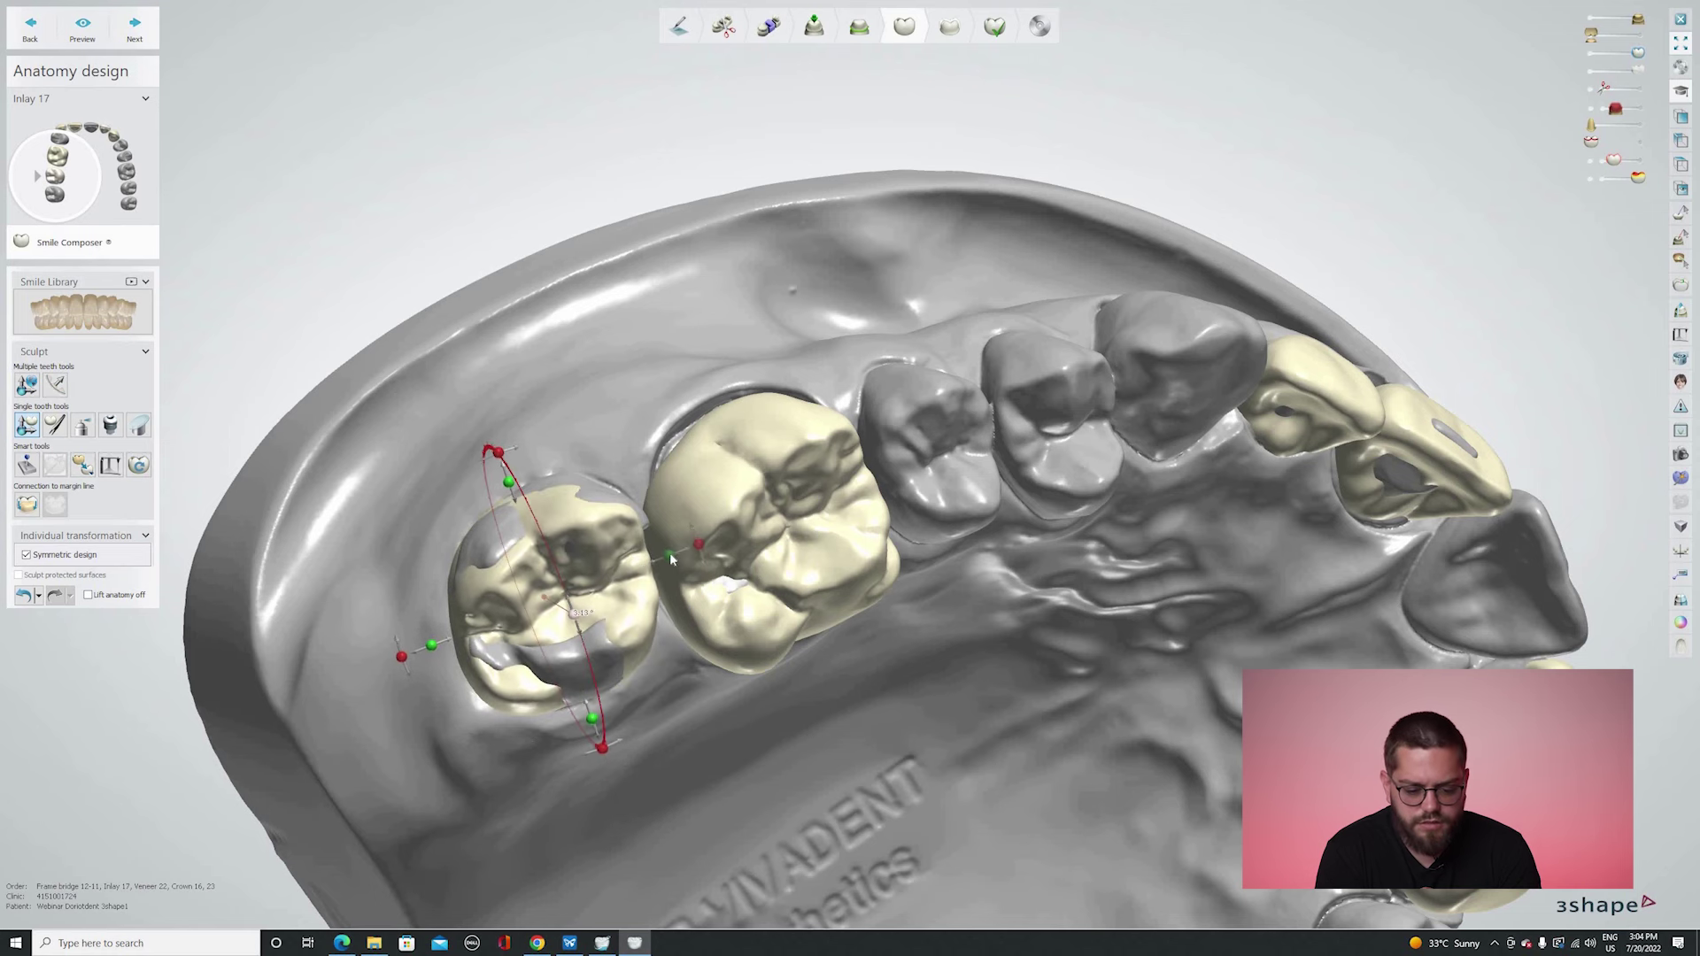
Fine-tune the position of the inlay 17 anatomy and rotate it slightly to align with the dental arch.
{"action": "right_click_drag", "start_coordinate": [699, 584], "coordinate": [676, 559]}
{"action": "left_click_drag", "start_coordinate": [609, 584], "coordinate": [614, 582]}
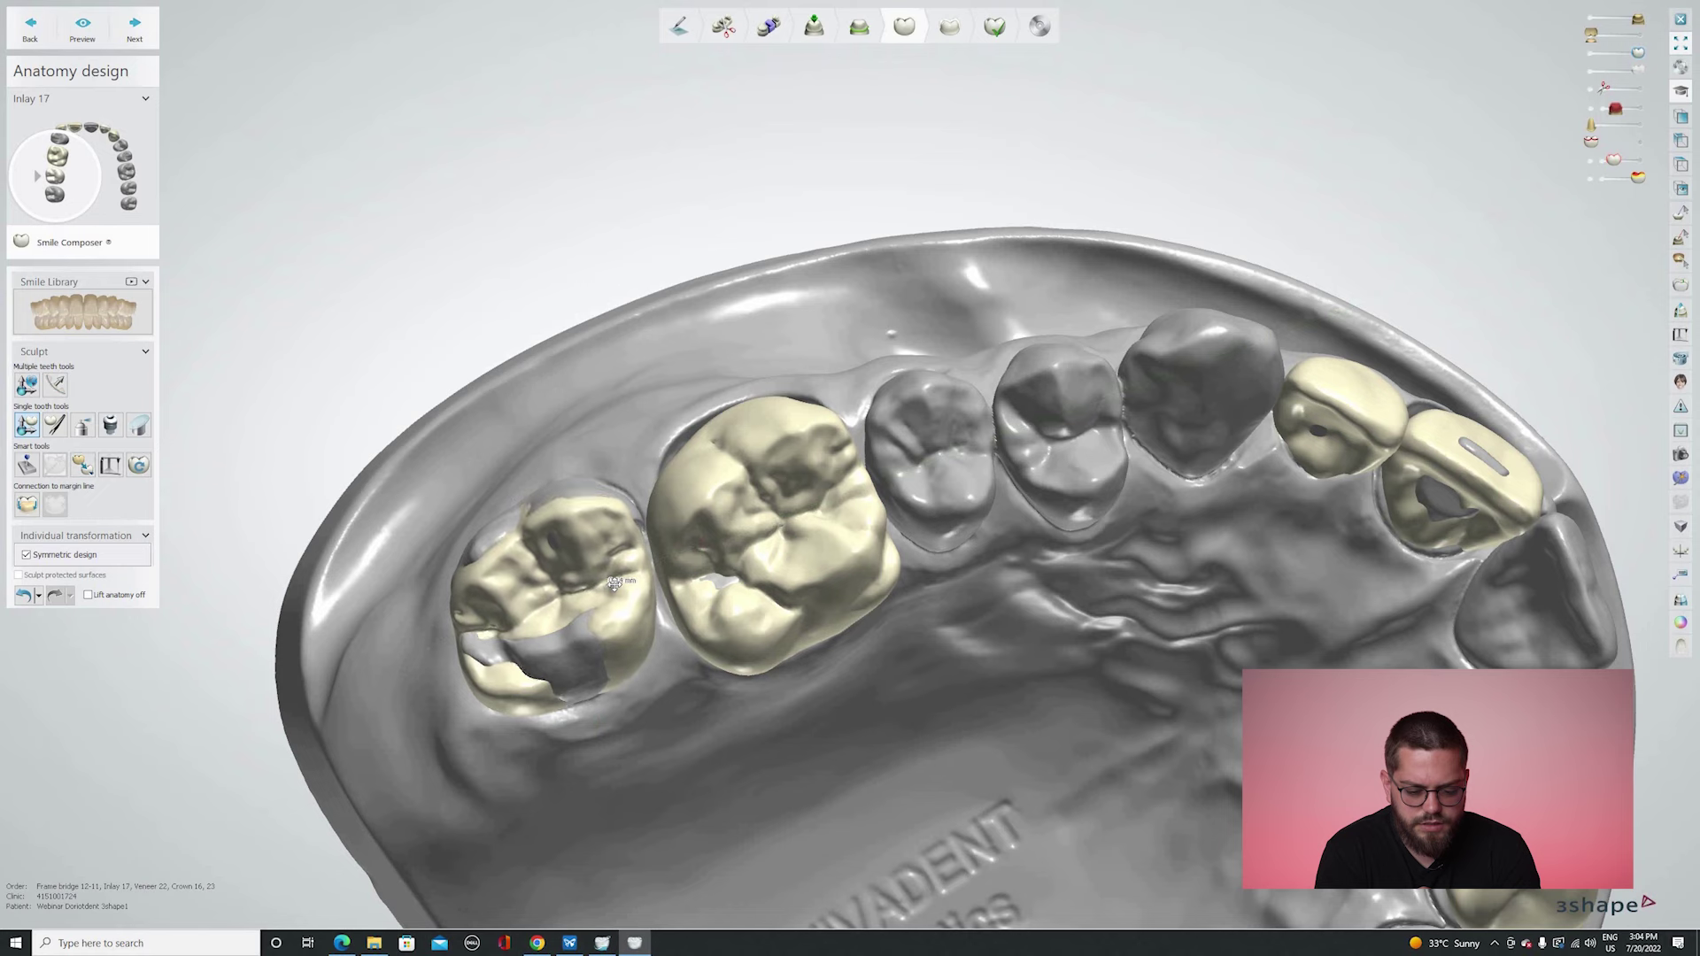
{"action": "left_click_drag", "start_coordinate": [400, 665], "coordinate": [402, 650]}
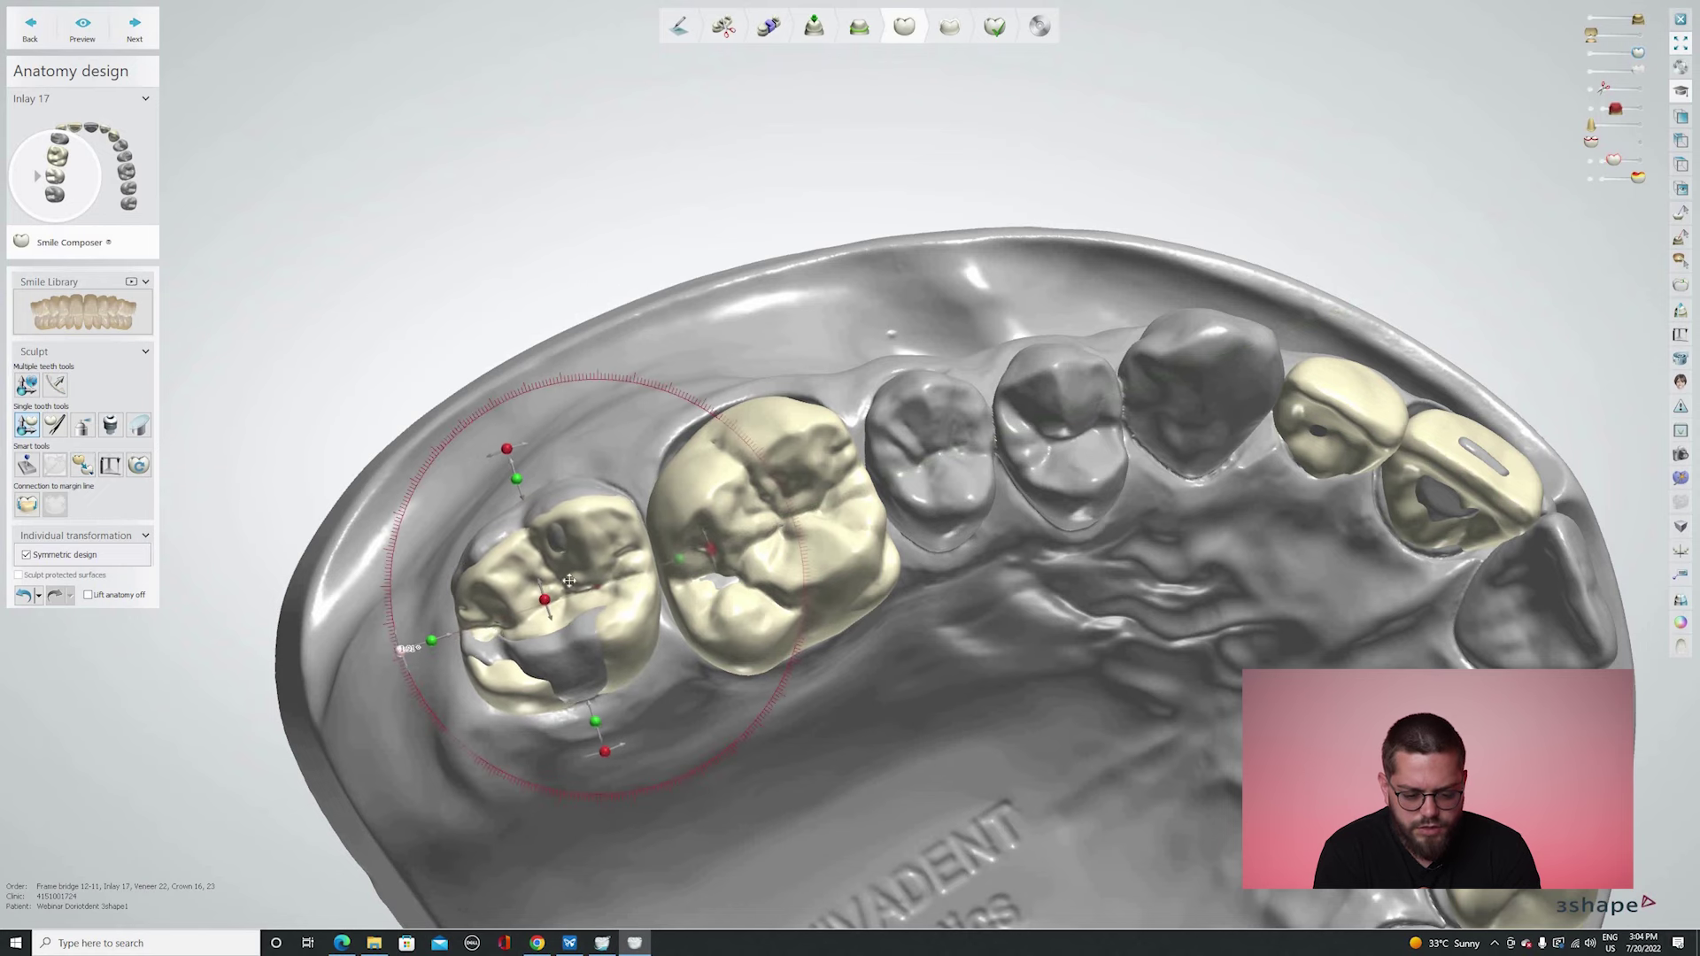
{"action": "right_click_drag", "start_coordinate": [597, 481], "coordinate": [586, 475]}
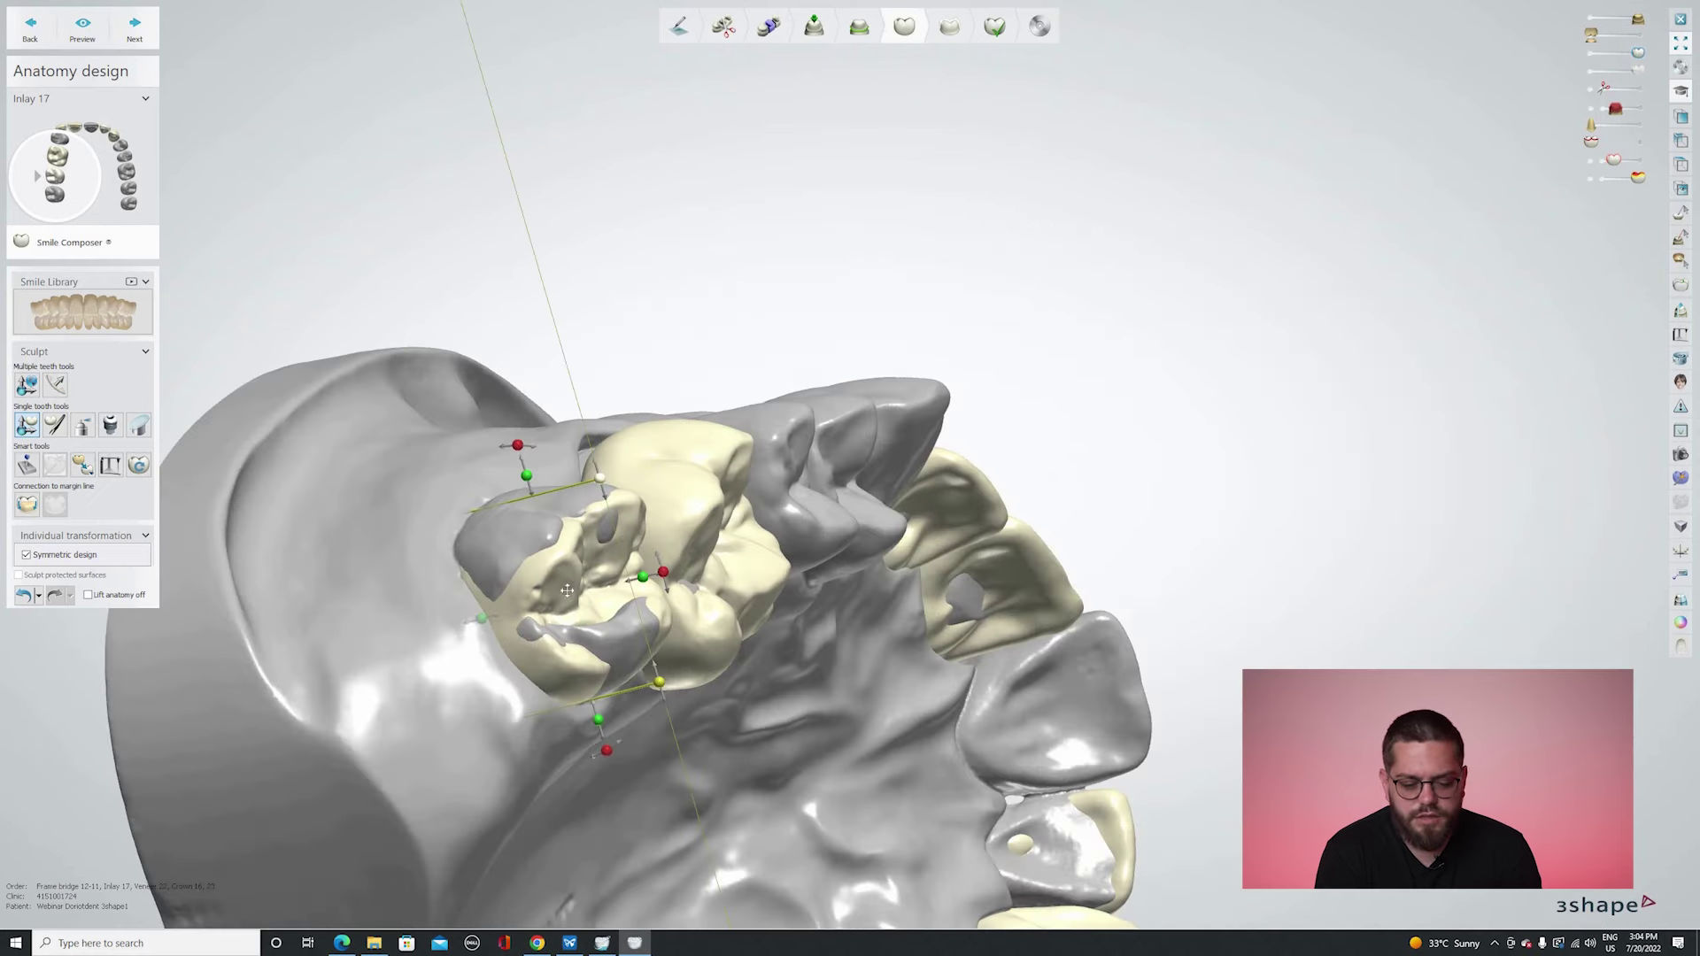
{"action": "right_click_drag", "start_coordinate": [567, 590], "coordinate": [670, 618]}
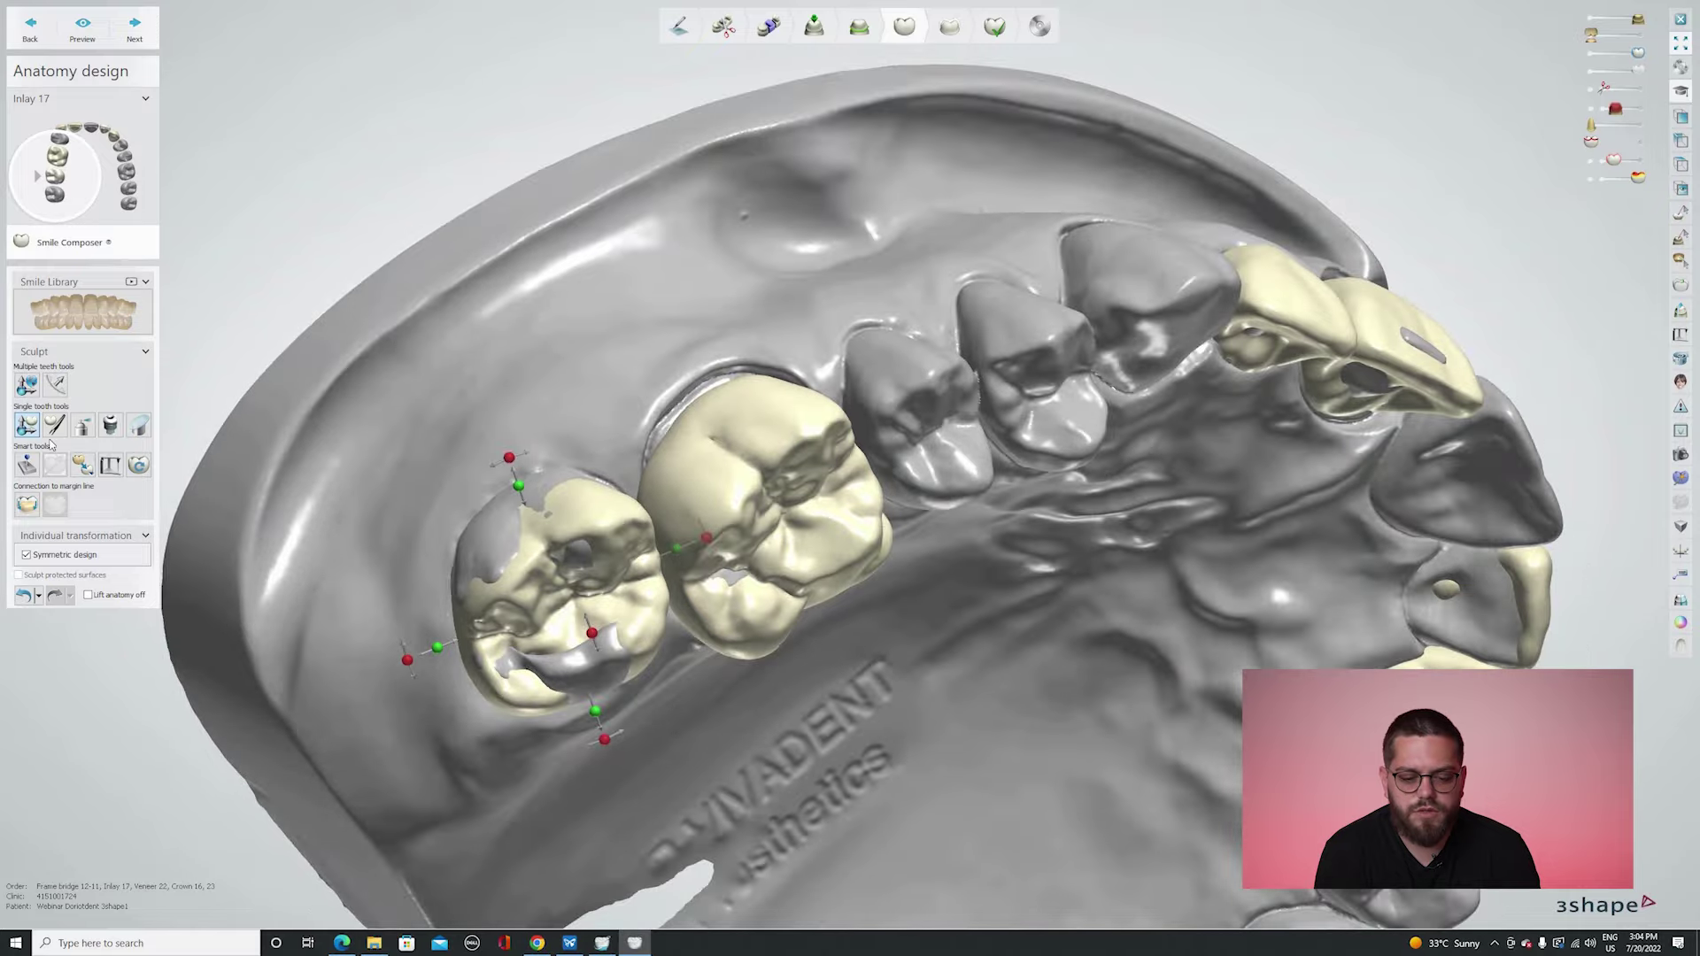
Reshape the cusps and outer surfaces of inlay 17 with individual morphing so they blend into the remaining tooth.
{"action": "left_click", "coordinate": [56, 426]}
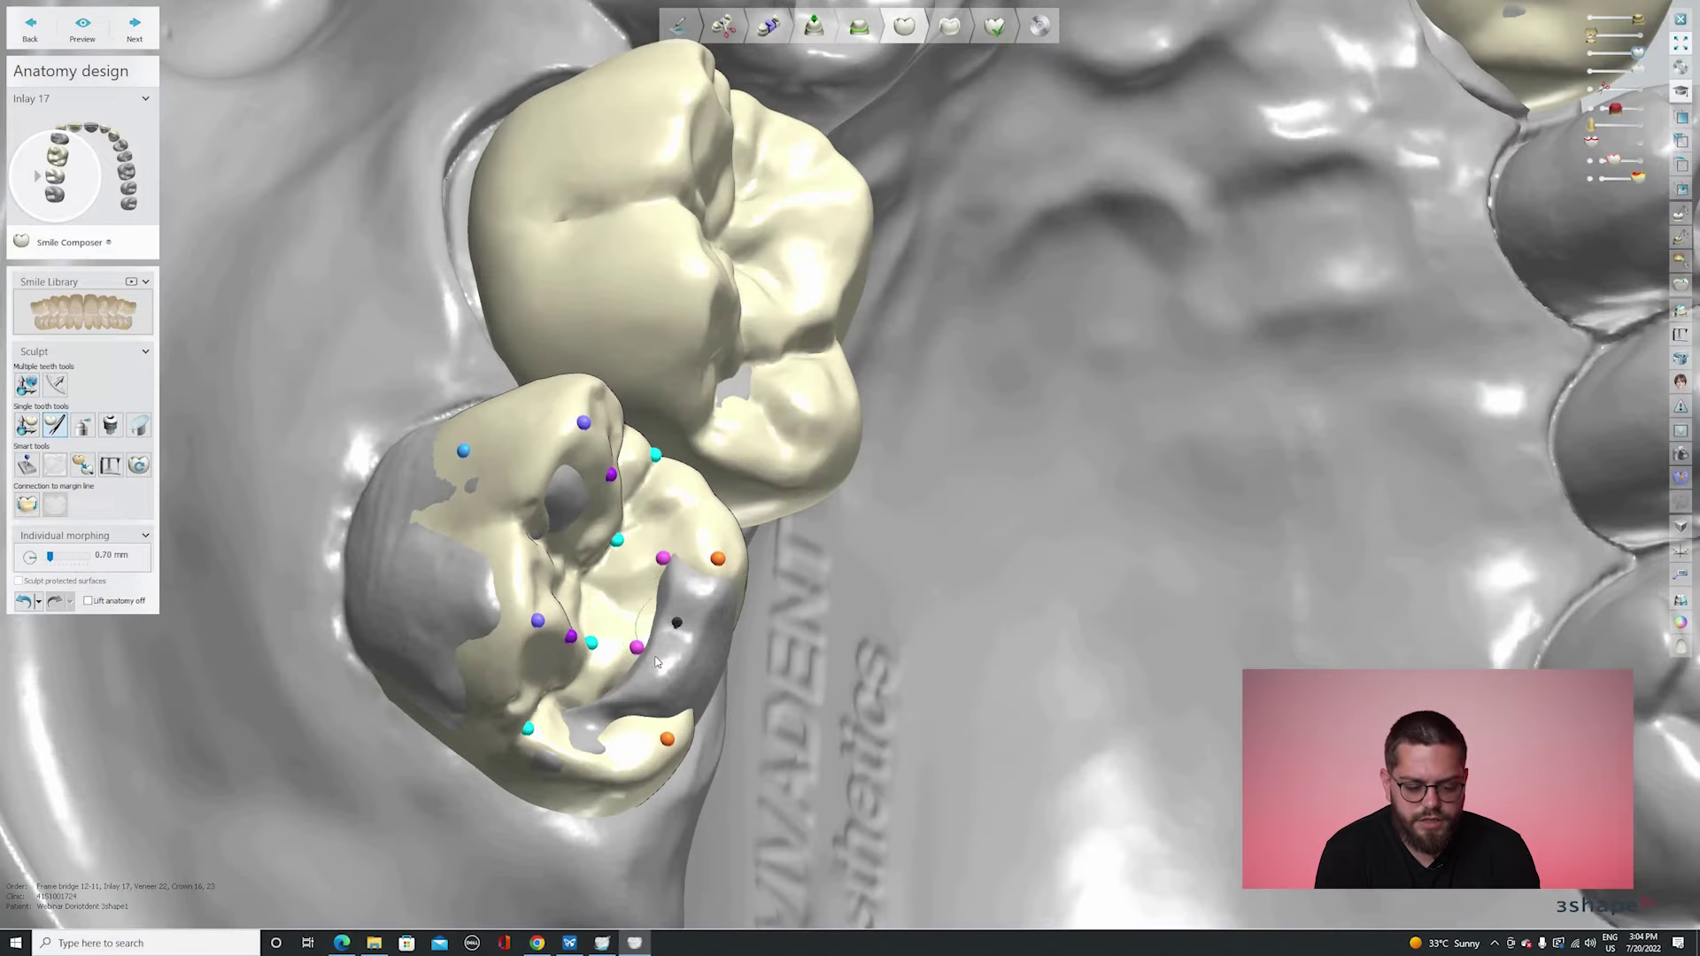
{"action": "left_click_drag", "start_coordinate": [649, 601], "coordinate": [595, 675]}
{"action": "right_click_drag", "start_coordinate": [556, 552], "coordinate": [526, 516]}
{"action": "right_click_drag", "start_coordinate": [517, 437], "coordinate": [651, 497]}
{"action": "left_click_drag", "start_coordinate": [652, 498], "coordinate": [687, 597]}
{"action": "right_click_drag", "start_coordinate": [705, 688], "coordinate": [717, 700]}
{"action": "right_click_drag", "start_coordinate": [620, 744], "coordinate": [519, 686]}
{"action": "left_click_drag", "start_coordinate": [517, 699], "coordinate": [537, 714]}
{"action": "right_click_drag", "start_coordinate": [542, 716], "coordinate": [575, 443]}
{"action": "right_click_drag", "start_coordinate": [706, 672], "coordinate": [673, 496]}
Mirror the scanned first molar on the opposite side of the arch onto crown 16.
{"action": "scroll", "coordinate": [442, 556], "scroll_direction": "down", "scroll_amount": 3}
{"action": "scroll", "coordinate": [546, 689], "scroll_direction": "down", "scroll_amount": 3}
{"action": "scroll", "coordinate": [655, 566], "scroll_direction": "up", "scroll_amount": 3}
{"action": "left_click", "coordinate": [668, 549]}
{"action": "scroll", "coordinate": [692, 504], "scroll_direction": "down", "scroll_amount": 2}
{"action": "scroll", "coordinate": [673, 495], "scroll_direction": "up", "scroll_amount": 2}
{"action": "right_click_drag", "start_coordinate": [672, 620], "coordinate": [752, 672]}
{"action": "scroll", "coordinate": [622, 744], "scroll_direction": "down", "scroll_amount": 3}
{"action": "scroll", "coordinate": [752, 672], "scroll_direction": "up", "scroll_amount": 4}
{"action": "left_click", "coordinate": [82, 465]}
{"action": "left_click", "coordinate": [473, 485]}
{"action": "left_click", "coordinate": [1309, 533]}
{"action": "left_click", "coordinate": [1292, 532]}
{"action": "right_click_drag", "start_coordinate": [1279, 529], "coordinate": [1266, 495]}
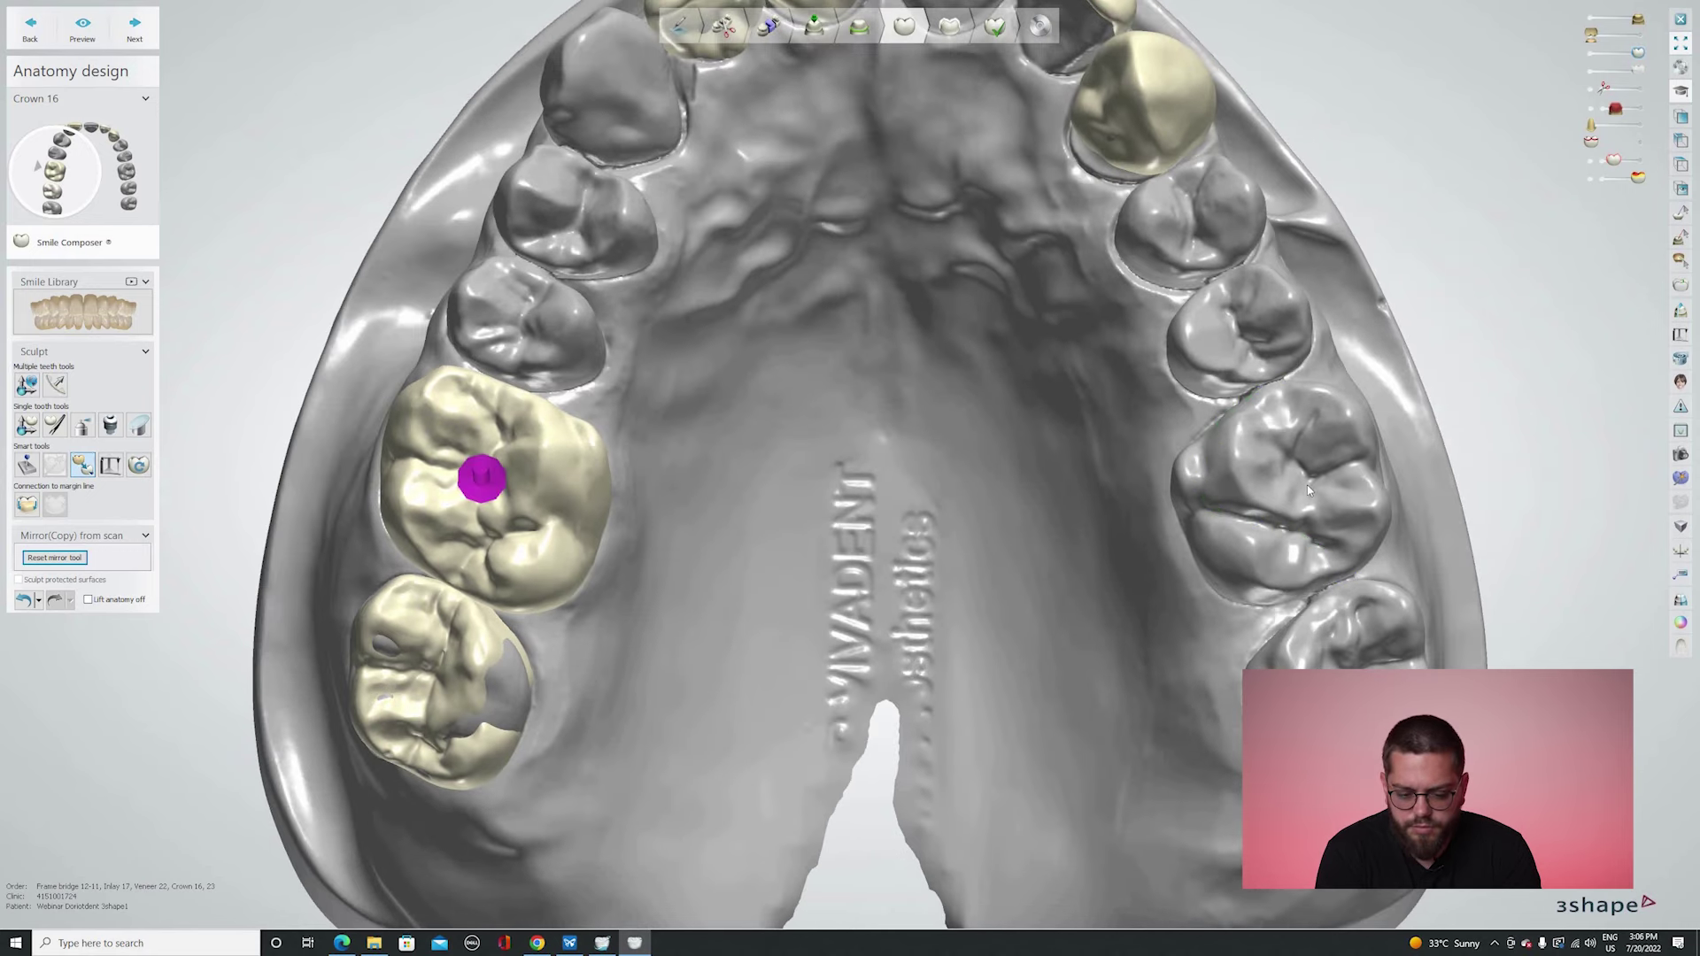
{"action": "left_click", "coordinate": [1306, 485]}
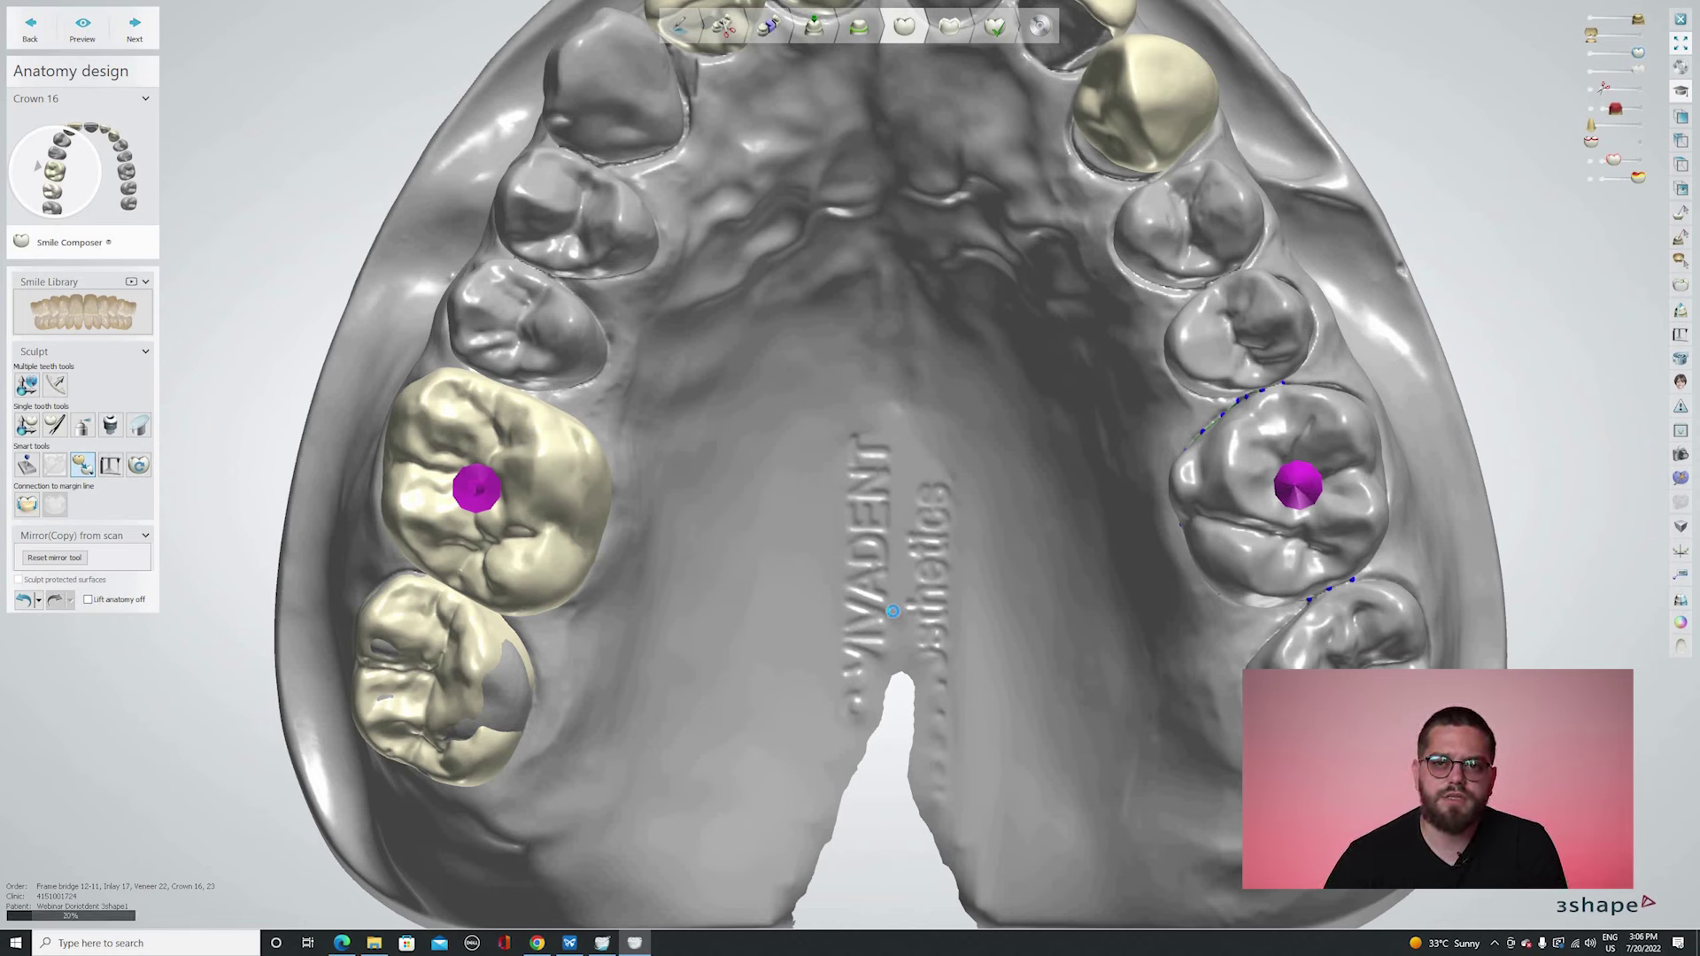
Move crown 16 off its preparation into the palate area and smooth its lower edge with the wax knife.
{"action": "left_click", "coordinate": [29, 434]}
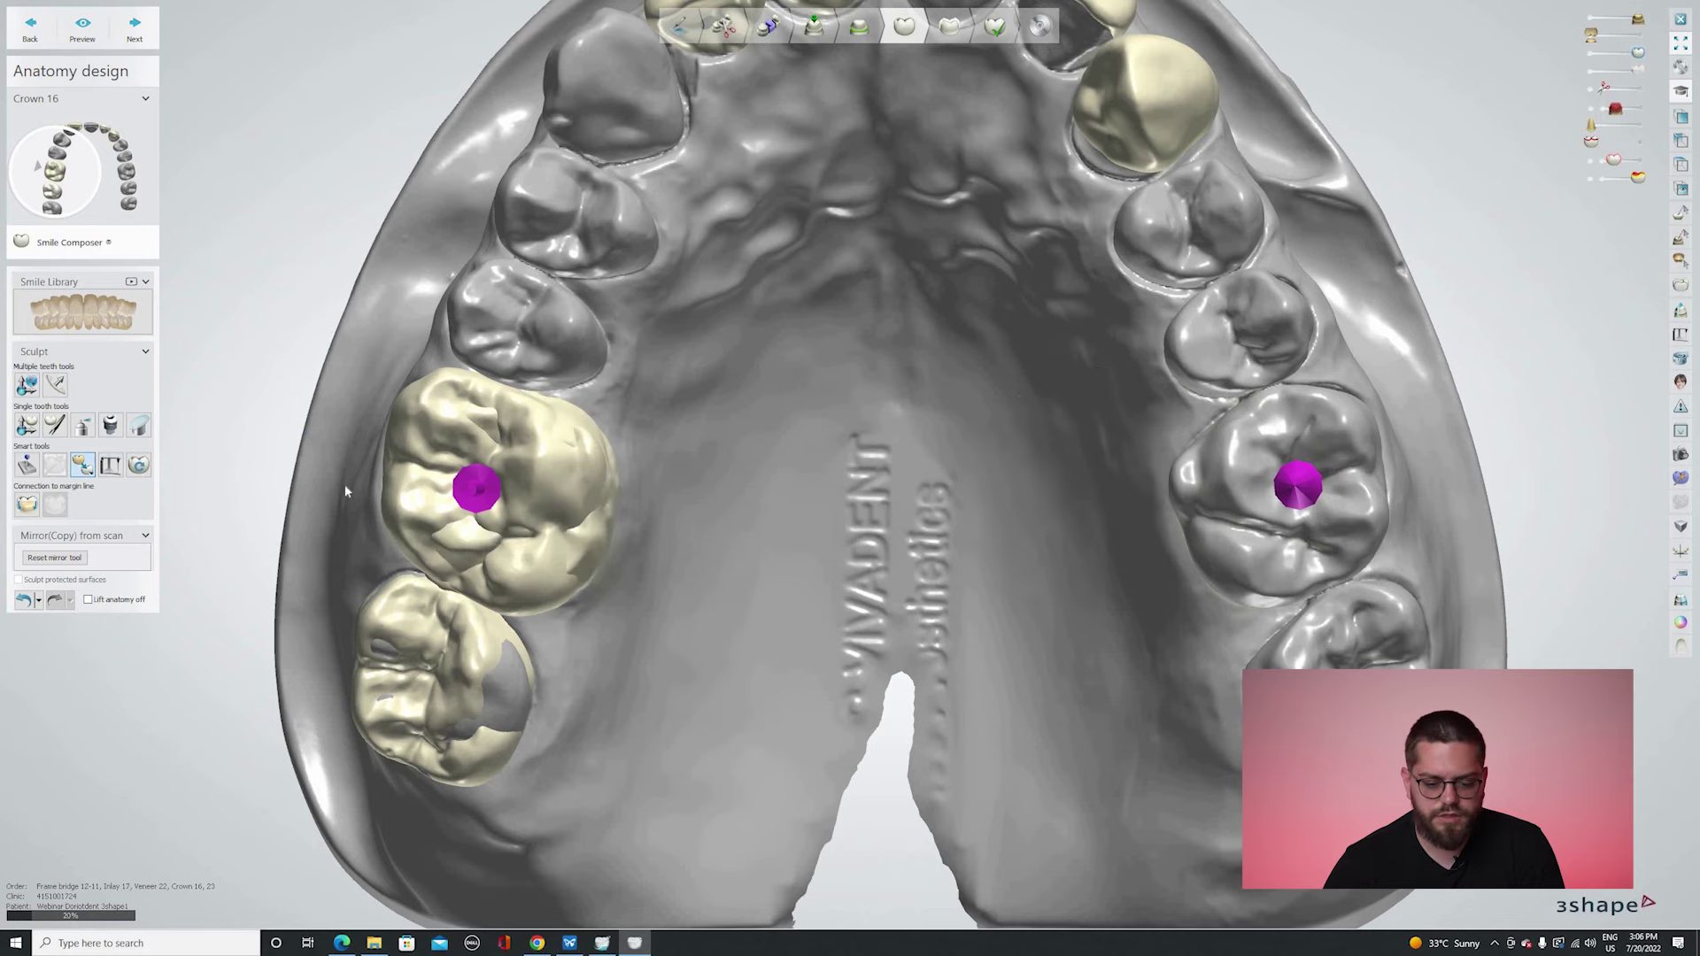
{"action": "scroll", "coordinate": [693, 567], "scroll_direction": "up", "scroll_amount": 2}
{"action": "left_click_drag", "start_coordinate": [692, 569], "coordinate": [840, 571]}
{"action": "right_click_drag", "start_coordinate": [841, 571], "coordinate": [818, 398]}
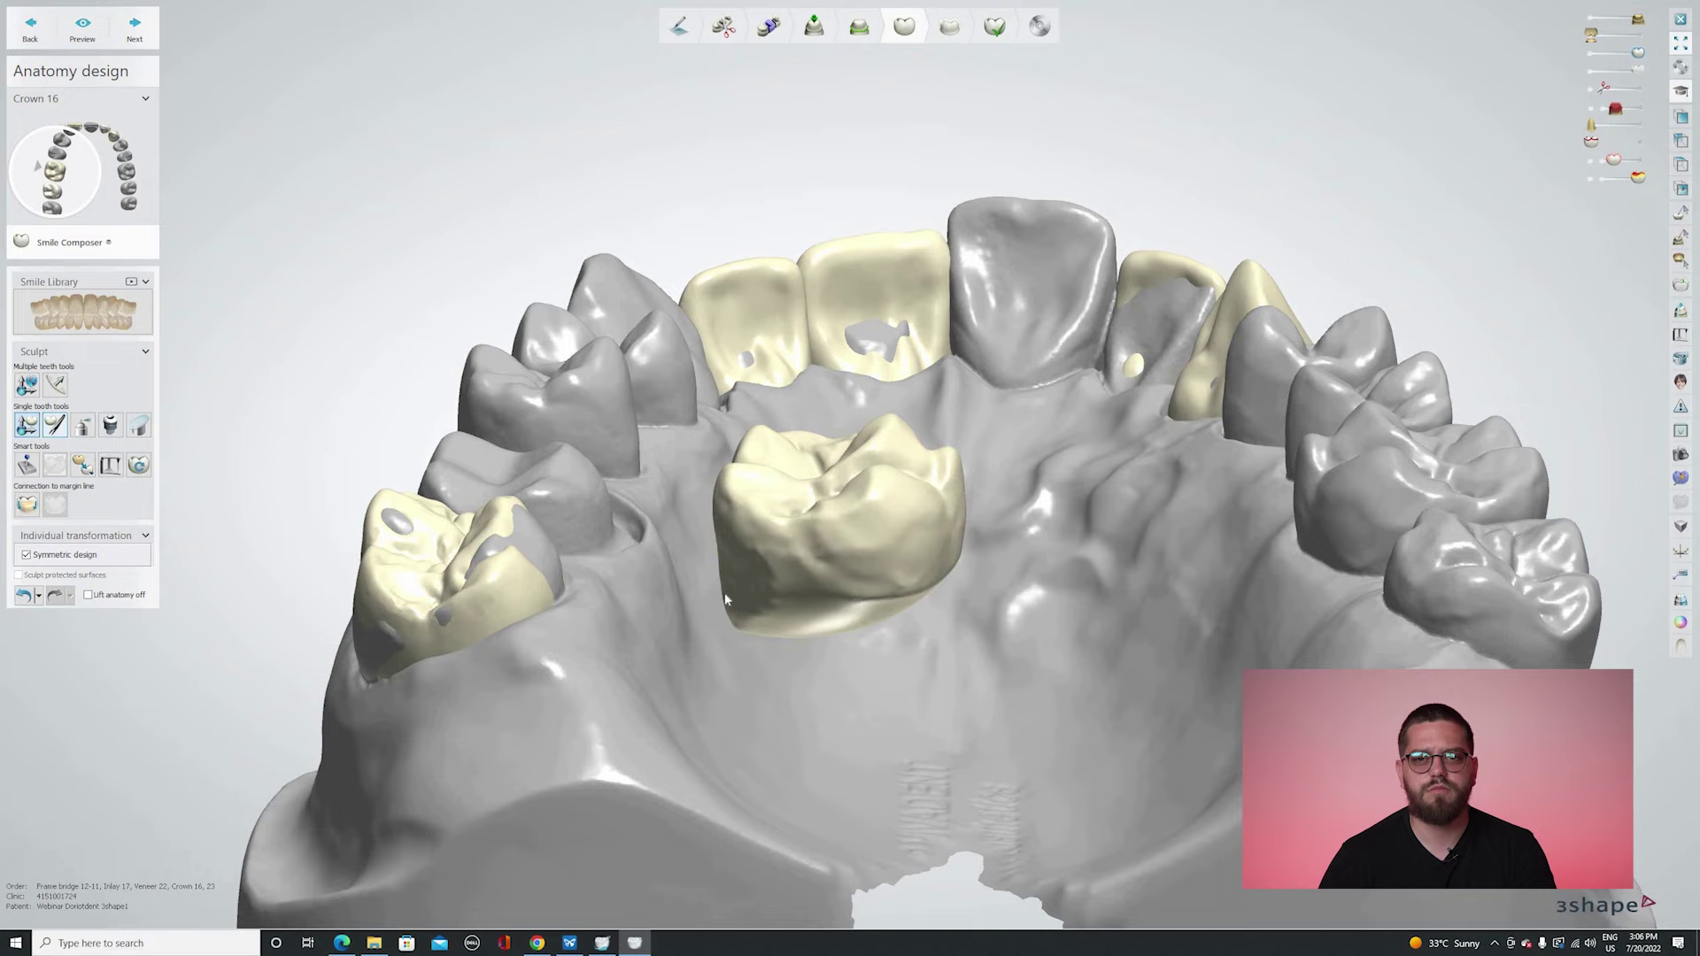
{"action": "left_click", "coordinate": [82, 424]}
{"action": "right_click_drag", "start_coordinate": [854, 637], "coordinate": [823, 589]}
{"action": "right_click_drag", "start_coordinate": [951, 499], "coordinate": [732, 577]}
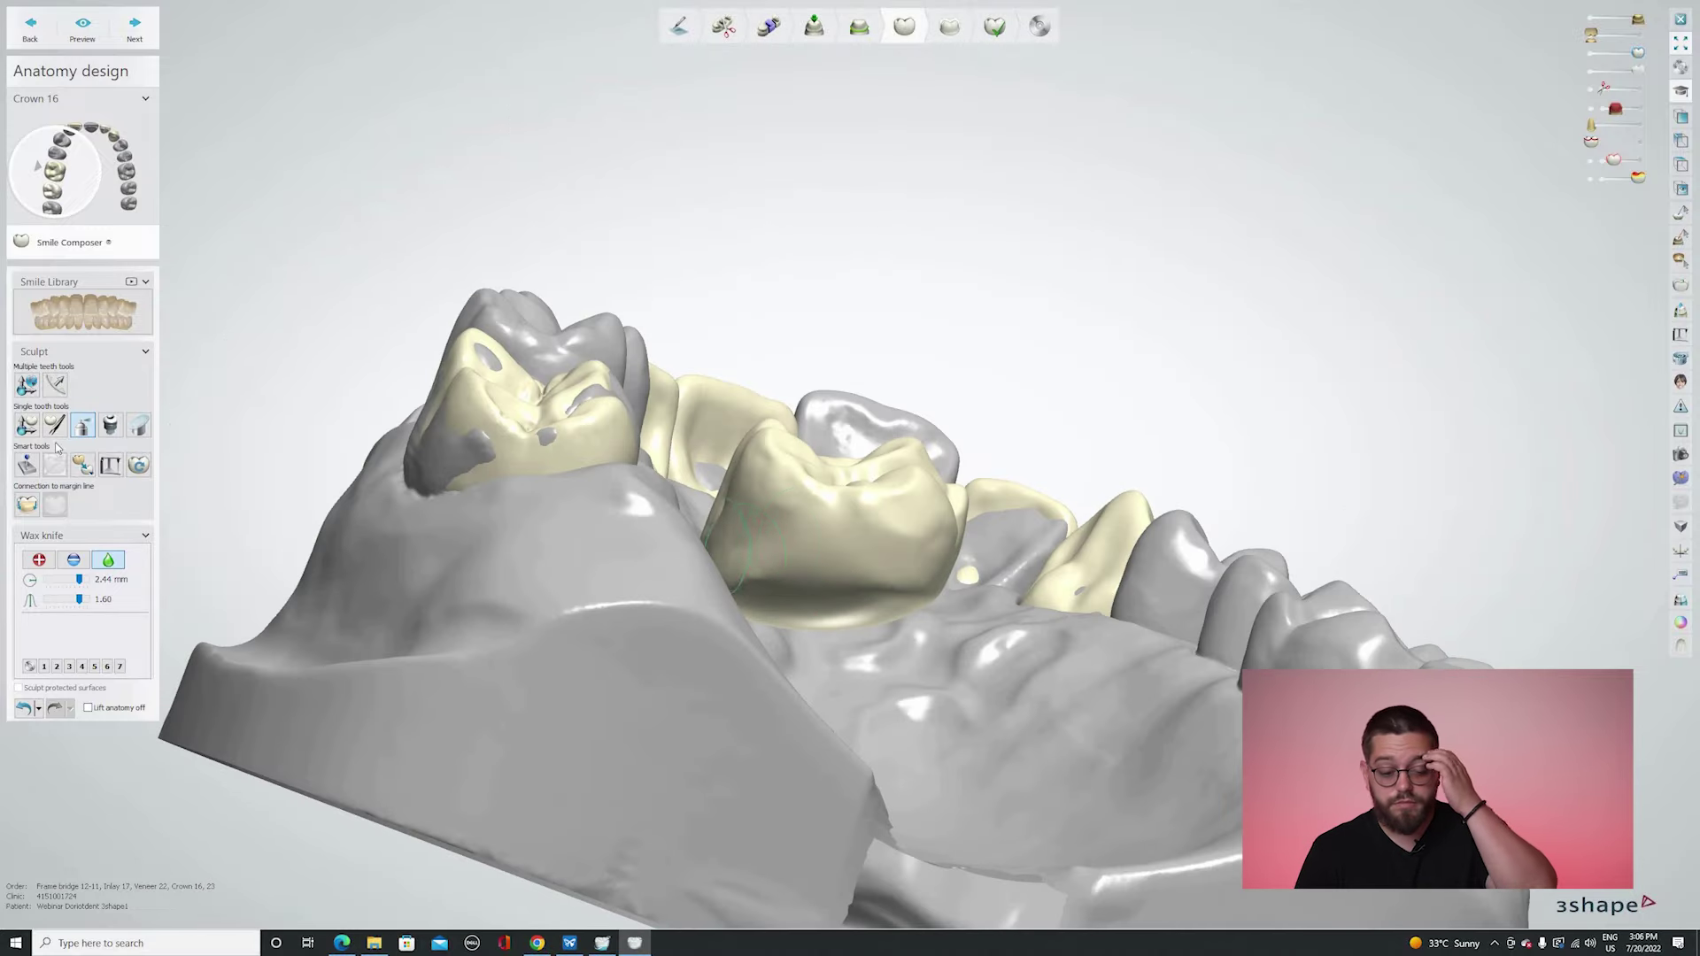
Move crown 16 from the palate area back onto its preparation.
{"action": "scroll", "coordinate": [752, 469], "scroll_direction": "down", "scroll_amount": 4}
{"action": "right_click_drag", "start_coordinate": [753, 470], "coordinate": [788, 567]}
{"action": "scroll", "coordinate": [792, 469], "scroll_direction": "up", "scroll_amount": 6}
{"action": "left_click_drag", "start_coordinate": [804, 469], "coordinate": [501, 424]}
{"action": "scroll", "coordinate": [505, 425], "scroll_direction": "down", "scroll_amount": 4}
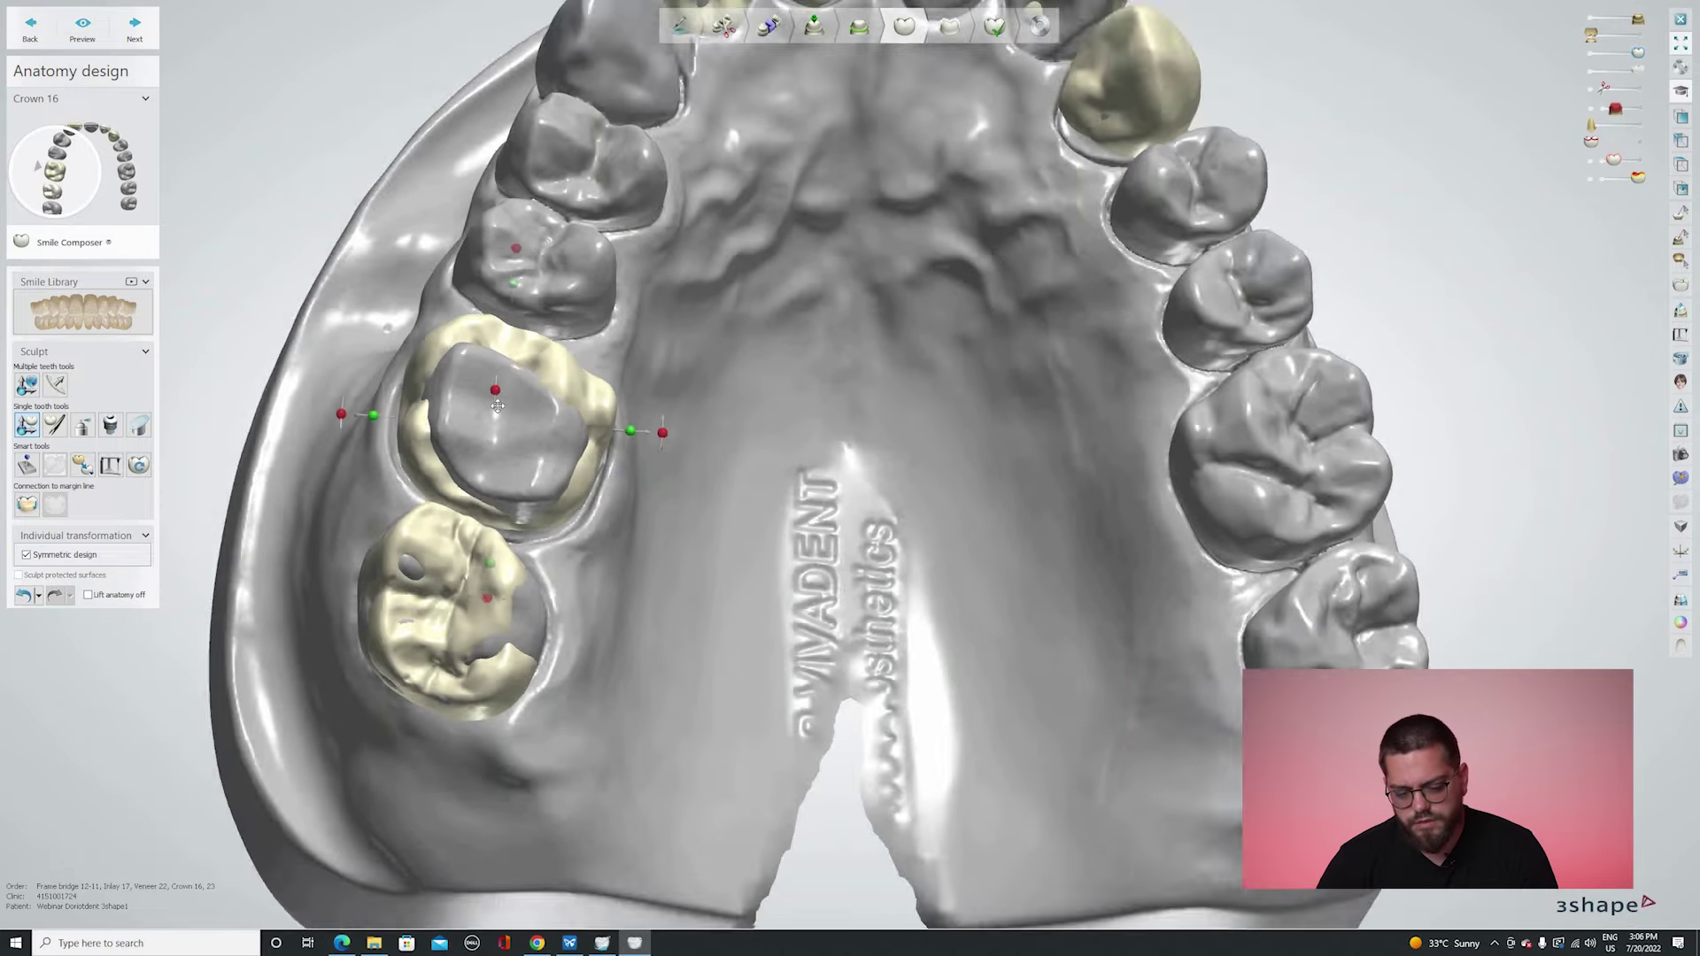
Fine-position crown 16 between inlay 17 and the neighbouring premolar.
{"action": "right_click_drag", "start_coordinate": [585, 483], "coordinate": [545, 430]}
{"action": "scroll", "coordinate": [544, 429], "scroll_direction": "up", "scroll_amount": 5}
{"action": "left_click_drag", "start_coordinate": [565, 437], "coordinate": [530, 410]}
{"action": "right_click_drag", "start_coordinate": [531, 411], "coordinate": [565, 516]}
{"action": "left_click_drag", "start_coordinate": [564, 516], "coordinate": [553, 511]}
{"action": "right_click_drag", "start_coordinate": [552, 511], "coordinate": [568, 554]}
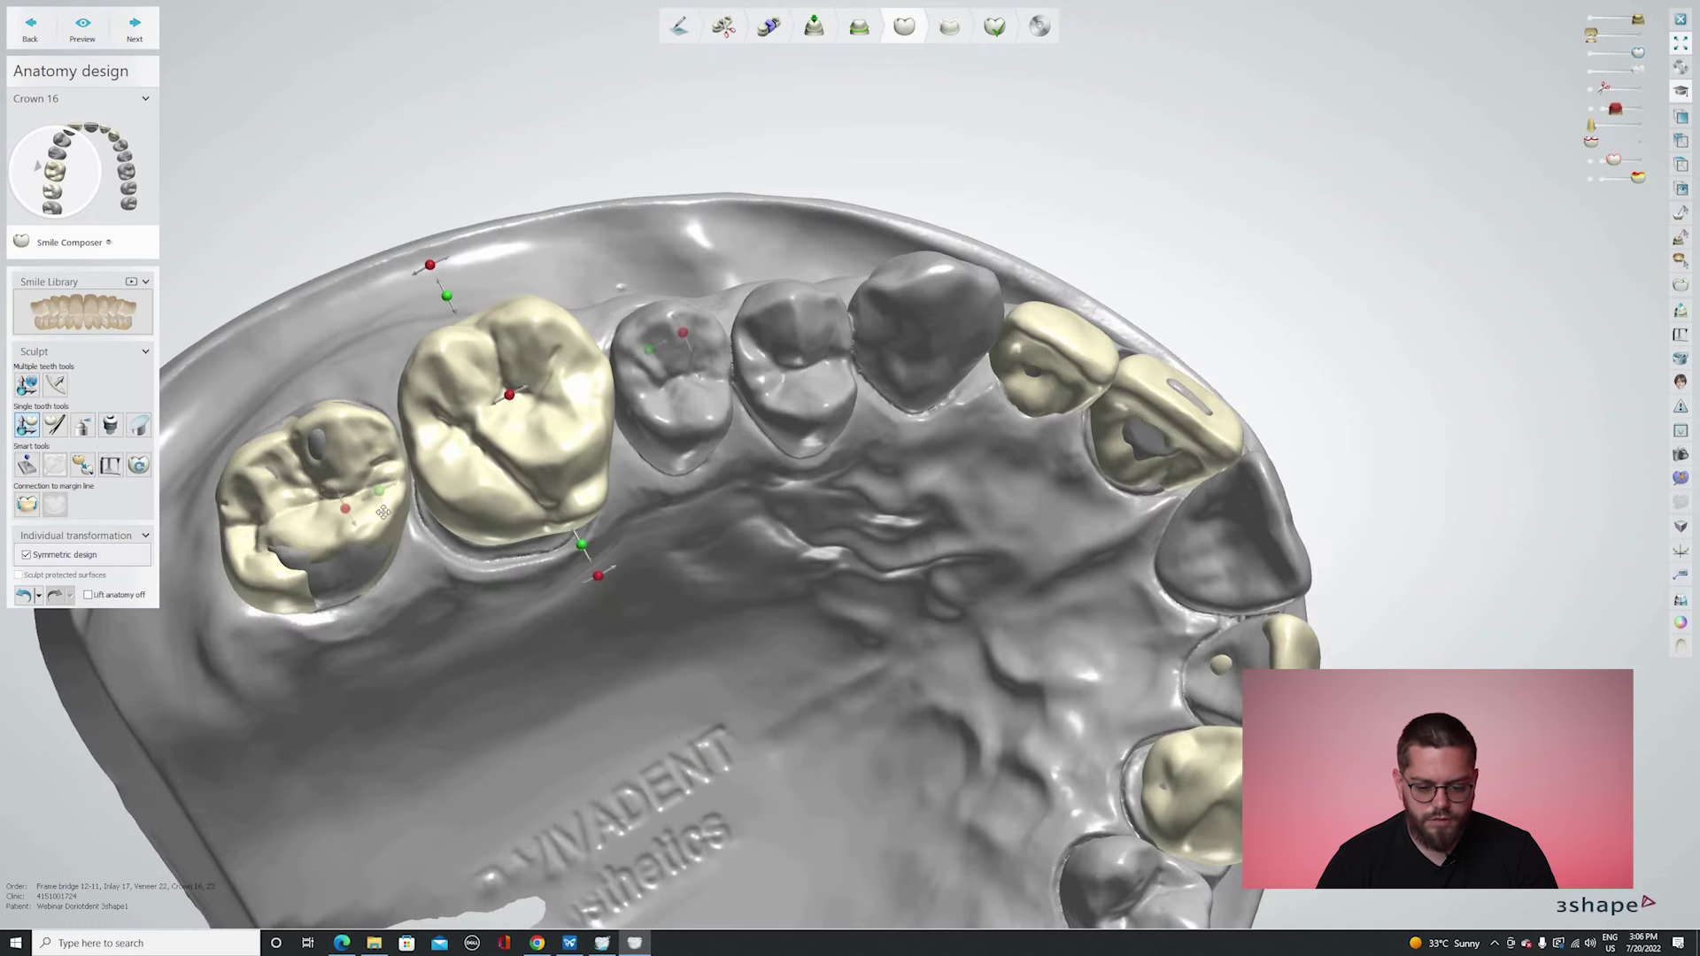
{"action": "right_click_drag", "start_coordinate": [345, 511], "coordinate": [332, 524]}
{"action": "left_click_drag", "start_coordinate": [344, 507], "coordinate": [334, 486]}
{"action": "key", "text": "ctrl+z"}
{"action": "key", "text": "ctrl+z"}
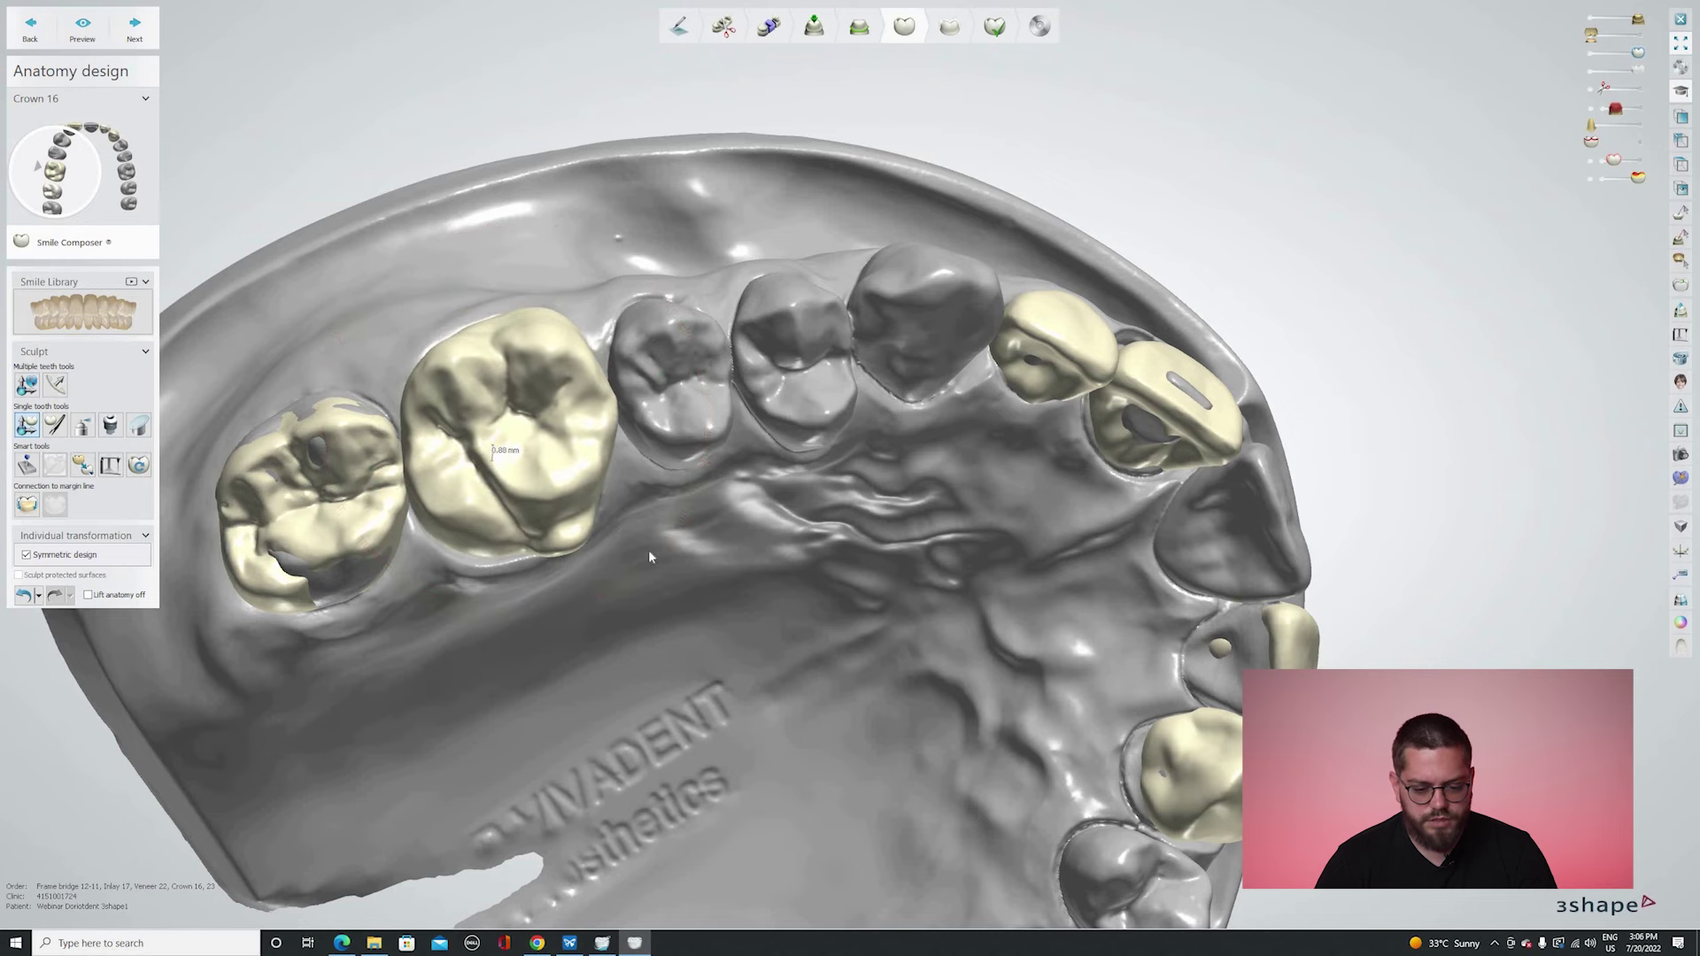
Adjust the rotation and buccal tilt of crown 16 to line it up with the adjacent teeth.
{"action": "scroll", "coordinate": [509, 453], "scroll_direction": "down", "scroll_amount": 4}
{"action": "middle_click_drag", "start_coordinate": [567, 452], "coordinate": [566, 393]}
{"action": "right_click_drag", "start_coordinate": [567, 393], "coordinate": [524, 344]}
{"action": "scroll", "coordinate": [513, 343], "scroll_direction": "up", "scroll_amount": 5}
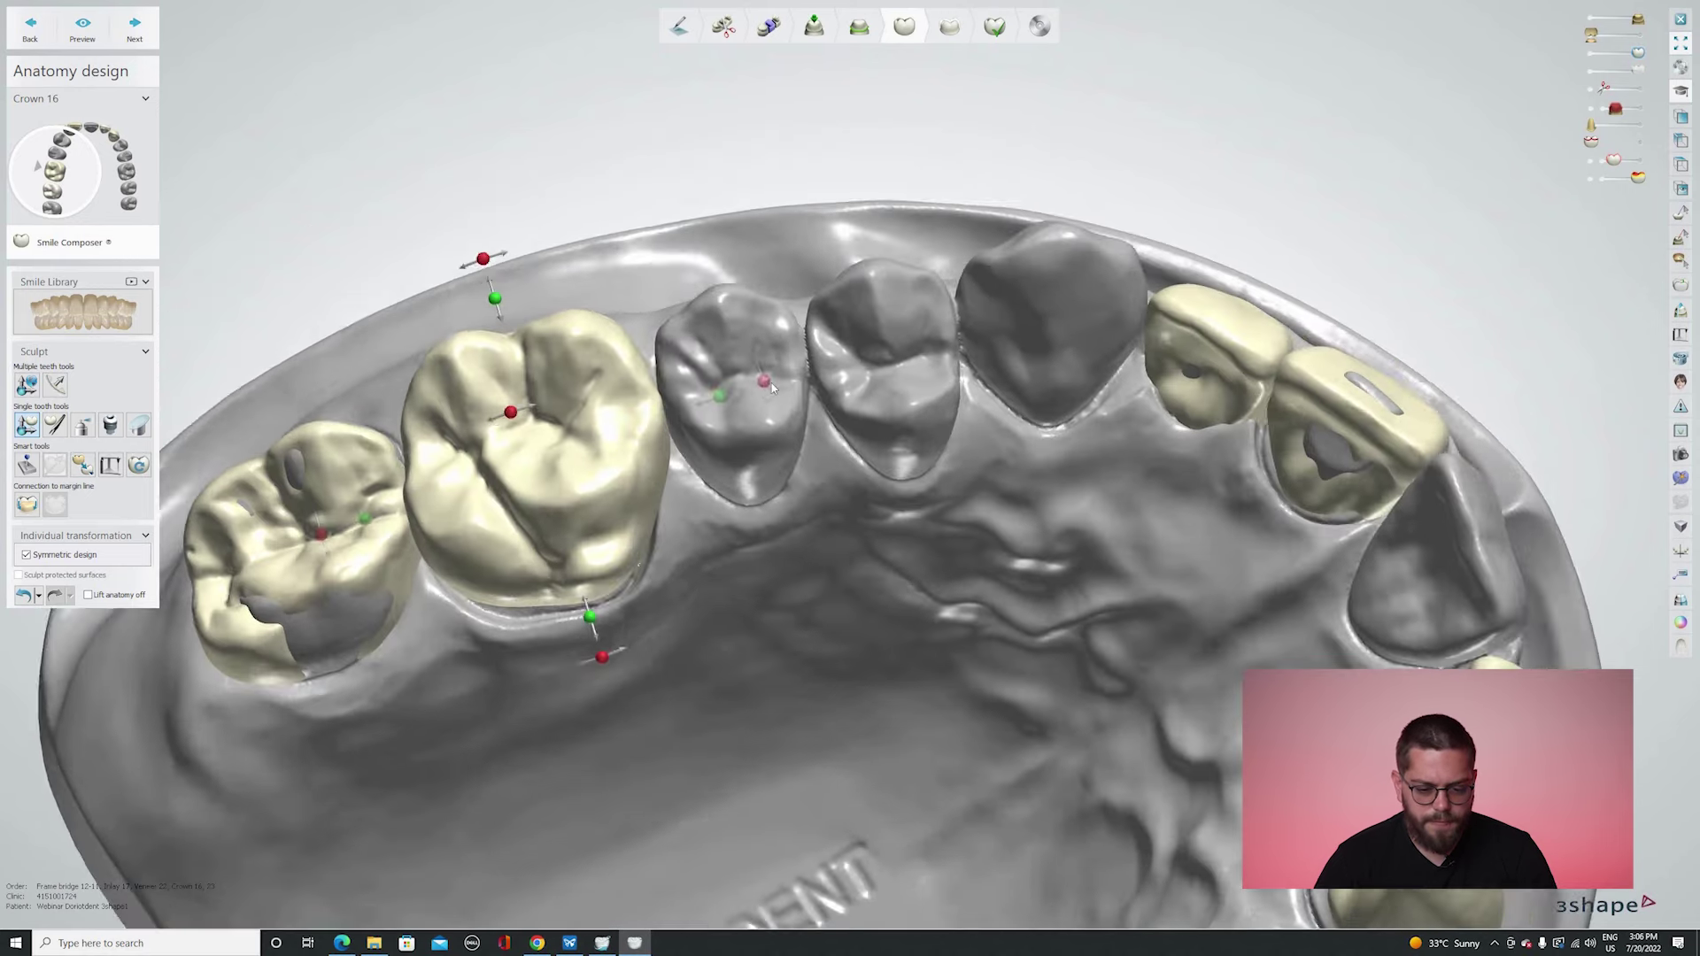
{"action": "right_click_drag", "start_coordinate": [728, 312], "coordinate": [766, 376]}
{"action": "left_click_drag", "start_coordinate": [769, 387], "coordinate": [763, 372]}
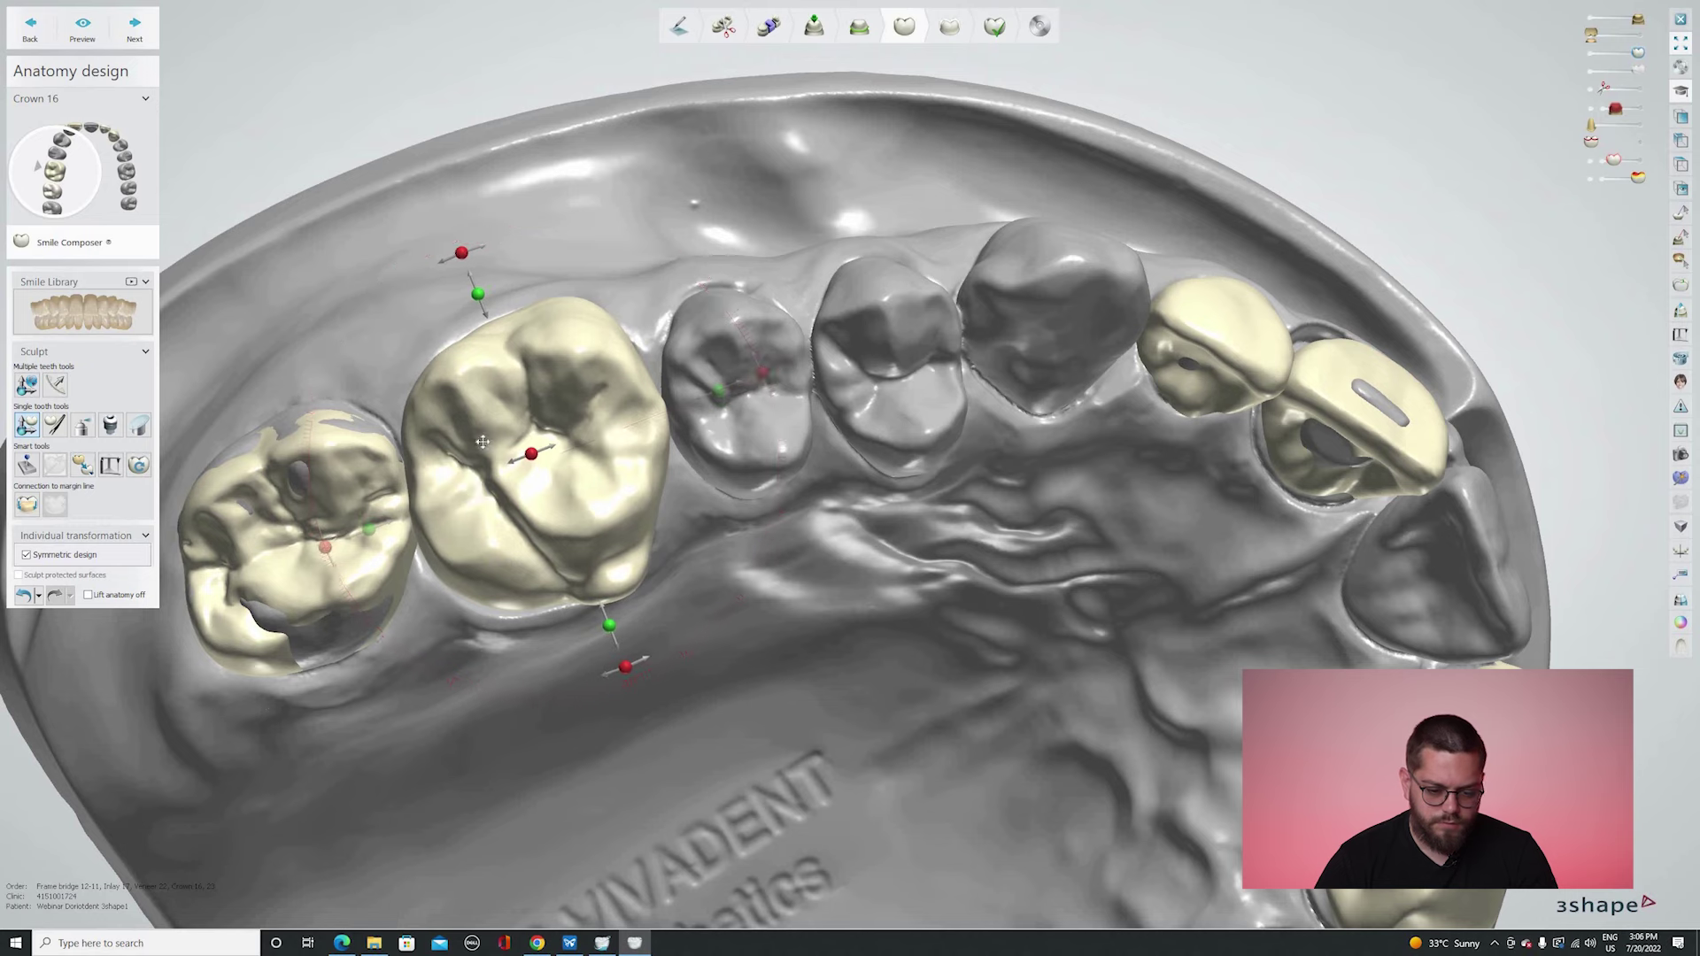
{"action": "right_click_drag", "start_coordinate": [492, 450], "coordinate": [555, 333]}
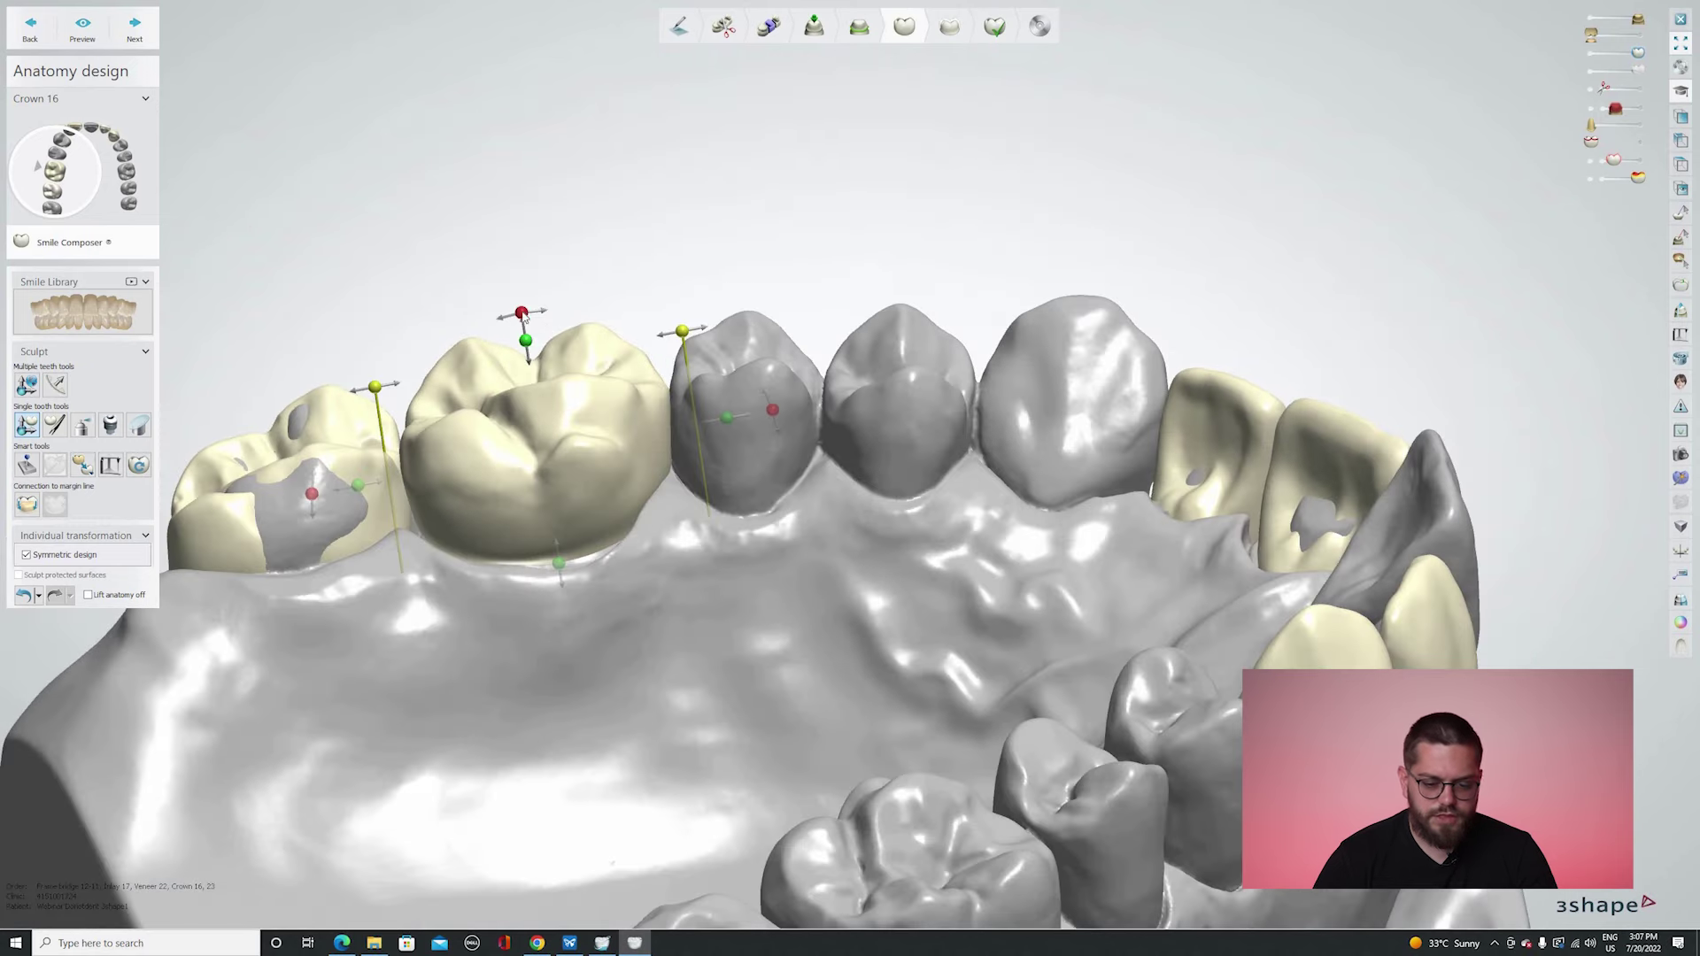
{"action": "left_click_drag", "start_coordinate": [524, 325], "coordinate": [521, 320]}
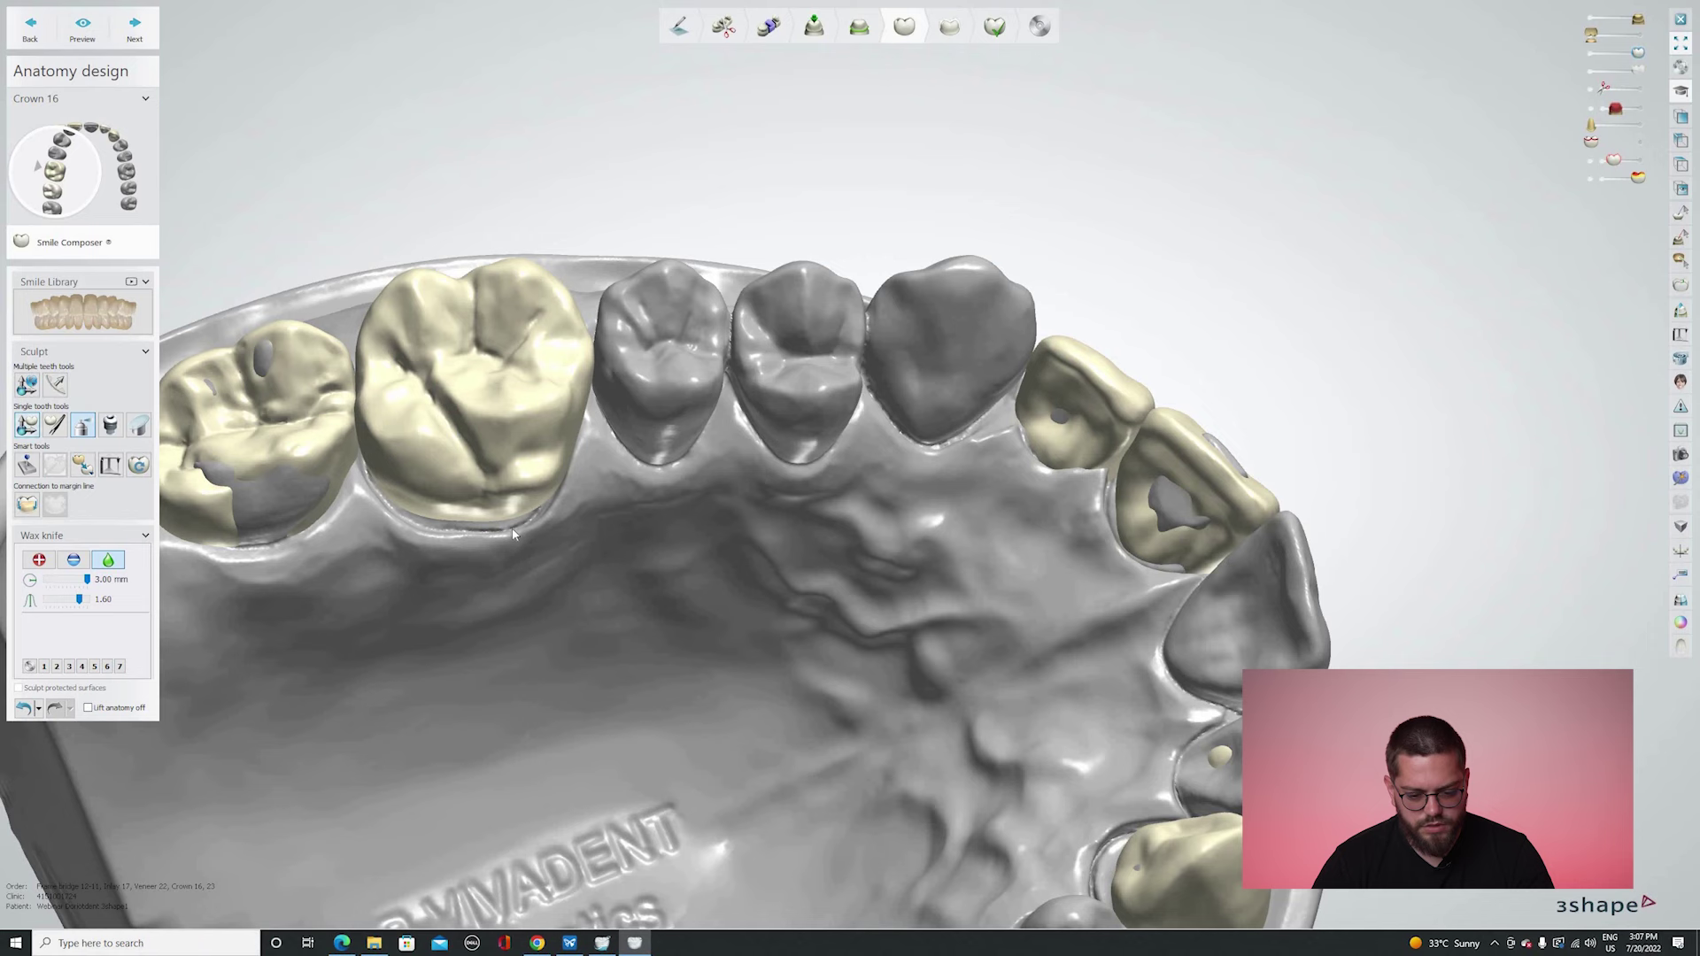
Adjust the palatal and distal sides of crown 16 to fit its margin and the contact with inlay 17.
{"action": "key", "text": "a"}
{"action": "right_click_drag", "start_coordinate": [513, 530], "coordinate": [513, 536]}
{"action": "left_click_drag", "start_coordinate": [511, 523], "coordinate": [517, 539]}
{"action": "right_click_drag", "start_coordinate": [364, 367], "coordinate": [434, 469]}
{"action": "right_click_drag", "start_coordinate": [373, 423], "coordinate": [361, 380]}
{"action": "left_click_drag", "start_coordinate": [373, 388], "coordinate": [384, 416]}
{"action": "right_click_drag", "start_coordinate": [384, 406], "coordinate": [506, 438]}
Show the lower antagonist, morph the occlusal surface of crown 16 against it and check the bite from the side.
{"action": "key", "text": "2"}
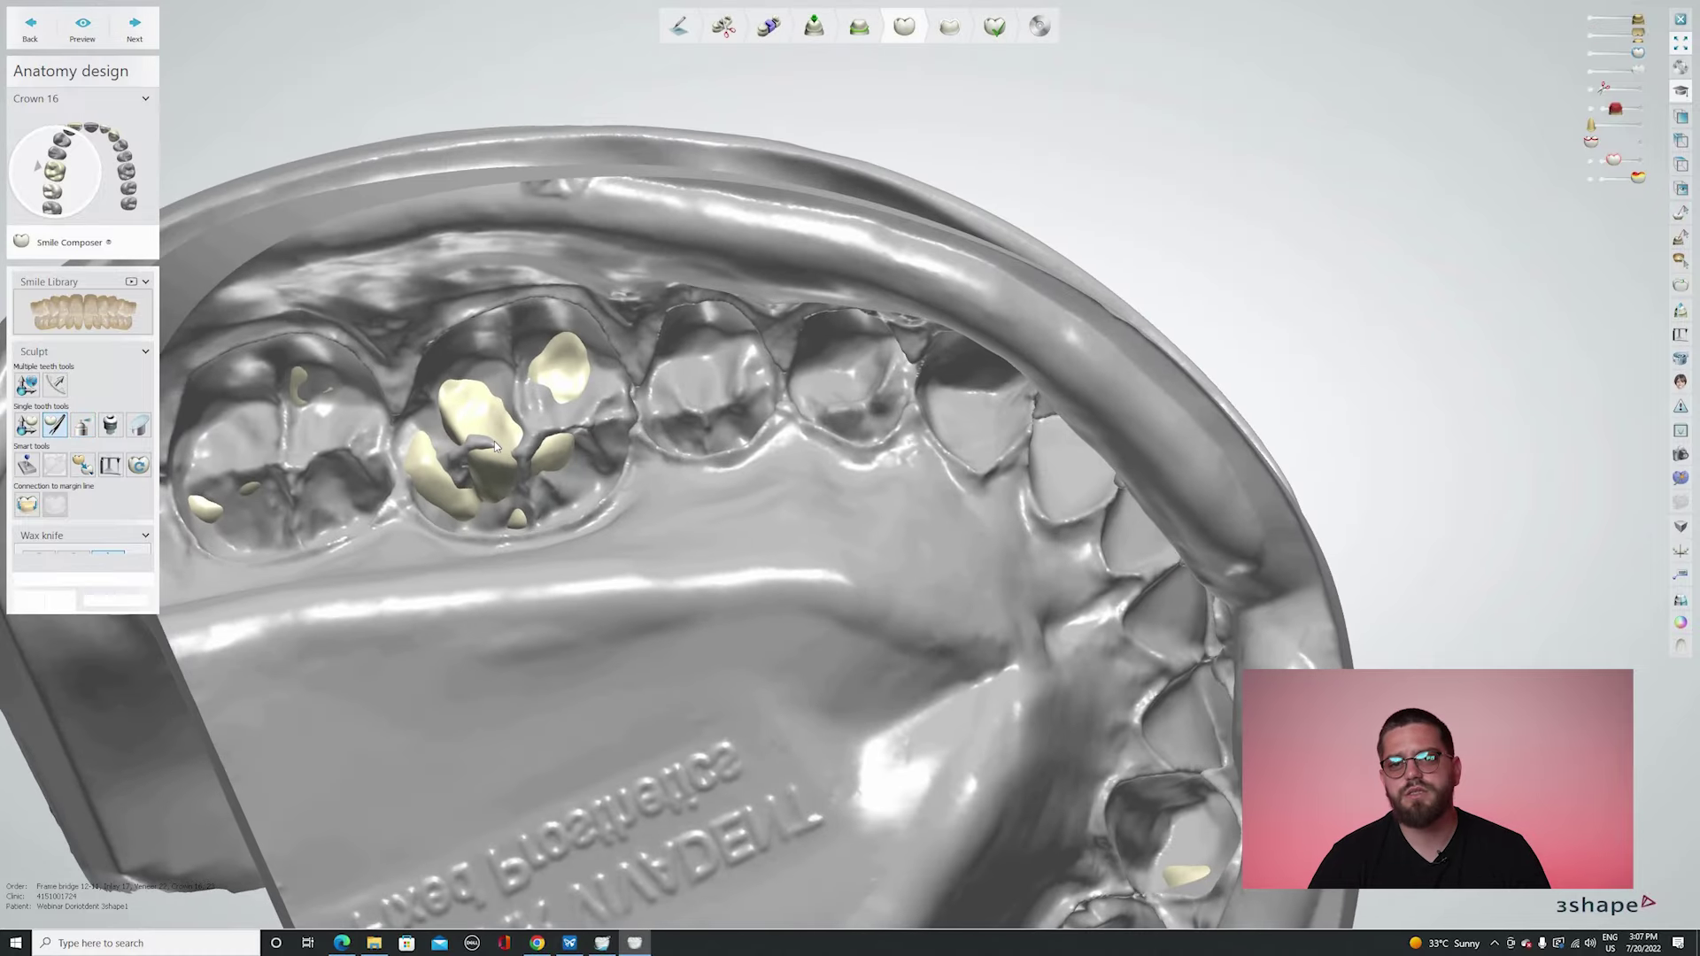
{"action": "left_click_drag", "start_coordinate": [509, 490], "coordinate": [509, 499]}
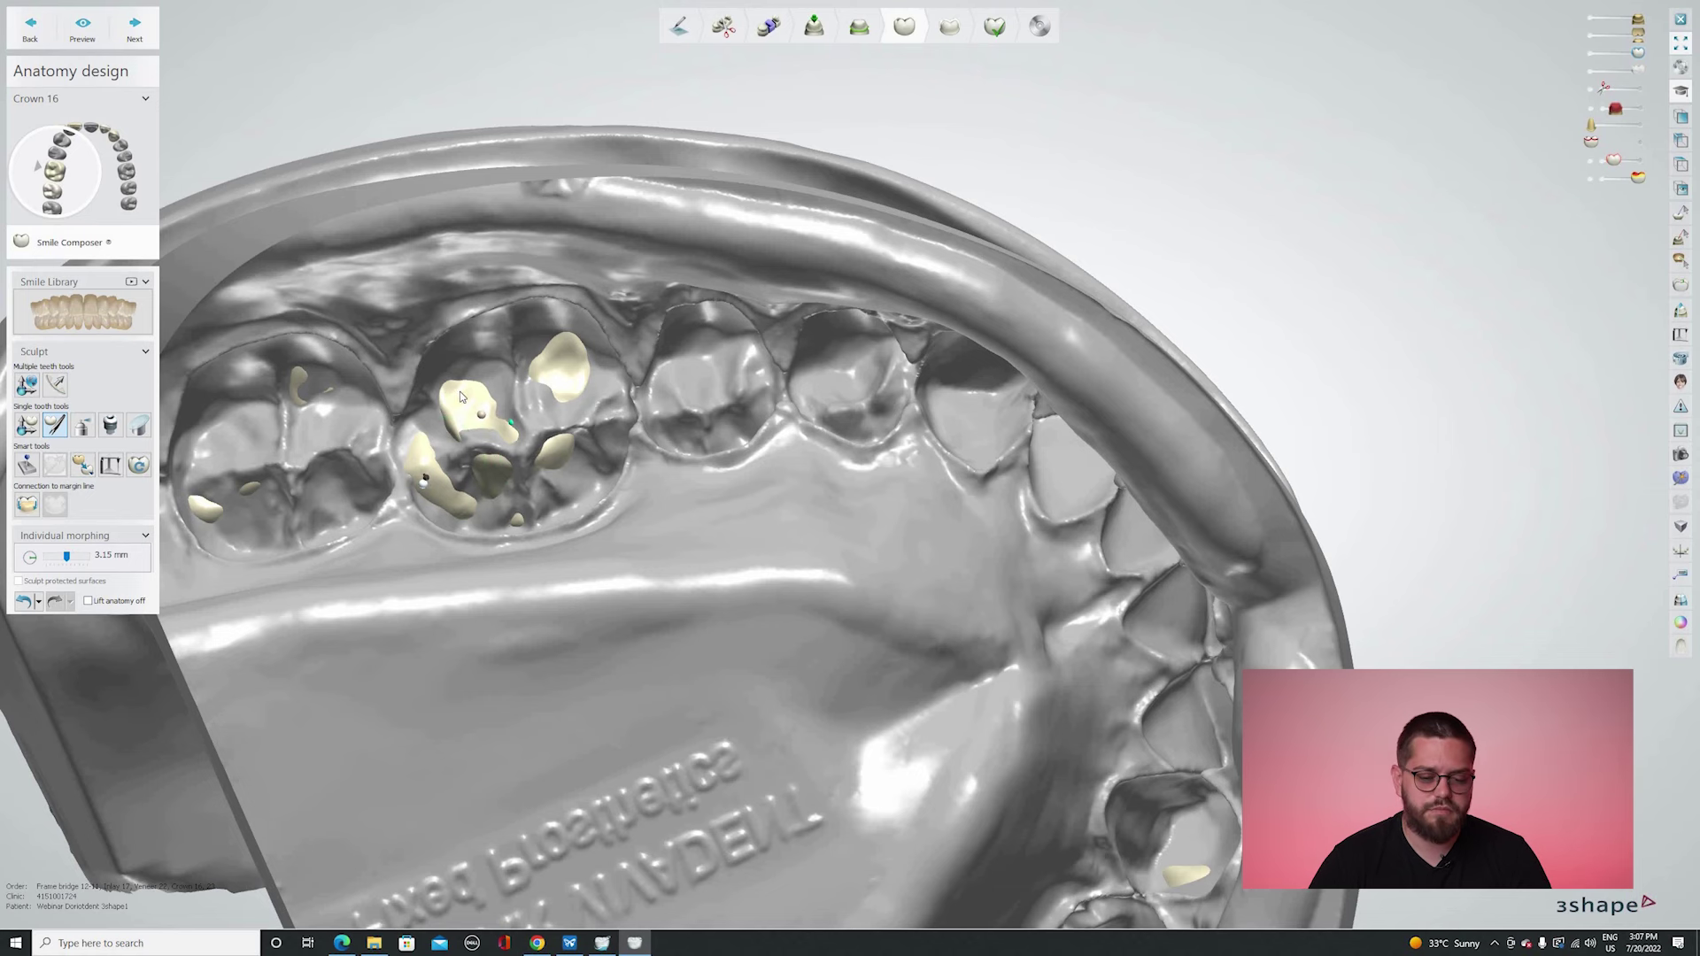
{"action": "right_click_drag", "start_coordinate": [461, 397], "coordinate": [460, 409]}
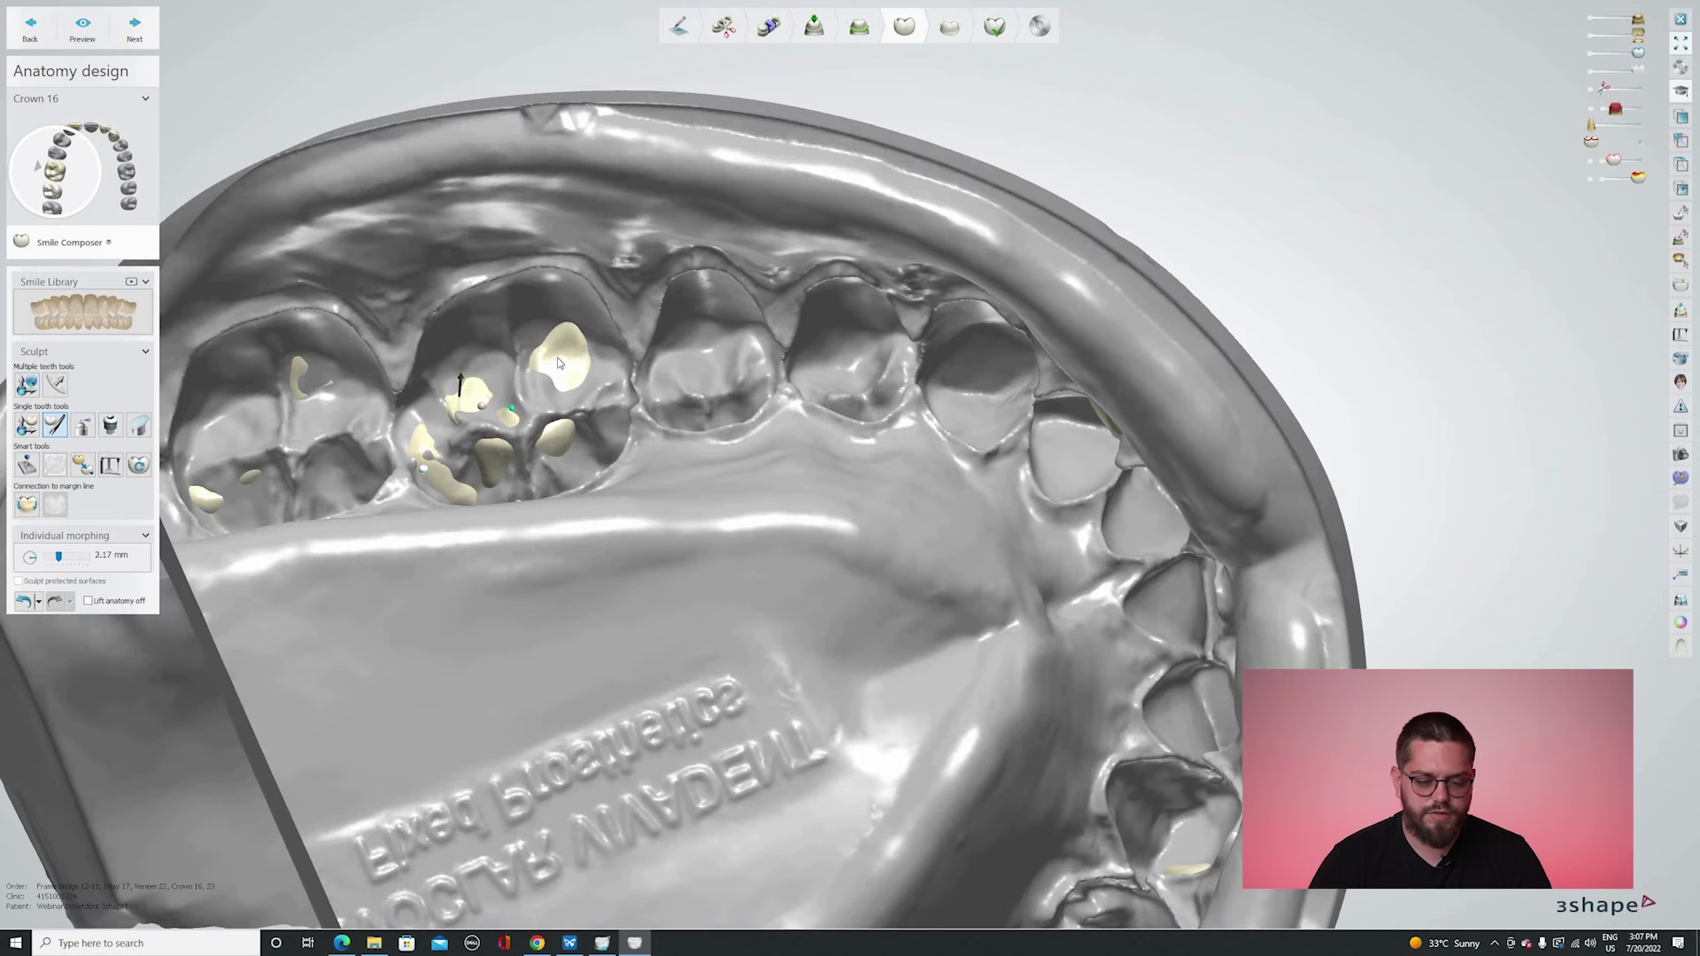
{"action": "right_click_drag", "start_coordinate": [566, 481], "coordinate": [531, 624]}
{"action": "scroll", "coordinate": [513, 442], "scroll_direction": "up", "scroll_amount": 3}
{"action": "mouse_move", "coordinate": [483, 412]}
{"action": "right_mouse_down"}
{"action": "mouse_move", "coordinate": [470, 372]}
{"action": "mouse_move", "coordinate": [469, 403]}
{"action": "right_mouse_up"}
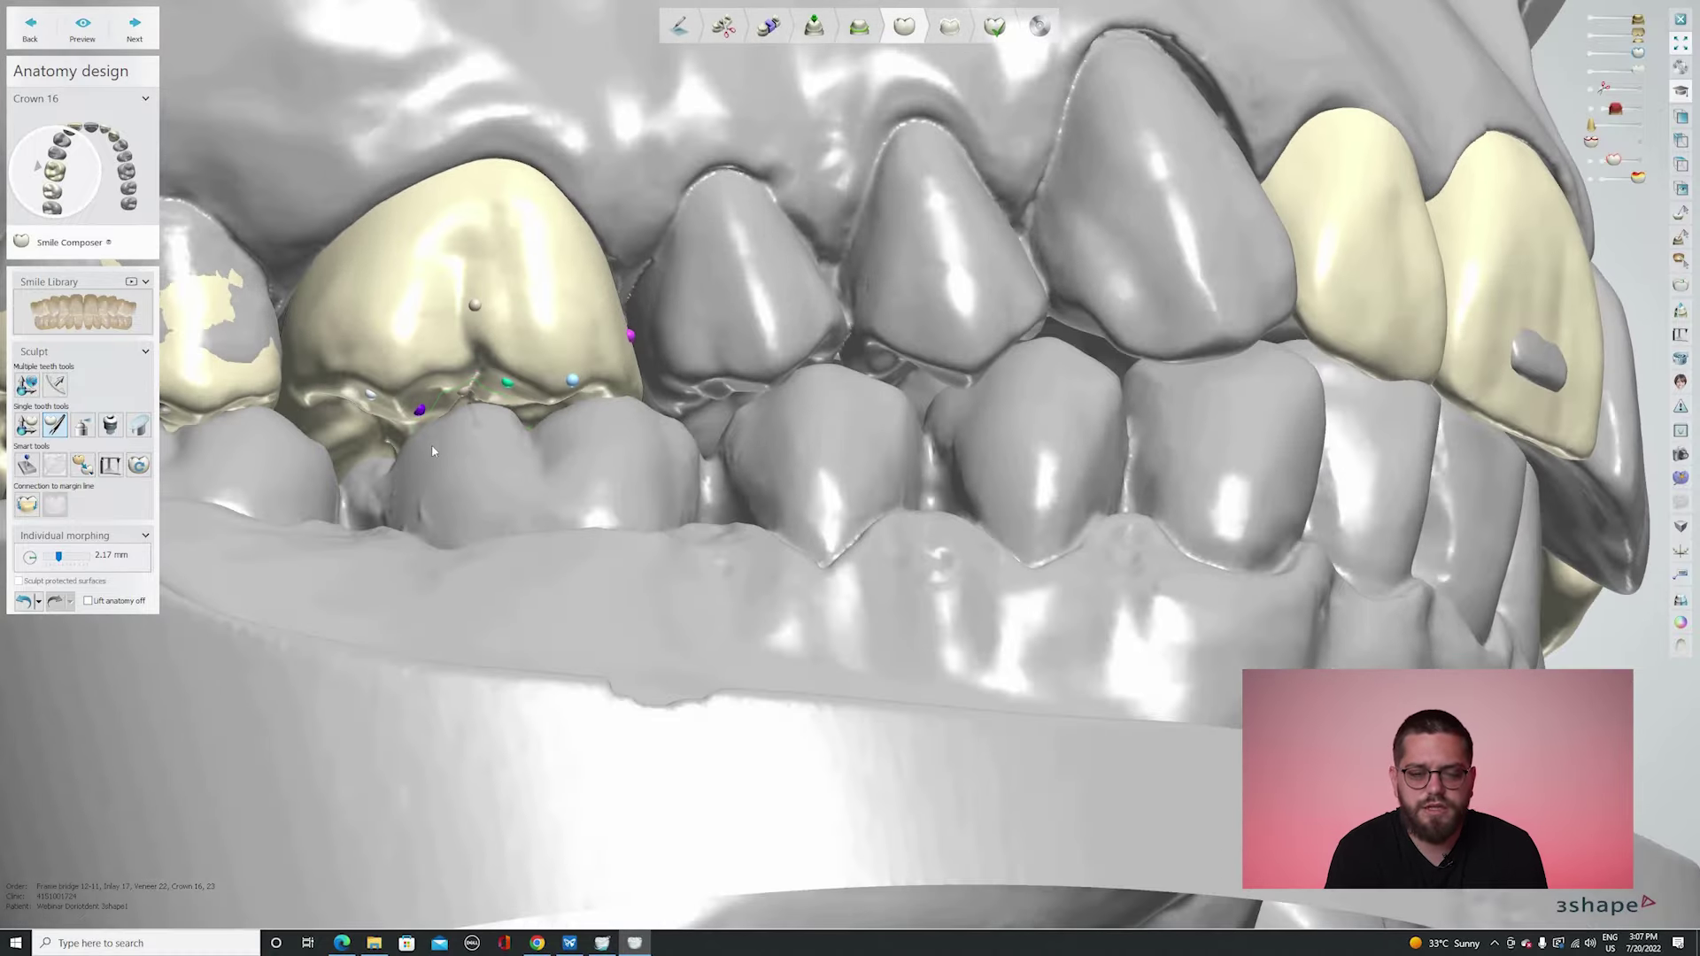
{"action": "scroll", "coordinate": [526, 510], "scroll_direction": "down", "scroll_amount": 5}
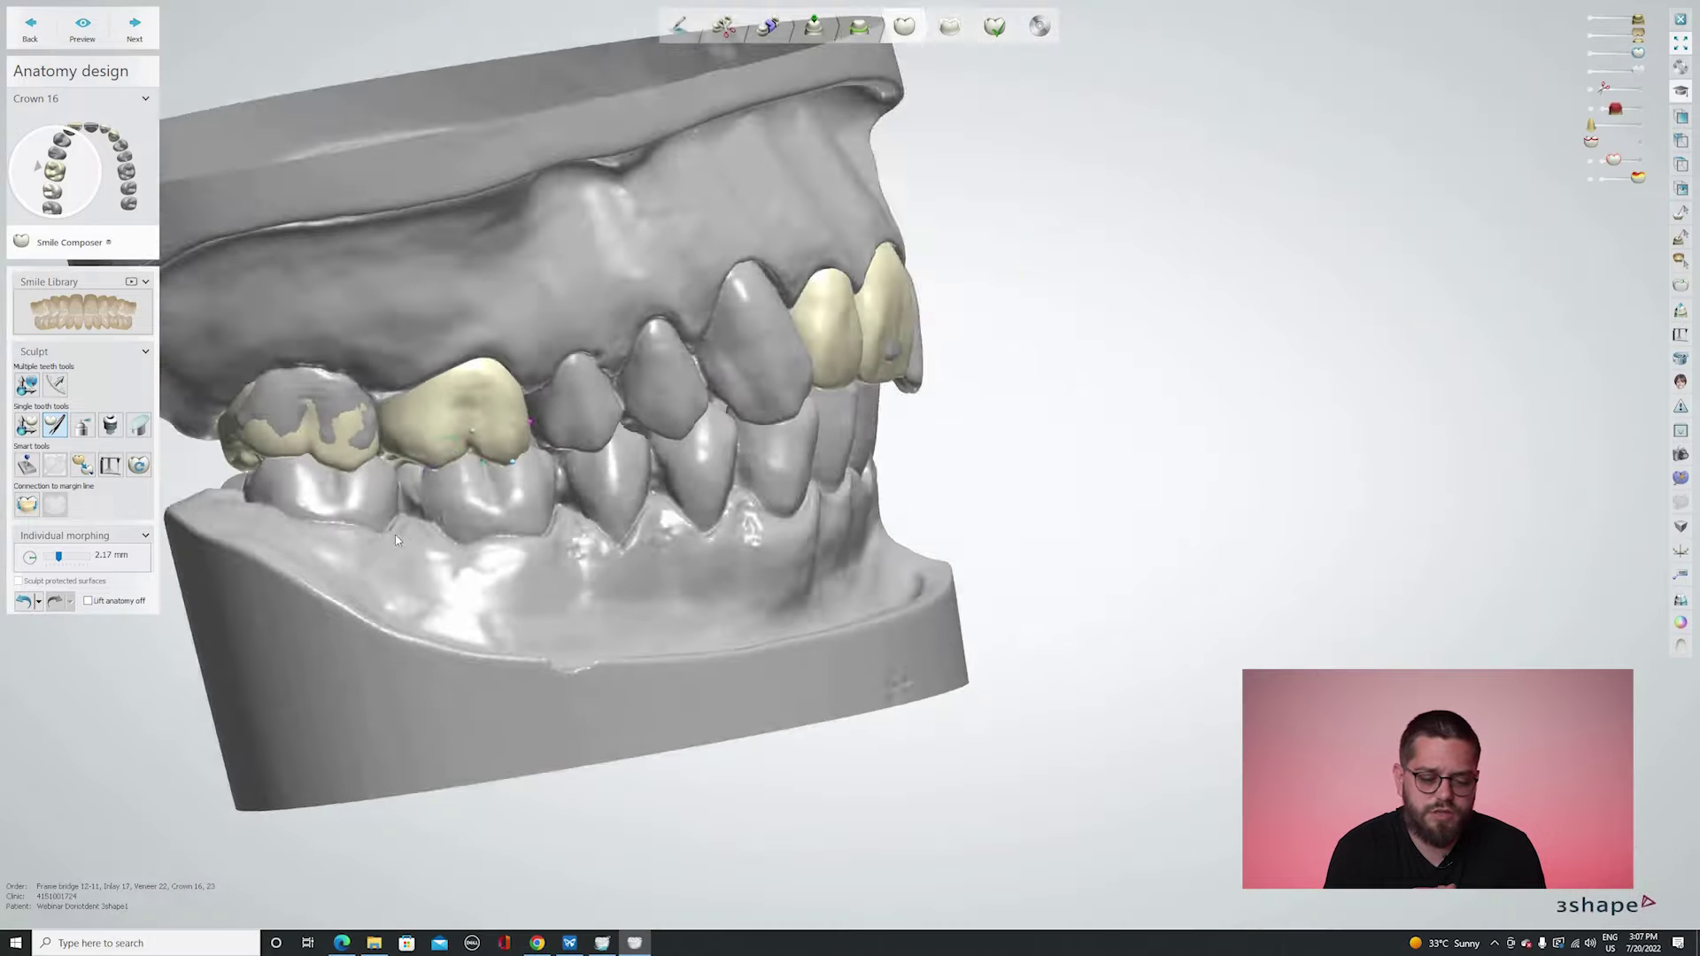
{"action": "right_click_drag", "start_coordinate": [526, 510], "coordinate": [514, 478]}
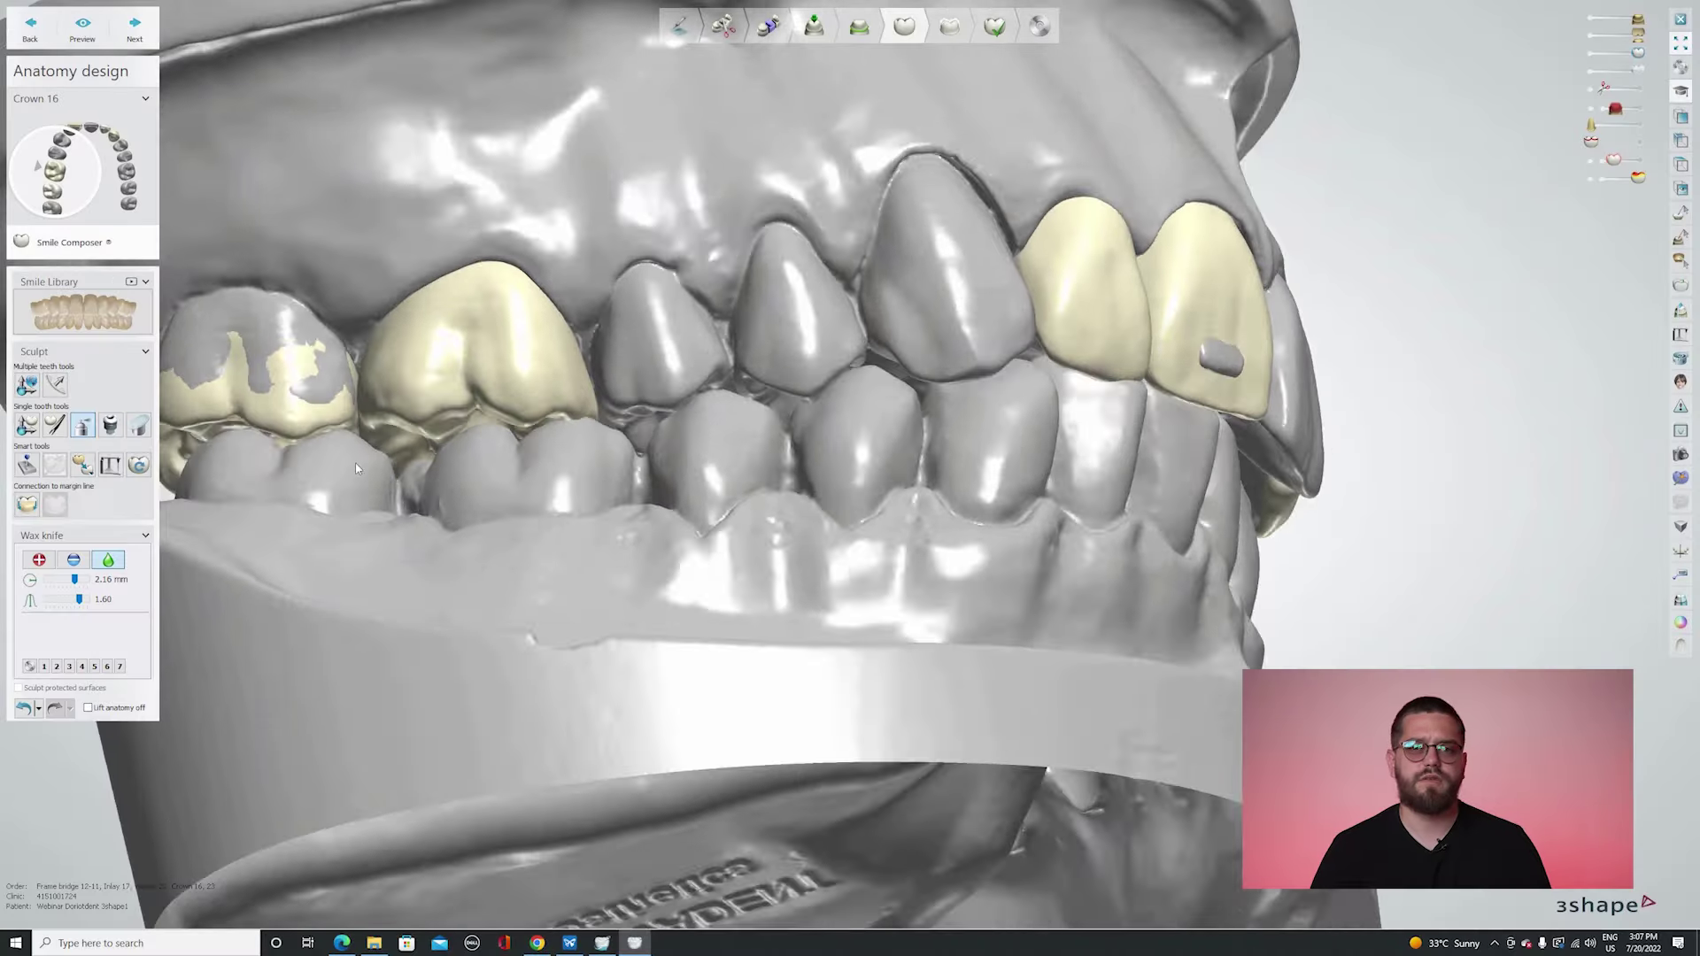
Morph the occlusal surface of crown 16 where it penetrates the lower antagonist, reducing the morphing radius to 2.17 mm.
{"action": "right_click_drag", "start_coordinate": [354, 463], "coordinate": [506, 437]}
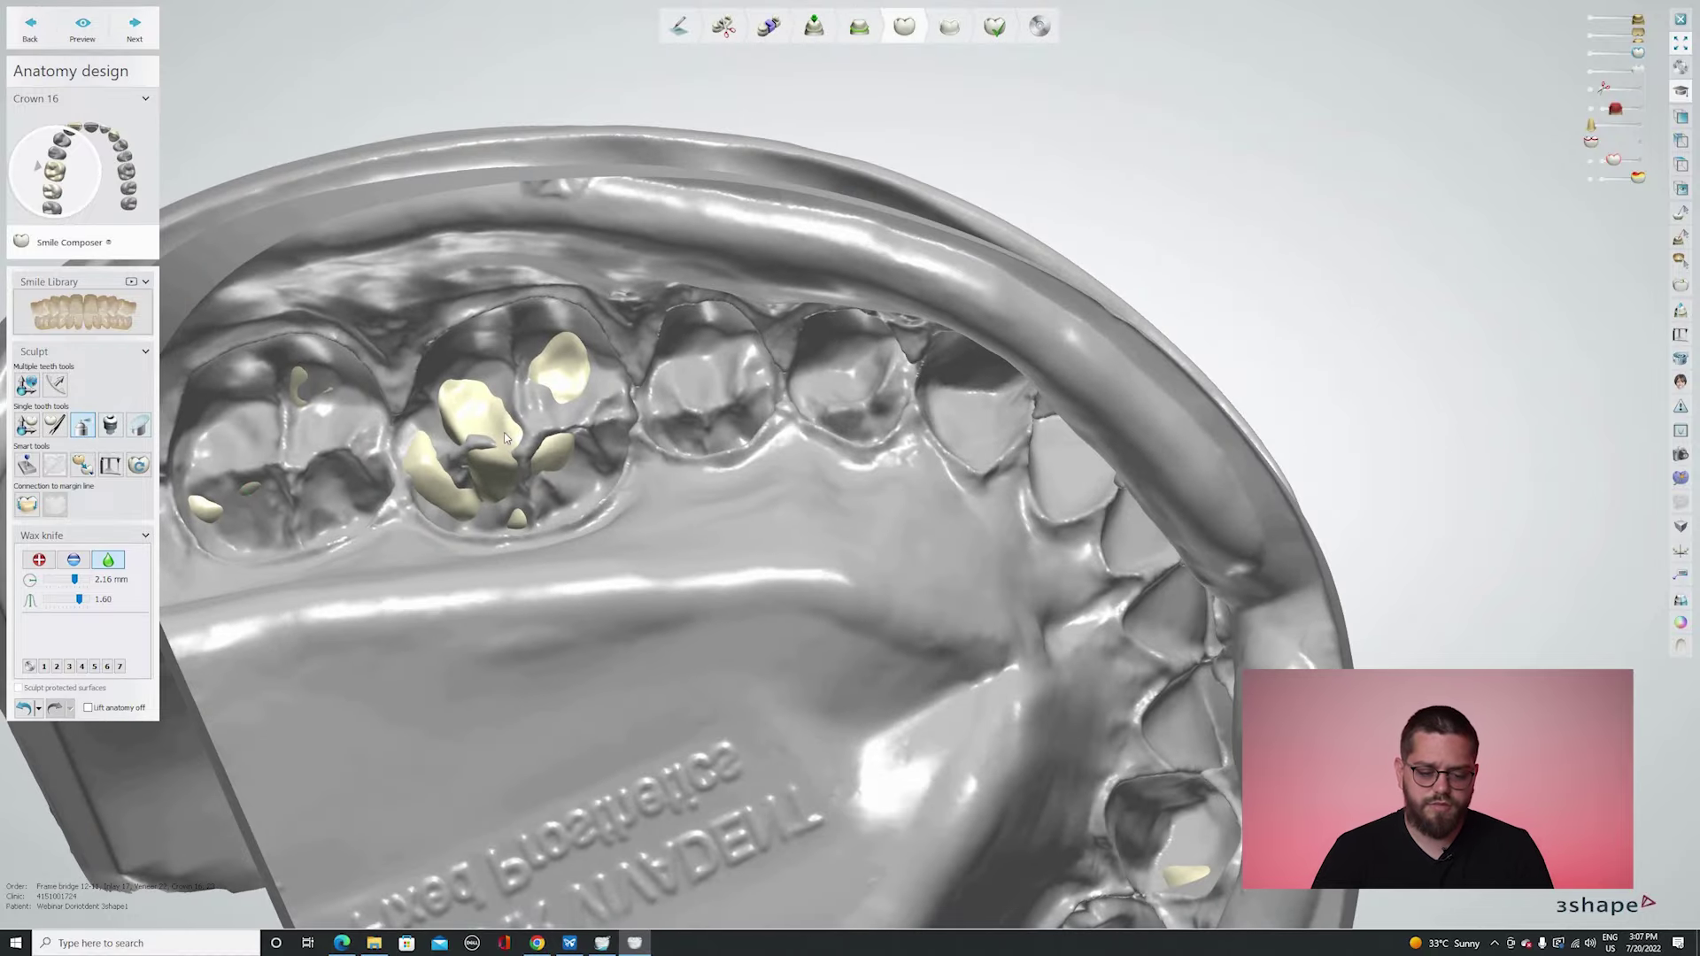
{"action": "key", "text": "s"}
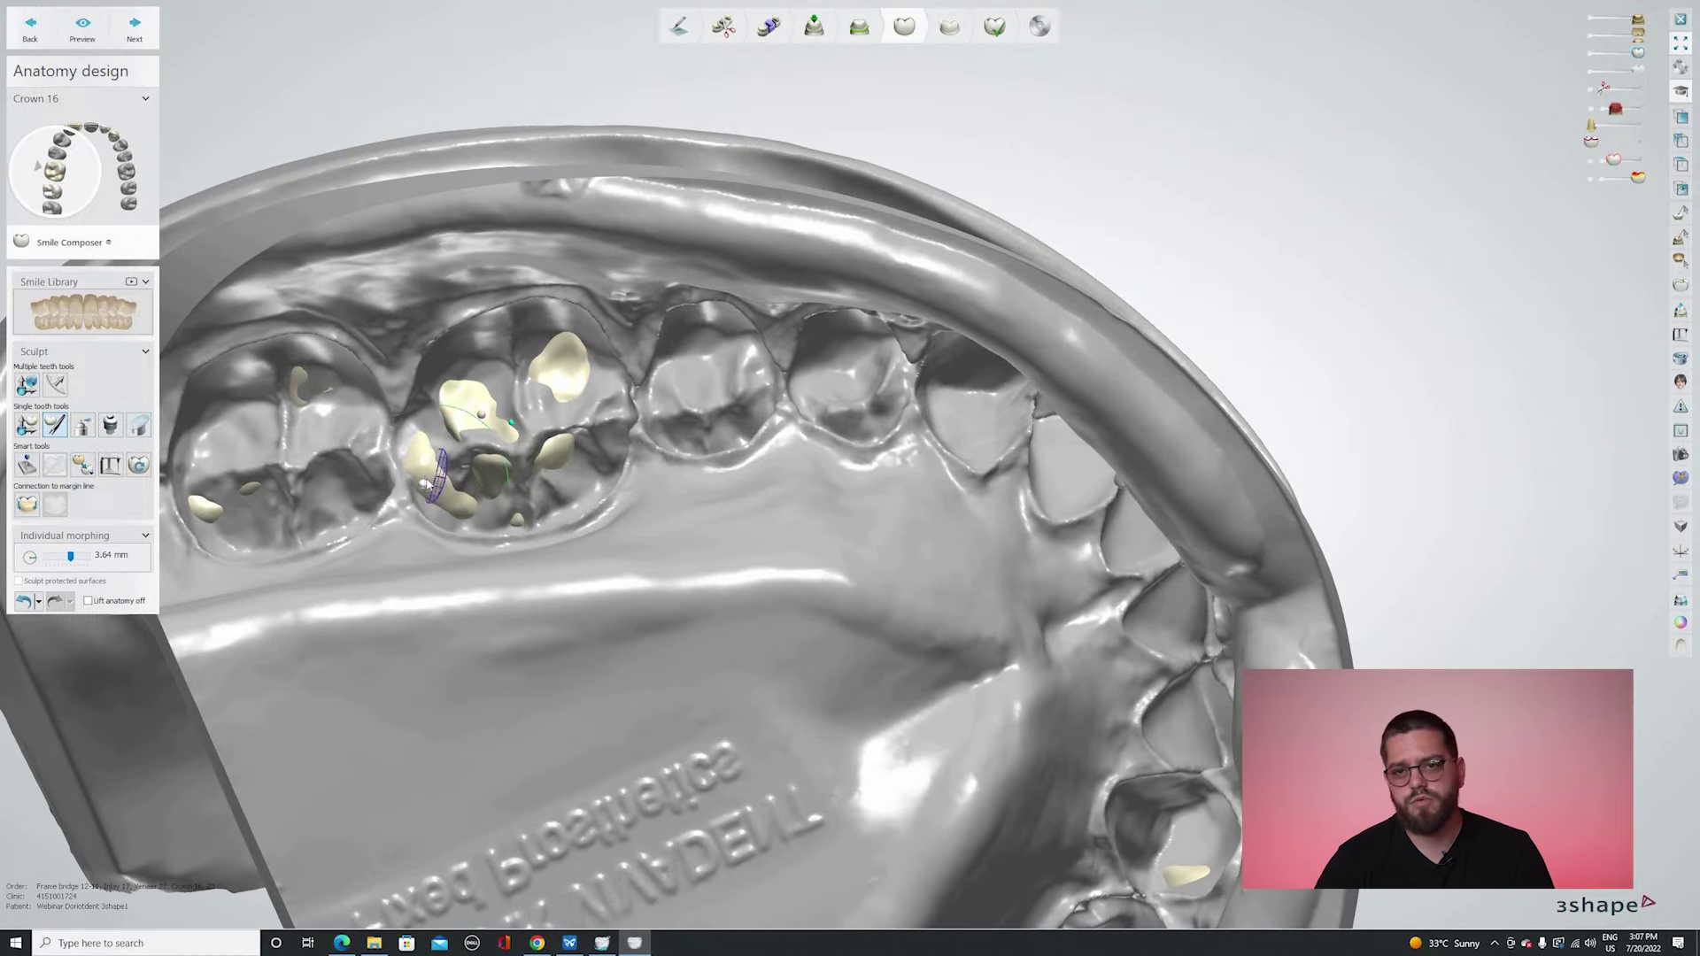
{"action": "right_click_drag", "start_coordinate": [459, 391], "coordinate": [459, 403]}
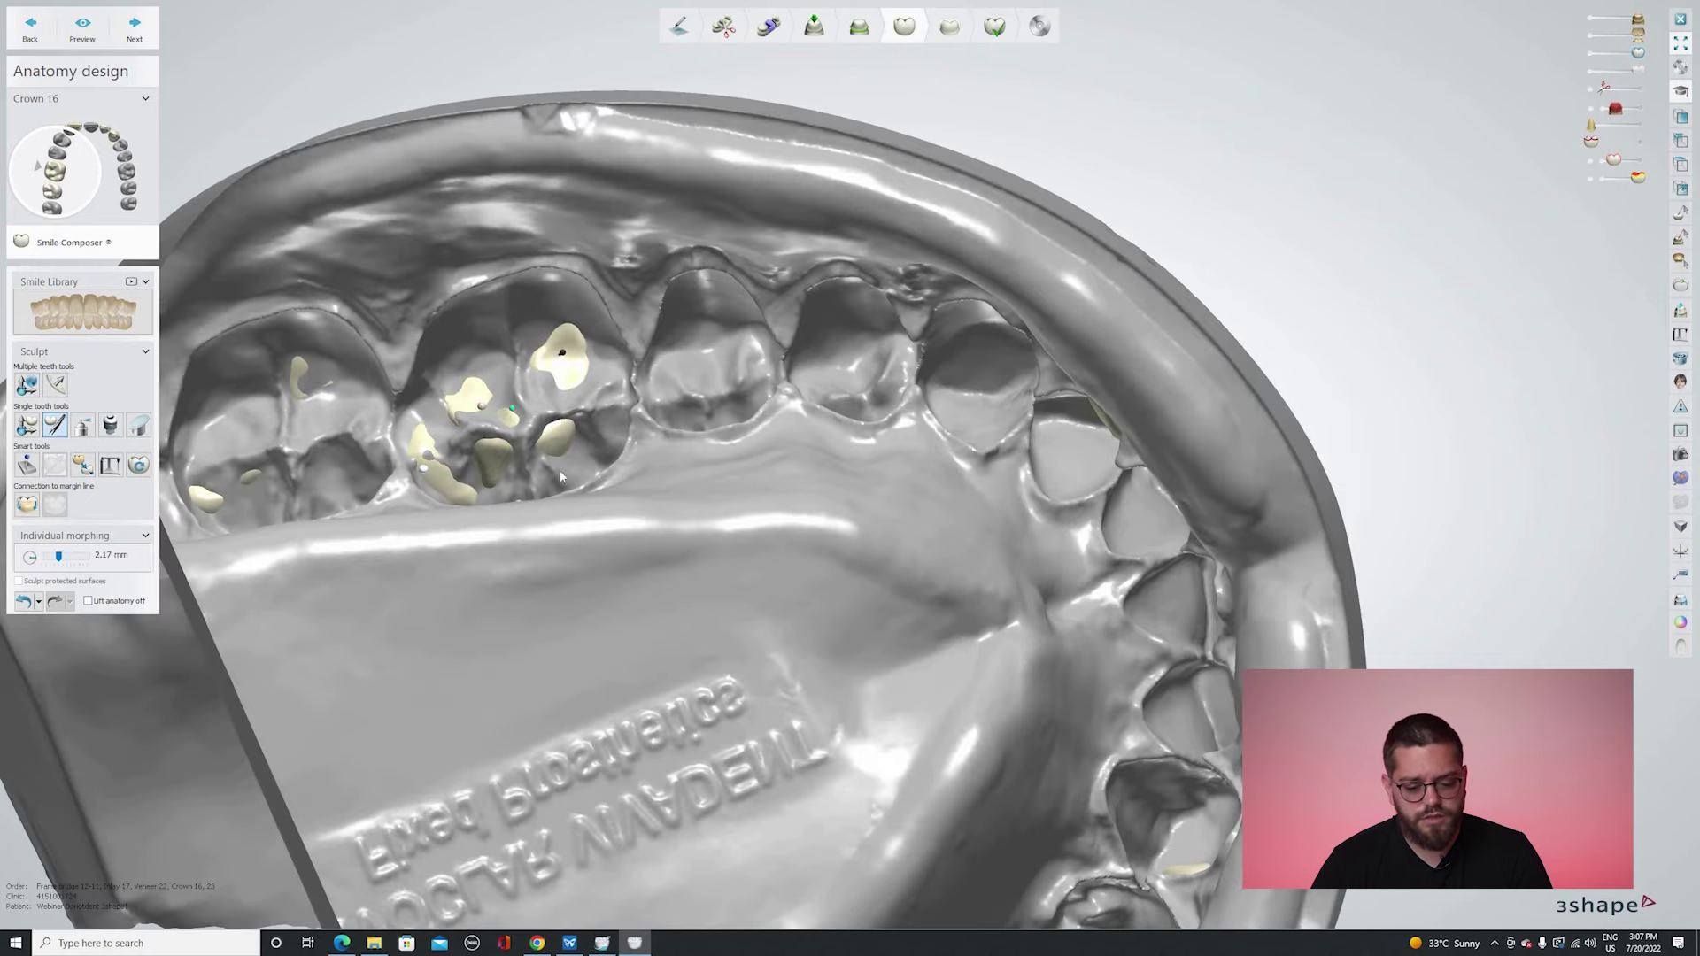
{"action": "right_click_drag", "start_coordinate": [571, 486], "coordinate": [551, 624]}
{"action": "scroll", "coordinate": [523, 430], "scroll_direction": "up", "scroll_amount": 4}
{"action": "mouse_move", "coordinate": [495, 418]}
{"action": "right_mouse_down"}
{"action": "mouse_move", "coordinate": [468, 367]}
{"action": "mouse_move", "coordinate": [471, 401]}
{"action": "right_mouse_up"}
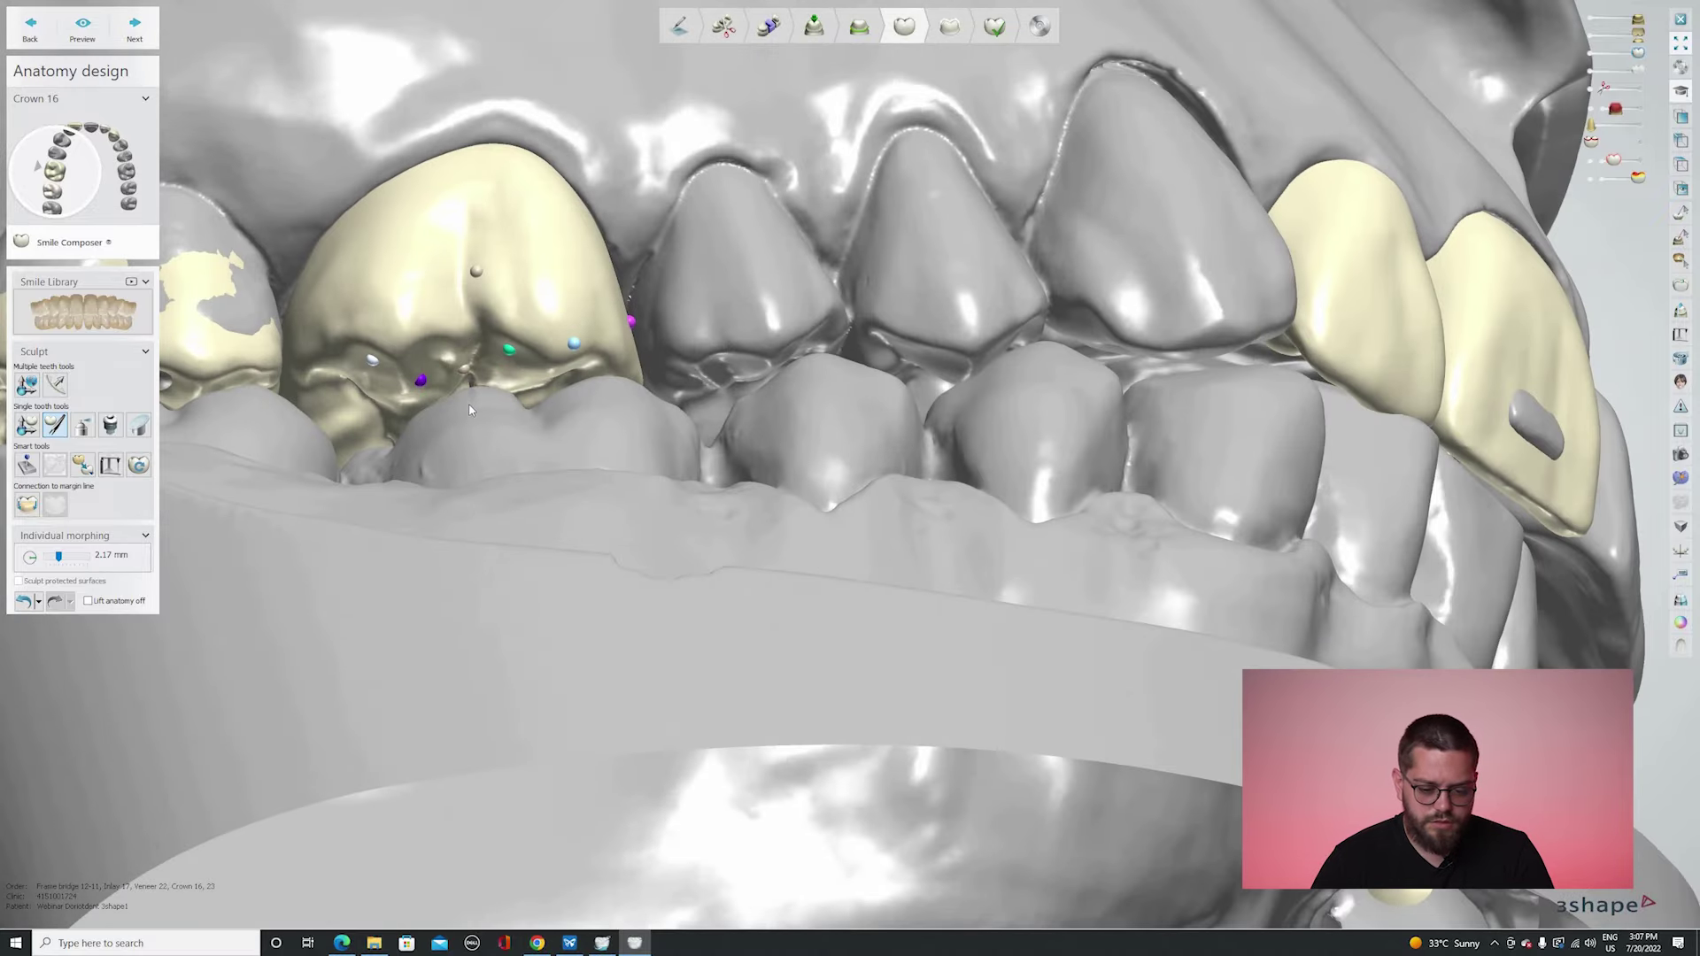
Refine the occlusal anatomy of crown 16 and hide the lower antagonist to view it from the palatal side.
{"action": "right_click_drag", "start_coordinate": [476, 494], "coordinate": [368, 413]}
{"action": "scroll", "coordinate": [465, 549], "scroll_direction": "down", "scroll_amount": 4}
{"action": "scroll", "coordinate": [368, 410], "scroll_direction": "up", "scroll_amount": 3}
{"action": "scroll", "coordinate": [371, 423], "scroll_direction": "up", "scroll_amount": 2, "text": "ctrl"}
{"action": "mouse_move", "coordinate": [496, 363]}
{"action": "right_mouse_down"}
{"action": "mouse_move", "coordinate": [540, 389]}
{"action": "mouse_move", "coordinate": [460, 316]}
{"action": "right_mouse_up"}
{"action": "scroll", "coordinate": [461, 303], "scroll_direction": "up", "scroll_amount": 5}
{"action": "right_click_drag", "start_coordinate": [494, 416], "coordinate": [396, 391]}
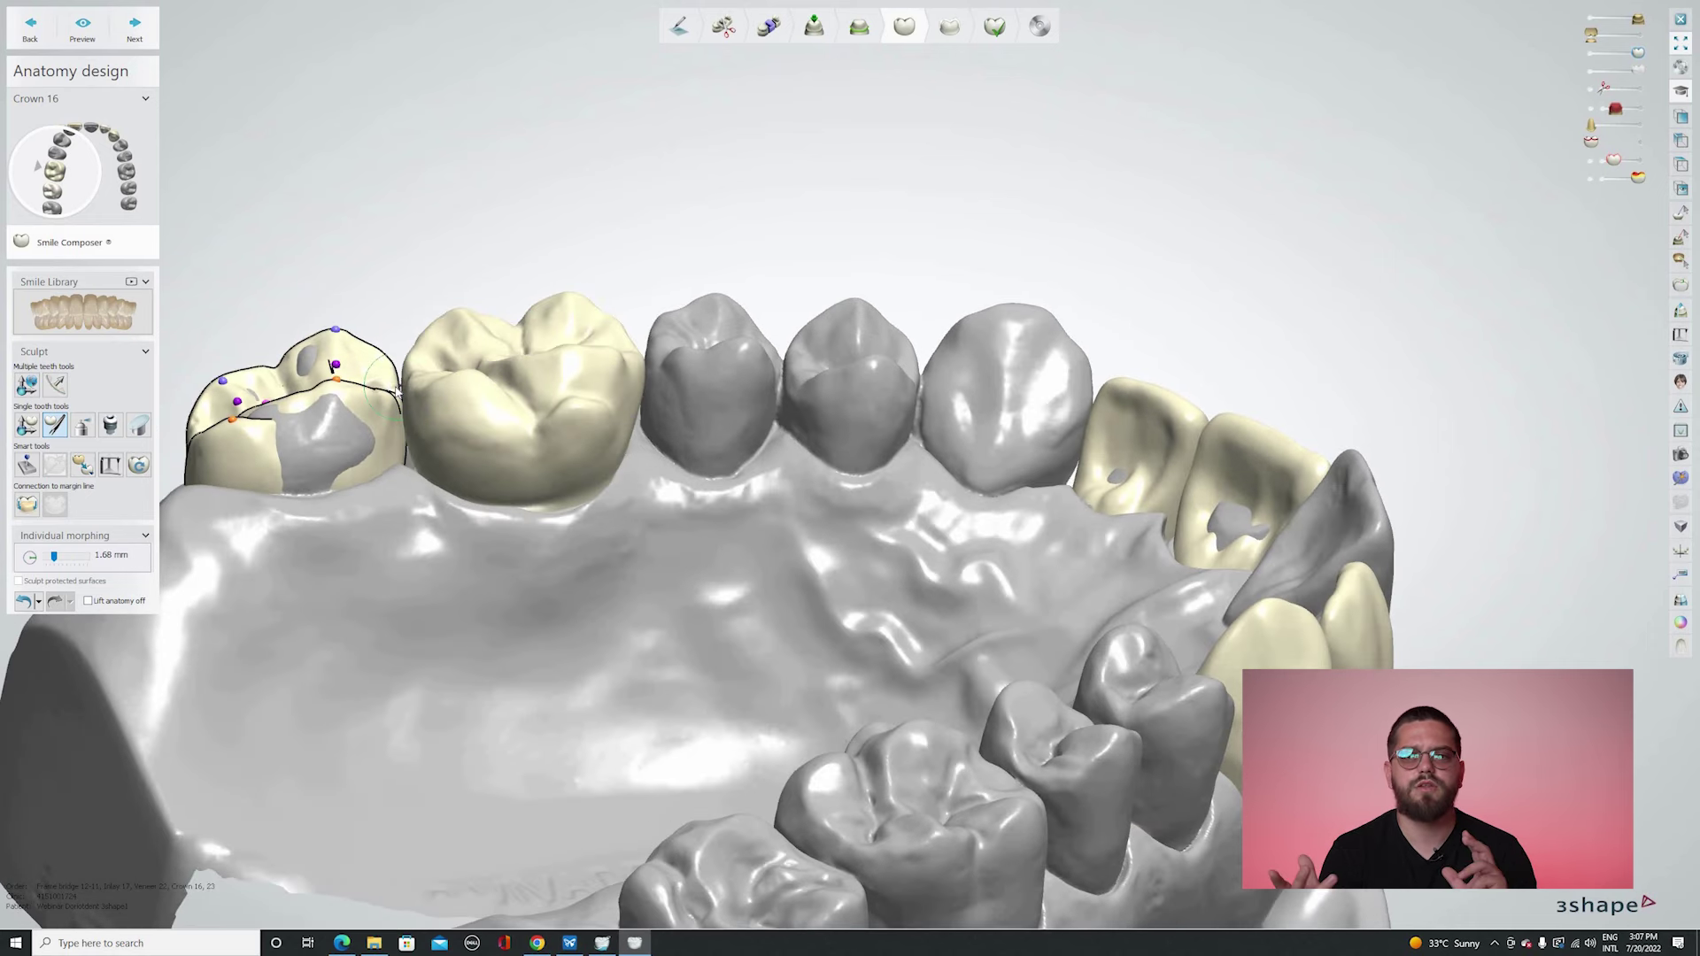
Morph the mesial edge of inlay 17 next to crown 16 with a radius of 1.19 mm.
{"action": "scroll", "coordinate": [396, 390], "scroll_direction": "down", "scroll_amount": 2, "text": "shift"}
{"action": "left_click", "coordinate": [396, 388]}
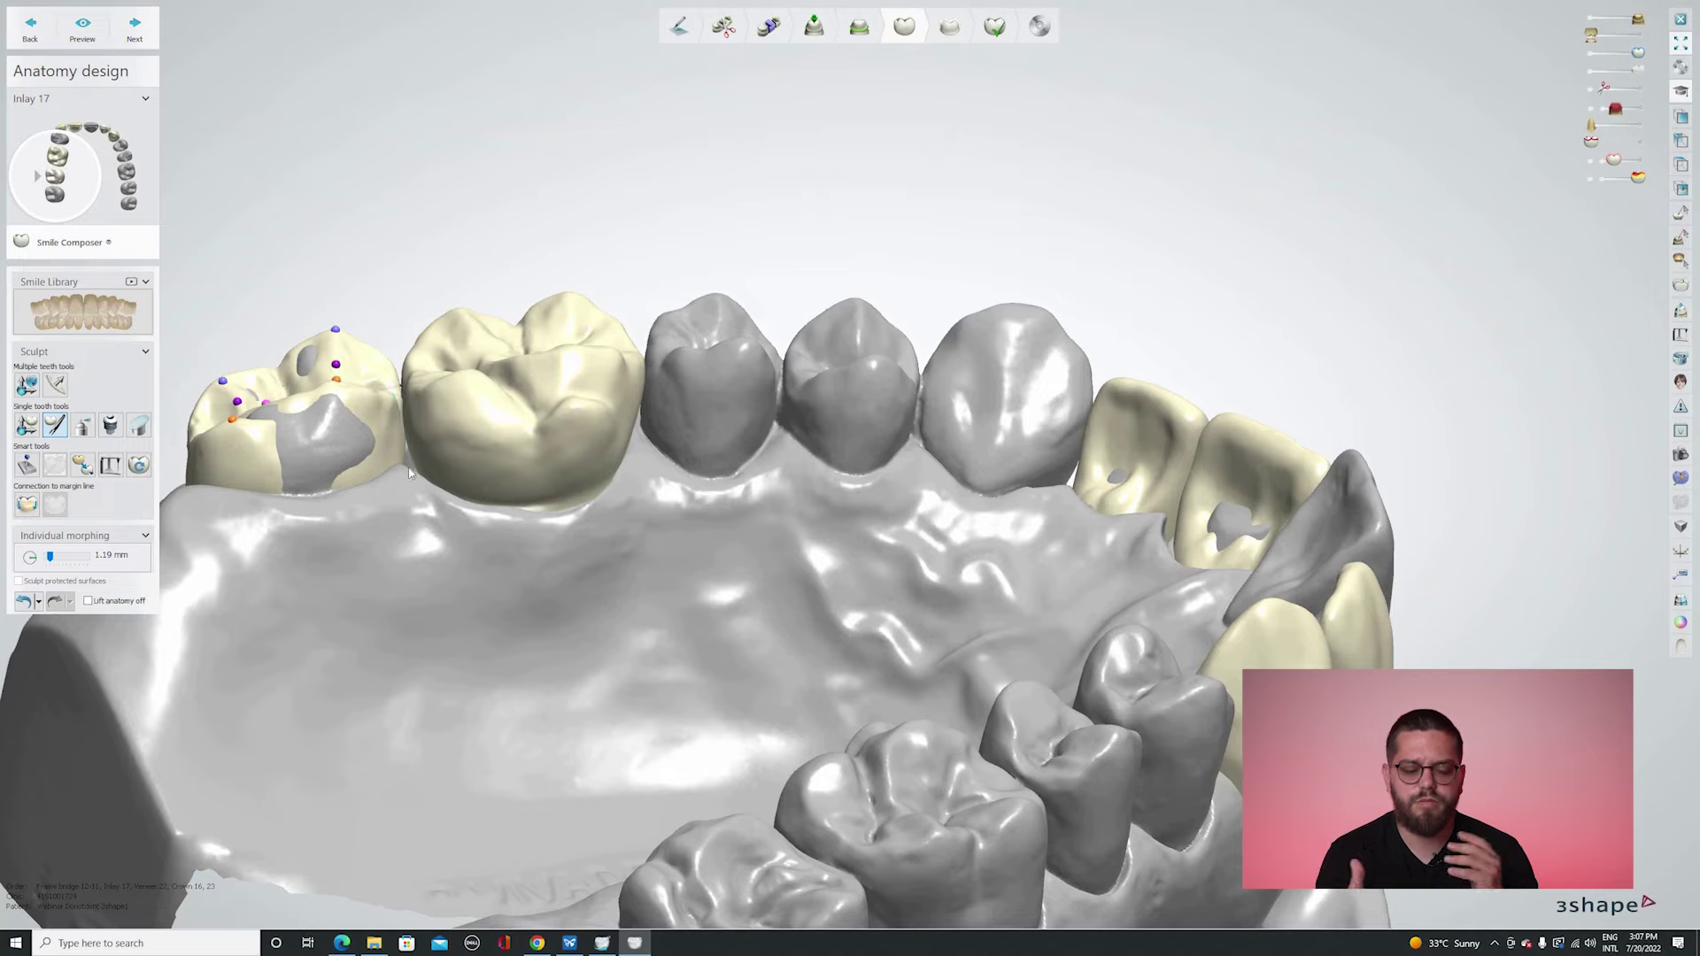
{"action": "right_click_drag", "start_coordinate": [407, 485], "coordinate": [449, 432]}
{"action": "scroll", "coordinate": [442, 459], "scroll_direction": "up", "scroll_amount": 4}
{"action": "left_click", "coordinate": [440, 458]}
Check crown 16 against the antagonist, hide the antagonist again and adjust the crown's palatal side with individual transformation.
{"action": "key", "text": "a"}
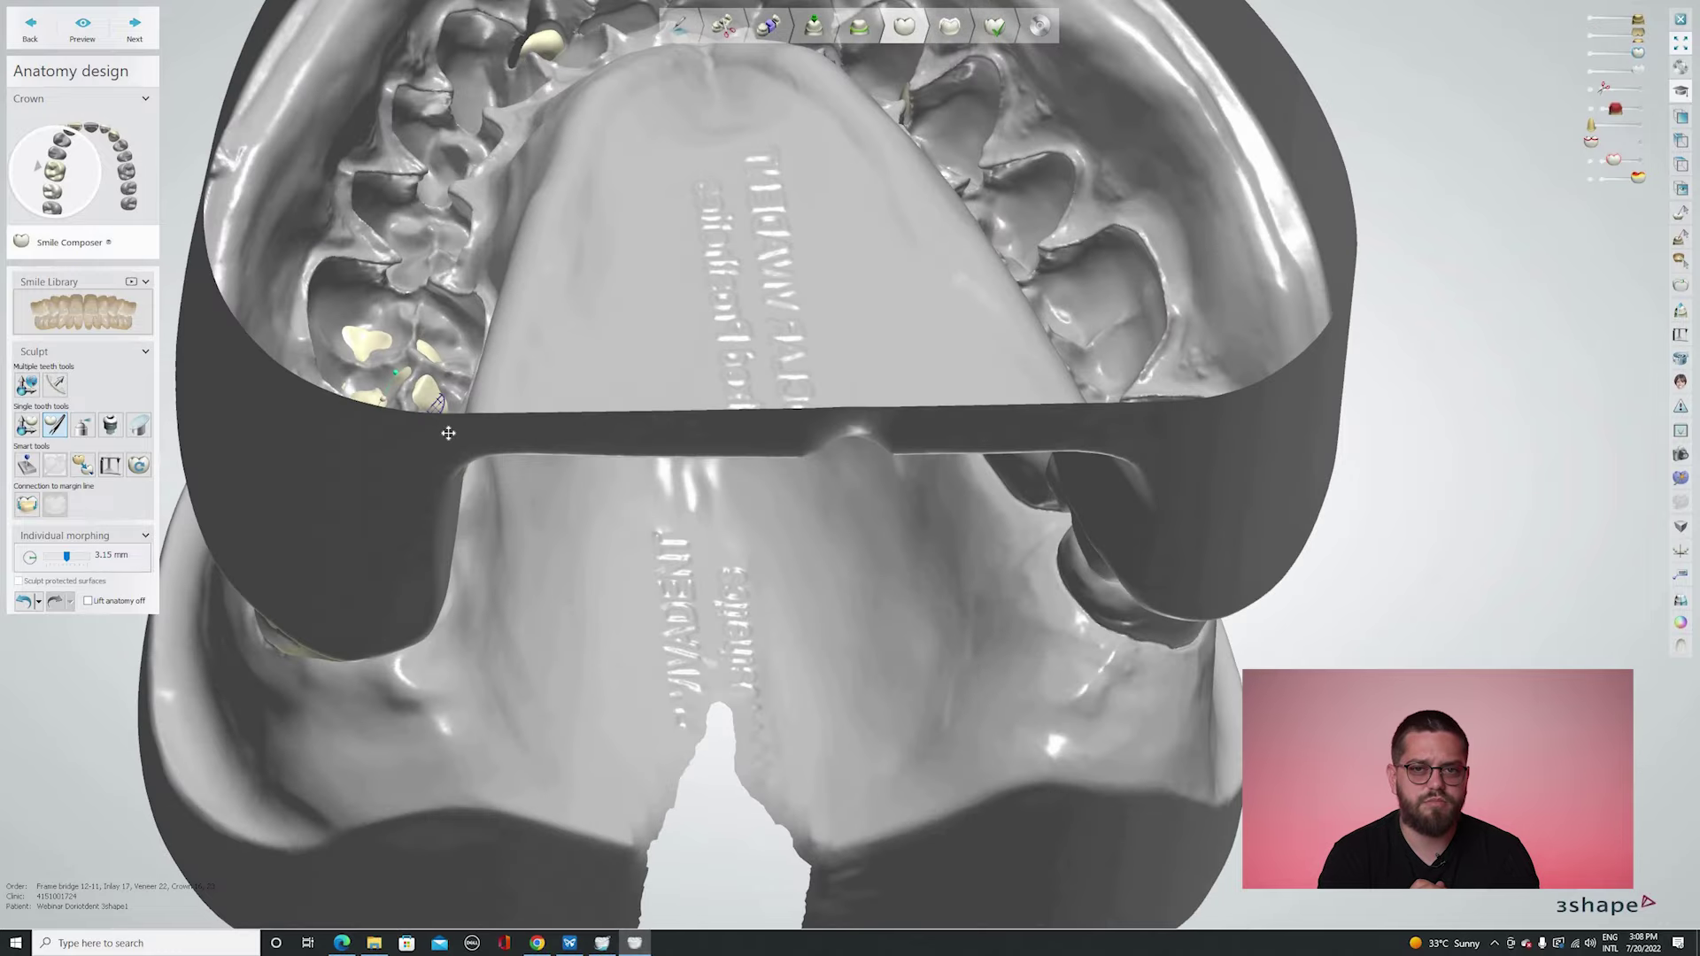
{"action": "key", "text": "a"}
{"action": "key", "text": "1"}
{"action": "left_click_drag", "start_coordinate": [498, 418], "coordinate": [495, 419]}
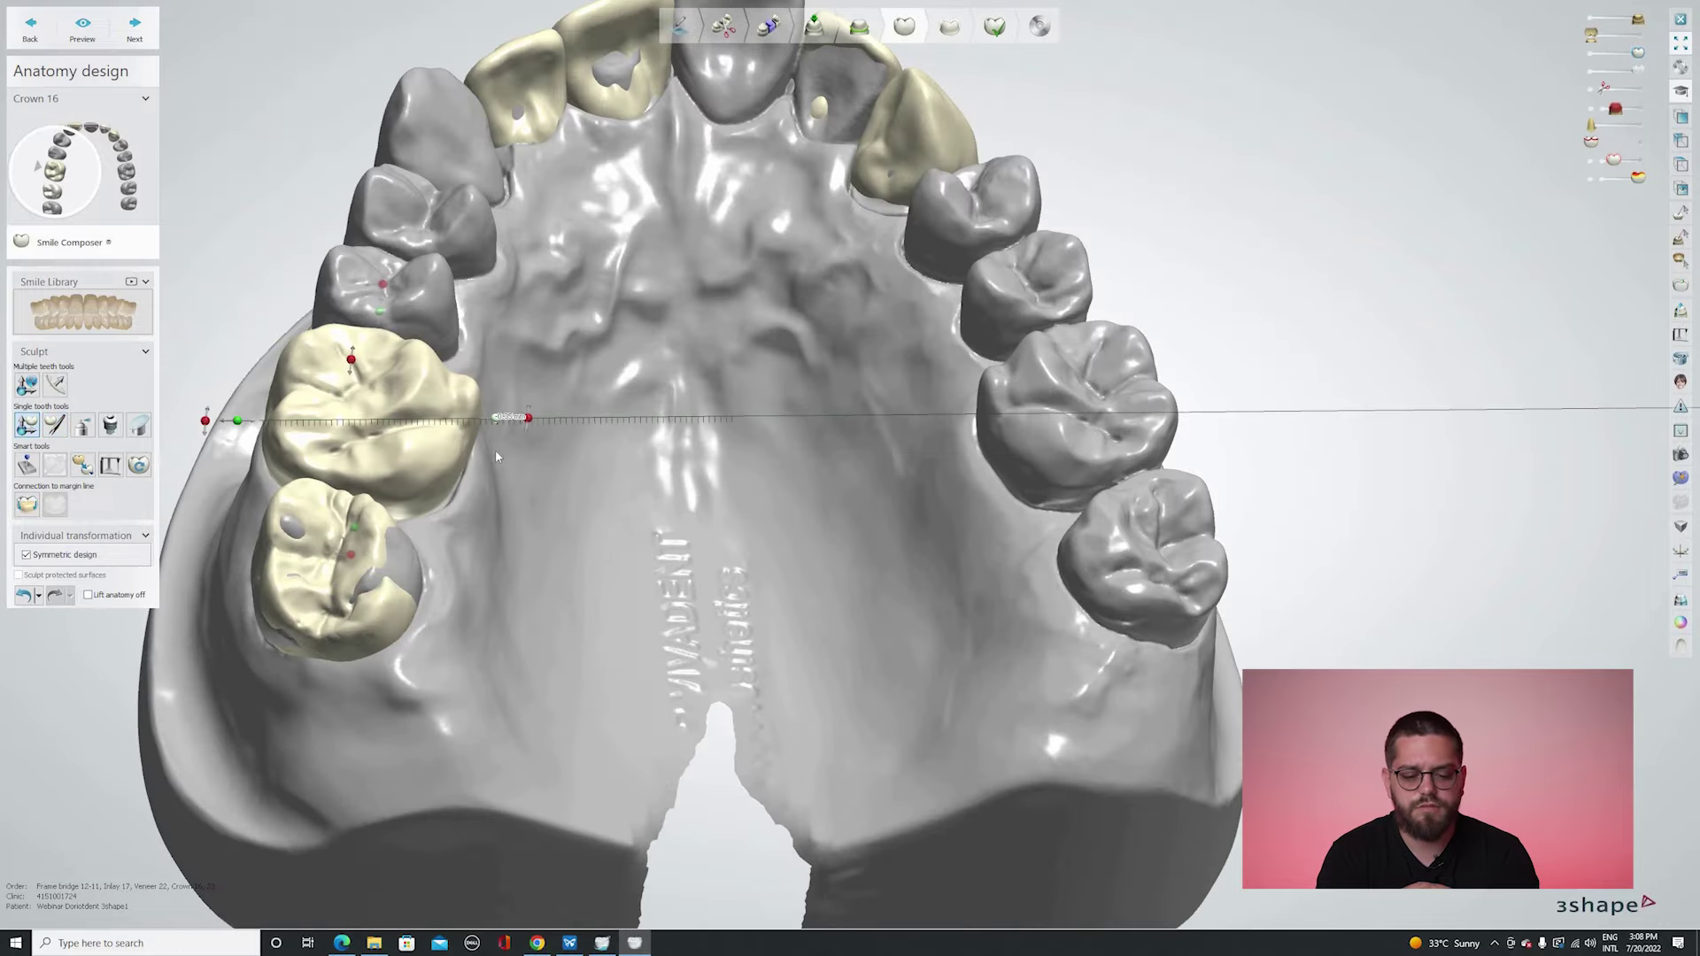
Examine the whole upper arch from the occlusal and front sides to judge how the restorations line up with the natural teeth.
{"action": "scroll", "coordinate": [501, 411], "scroll_direction": "down", "scroll_amount": 5}
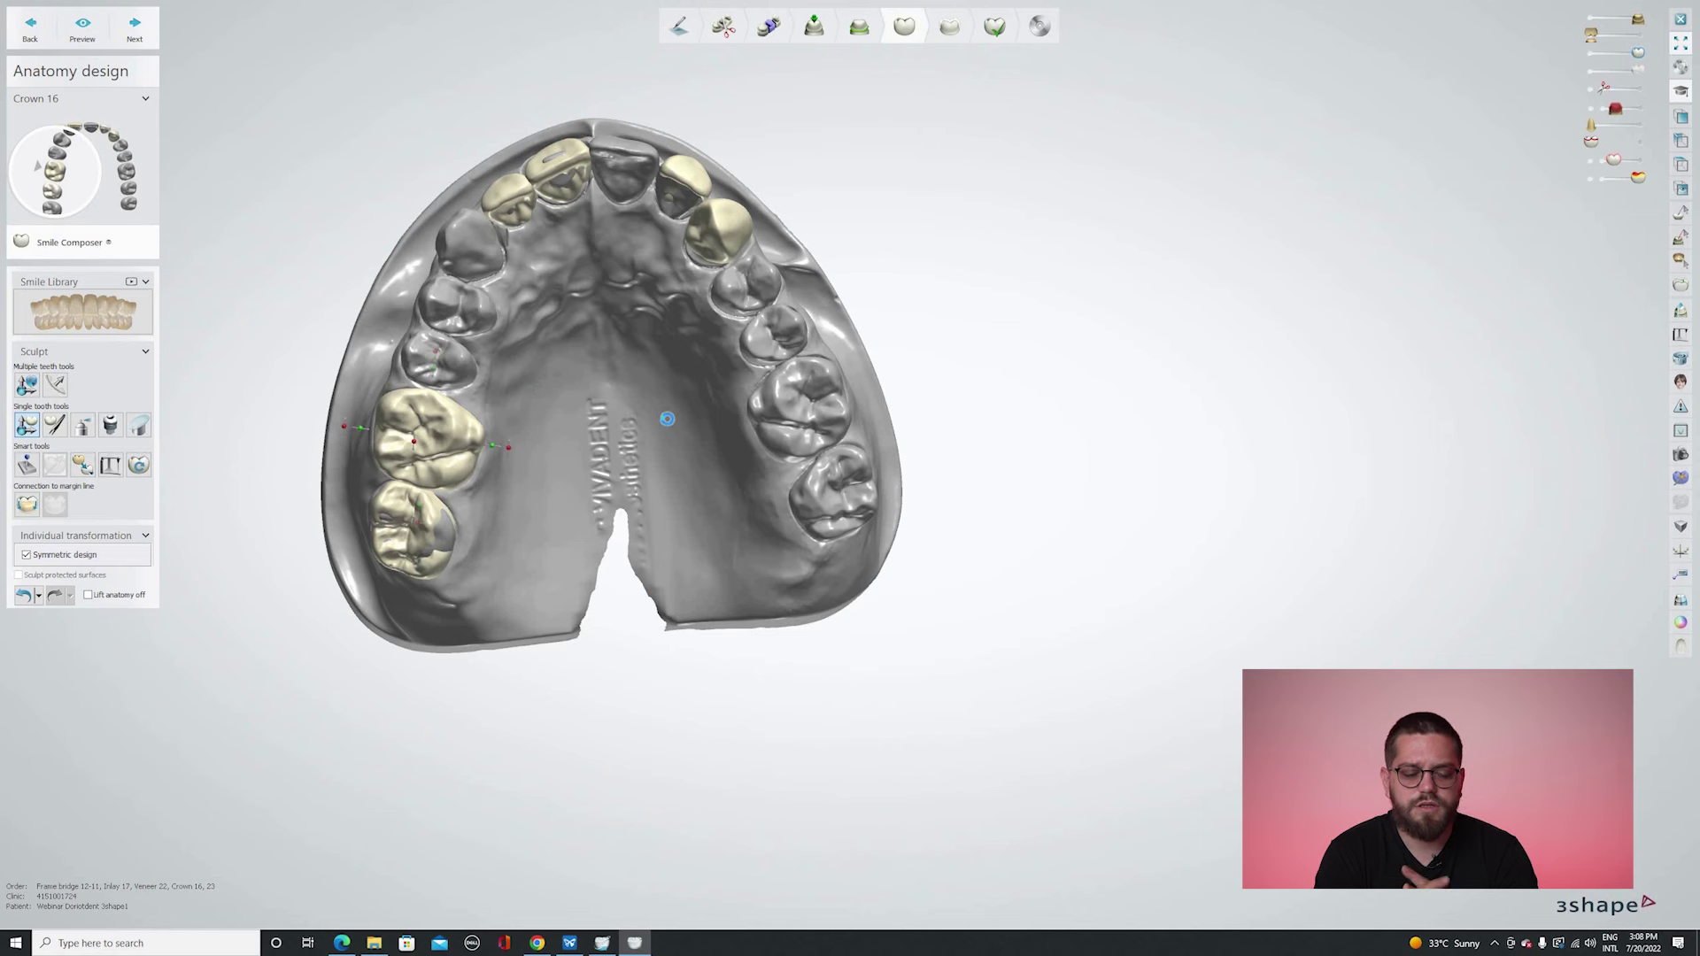
{"action": "right_click_drag", "start_coordinate": [679, 602], "coordinate": [461, 679]}
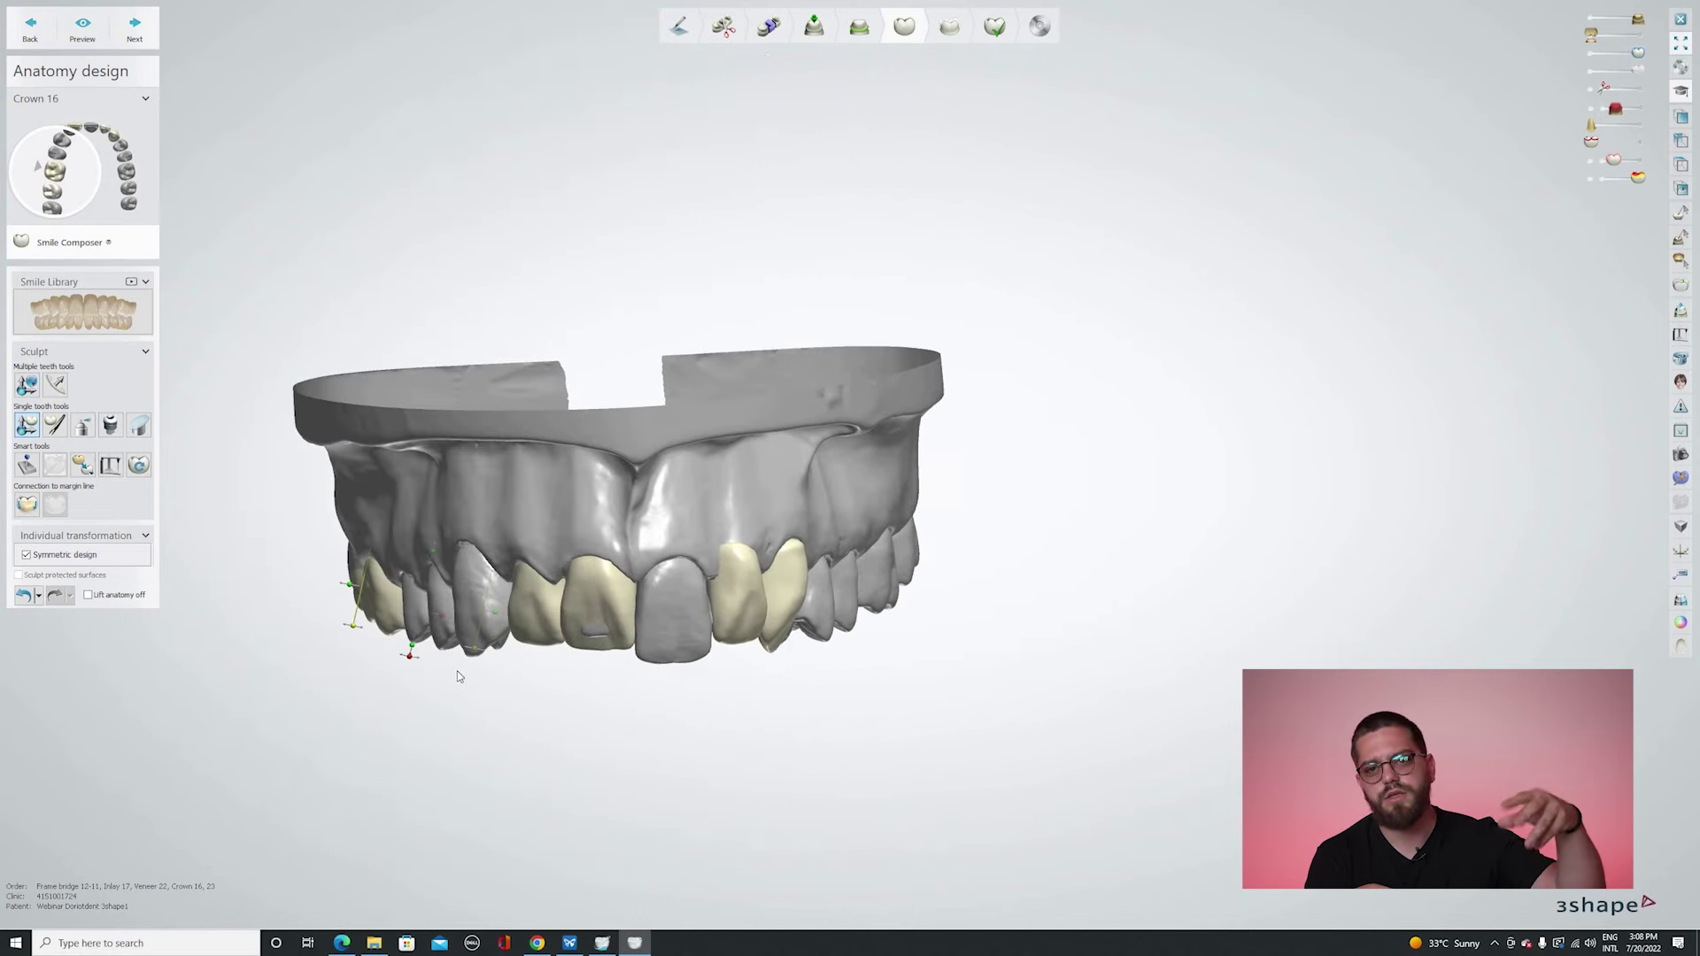
{"action": "scroll", "coordinate": [461, 679], "scroll_direction": "up", "scroll_amount": 1}
{"action": "right_click_drag", "start_coordinate": [952, 595], "coordinate": [968, 591]}
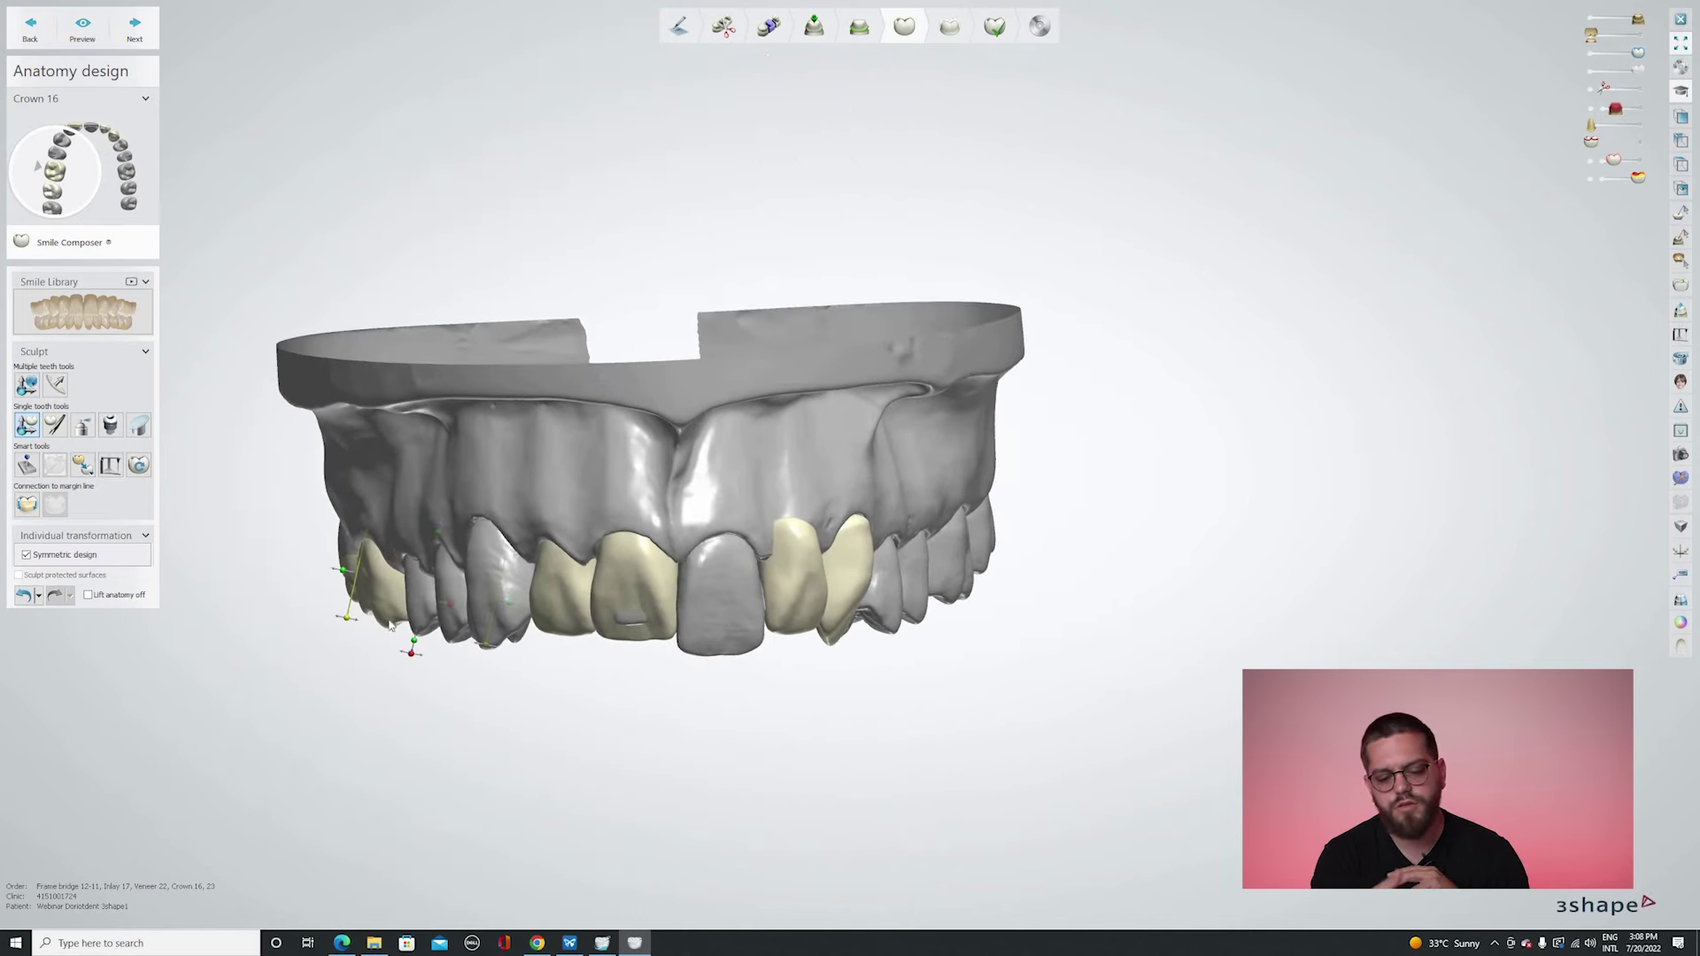
{"action": "right_click_drag", "start_coordinate": [402, 512], "coordinate": [348, 640]}
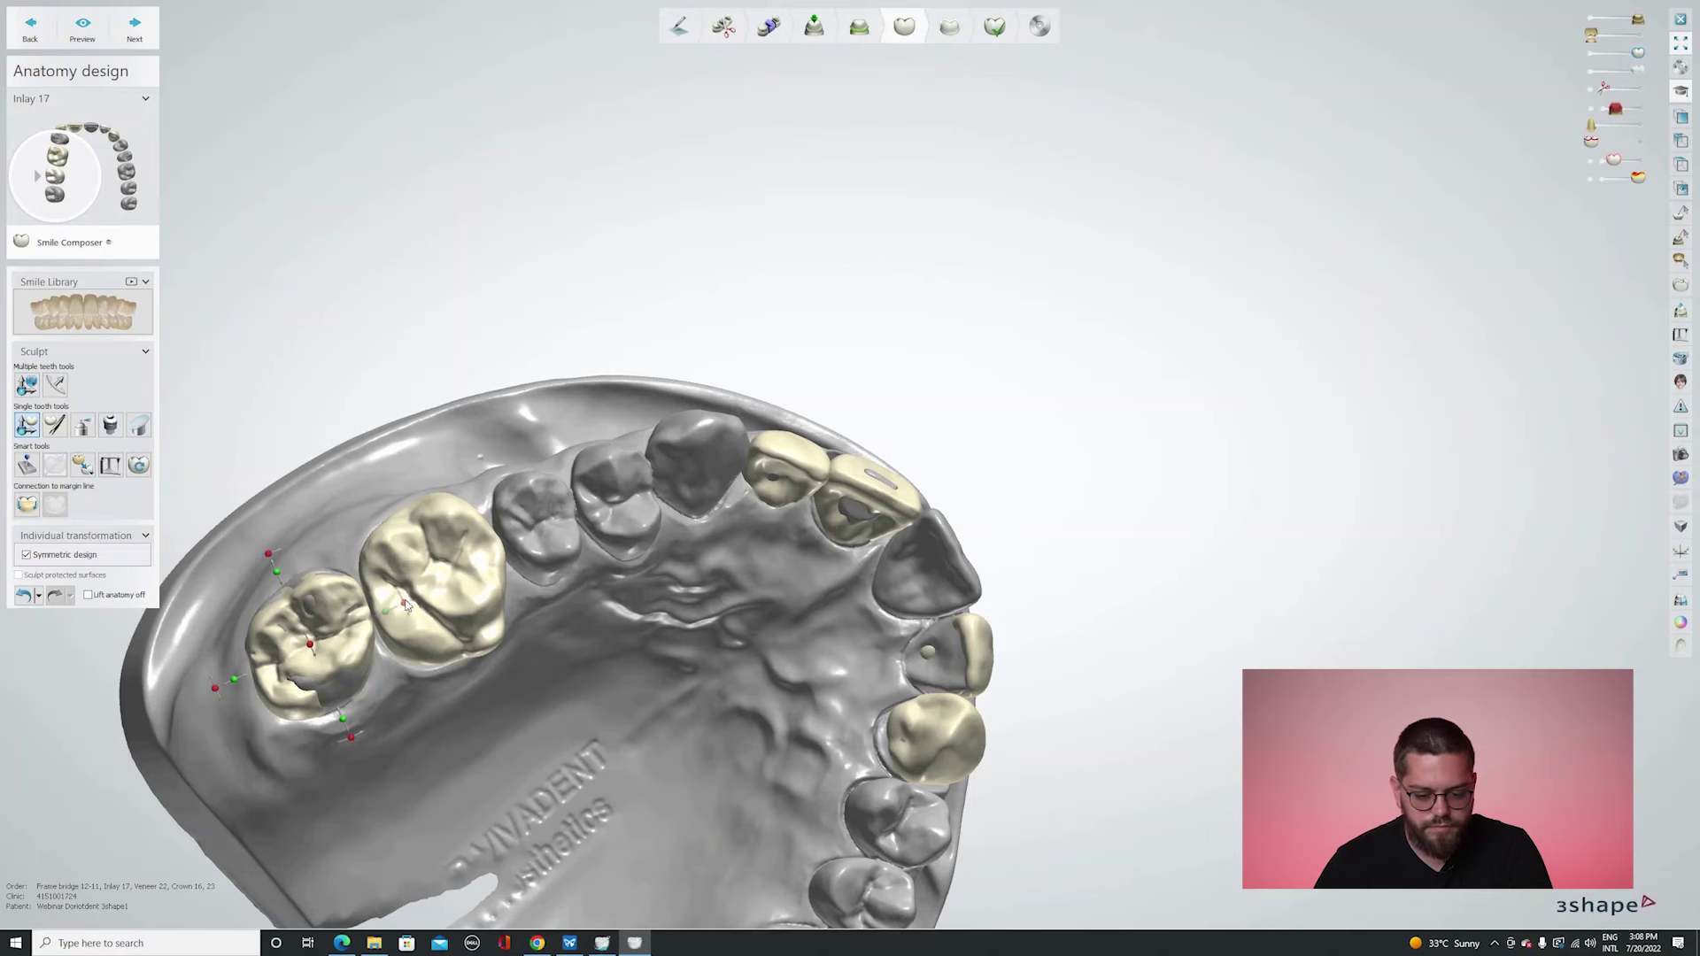
{"action": "left_click_drag", "start_coordinate": [386, 625], "coordinate": [617, 728]}
{"action": "scroll", "coordinate": [645, 699], "scroll_direction": "down", "scroll_amount": 4}
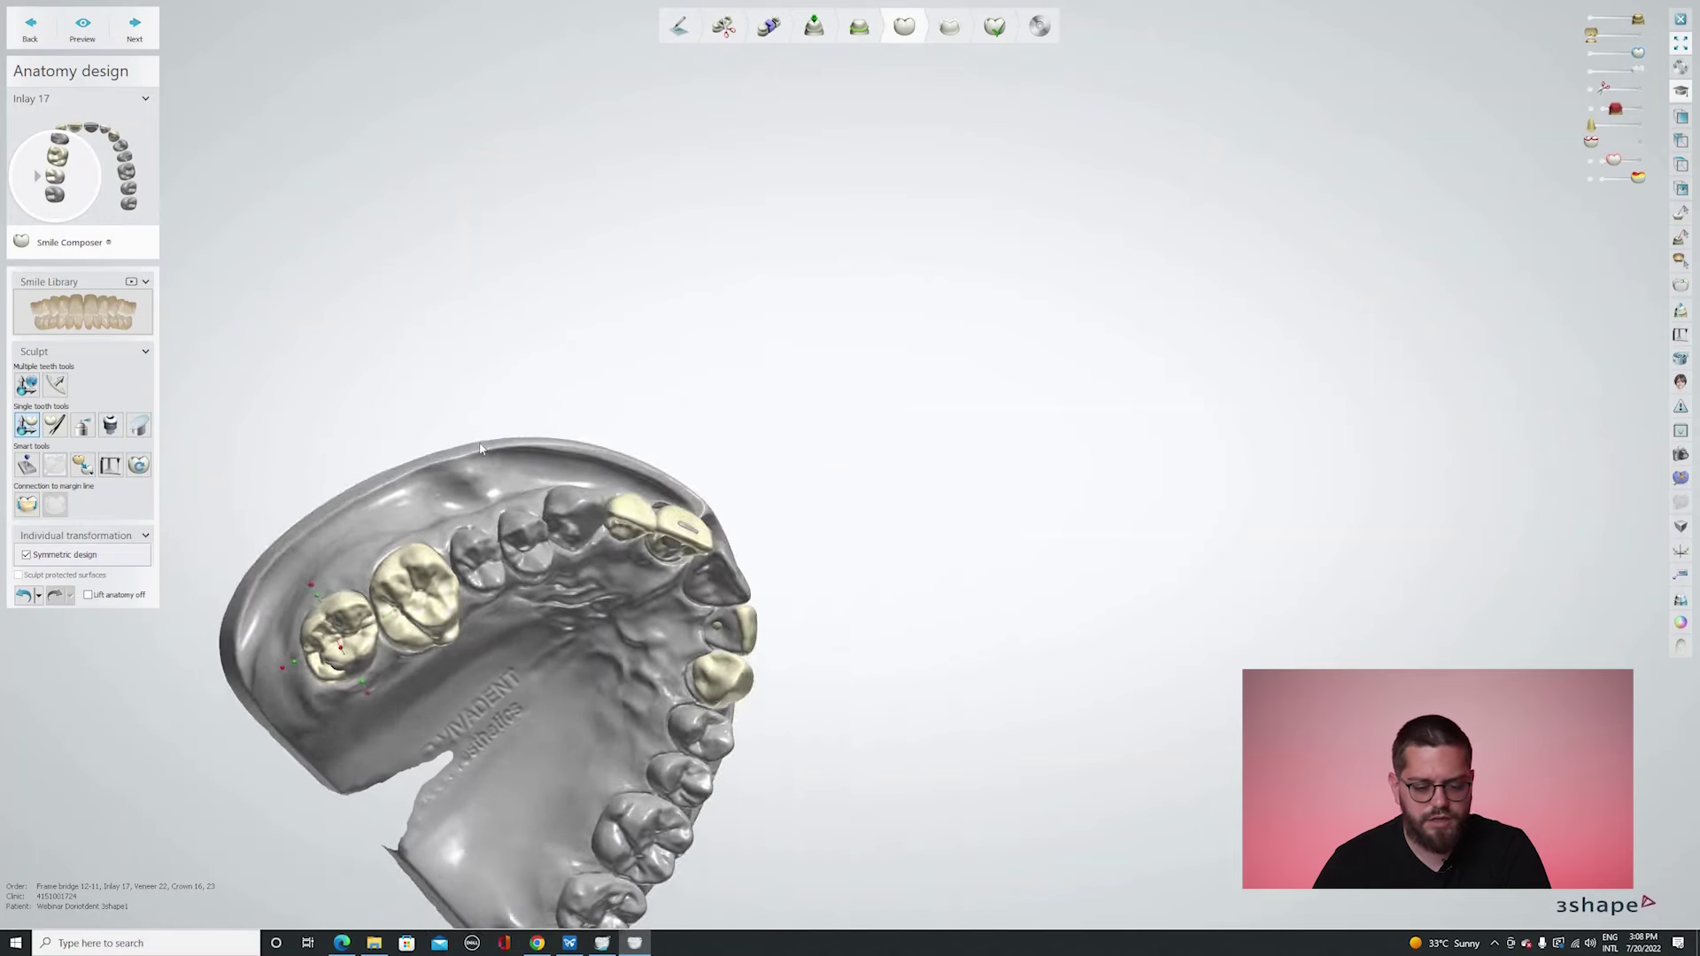
{"action": "right_click_drag", "start_coordinate": [644, 699], "coordinate": [550, 453]}
{"action": "scroll", "coordinate": [551, 453], "scroll_direction": "up", "scroll_amount": 6}
{"action": "middle_click_drag", "start_coordinate": [593, 474], "coordinate": [647, 824]}
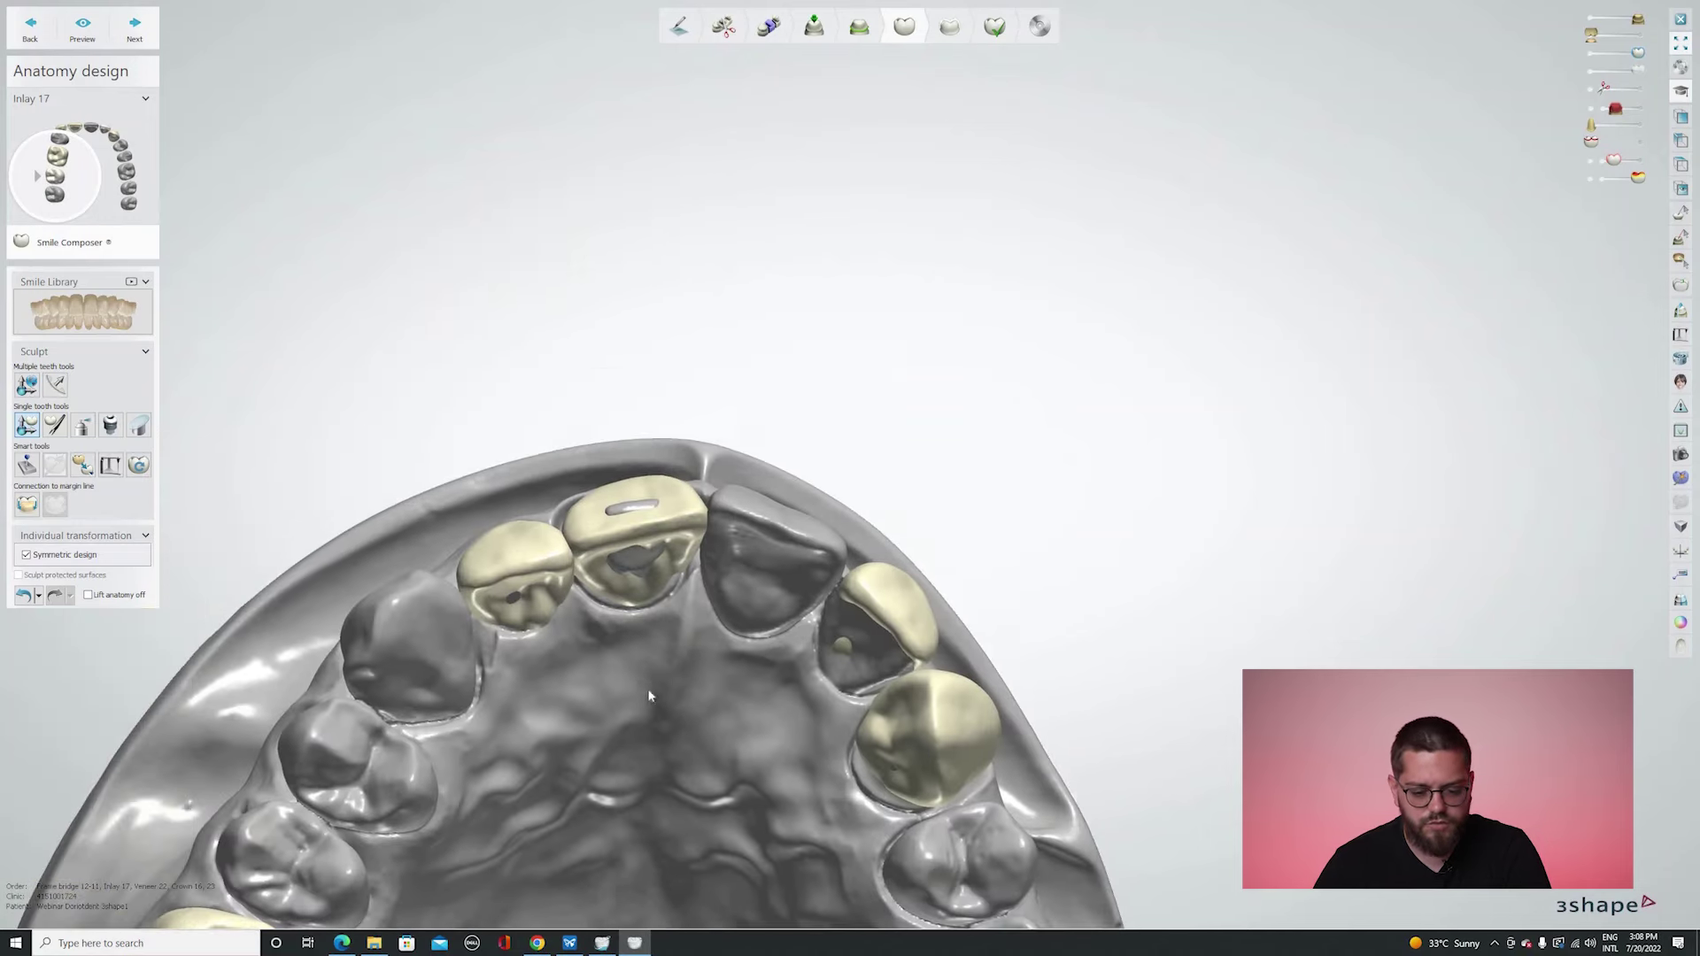
Select crown 11 of the frame bridge and reposition it from the front in line with the neighbouring central incisor.
{"action": "left_click", "coordinate": [625, 575]}
{"action": "scroll", "coordinate": [624, 579], "scroll_direction": "down", "scroll_amount": 5}
{"action": "right_click_drag", "start_coordinate": [623, 579], "coordinate": [644, 744]}
{"action": "scroll", "coordinate": [649, 582], "scroll_direction": "up", "scroll_amount": 5}
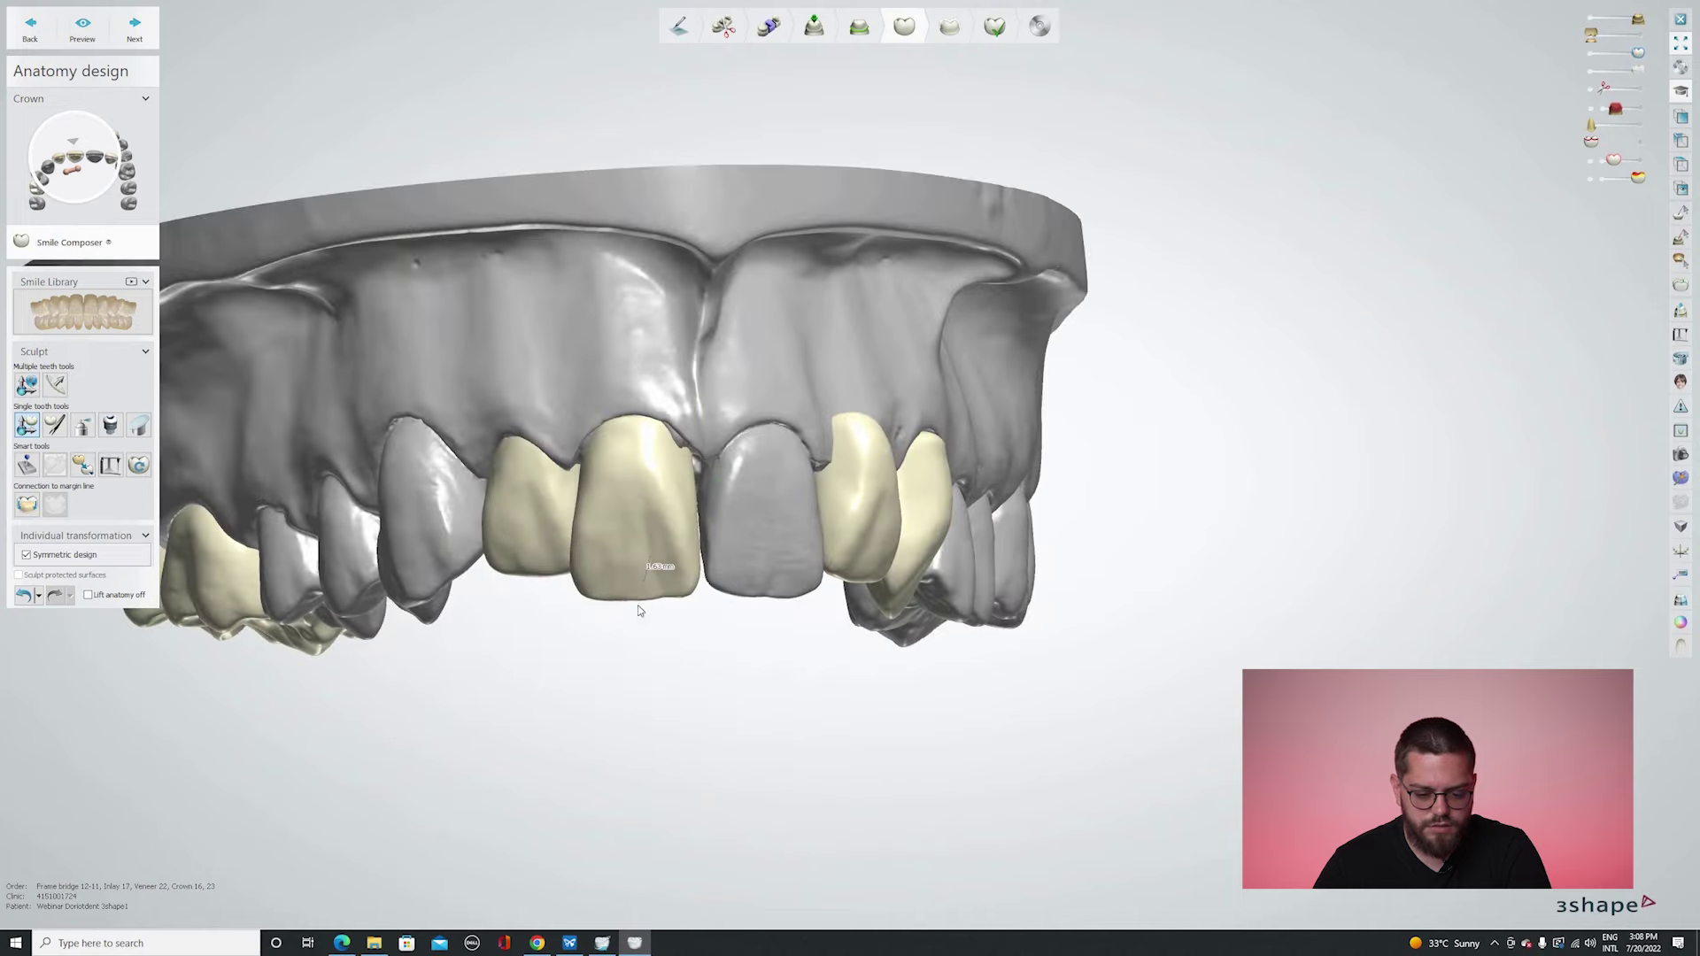
{"action": "right_click_drag", "start_coordinate": [649, 581], "coordinate": [637, 493]}
{"action": "left_click_drag", "start_coordinate": [627, 510], "coordinate": [667, 664]}
Adjust the buccopalatal position of crown 11 from the occlusal side to cover the underlying tooth at its incisal edge.
{"action": "right_click_drag", "start_coordinate": [666, 664], "coordinate": [703, 832]}
{"action": "right_click_drag", "start_coordinate": [708, 501], "coordinate": [678, 544]}
{"action": "left_click_drag", "start_coordinate": [677, 545], "coordinate": [637, 502]}
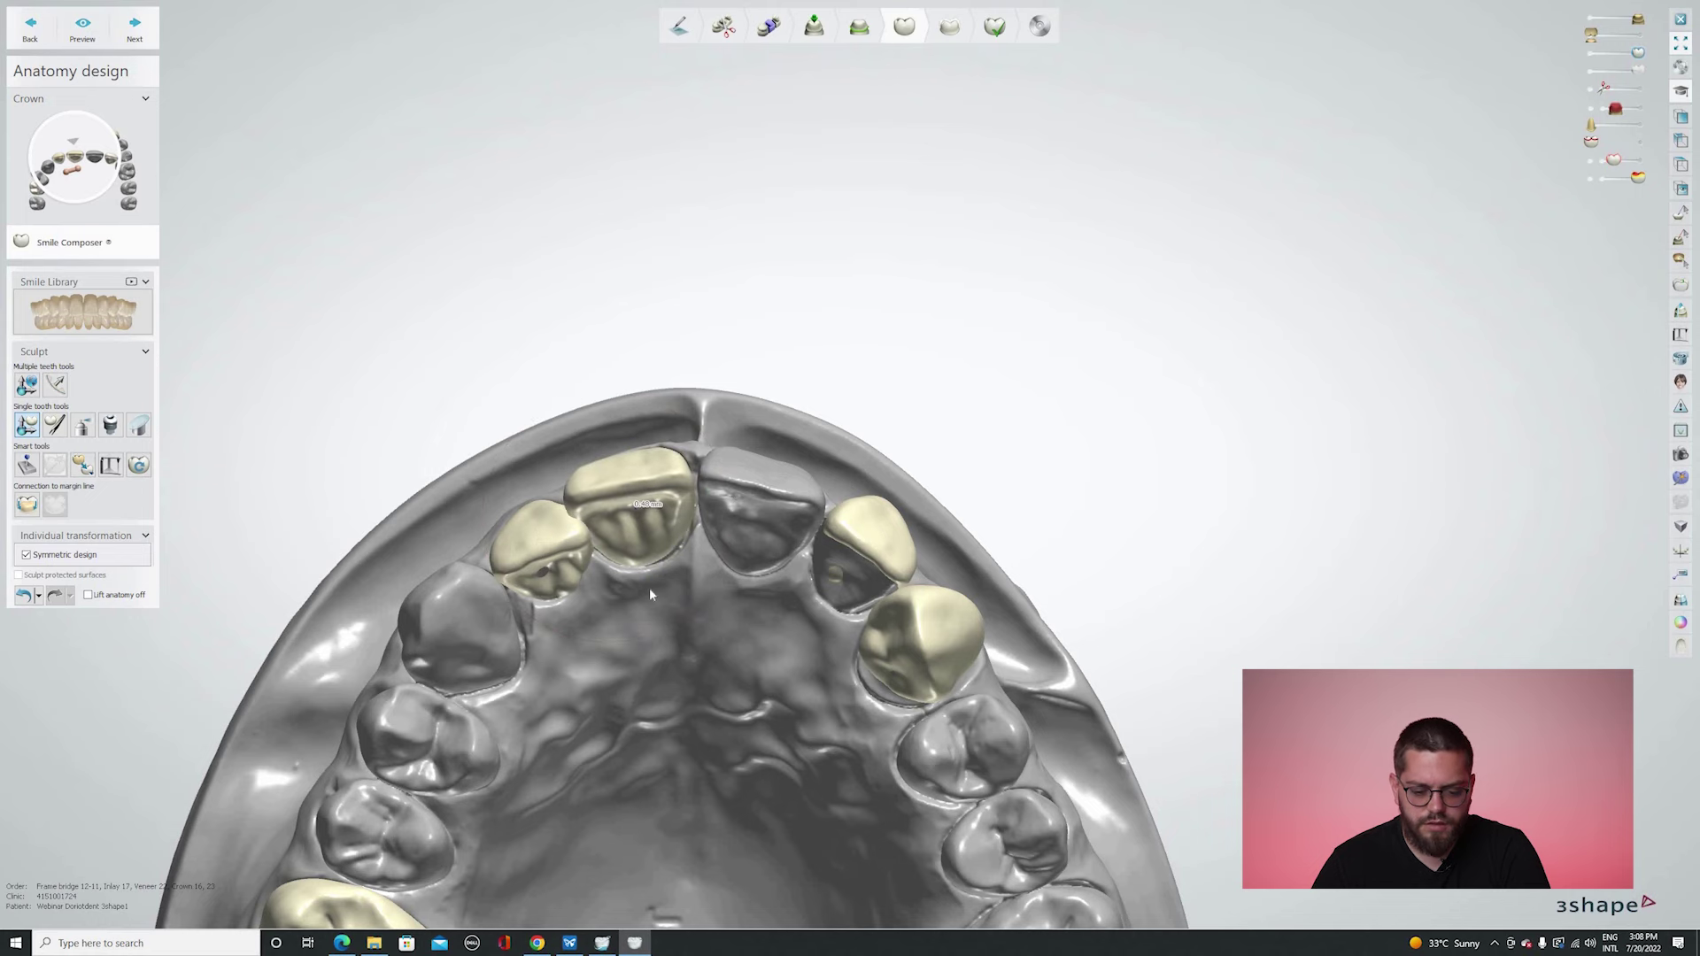
{"action": "right_click_drag", "start_coordinate": [644, 646], "coordinate": [673, 620]}
{"action": "scroll", "coordinate": [670, 555], "scroll_direction": "up", "scroll_amount": 5}
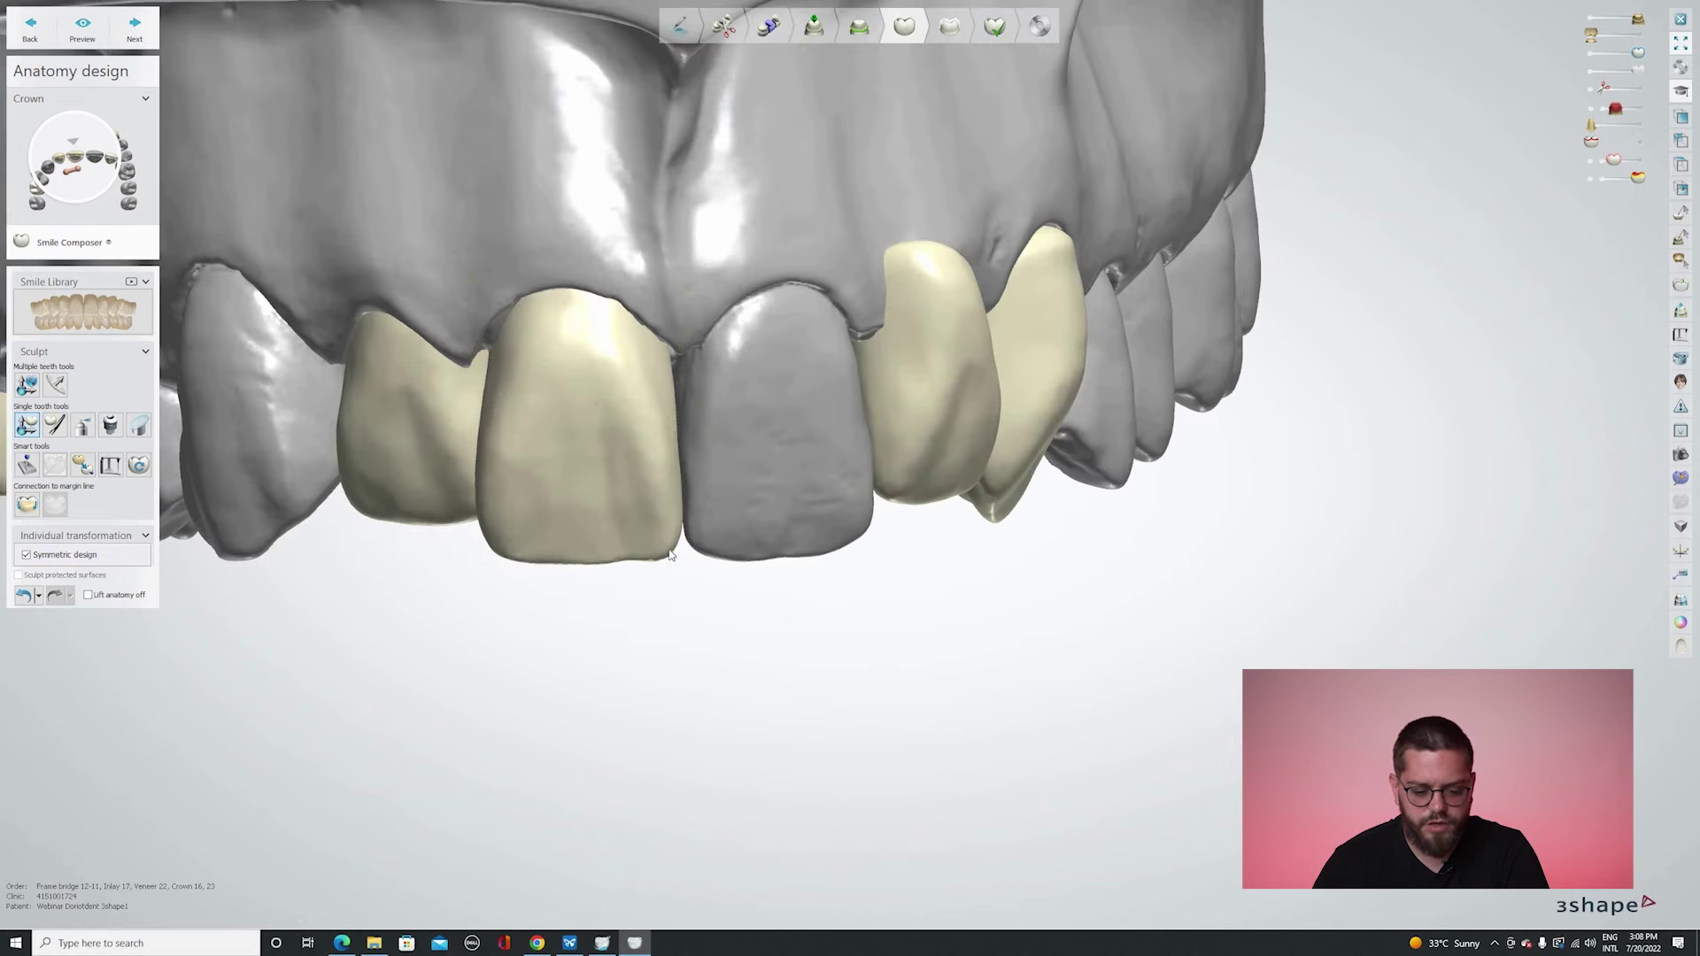
Smooth the mesial incisal corner of crown 11 using the wax knife with a 1.04 mm radius.
{"action": "scroll", "coordinate": [668, 542], "scroll_direction": "up", "scroll_amount": 4}
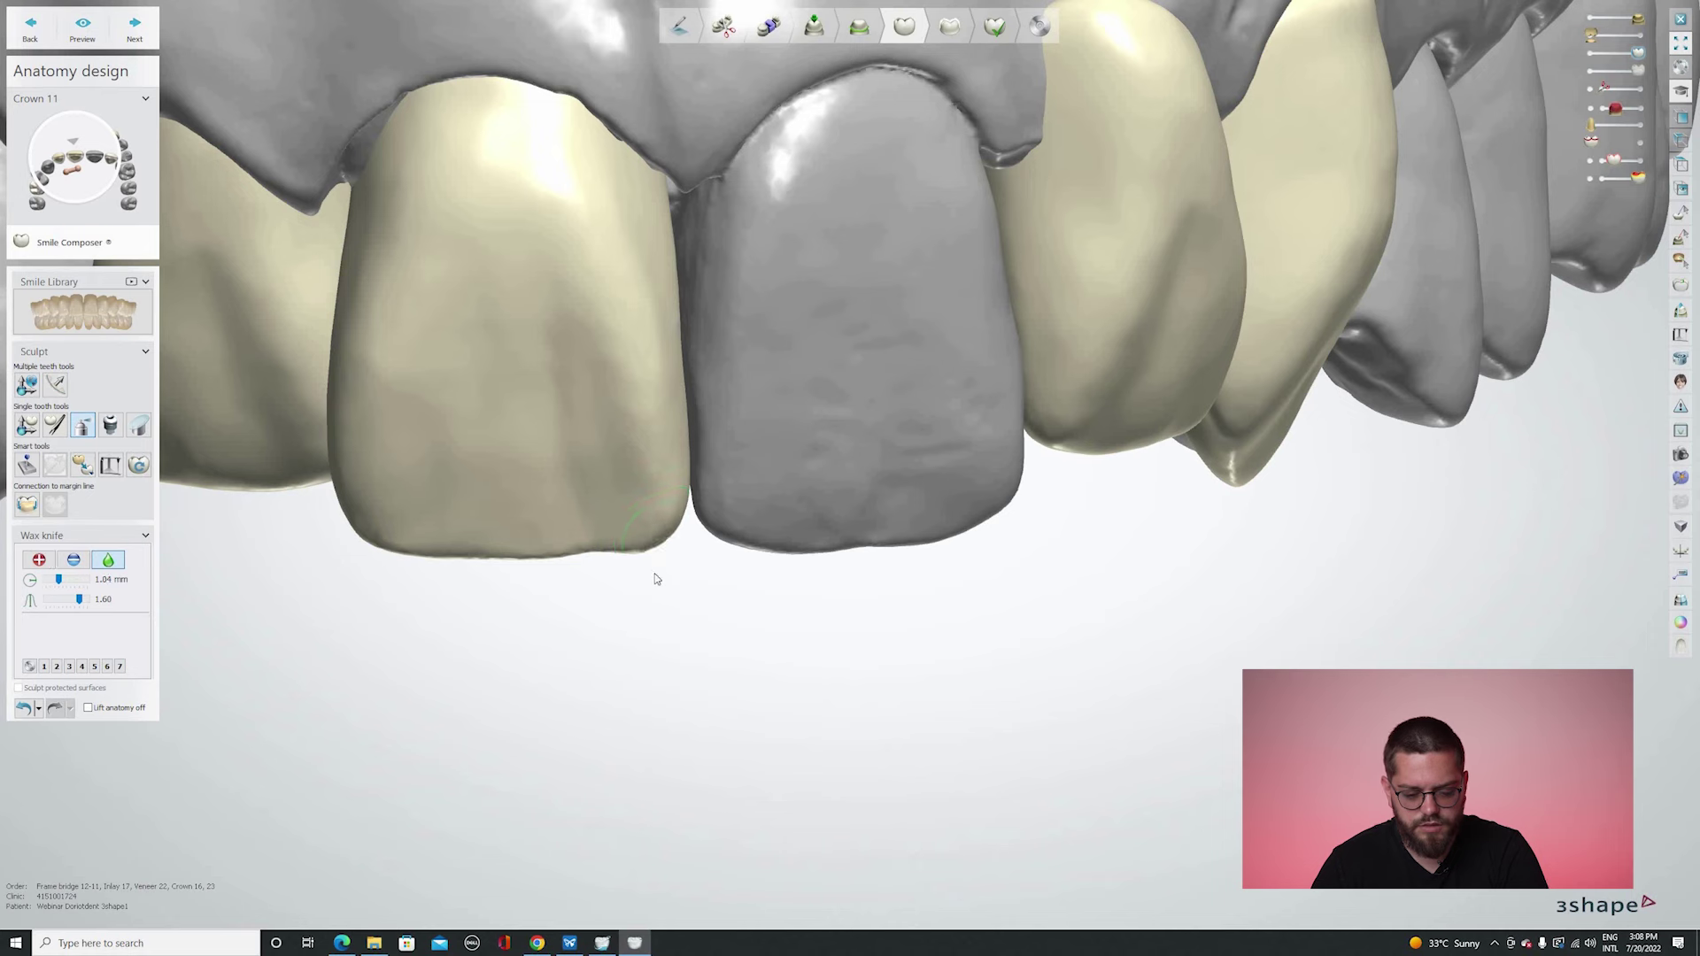
{"action": "scroll", "coordinate": [674, 604], "scroll_direction": "down", "scroll_amount": 5}
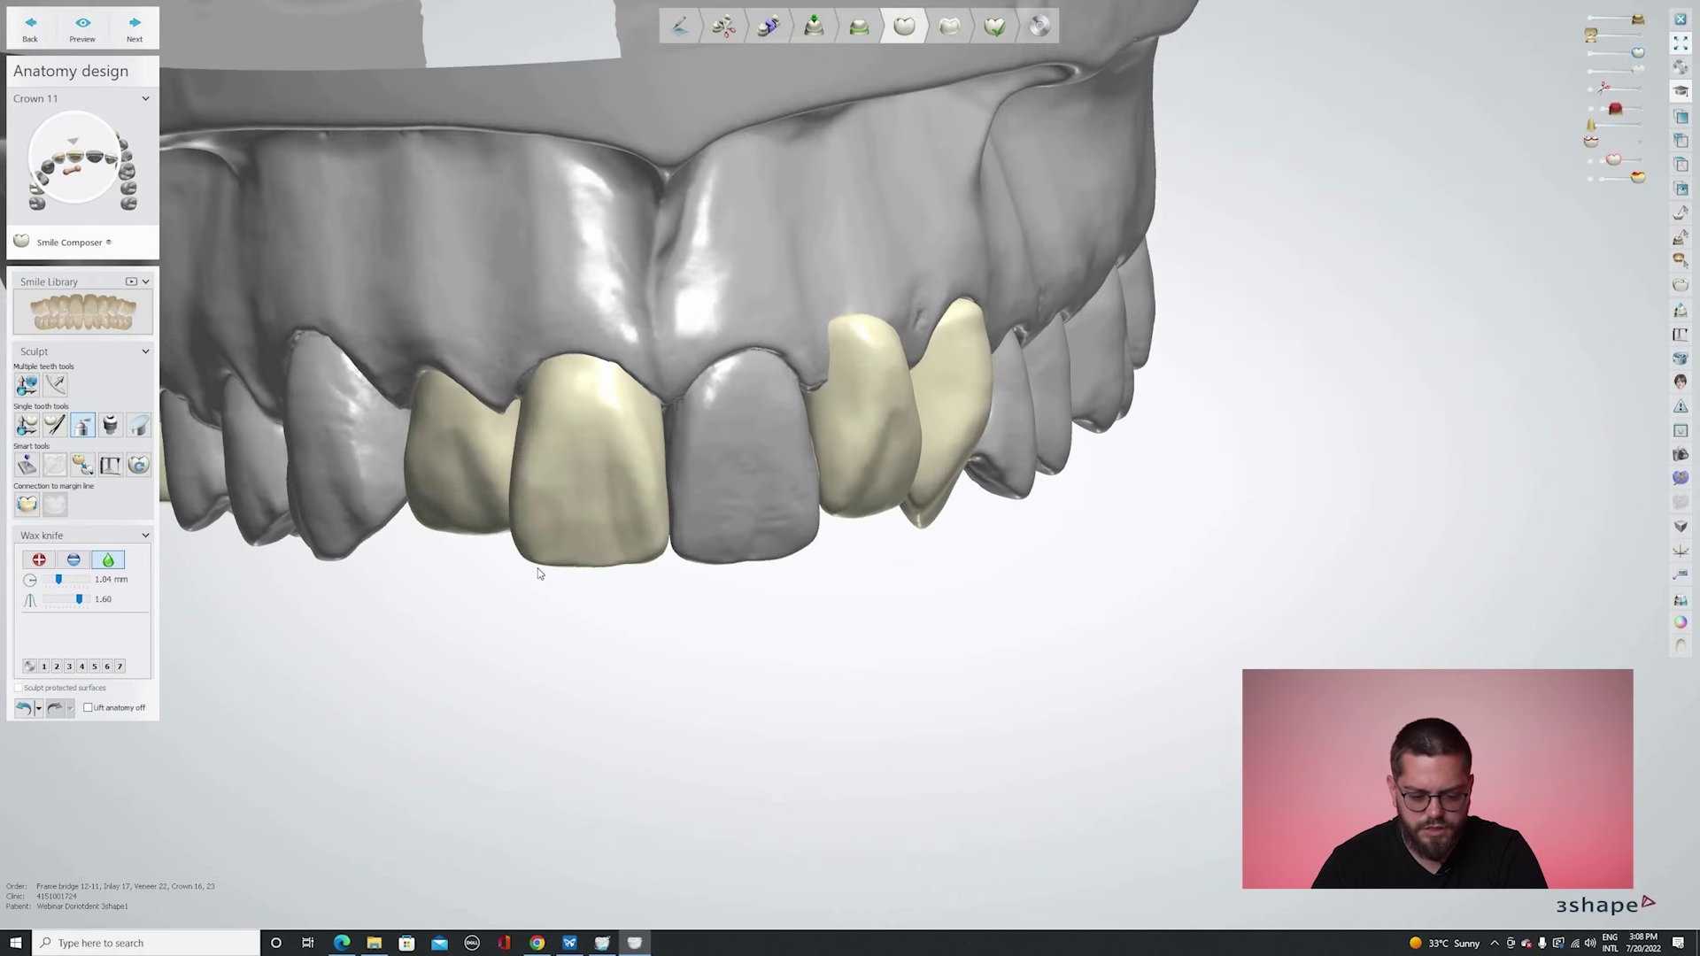
{"action": "scroll", "coordinate": [620, 659], "scroll_direction": "down", "scroll_amount": 5}
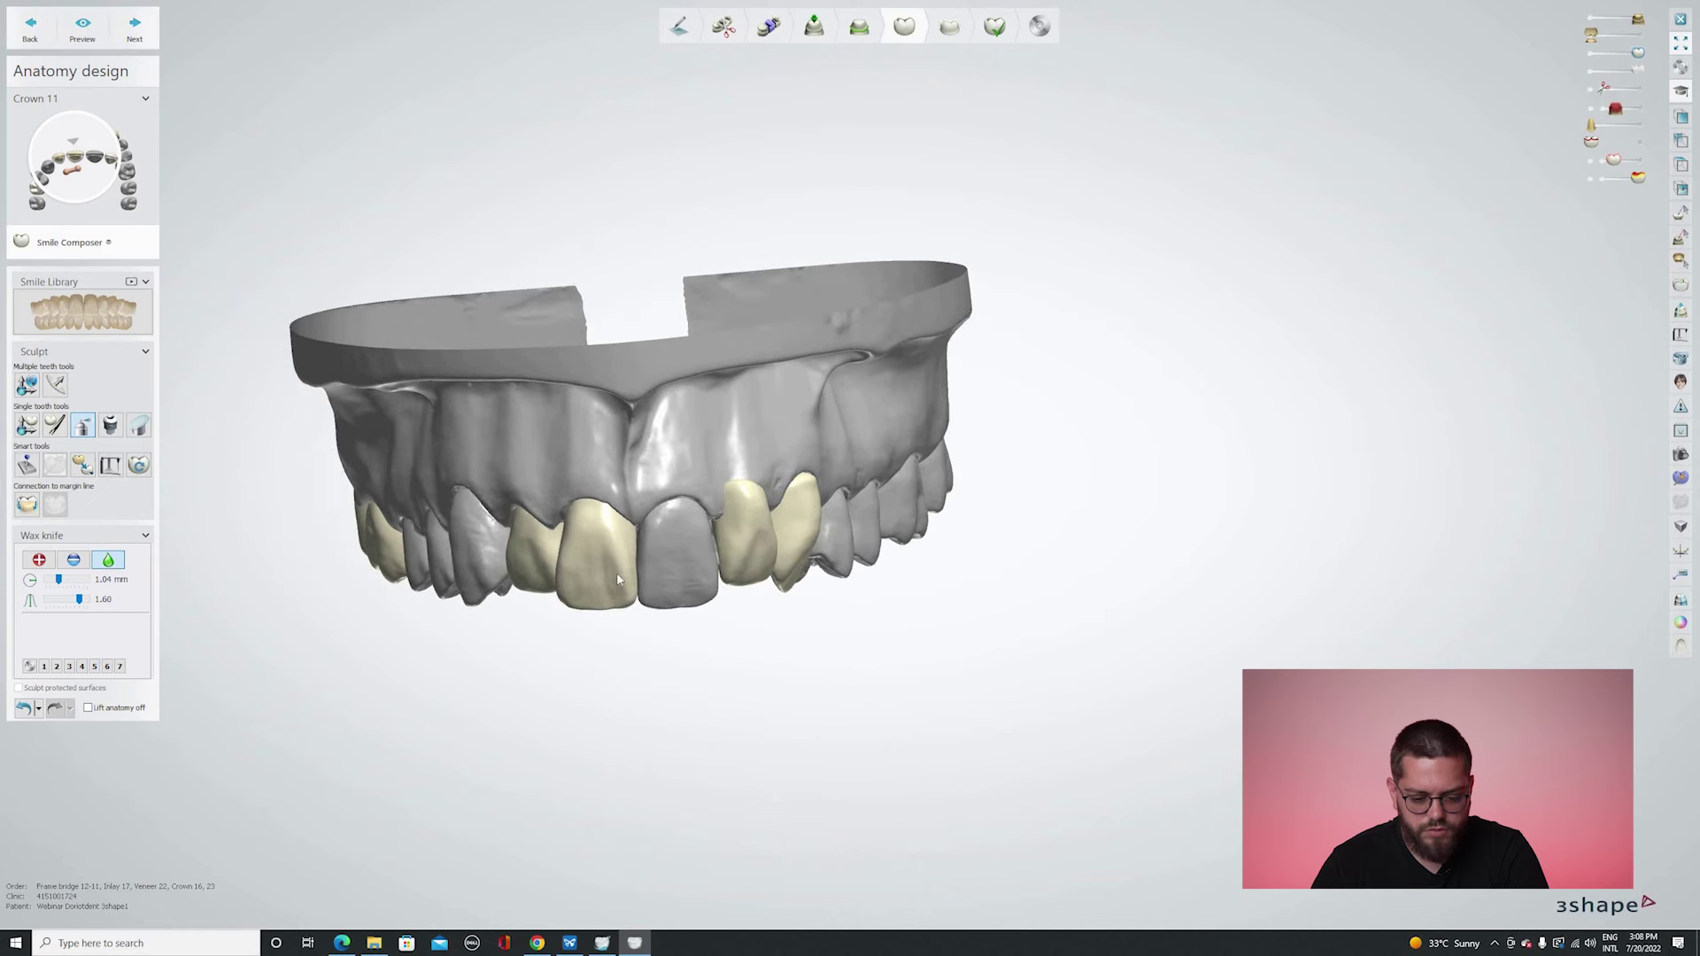
{"action": "scroll", "coordinate": [616, 653], "scroll_direction": "up", "scroll_amount": 5}
{"action": "scroll", "coordinate": [643, 659], "scroll_direction": "down", "scroll_amount": 4}
Add material to the distal cervical area of crown 11 using the wax knife at 3.60 mm radius and 5.0 µm.
{"action": "right_click_drag", "start_coordinate": [593, 599], "coordinate": [227, 575]}
{"action": "scroll", "coordinate": [549, 566], "scroll_direction": "up", "scroll_amount": 4}
{"action": "right_click_drag", "start_coordinate": [503, 562], "coordinate": [56, 609]}
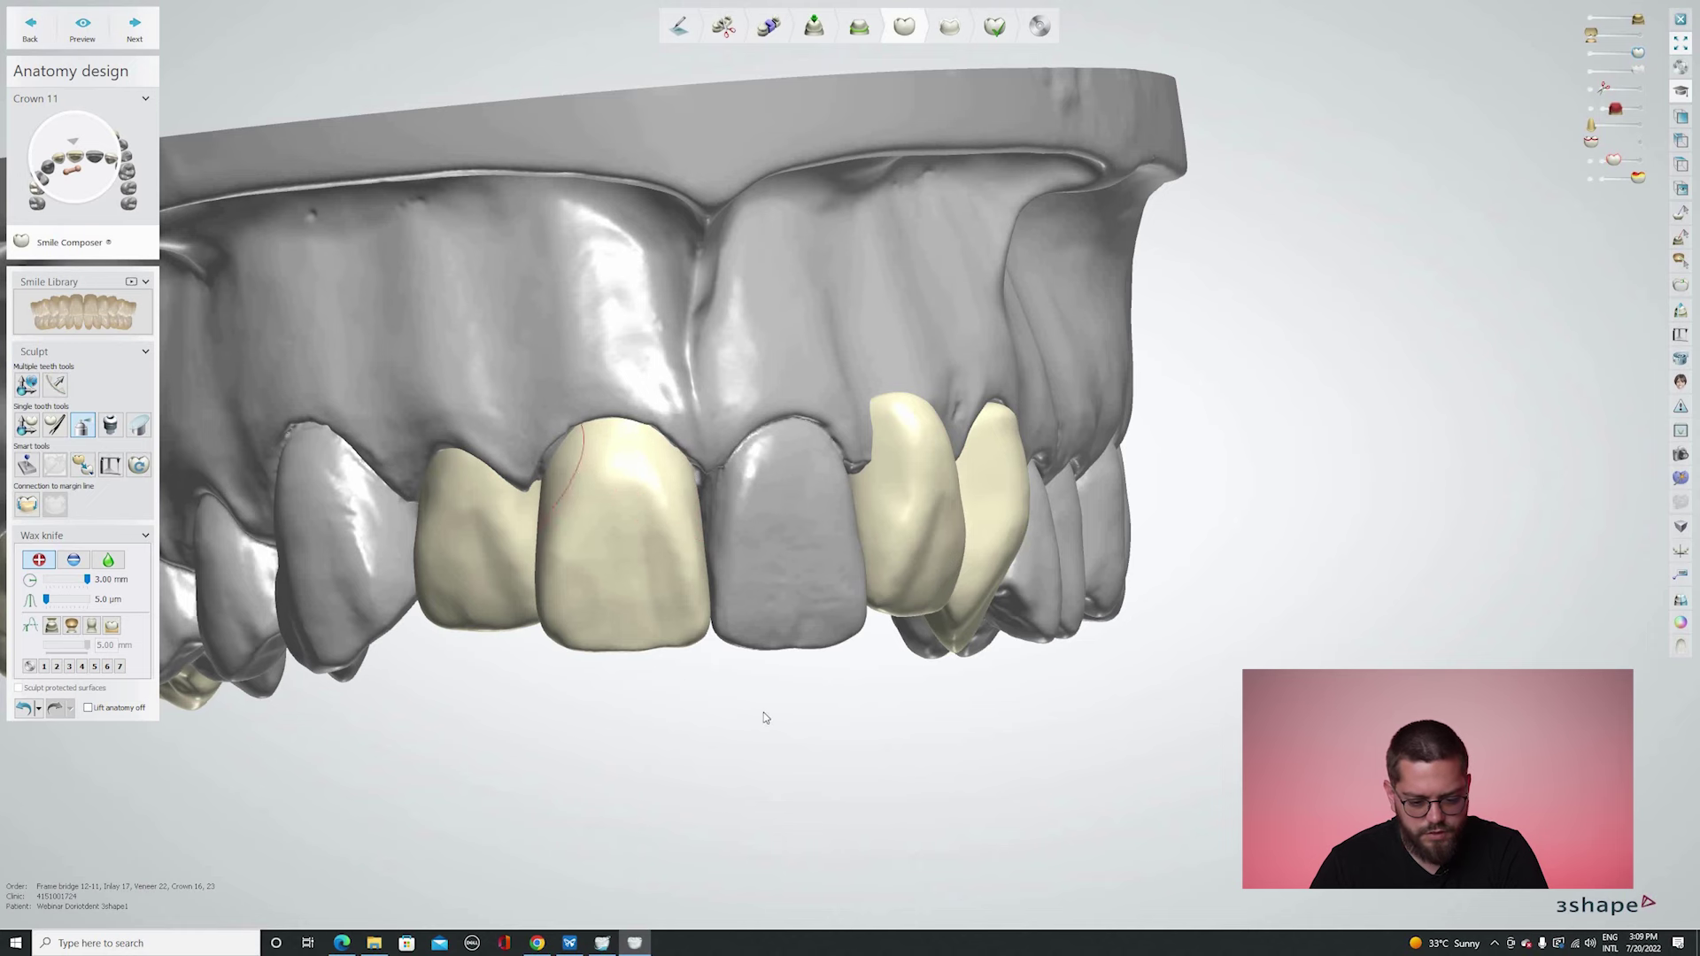
{"action": "scroll", "coordinate": [752, 713], "scroll_direction": "down", "scroll_amount": 5}
{"action": "mouse_move", "coordinate": [747, 729]}
{"action": "right_mouse_down"}
{"action": "mouse_move", "coordinate": [732, 709]}
{"action": "mouse_move", "coordinate": [742, 768]}
{"action": "mouse_move", "coordinate": [734, 735]}
{"action": "right_mouse_up"}
{"action": "scroll", "coordinate": [329, 566], "scroll_direction": "up", "scroll_amount": 5}
Morph the distal cervical contour of crown 11 with a radius of 4.13 mm.
{"action": "left_click", "coordinate": [56, 424]}
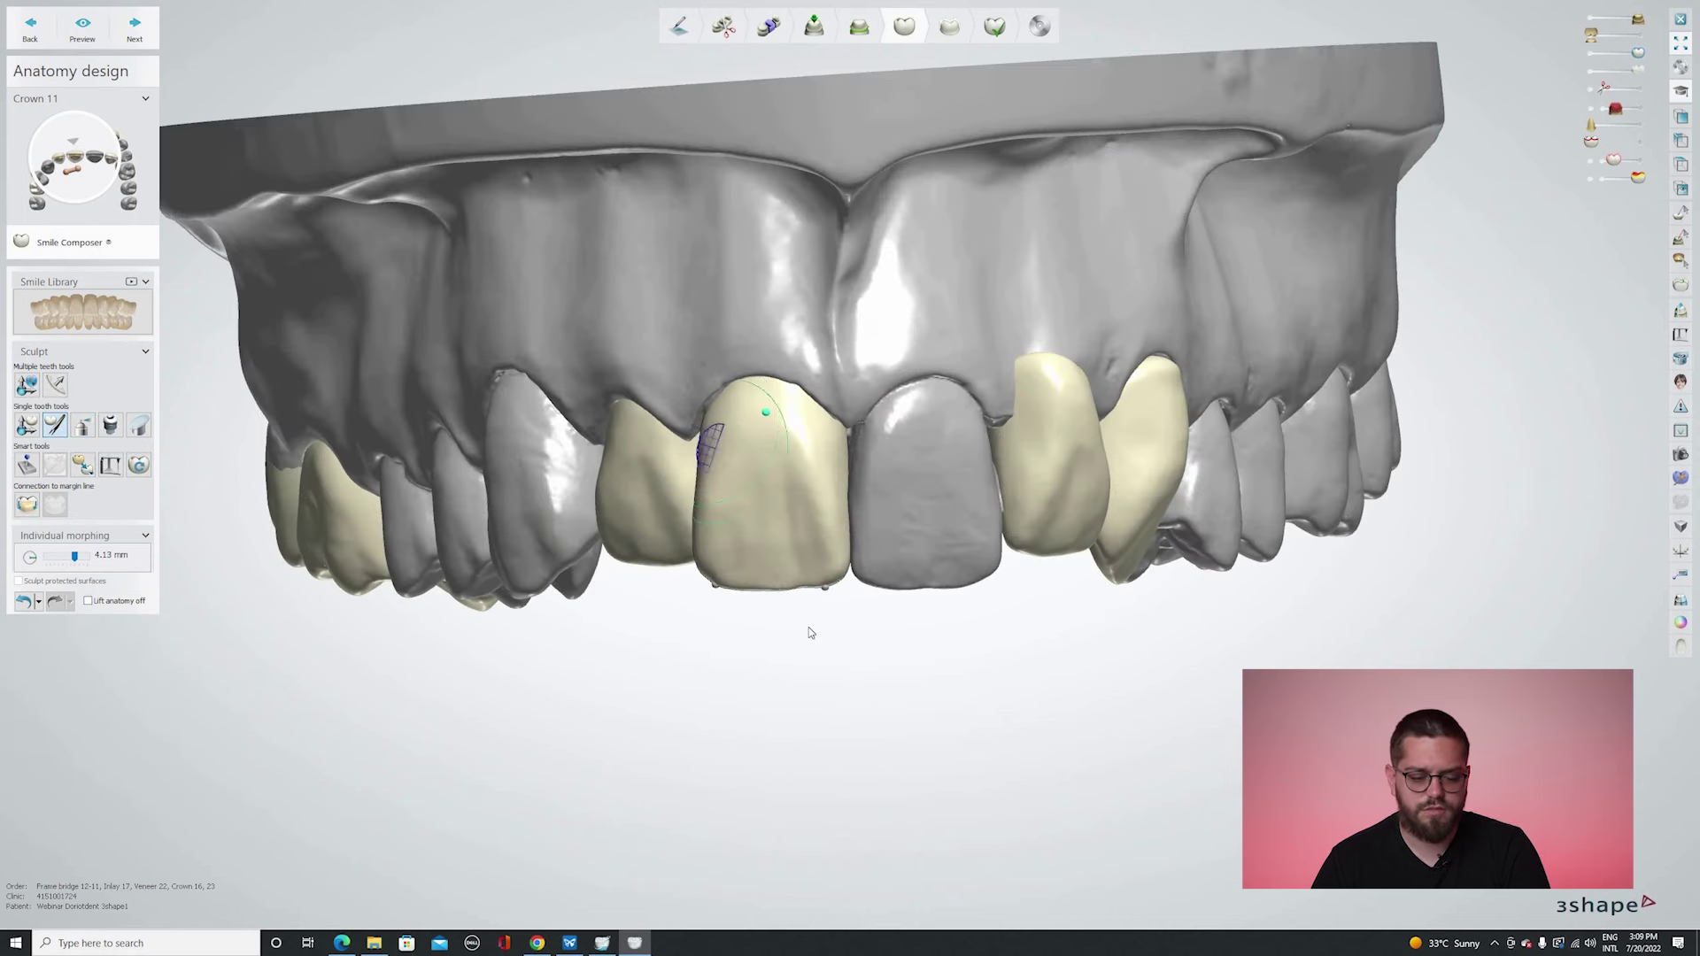
{"action": "scroll", "coordinate": [797, 642], "scroll_direction": "down", "scroll_amount": 4}
{"action": "scroll", "coordinate": [773, 601], "scroll_direction": "up", "scroll_amount": 3}
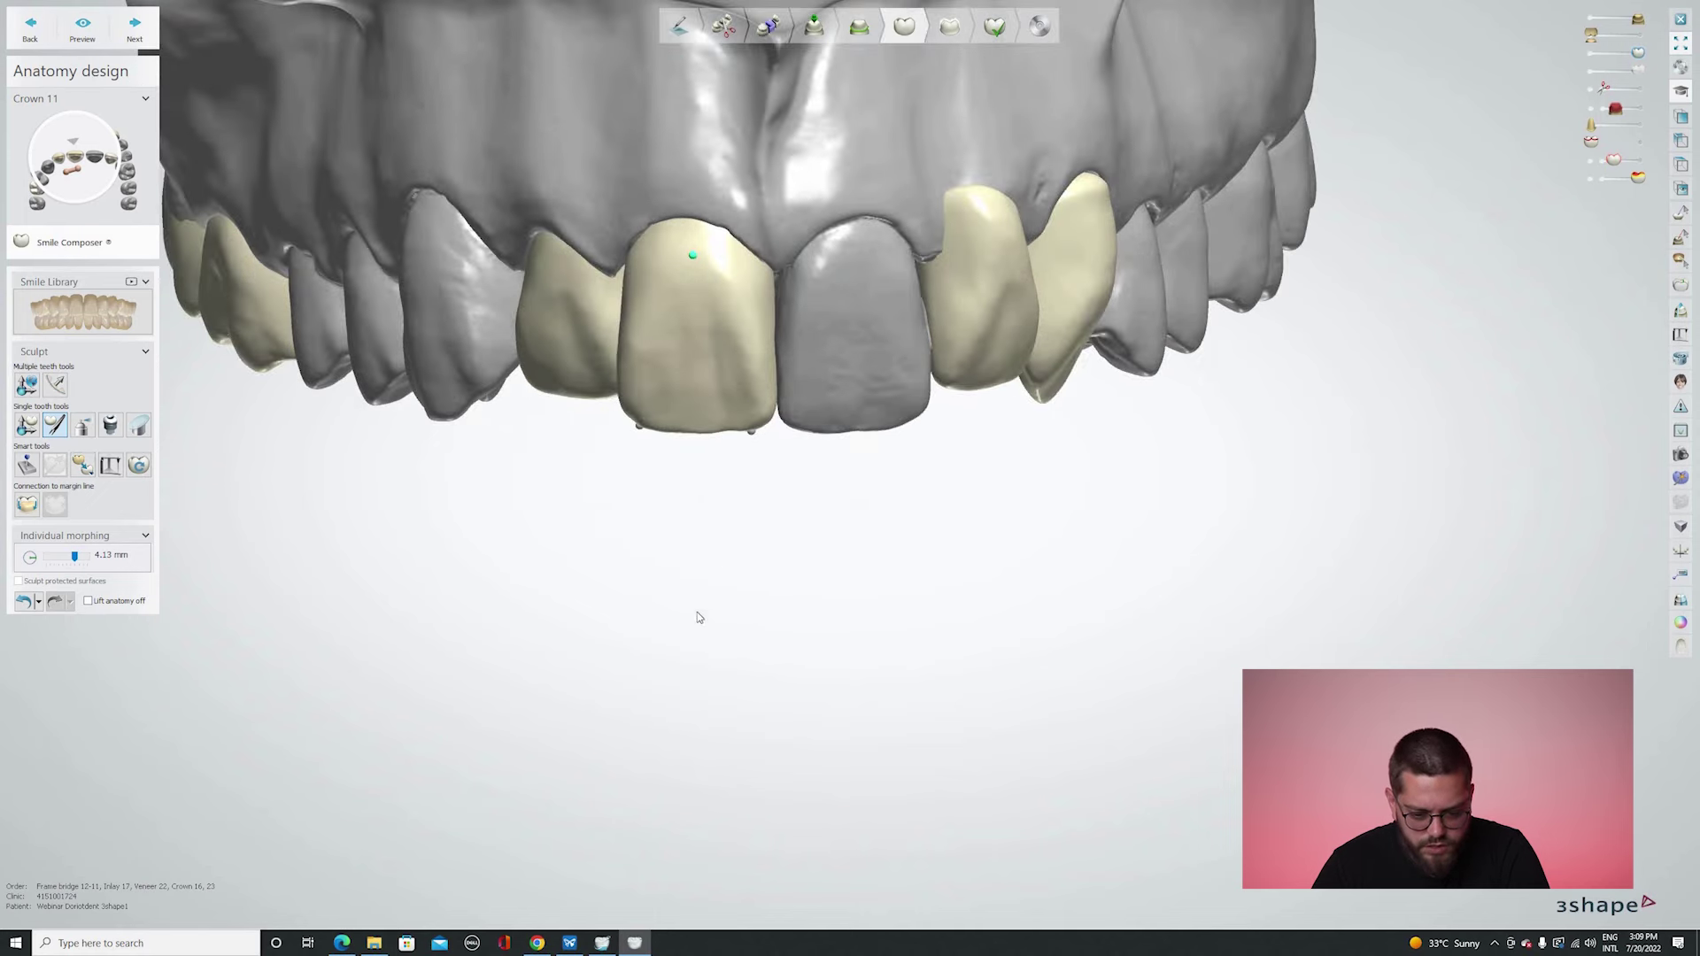
Fine-adjust the mesial side and rotation of crown 11 from the occlusal side with individual transformation.
{"action": "right_click_drag", "start_coordinate": [694, 496], "coordinate": [816, 349]}
{"action": "key", "text": "1"}
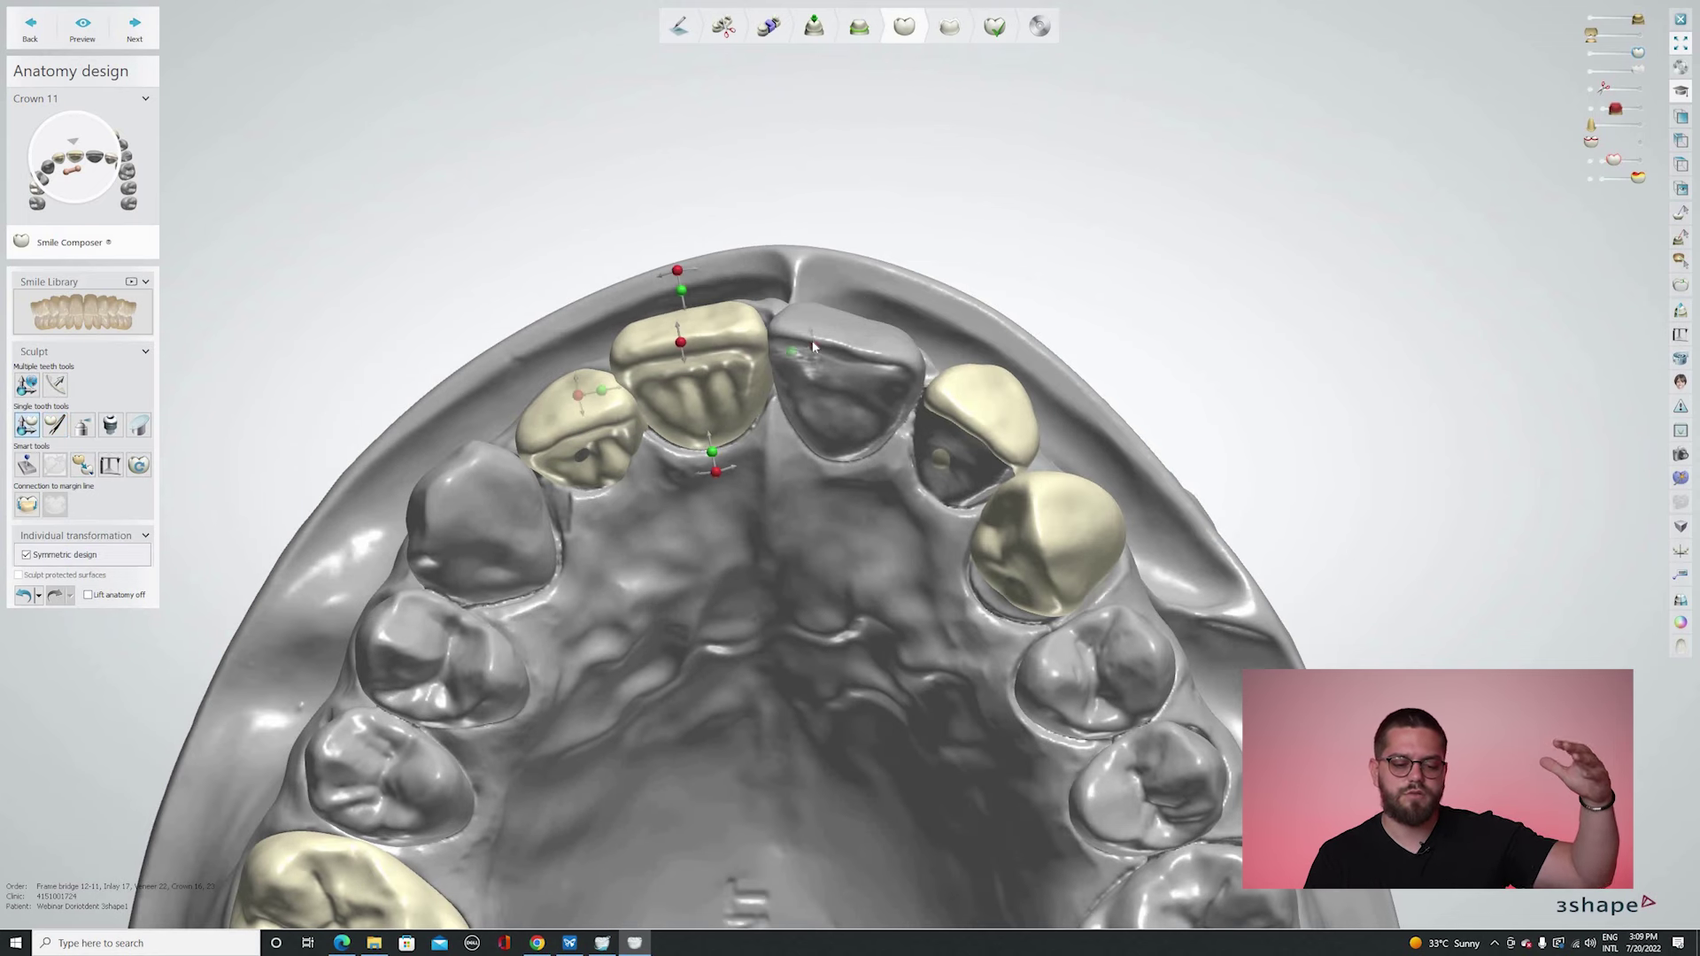
{"action": "left_click_drag", "start_coordinate": [793, 353], "coordinate": [793, 347]}
{"action": "left_click_drag", "start_coordinate": [721, 402], "coordinate": [719, 399]}
Reposition crown 11 from the front and compare its incisal edge with the adjacent central incisor.
{"action": "scroll", "coordinate": [799, 598], "scroll_direction": "down", "scroll_amount": 5}
{"action": "right_click_drag", "start_coordinate": [799, 599], "coordinate": [711, 354]}
{"action": "scroll", "coordinate": [712, 354], "scroll_direction": "up", "scroll_amount": 3}
{"action": "mouse_move", "coordinate": [708, 452]}
{"action": "left_click_drag", "start_coordinate": [703, 471], "coordinate": [777, 654]}
{"action": "scroll", "coordinate": [777, 653], "scroll_direction": "down", "scroll_amount": 3}
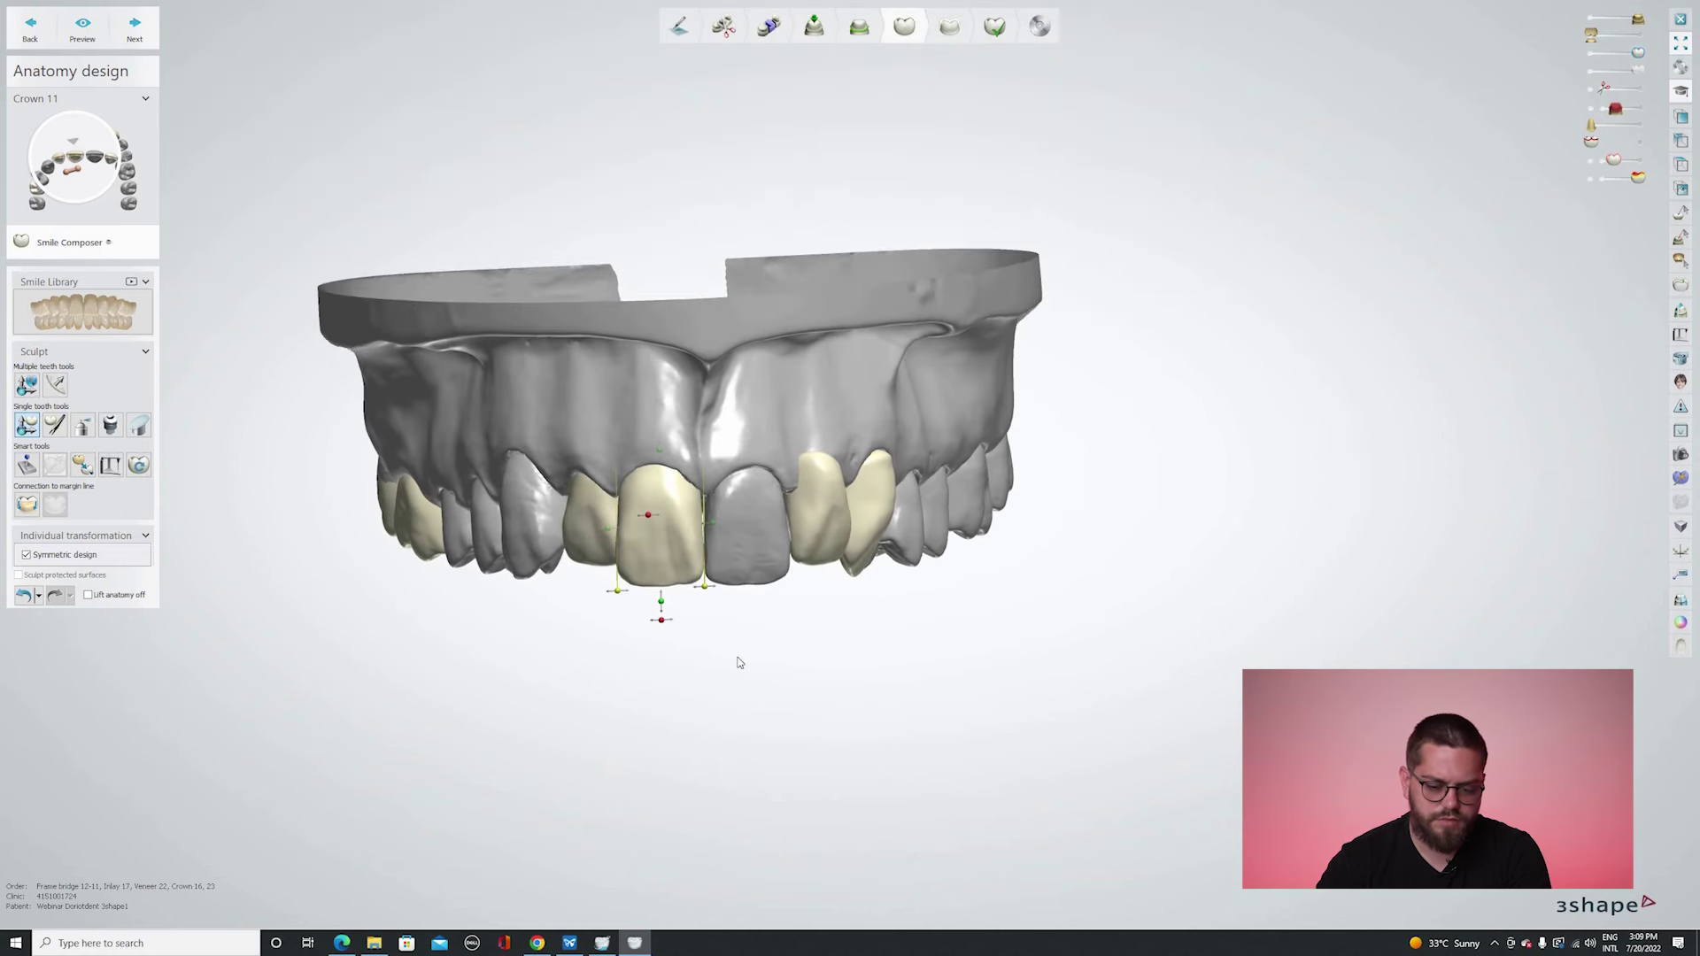
{"action": "scroll", "coordinate": [717, 655], "scroll_direction": "up", "scroll_amount": 2}
{"action": "right_click_drag", "start_coordinate": [740, 642], "coordinate": [748, 662]}
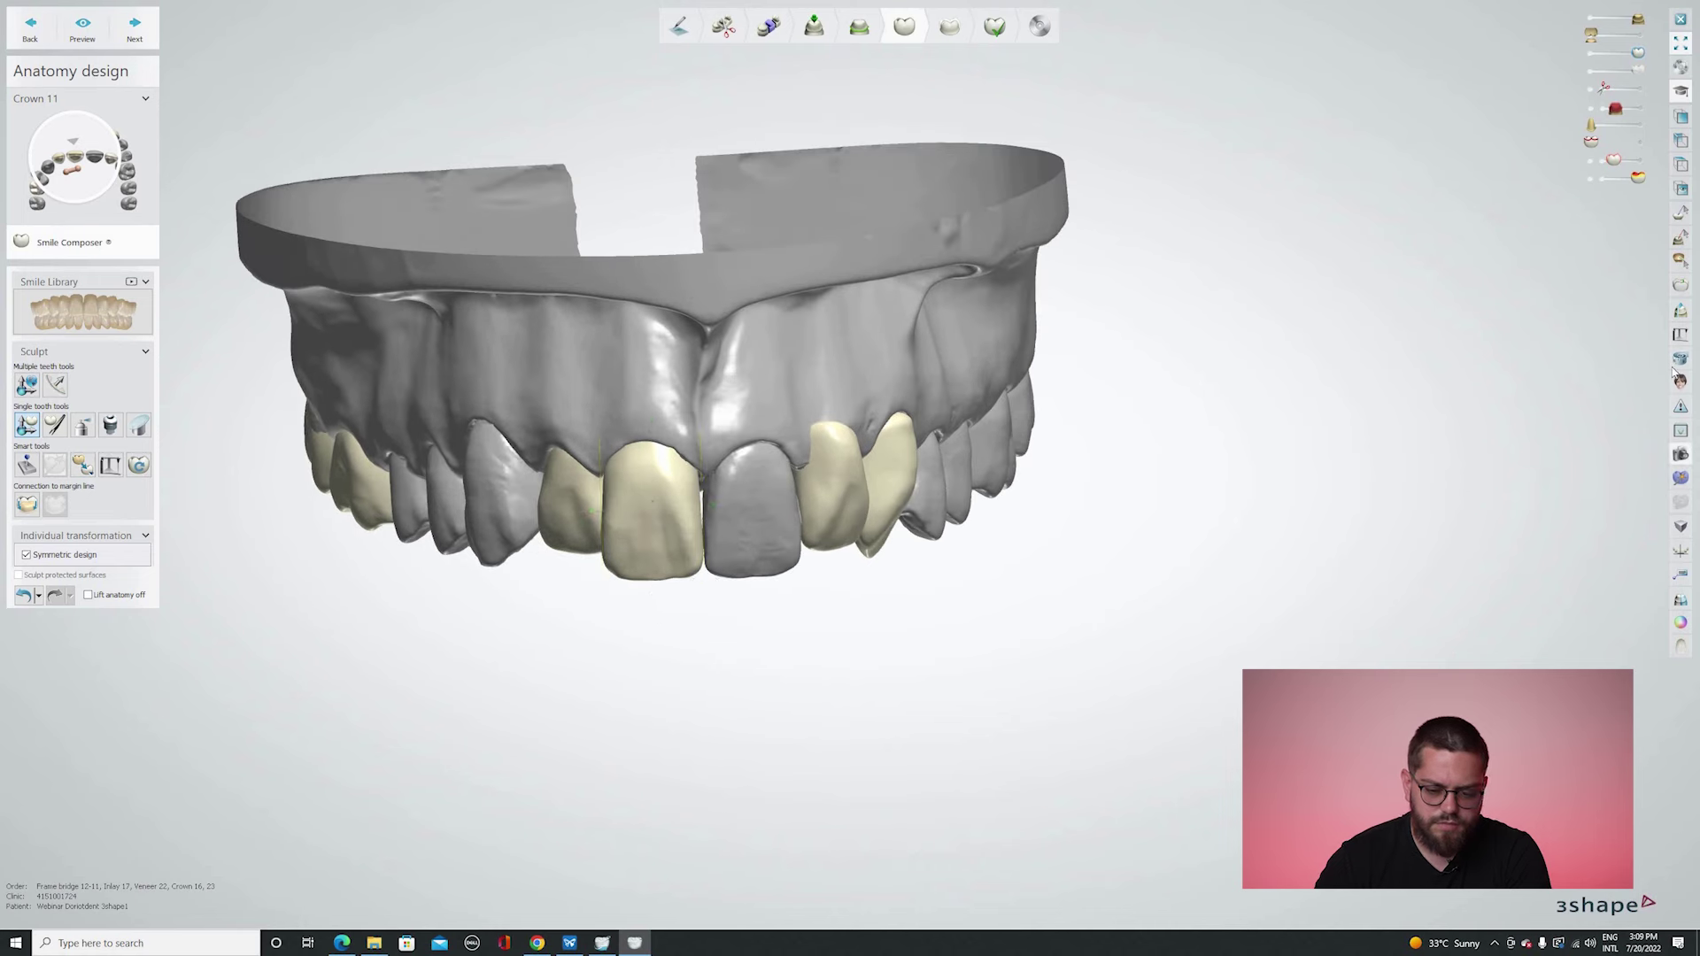
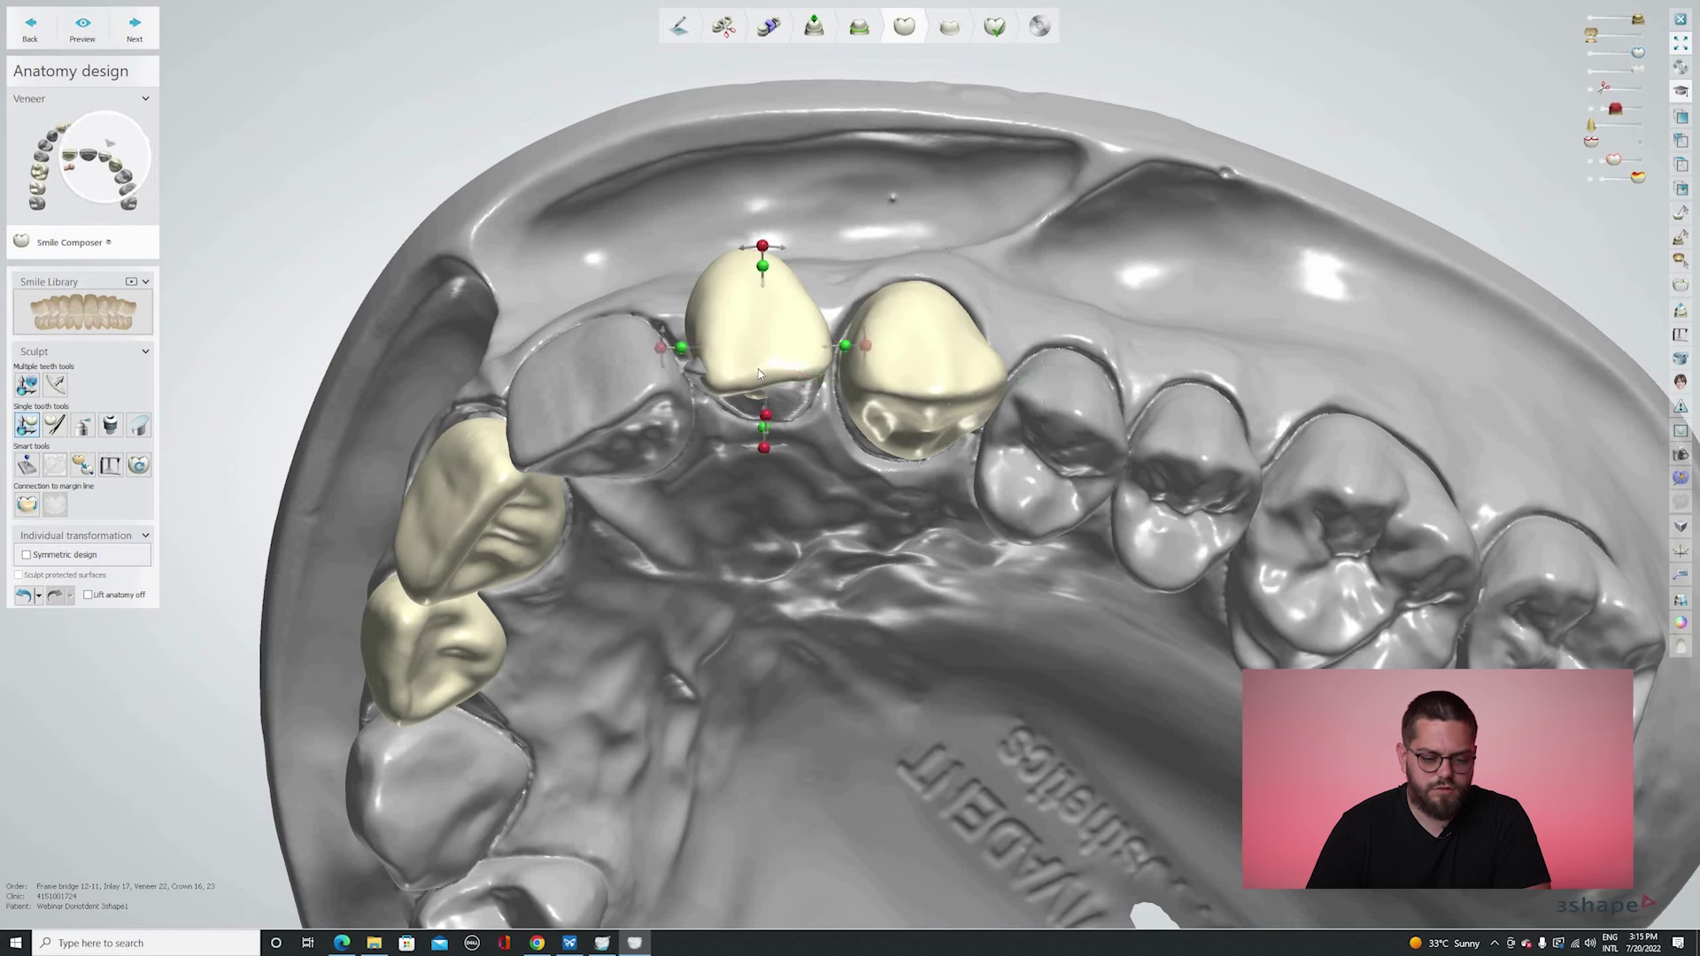
Shift and tilt veneer 22 over its preparation between the central incisor and crown 23.
{"action": "mouse_move", "coordinate": [794, 416]}
{"action": "left_mouse_down"}
{"action": "mouse_move", "coordinate": [767, 453]}
{"action": "mouse_move", "coordinate": [768, 423]}
{"action": "left_mouse_up"}
{"action": "right_click_drag", "start_coordinate": [769, 423], "coordinate": [767, 459]}
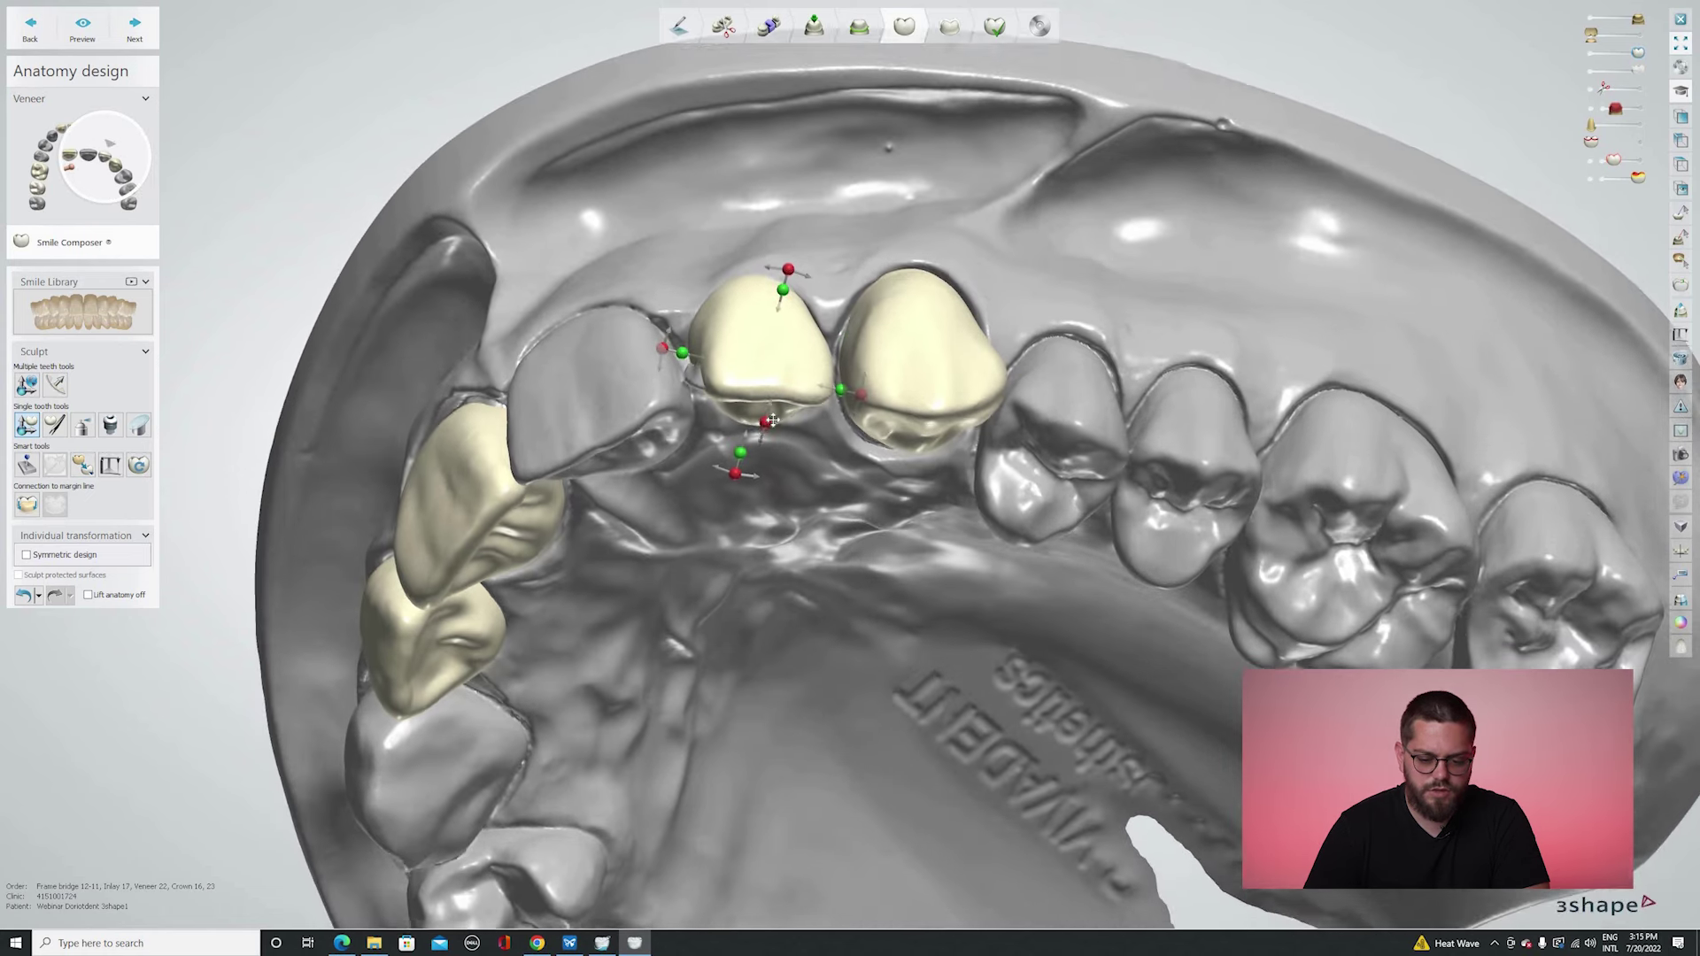
{"action": "left_click_drag", "start_coordinate": [764, 374], "coordinate": [759, 360]}
{"action": "right_click_drag", "start_coordinate": [760, 360], "coordinate": [746, 552]}
{"action": "left_click_drag", "start_coordinate": [773, 538], "coordinate": [740, 538]}
Correct the rotation and buccopalatal position of veneer 22 from the occlusal side.
{"action": "left_click_drag", "start_coordinate": [815, 378], "coordinate": [769, 438]}
{"action": "right_click_drag", "start_coordinate": [813, 419], "coordinate": [858, 367]}
{"action": "left_click_drag", "start_coordinate": [799, 395], "coordinate": [822, 379]}
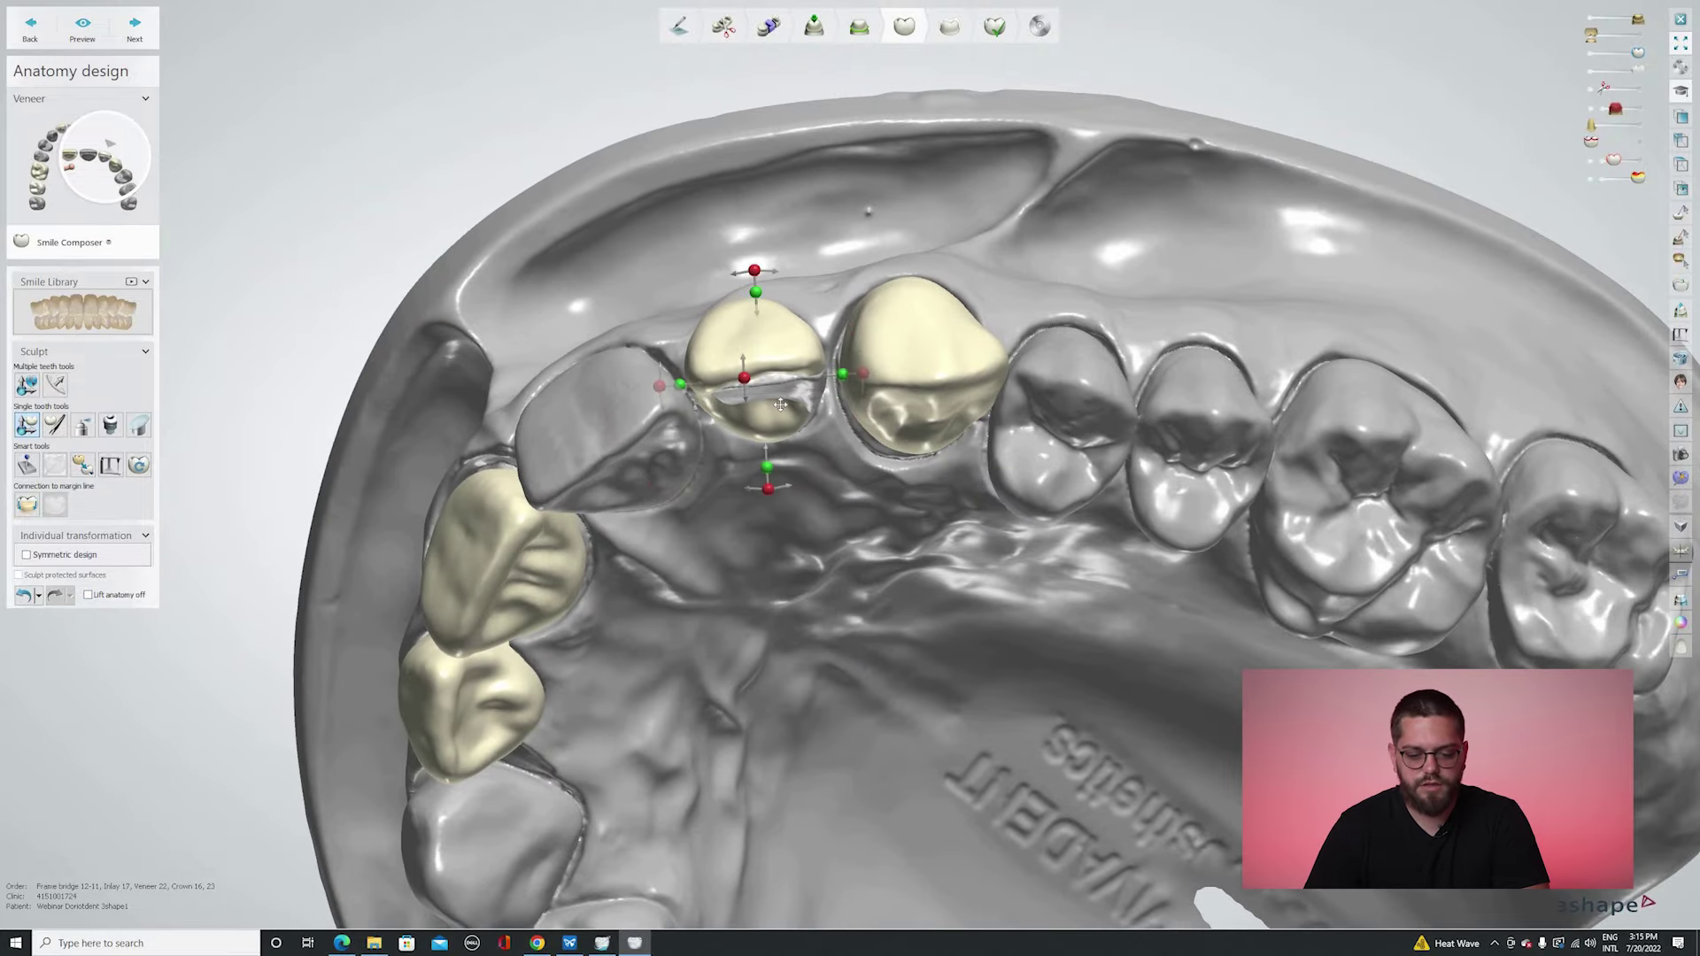
{"action": "mouse_move", "coordinate": [748, 385]}
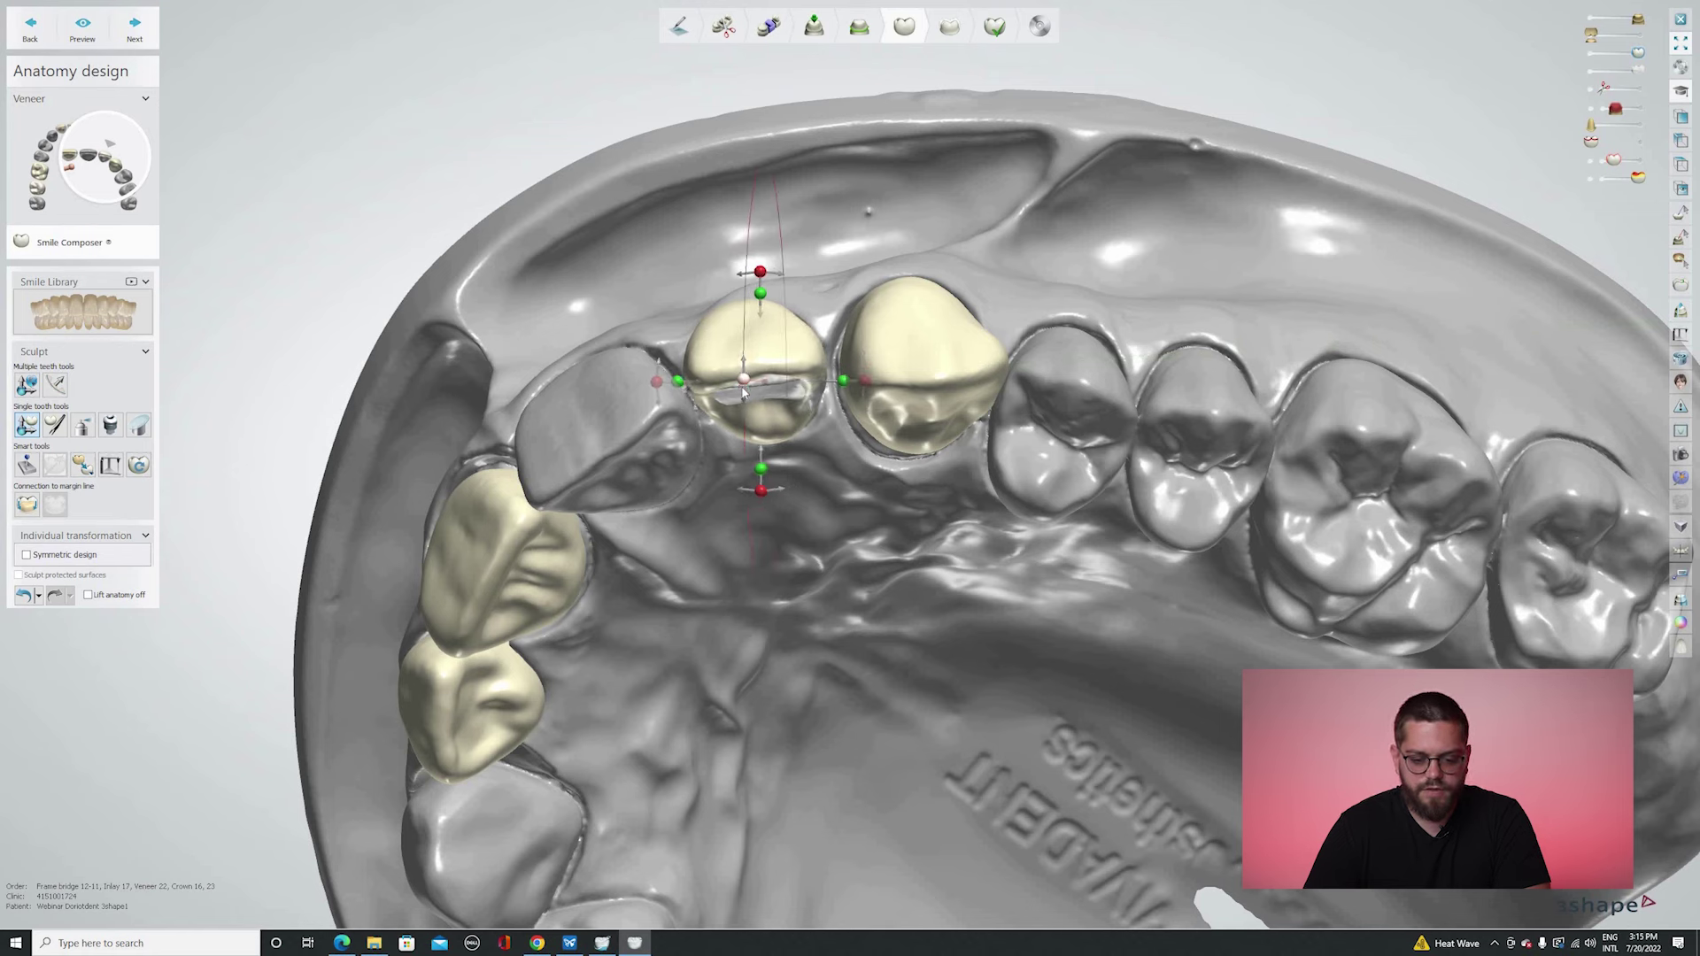
{"action": "left_click_drag", "start_coordinate": [742, 391], "coordinate": [743, 398]}
Fine-position veneer 22 from the front to align its incisal edge and width with the central incisor and crown 23.
{"action": "scroll", "coordinate": [846, 505], "scroll_direction": "down", "scroll_amount": 4}
{"action": "right_click_drag", "start_coordinate": [846, 505], "coordinate": [715, 395]}
{"action": "scroll", "coordinate": [767, 463], "scroll_direction": "up", "scroll_amount": 4}
{"action": "left_click_drag", "start_coordinate": [728, 398], "coordinate": [852, 533]}
{"action": "middle_click_drag", "start_coordinate": [850, 486], "coordinate": [923, 541]}
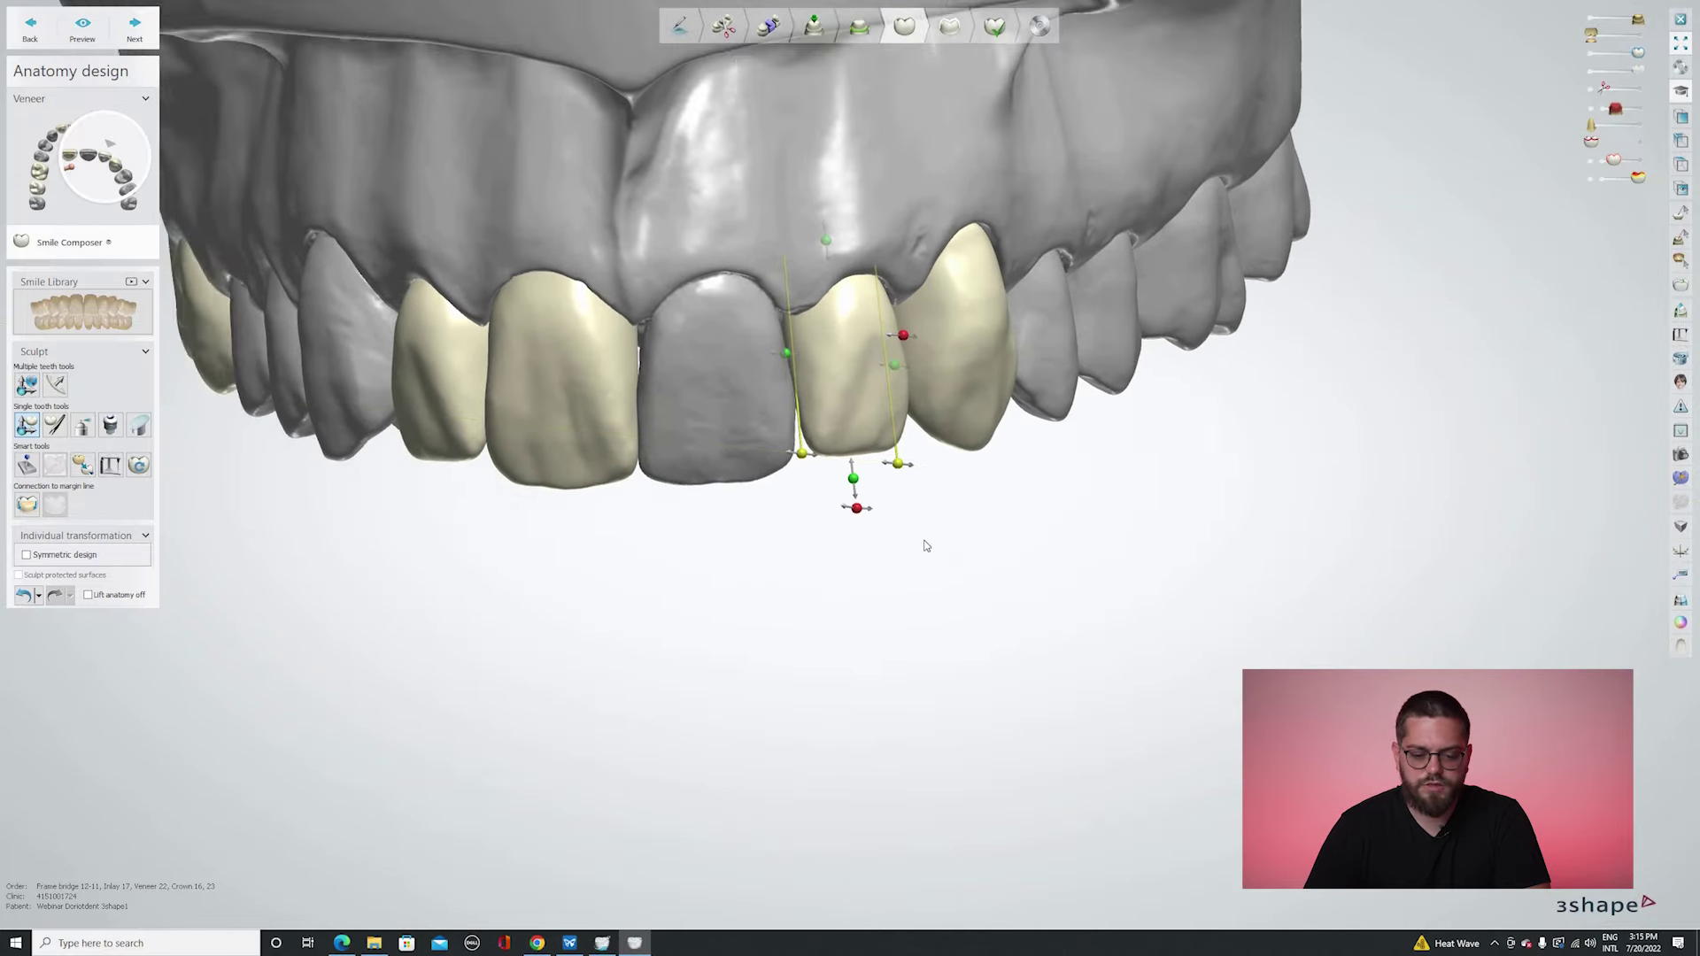
{"action": "scroll", "coordinate": [925, 547], "scroll_direction": "up", "scroll_amount": 2}
{"action": "right_click_drag", "start_coordinate": [944, 606], "coordinate": [929, 441]}
{"action": "left_click_drag", "start_coordinate": [851, 415], "coordinate": [863, 414]}
{"action": "right_click_drag", "start_coordinate": [1071, 551], "coordinate": [1034, 541]}
{"action": "scroll", "coordinate": [1034, 546], "scroll_direction": "down", "scroll_amount": 5}
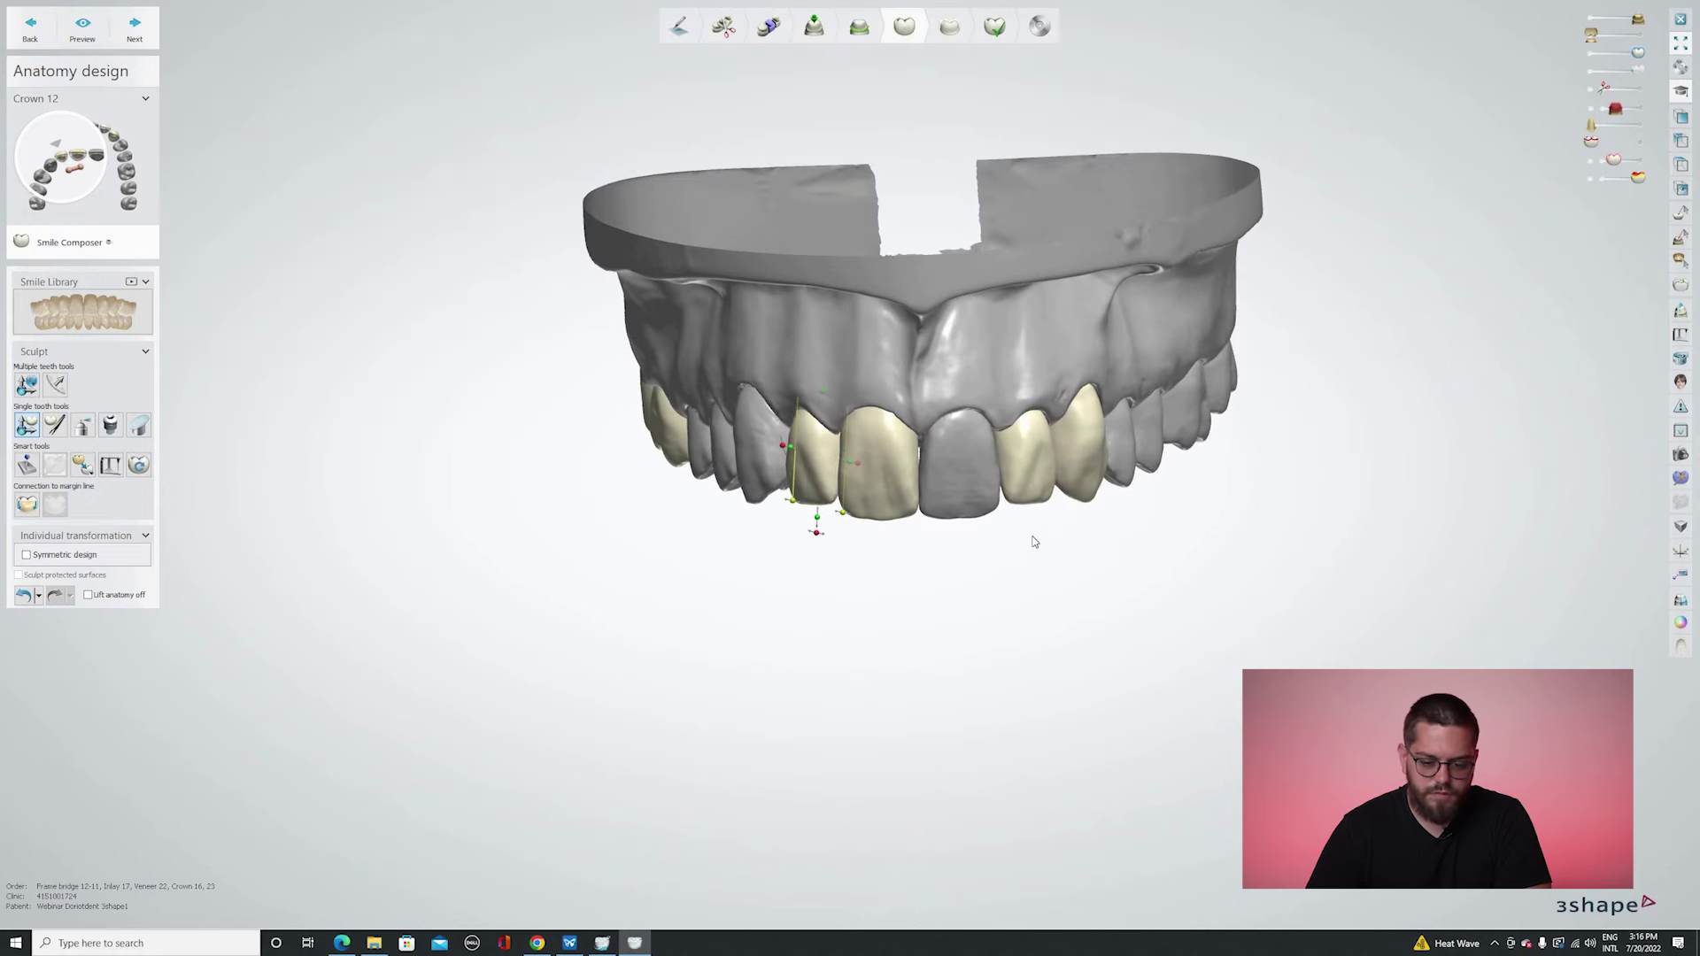
Morph the cervical and proximal contours of veneer 22 to fit its margin and the gap beside the central incisor.
{"action": "scroll", "coordinate": [1033, 542], "scroll_direction": "up", "scroll_amount": 3}
{"action": "left_click", "coordinate": [1027, 424]}
{"action": "right_click_drag", "start_coordinate": [285, 533], "coordinate": [853, 429]}
{"action": "right_click_drag", "start_coordinate": [725, 430], "coordinate": [651, 450]}
{"action": "scroll", "coordinate": [750, 436], "scroll_direction": "up", "scroll_amount": 3}
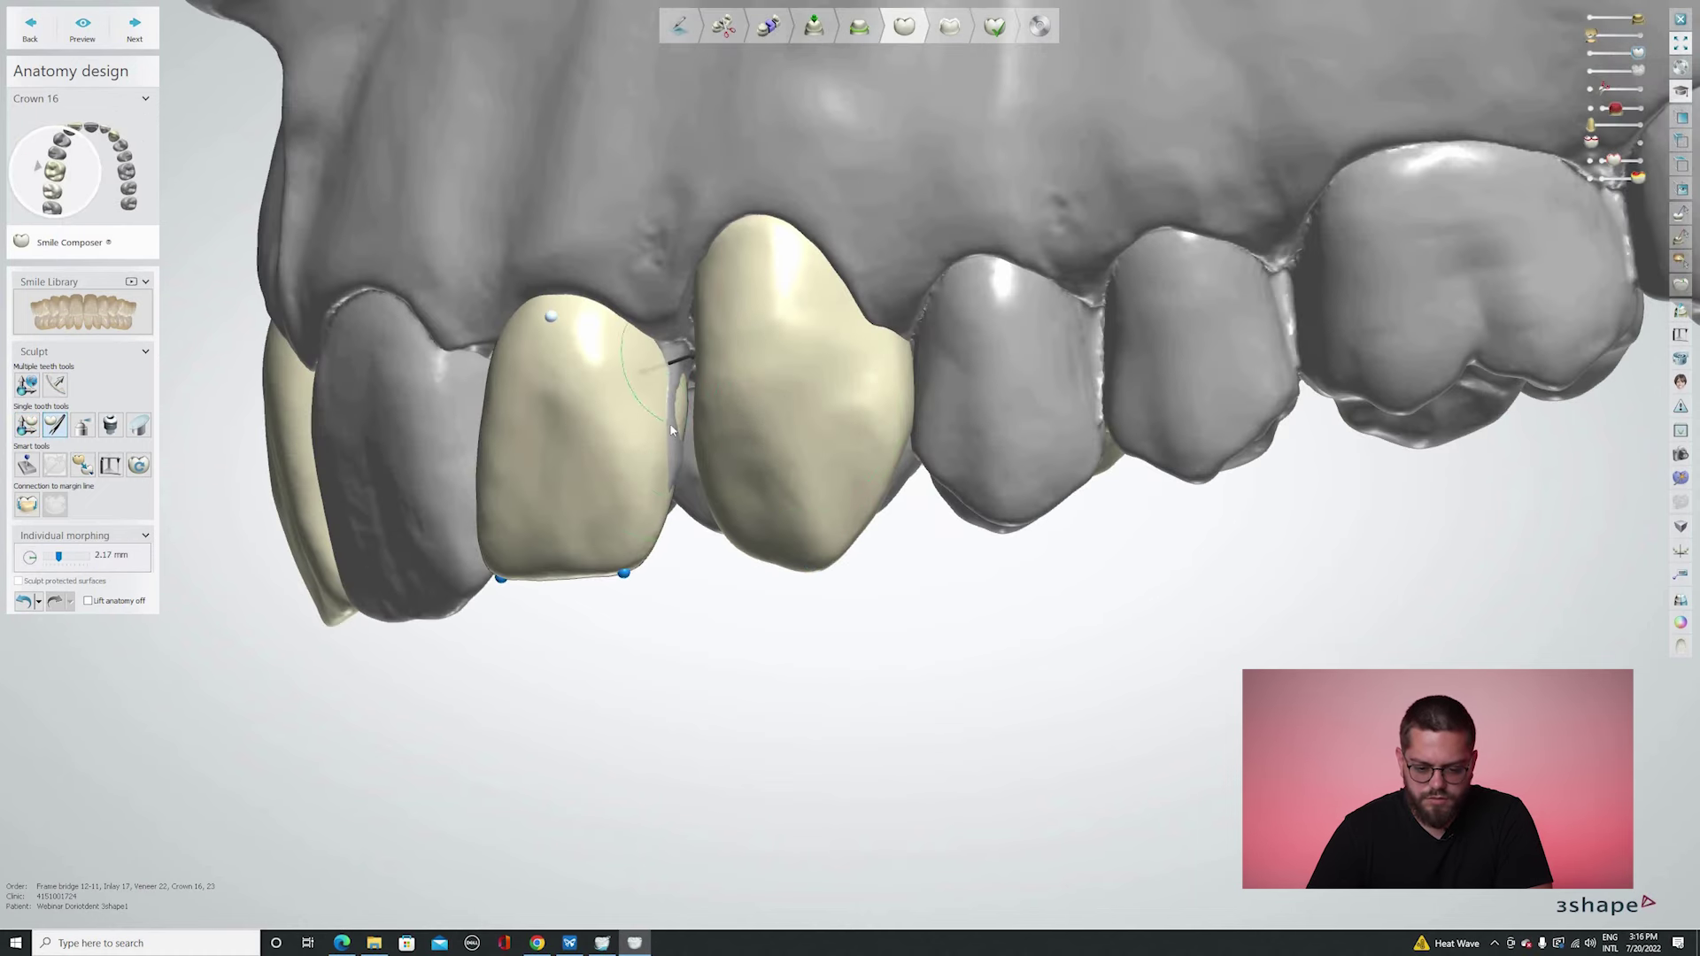
{"action": "right_click_drag", "start_coordinate": [559, 289], "coordinate": [561, 181]}
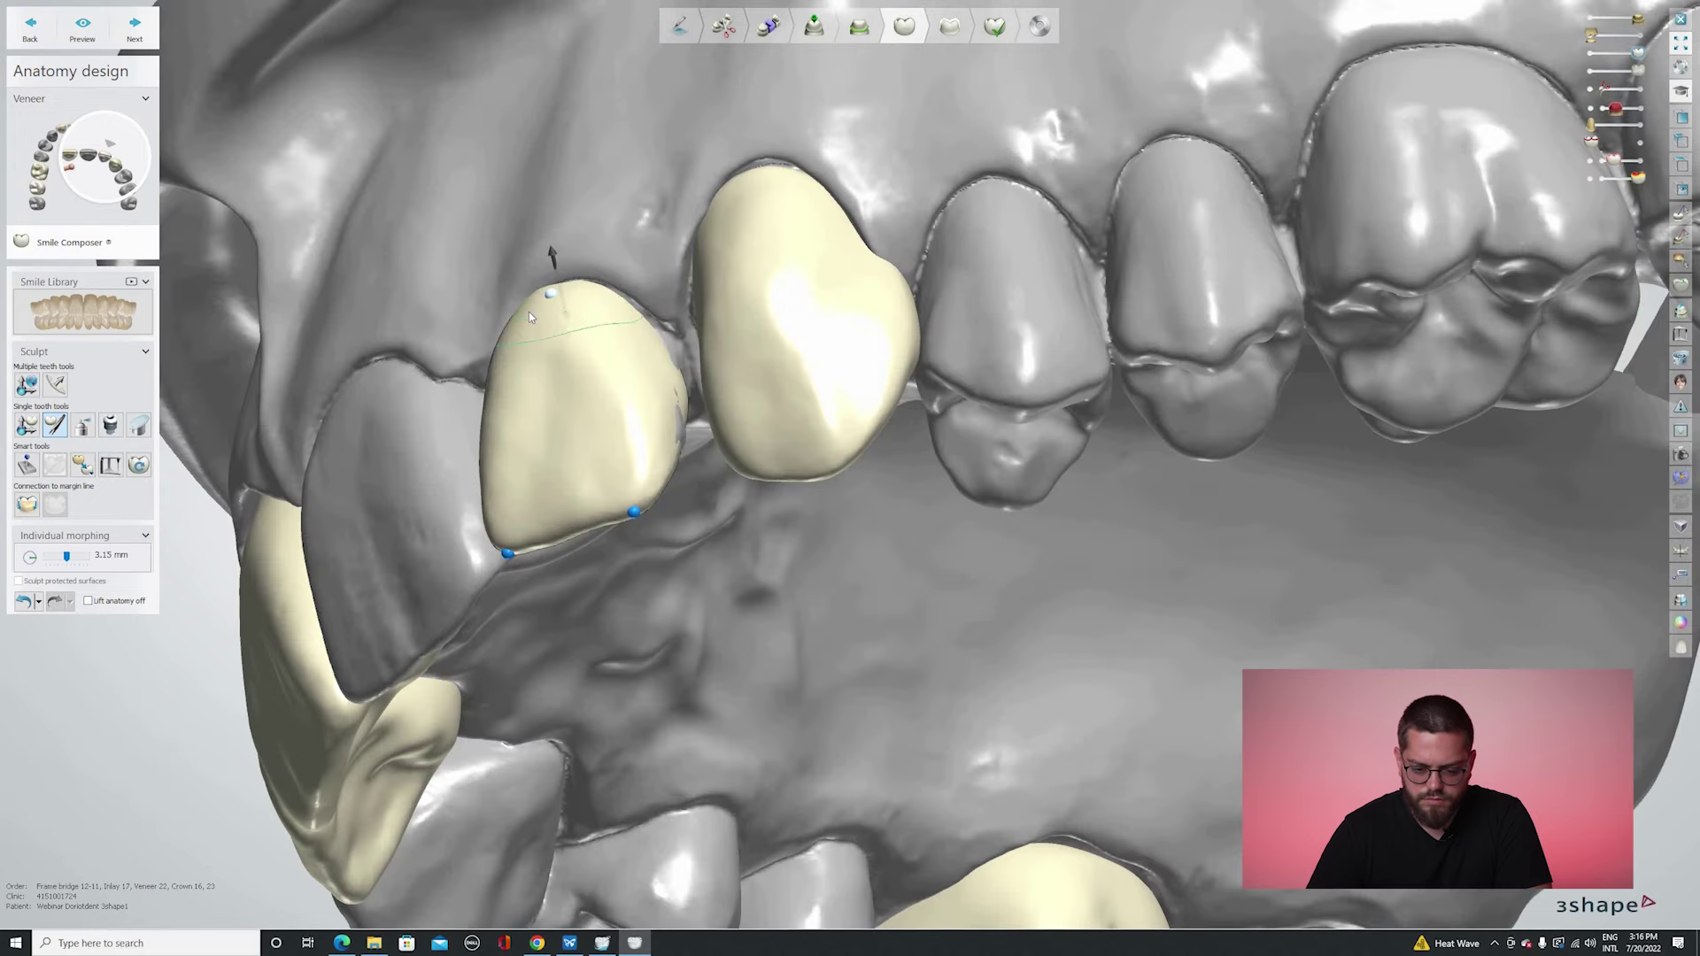
{"action": "right_click_drag", "start_coordinate": [478, 402], "coordinate": [527, 502]}
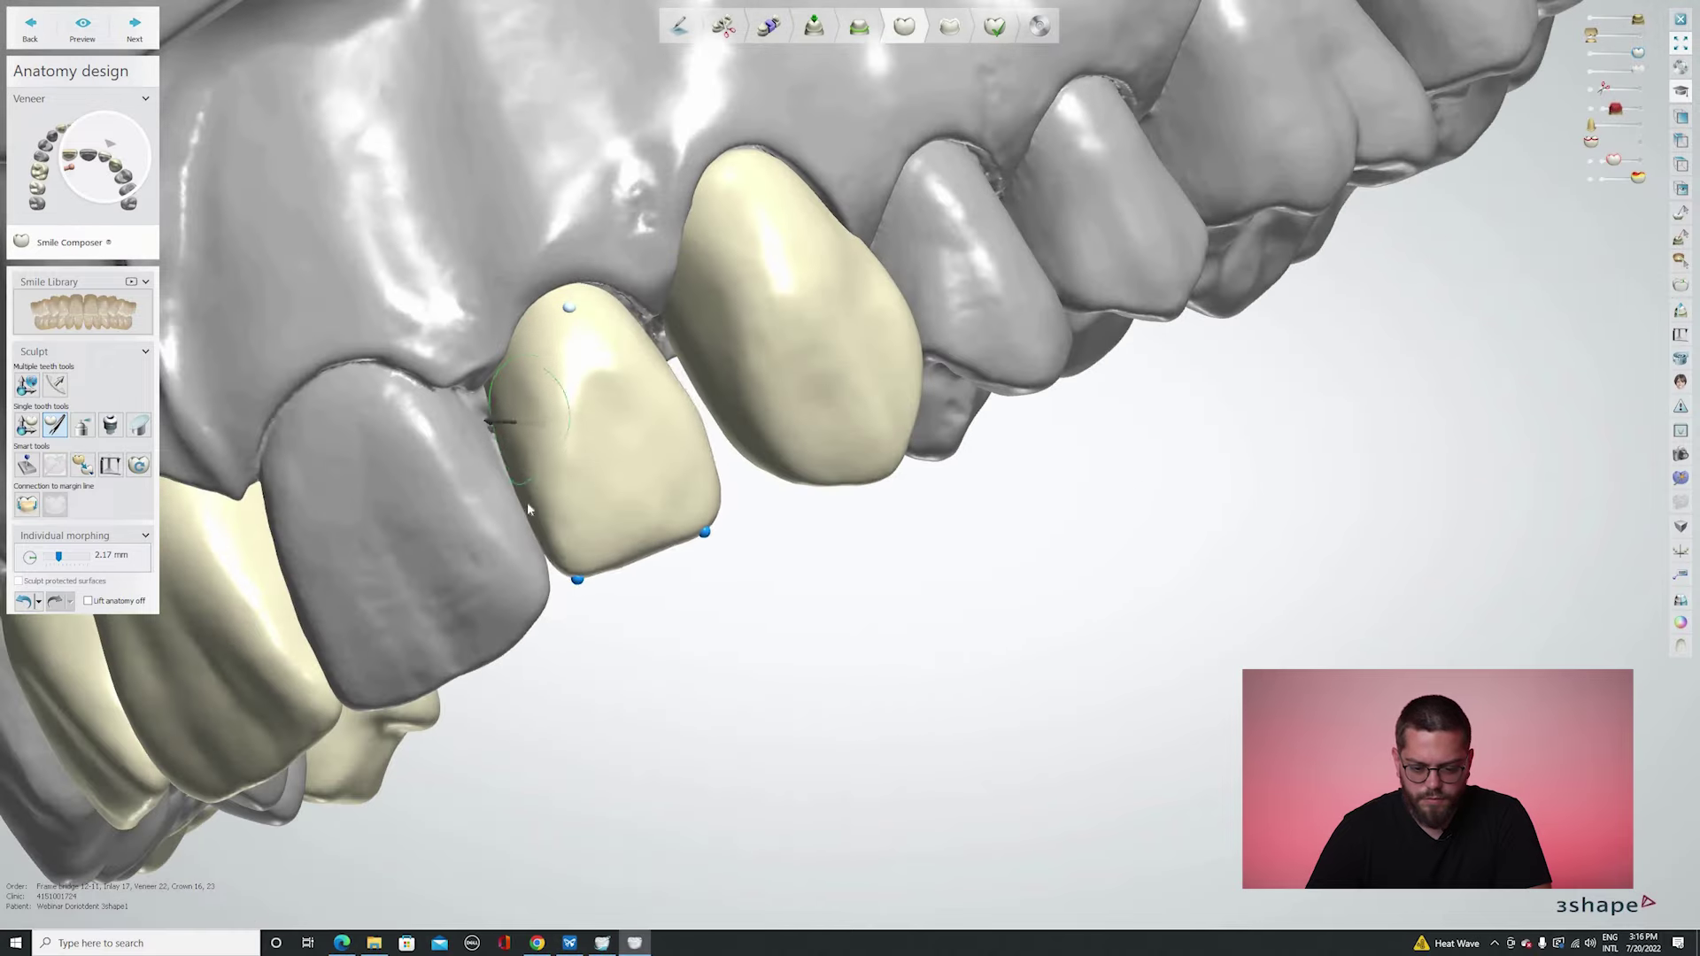
Smooth the proximal surfaces of veneer 22 from the gingival side with the Wax knife.
{"action": "scroll", "coordinate": [717, 448], "scroll_direction": "down", "scroll_amount": 5}
{"action": "left_click", "coordinate": [707, 437]}
{"action": "right_click_drag", "start_coordinate": [706, 437], "coordinate": [95, 426]}
{"action": "scroll", "coordinate": [666, 484], "scroll_direction": "down", "scroll_amount": 5}
{"action": "scroll", "coordinate": [622, 567], "scroll_direction": "up", "scroll_amount": 5}
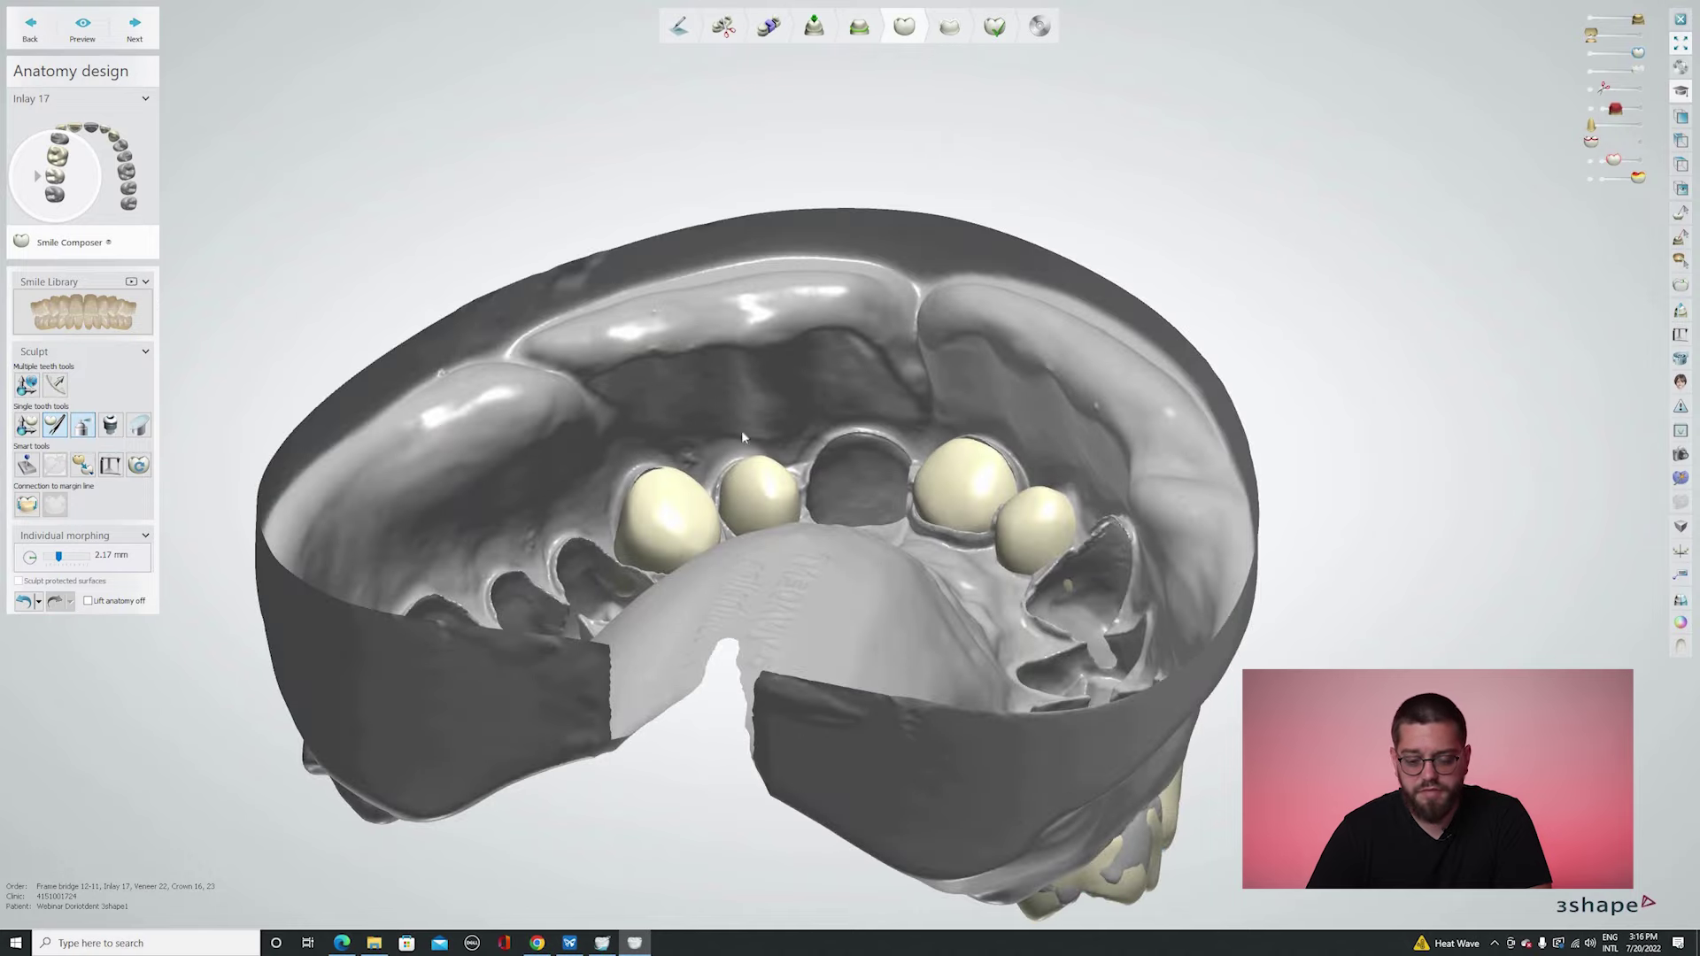
{"action": "right_click_drag", "start_coordinate": [742, 431], "coordinate": [774, 194]}
{"action": "scroll", "coordinate": [805, 344], "scroll_direction": "up", "scroll_amount": 5}
{"action": "right_click_drag", "start_coordinate": [805, 344], "coordinate": [809, 336]}
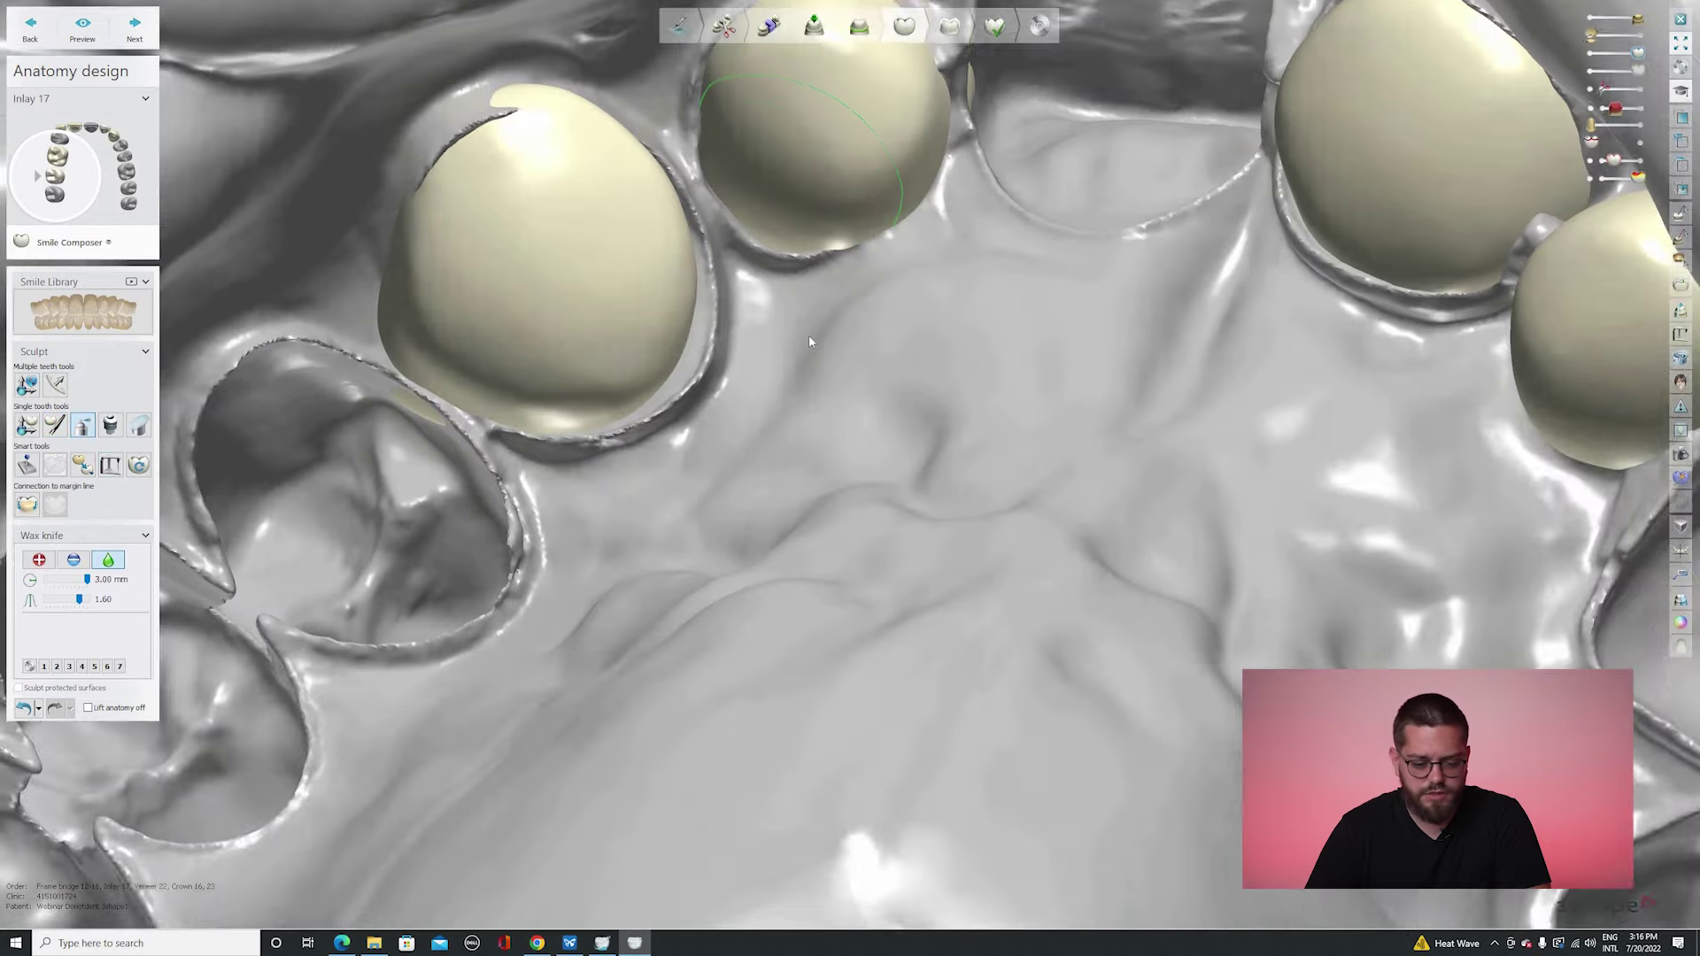
{"action": "middle_click_drag", "start_coordinate": [809, 335], "coordinate": [788, 686]}
{"action": "scroll", "coordinate": [901, 416], "scroll_direction": "up", "scroll_amount": 1}
{"action": "left_click", "coordinate": [901, 416]}
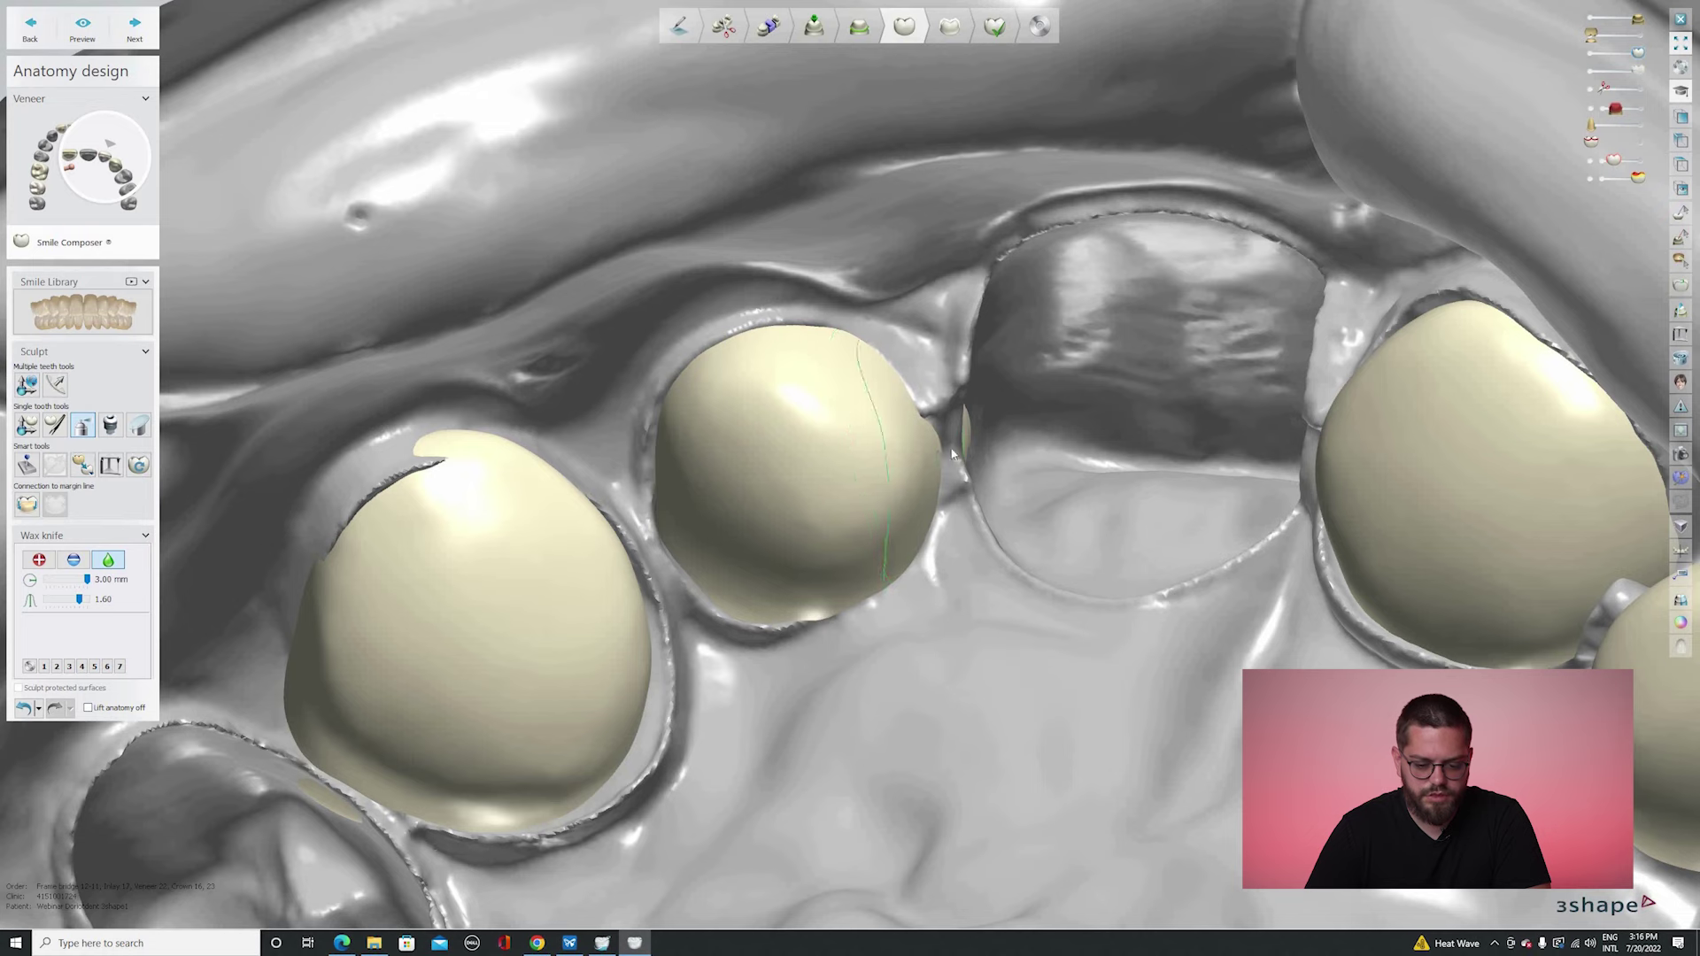
{"action": "right_click_drag", "start_coordinate": [948, 455], "coordinate": [957, 456]}
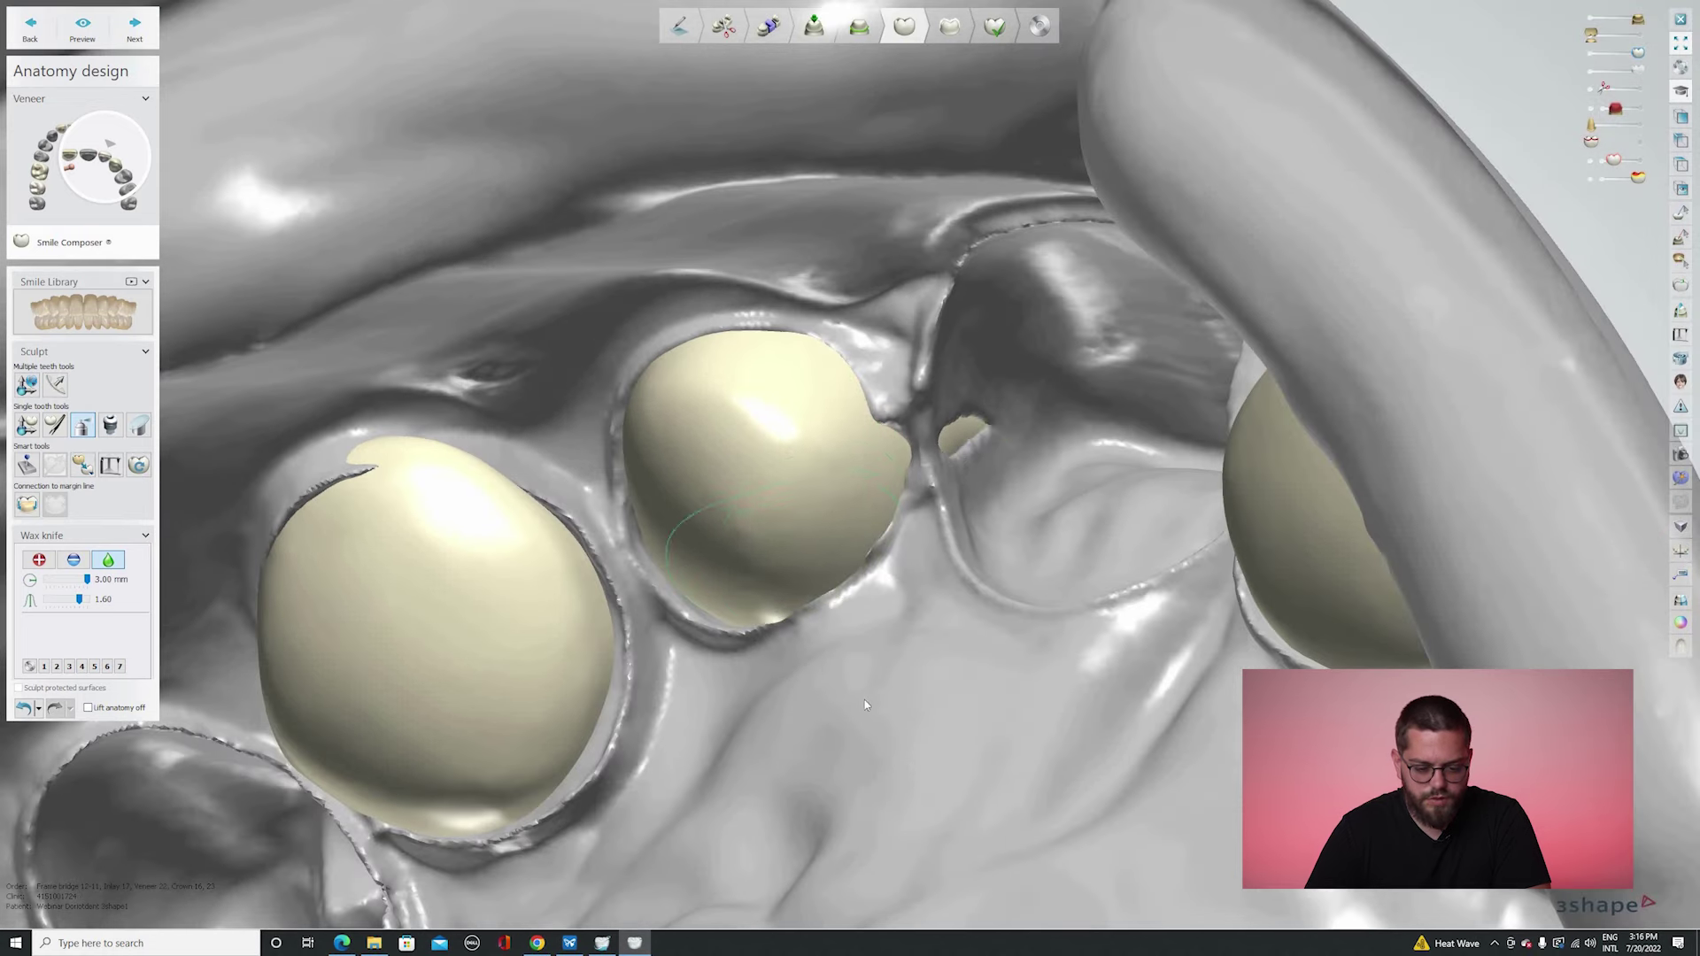
Mirror the scanned canine 13 onto crown 23 using Mirror (Copy) from scan, with one point on each tooth.
{"action": "scroll", "coordinate": [696, 526], "scroll_direction": "down", "scroll_amount": 5}
{"action": "mouse_move", "coordinate": [443, 417]}
{"action": "right_mouse_down"}
{"action": "mouse_move", "coordinate": [873, 758]}
{"action": "mouse_move", "coordinate": [869, 696]}
{"action": "mouse_move", "coordinate": [792, 662]}
{"action": "mouse_move", "coordinate": [795, 595]}
{"action": "mouse_move", "coordinate": [883, 566]}
{"action": "mouse_move", "coordinate": [862, 606]}
{"action": "mouse_move", "coordinate": [761, 566]}
{"action": "mouse_move", "coordinate": [692, 506]}
{"action": "mouse_move", "coordinate": [699, 526]}
{"action": "mouse_move", "coordinate": [538, 467]}
{"action": "mouse_move", "coordinate": [545, 498]}
{"action": "right_mouse_up"}
{"action": "scroll", "coordinate": [545, 497], "scroll_direction": "up", "scroll_amount": 4}
{"action": "scroll", "coordinate": [553, 552], "scroll_direction": "down", "scroll_amount": 4}
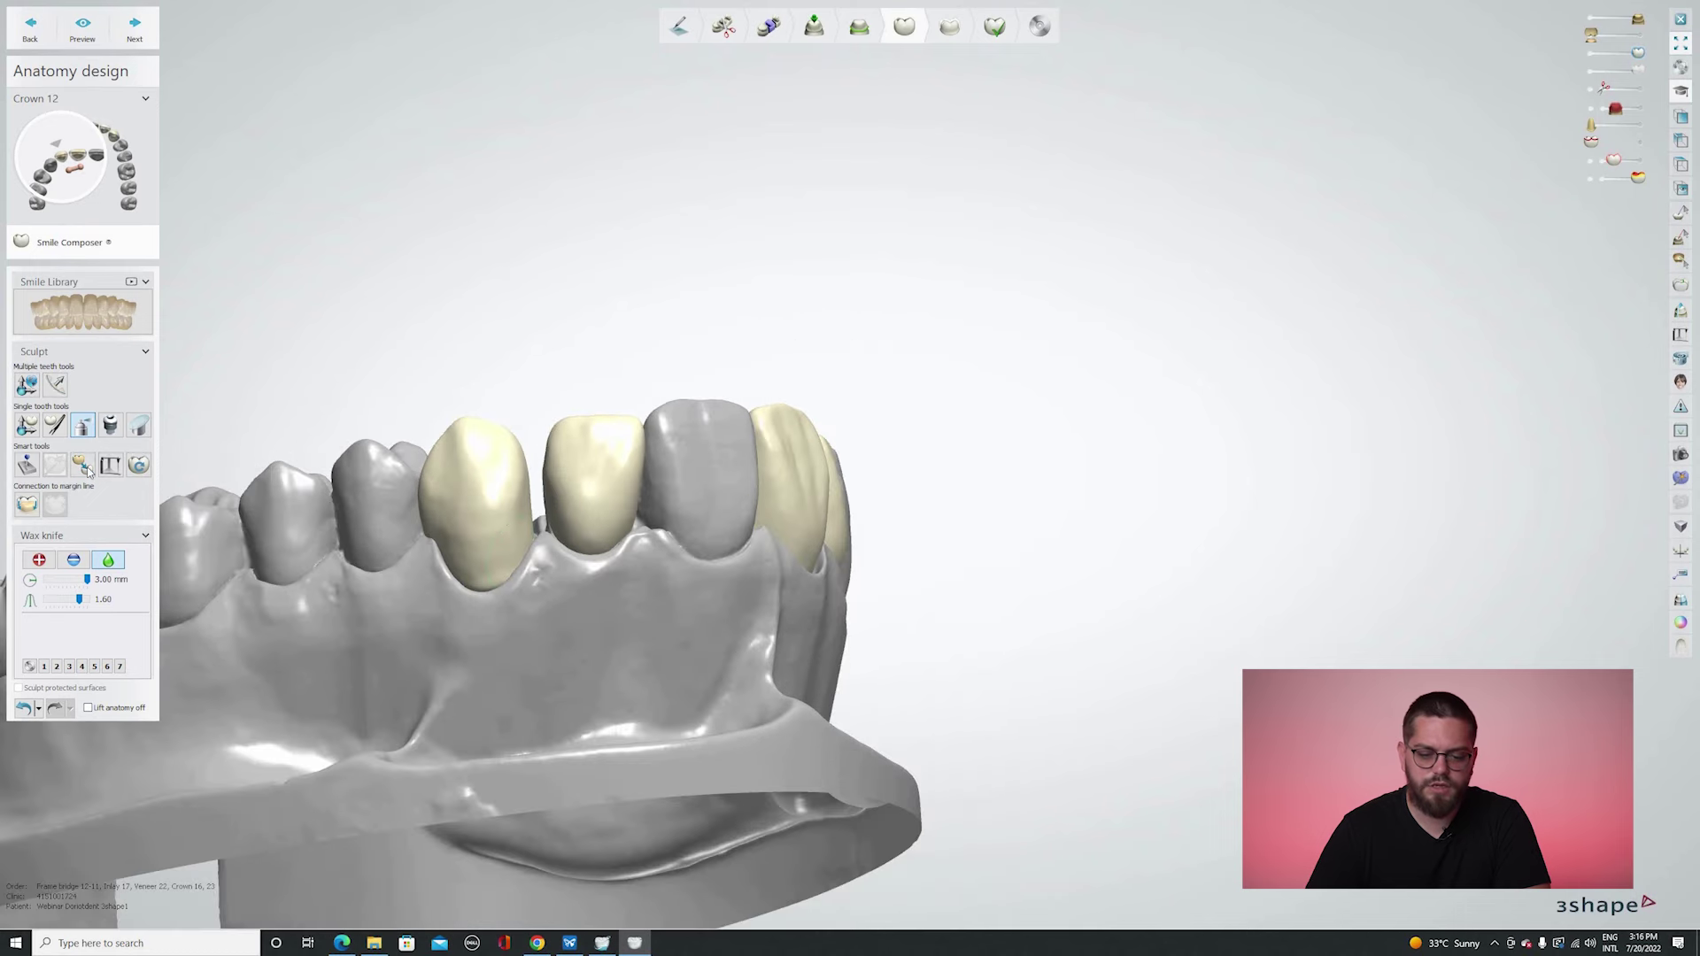
{"action": "left_click", "coordinate": [82, 465]}
{"action": "left_click", "coordinate": [80, 486]}
{"action": "right_click_drag", "start_coordinate": [937, 535], "coordinate": [883, 615]}
{"action": "scroll", "coordinate": [889, 486], "scroll_direction": "down", "scroll_amount": 2}
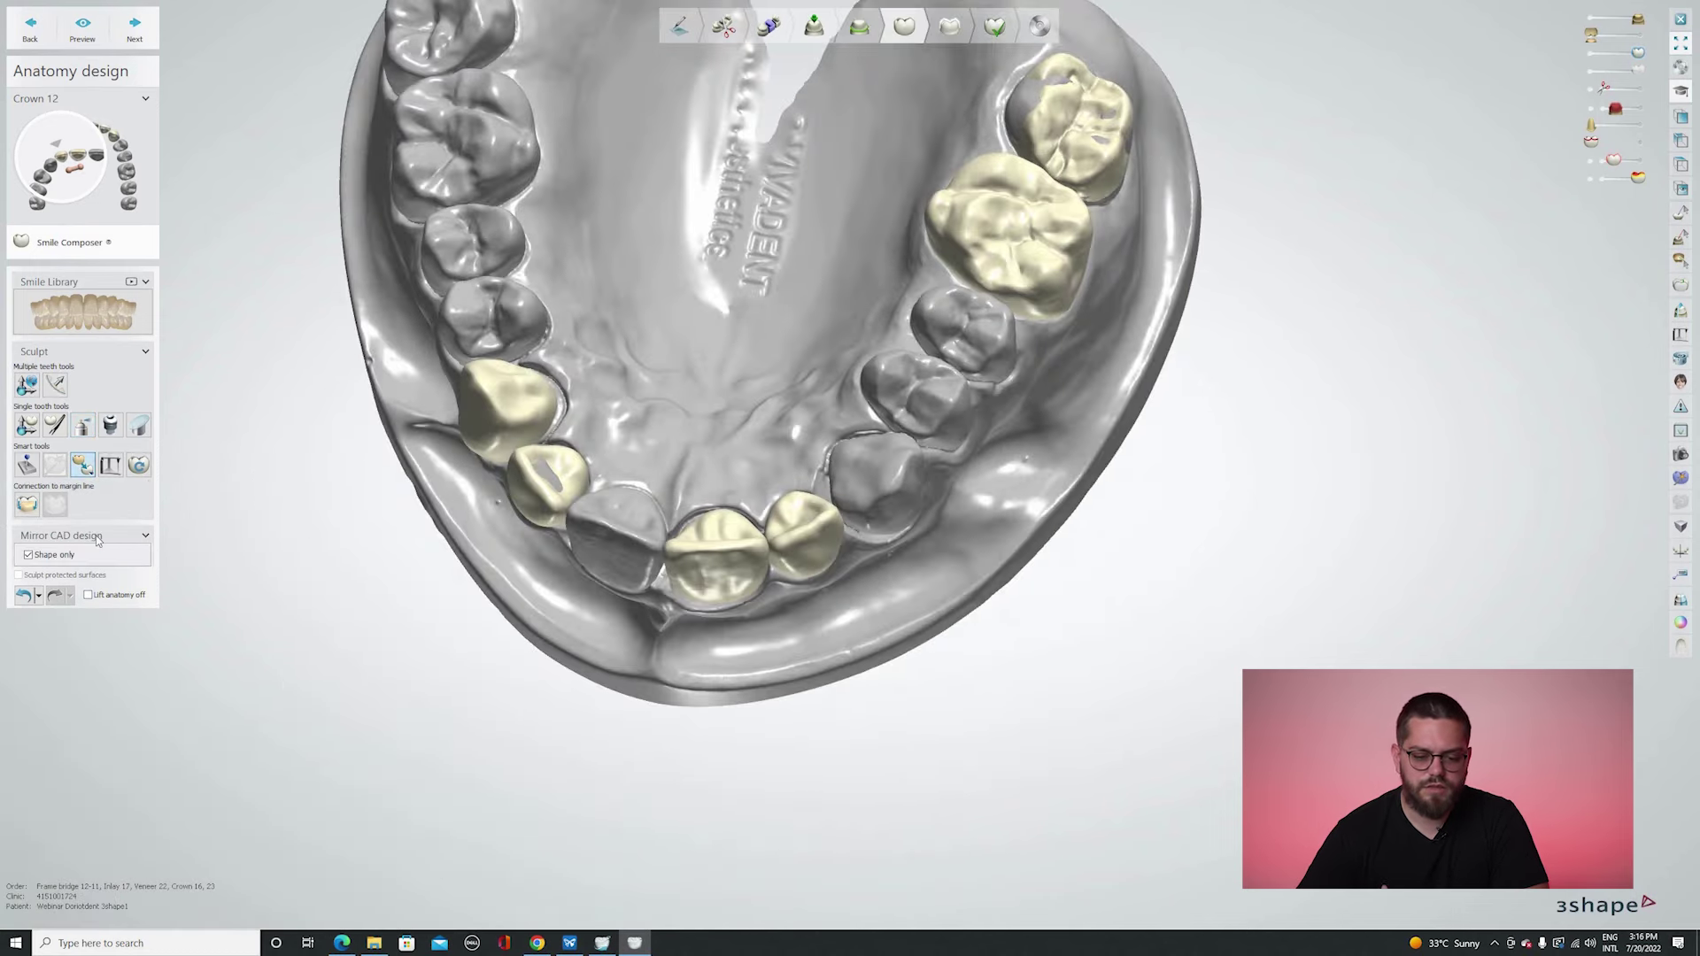
{"action": "left_click", "coordinate": [92, 465]}
{"action": "left_click", "coordinate": [97, 534]}
{"action": "left_click", "coordinate": [510, 394]}
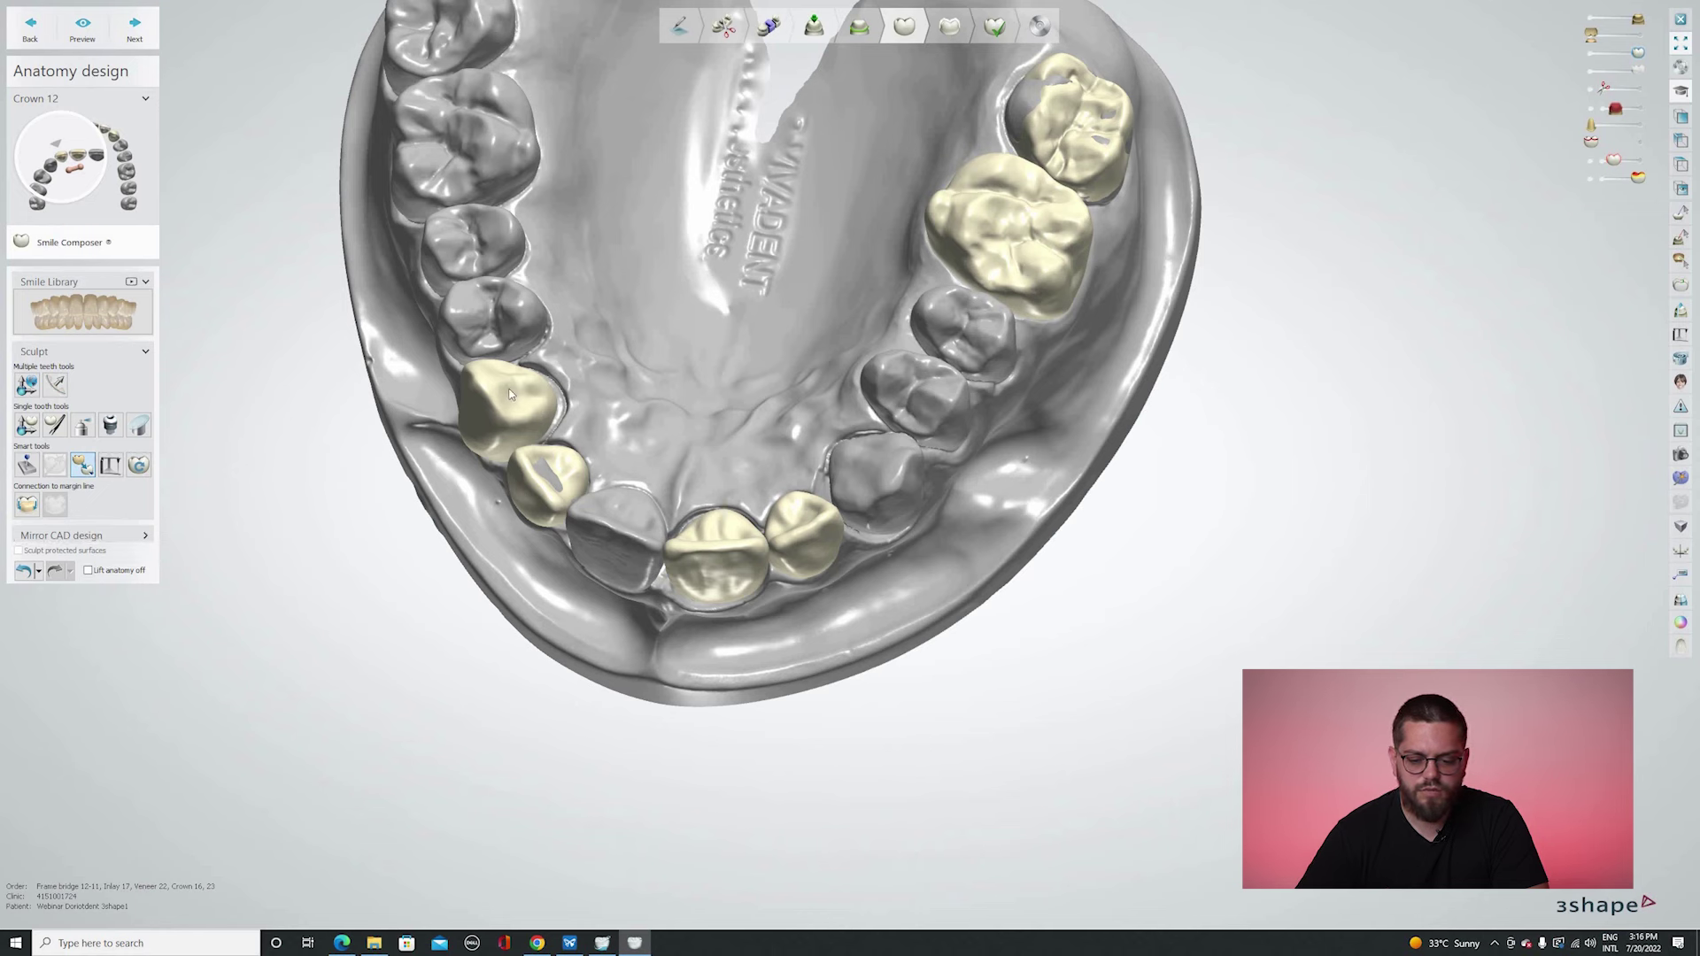
{"action": "left_click", "coordinate": [889, 486]}
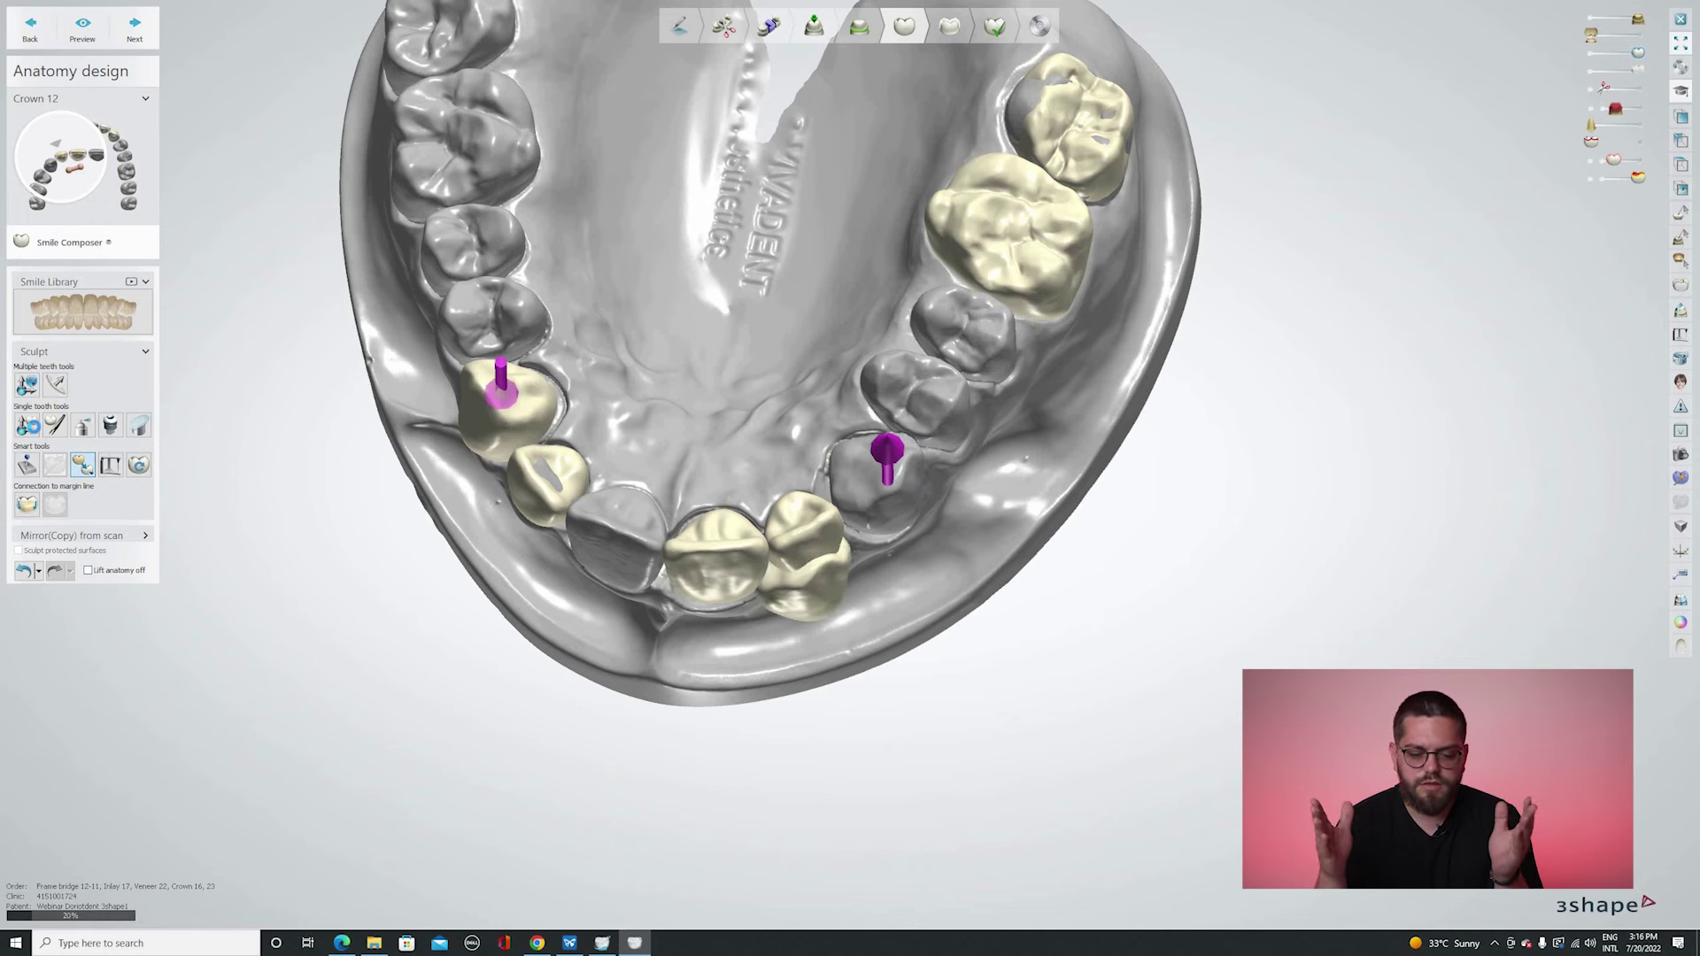
Move the mirrored canine shape of crown 23 into place over its preparation with Individual transformation.
{"action": "left_click", "coordinate": [31, 431]}
{"action": "right_click_drag", "start_coordinate": [1153, 470], "coordinate": [1071, 321]}
{"action": "scroll", "coordinate": [1071, 320], "scroll_direction": "up", "scroll_amount": 5}
{"action": "left_click", "coordinate": [1073, 321]}
{"action": "left_click_drag", "start_coordinate": [1077, 294], "coordinate": [1065, 412]}
{"action": "right_click_drag", "start_coordinate": [1066, 412], "coordinate": [1033, 470]}
{"action": "scroll", "coordinate": [1030, 460], "scroll_direction": "up", "scroll_amount": 3}
Fine-tune the rotation and buccopalatal position of crown 23, and adjust its incisal length from the front.
{"action": "left_click_drag", "start_coordinate": [1031, 459], "coordinate": [1032, 475]}
{"action": "mouse_move", "coordinate": [1013, 480]}
{"action": "right_mouse_down"}
{"action": "mouse_move", "coordinate": [1021, 508]}
{"action": "mouse_move", "coordinate": [987, 476]}
{"action": "right_mouse_up"}
{"action": "scroll", "coordinate": [989, 485], "scroll_direction": "up", "scroll_amount": 2}
{"action": "right_click_drag", "start_coordinate": [953, 364], "coordinate": [964, 331]}
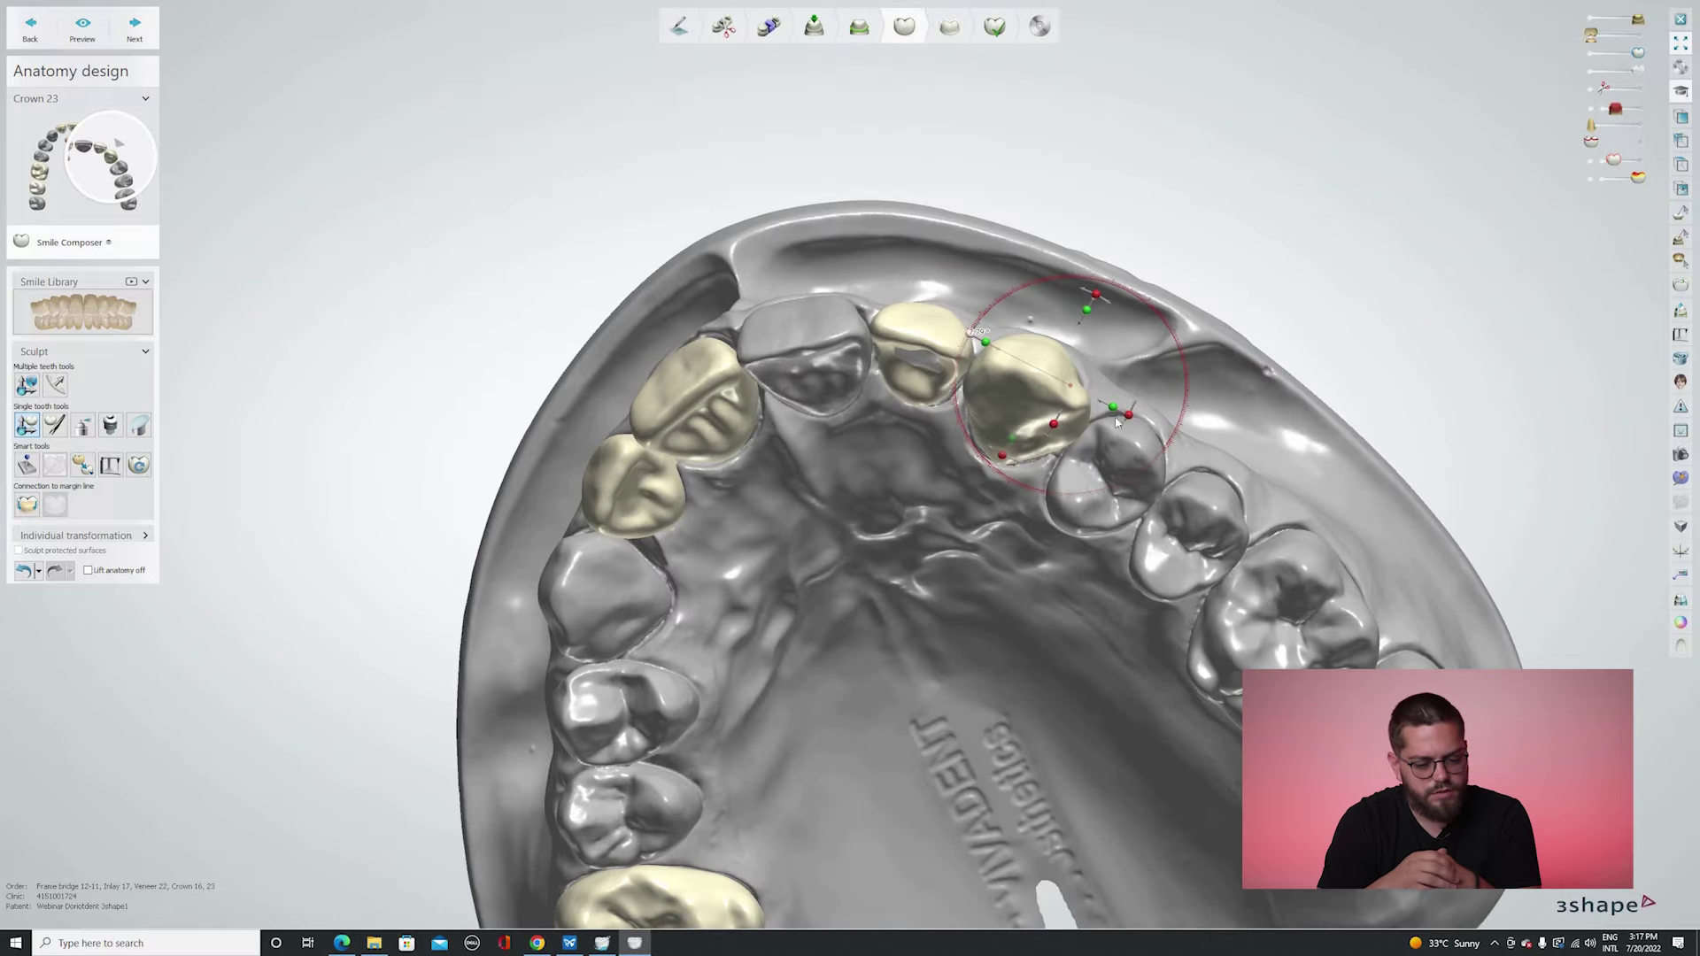
{"action": "left_click_drag", "start_coordinate": [1112, 407], "coordinate": [1110, 406]}
{"action": "mouse_move", "coordinate": [1022, 476]}
{"action": "right_mouse_down"}
{"action": "mouse_move", "coordinate": [1065, 551]}
{"action": "mouse_move", "coordinate": [1038, 480]}
{"action": "right_mouse_up"}
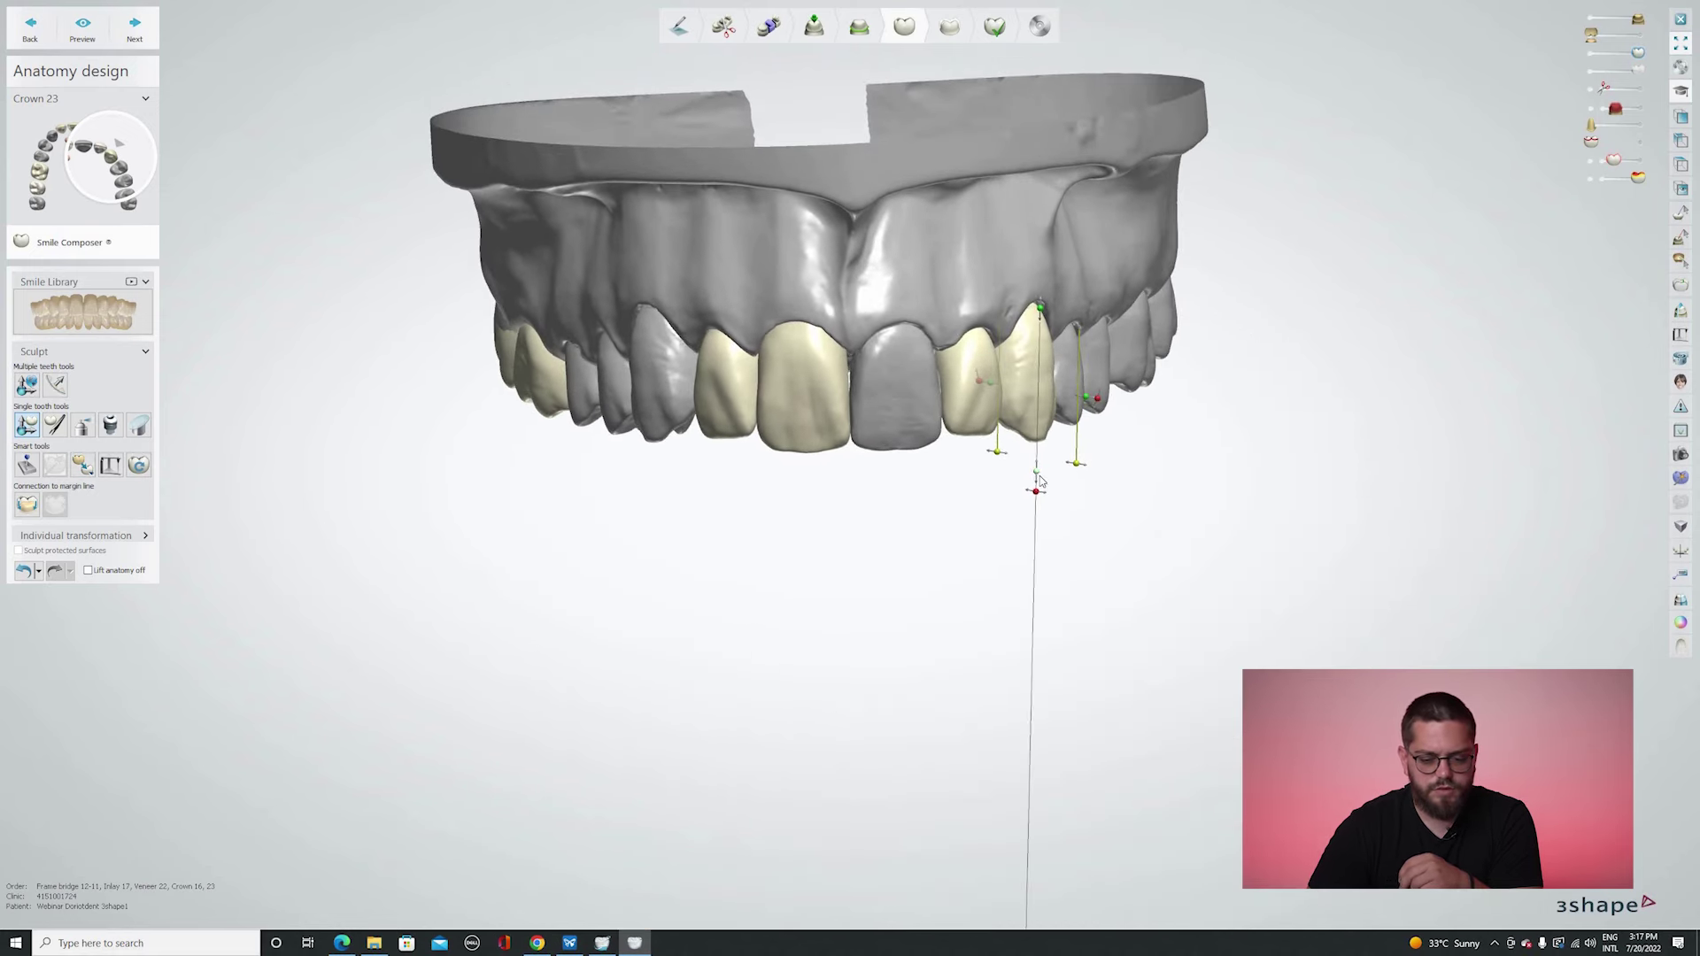
{"action": "left_click_drag", "start_coordinate": [1037, 473], "coordinate": [1037, 474]}
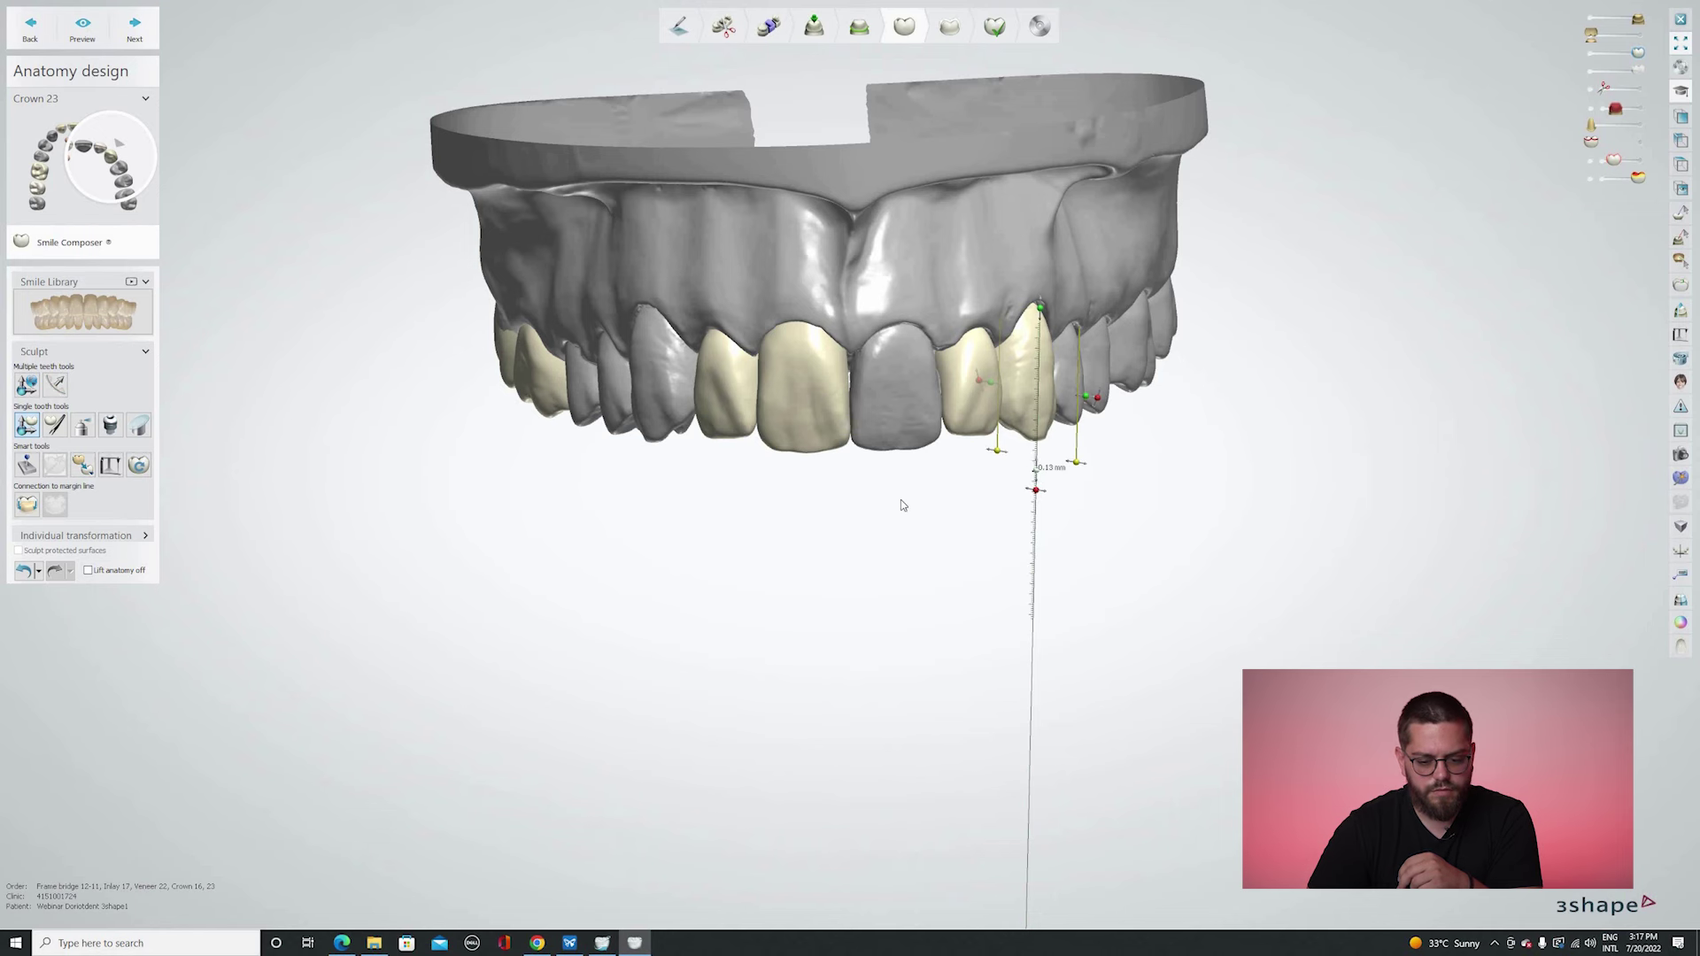
Morph the contours of crown 23 to harmonise its shape with veneer 22 and the first premolar.
{"action": "scroll", "coordinate": [994, 470], "scroll_direction": "down", "scroll_amount": 3}
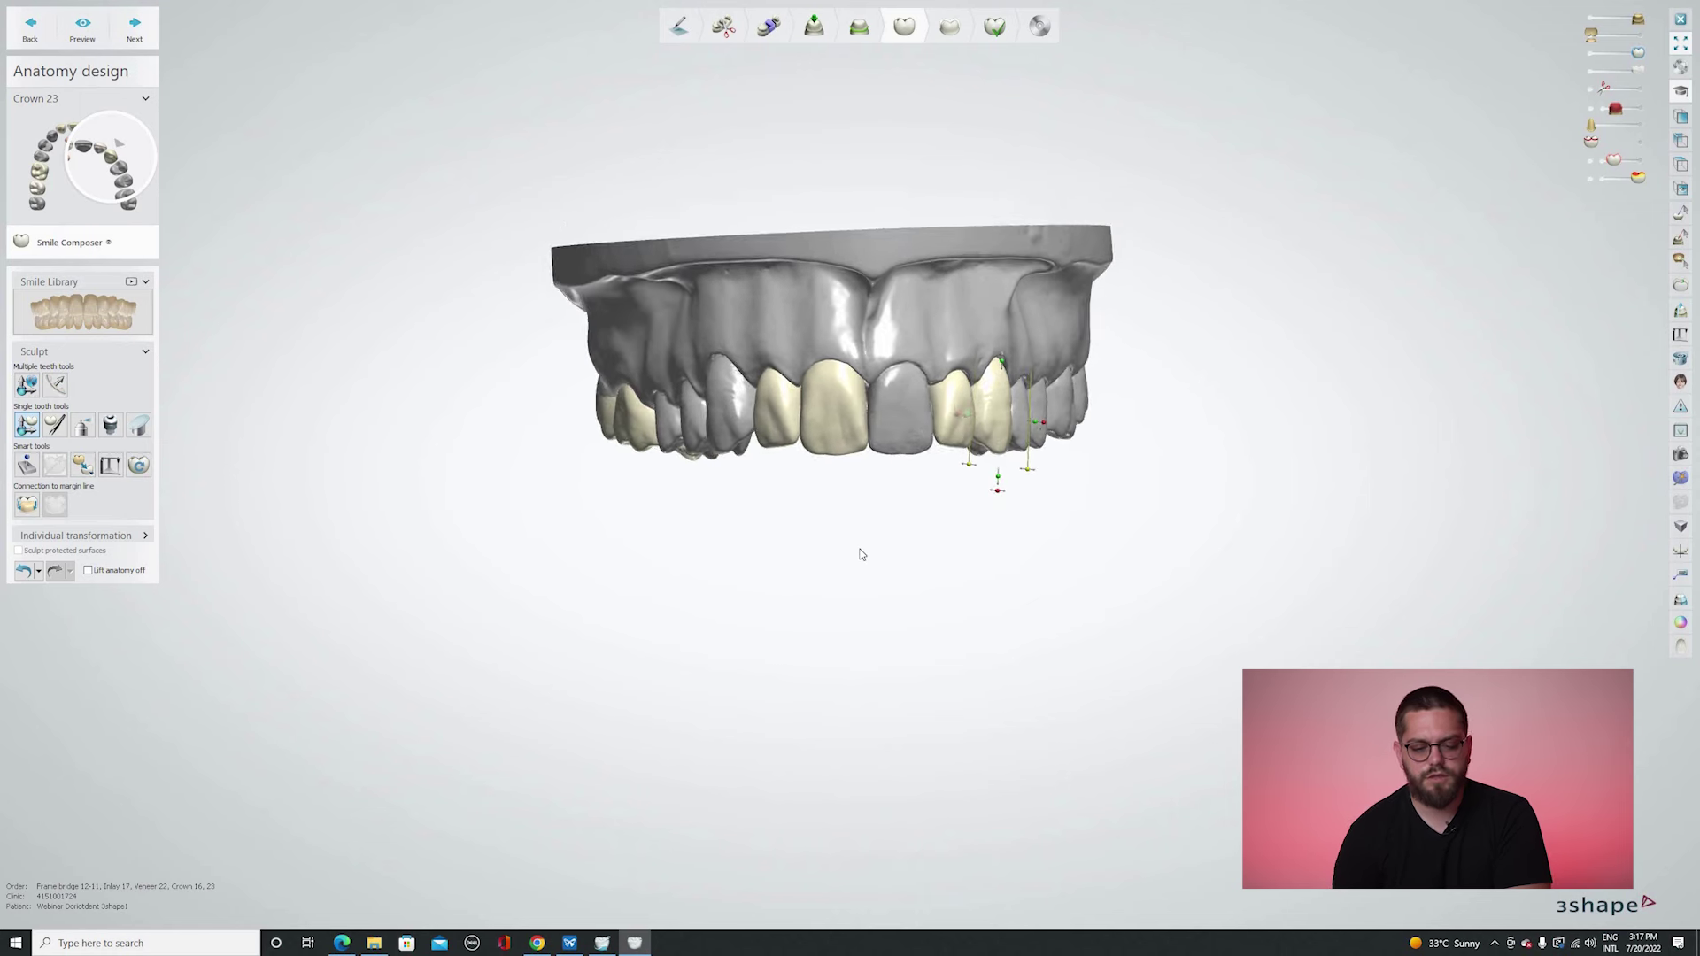
{"action": "scroll", "coordinate": [865, 555], "scroll_direction": "up", "scroll_amount": 5}
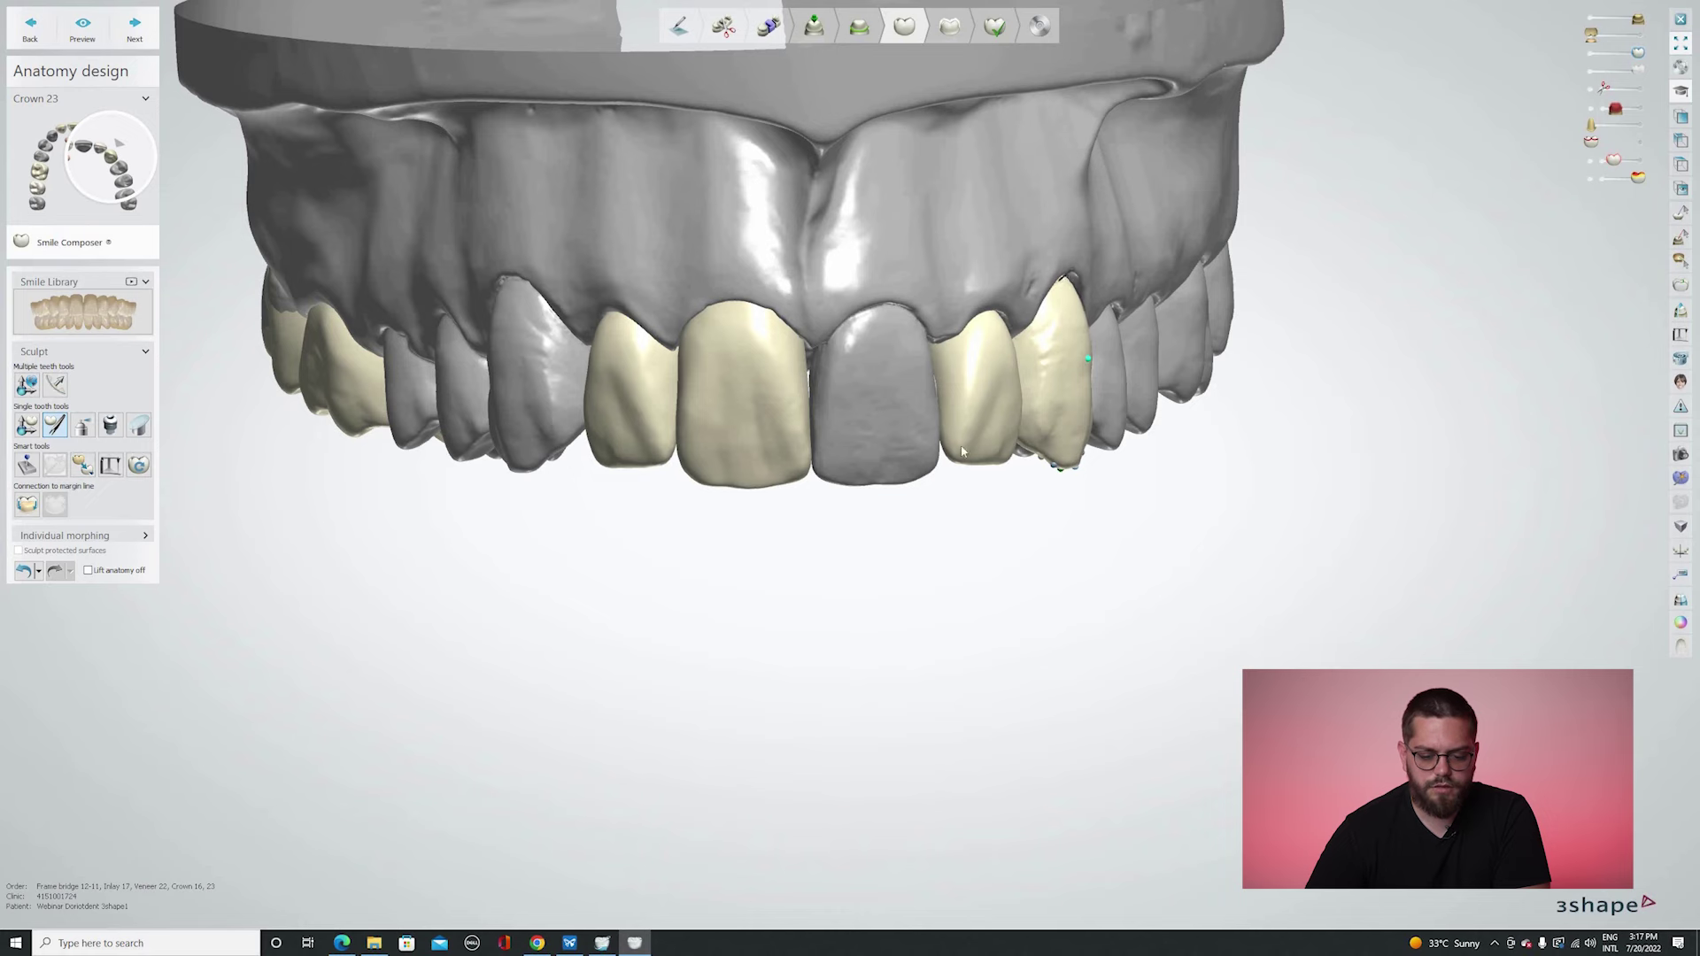
{"action": "right_click_drag", "start_coordinate": [970, 386], "coordinate": [965, 437]}
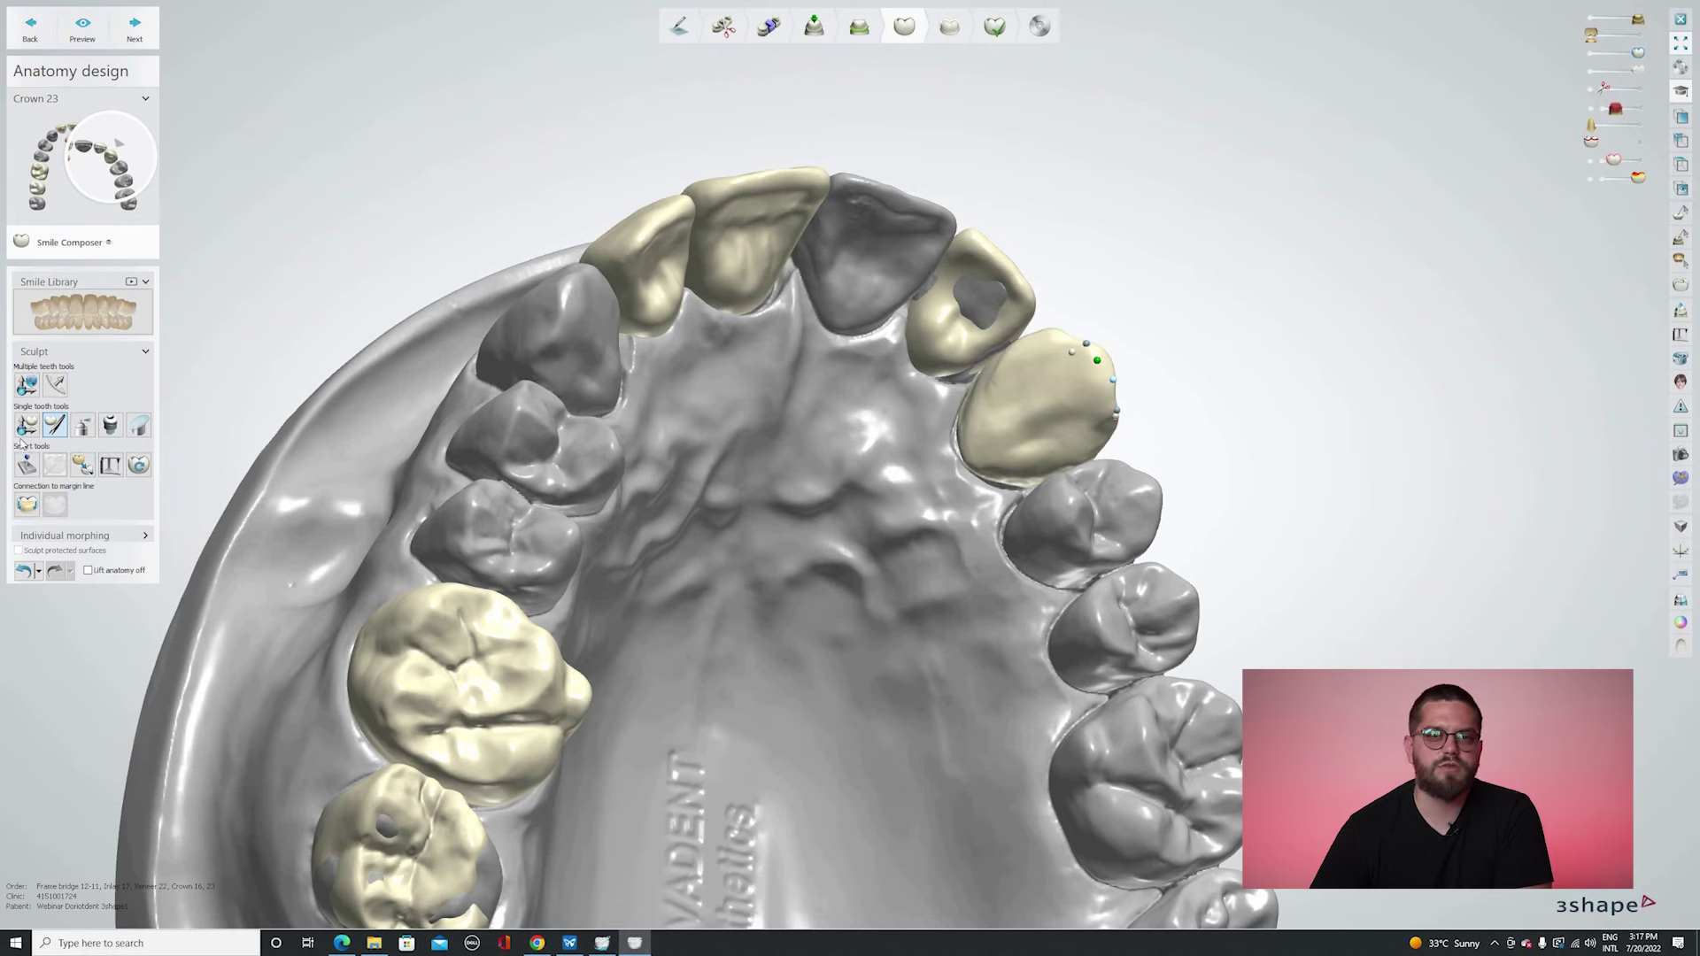
{"action": "right_click_drag", "start_coordinate": [1082, 356], "coordinate": [1071, 347]}
Smooth the proximal surfaces of crown 23 and the mesial side of veneer 22 with the Wax knife.
{"action": "scroll", "coordinate": [1071, 347], "scroll_direction": "up", "scroll_amount": 3}
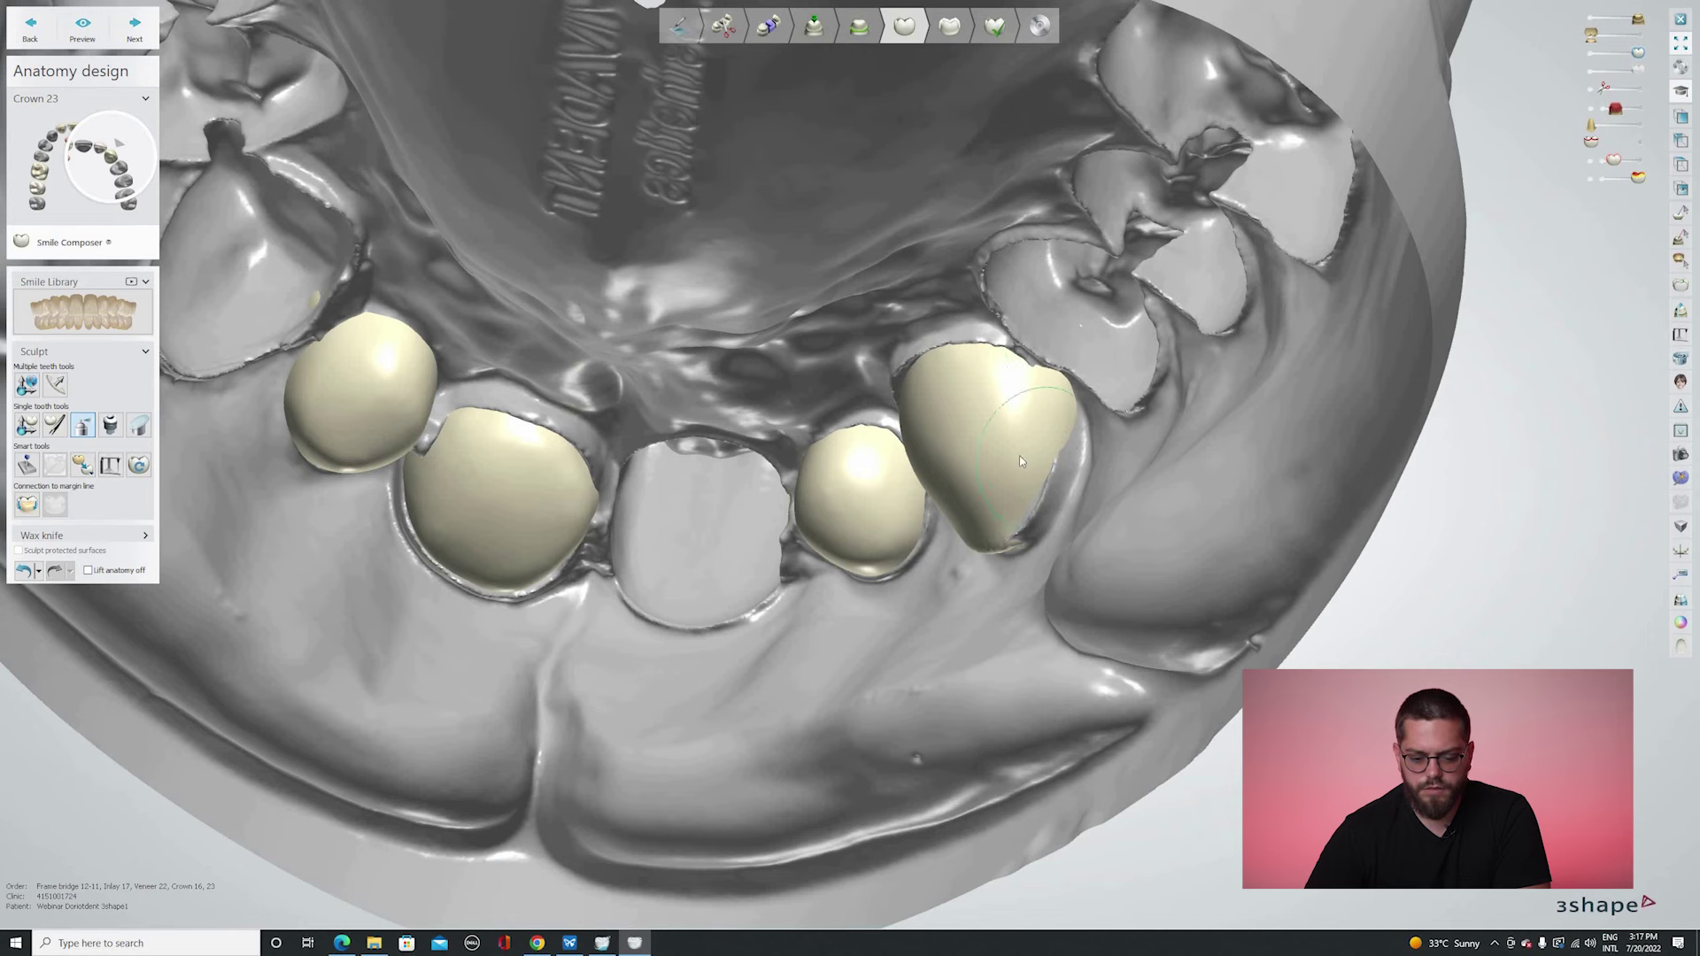
{"action": "right_click_drag", "start_coordinate": [971, 465], "coordinate": [965, 464]}
{"action": "left_click_drag", "start_coordinate": [1090, 521], "coordinate": [920, 454]}
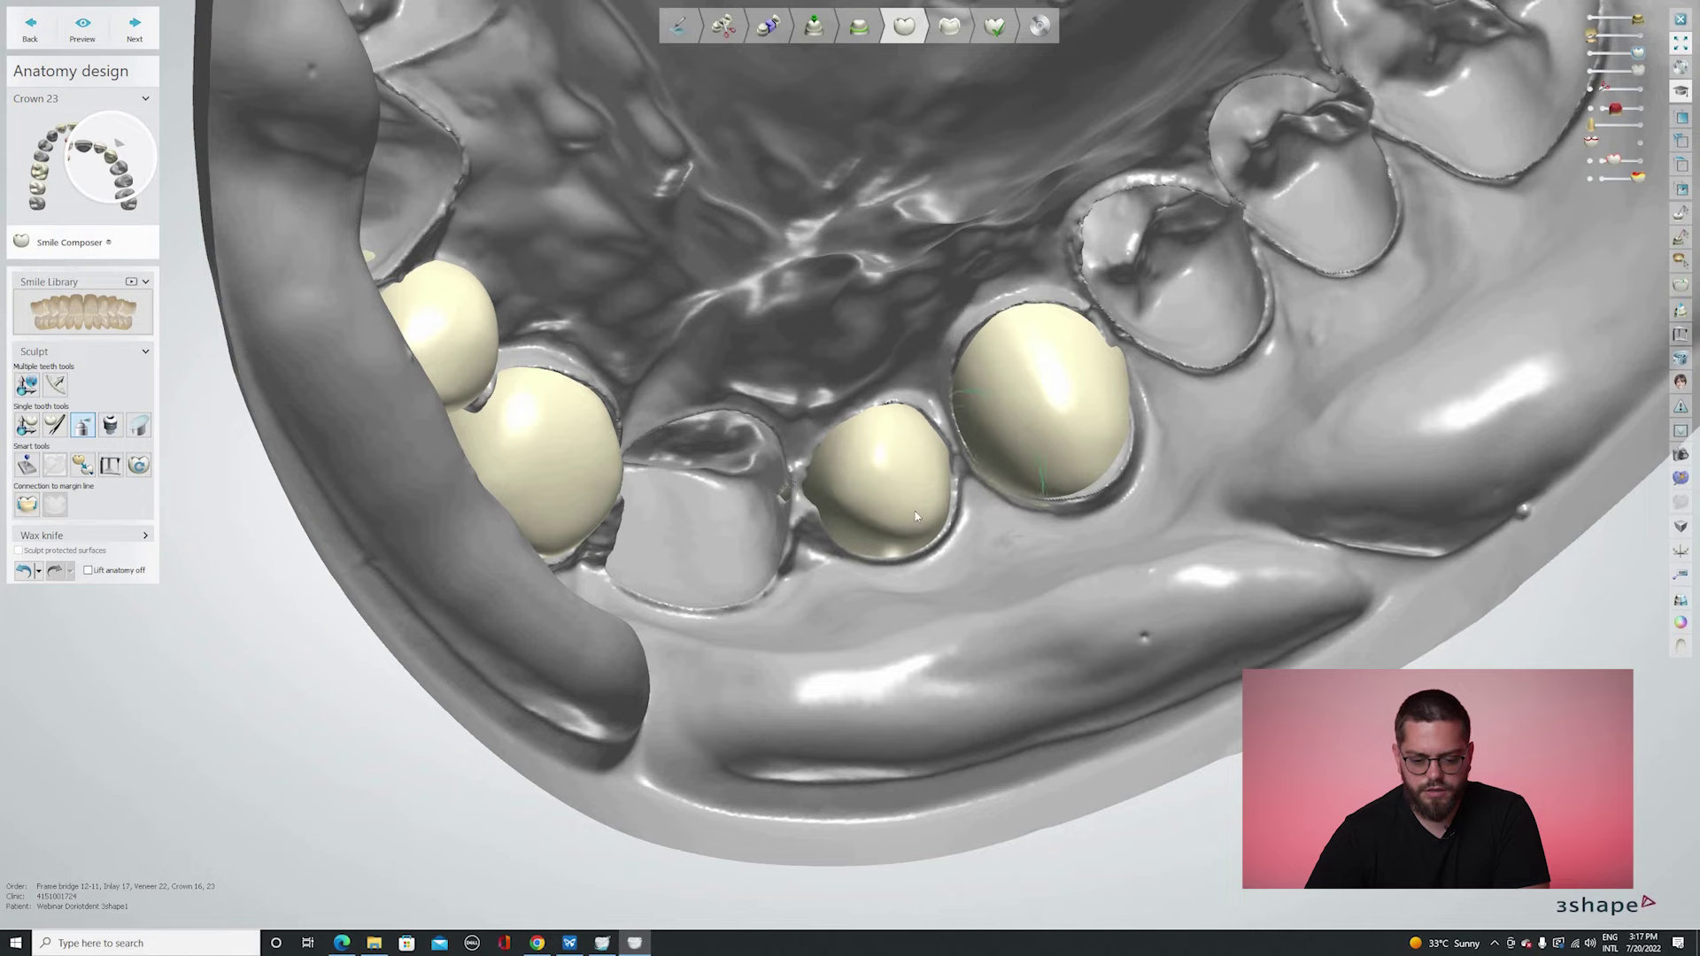
{"action": "scroll", "coordinate": [916, 516], "scroll_direction": "down", "scroll_amount": 5}
{"action": "right_click_drag", "start_coordinate": [911, 536], "coordinate": [898, 503]}
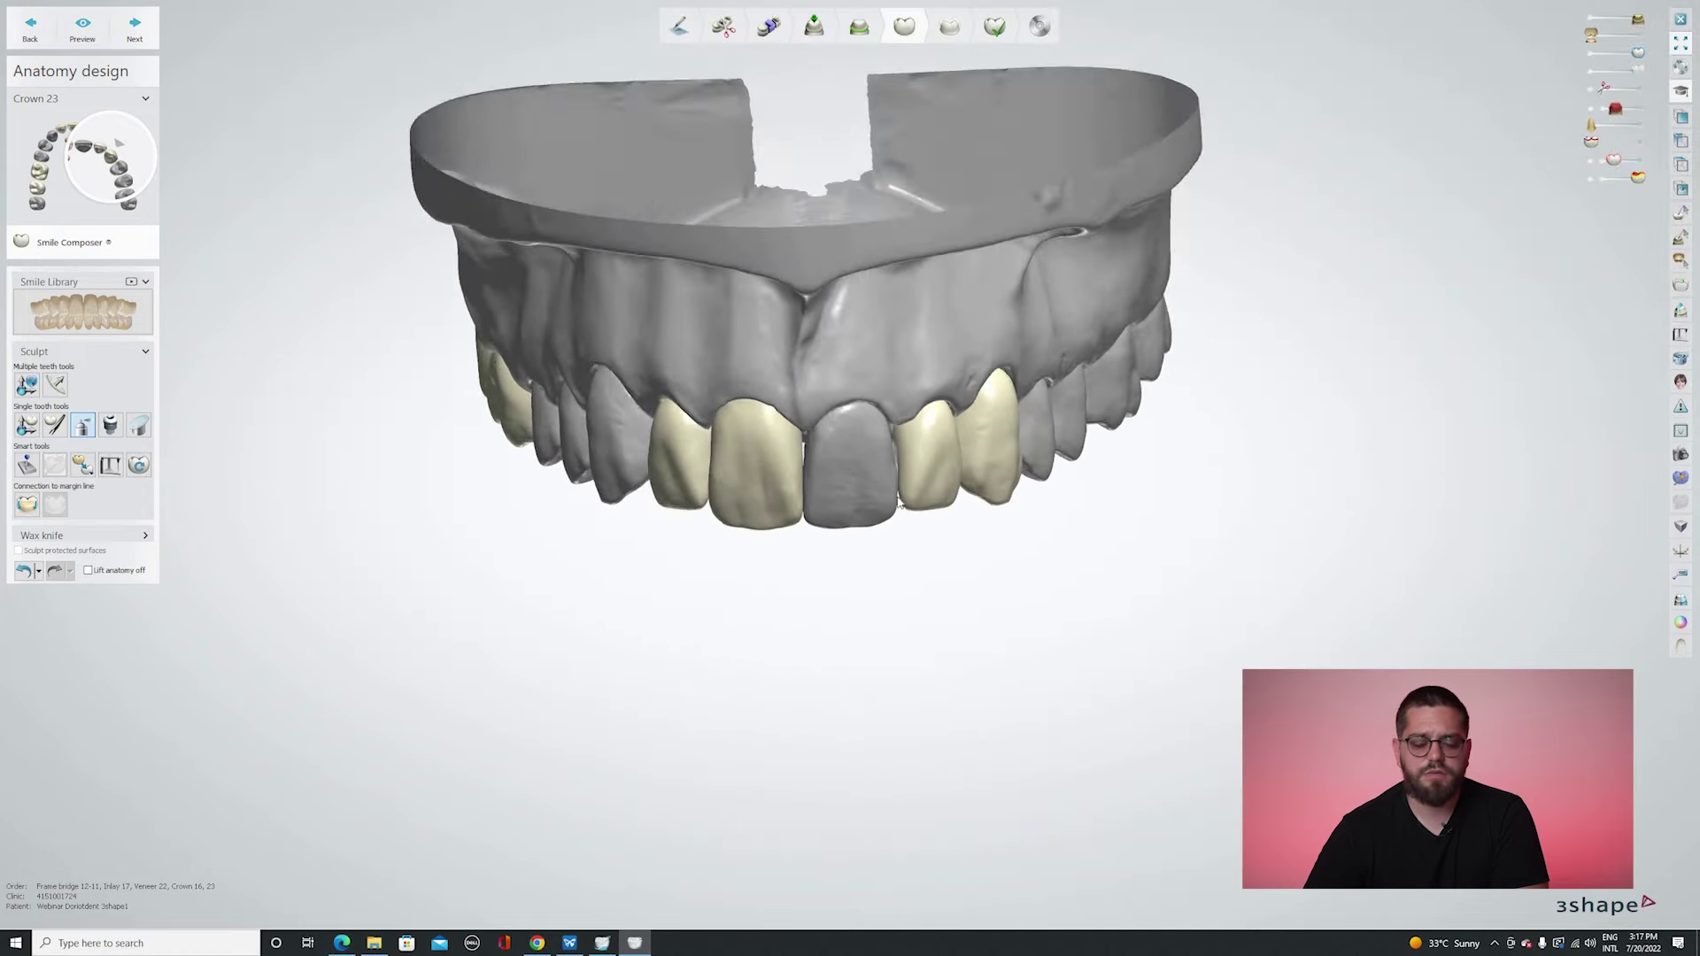
{"action": "scroll", "coordinate": [903, 496], "scroll_direction": "up", "scroll_amount": 5}
{"action": "left_click", "coordinate": [916, 355]}
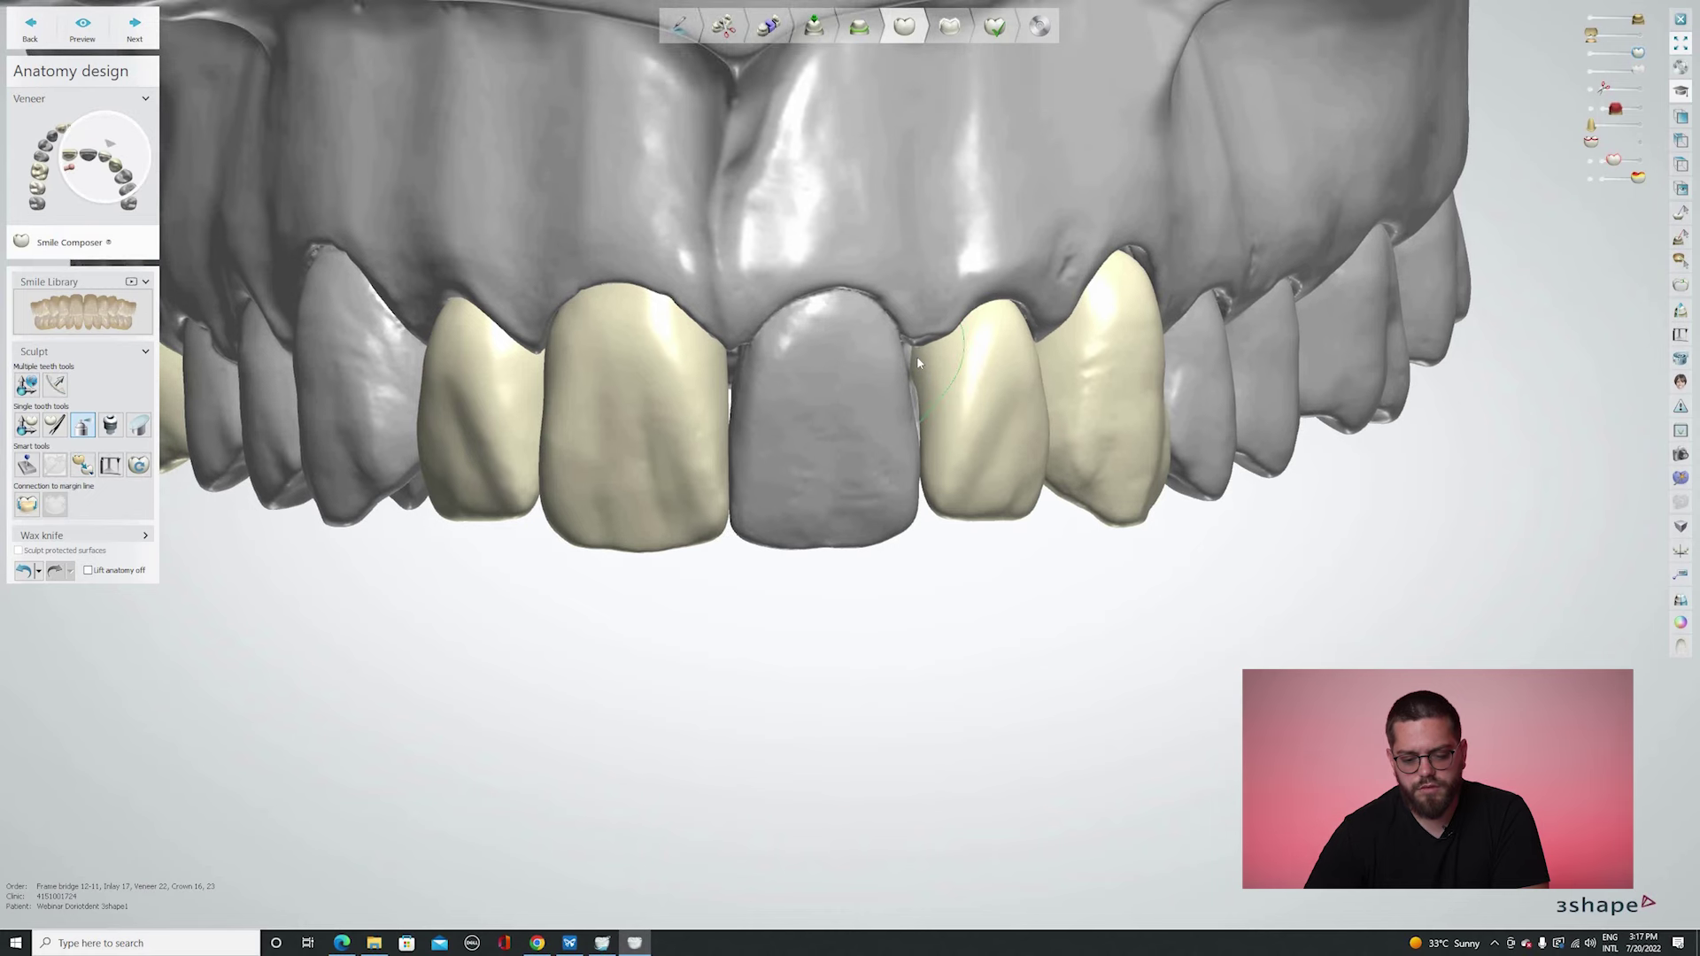
Smooth the proximal surfaces of crown 12 beside the canine and crown 11, and check the anterior row from the front.
{"action": "right_click_drag", "start_coordinate": [571, 360], "coordinate": [511, 451]}
{"action": "left_click", "coordinate": [461, 450]}
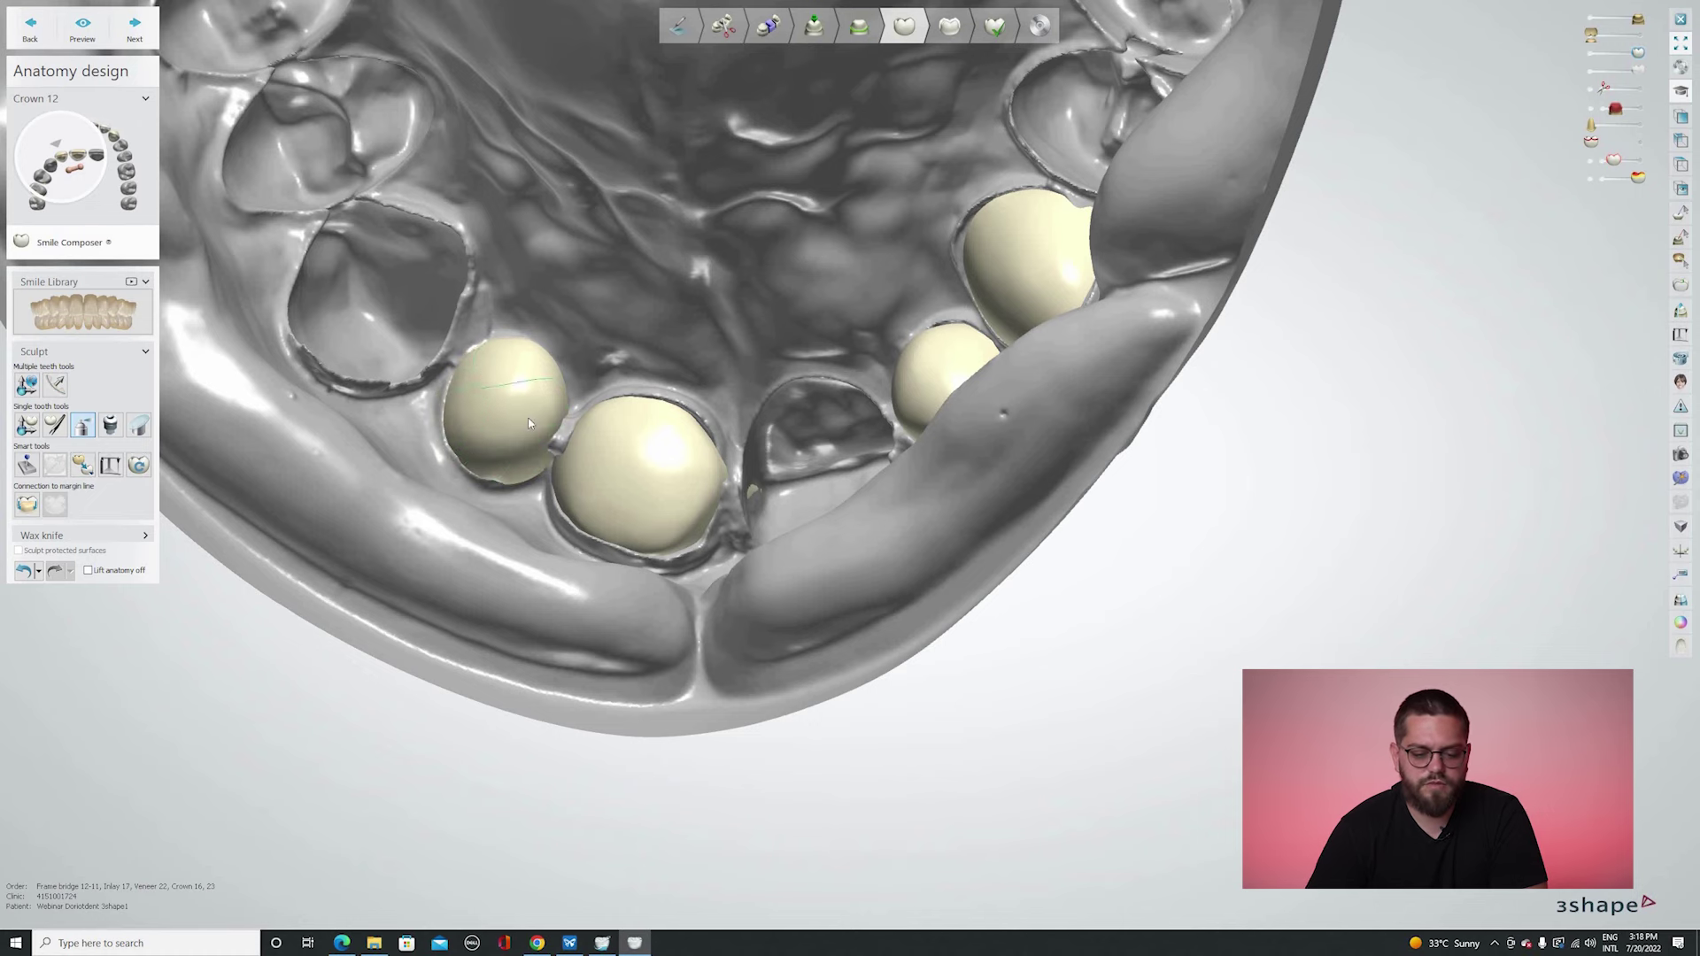
{"action": "mouse_move", "coordinate": [547, 368]}
{"action": "right_mouse_down"}
{"action": "mouse_move", "coordinate": [570, 363]}
{"action": "mouse_move", "coordinate": [541, 338]}
{"action": "right_mouse_up"}
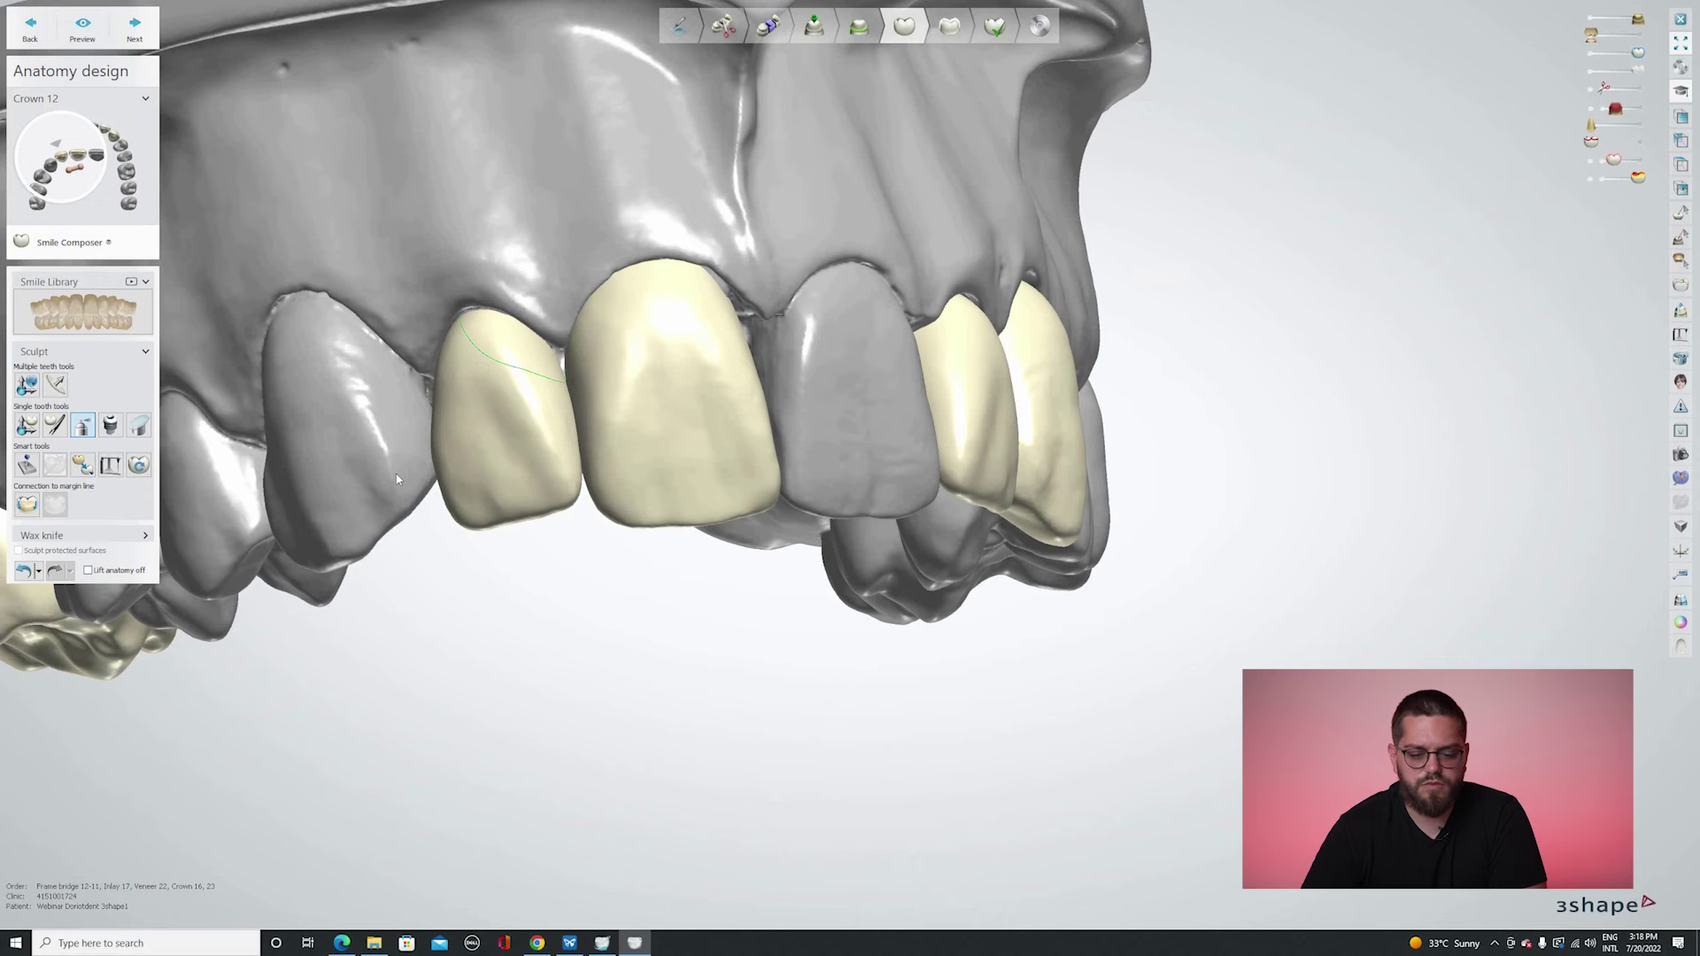
{"action": "scroll", "coordinate": [397, 478], "scroll_direction": "up", "scroll_amount": 2}
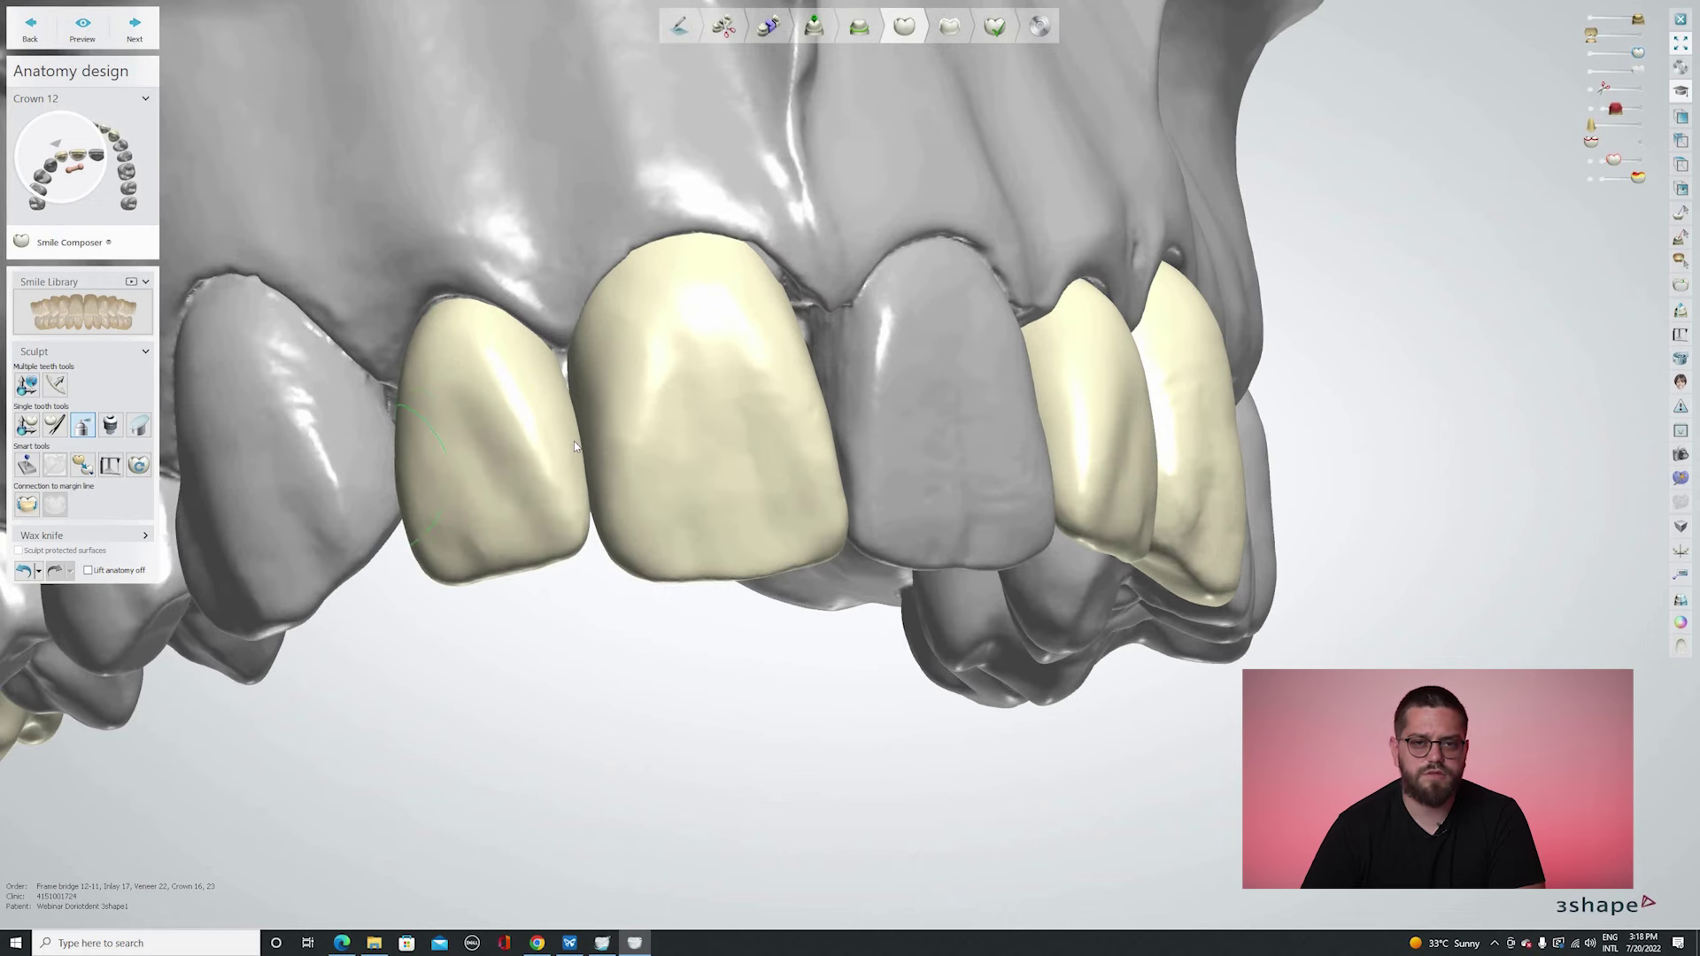
{"action": "right_click_drag", "start_coordinate": [574, 441], "coordinate": [571, 434]}
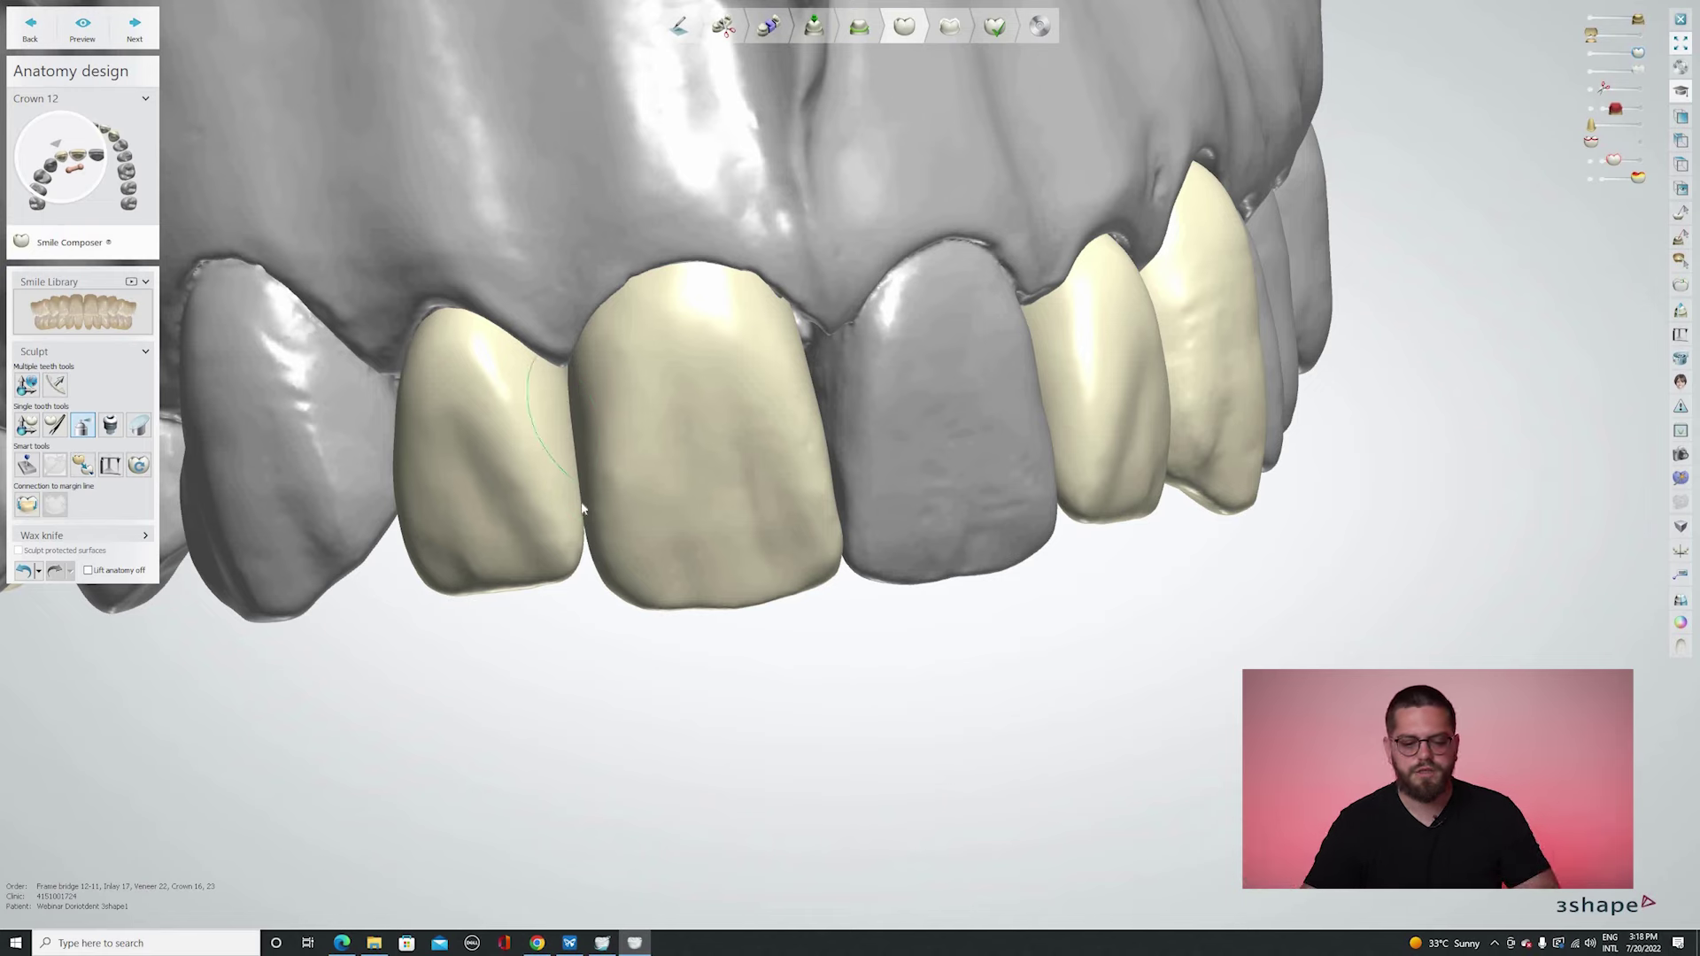
{"action": "right_click_drag", "start_coordinate": [580, 408], "coordinate": [576, 257]}
{"action": "right_click_drag", "start_coordinate": [575, 577], "coordinate": [905, 509]}
{"action": "scroll", "coordinate": [905, 548], "scroll_direction": "down", "scroll_amount": 6}
{"action": "right_click_drag", "start_coordinate": [905, 390], "coordinate": [904, 366]}
{"action": "right_click_drag", "start_coordinate": [1022, 410], "coordinate": [1021, 430]}
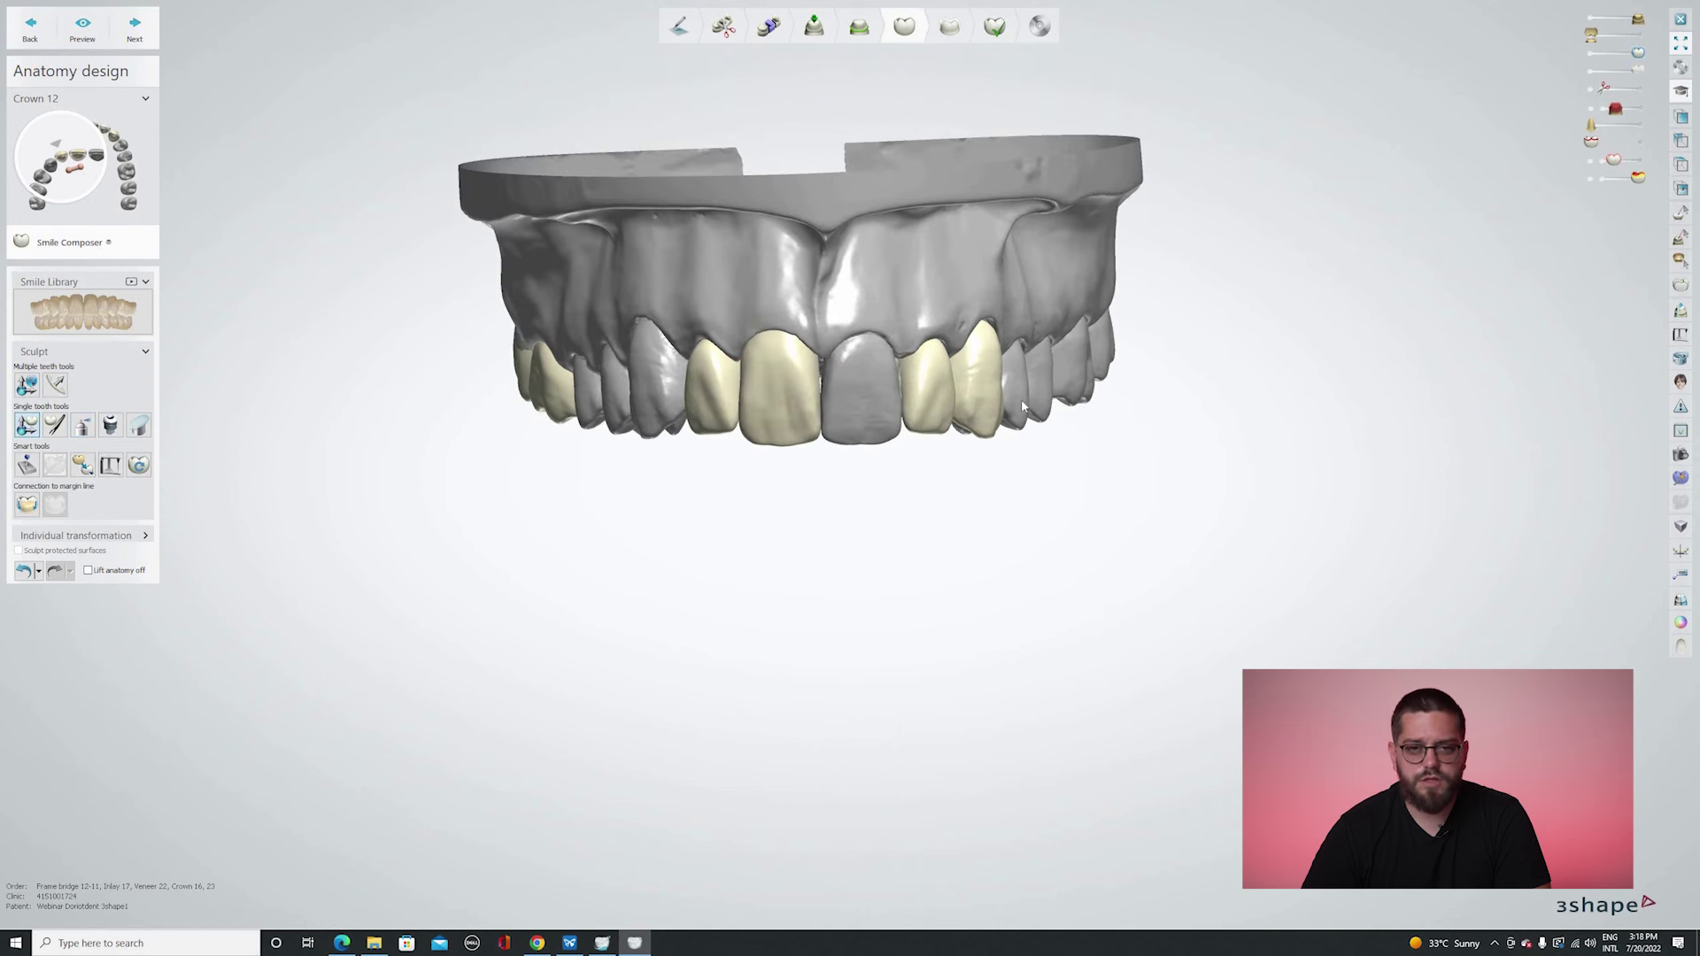
{"action": "mouse_move", "coordinate": [973, 329]}
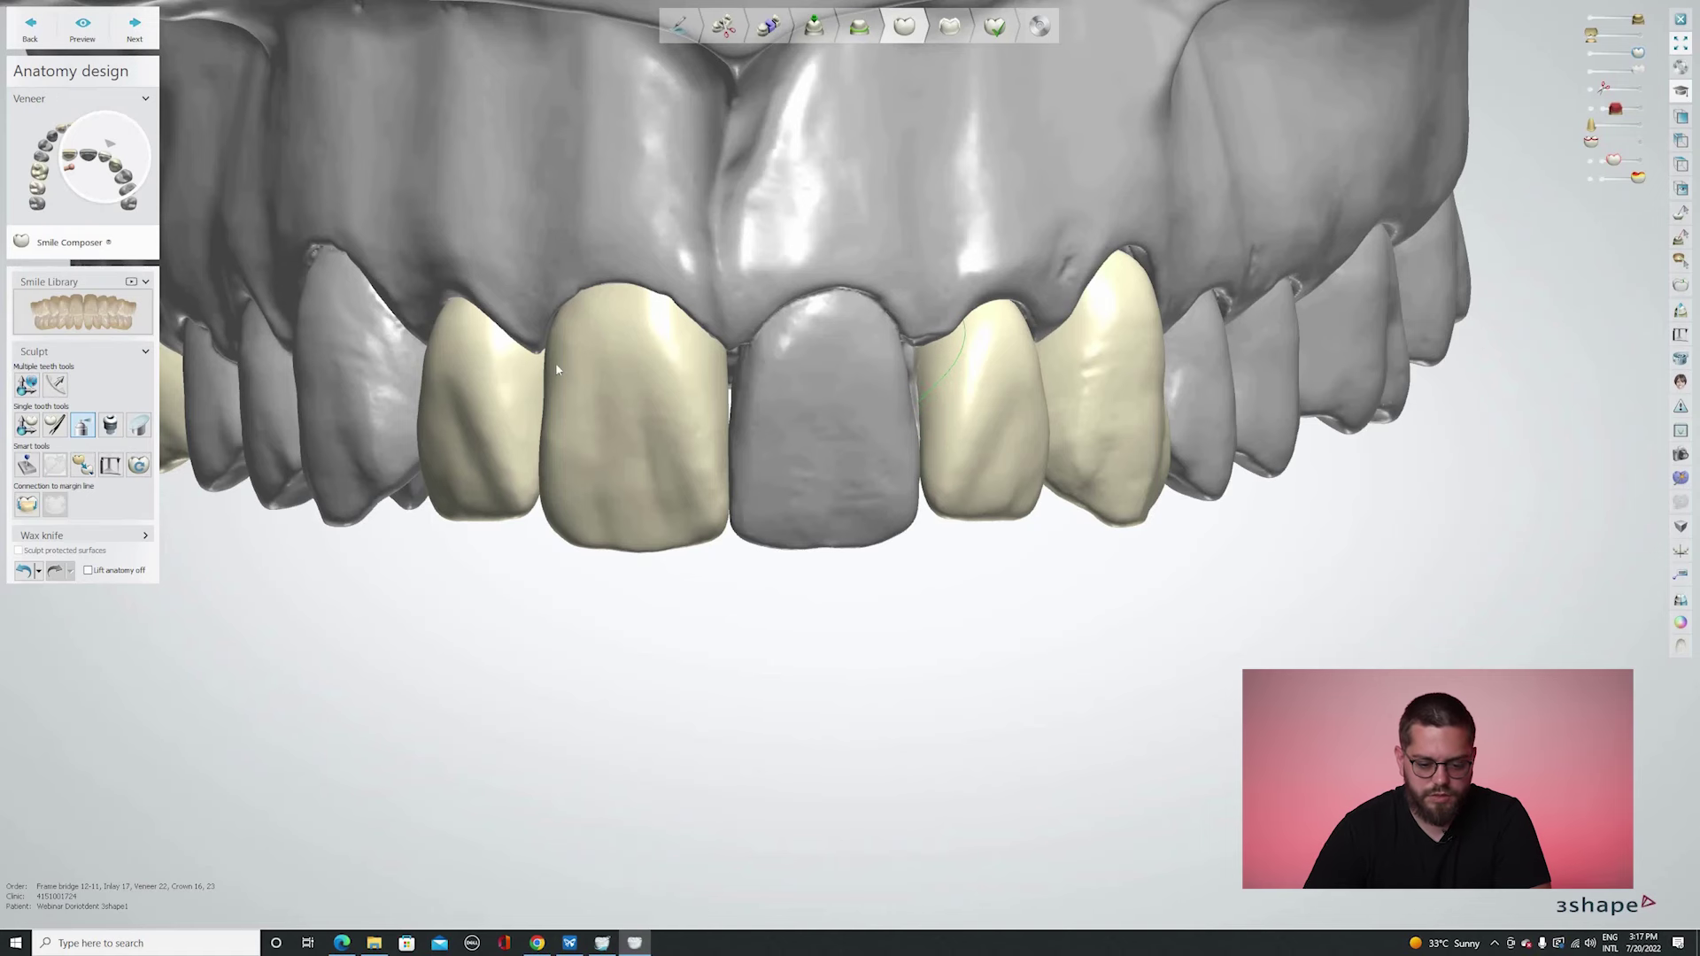
Refine the mesial and distal sides of crown 12 with the Wax knife from the gingival and labial views.
{"action": "right_click_drag", "start_coordinate": [572, 369], "coordinate": [488, 466]}
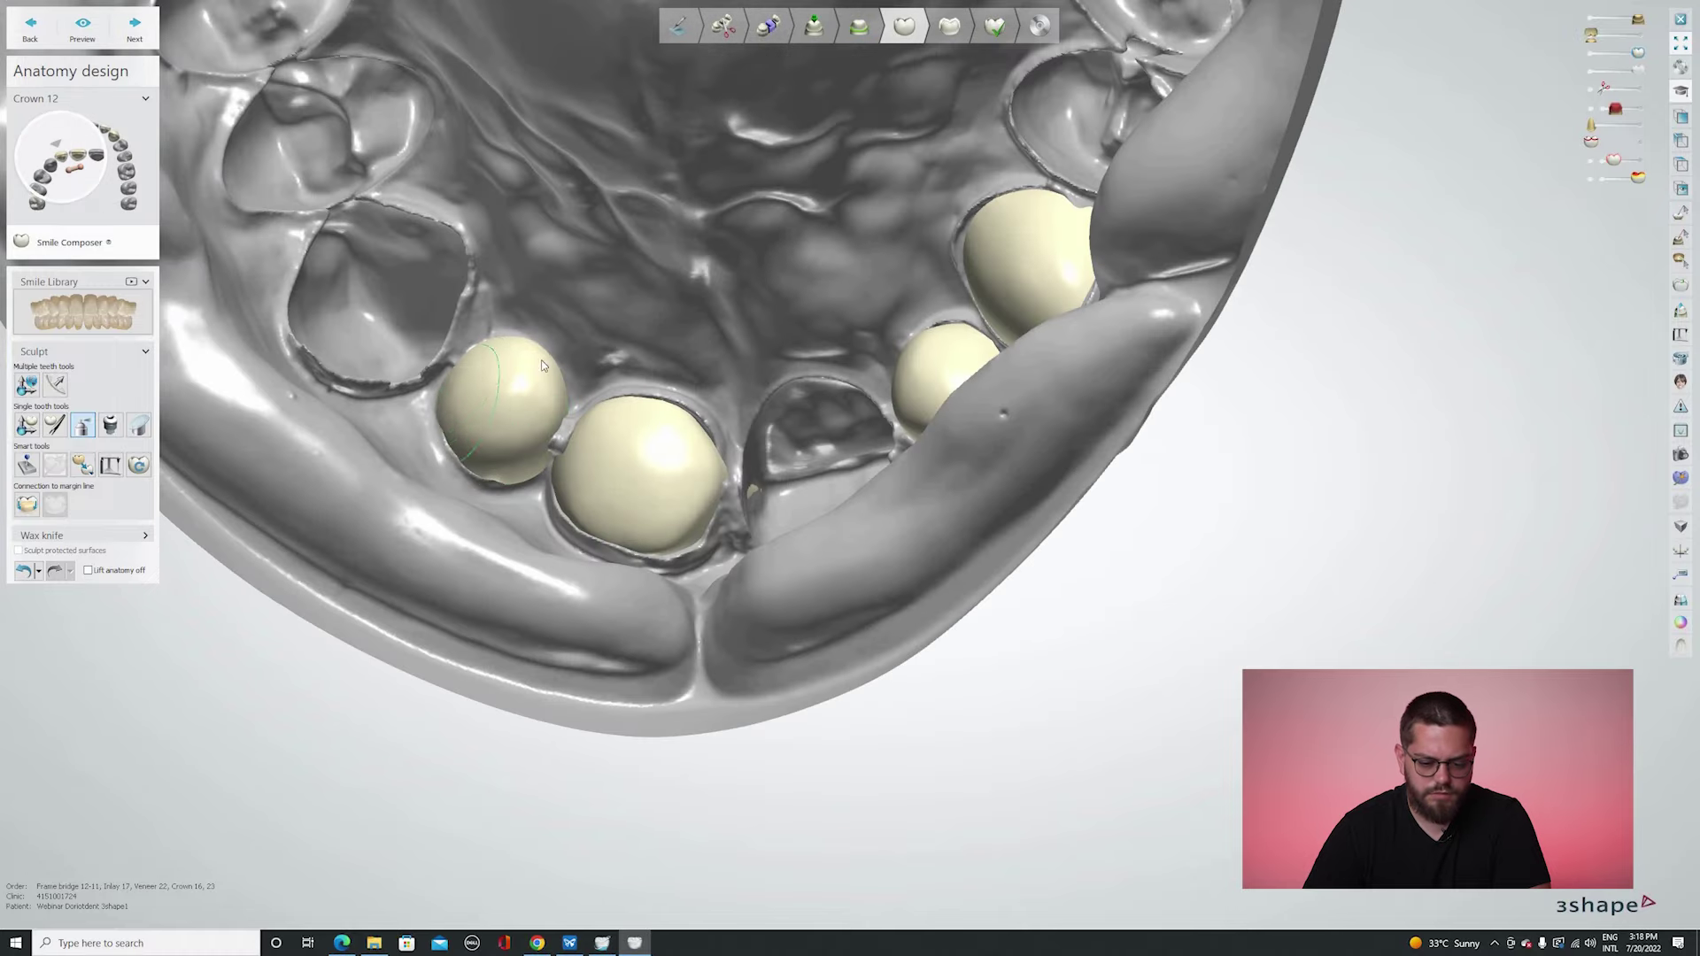
{"action": "right_click_drag", "start_coordinate": [550, 387], "coordinate": [540, 340]}
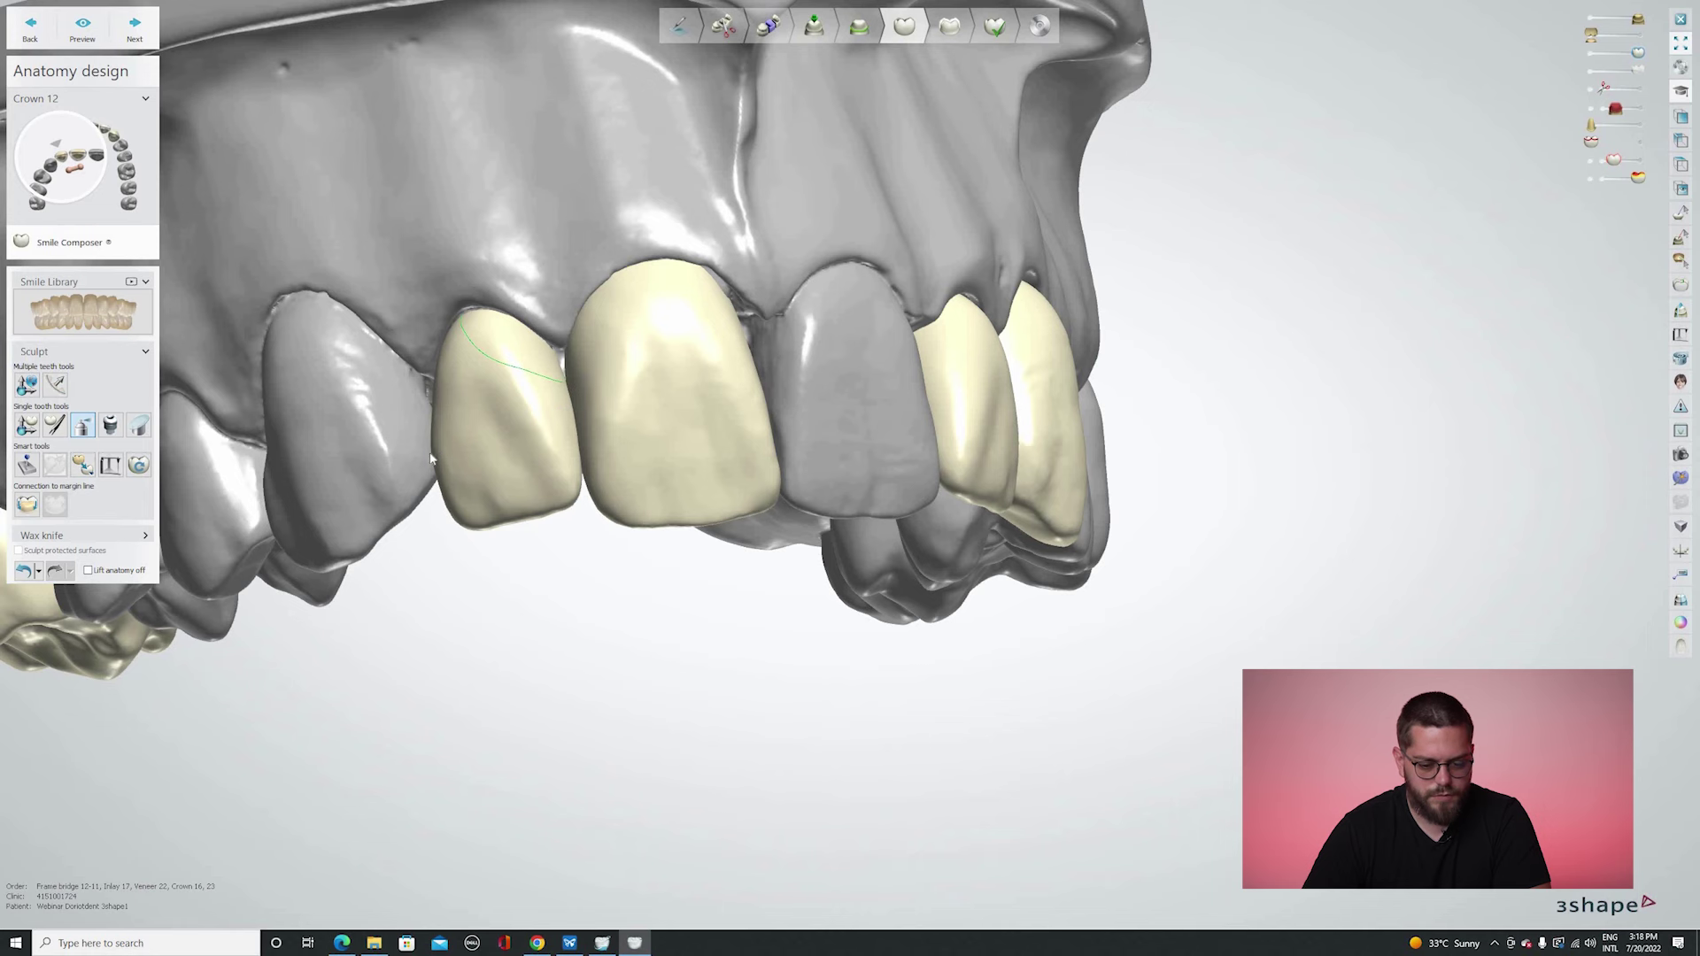
{"action": "scroll", "coordinate": [395, 475], "scroll_direction": "up", "scroll_amount": 2}
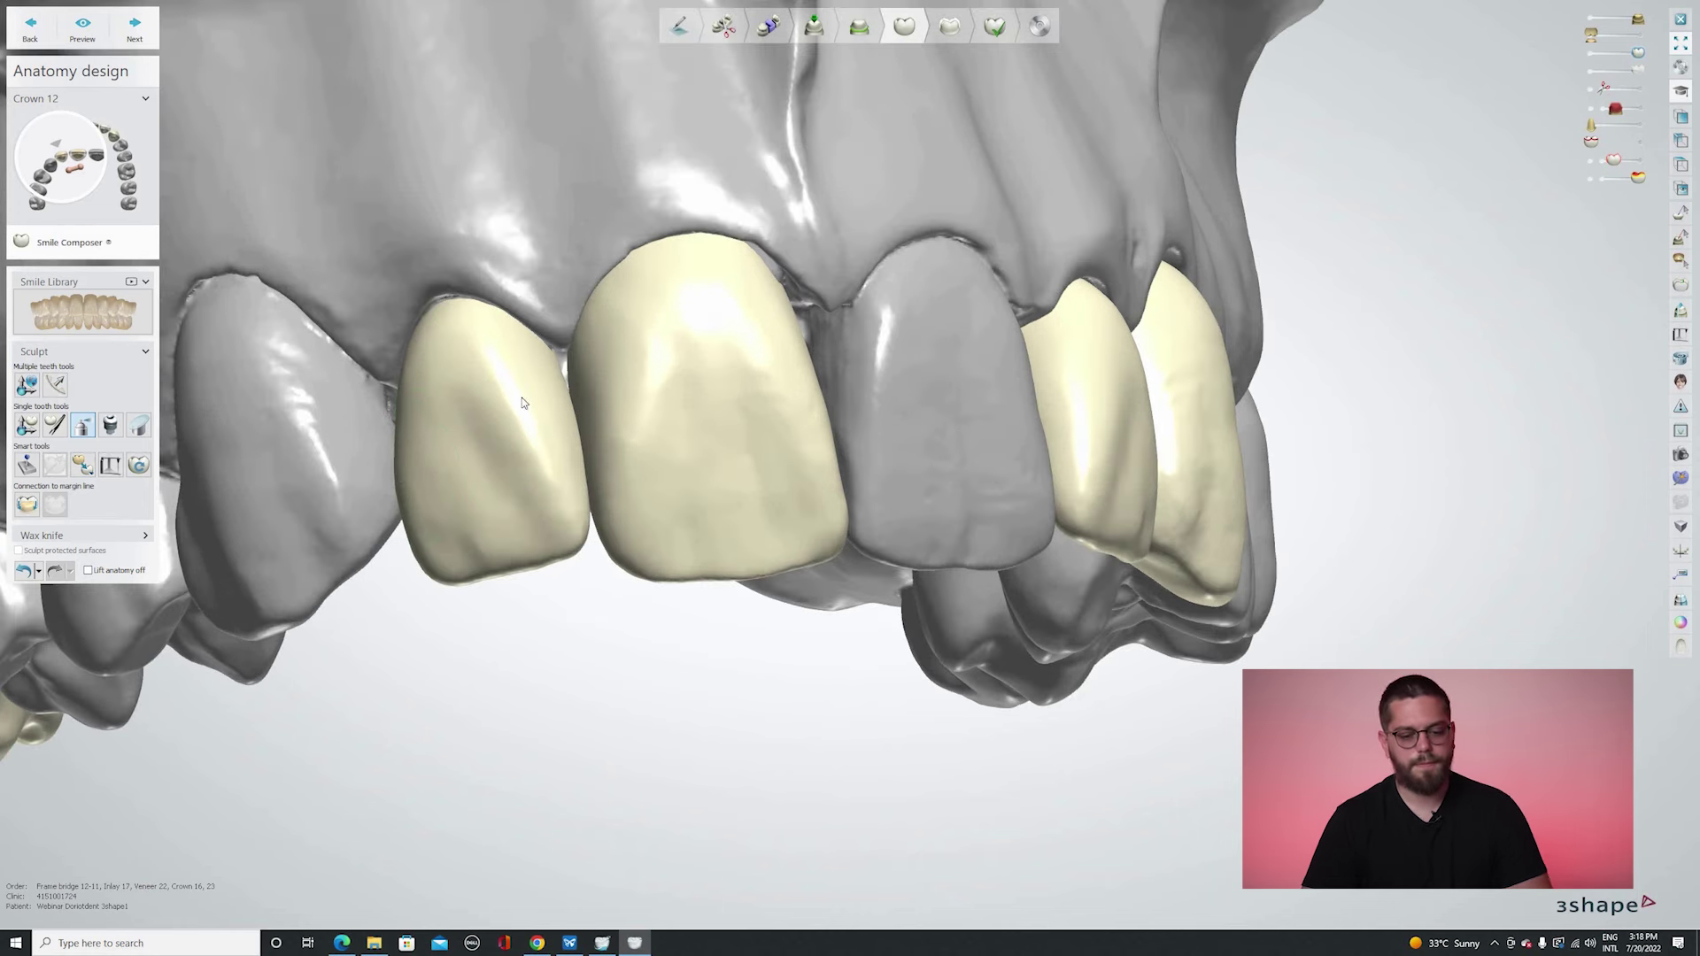
{"action": "right_click_drag", "start_coordinate": [575, 461], "coordinate": [571, 424]}
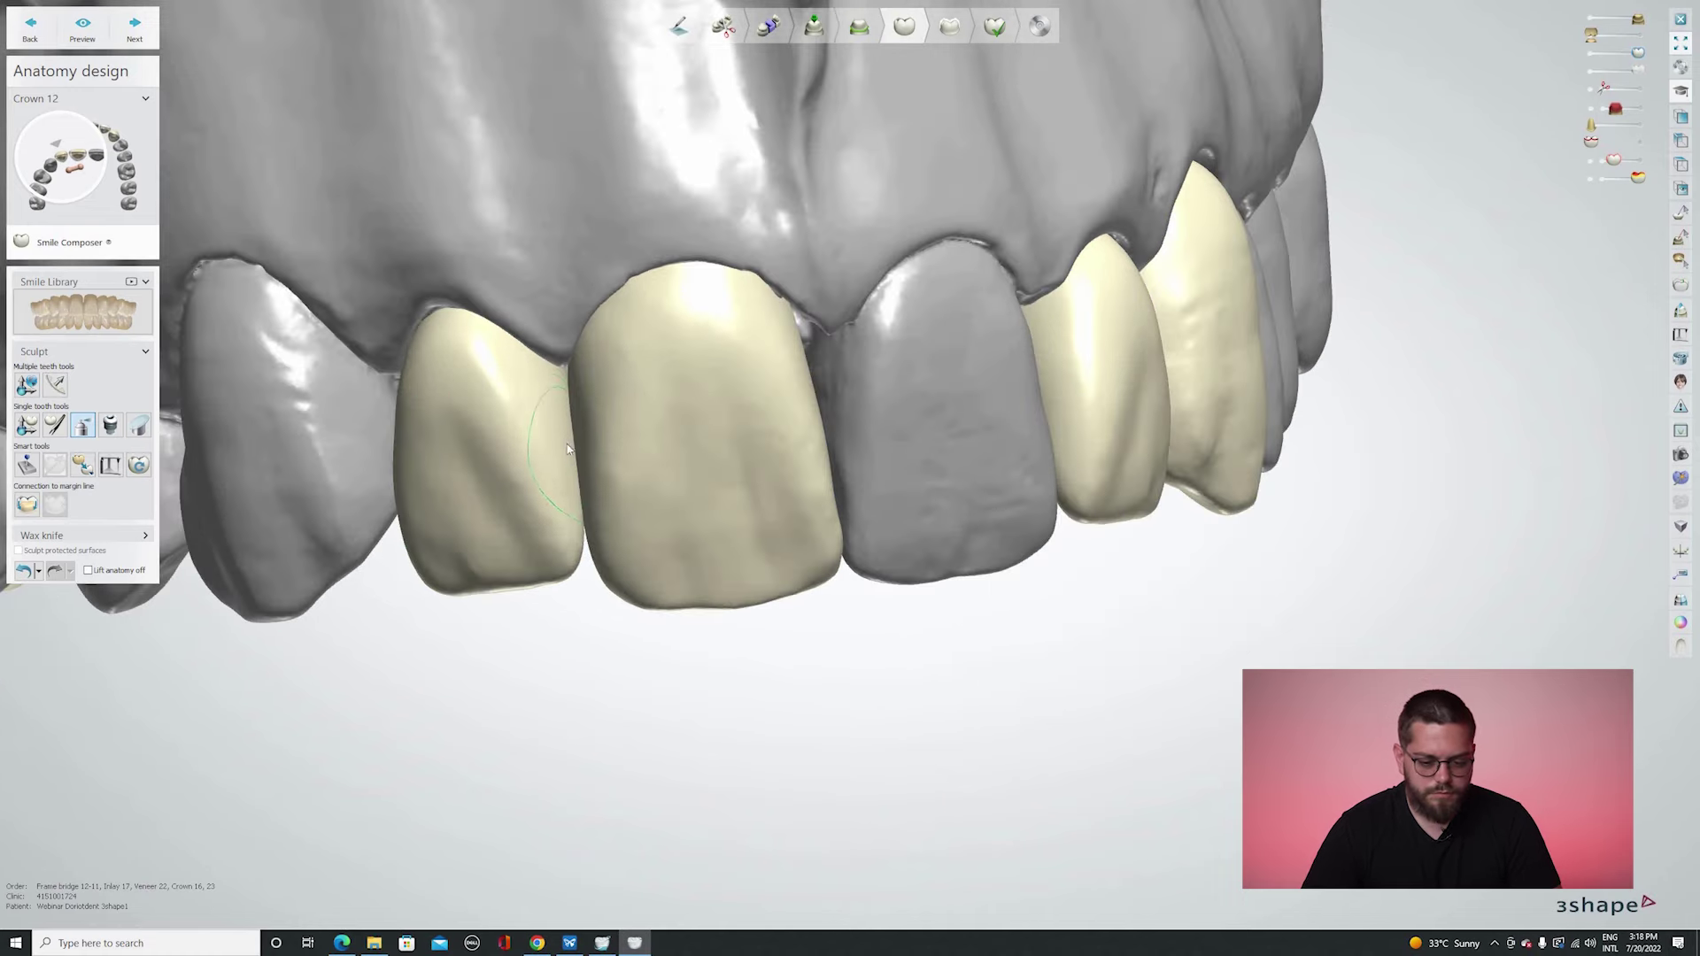
Smooth the contact area between crowns 12 and 11, and check the anterior restorations from the palatal side and the front.
{"action": "right_click_drag", "start_coordinate": [432, 497], "coordinate": [516, 239]}
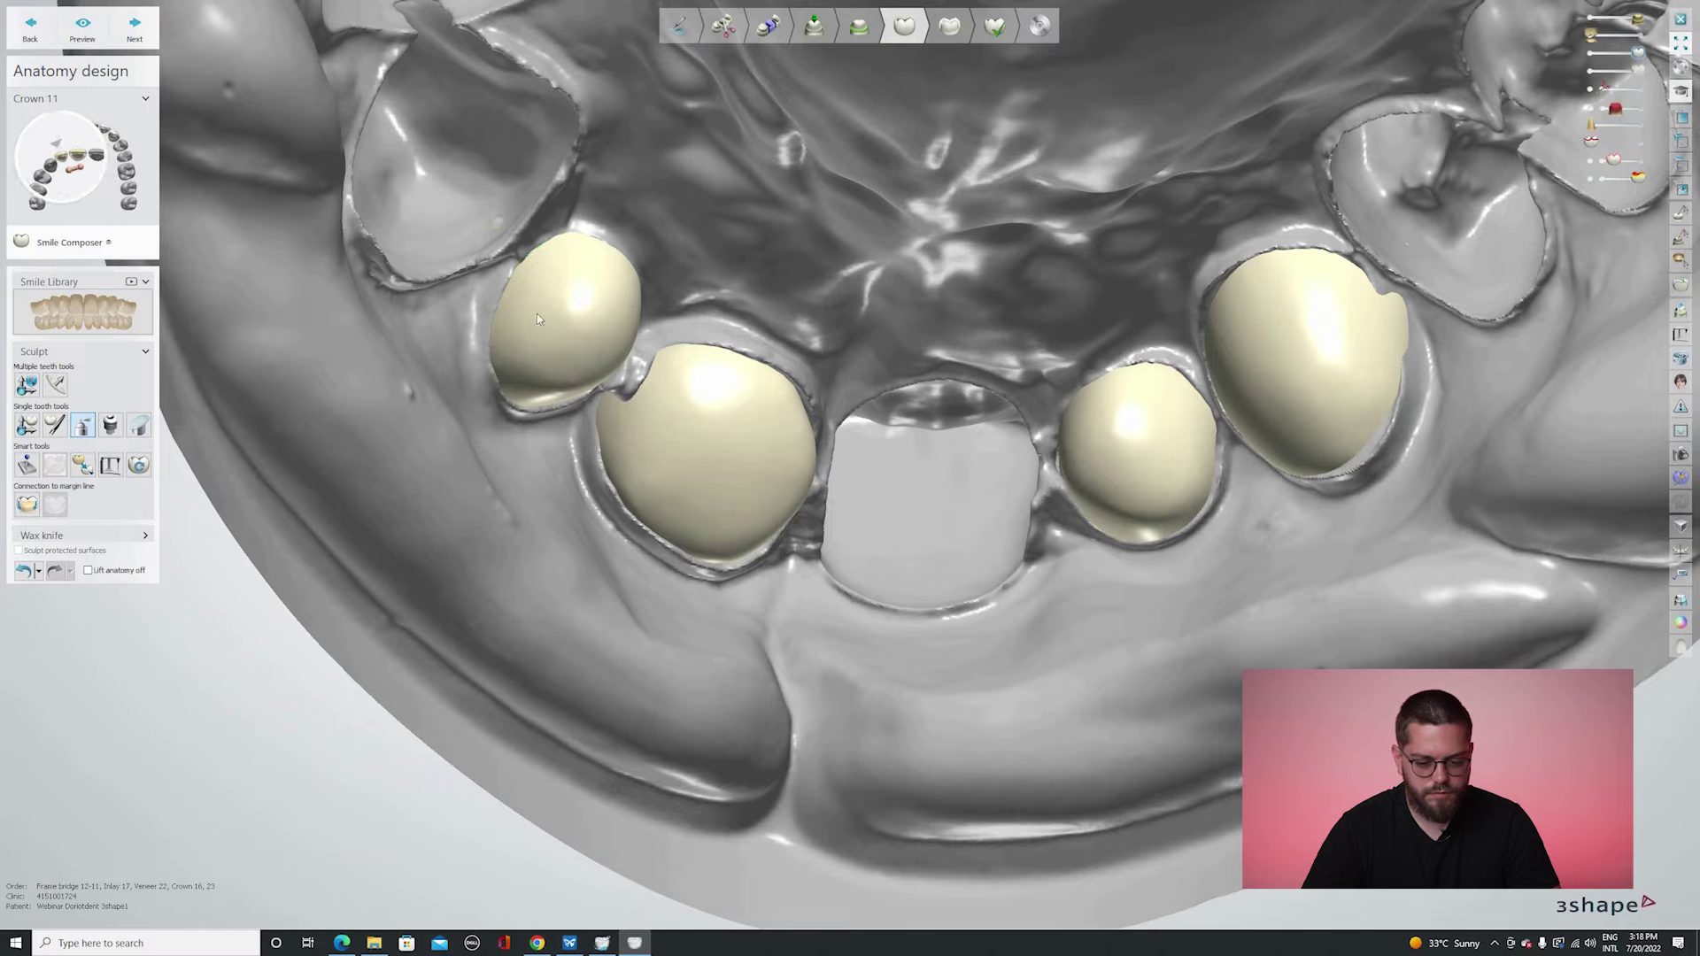
{"action": "scroll", "coordinate": [568, 586], "scroll_direction": "down", "scroll_amount": 5}
{"action": "right_click_drag", "start_coordinate": [568, 586], "coordinate": [646, 823]}
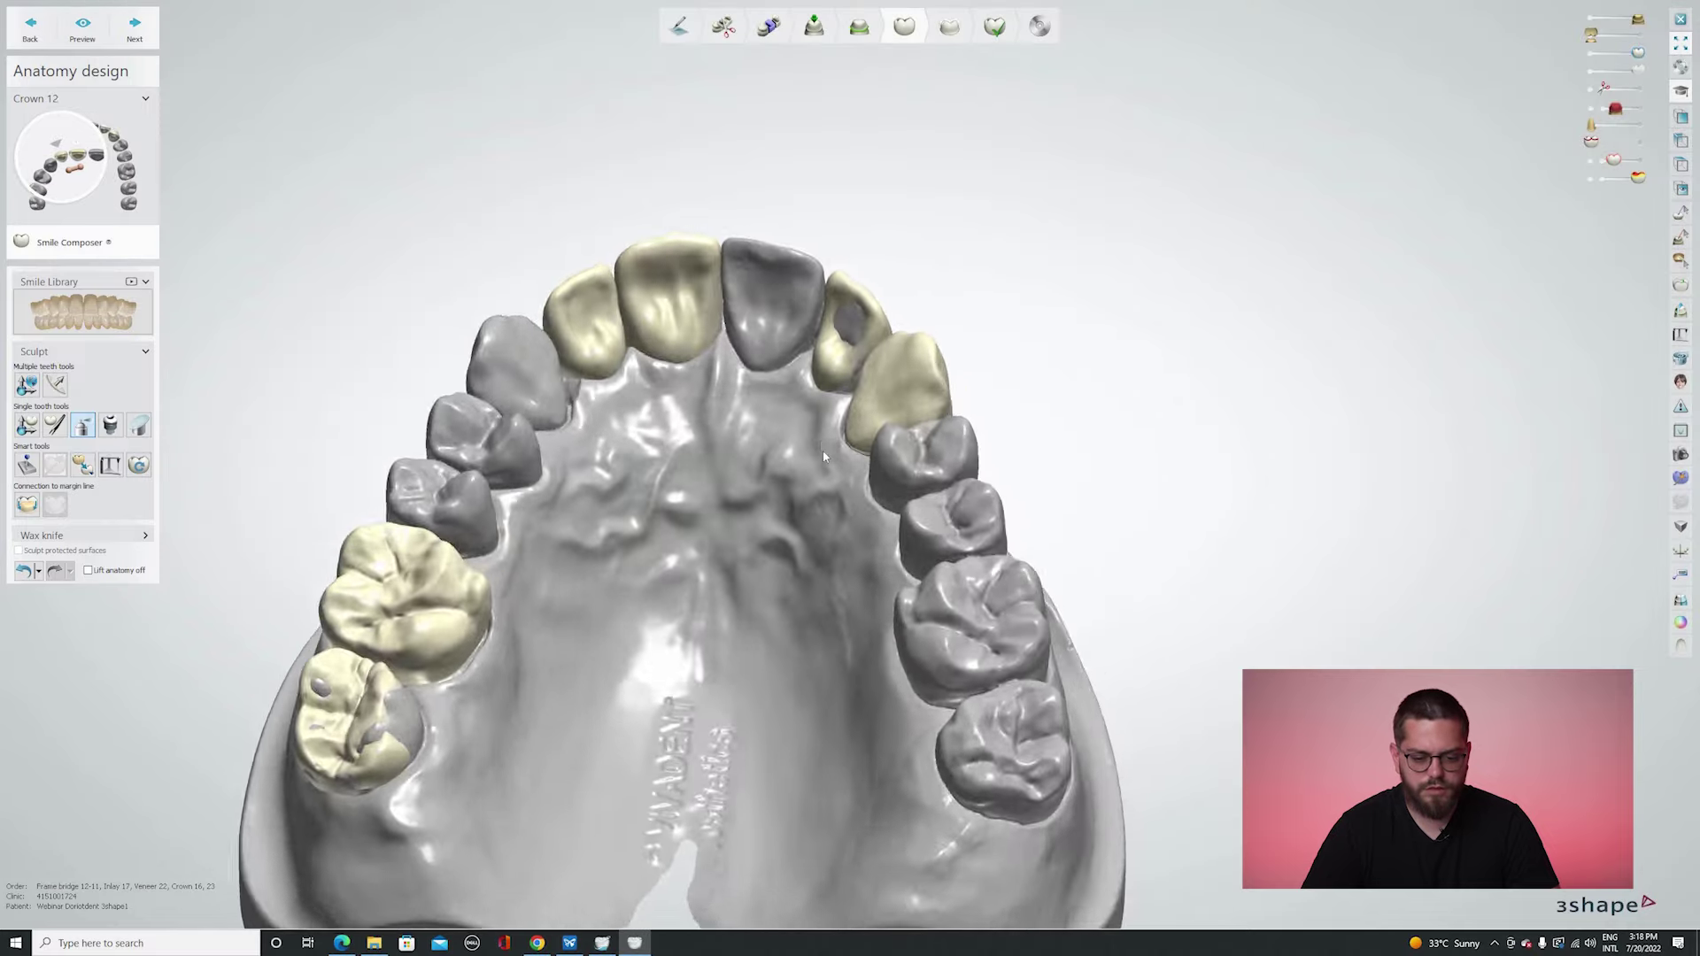
{"action": "scroll", "coordinate": [815, 460], "scroll_direction": "up", "scroll_amount": 3}
{"action": "right_click_drag", "start_coordinate": [816, 459], "coordinate": [898, 540]}
{"action": "scroll", "coordinate": [898, 540], "scroll_direction": "down", "scroll_amount": 5}
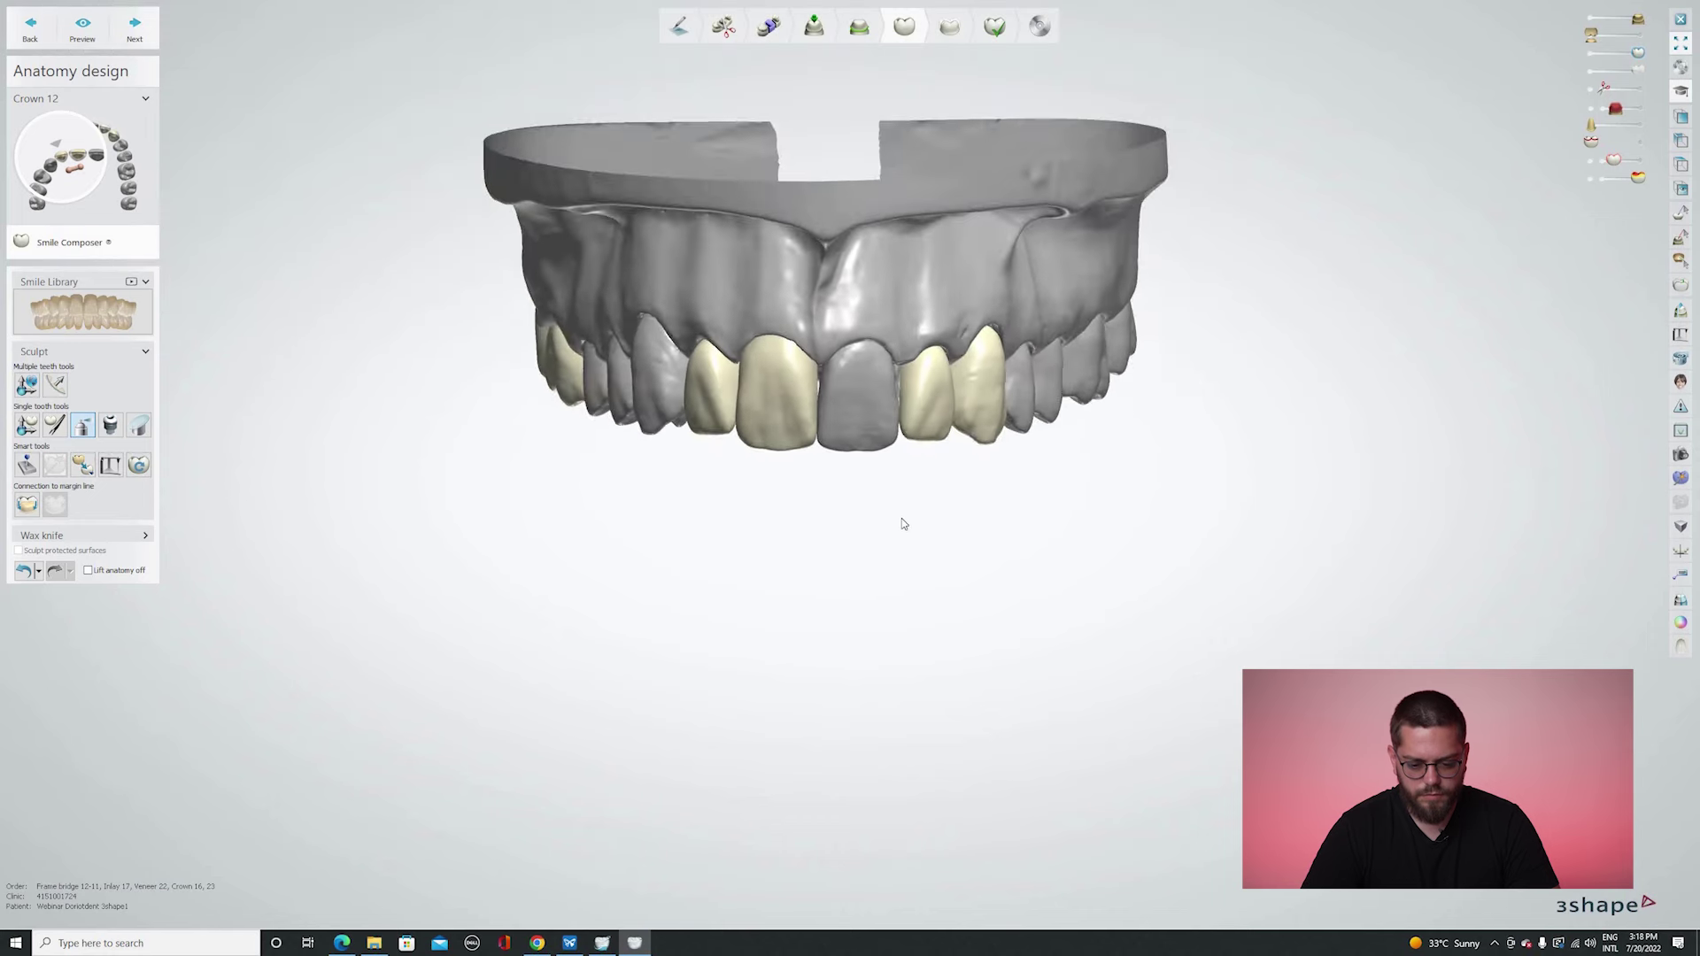
{"action": "right_click_drag", "start_coordinate": [904, 383], "coordinate": [904, 364]}
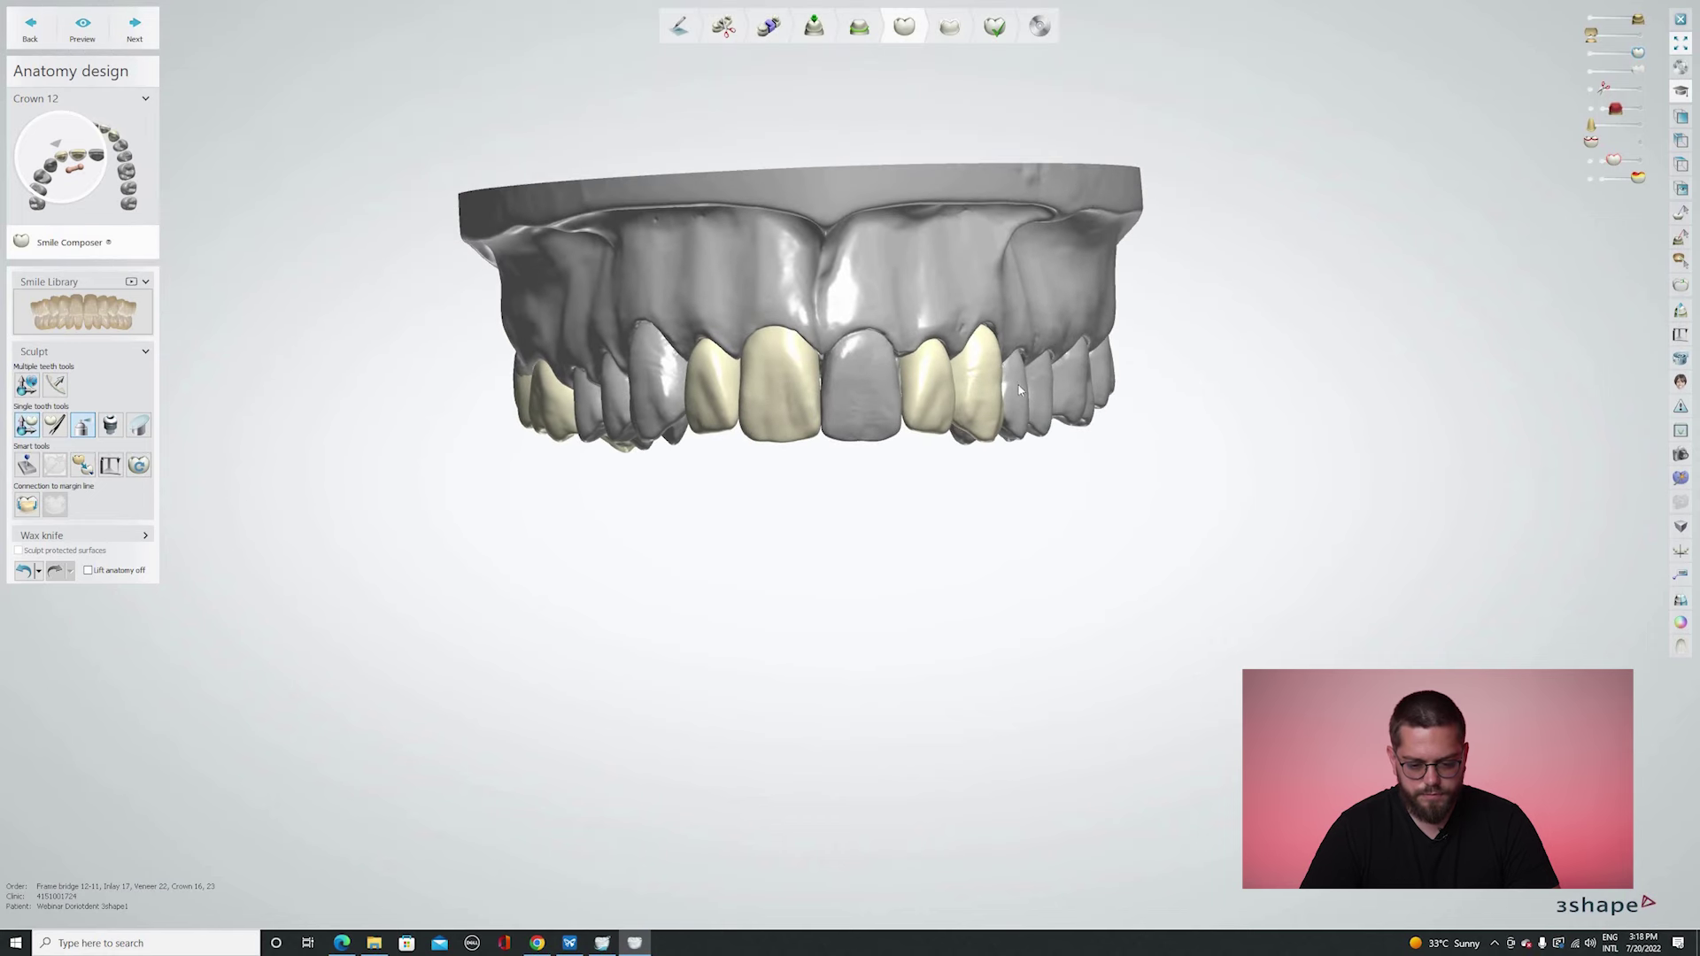
Touch up crowns 12 and 11 with the Wax knife and check the whole anterior row from the front.
{"action": "right_click_drag", "start_coordinate": [1020, 389], "coordinate": [1029, 413]}
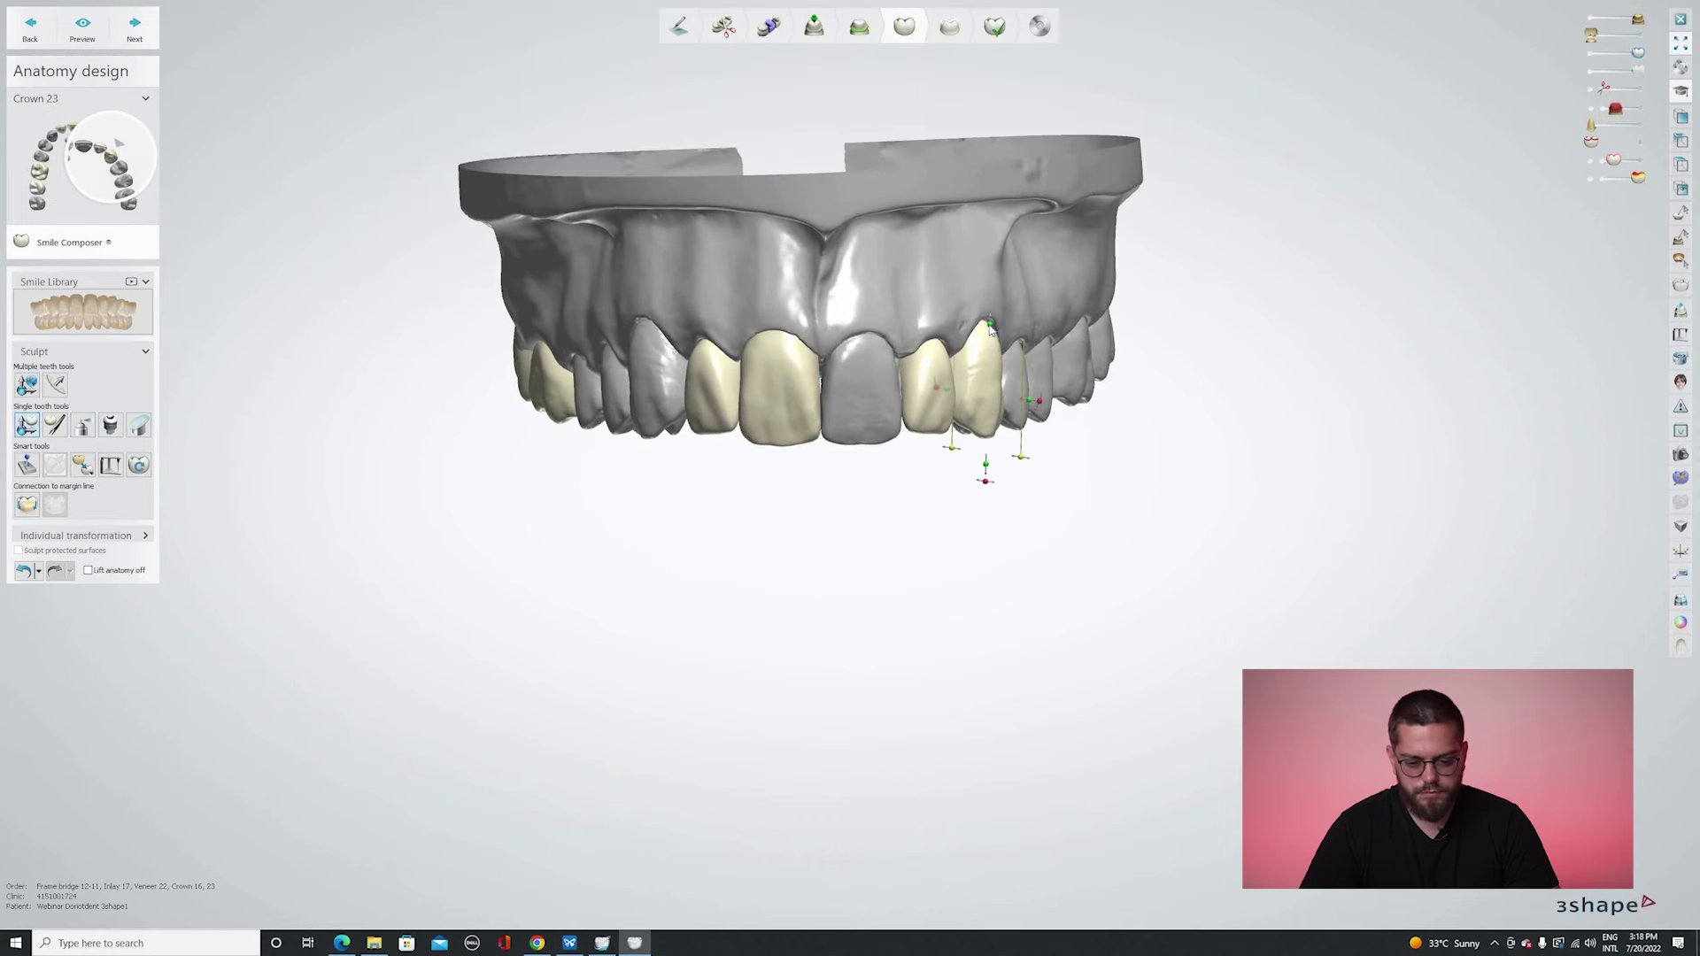
{"action": "scroll", "coordinate": [935, 548], "scroll_direction": "down", "scroll_amount": 3}
{"action": "right_click_drag", "start_coordinate": [892, 416], "coordinate": [881, 488]}
{"action": "scroll", "coordinate": [874, 498], "scroll_direction": "up", "scroll_amount": 3}
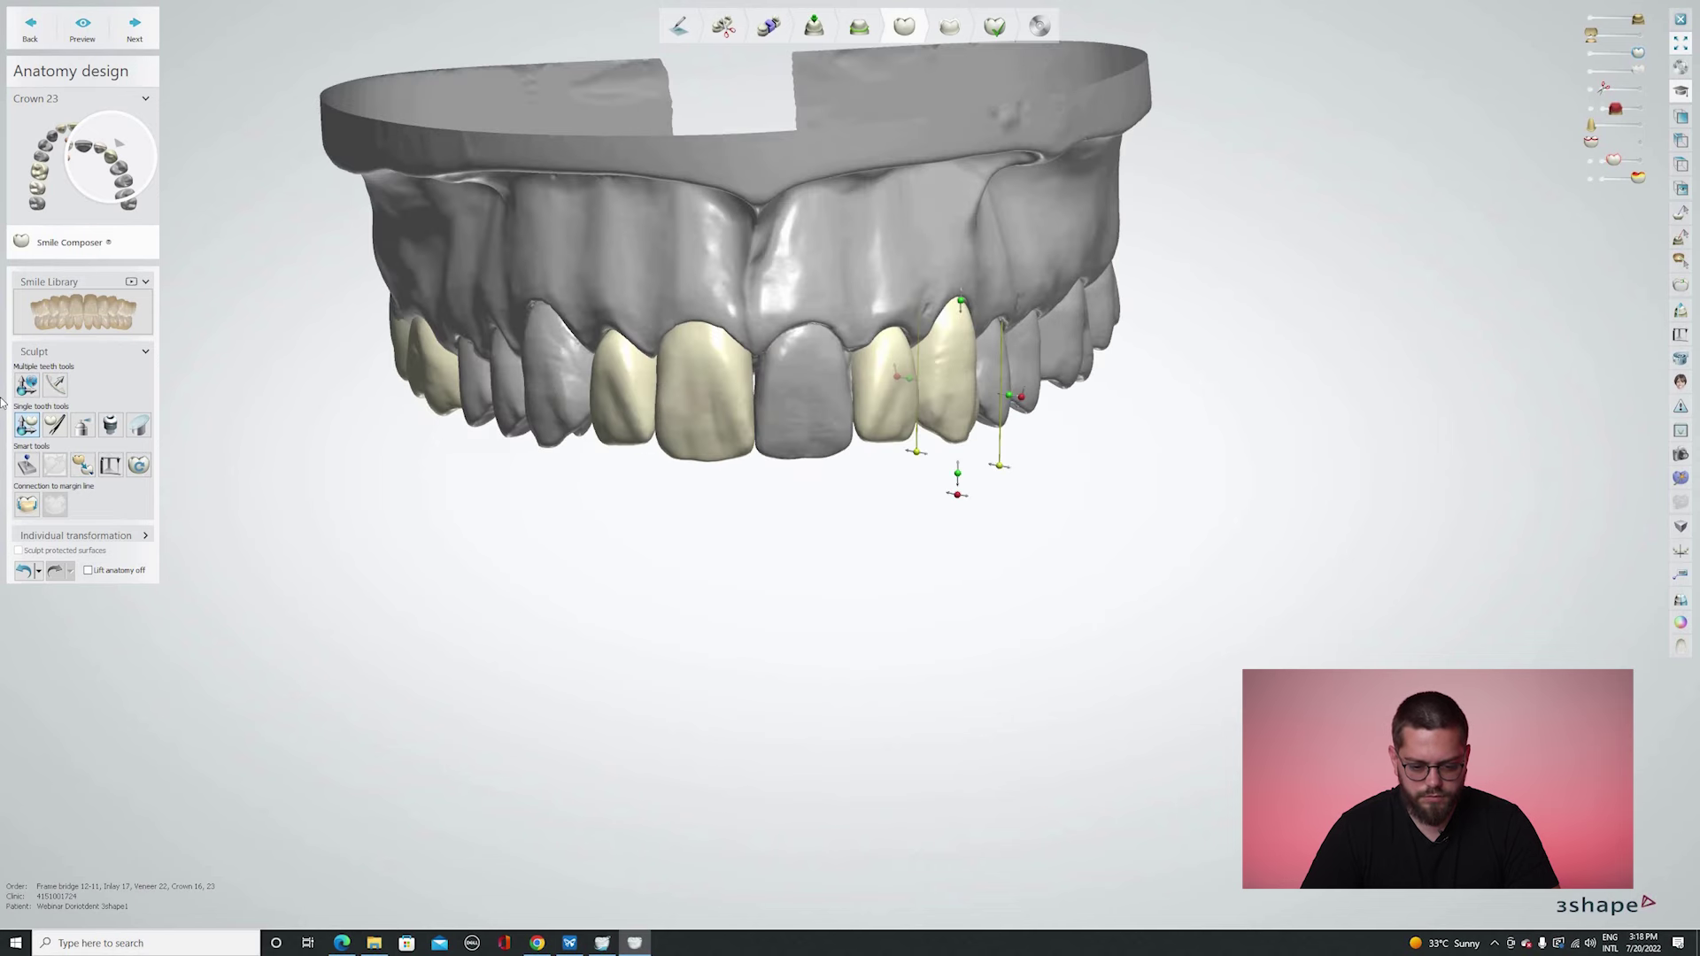
{"action": "scroll", "coordinate": [491, 392], "scroll_direction": "up", "scroll_amount": 3}
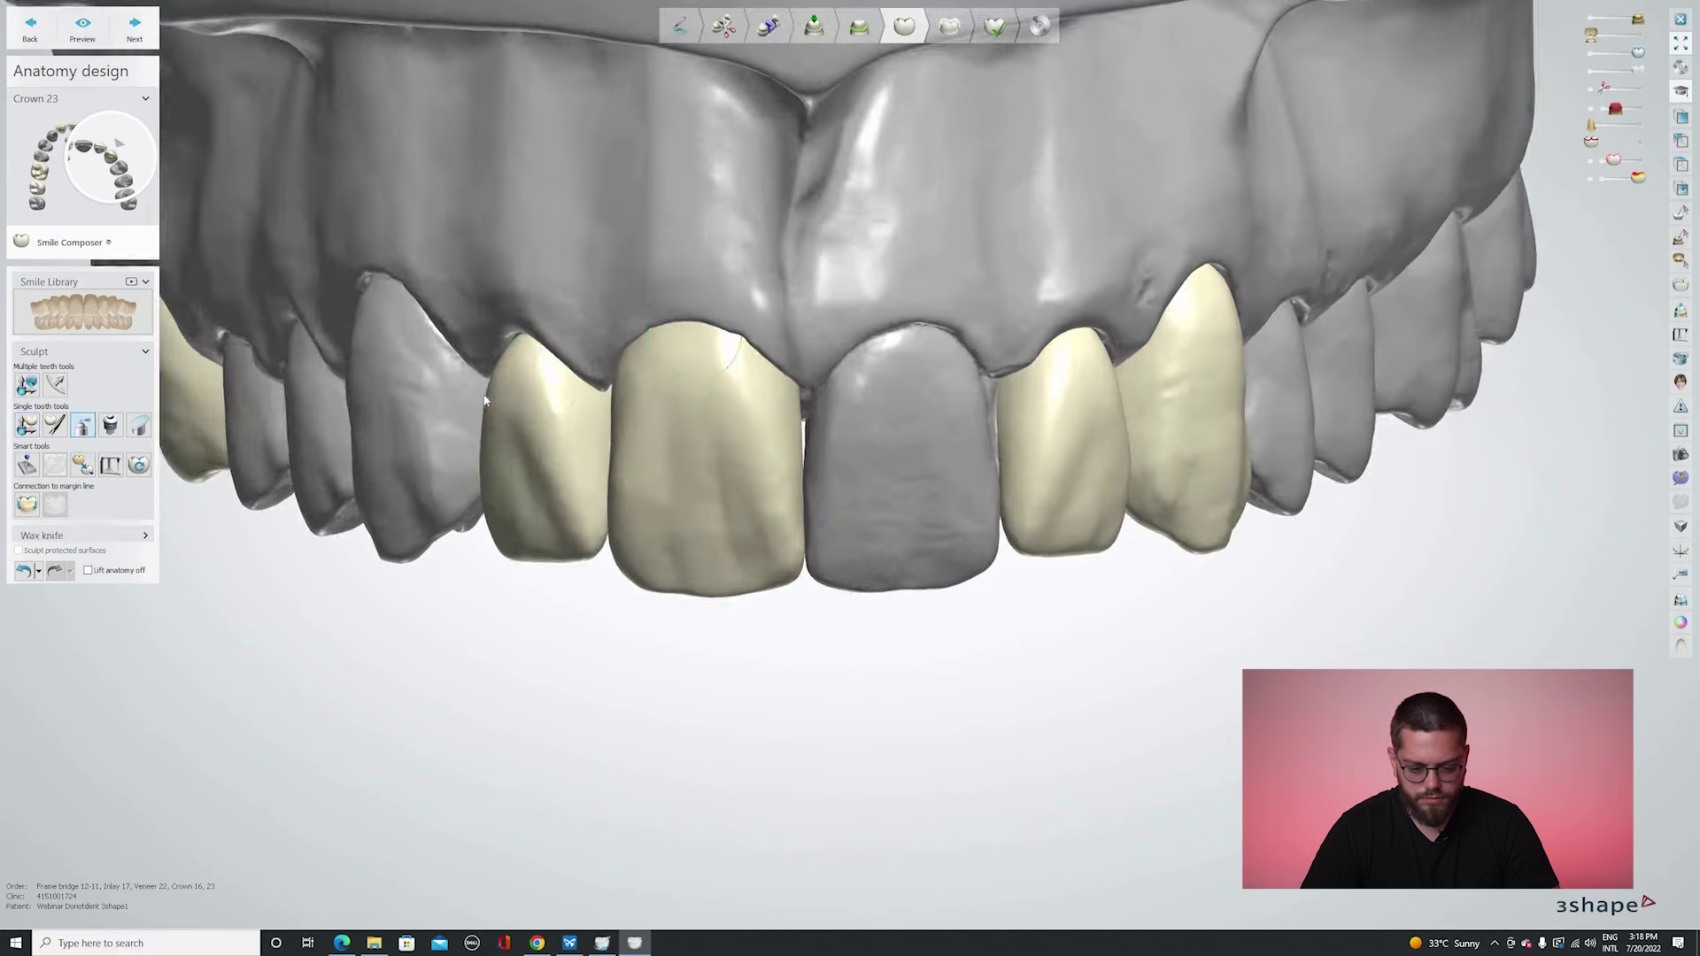
{"action": "scroll", "coordinate": [758, 686], "scroll_direction": "down", "scroll_amount": 4}
{"action": "right_click_drag", "start_coordinate": [580, 418], "coordinate": [600, 385]}
{"action": "scroll", "coordinate": [600, 385], "scroll_direction": "up", "scroll_amount": 3}
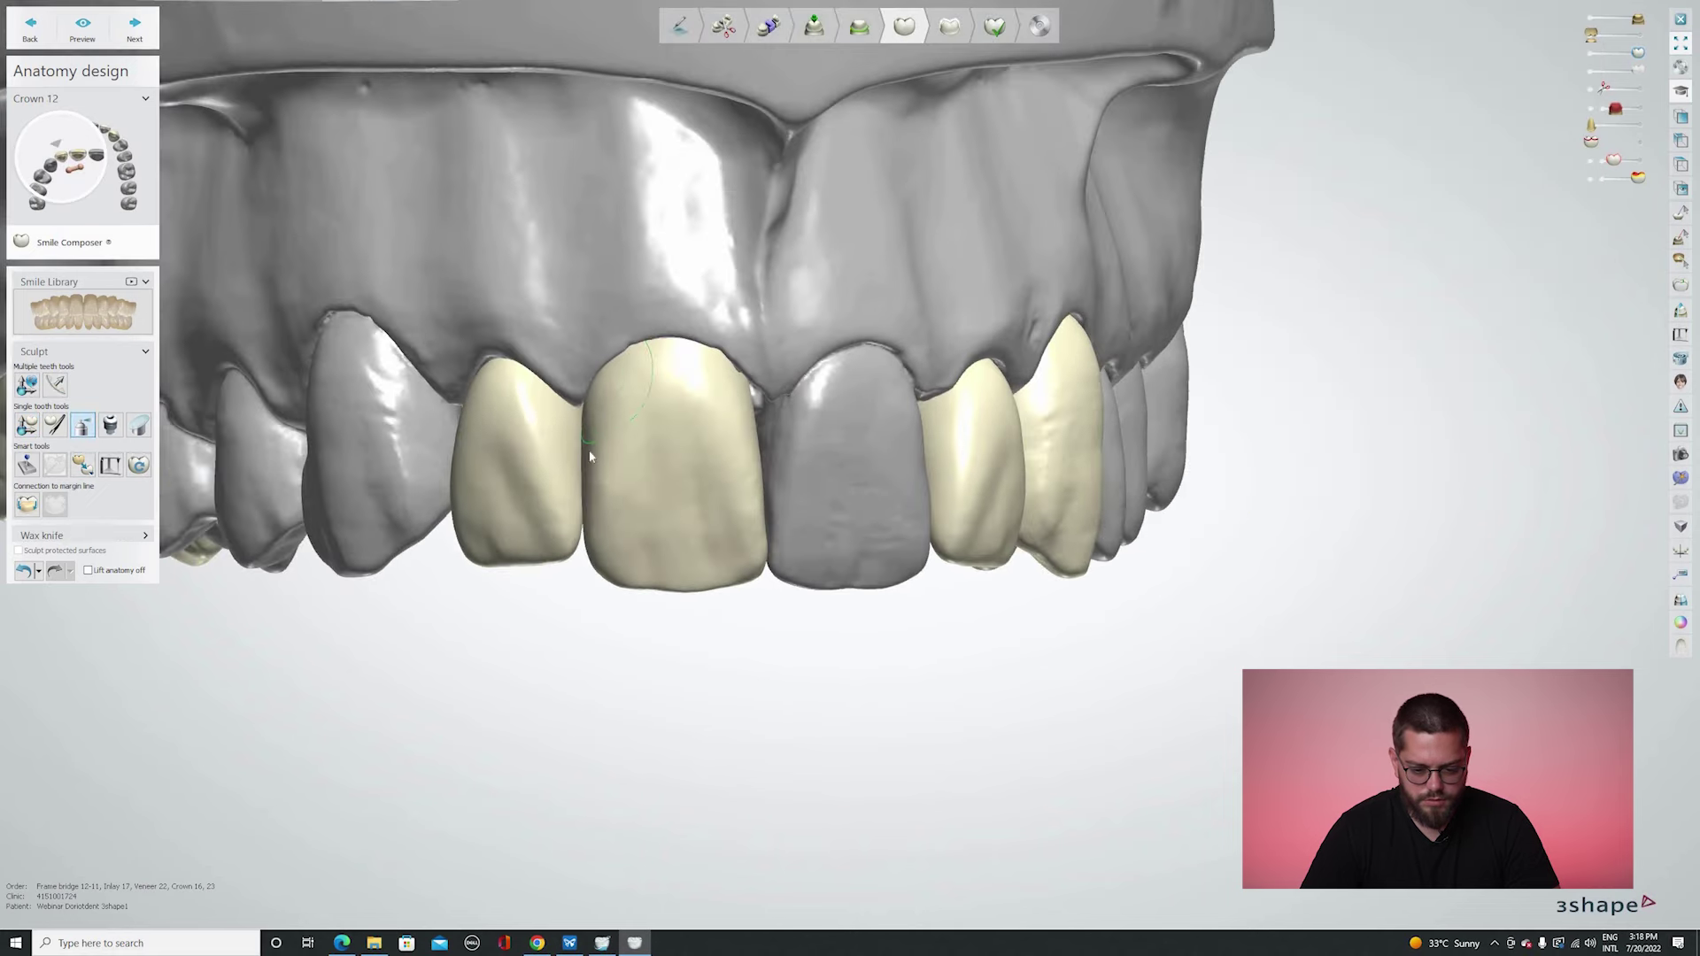
{"action": "scroll", "coordinate": [753, 635], "scroll_direction": "down", "scroll_amount": 4}
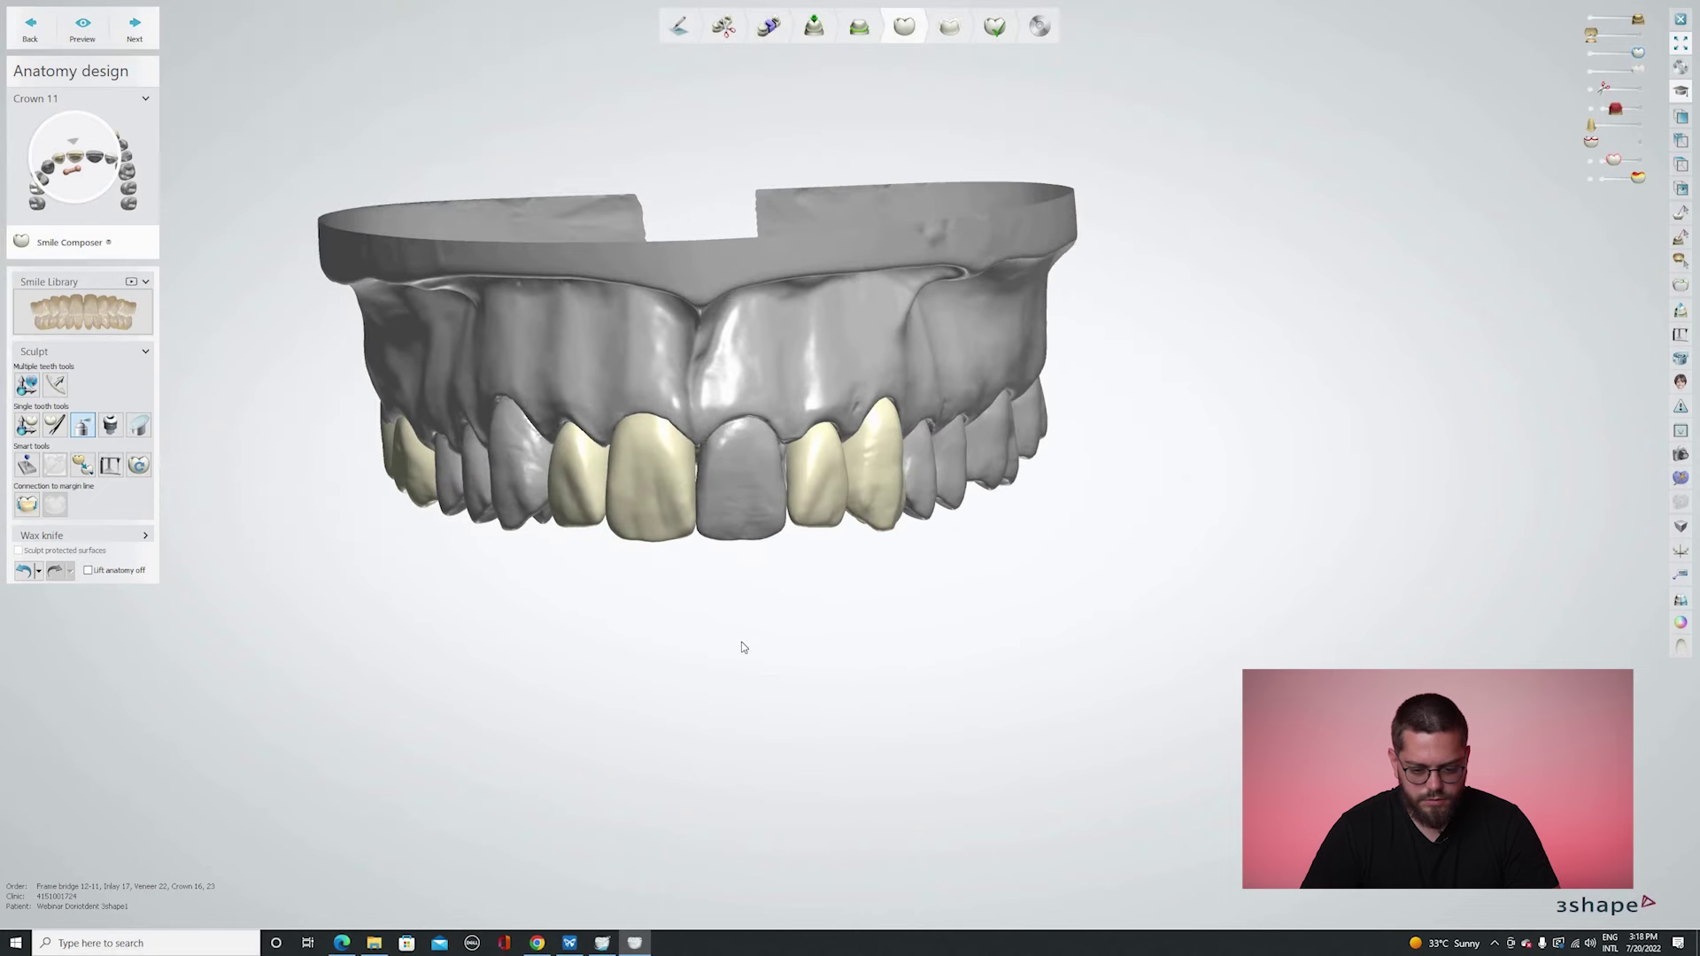
Show the antagonist over inlay 17 and crown 16 and examine their occlusion from the occlusal and buccal sides.
{"action": "mouse_move", "coordinate": [725, 597]}
{"action": "right_mouse_down"}
{"action": "mouse_move", "coordinate": [720, 629]}
{"action": "mouse_move", "coordinate": [704, 504]}
{"action": "mouse_move", "coordinate": [726, 566]}
{"action": "right_mouse_up"}
{"action": "scroll", "coordinate": [726, 600], "scroll_direction": "down", "scroll_amount": 4}
{"action": "right_click_drag", "start_coordinate": [699, 699], "coordinate": [628, 571]}
{"action": "scroll", "coordinate": [620, 567], "scroll_direction": "up", "scroll_amount": 8}
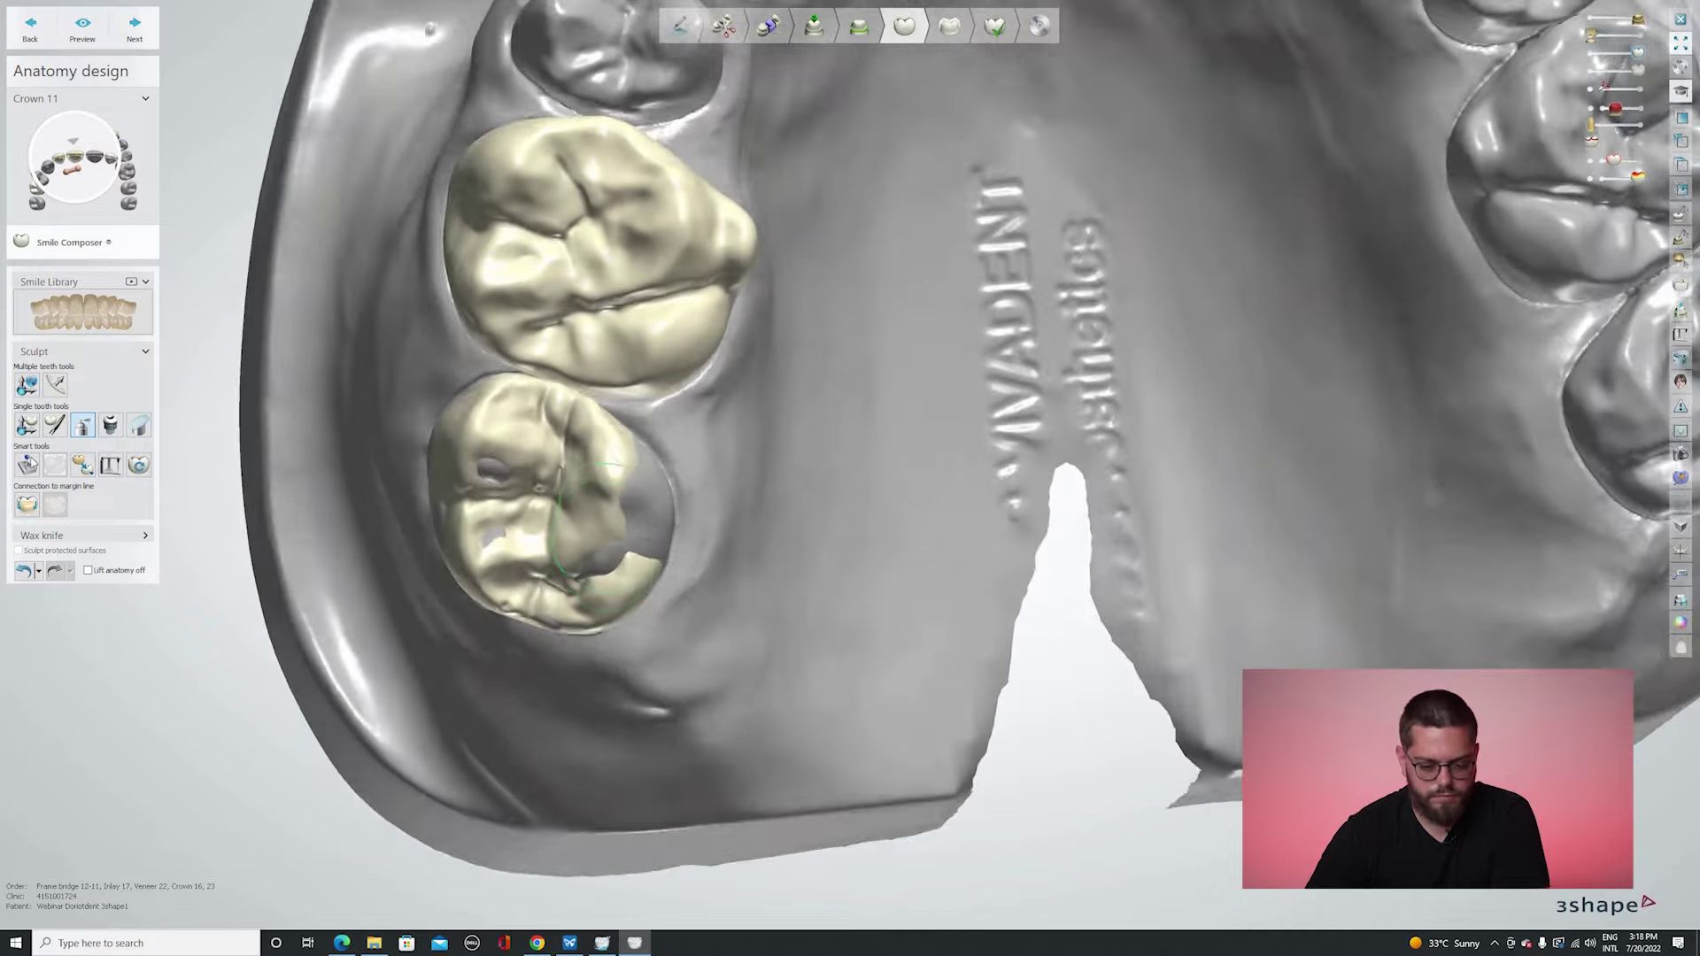
{"action": "right_click_drag", "start_coordinate": [523, 531], "coordinate": [493, 497]}
{"action": "key", "text": "a"}
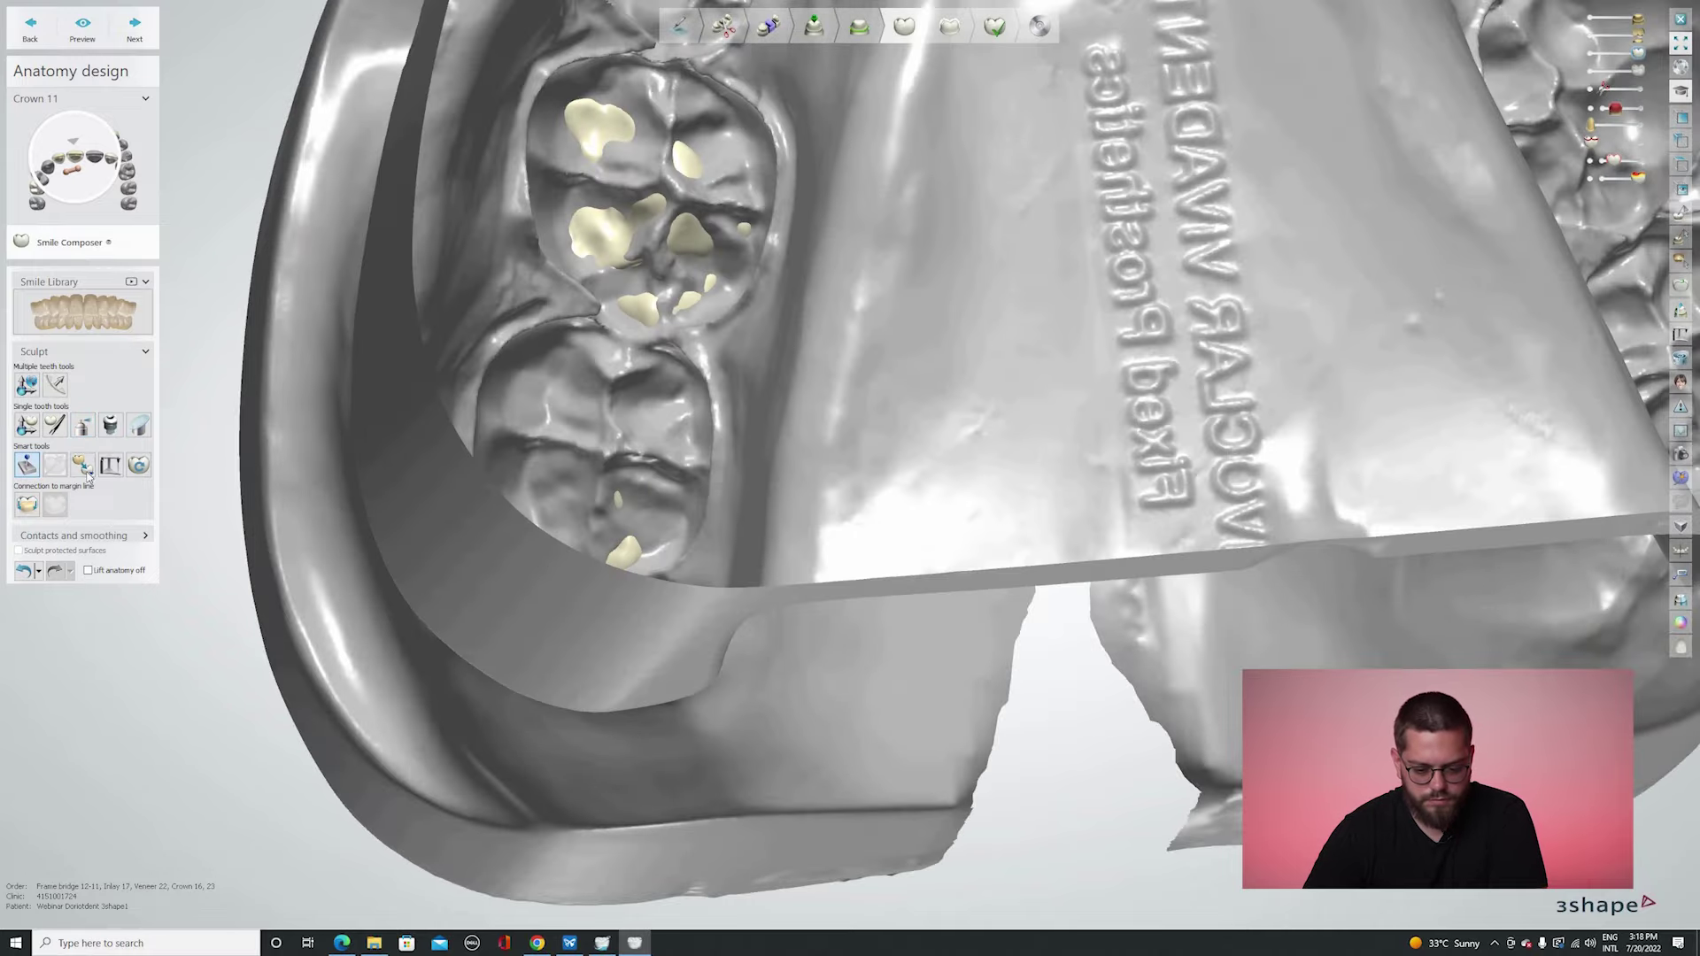
{"action": "right_click_drag", "start_coordinate": [526, 518], "coordinate": [596, 464]}
Morph inlay 17 against the antagonist and adapt its contacts at a distance of 0.00 mm.
{"action": "key", "text": "m"}
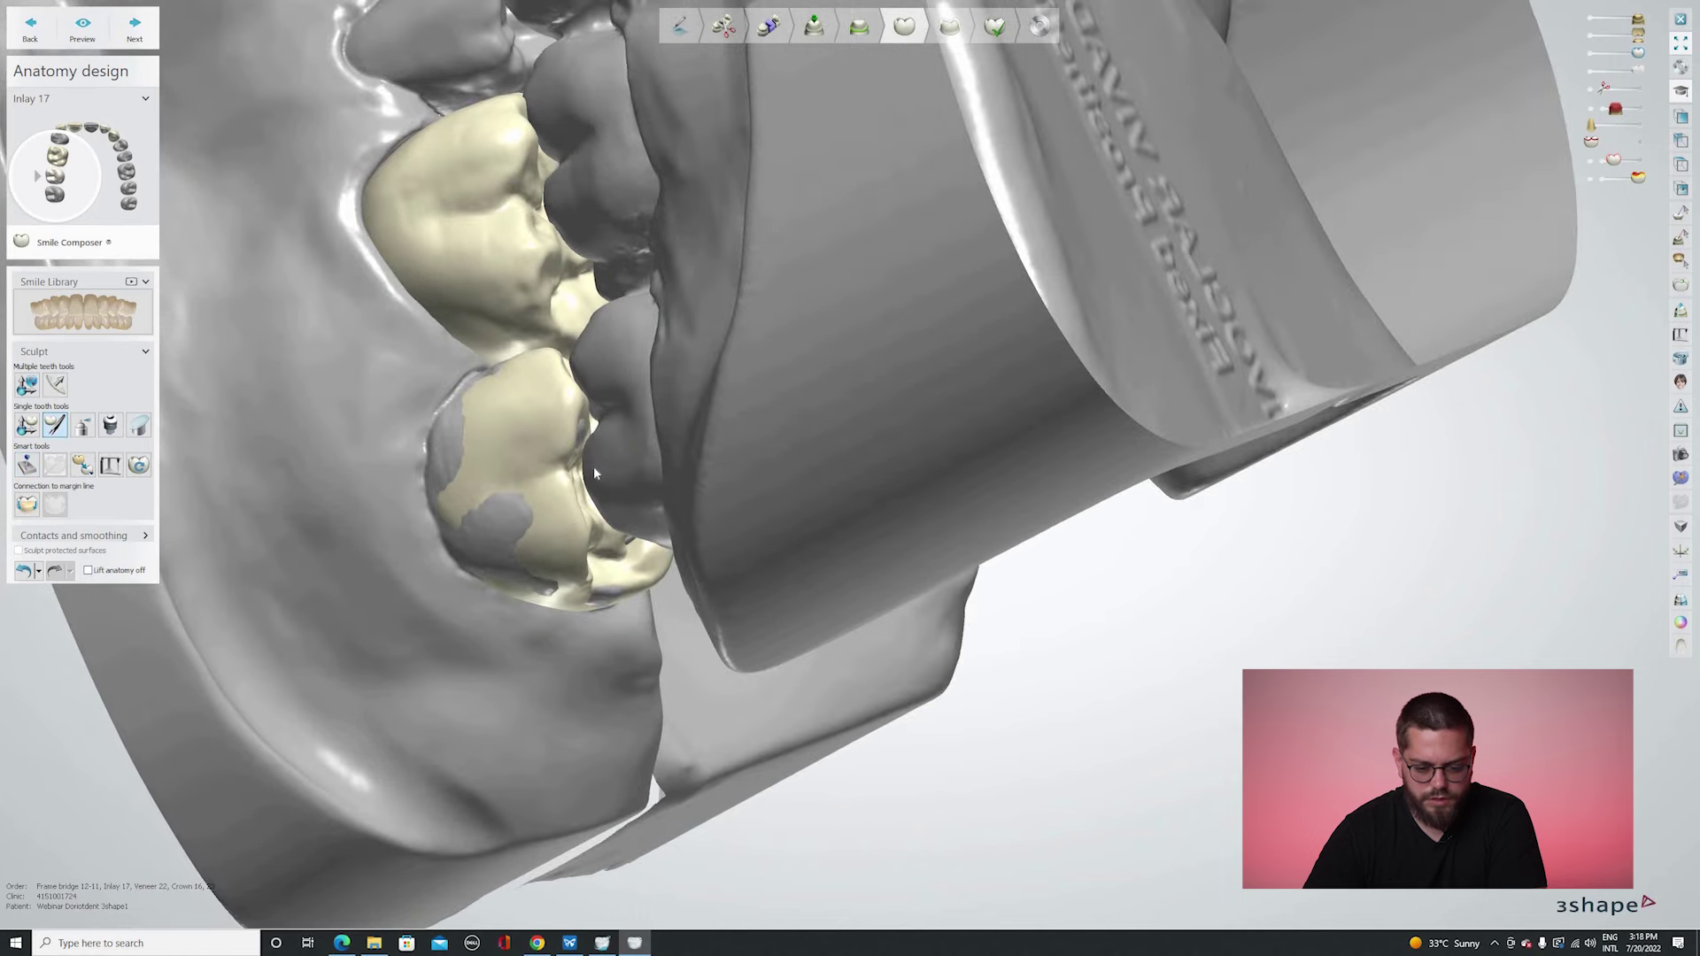
{"action": "scroll", "coordinate": [593, 466], "scroll_direction": "up", "scroll_amount": 5}
{"action": "scroll", "coordinate": [593, 466], "scroll_direction": "down", "scroll_amount": 5}
{"action": "right_click_drag", "start_coordinate": [595, 475], "coordinate": [591, 470]}
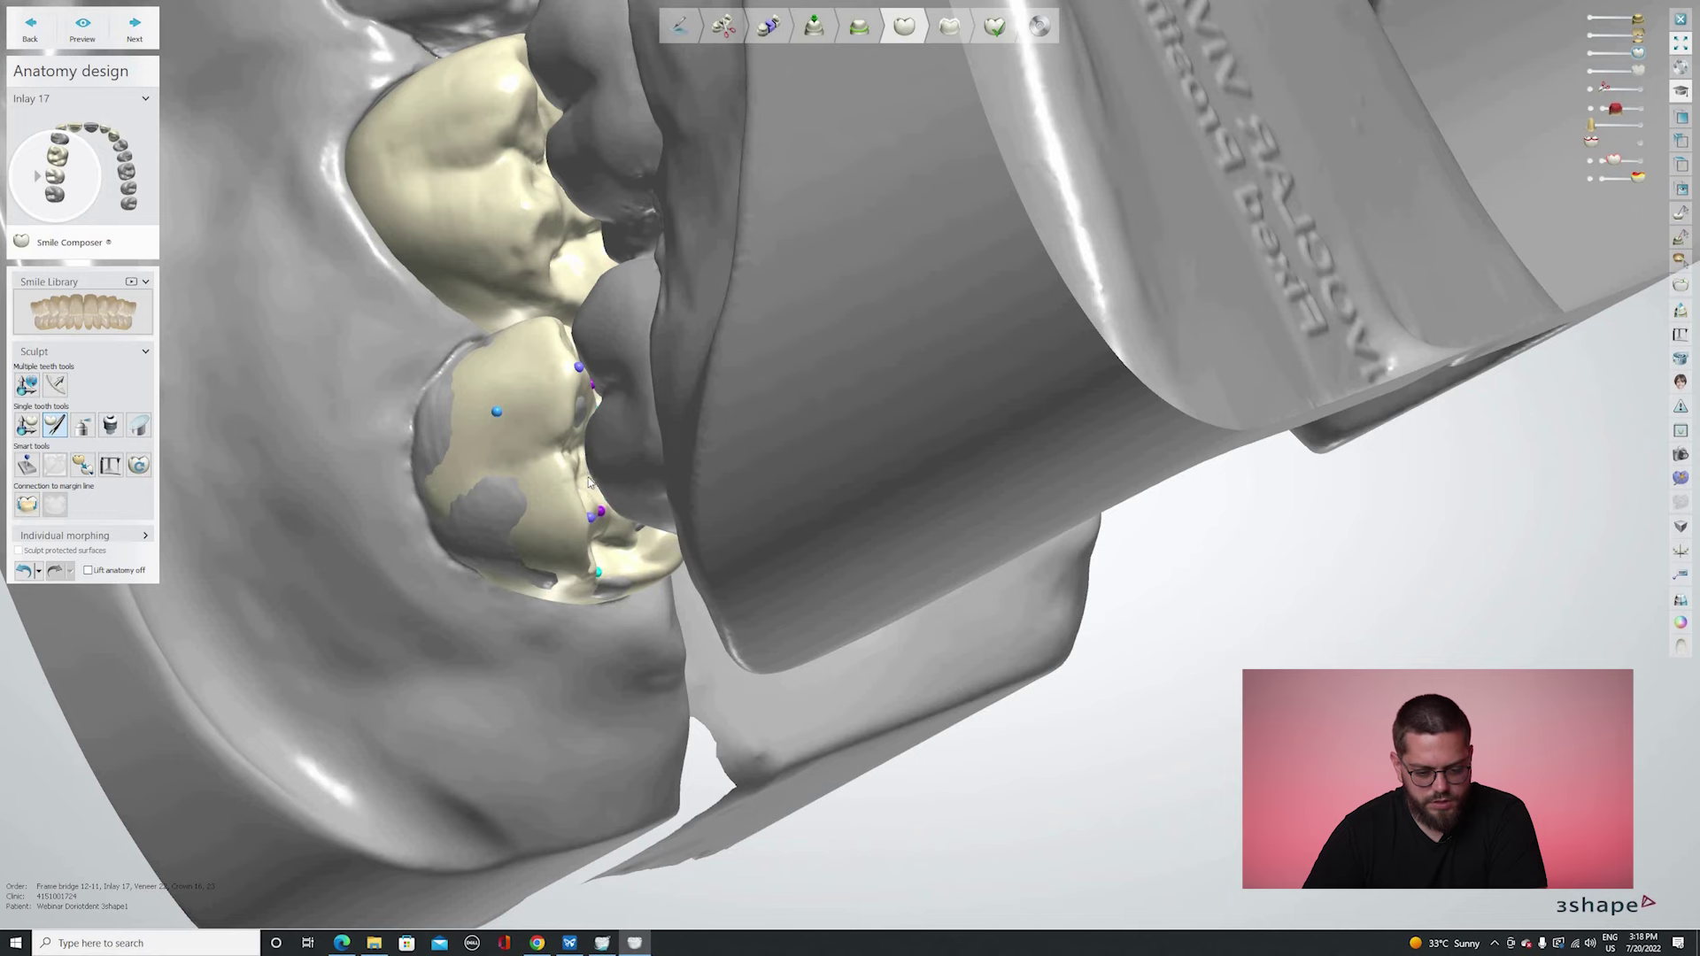
{"action": "mouse_move", "coordinate": [544, 448]}
{"action": "right_mouse_down"}
{"action": "mouse_move", "coordinate": [525, 391]}
{"action": "mouse_move", "coordinate": [538, 373]}
{"action": "mouse_move", "coordinate": [656, 379]}
{"action": "mouse_move", "coordinate": [542, 449]}
{"action": "mouse_move", "coordinate": [549, 431]}
{"action": "right_mouse_up"}
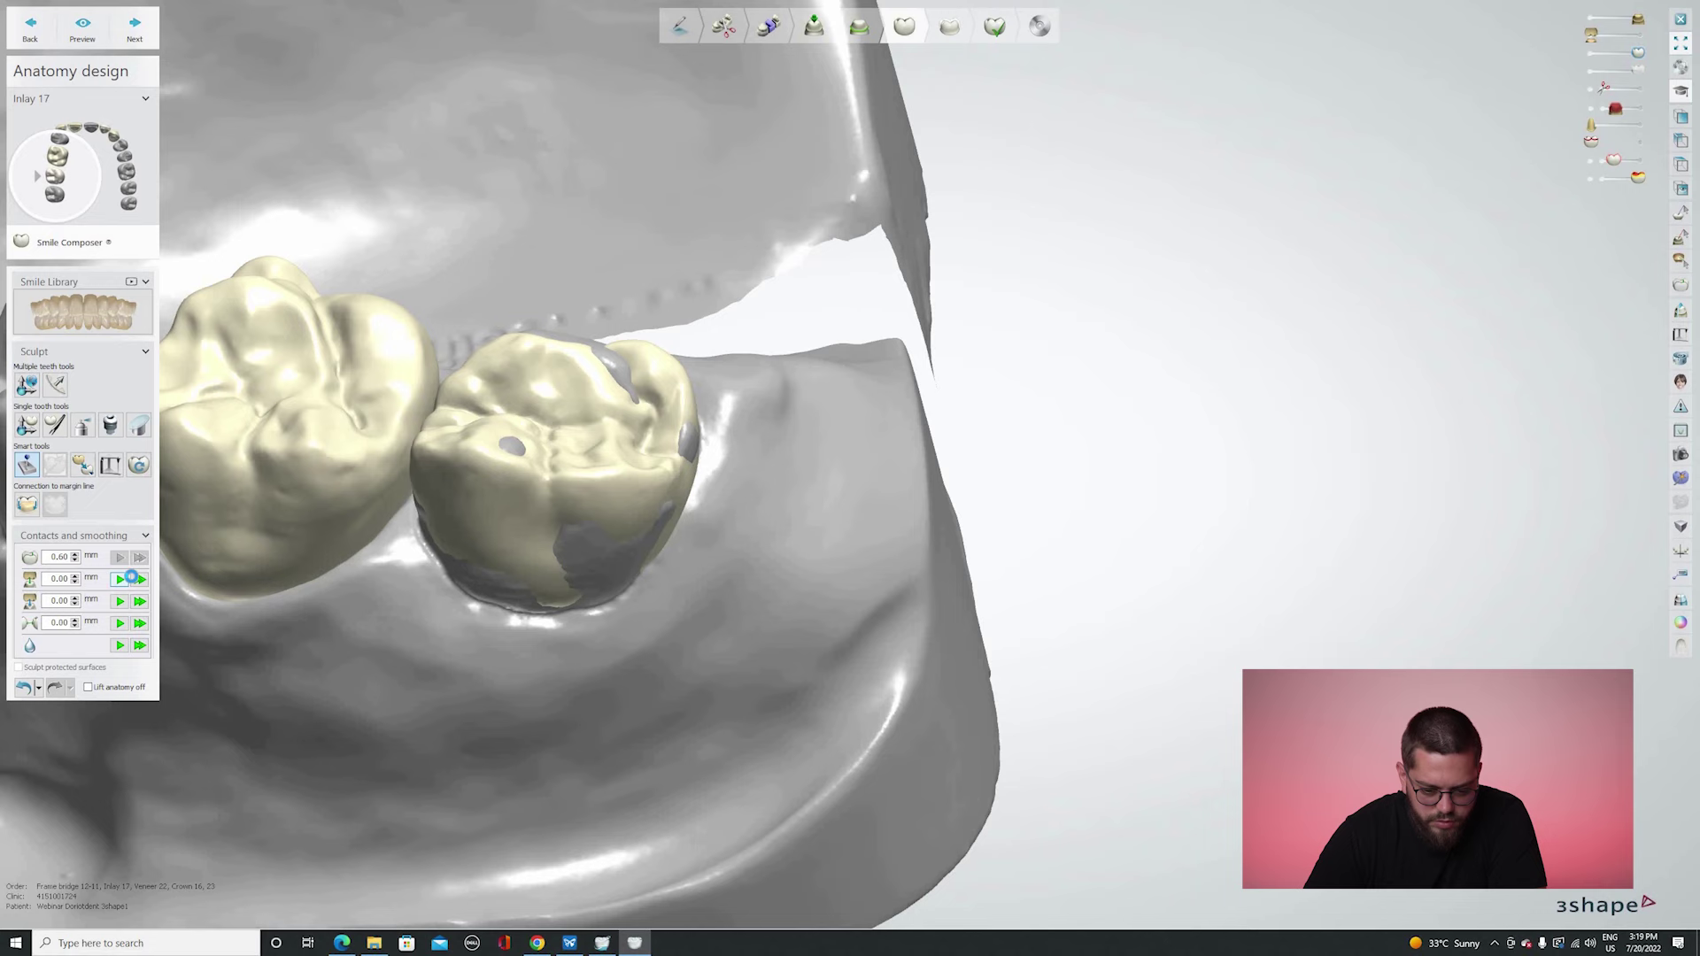
{"action": "right_click_drag", "start_coordinate": [473, 493], "coordinate": [477, 575]}
Morph crown 16 with a 2.17 mm radius against the opposing teeth and adapt its contacts at 0.00 mm.
{"action": "left_click", "coordinate": [305, 421]}
{"action": "key", "text": "a"}
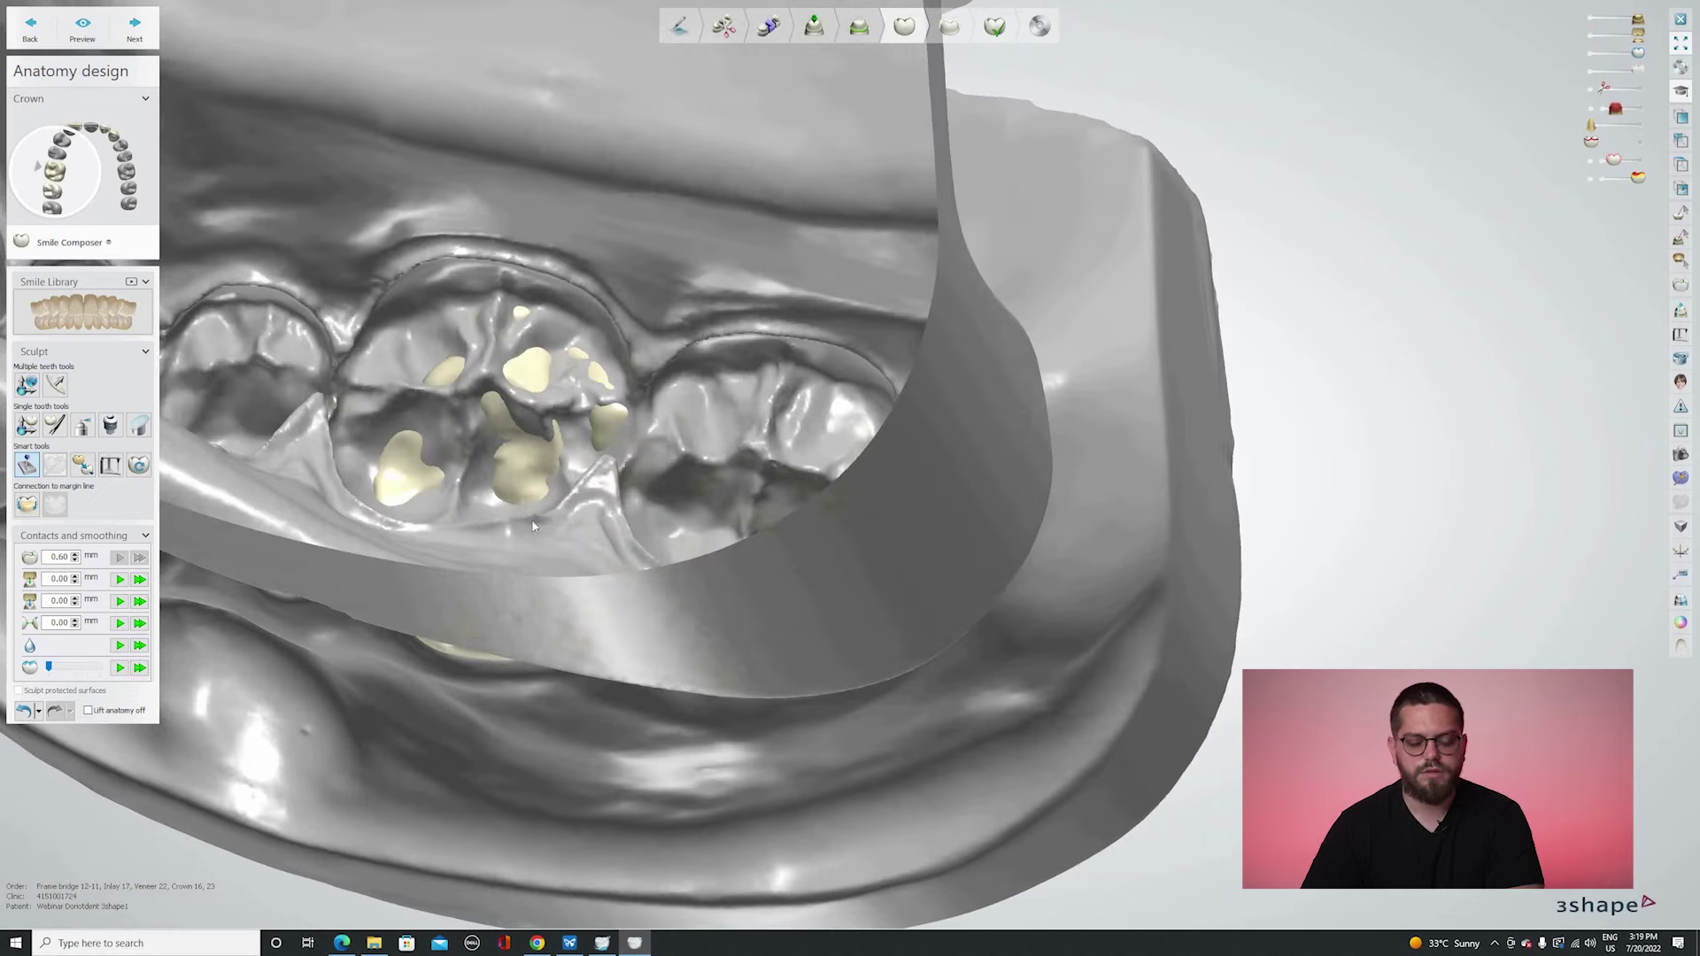
{"action": "right_click_drag", "start_coordinate": [536, 476], "coordinate": [749, 458]}
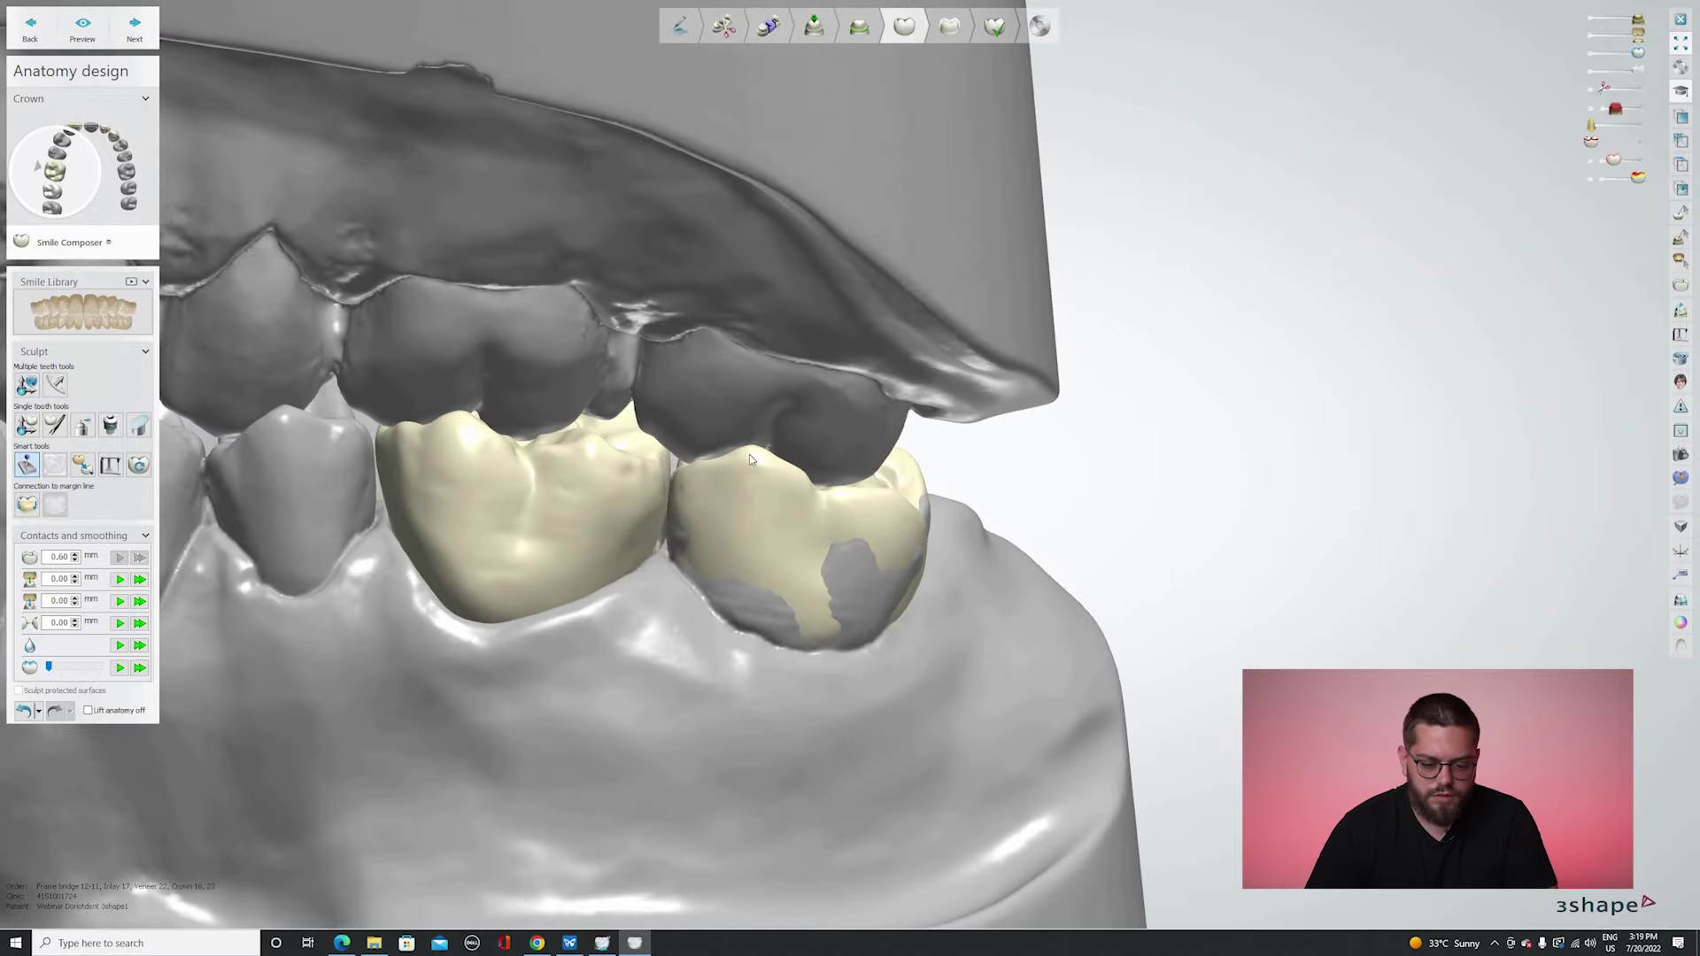
{"action": "left_click", "coordinate": [645, 518]}
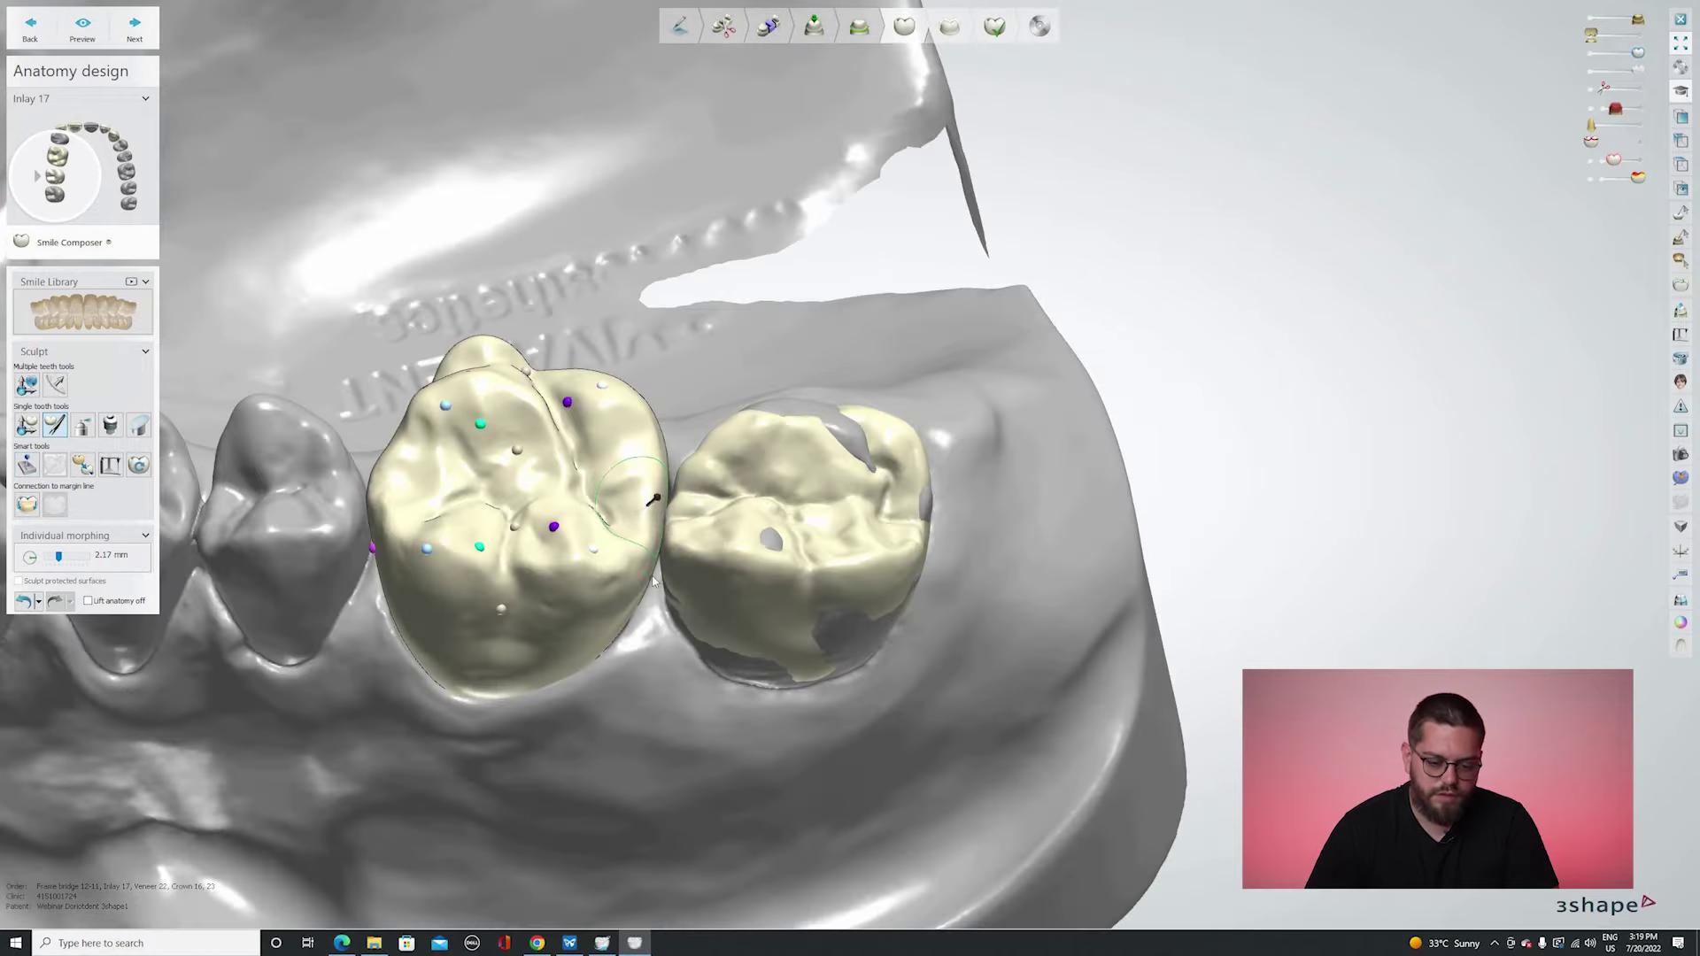
{"action": "right_click_drag", "start_coordinate": [667, 552], "coordinate": [406, 492]}
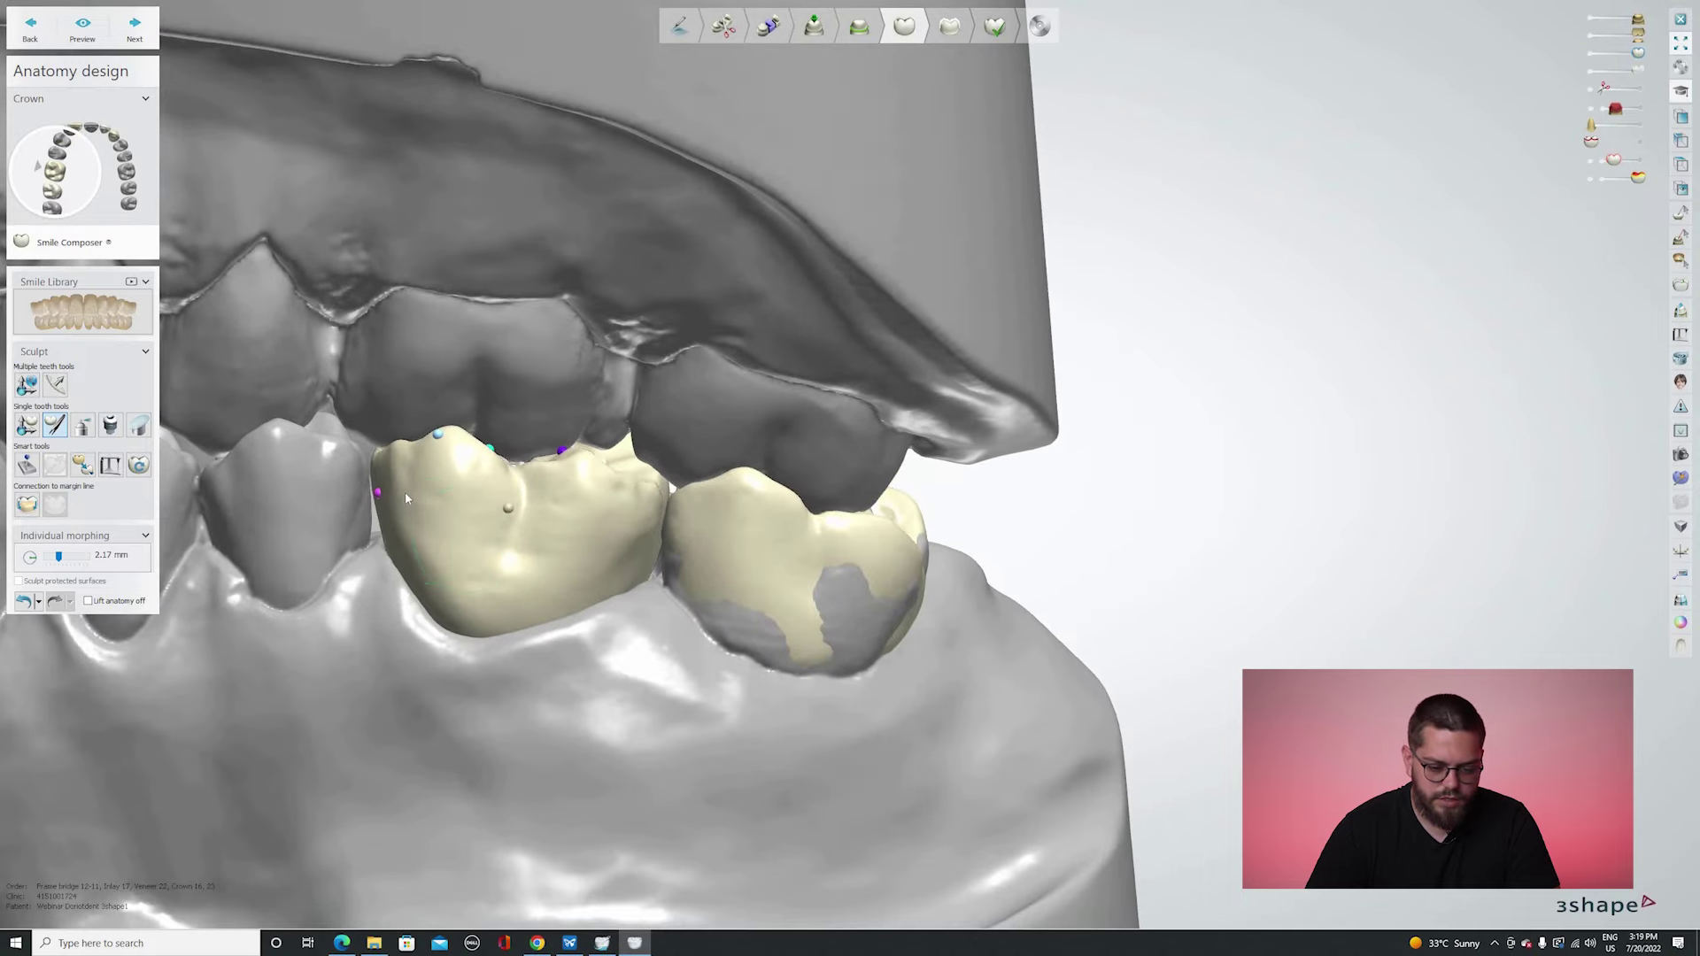
{"action": "scroll", "coordinate": [407, 481], "scroll_direction": "up", "scroll_amount": 2}
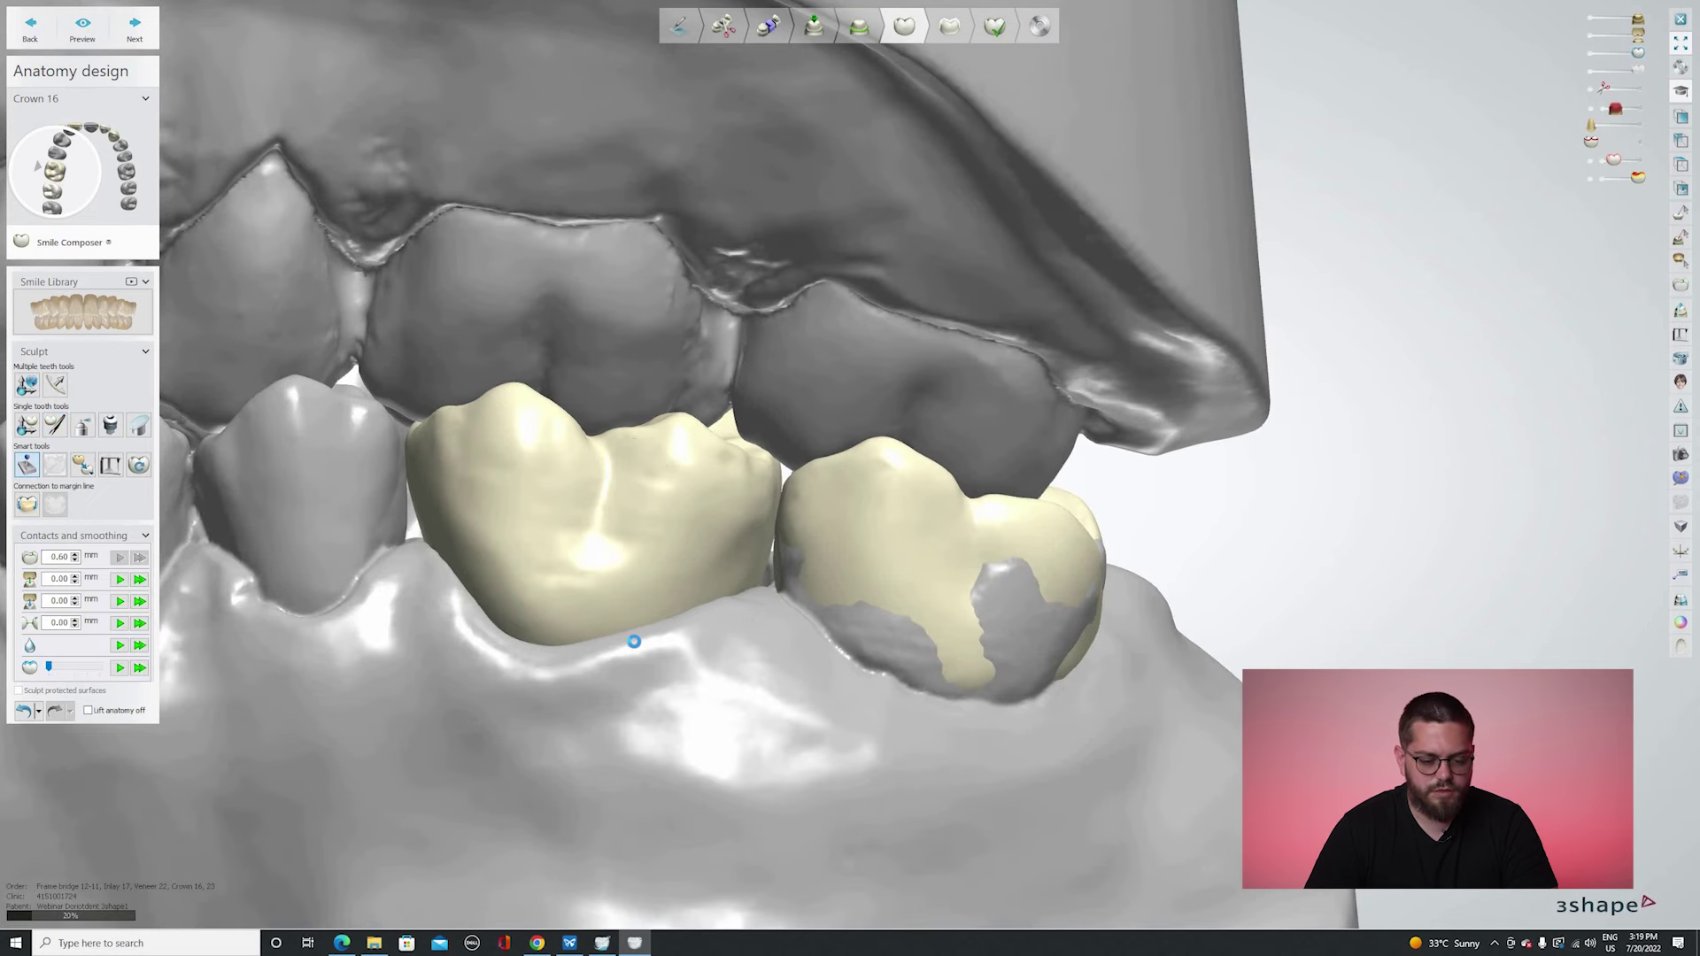
{"action": "scroll", "coordinate": [576, 591], "scroll_direction": "down", "scroll_amount": 3}
{"action": "right_click_drag", "start_coordinate": [577, 591], "coordinate": [746, 534]}
{"action": "key", "text": "ctrl+a"}
Reshape crown 11 near its distal incisal corner with individual morphing.
{"action": "scroll", "coordinate": [542, 648], "scroll_direction": "down", "scroll_amount": 3}
{"action": "scroll", "coordinate": [763, 572], "scroll_direction": "up", "scroll_amount": 3}
{"action": "scroll", "coordinate": [765, 571], "scroll_direction": "down", "scroll_amount": 2}
{"action": "scroll", "coordinate": [791, 625], "scroll_direction": "down", "scroll_amount": 2}
{"action": "scroll", "coordinate": [885, 625], "scroll_direction": "up", "scroll_amount": 4}
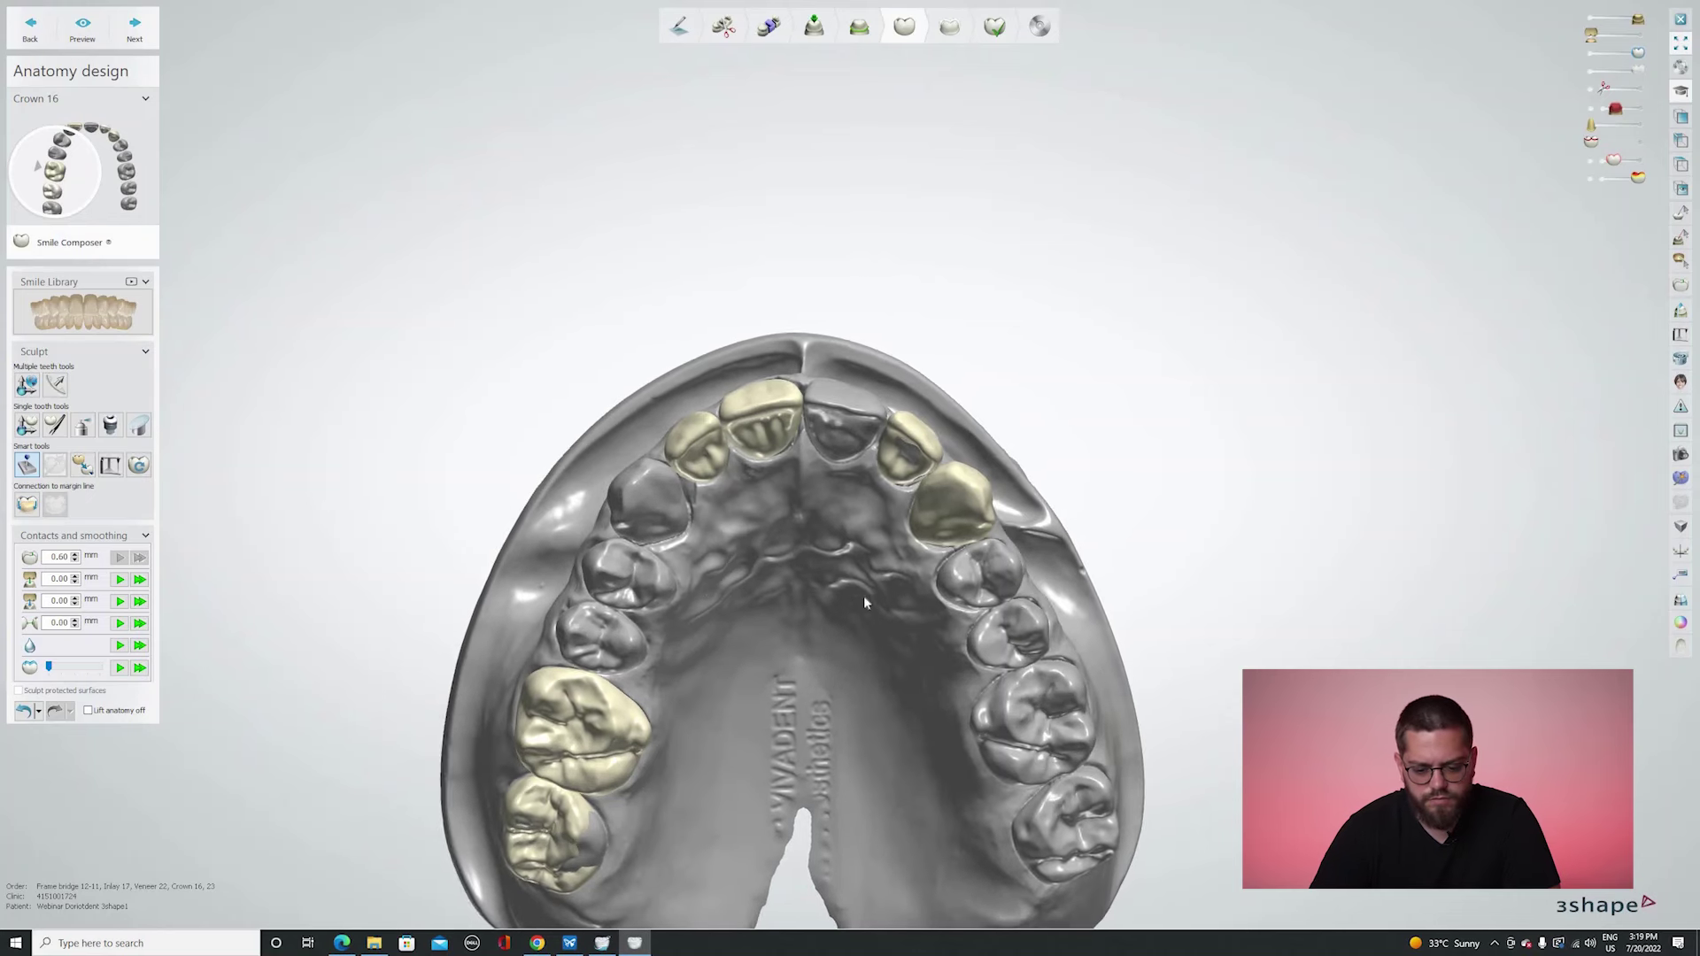
{"action": "right_click_drag", "start_coordinate": [863, 595], "coordinate": [234, 469]}
{"action": "left_click", "coordinate": [56, 423]}
{"action": "scroll", "coordinate": [869, 517], "scroll_direction": "up", "scroll_amount": 4}
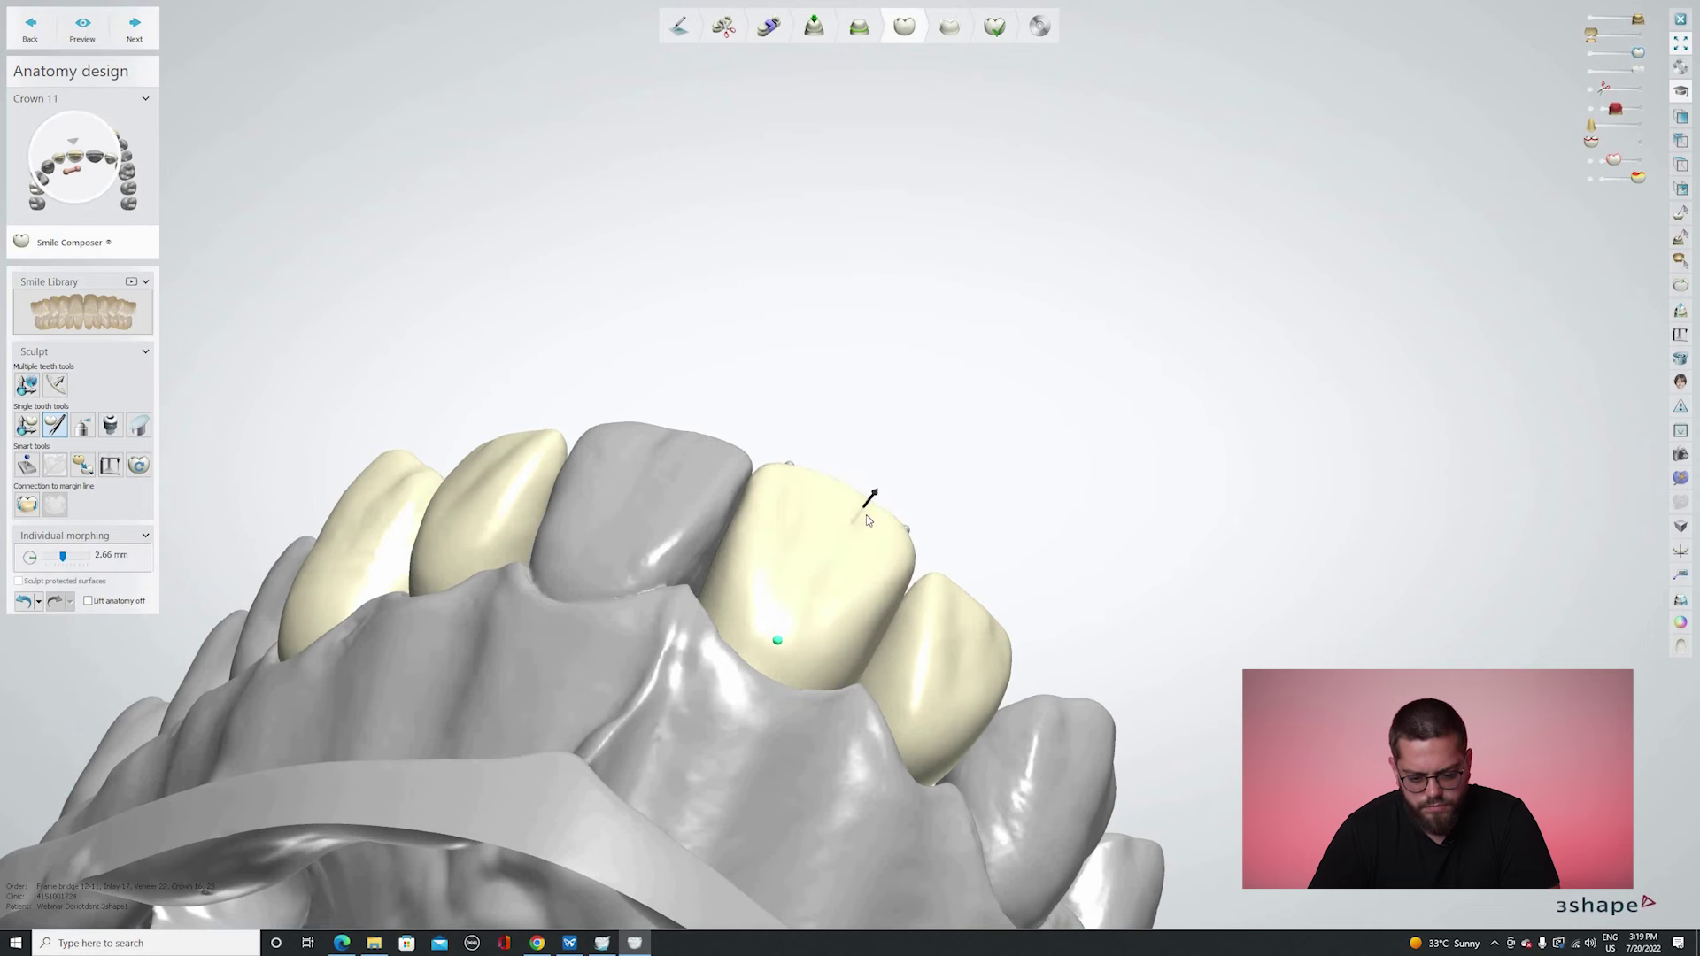
{"action": "scroll", "coordinate": [863, 519], "scroll_direction": "down", "scroll_amount": 2, "text": "shift"}
{"action": "left_click_drag", "start_coordinate": [863, 520], "coordinate": [869, 622]}
Connect inlay 17 to its margin line with 0.10 mm offset and 0.50 mm transition distance, and connect crown 16 with 0.10 mm offset.
{"action": "right_click_drag", "start_coordinate": [650, 713], "coordinate": [584, 442]}
{"action": "scroll", "coordinate": [606, 472], "scroll_direction": "up", "scroll_amount": 5}
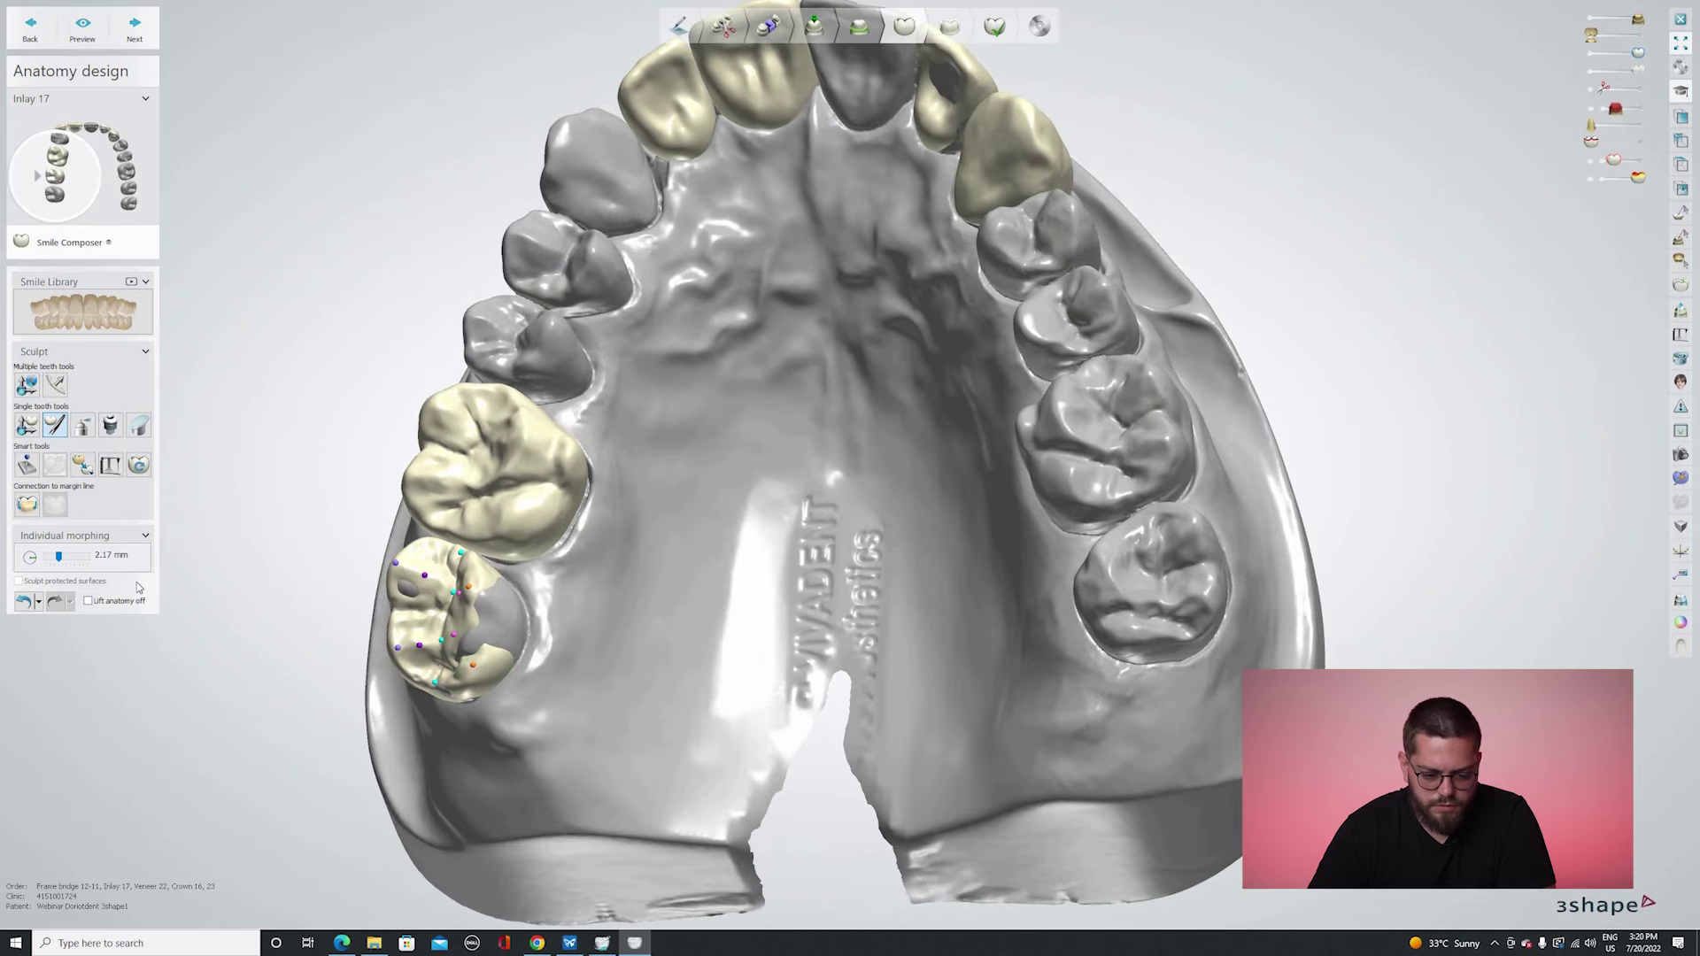
{"action": "left_click", "coordinate": [27, 504]}
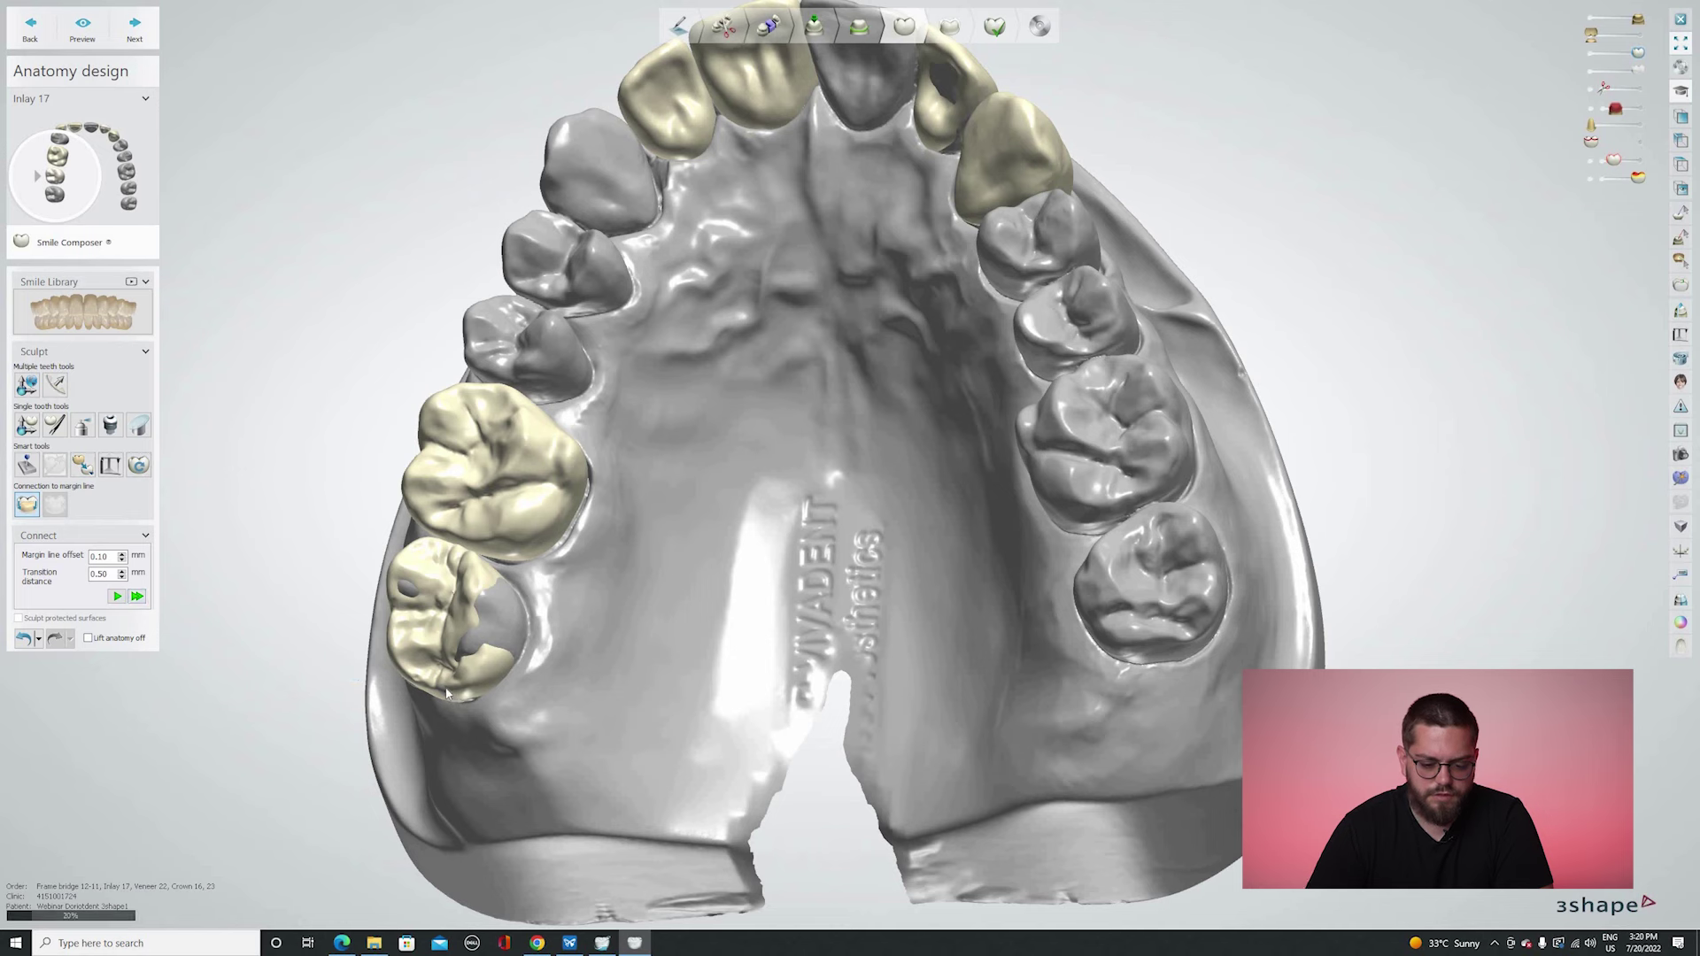
{"action": "scroll", "coordinate": [474, 649], "scroll_direction": "up", "scroll_amount": 6}
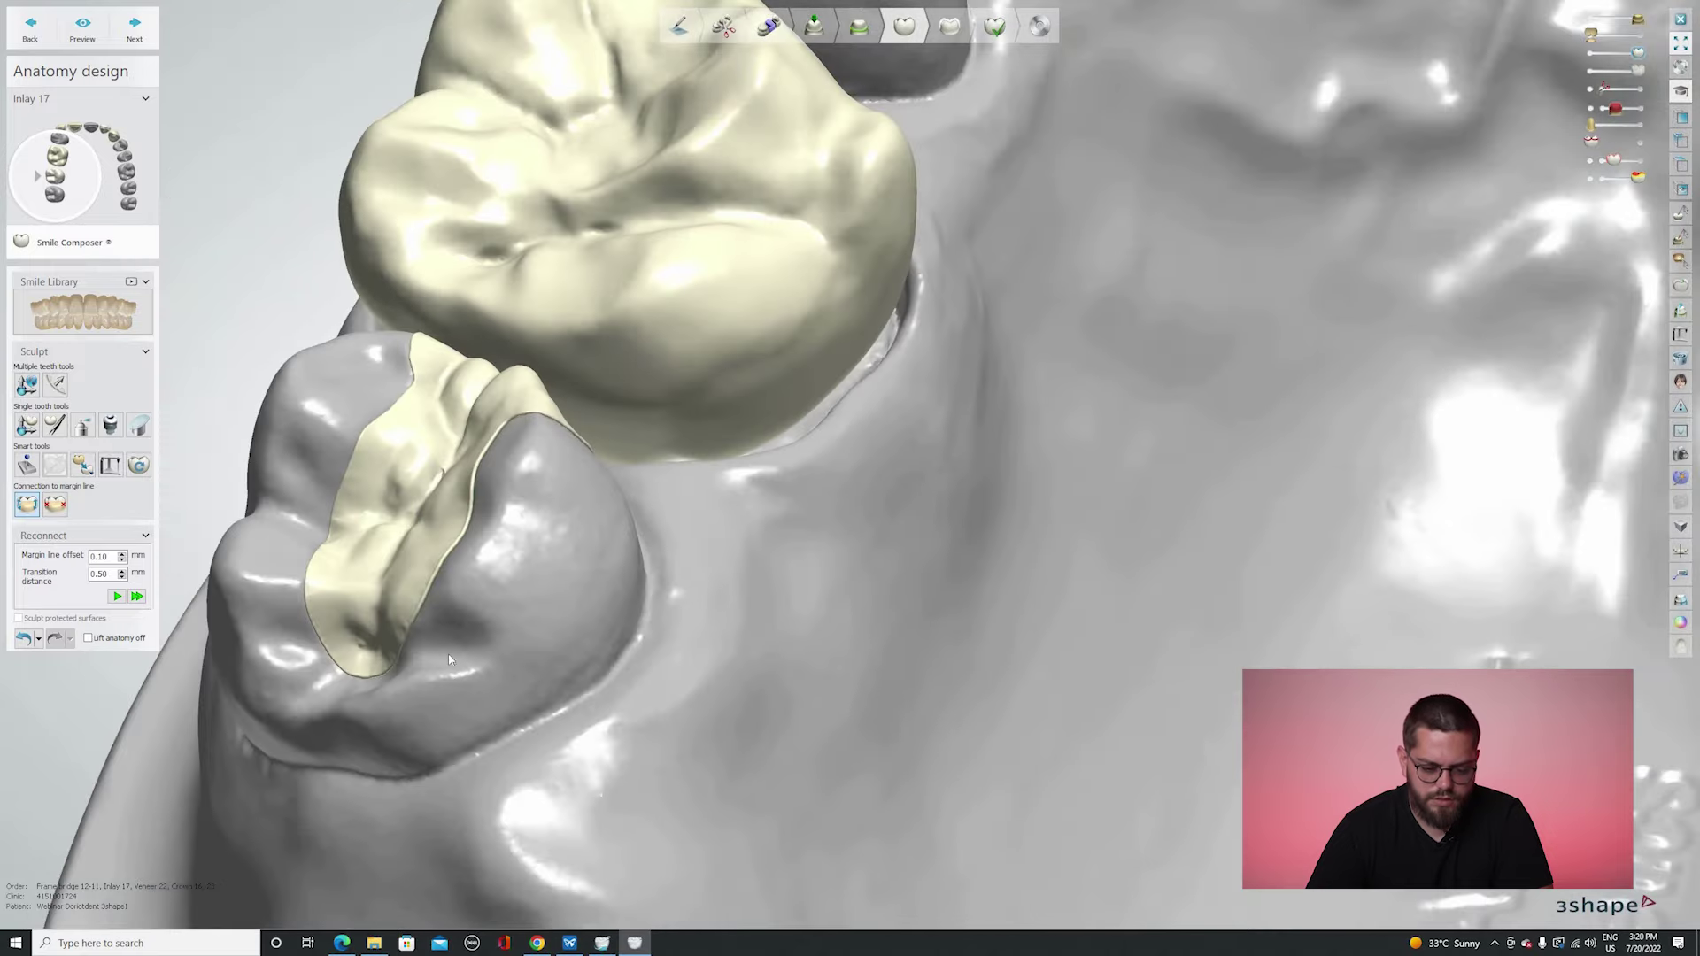
{"action": "right_click_drag", "start_coordinate": [449, 660], "coordinate": [117, 631]}
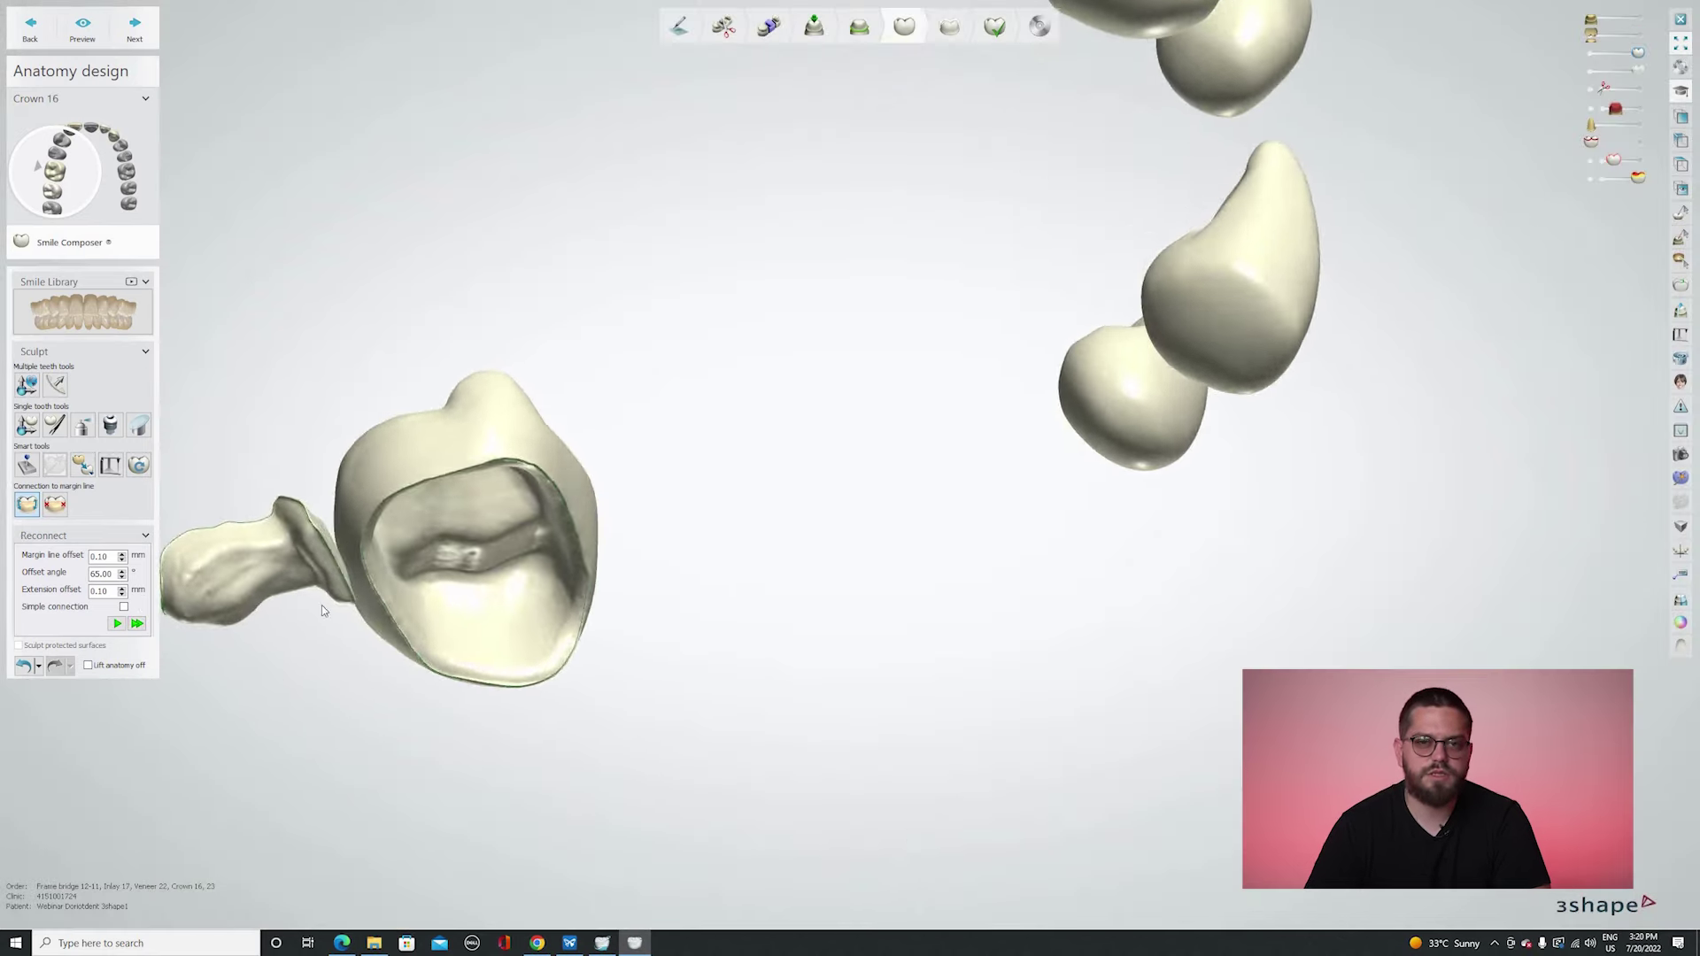
{"action": "right_click_drag", "start_coordinate": [321, 604], "coordinate": [691, 576]}
Undo the first margin connection of crown 12 and redo it as a simple connection with 0.25 mm margin line offset and 0.20 mm extension offset.
{"action": "key", "text": "1"}
{"action": "scroll", "coordinate": [699, 726], "scroll_direction": "down", "scroll_amount": 3}
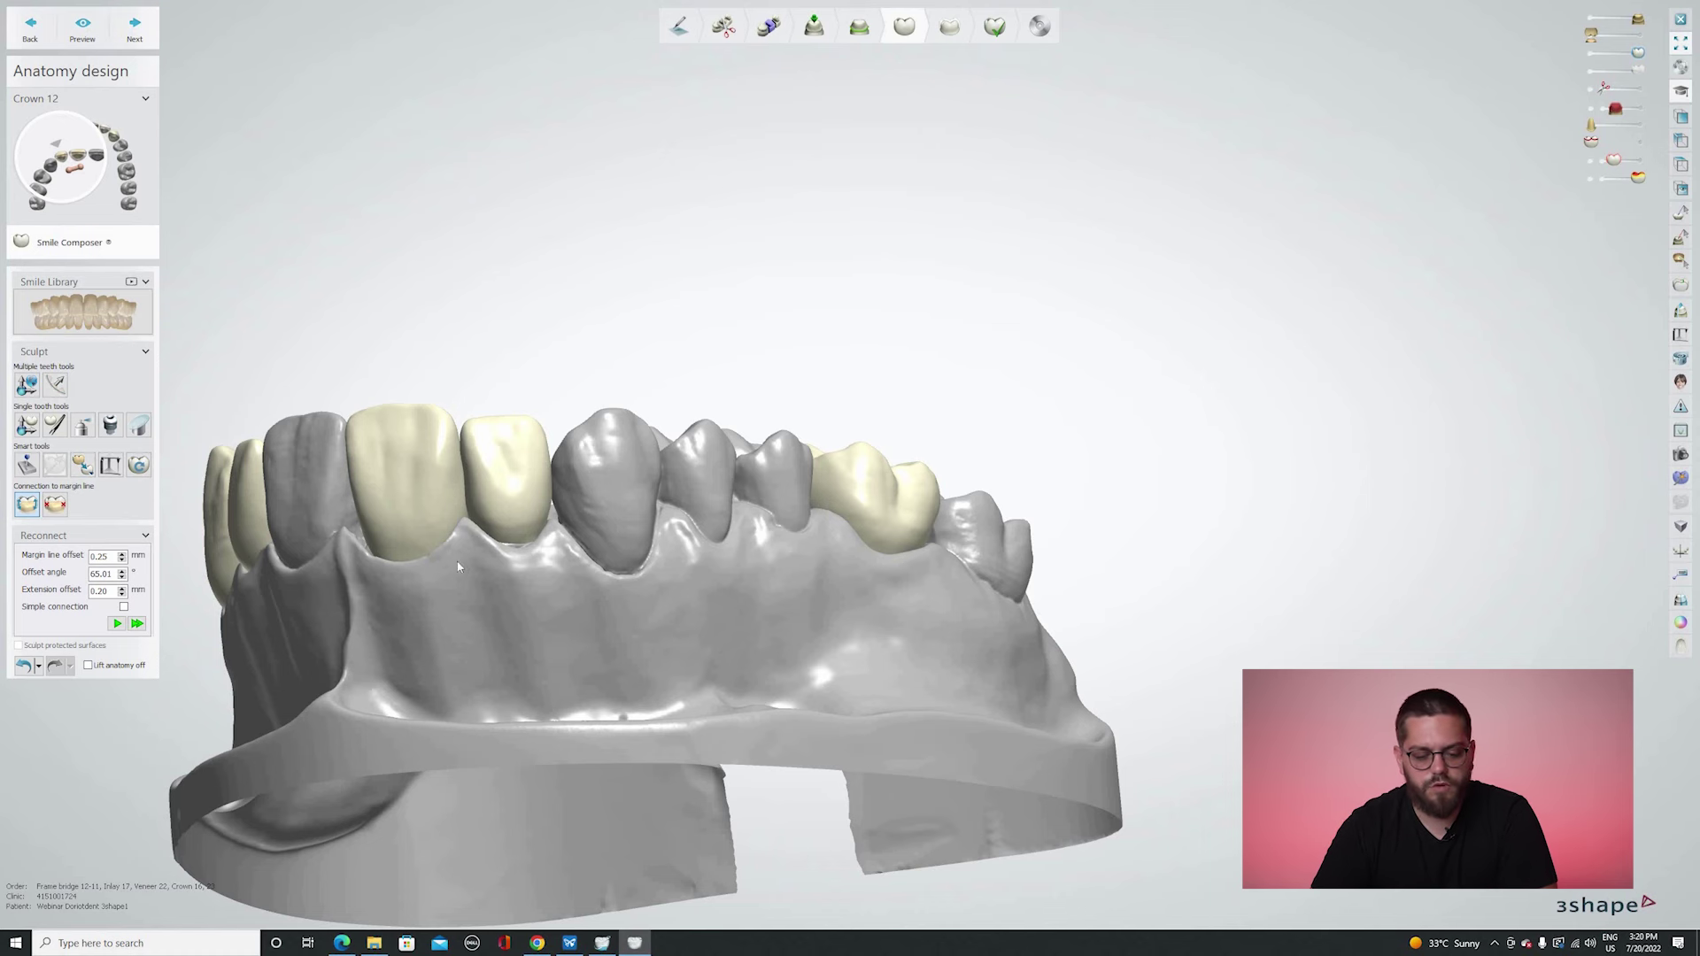
{"action": "key", "text": "ctrl+z"}
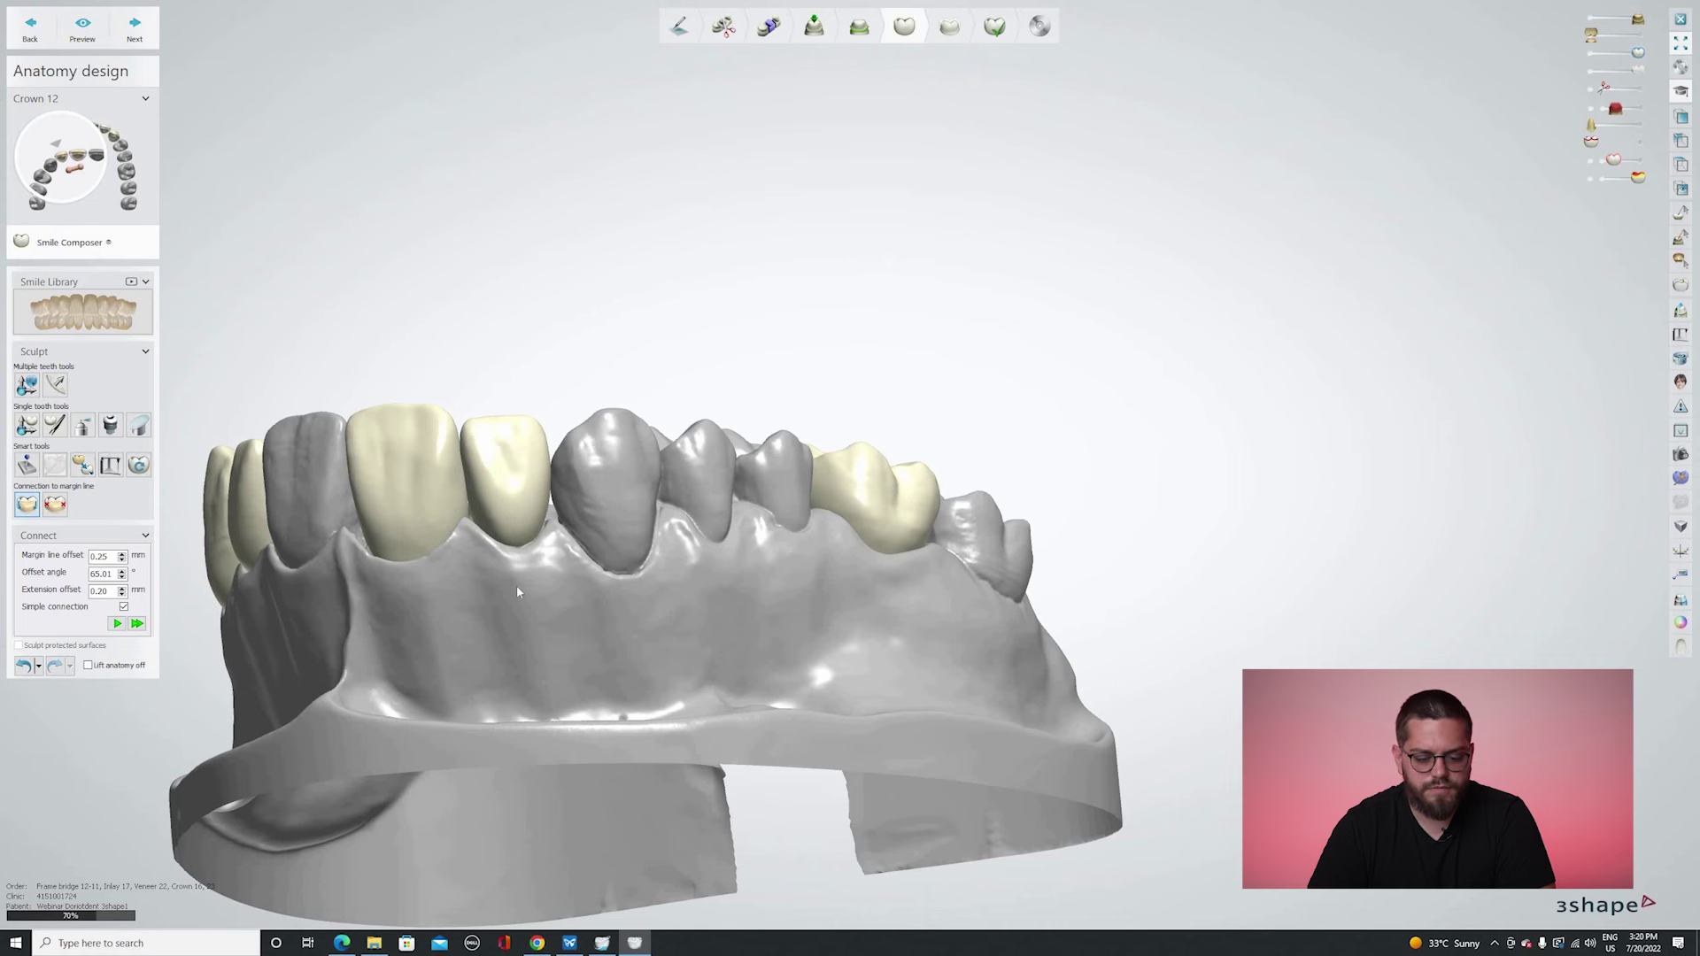
{"action": "mouse_move", "coordinate": [487, 514]}
{"action": "right_mouse_down"}
{"action": "mouse_move", "coordinate": [487, 559]}
{"action": "mouse_move", "coordinate": [471, 495]}
{"action": "right_mouse_up"}
{"action": "scroll", "coordinate": [471, 491], "scroll_direction": "up", "scroll_amount": 4}
{"action": "right_click_drag", "start_coordinate": [452, 429], "coordinate": [413, 570]}
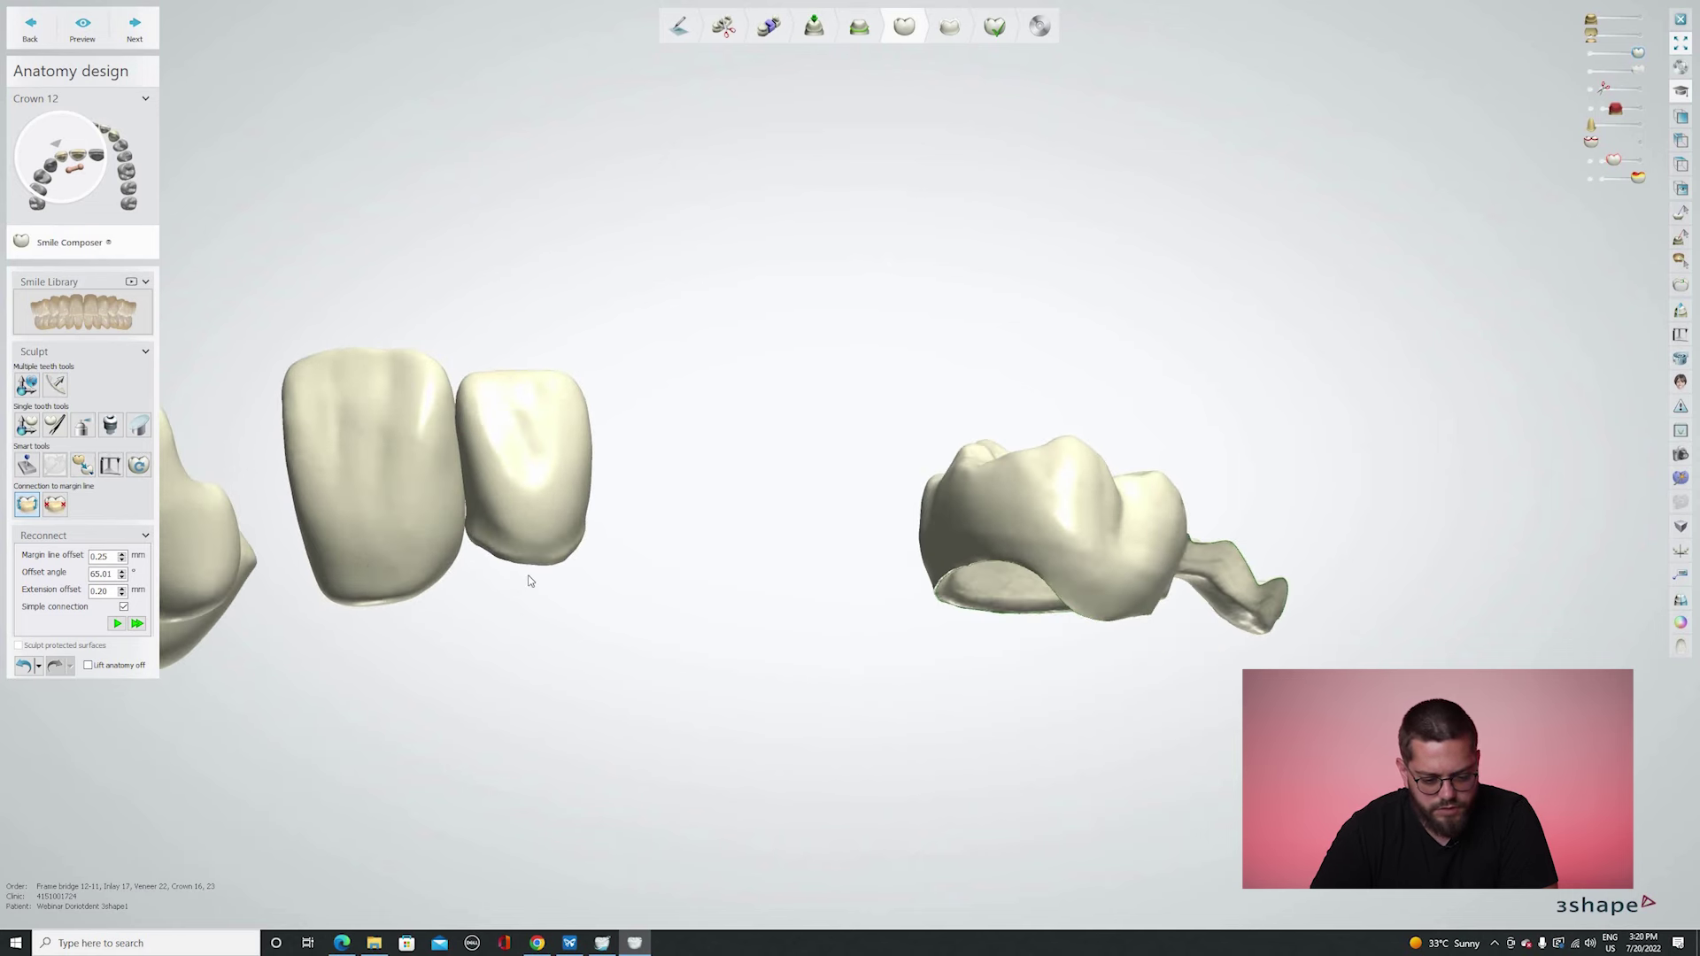
{"action": "key", "text": "1"}
{"action": "right_click_drag", "start_coordinate": [465, 639], "coordinate": [531, 627]}
Connect crown 11 to its margin line with 0.25 mm margin line offset and 0.20 mm extension offset, and inspect the restorations without the model.
{"action": "left_click", "coordinate": [513, 530]}
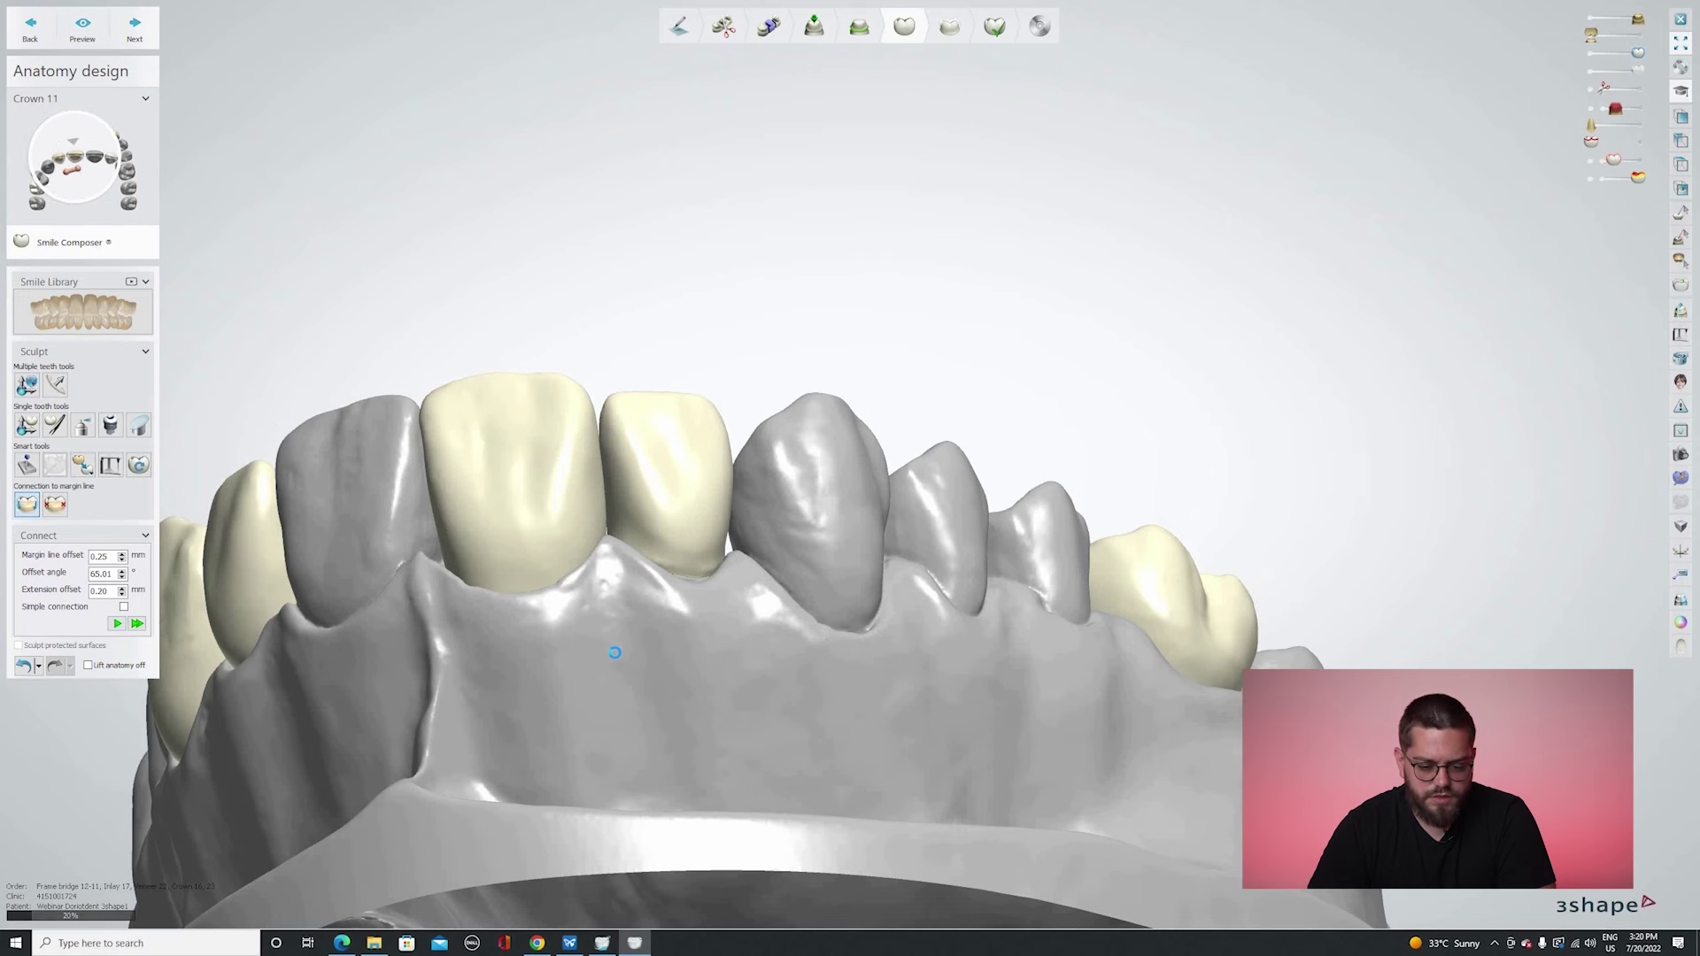
{"action": "right_click_drag", "start_coordinate": [551, 576], "coordinate": [501, 582]}
{"action": "key", "text": "1"}
{"action": "key", "text": "1"}
Connect veneer 22 to its margin line, undo it, and reconnect it with a 0.07 mm margin line offset and 45° offset angle.
{"action": "left_click", "coordinate": [296, 542]}
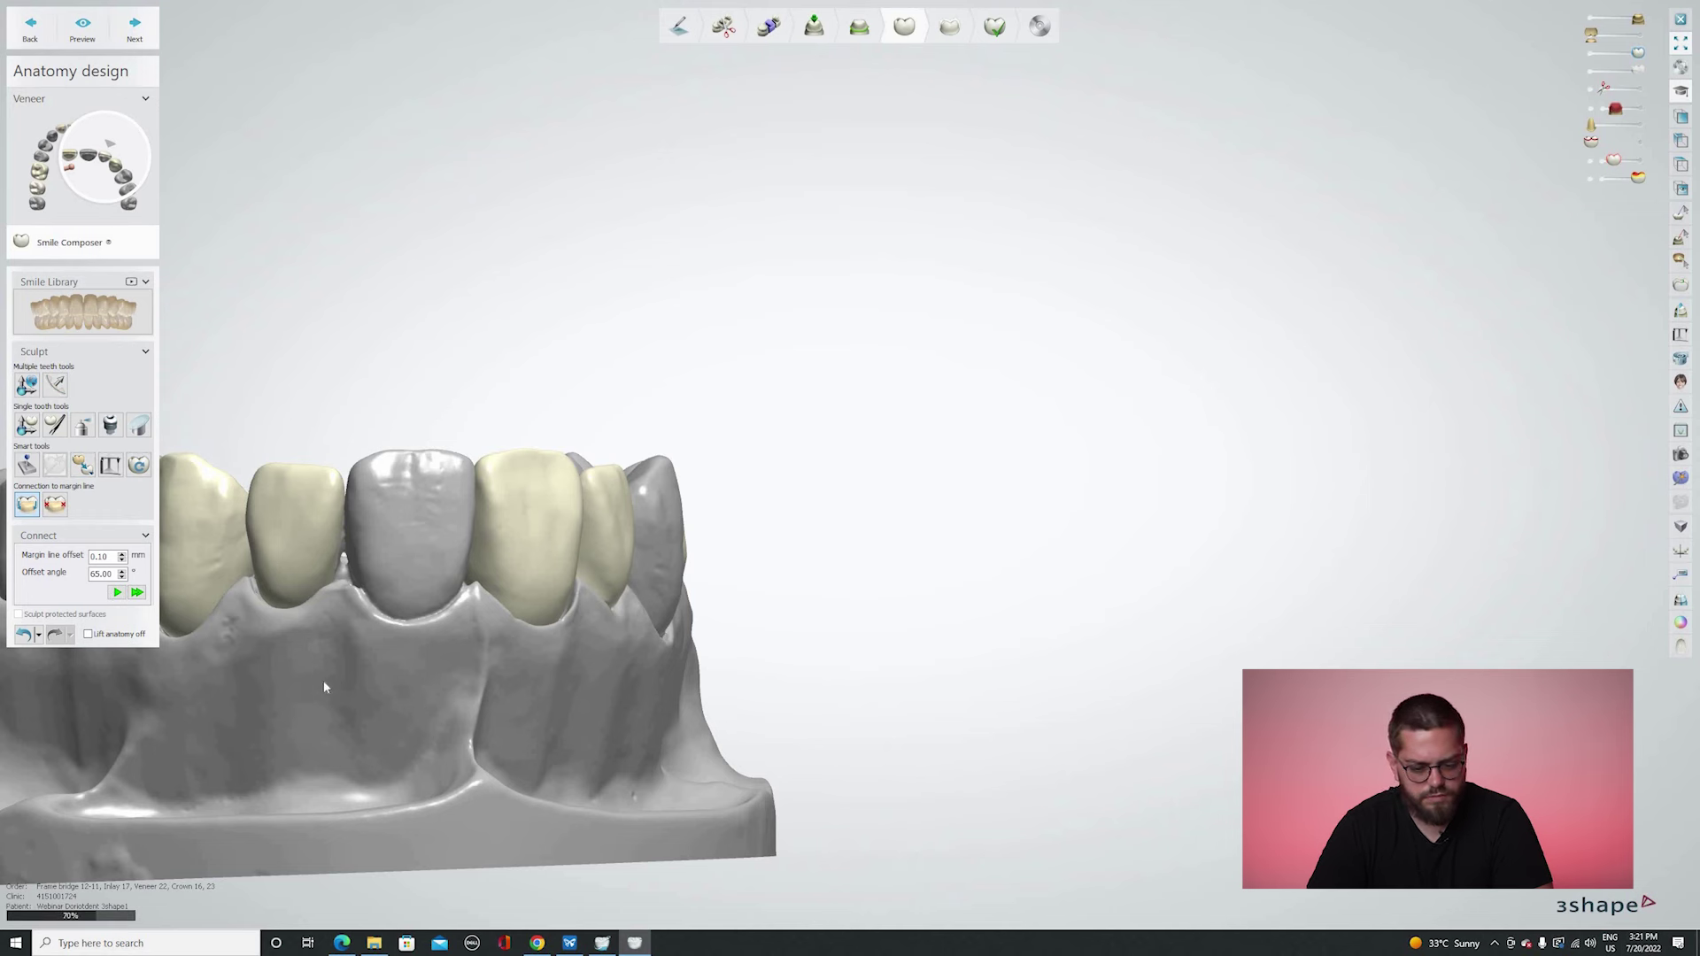
{"action": "right_click_drag", "start_coordinate": [342, 645], "coordinate": [423, 627]}
{"action": "key", "text": "1"}
{"action": "middle_click_drag", "start_coordinate": [598, 602], "coordinate": [520, 686]}
{"action": "scroll", "coordinate": [561, 648], "scroll_direction": "up", "scroll_amount": 5}
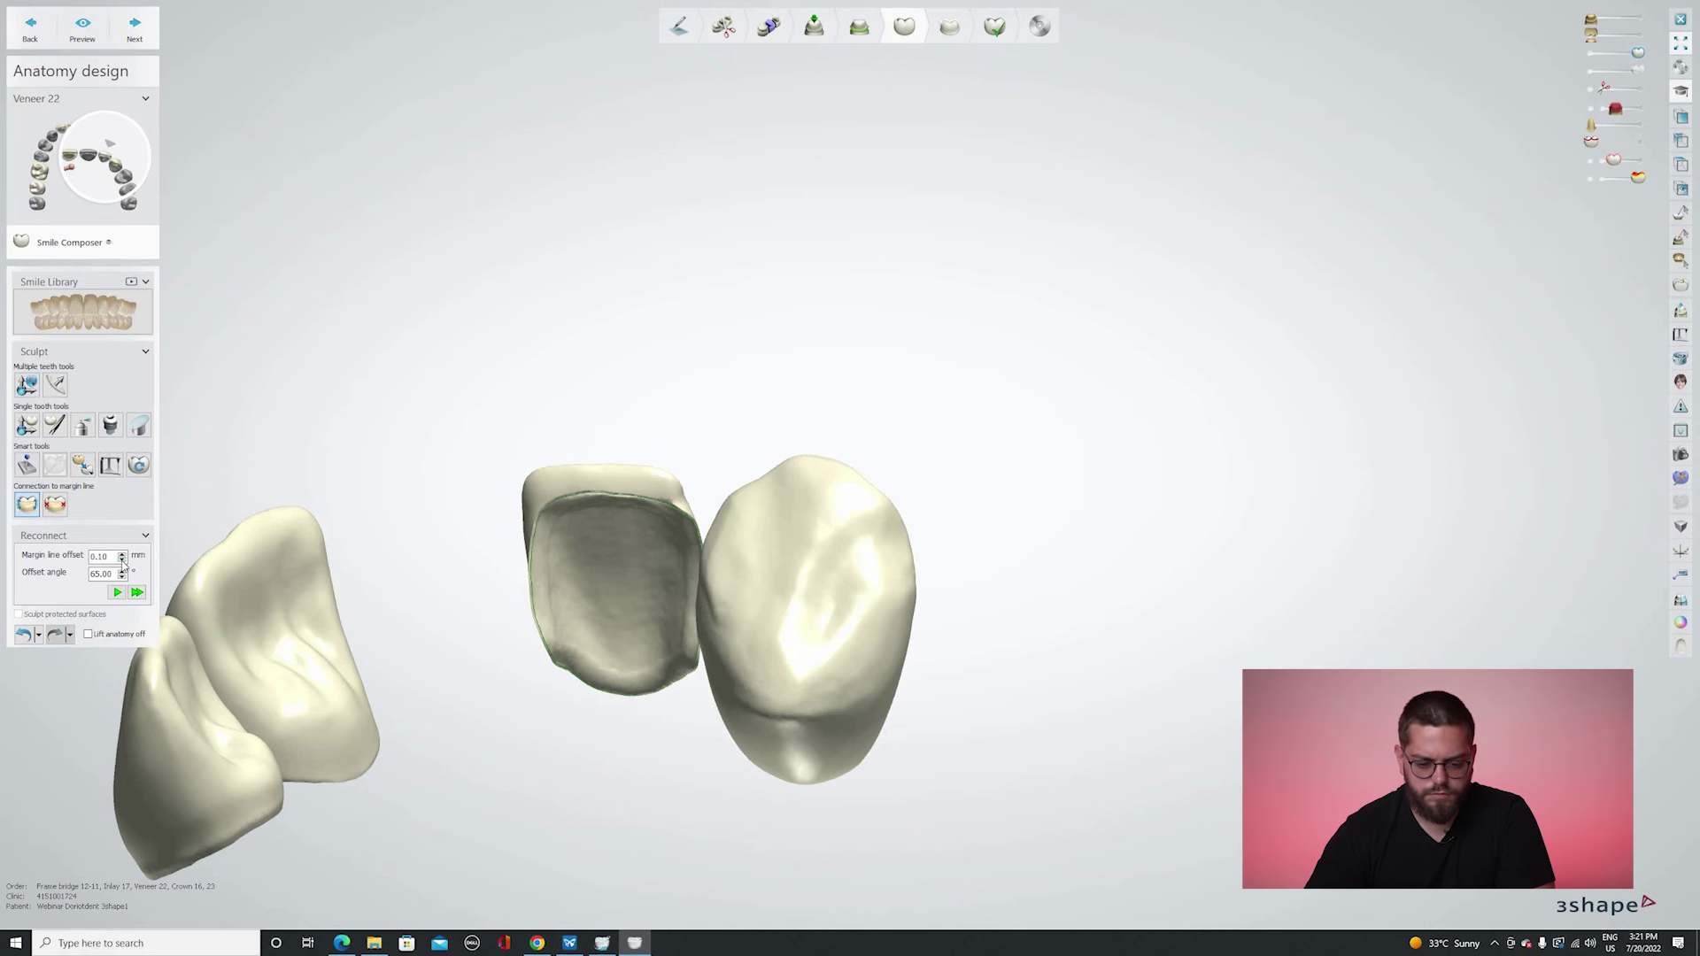
{"action": "key", "text": "ctrl+z"}
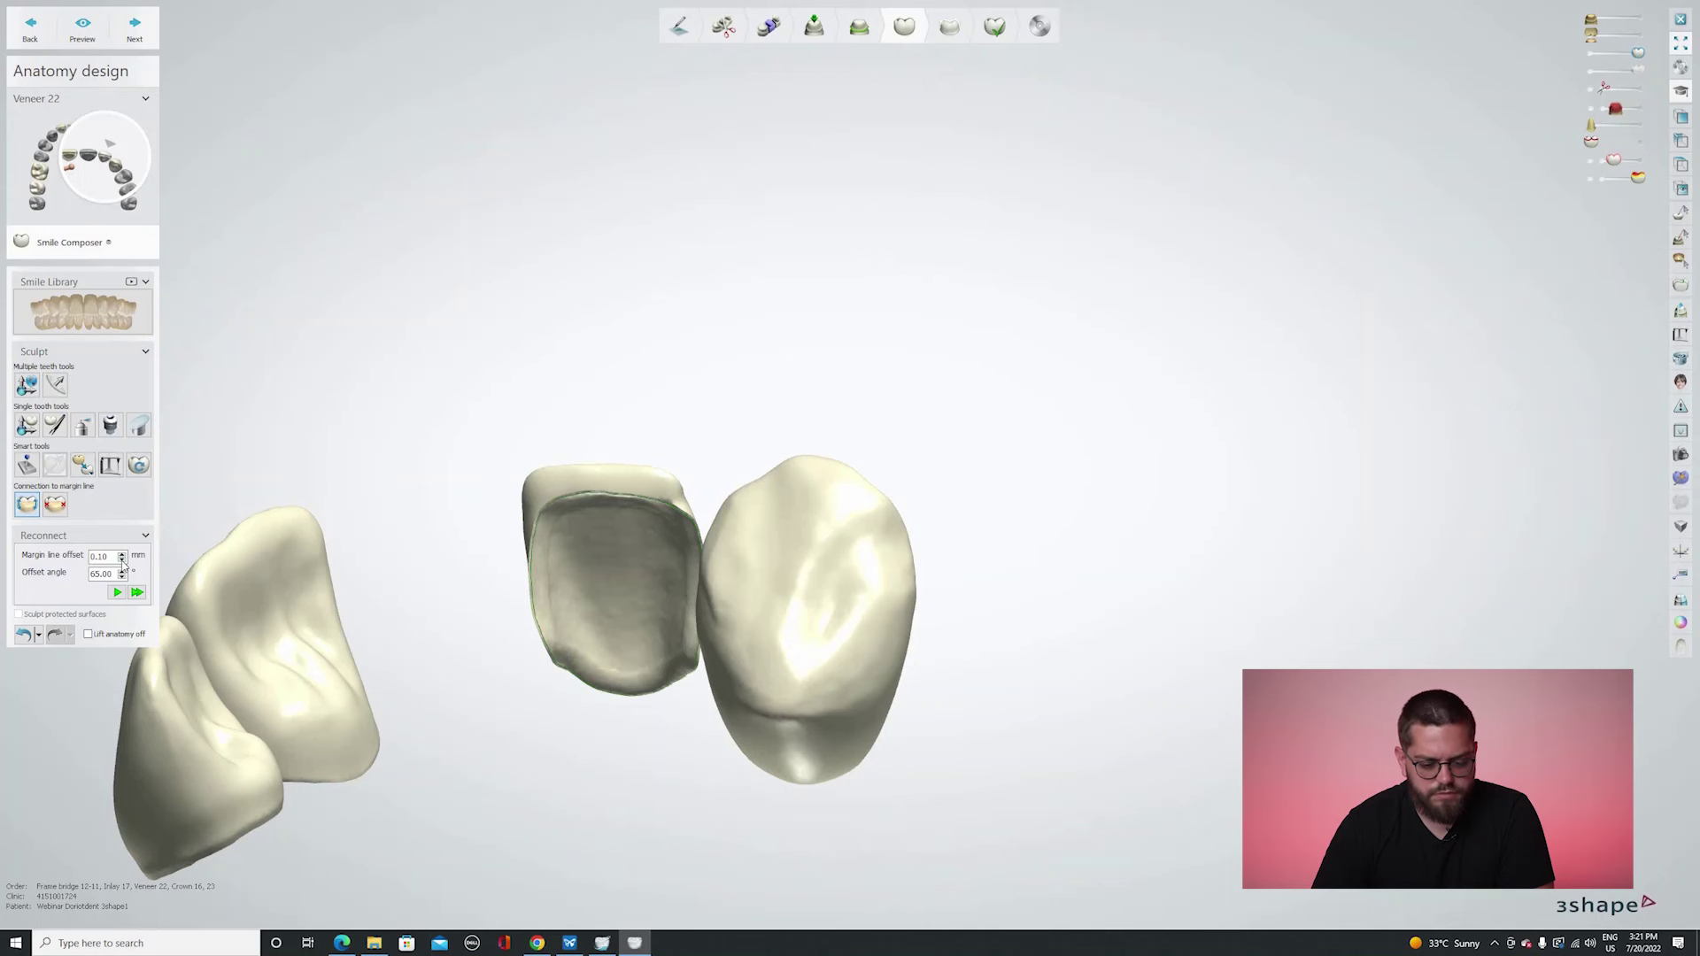
{"action": "key", "text": "ctrl+z"}
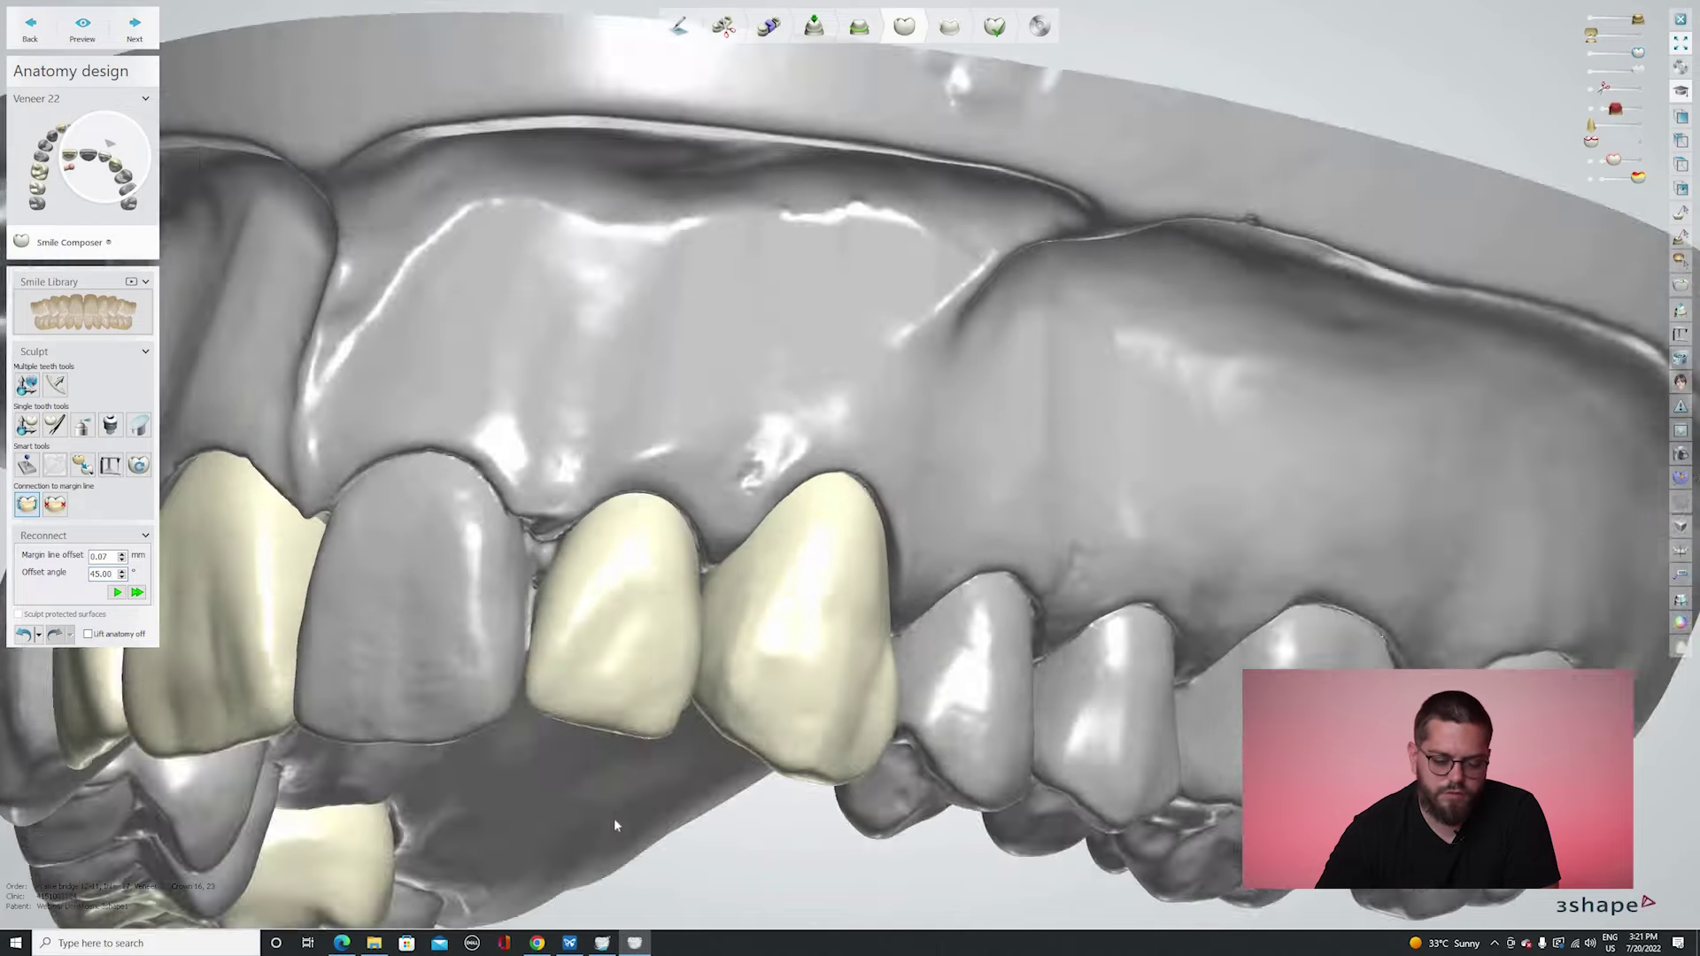
Connect crown 23 to its margin line as a simple connection with 0.10 mm margin line offset, 65° offset angle and 0.10 mm extension offset.
{"action": "right_click_drag", "start_coordinate": [614, 818], "coordinate": [363, 617]}
{"action": "left_click", "coordinate": [363, 617]}
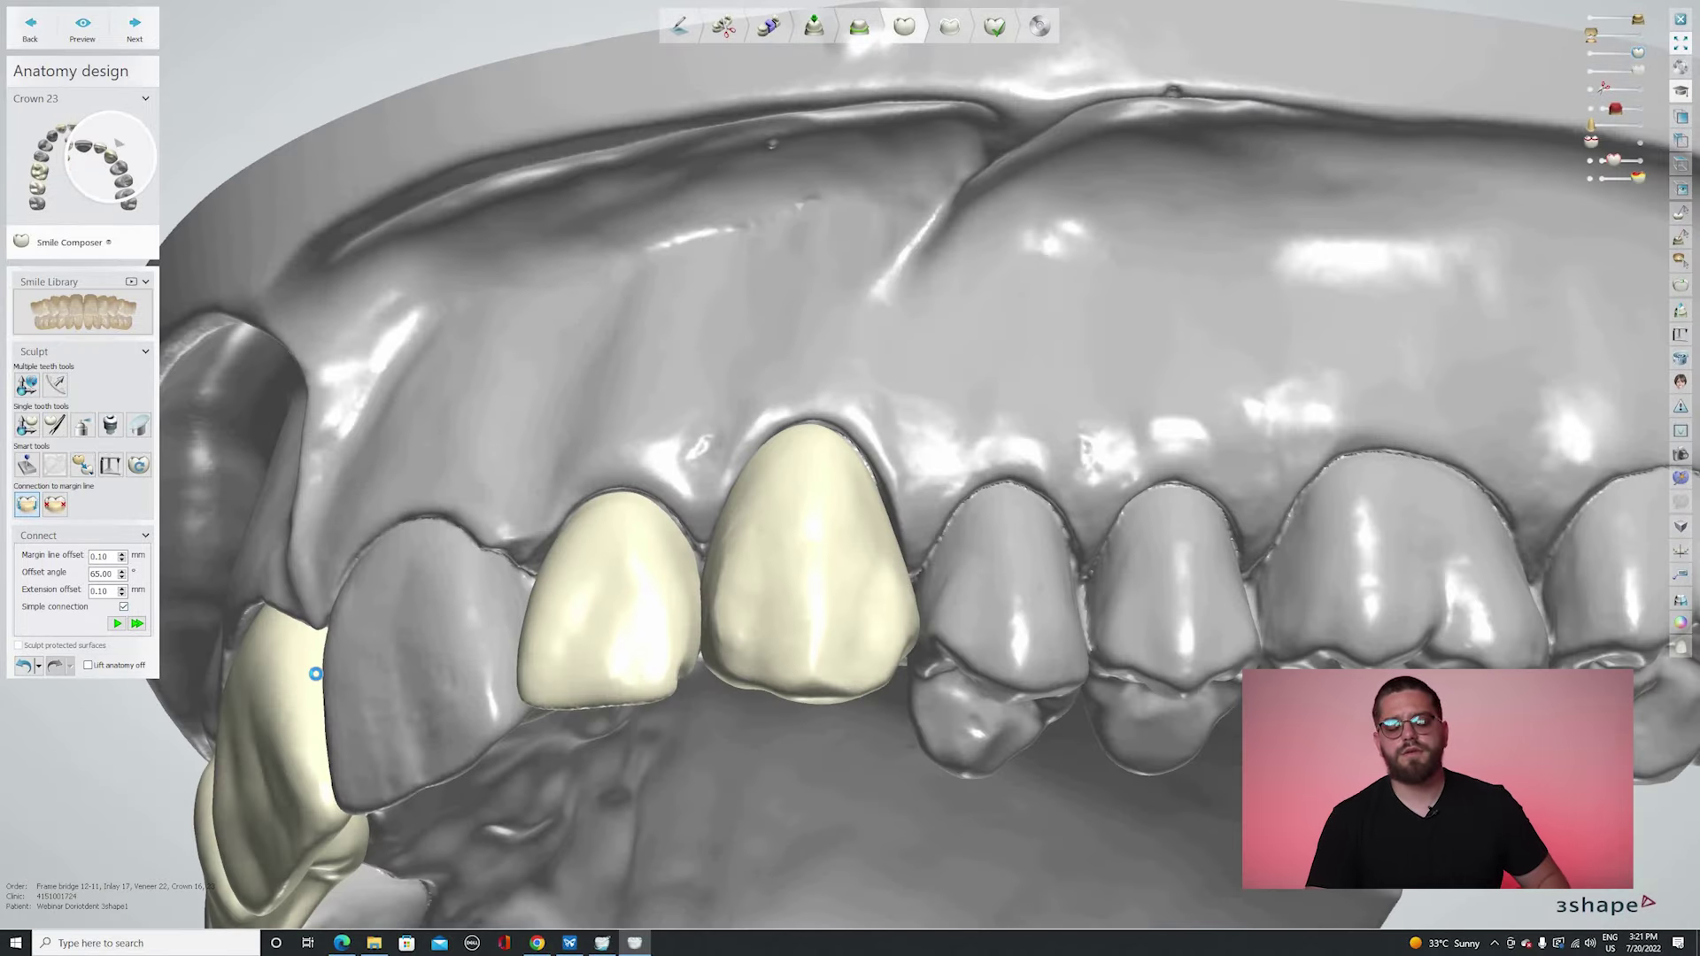
{"action": "left_click", "coordinate": [117, 623]}
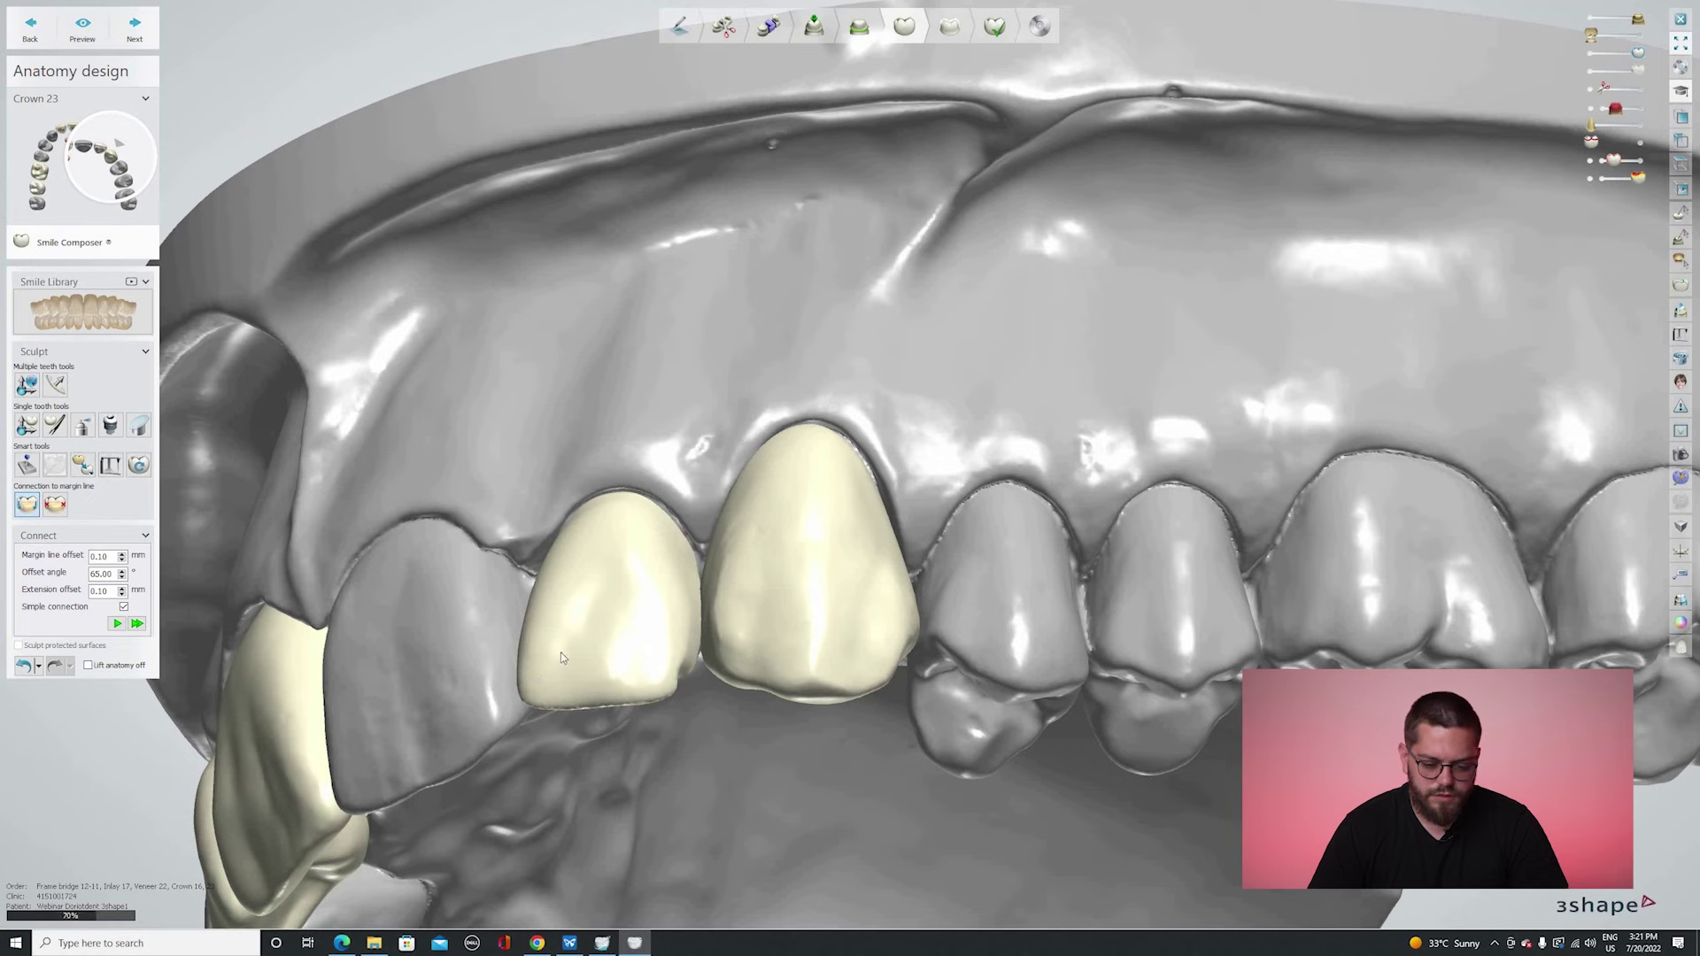
{"action": "right_click_drag", "start_coordinate": [595, 756], "coordinate": [418, 702]}
{"action": "scroll", "coordinate": [596, 773], "scroll_direction": "down", "scroll_amount": 5}
{"action": "key", "text": "1"}
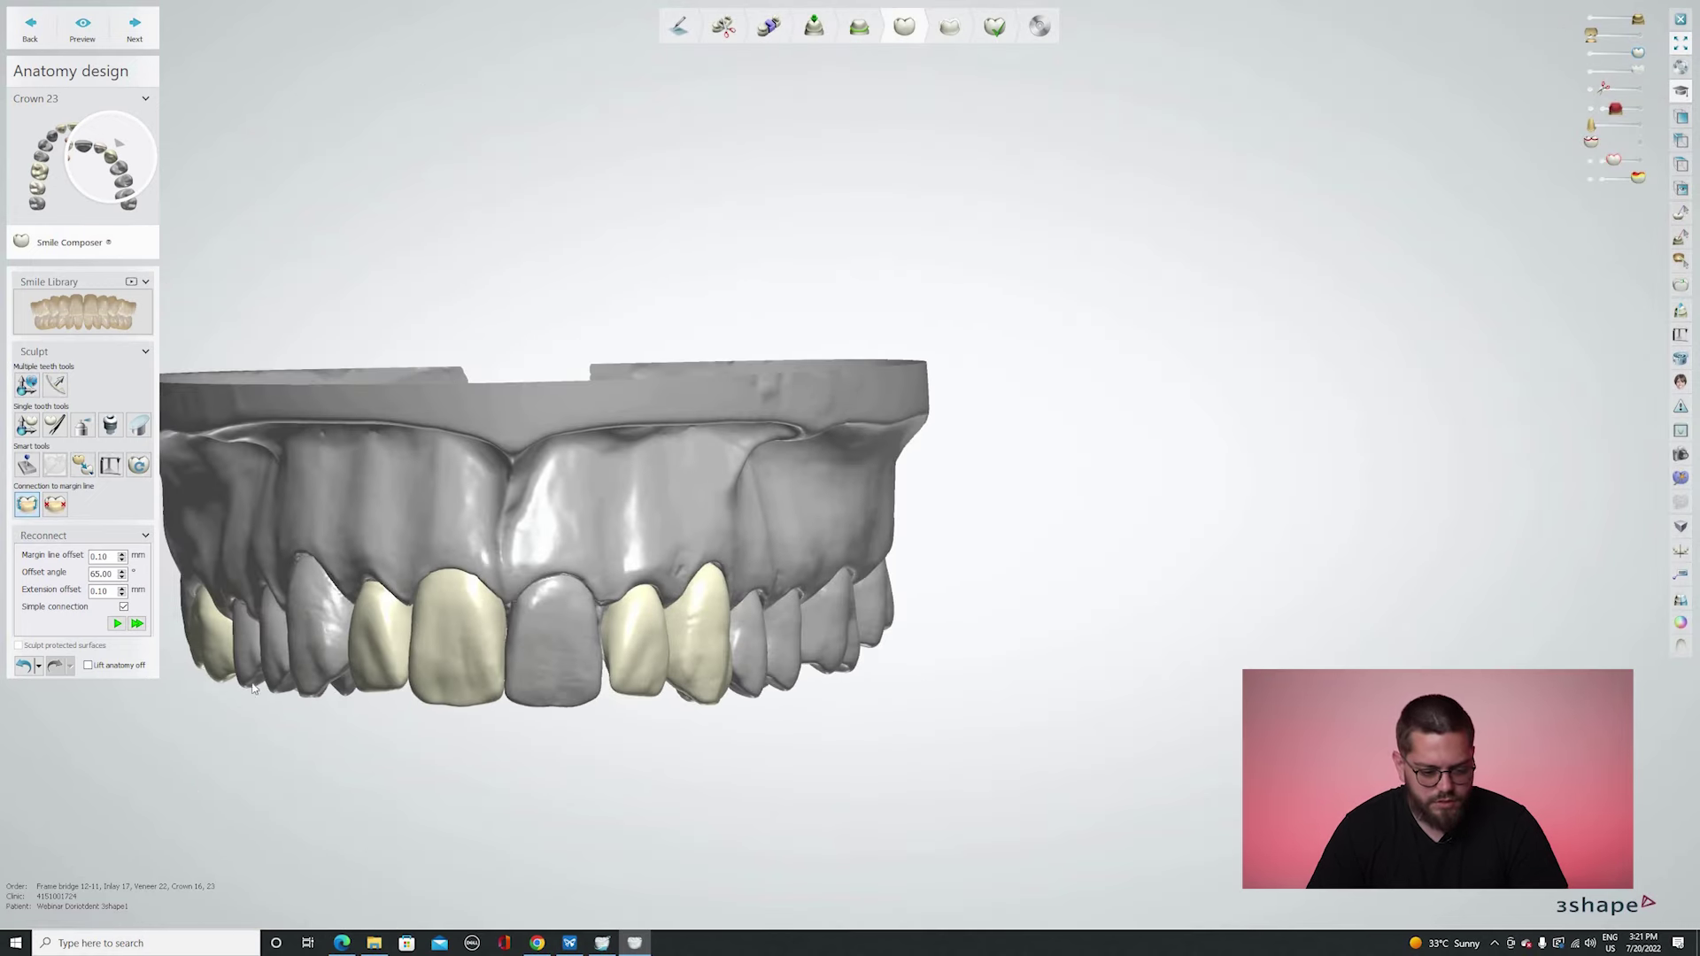
Select inlay 17 and smooth its surfaces with the wax knife in smooth mode, level 1.60, reducing the radius to 1.04 mm.
{"action": "middle_click_drag", "start_coordinate": [634, 665], "coordinate": [996, 657]}
{"action": "right_click_drag", "start_coordinate": [513, 795], "coordinate": [505, 566]}
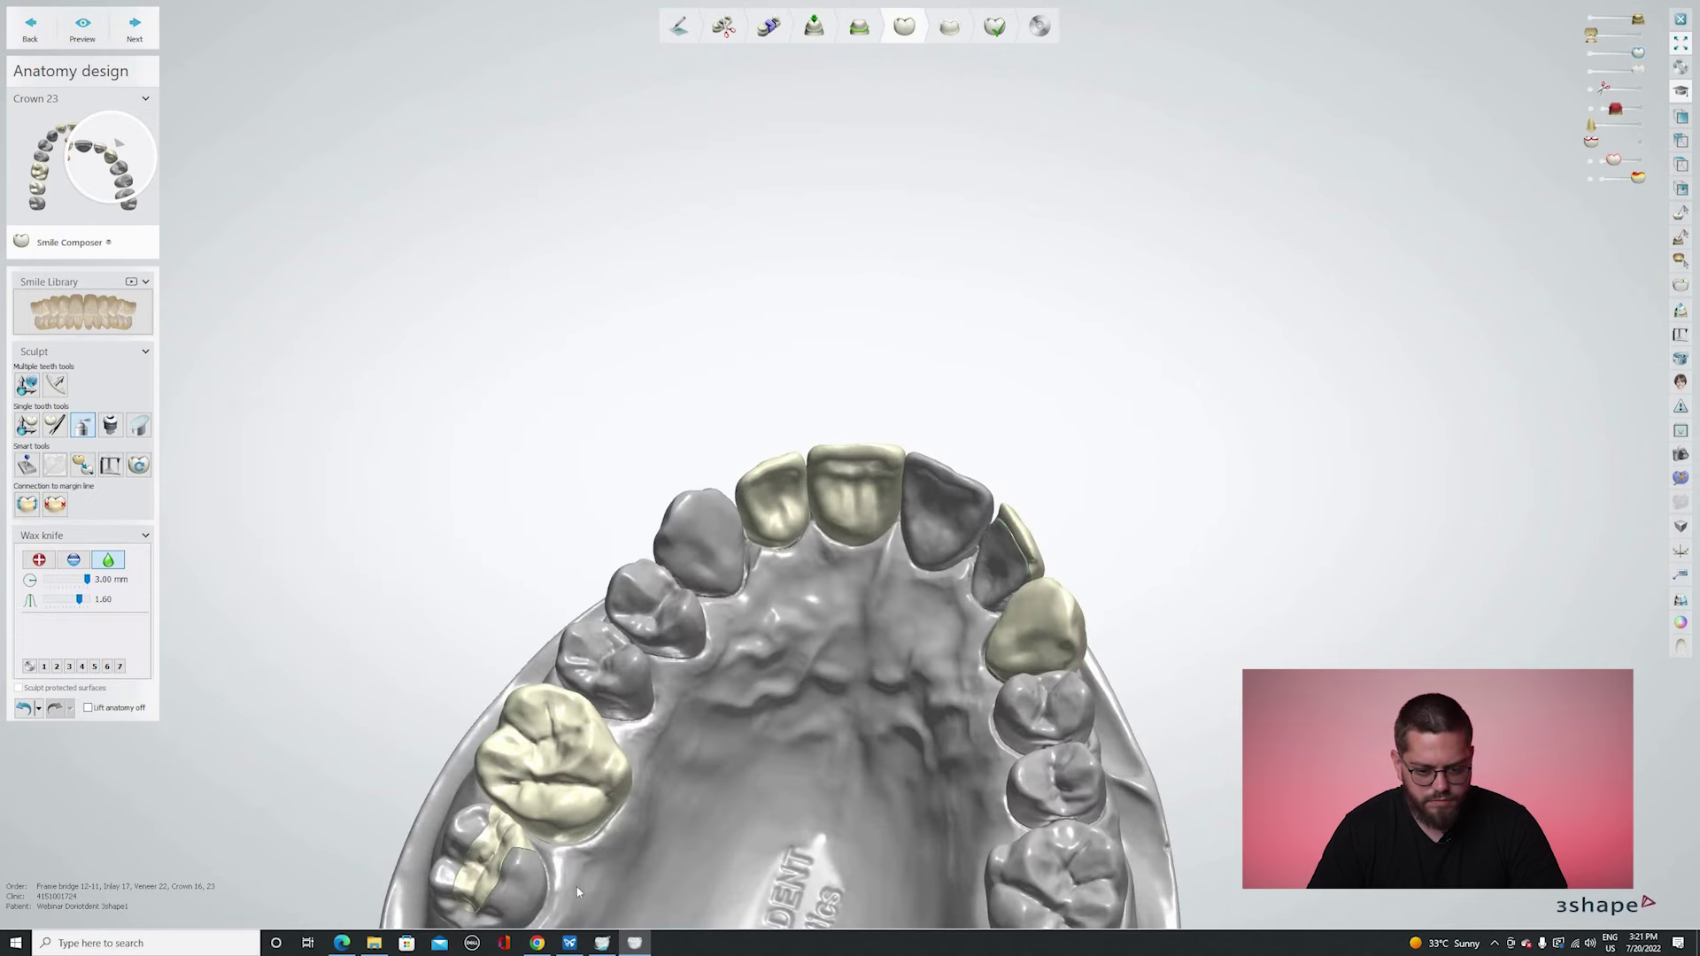
{"action": "scroll", "coordinate": [472, 918], "scroll_direction": "up", "scroll_amount": 4}
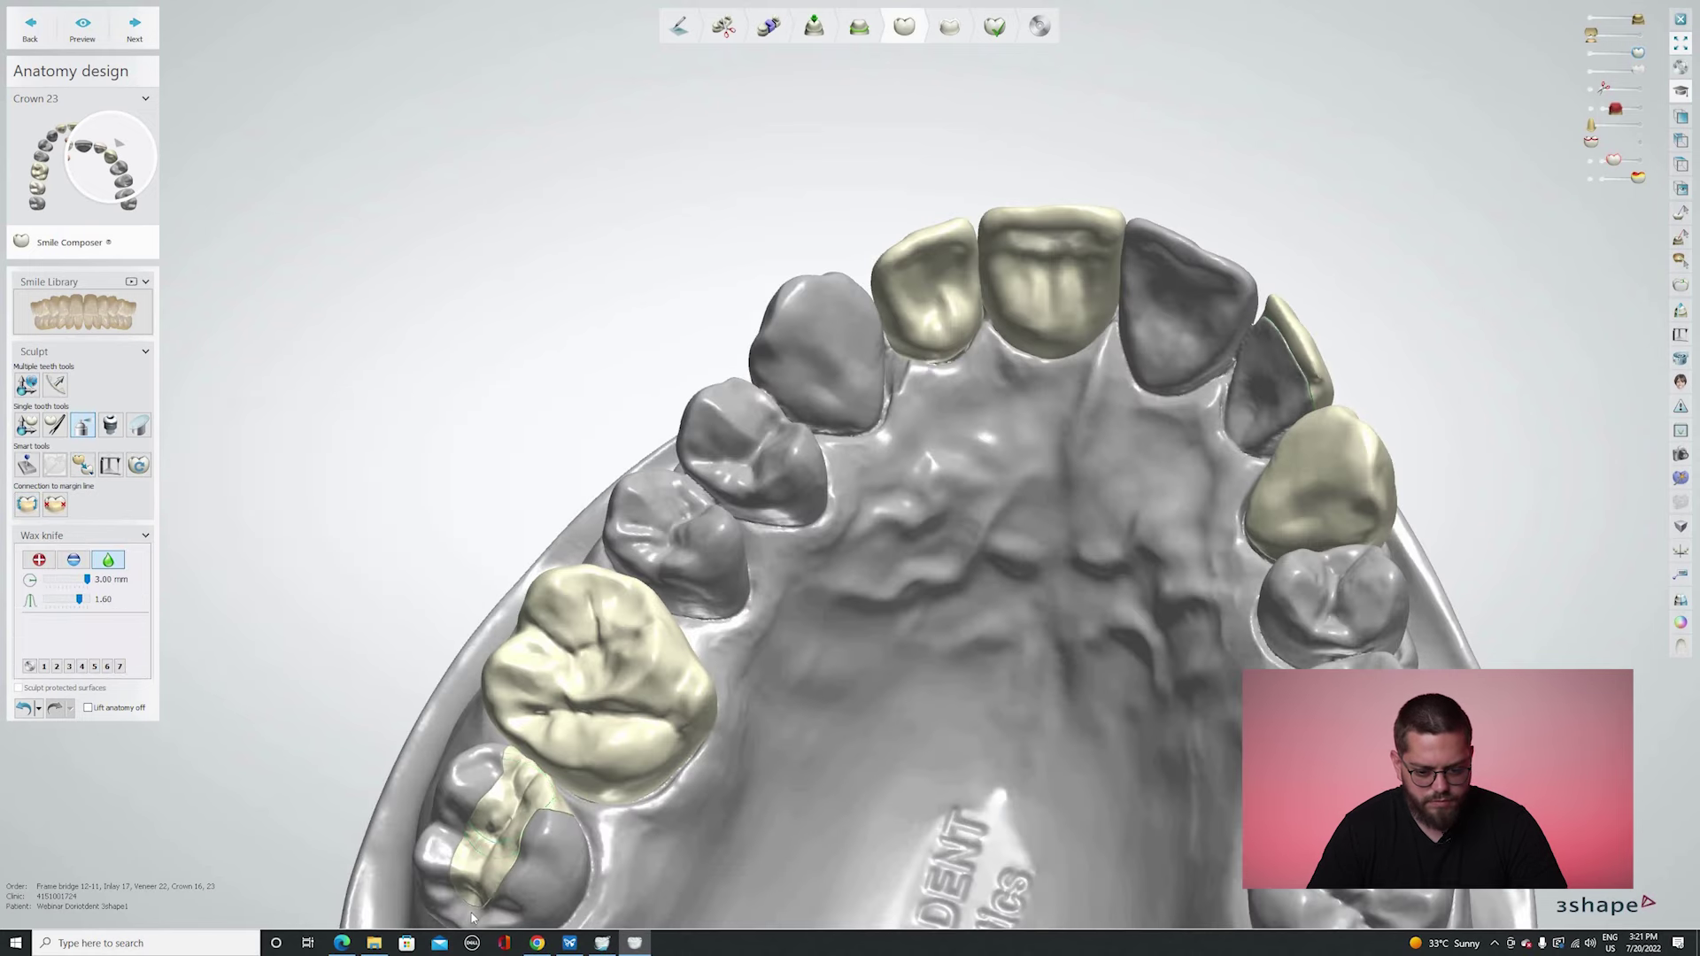
{"action": "left_click", "coordinate": [541, 901]}
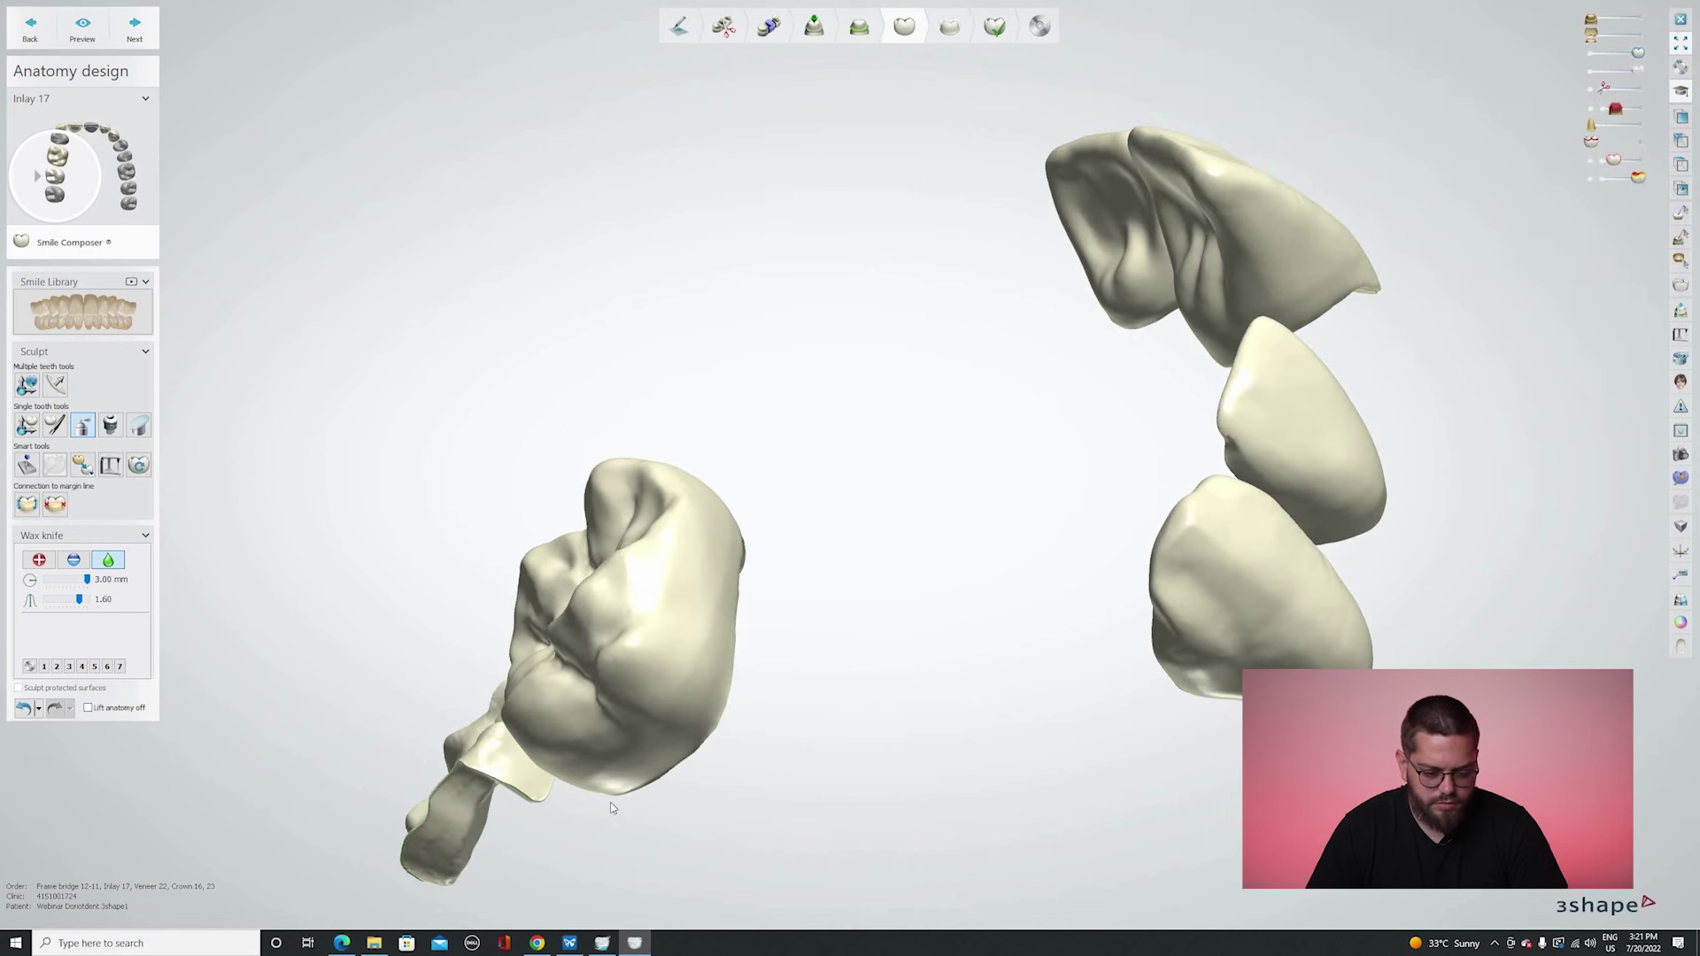
{"action": "right_click_drag", "start_coordinate": [512, 822], "coordinate": [807, 666]}
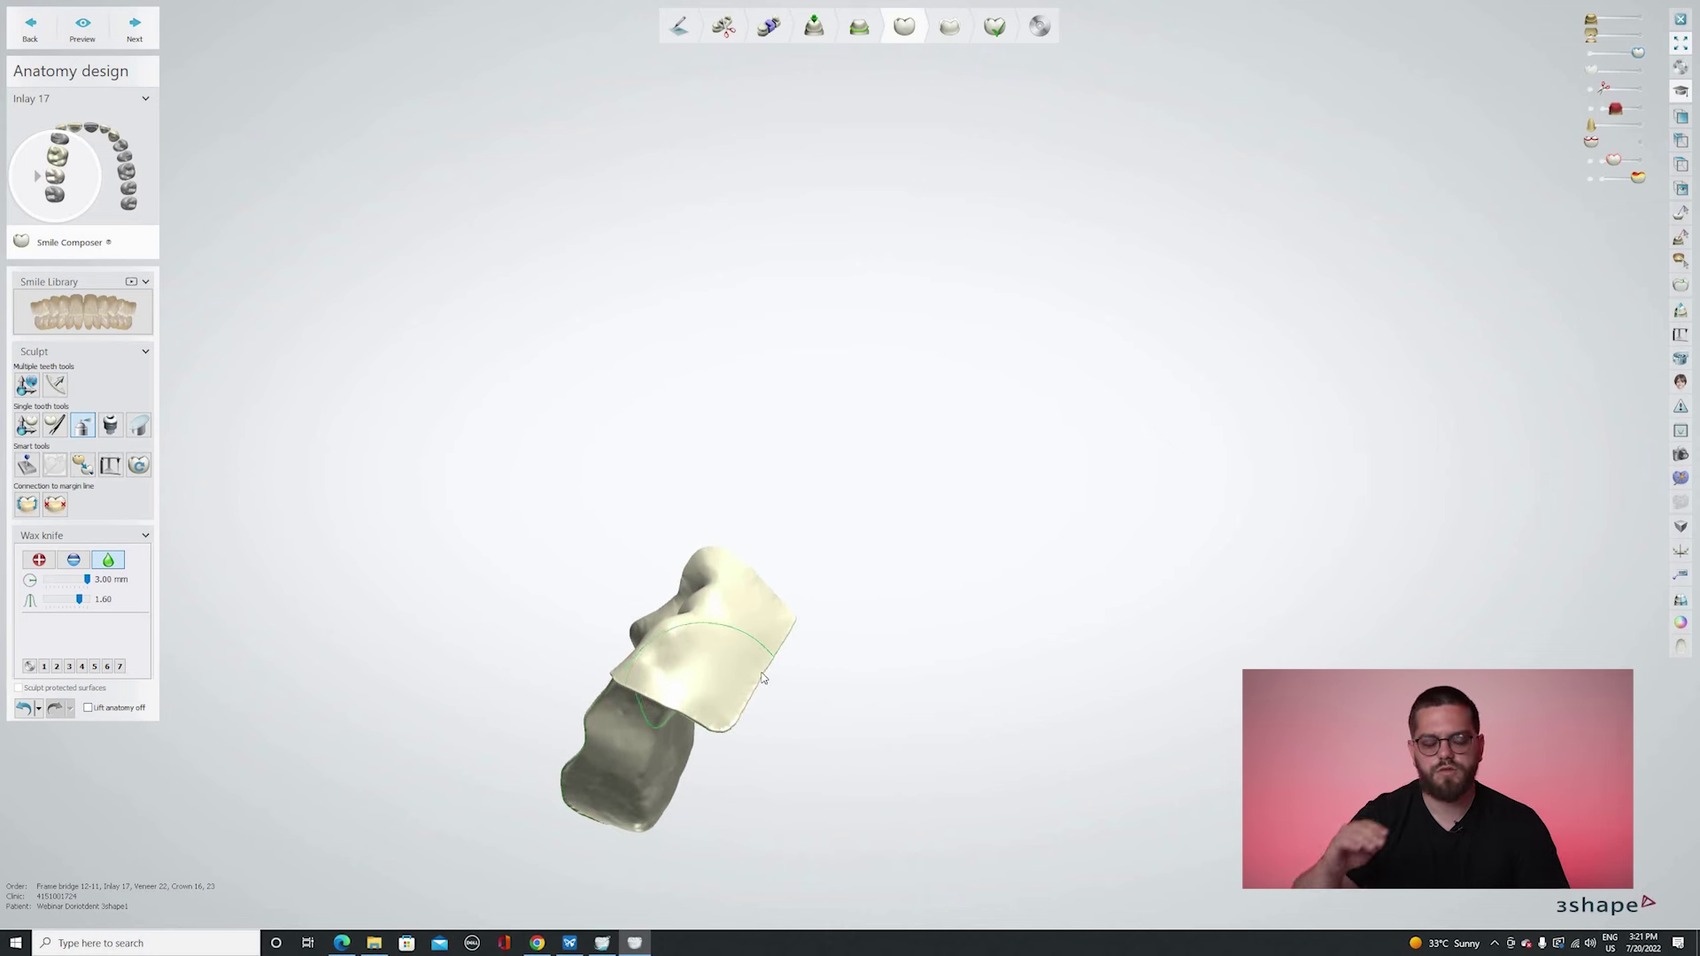
{"action": "right_click_drag", "start_coordinate": [730, 691], "coordinate": [839, 677]}
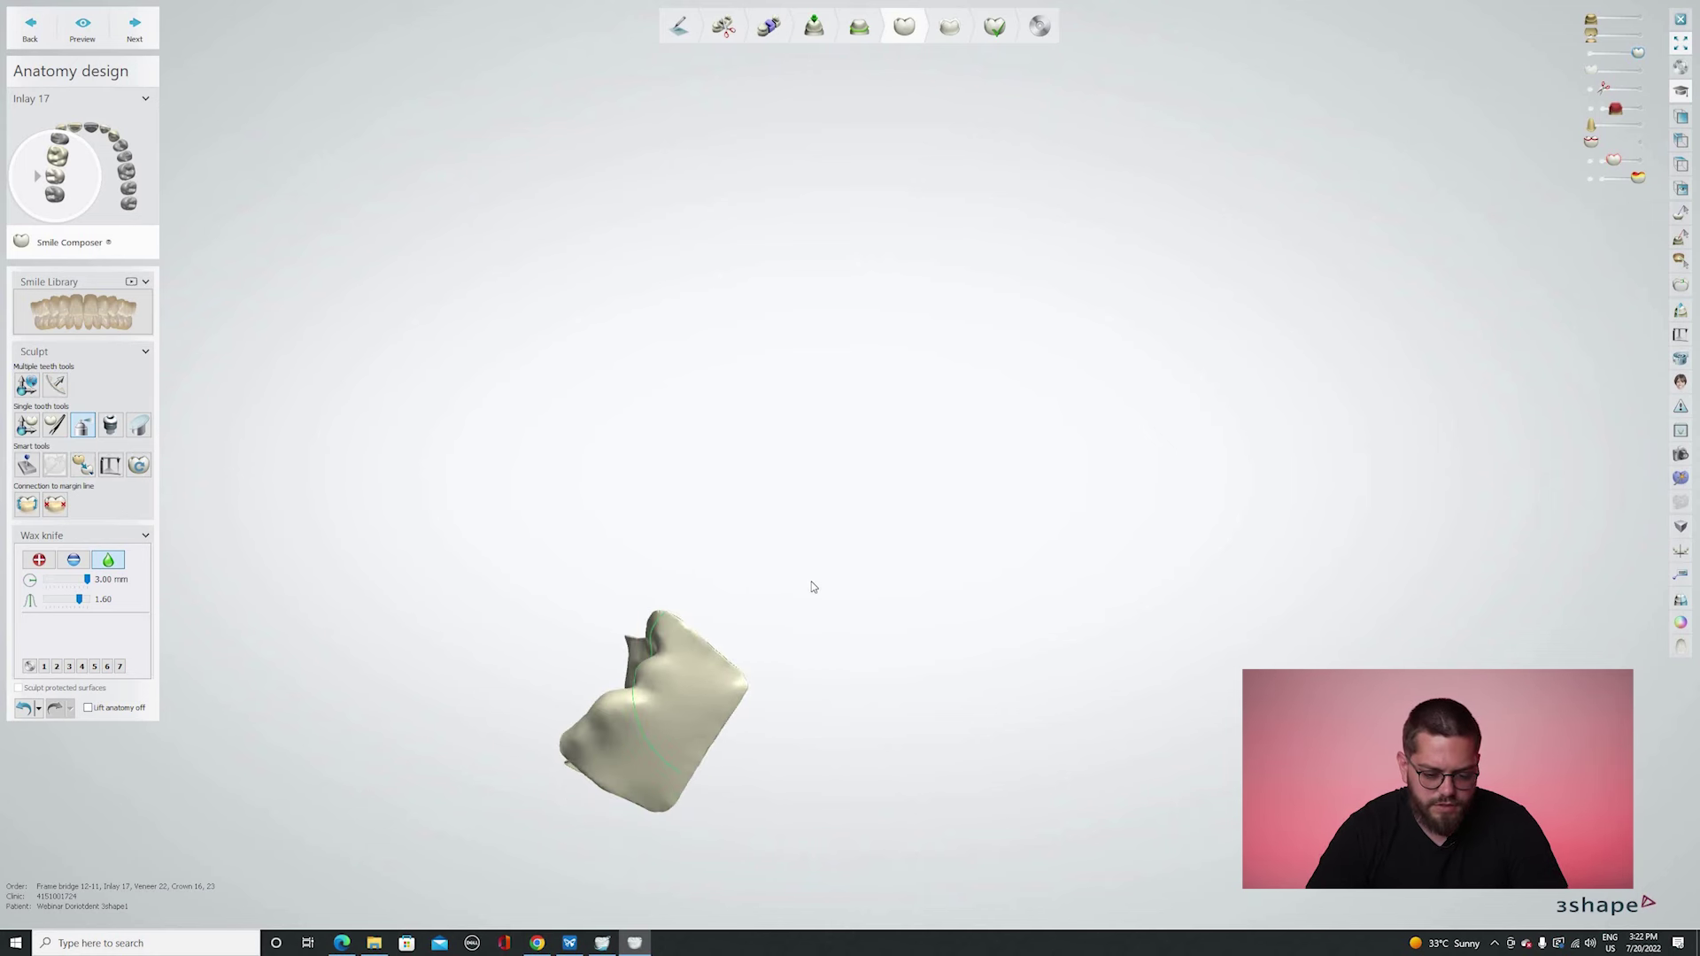
{"action": "right_click_drag", "start_coordinate": [813, 587], "coordinate": [810, 580]}
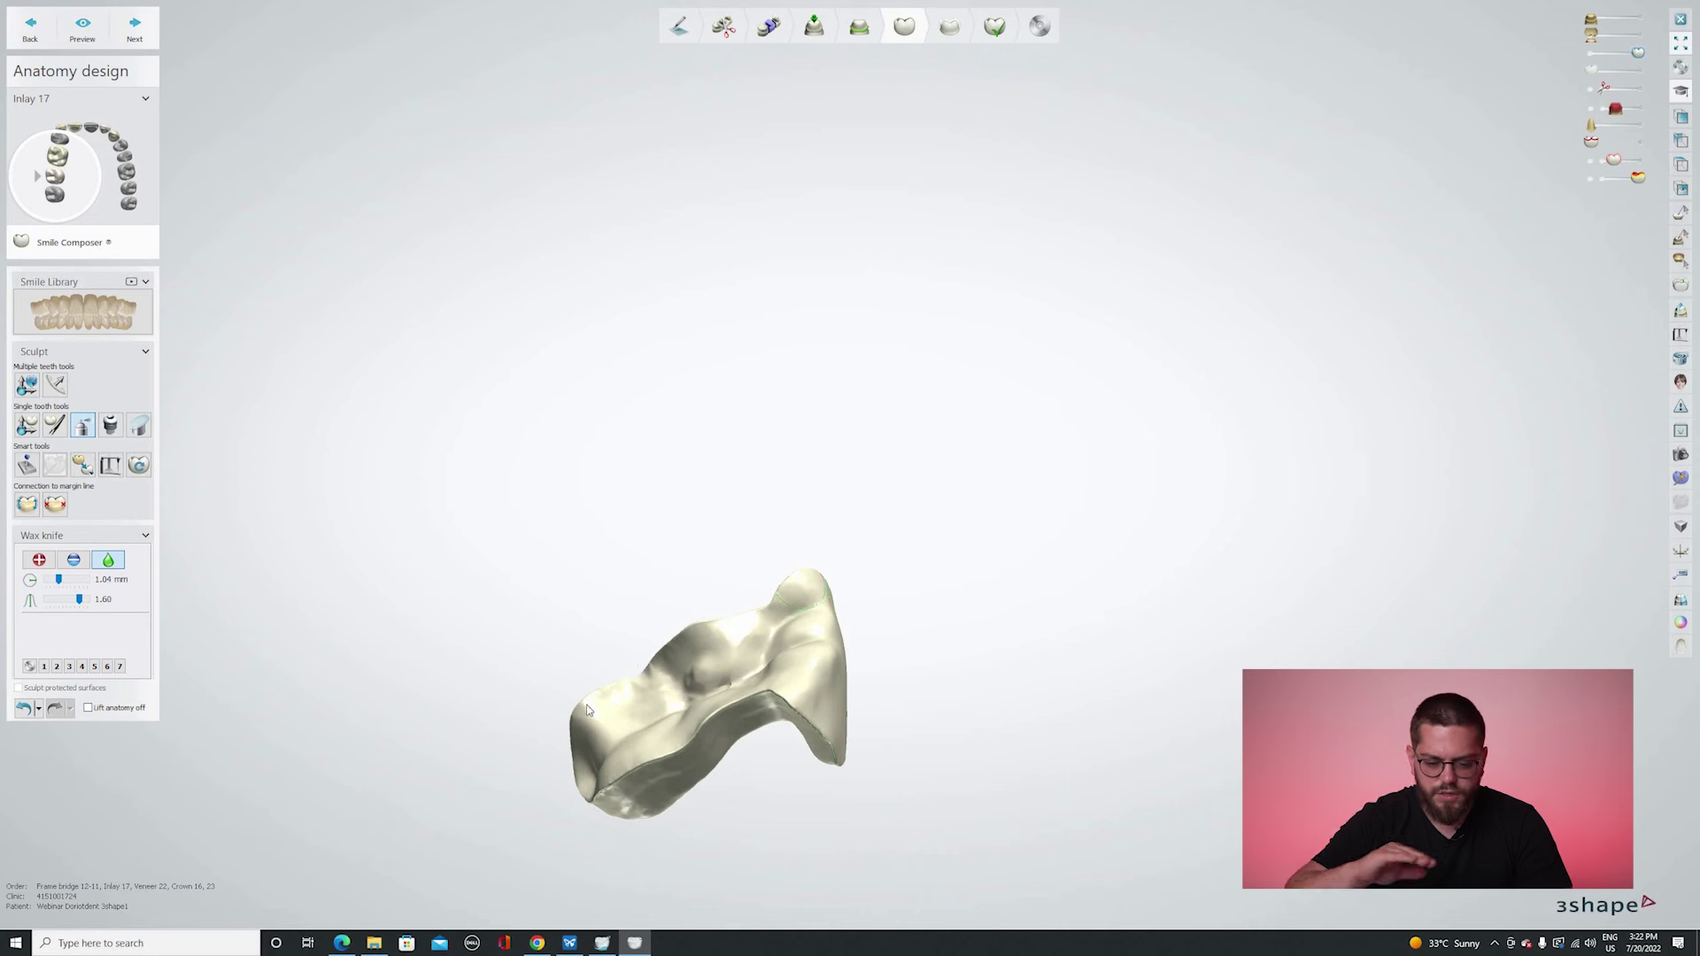
{"action": "right_click_drag", "start_coordinate": [675, 819], "coordinate": [735, 806]}
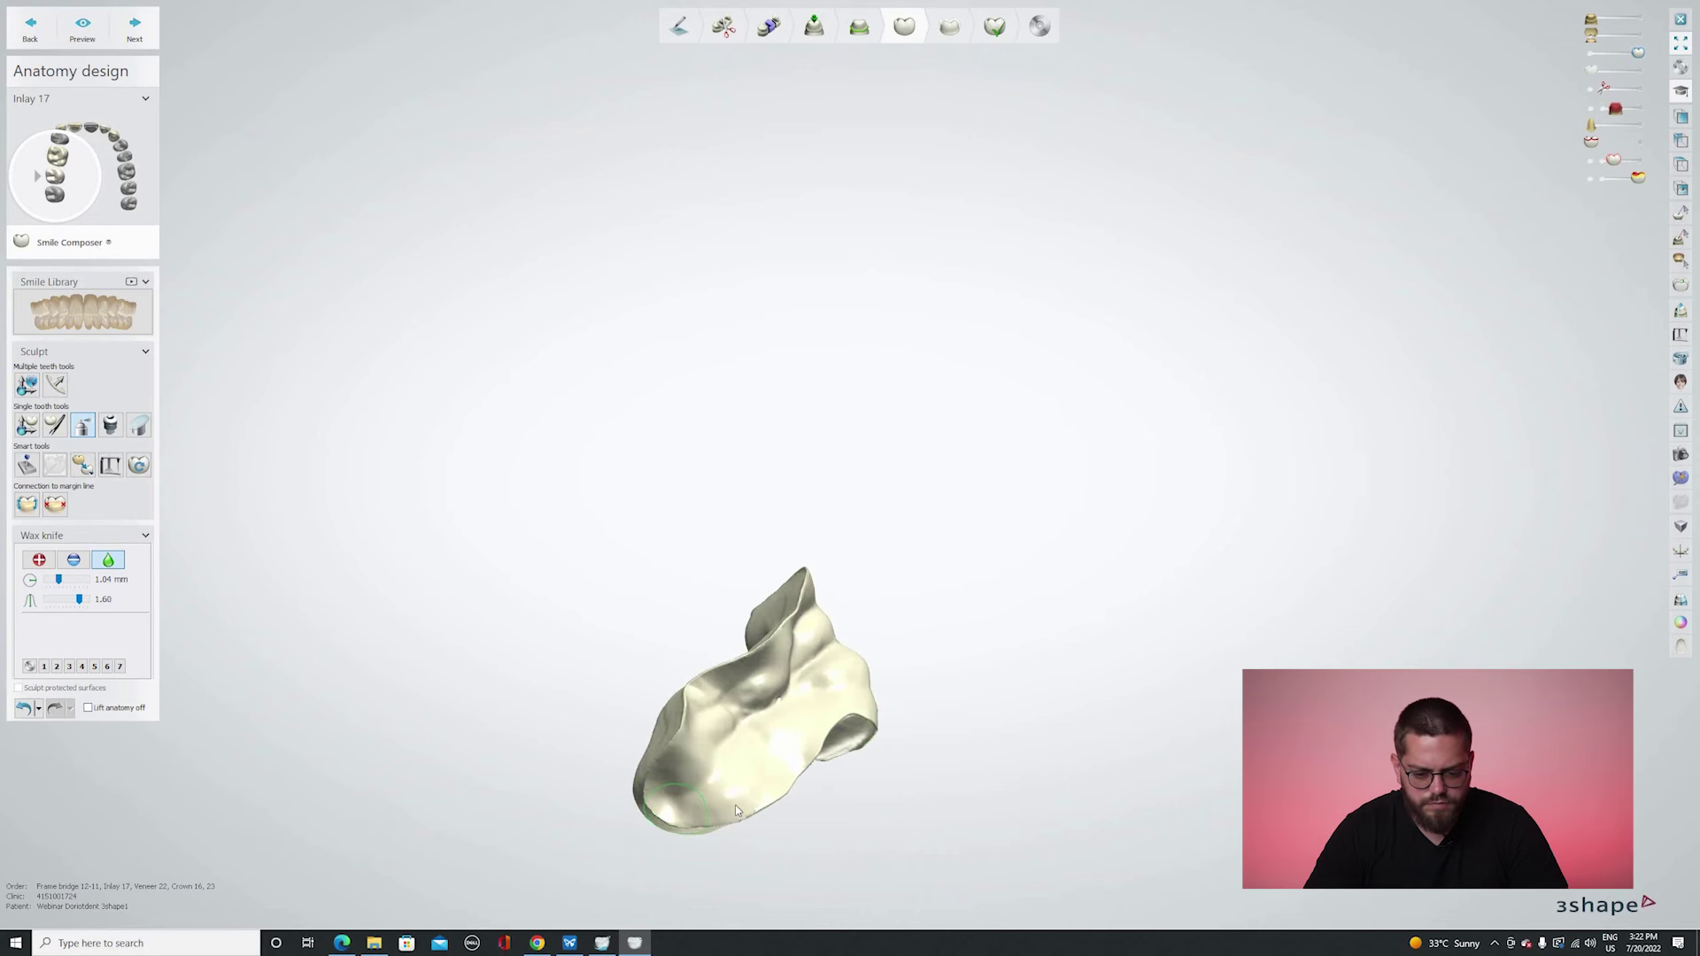
{"action": "right_click_drag", "start_coordinate": [802, 763], "coordinate": [818, 654]}
Smooth the side of inlay 17 facing tooth 16 with the wax knife and check its fit with the model shown.
{"action": "key", "text": "p"}
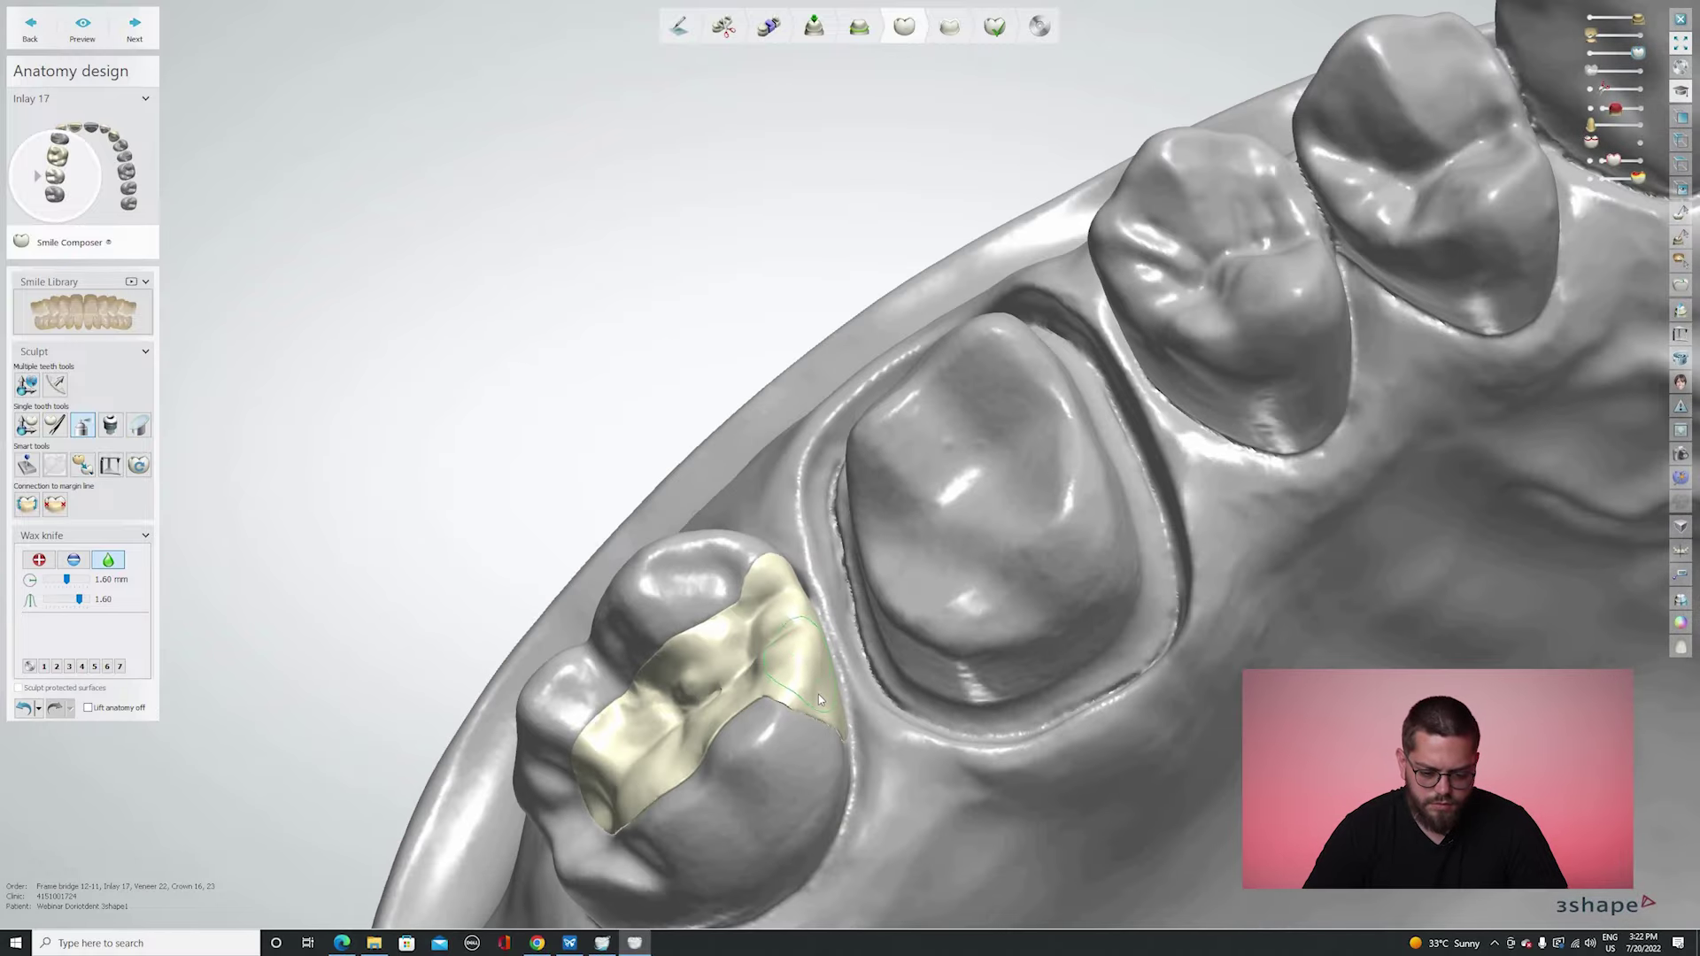
{"action": "left_click_drag", "start_coordinate": [817, 694], "coordinate": [813, 689]}
{"action": "mouse_move", "coordinate": [814, 768]}
{"action": "right_mouse_down"}
{"action": "mouse_move", "coordinate": [817, 676]}
{"action": "mouse_move", "coordinate": [832, 762]}
{"action": "mouse_move", "coordinate": [855, 703]}
{"action": "right_mouse_up"}
{"action": "key", "text": "p"}
{"action": "key", "text": "space"}
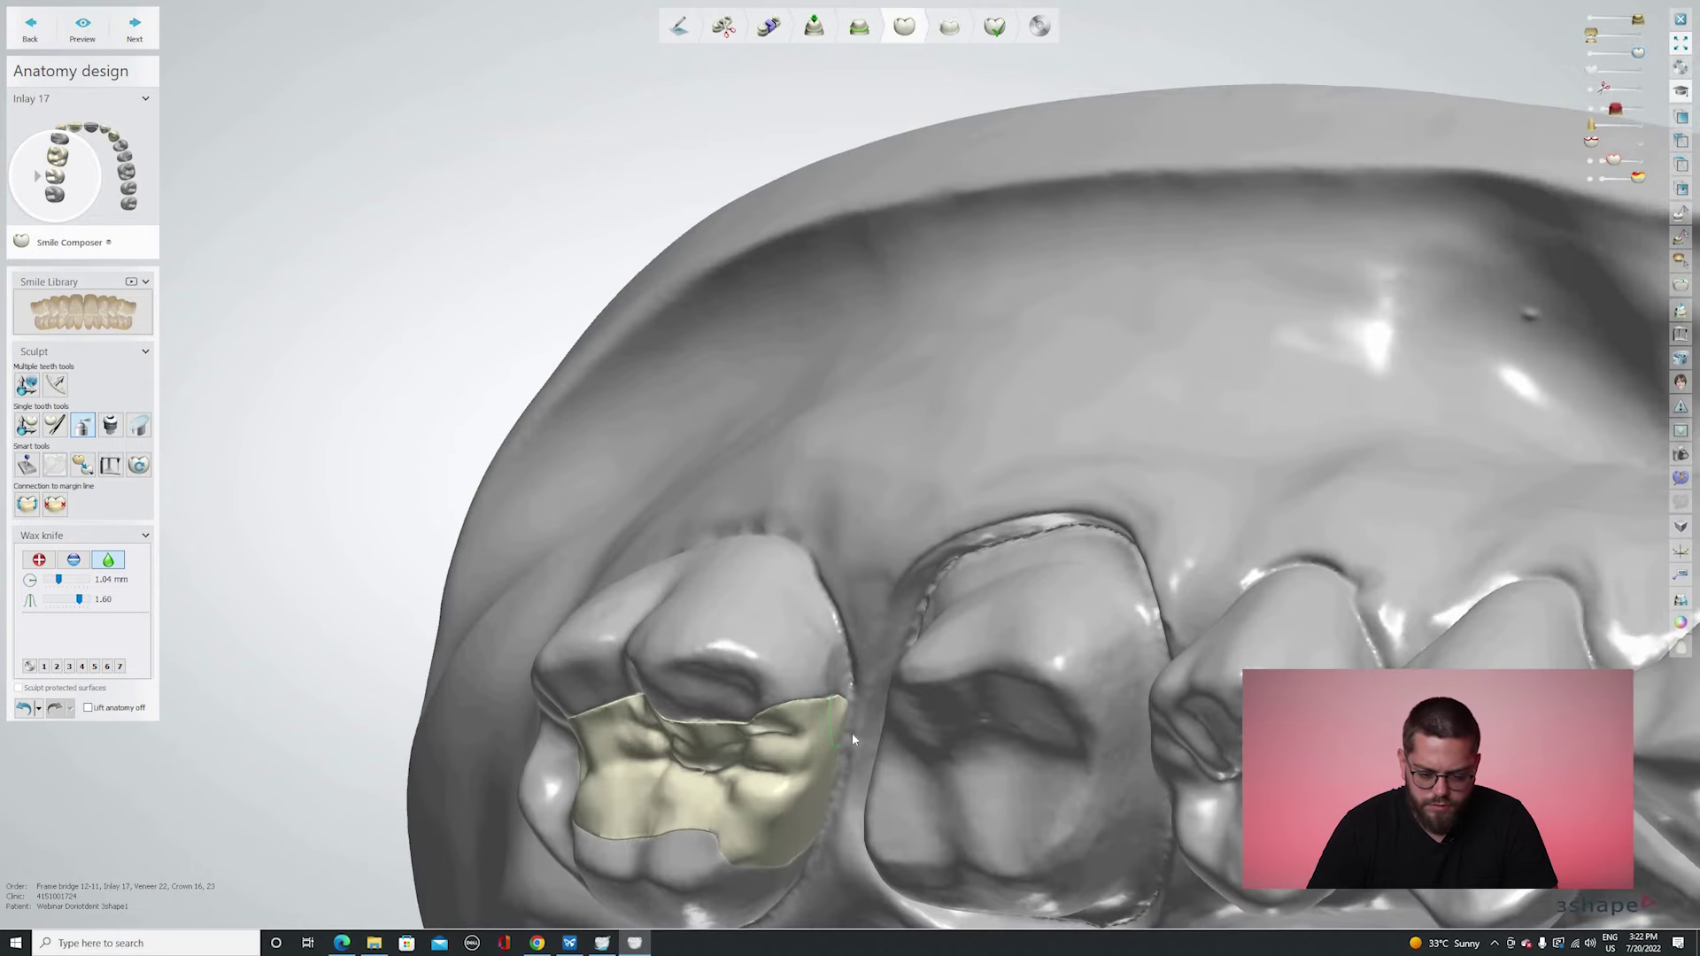
{"action": "scroll", "coordinate": [891, 697], "scroll_direction": "down", "scroll_amount": 4}
{"action": "right_click_drag", "start_coordinate": [890, 697], "coordinate": [901, 752]}
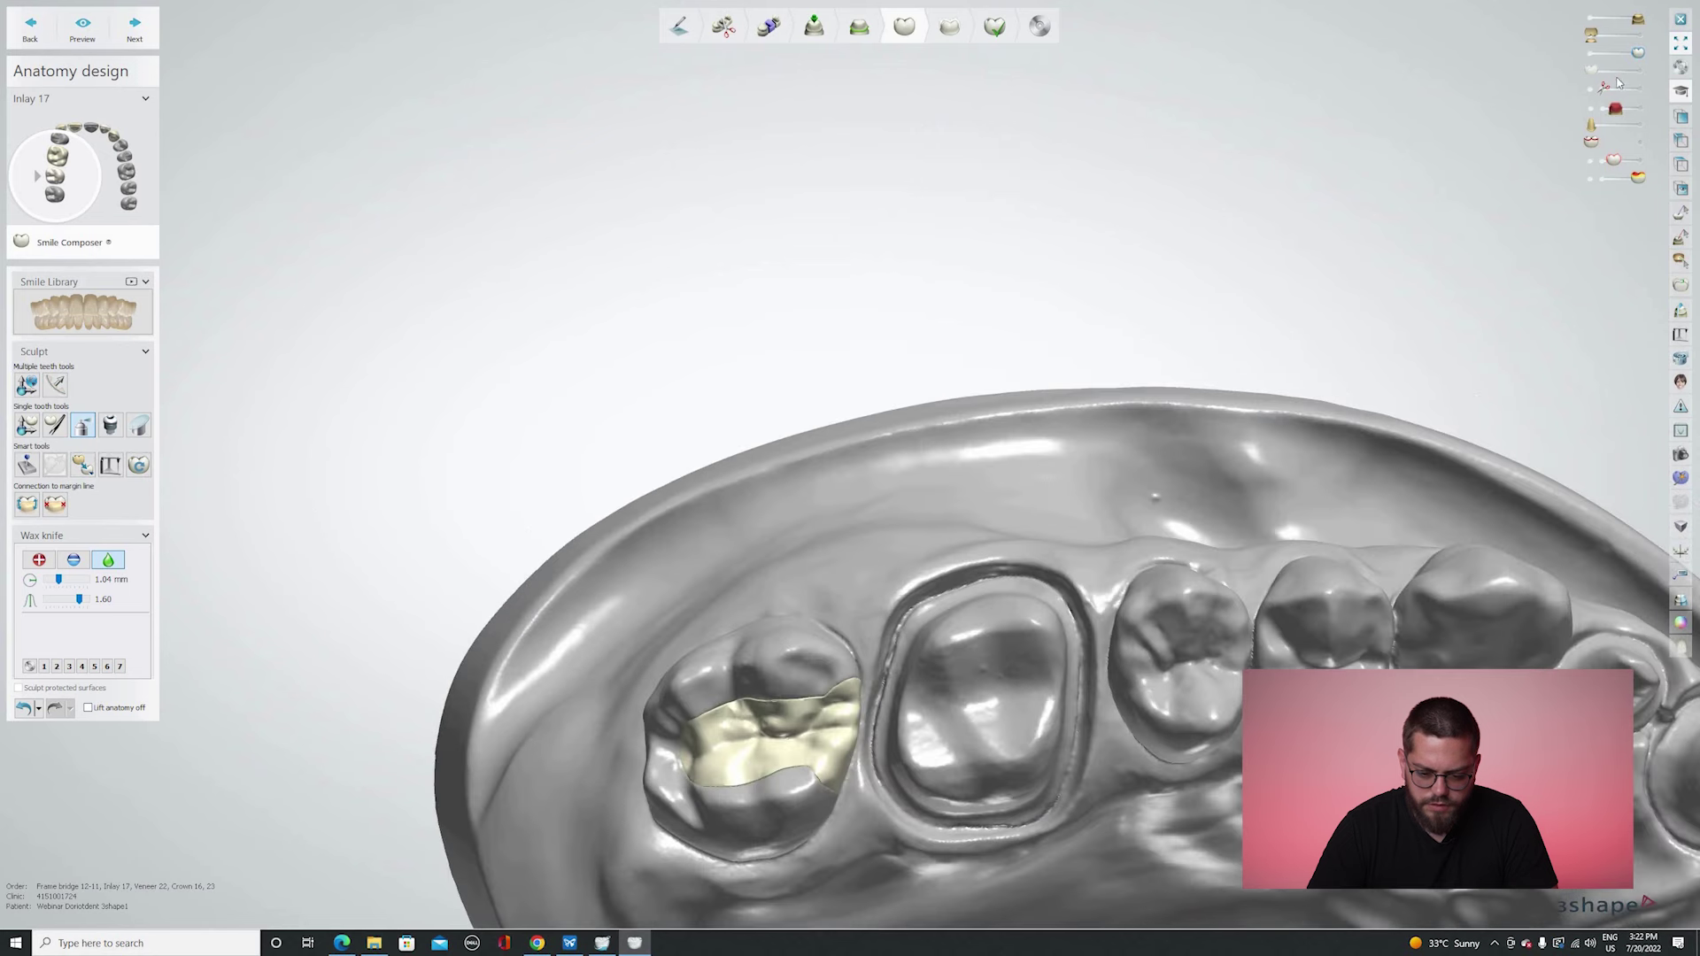
Show the other restorations, select crown 16 and process it with the contacts and smoothing tool.
{"action": "key", "text": "o"}
{"action": "right_click_drag", "start_coordinate": [896, 651], "coordinate": [875, 758]}
{"action": "scroll", "coordinate": [876, 726], "scroll_direction": "up", "scroll_amount": 4}
{"action": "left_click", "coordinate": [934, 762]}
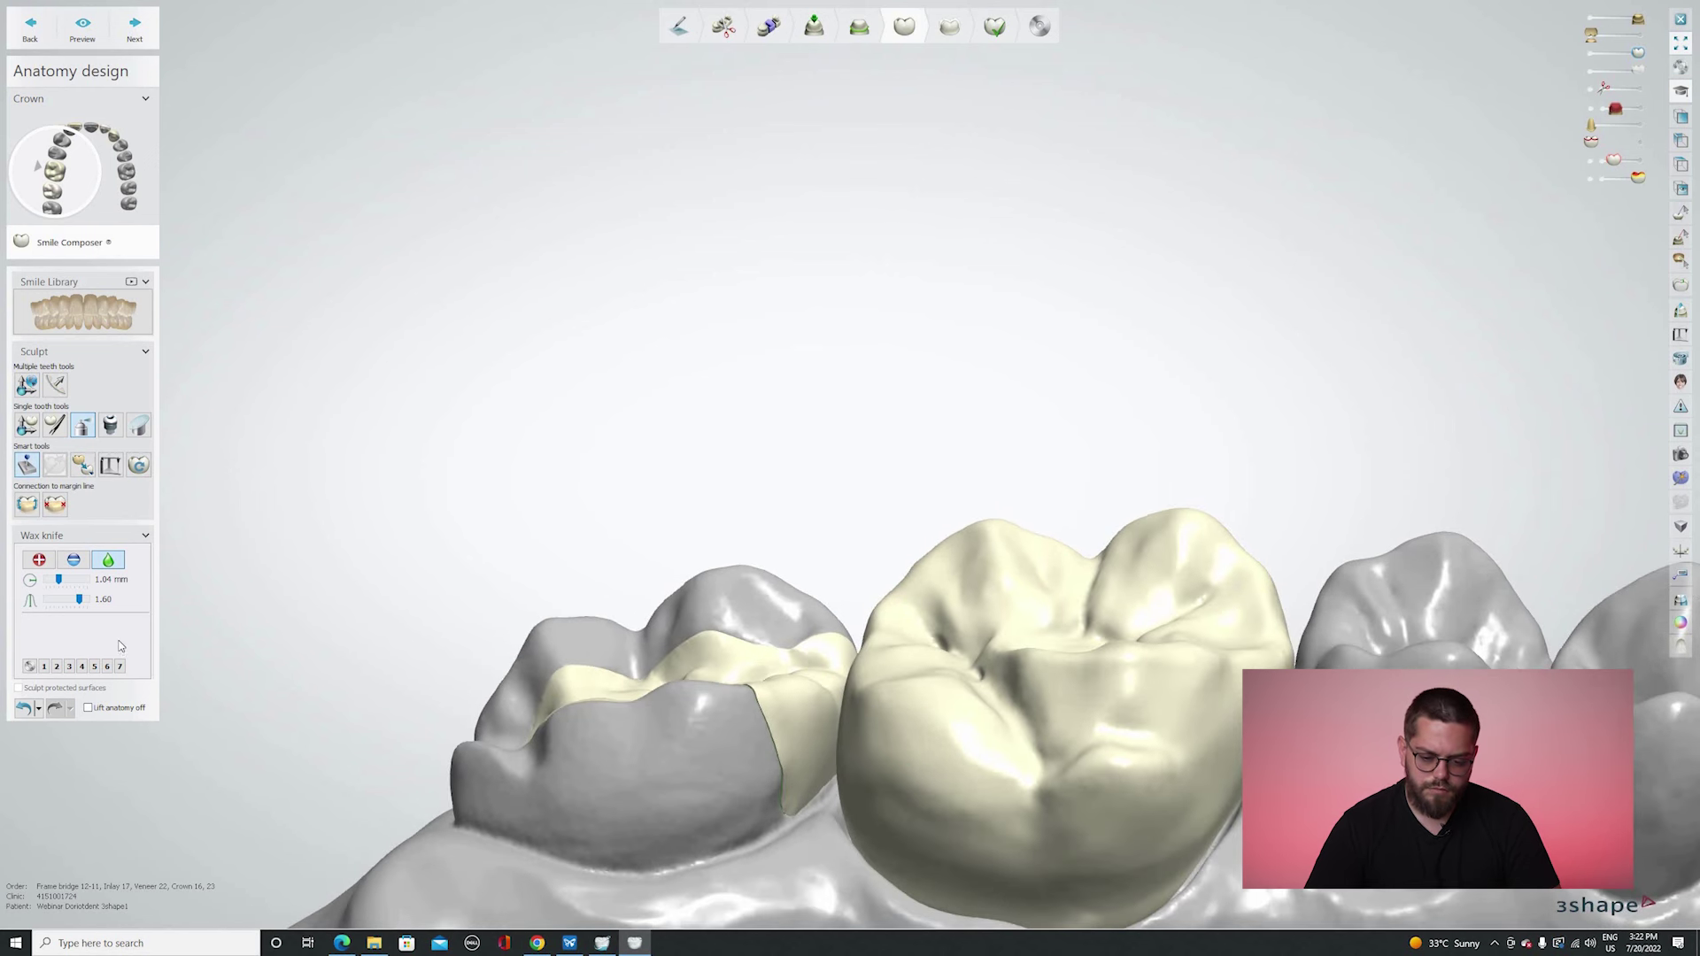
{"action": "key", "text": "Escape"}
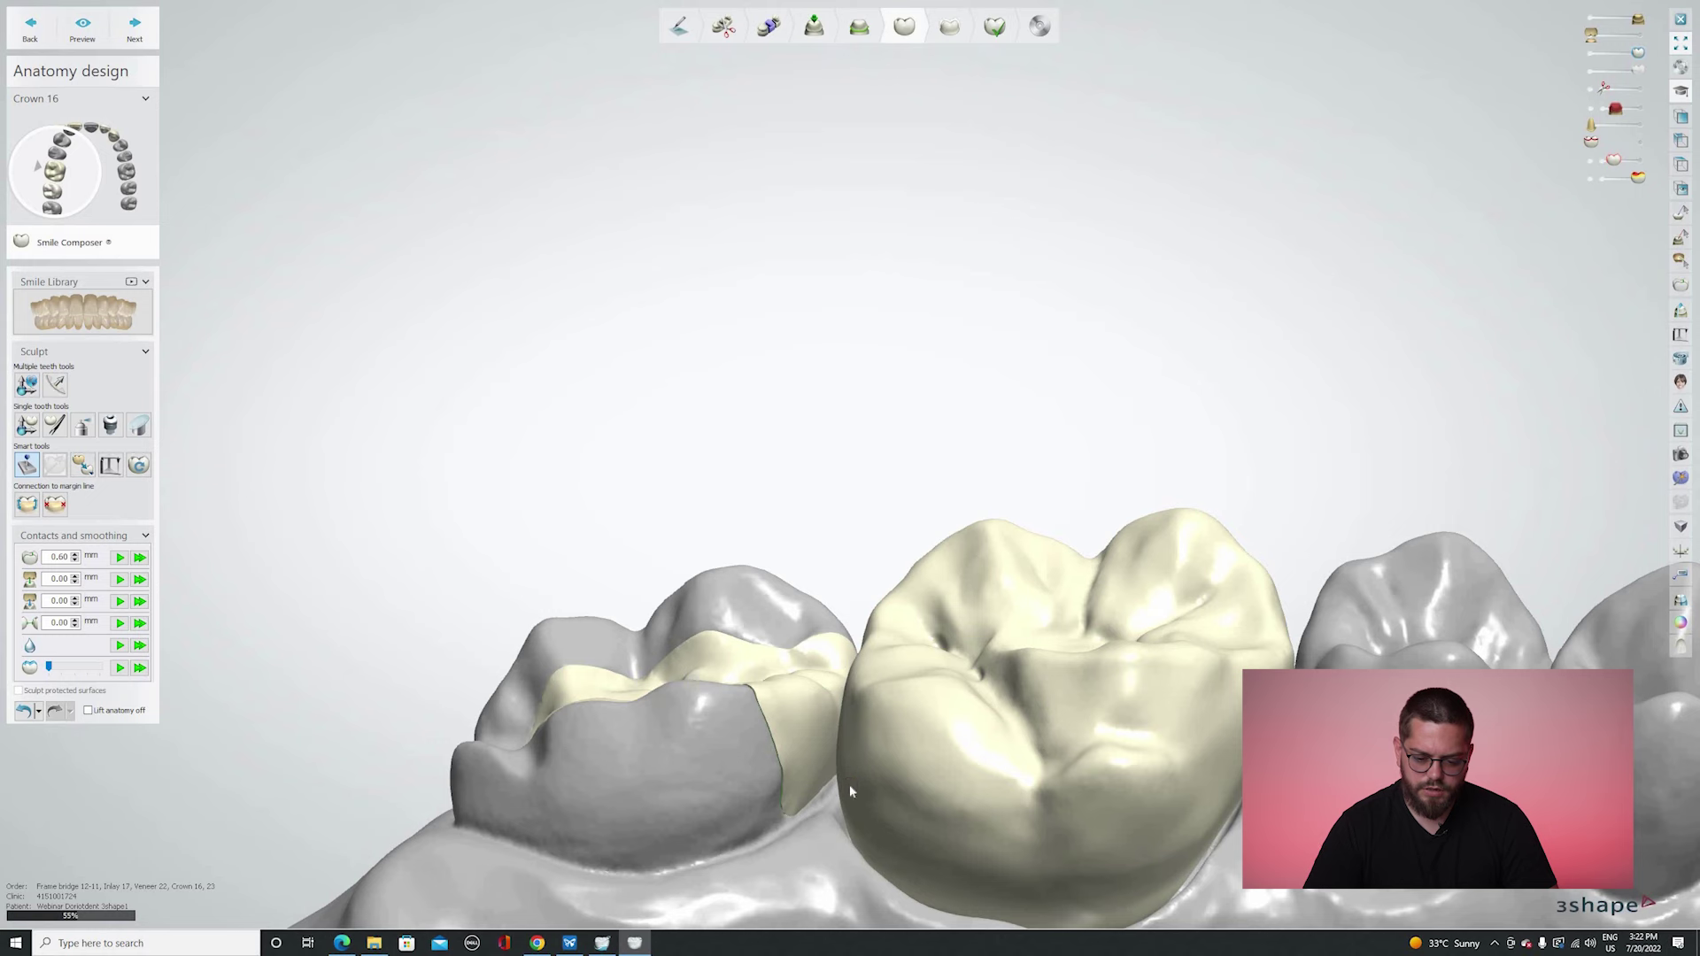
Examine the contact area between crown 16 and tooth 17 from the occlusal and buccal sides.
{"action": "right_click_drag", "start_coordinate": [873, 757], "coordinate": [862, 661]}
{"action": "scroll", "coordinate": [861, 584], "scroll_direction": "up", "scroll_amount": 3}
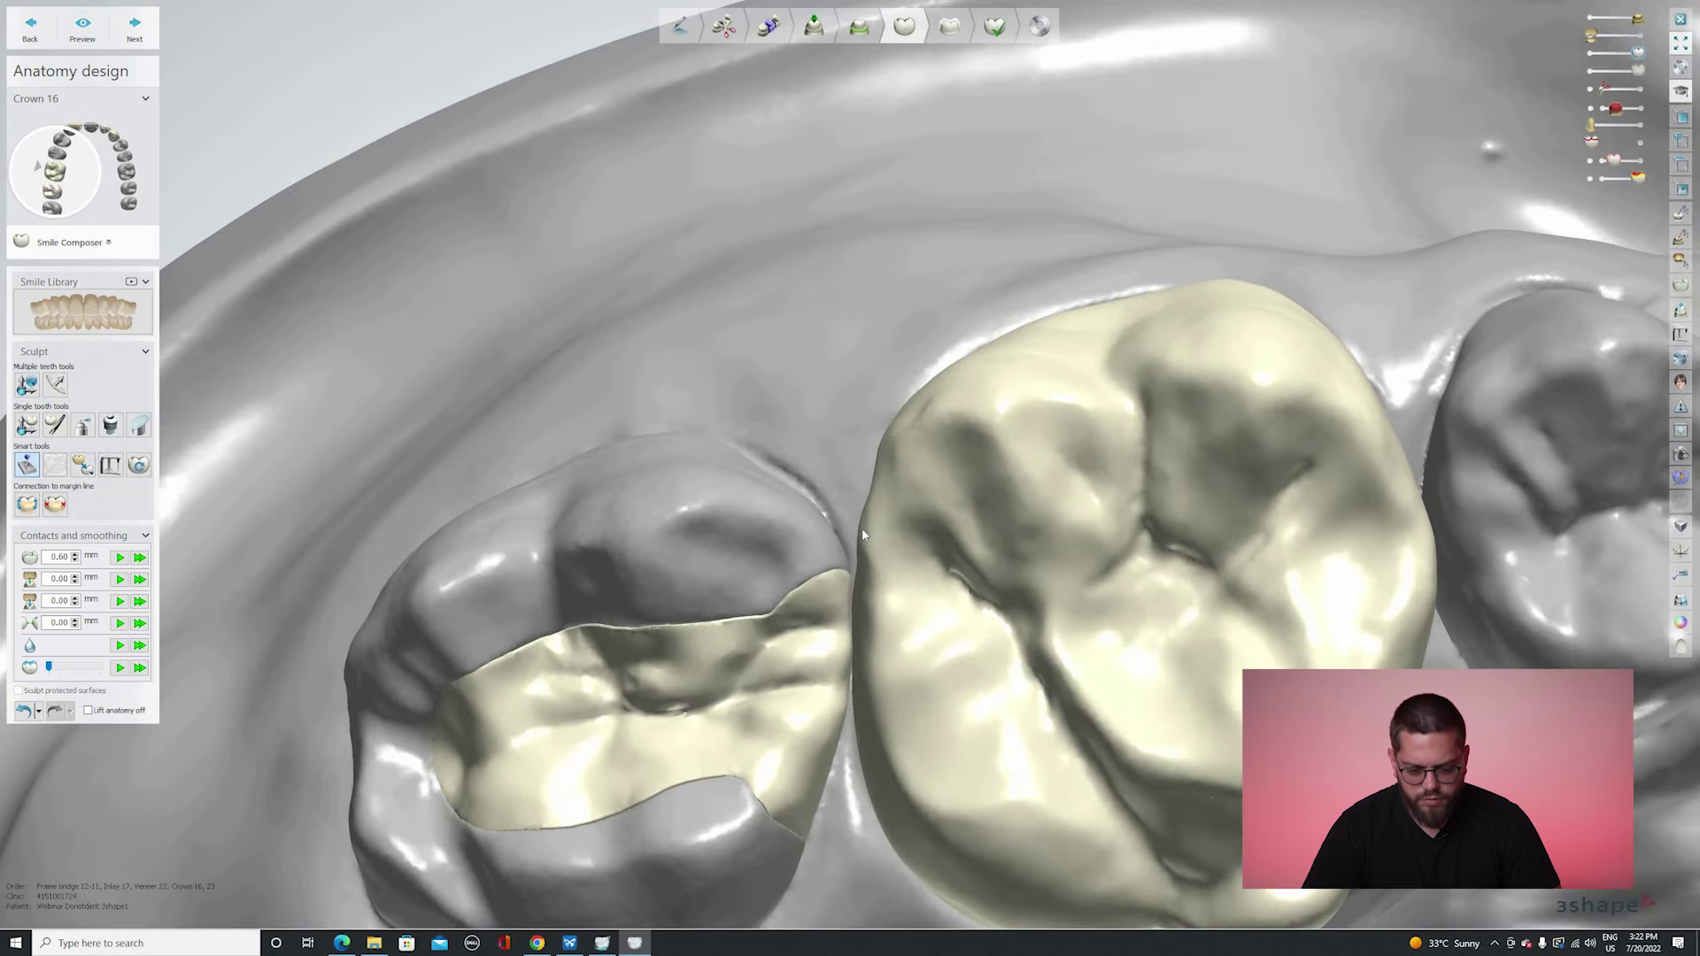
{"action": "right_click_drag", "start_coordinate": [991, 642], "coordinate": [1024, 695]}
{"action": "scroll", "coordinate": [986, 554], "scroll_direction": "down", "scroll_amount": 3}
{"action": "scroll", "coordinate": [1024, 694], "scroll_direction": "down", "scroll_amount": 4}
{"action": "right_click_drag", "start_coordinate": [876, 631], "coordinate": [867, 611]}
{"action": "scroll", "coordinate": [867, 608], "scroll_direction": "up", "scroll_amount": 6}
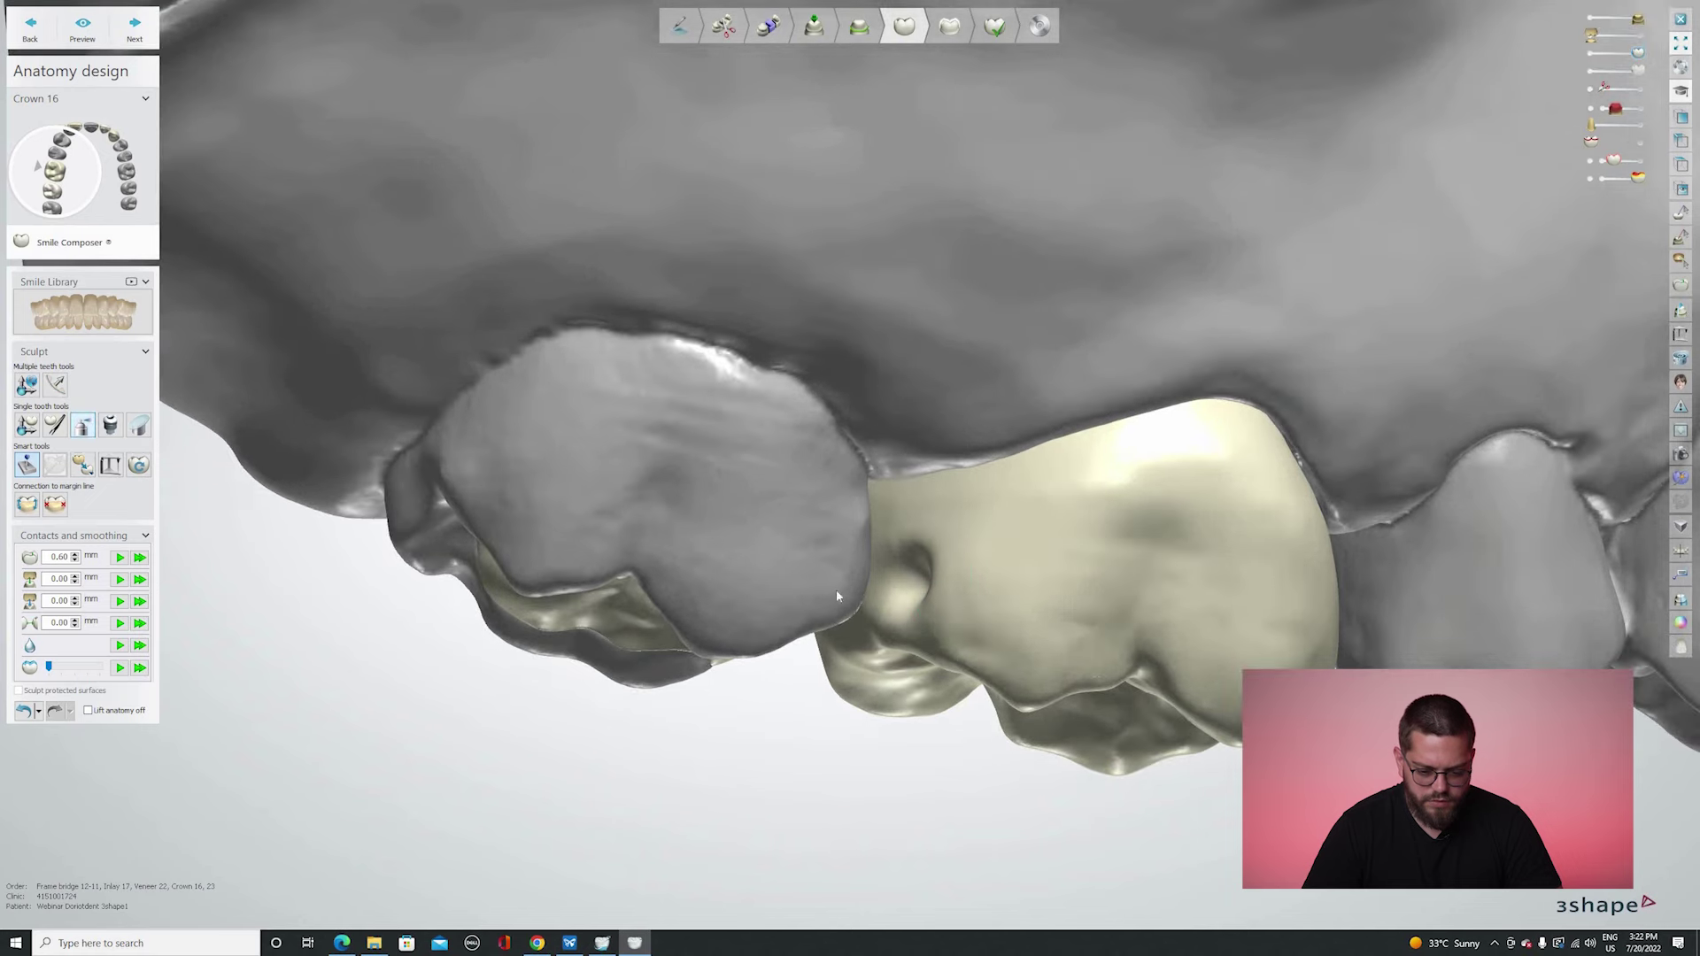
{"action": "scroll", "coordinate": [934, 611], "scroll_direction": "up", "scroll_amount": 3}
{"action": "right_click_drag", "start_coordinate": [934, 611], "coordinate": [954, 613]}
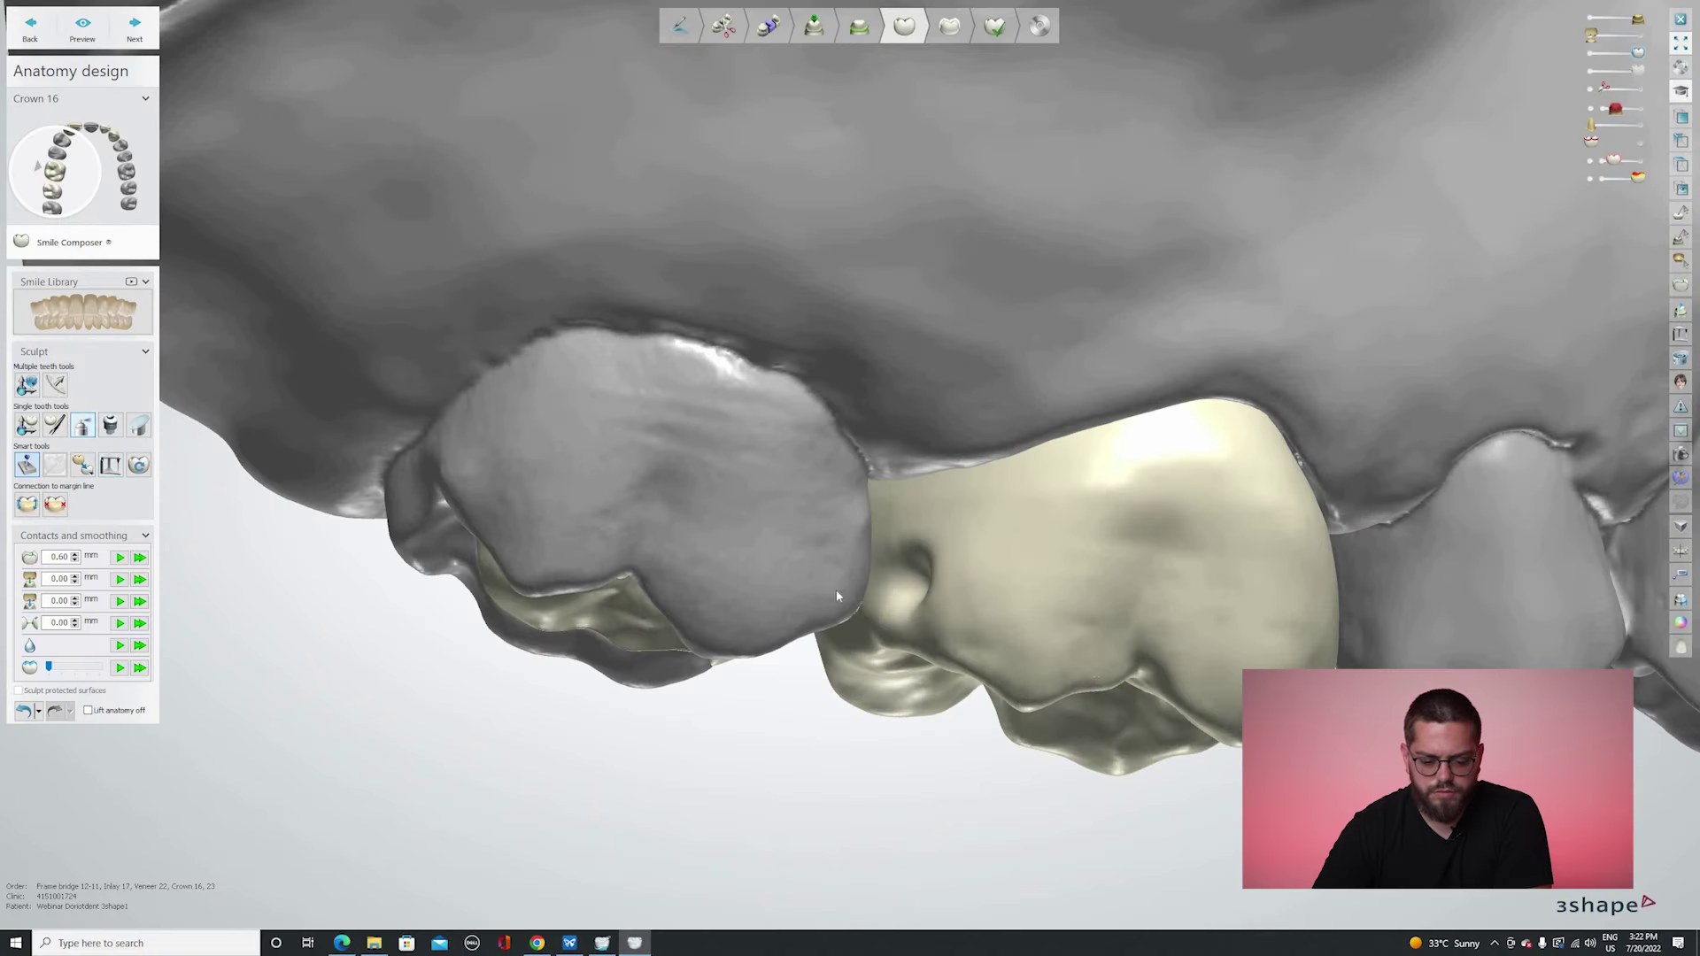
Fill the dent beside tooth 17 on the buccal side of crown 16 with the wax knife in add mode, level 5.0 µm.
{"action": "scroll", "coordinate": [954, 611], "scroll_direction": "up", "scroll_amount": 5}
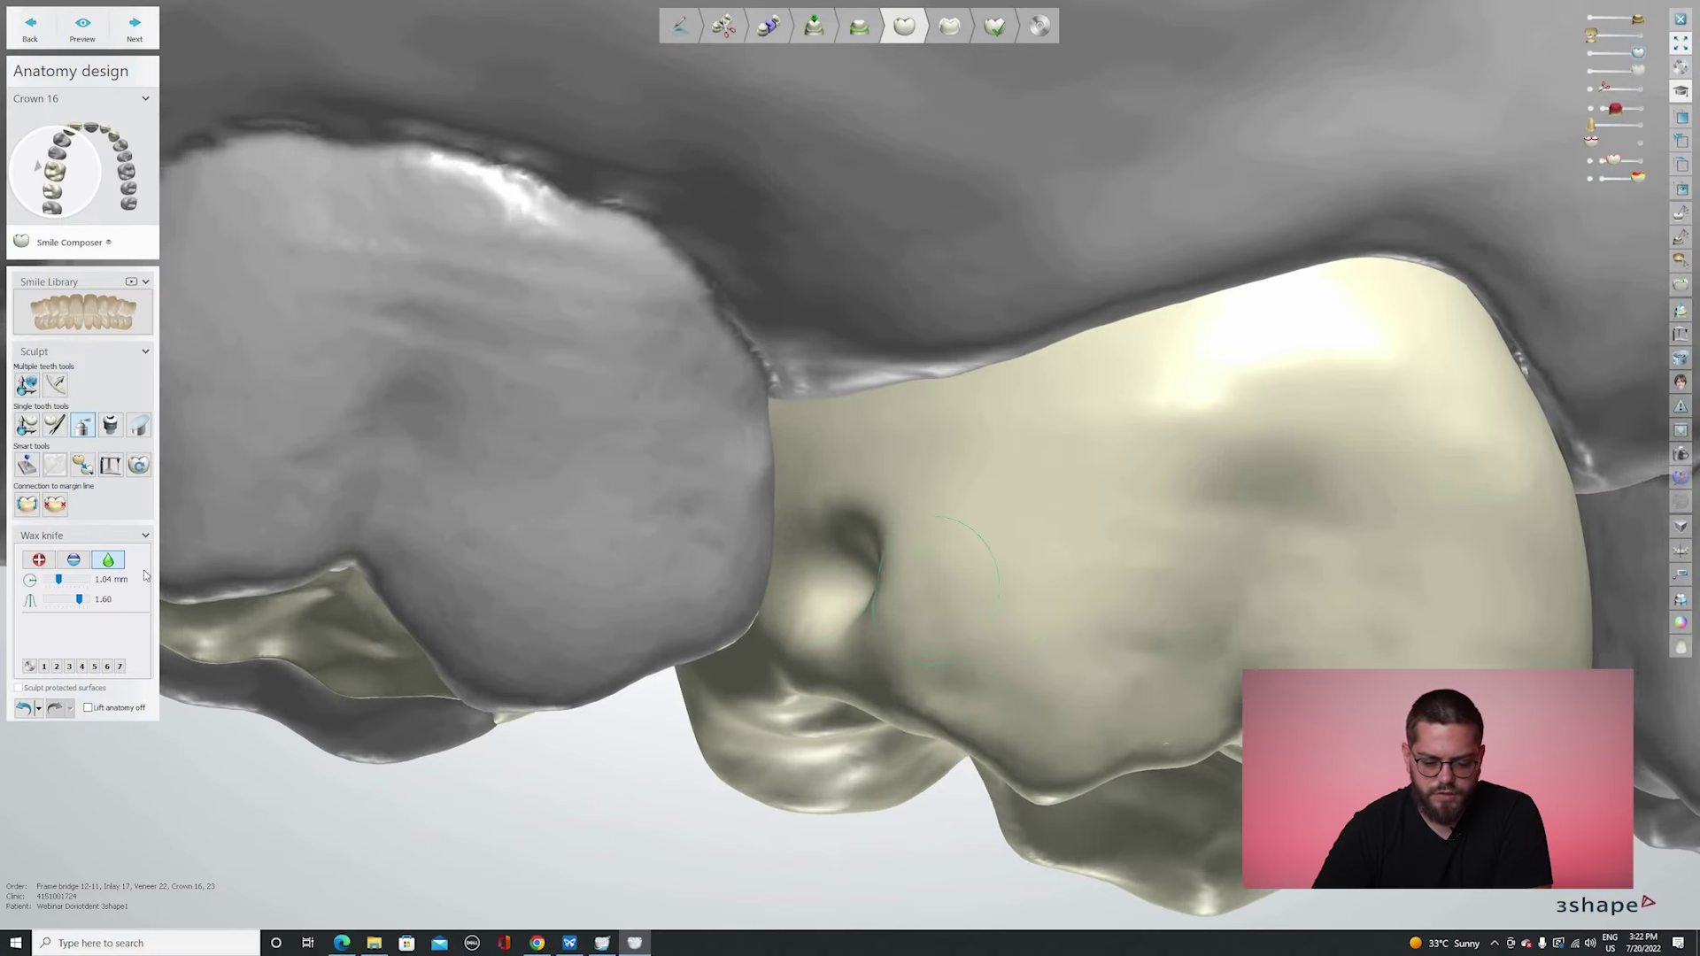
{"action": "scroll", "coordinate": [954, 618], "scroll_direction": "down", "scroll_amount": 8, "text": "shift"}
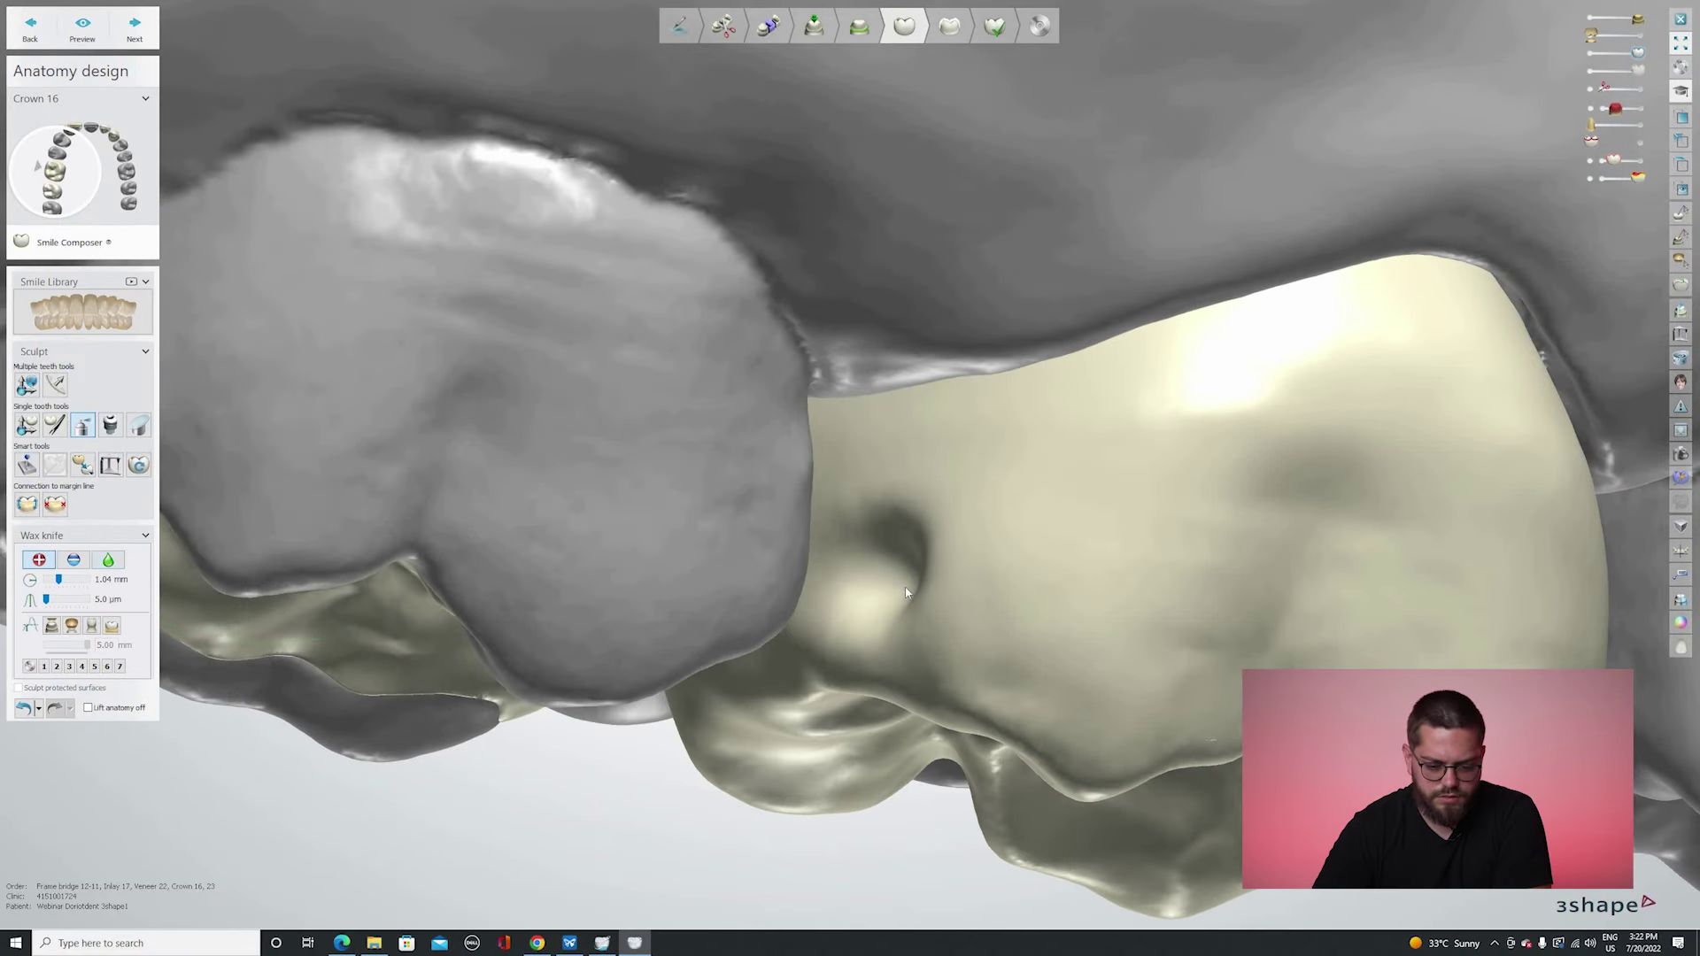
{"action": "mouse_move", "coordinate": [889, 592]}
{"action": "left_mouse_down"}
{"action": "mouse_move", "coordinate": [865, 534]}
{"action": "mouse_move", "coordinate": [877, 619]}
{"action": "mouse_move", "coordinate": [941, 515]}
{"action": "mouse_move", "coordinate": [1009, 646]}
{"action": "mouse_move", "coordinate": [944, 664]}
{"action": "left_mouse_up"}
{"action": "scroll", "coordinate": [894, 567], "scroll_direction": "up", "scroll_amount": 5, "text": "ctrl"}
{"action": "scroll", "coordinate": [892, 584], "scroll_direction": "down", "scroll_amount": 5}
{"action": "mouse_move", "coordinate": [892, 585]}
{"action": "right_mouse_down"}
{"action": "mouse_move", "coordinate": [865, 551]}
{"action": "mouse_move", "coordinate": [919, 497]}
{"action": "mouse_move", "coordinate": [1012, 594]}
{"action": "mouse_move", "coordinate": [972, 529]}
{"action": "mouse_move", "coordinate": [974, 465]}
{"action": "mouse_move", "coordinate": [1143, 501]}
{"action": "mouse_move", "coordinate": [1161, 540]}
{"action": "mouse_move", "coordinate": [1051, 522]}
{"action": "mouse_move", "coordinate": [1257, 498]}
{"action": "right_mouse_up"}
{"action": "scroll", "coordinate": [865, 552], "scroll_direction": "up", "scroll_amount": 5}
{"action": "scroll", "coordinate": [851, 516], "scroll_direction": "down", "scroll_amount": 5}
{"action": "scroll", "coordinate": [1012, 584], "scroll_direction": "down", "scroll_amount": 5}
{"action": "scroll", "coordinate": [974, 480], "scroll_direction": "up", "scroll_amount": 3}
Hide the model and build up crown 12's cervical area beside crown 11 with the wax knife, radius 2.44 mm, level 5.0 µm.
{"action": "key", "text": "a"}
{"action": "scroll", "coordinate": [1160, 540], "scroll_direction": "down", "scroll_amount": 5}
{"action": "right_click_drag", "start_coordinate": [991, 562], "coordinate": [1142, 389]}
{"action": "scroll", "coordinate": [1142, 389], "scroll_direction": "up", "scroll_amount": 3}
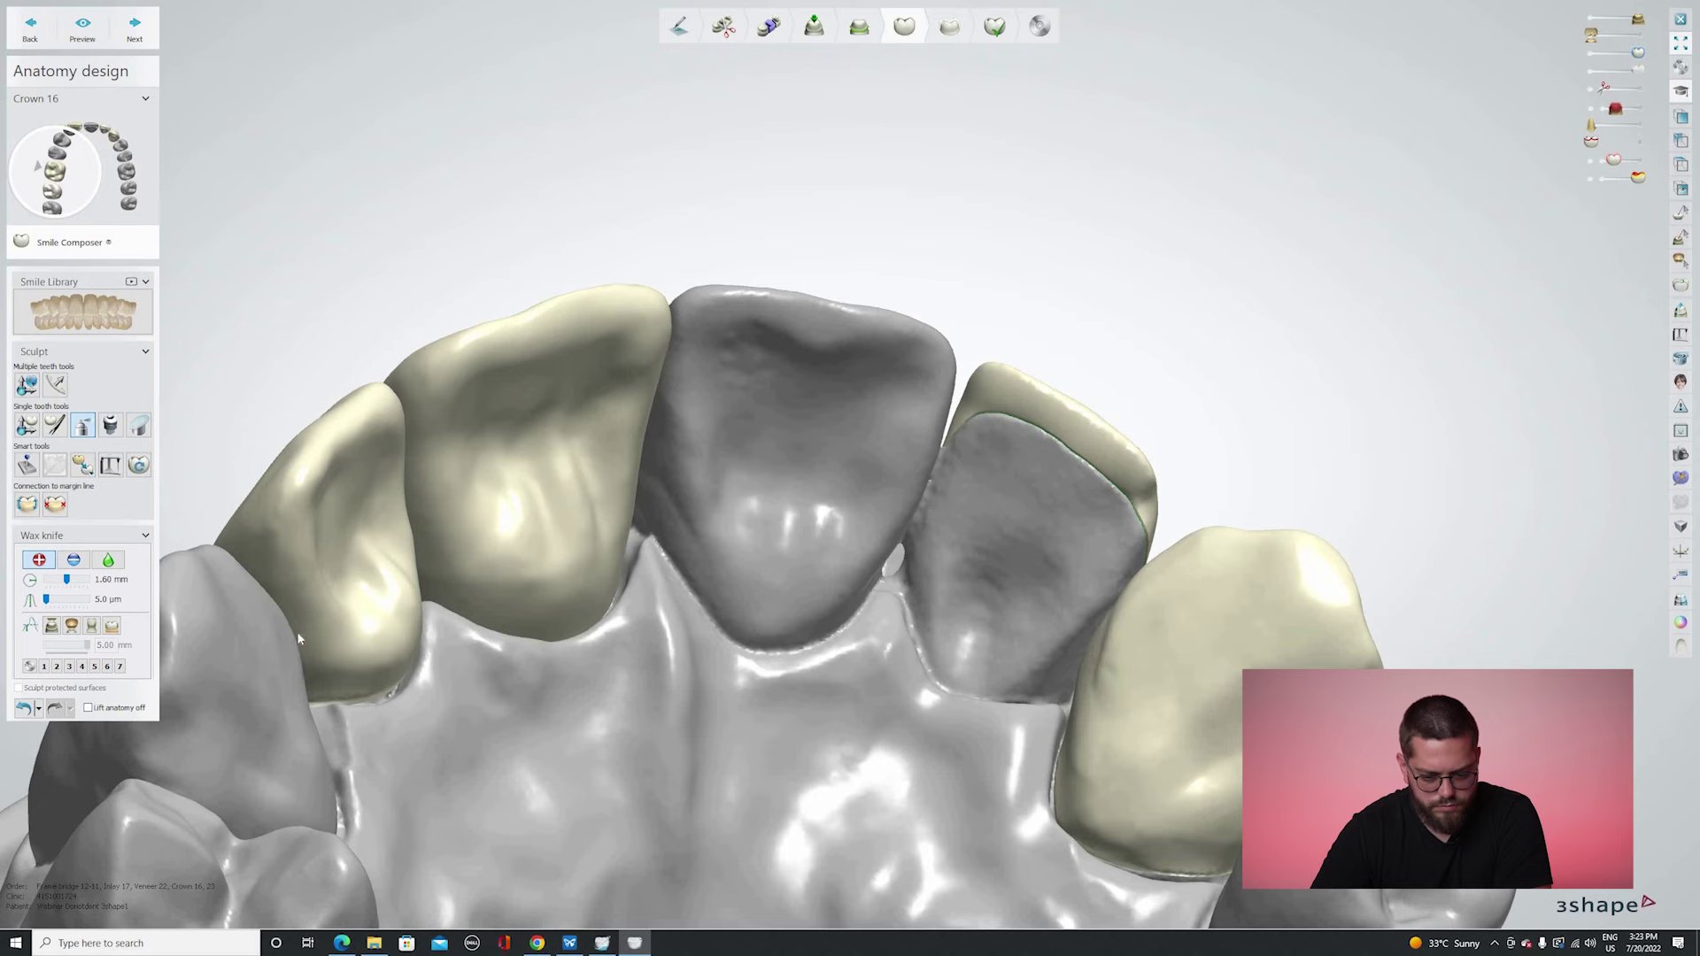
{"action": "right_click_drag", "start_coordinate": [300, 648], "coordinate": [270, 623]}
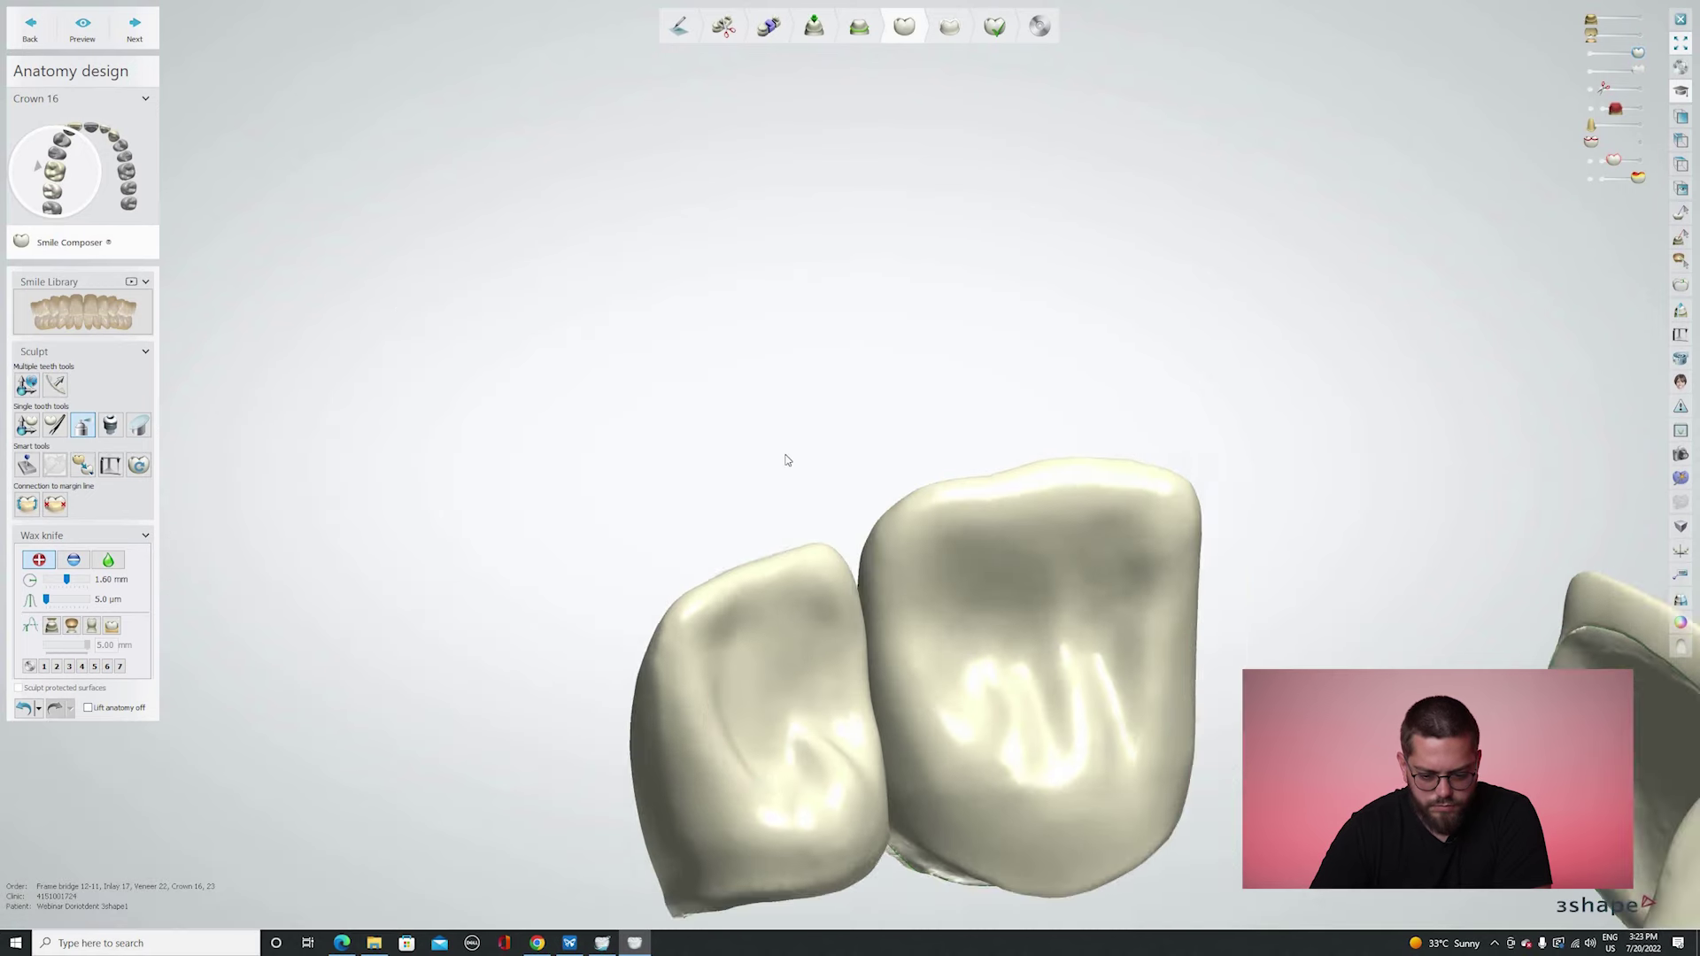
{"action": "right_click_drag", "start_coordinate": [786, 459], "coordinate": [265, 577]}
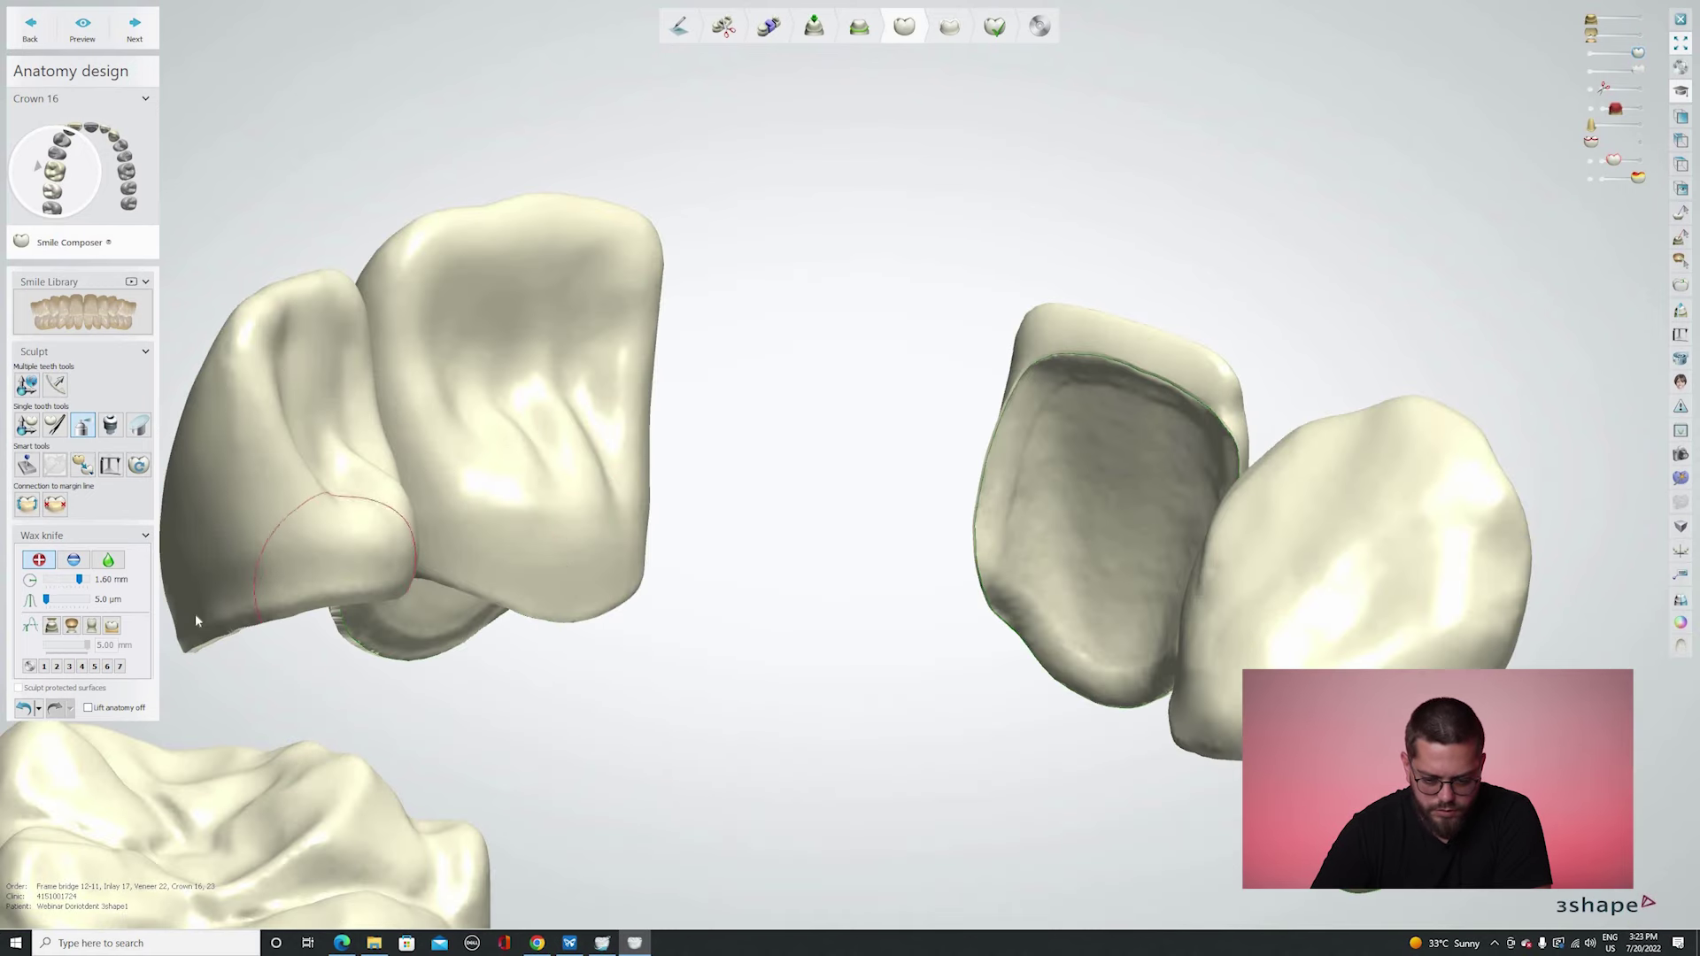
{"action": "scroll", "coordinate": [413, 614], "scroll_direction": "down", "scroll_amount": 4}
{"action": "right_click_drag", "start_coordinate": [413, 614], "coordinate": [274, 640]}
{"action": "scroll", "coordinate": [373, 650], "scroll_direction": "up", "scroll_amount": 4}
{"action": "key", "text": "q"}
{"action": "key", "text": "q"}
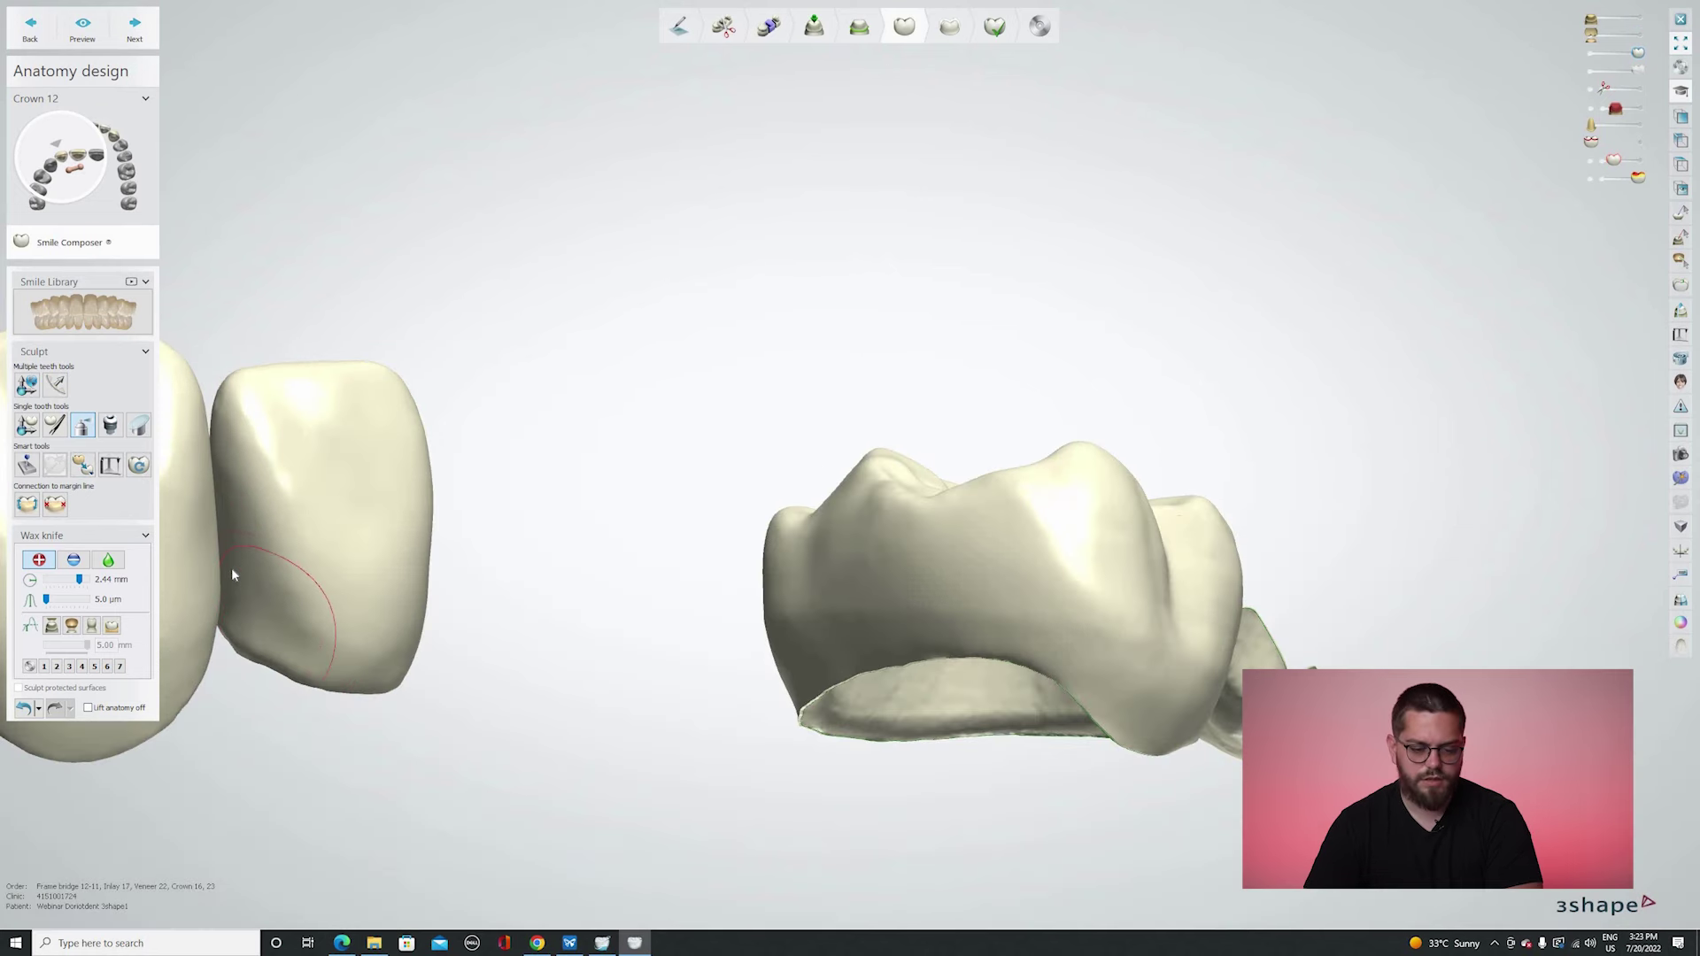
{"action": "right_click_drag", "start_coordinate": [316, 485], "coordinate": [269, 591]}
{"action": "right_click_drag", "start_coordinate": [383, 575], "coordinate": [324, 524]}
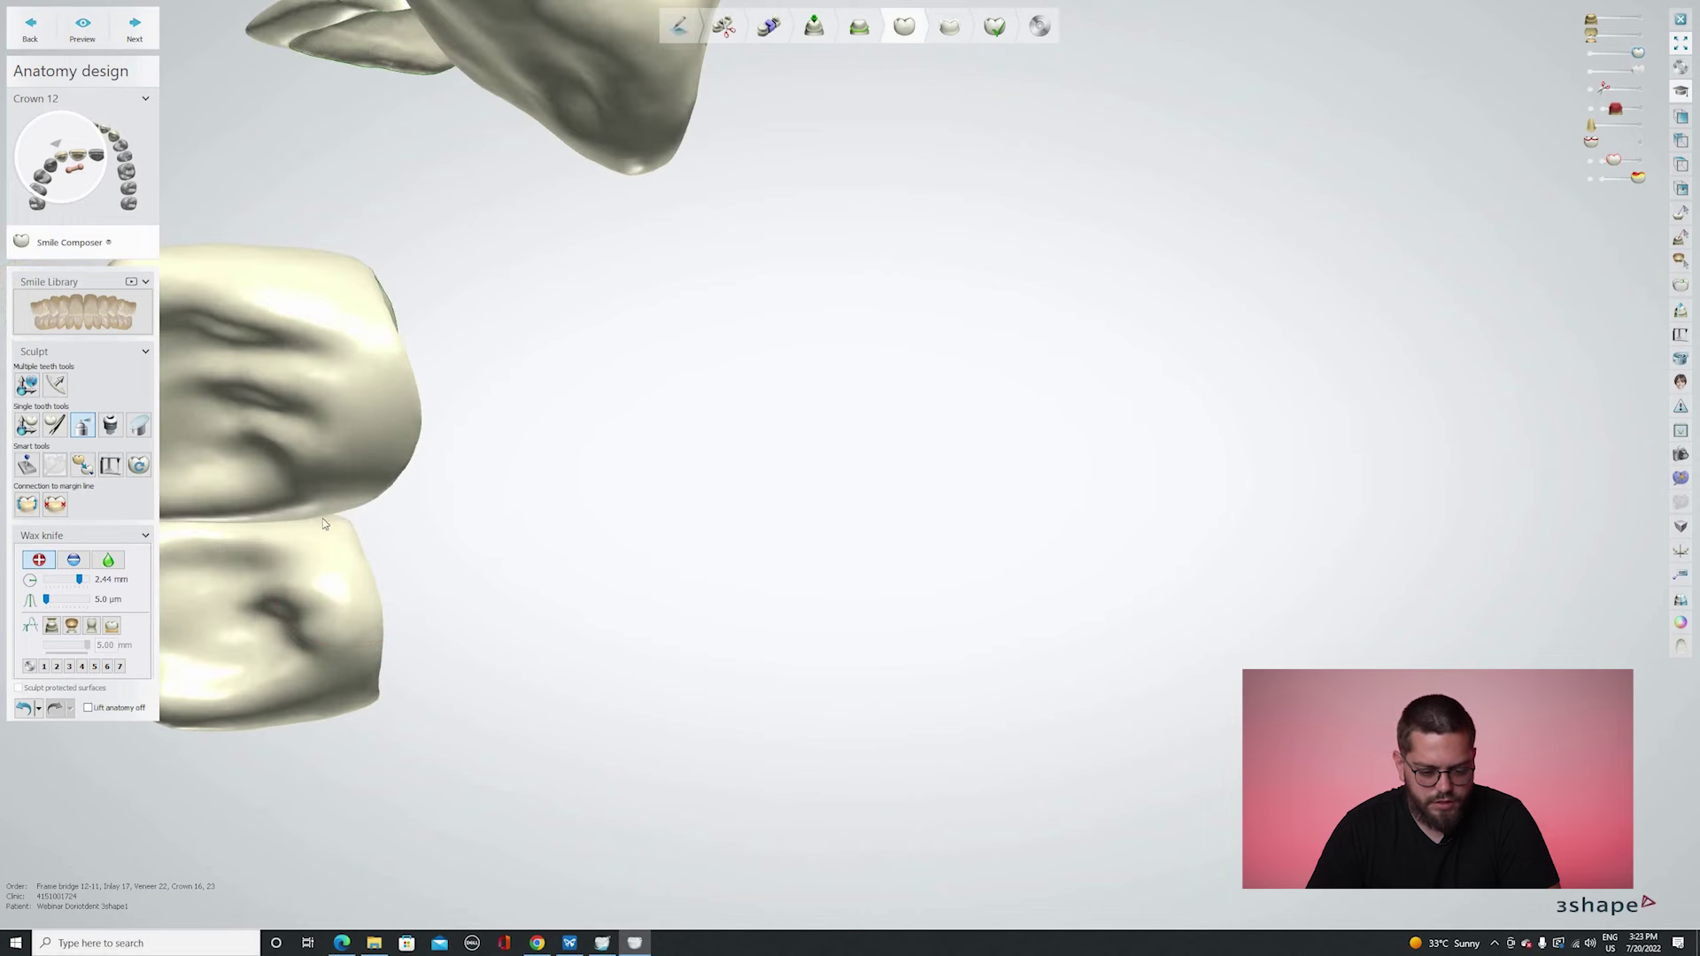
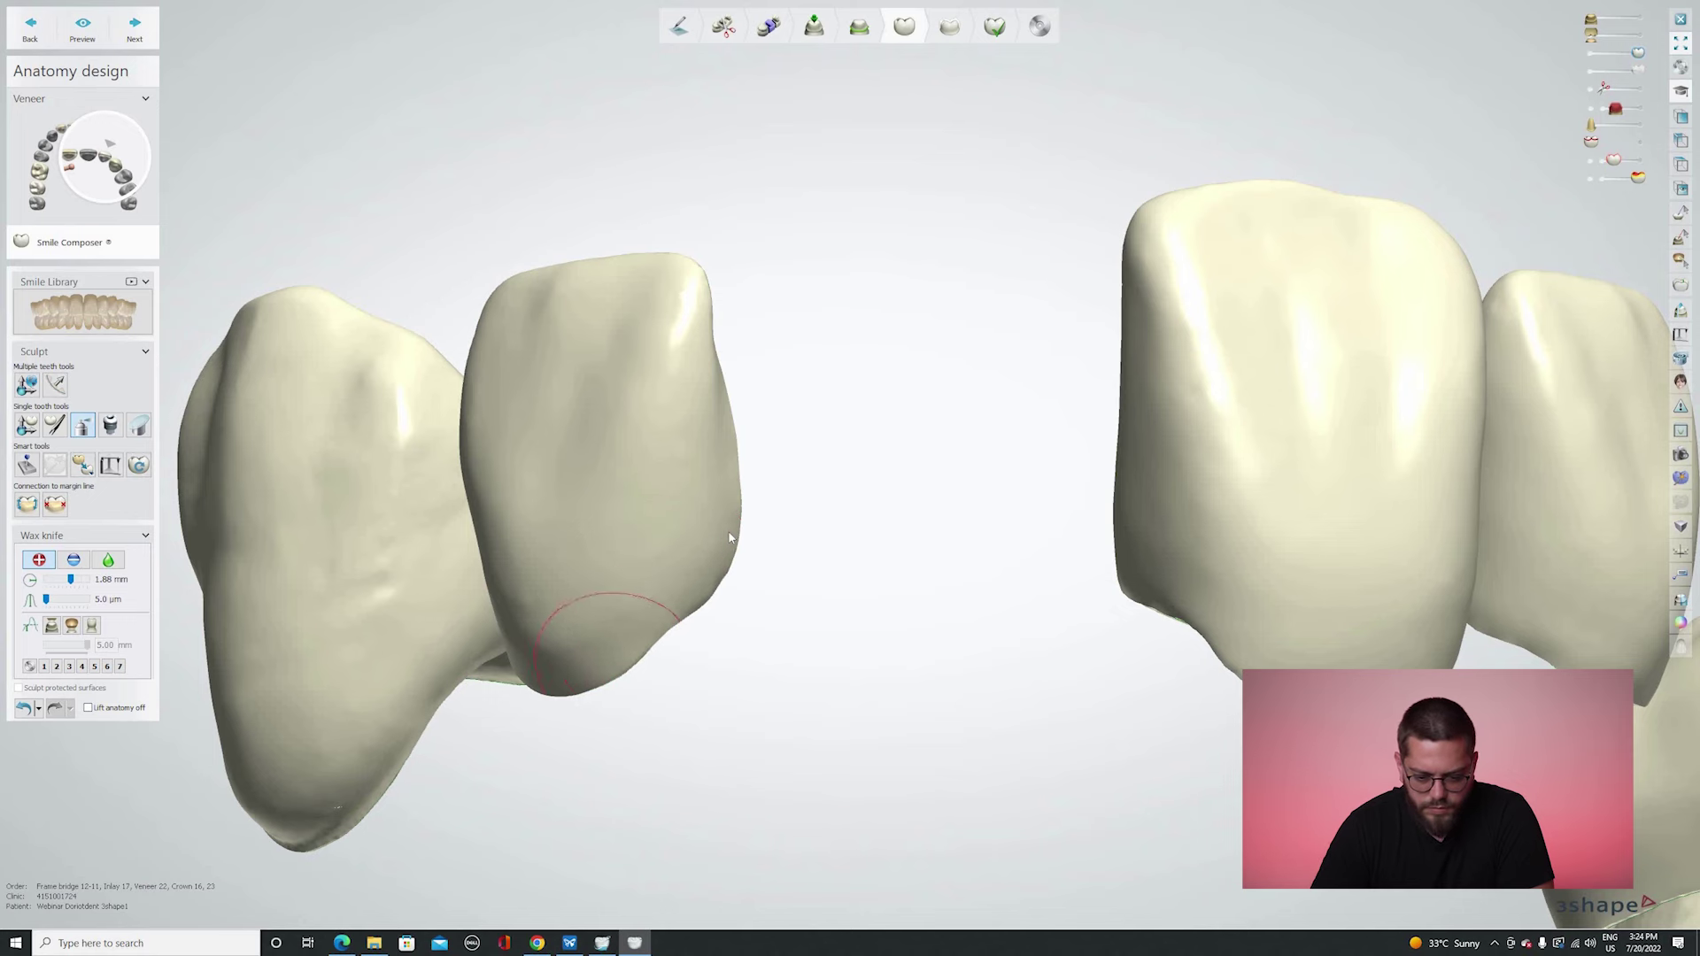
Show the model and add wax along the incisal edge of veneer 22 near crown 23, with radius 1.04 mm and level 5.0 µm.
{"action": "key", "text": "s"}
{"action": "right_click_drag", "start_coordinate": [740, 513], "coordinate": [431, 553]}
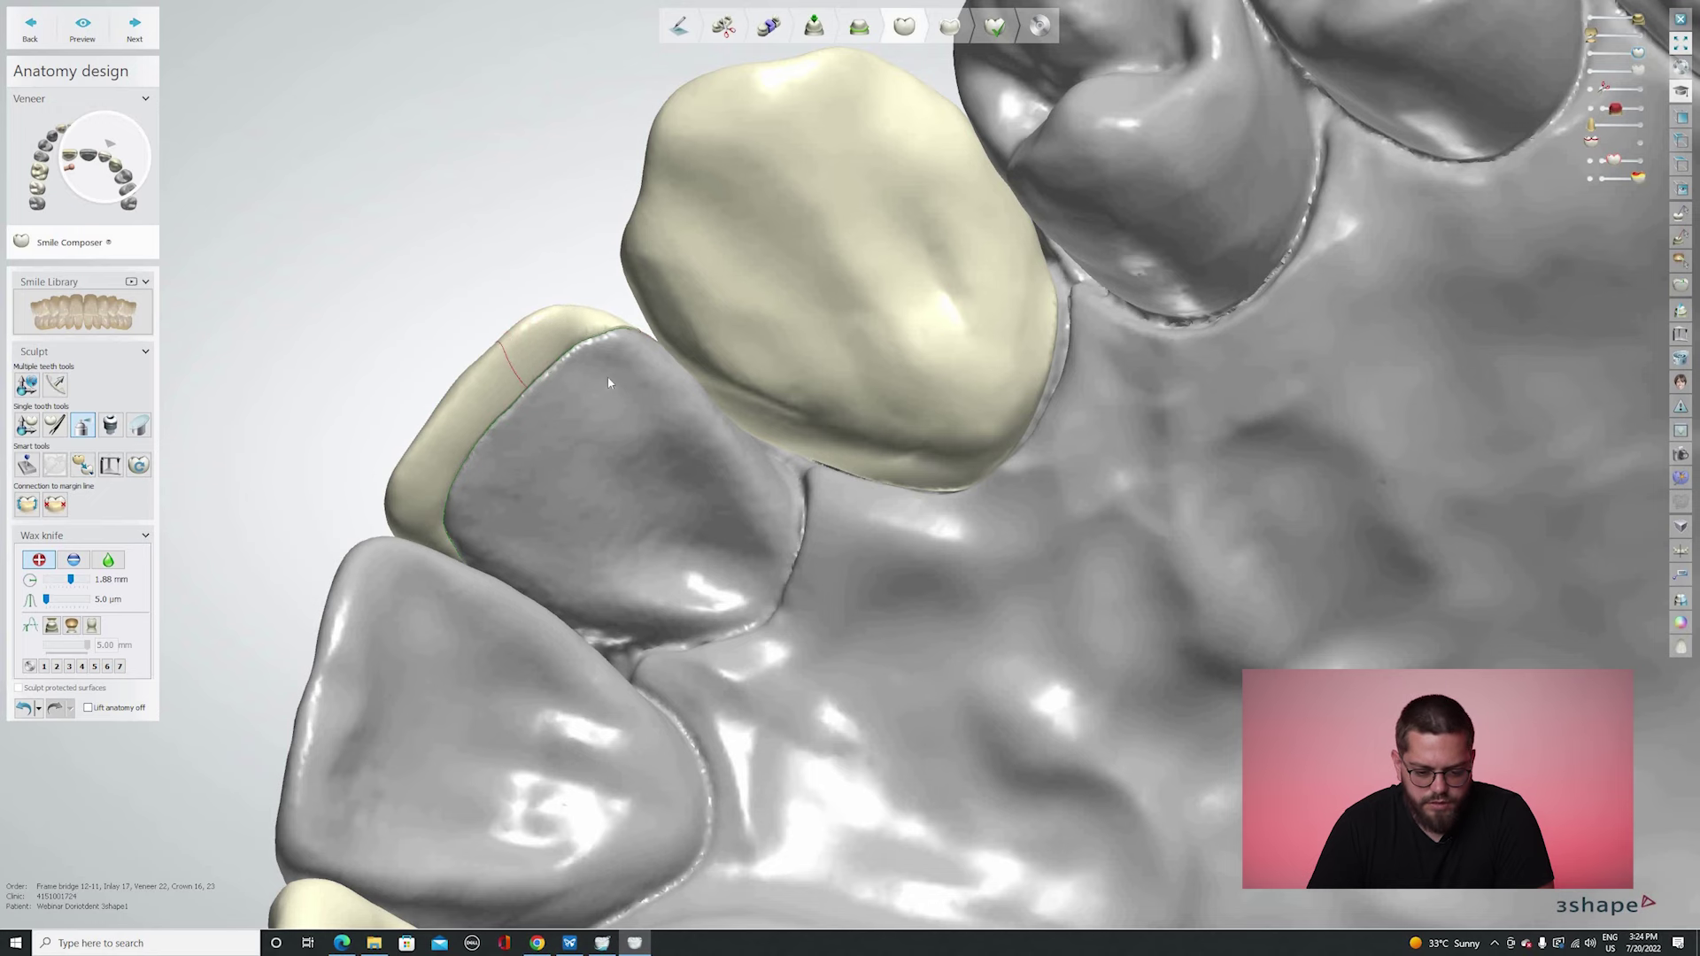
{"action": "right_click_drag", "start_coordinate": [586, 390], "coordinate": [619, 317]}
{"action": "scroll", "coordinate": [613, 318], "scroll_direction": "down", "scroll_amount": 3}
{"action": "scroll", "coordinate": [613, 314], "scroll_direction": "up", "scroll_amount": 8}
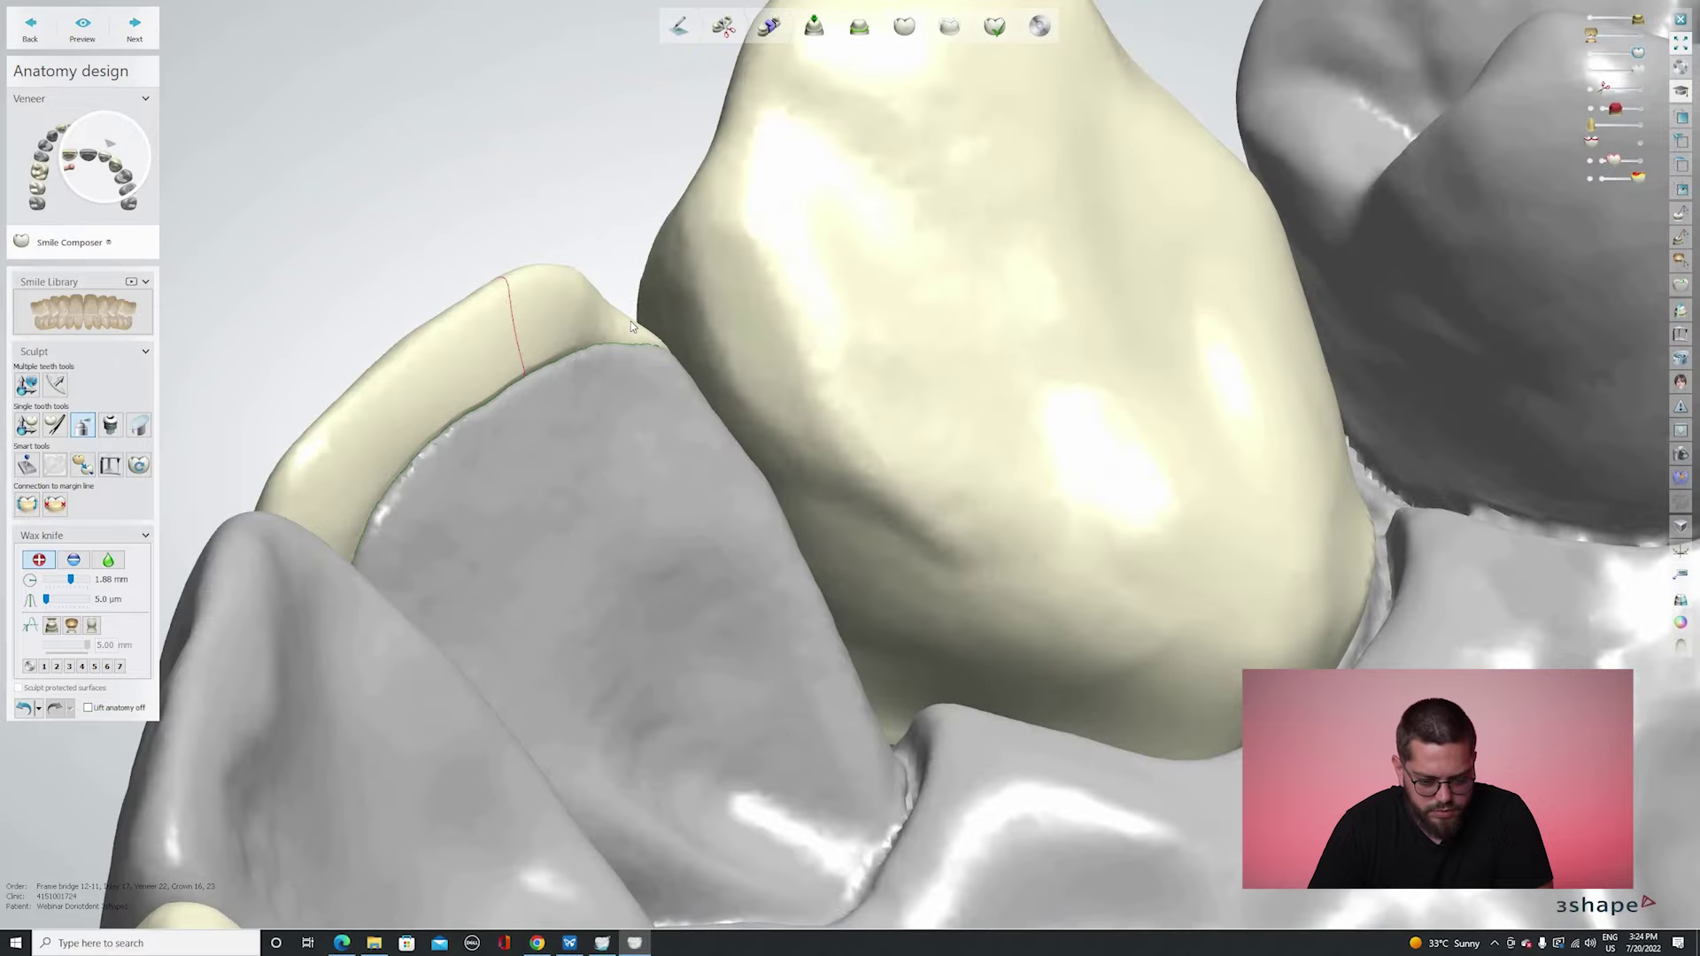
{"action": "scroll", "coordinate": [619, 330], "scroll_direction": "up", "scroll_amount": 2, "text": "ctrl"}
{"action": "scroll", "coordinate": [618, 324], "scroll_direction": "down", "scroll_amount": 5, "text": "ctrl"}
{"action": "scroll", "coordinate": [618, 326], "scroll_direction": "up", "scroll_amount": 3, "text": "ctrl"}
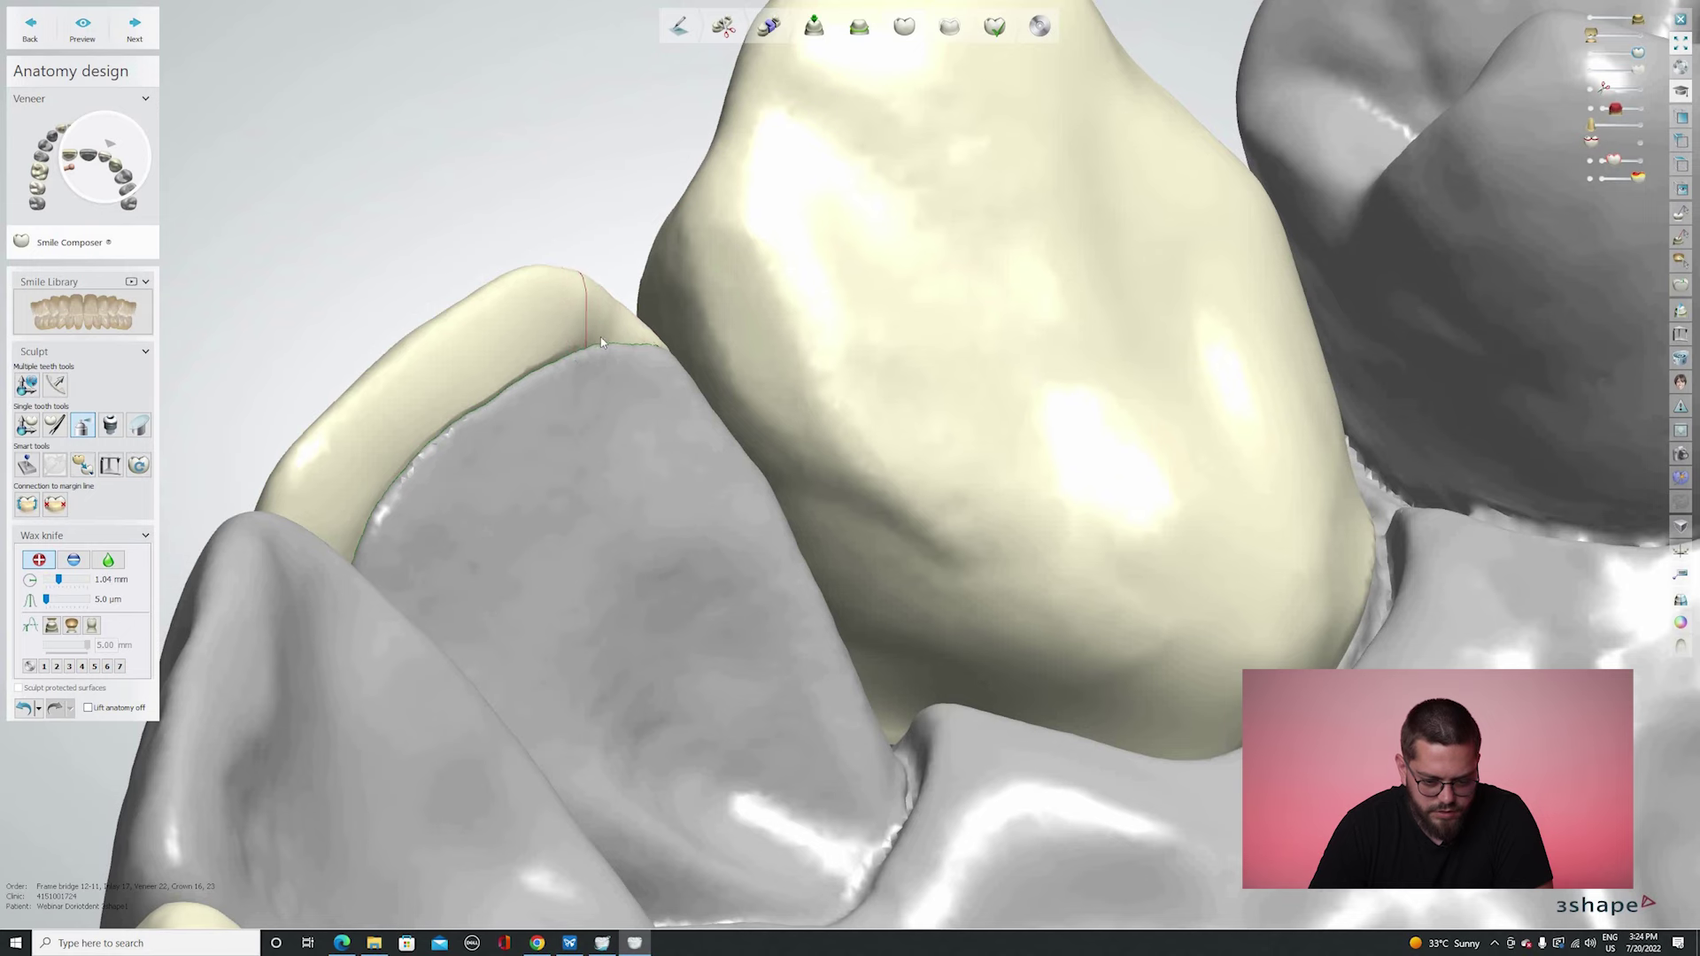
{"action": "right_click_drag", "start_coordinate": [557, 471], "coordinate": [676, 582]}
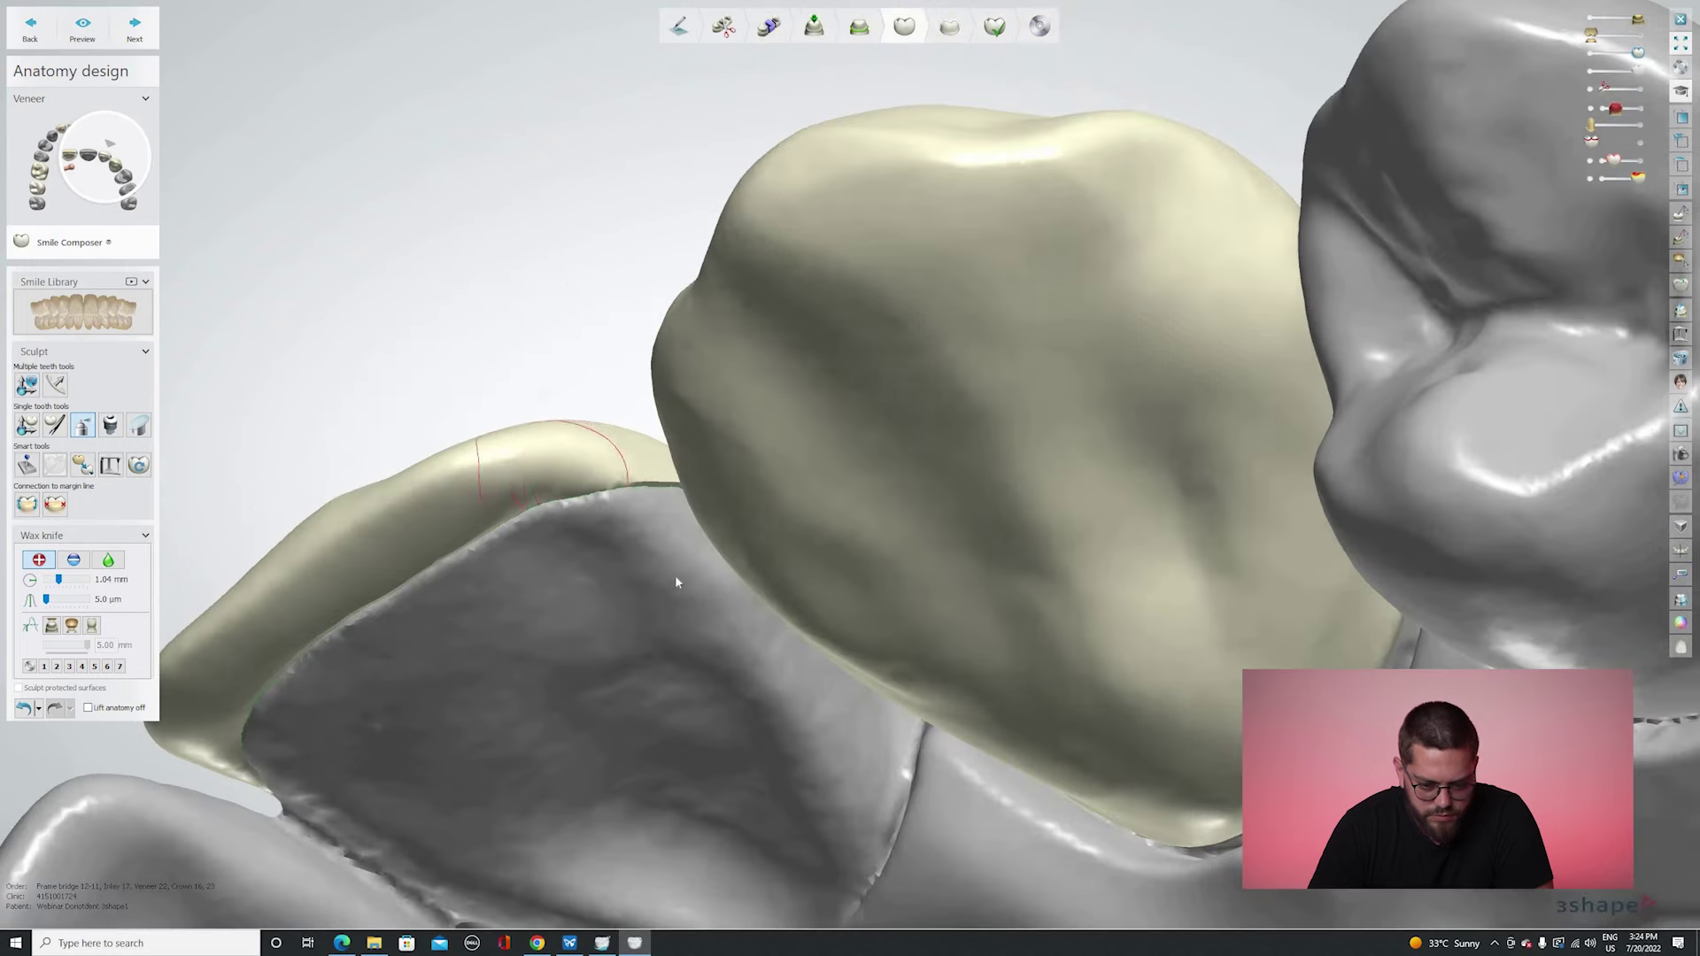
{"action": "right_click_drag", "start_coordinate": [544, 394], "coordinate": [626, 453]}
Add wax to the side of veneer 22 facing central incisor 21, with radius 1.32 mm and level 5.0 µm.
{"action": "scroll", "coordinate": [546, 376], "scroll_direction": "down", "scroll_amount": 4}
{"action": "right_click_drag", "start_coordinate": [546, 375], "coordinate": [584, 380]}
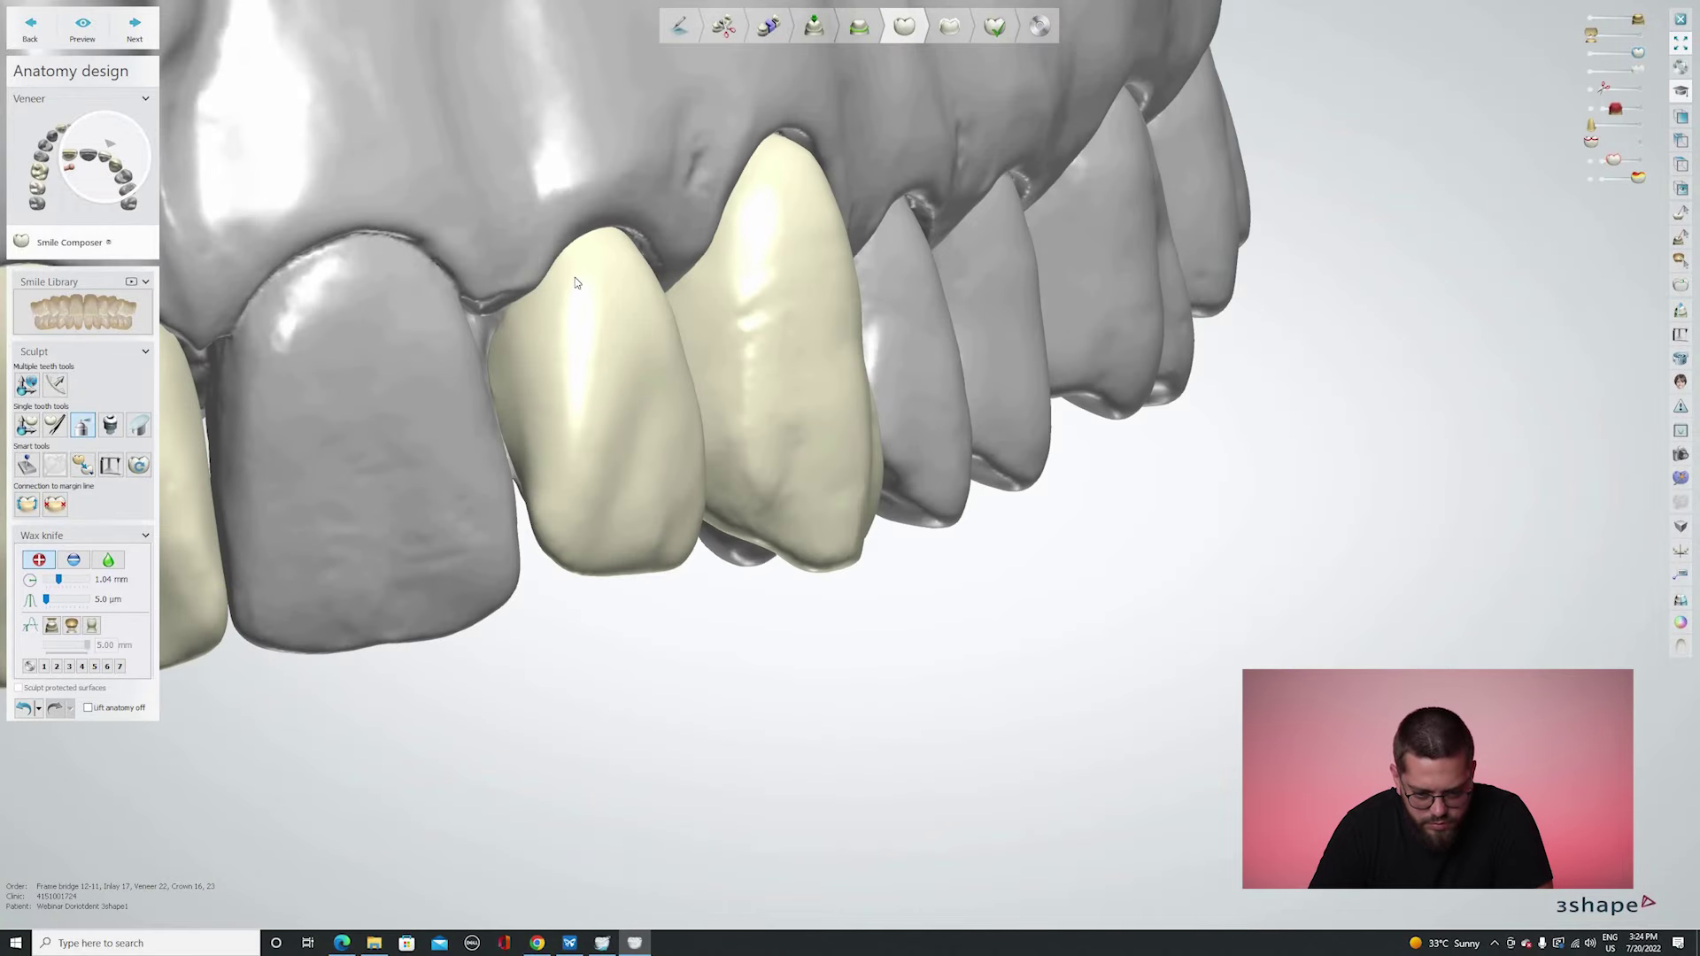
{"action": "scroll", "coordinate": [574, 283], "scroll_direction": "up", "scroll_amount": 3}
{"action": "scroll", "coordinate": [586, 494], "scroll_direction": "up", "scroll_amount": 8, "text": "ctrl"}
{"action": "mouse_move", "coordinate": [585, 495]}
{"action": "left_mouse_down"}
{"action": "mouse_move", "coordinate": [594, 545]}
{"action": "mouse_move", "coordinate": [589, 364]}
{"action": "mouse_move", "coordinate": [562, 325]}
{"action": "mouse_move", "coordinate": [566, 408]}
{"action": "mouse_move", "coordinate": [682, 386]}
{"action": "mouse_move", "coordinate": [714, 331]}
{"action": "left_mouse_up"}
{"action": "scroll", "coordinate": [713, 331], "scroll_direction": "down", "scroll_amount": 5}
{"action": "mouse_move", "coordinate": [714, 332]}
{"action": "right_mouse_down"}
{"action": "mouse_move", "coordinate": [705, 380]}
{"action": "mouse_move", "coordinate": [711, 324]}
{"action": "mouse_move", "coordinate": [715, 363]}
{"action": "right_mouse_up"}
{"action": "scroll", "coordinate": [716, 363], "scroll_direction": "up", "scroll_amount": 3}
Morph veneer 22's side toward central incisor 21 with individual morphing, reducing the radius to 1.19 mm.
{"action": "left_click_drag", "start_coordinate": [74, 580], "coordinate": [62, 401]}
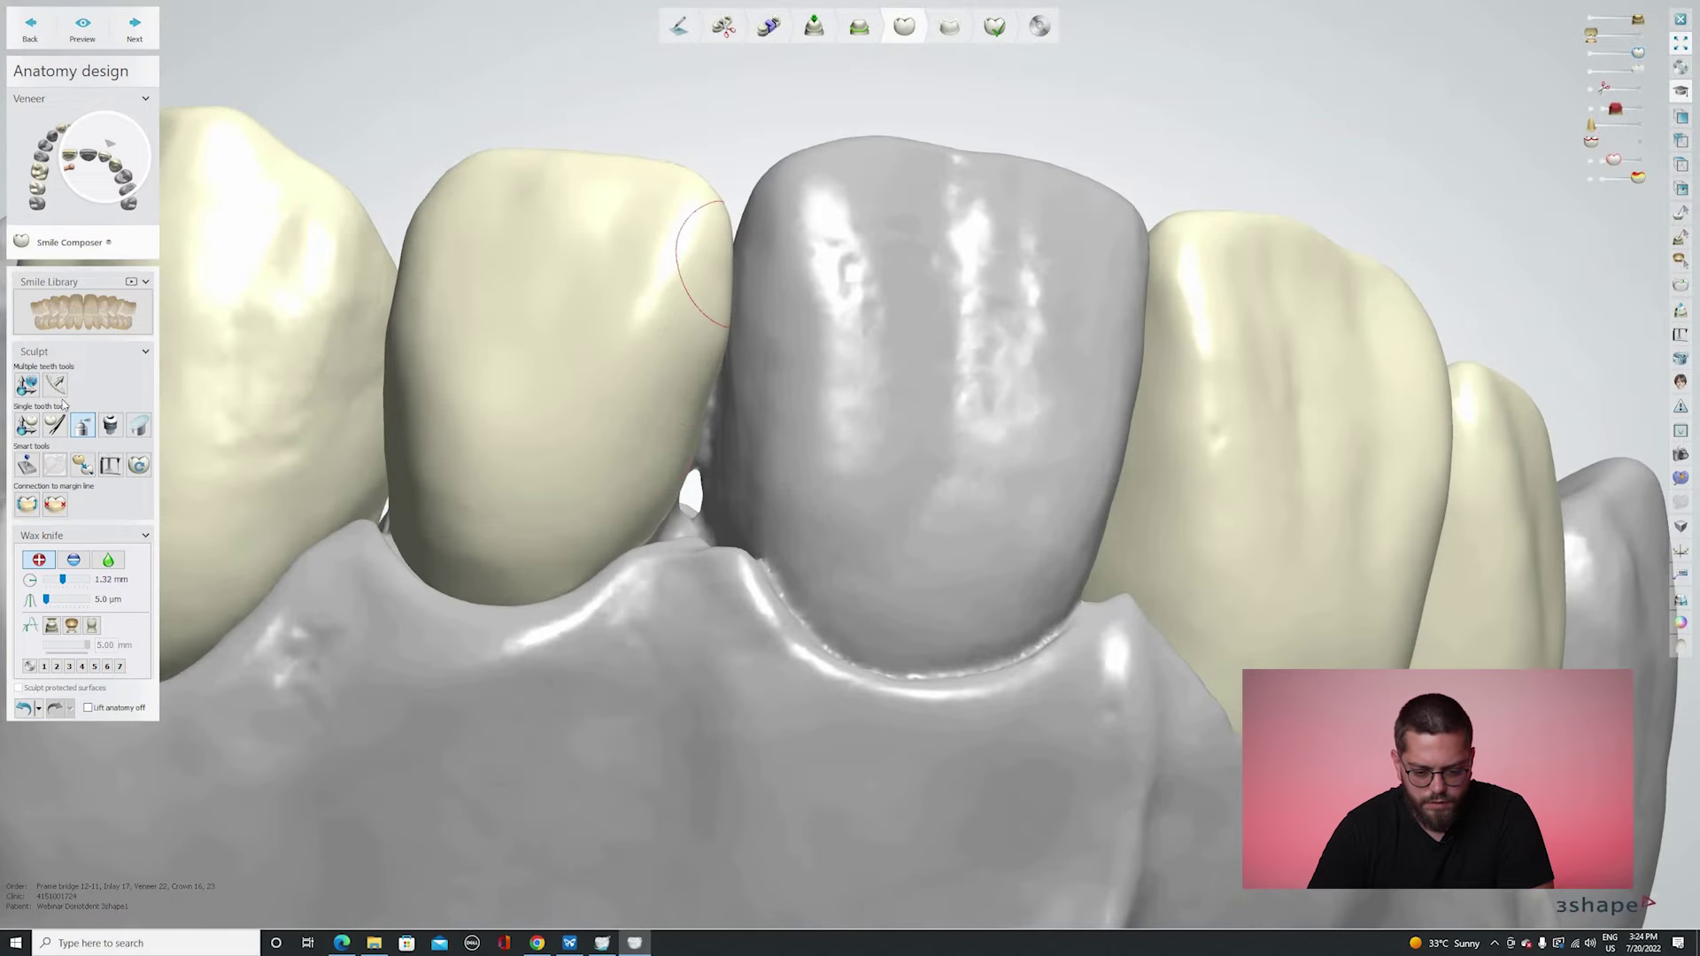
{"action": "left_click", "coordinate": [733, 217]}
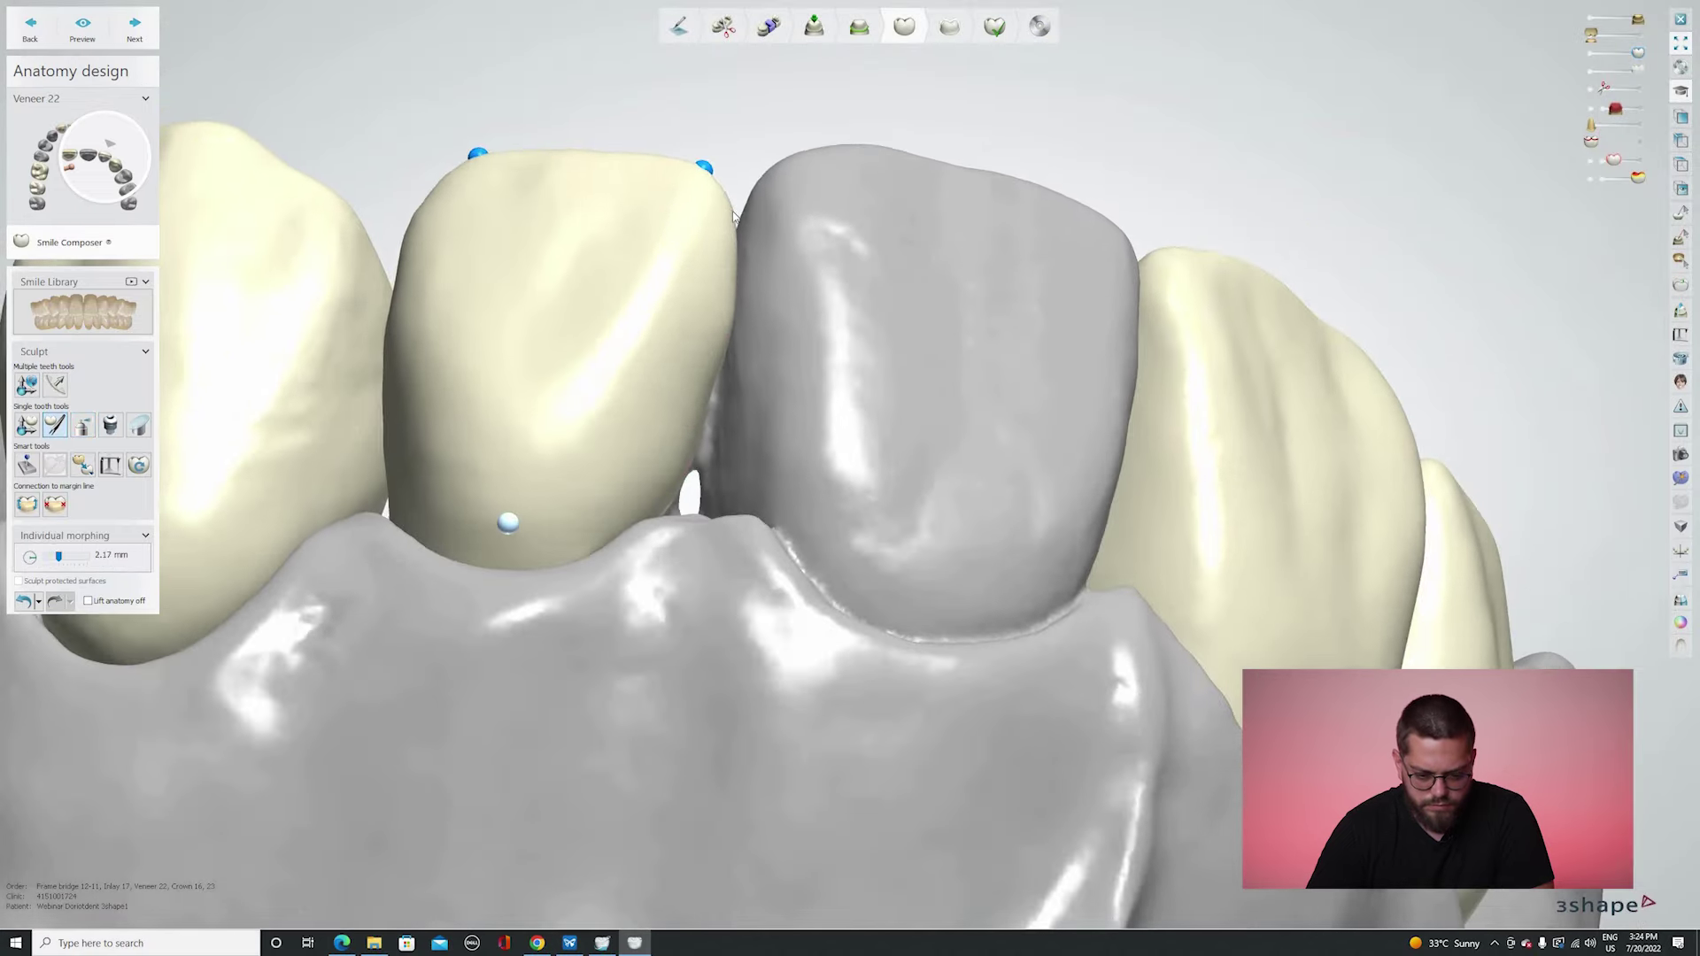
{"action": "left_click_drag", "start_coordinate": [743, 196], "coordinate": [721, 393]}
{"action": "scroll", "coordinate": [730, 333], "scroll_direction": "down", "scroll_amount": 3, "text": "shift"}
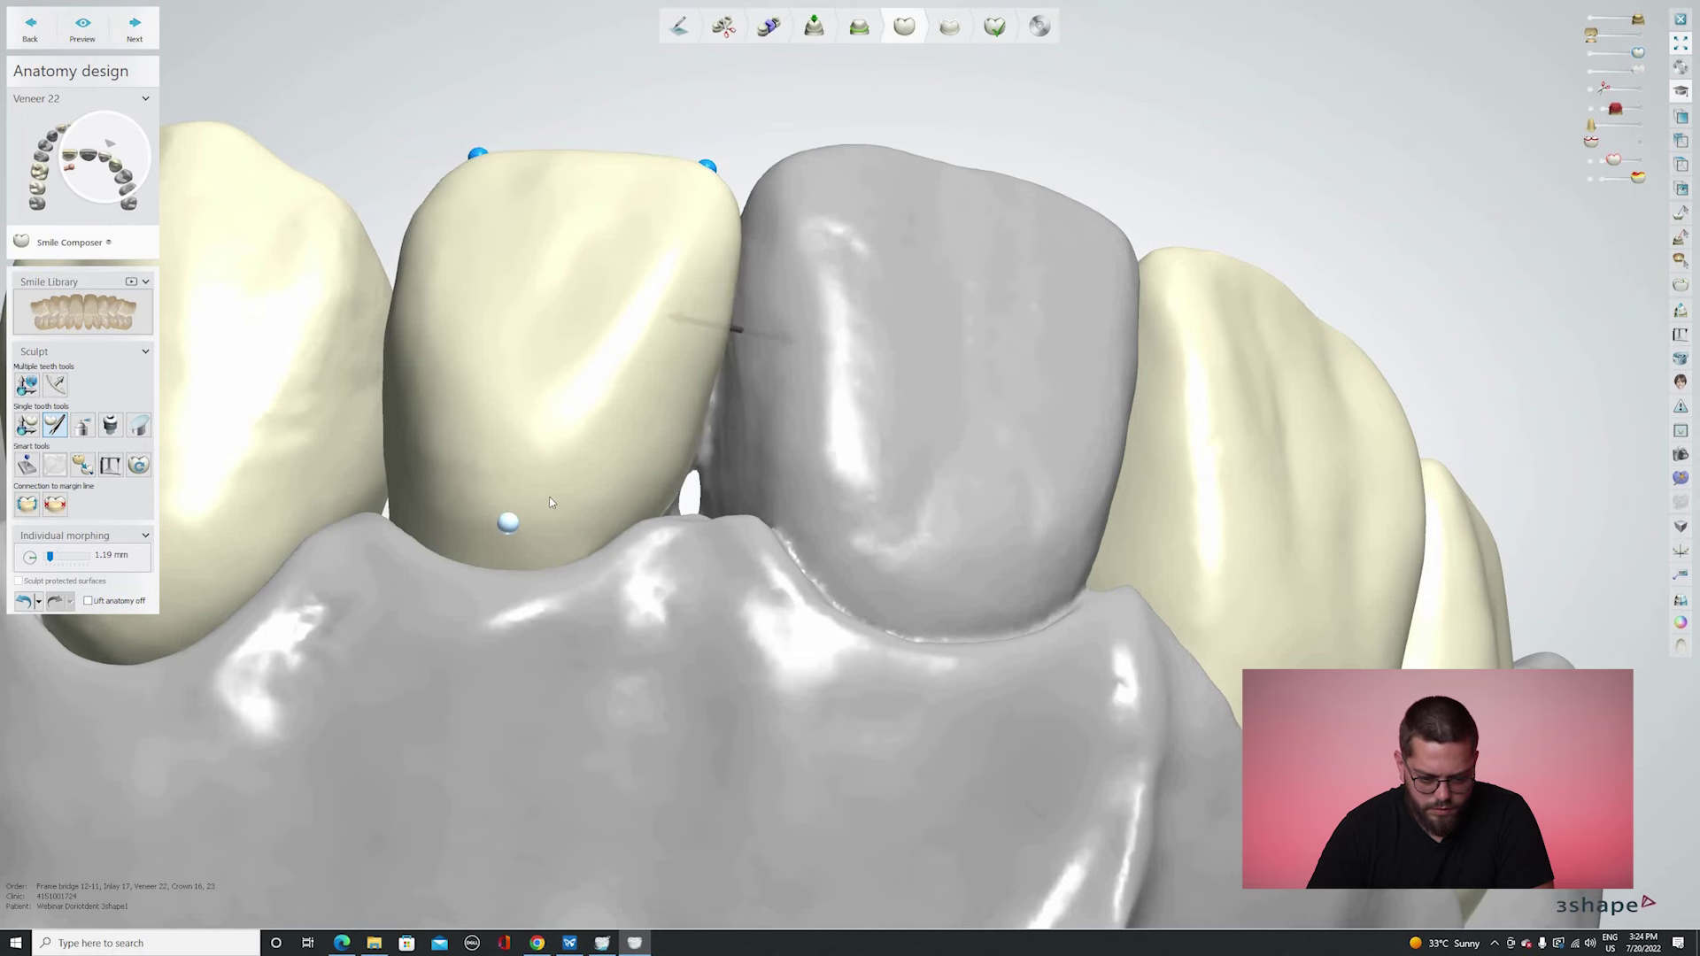
{"action": "left_click", "coordinate": [571, 476]}
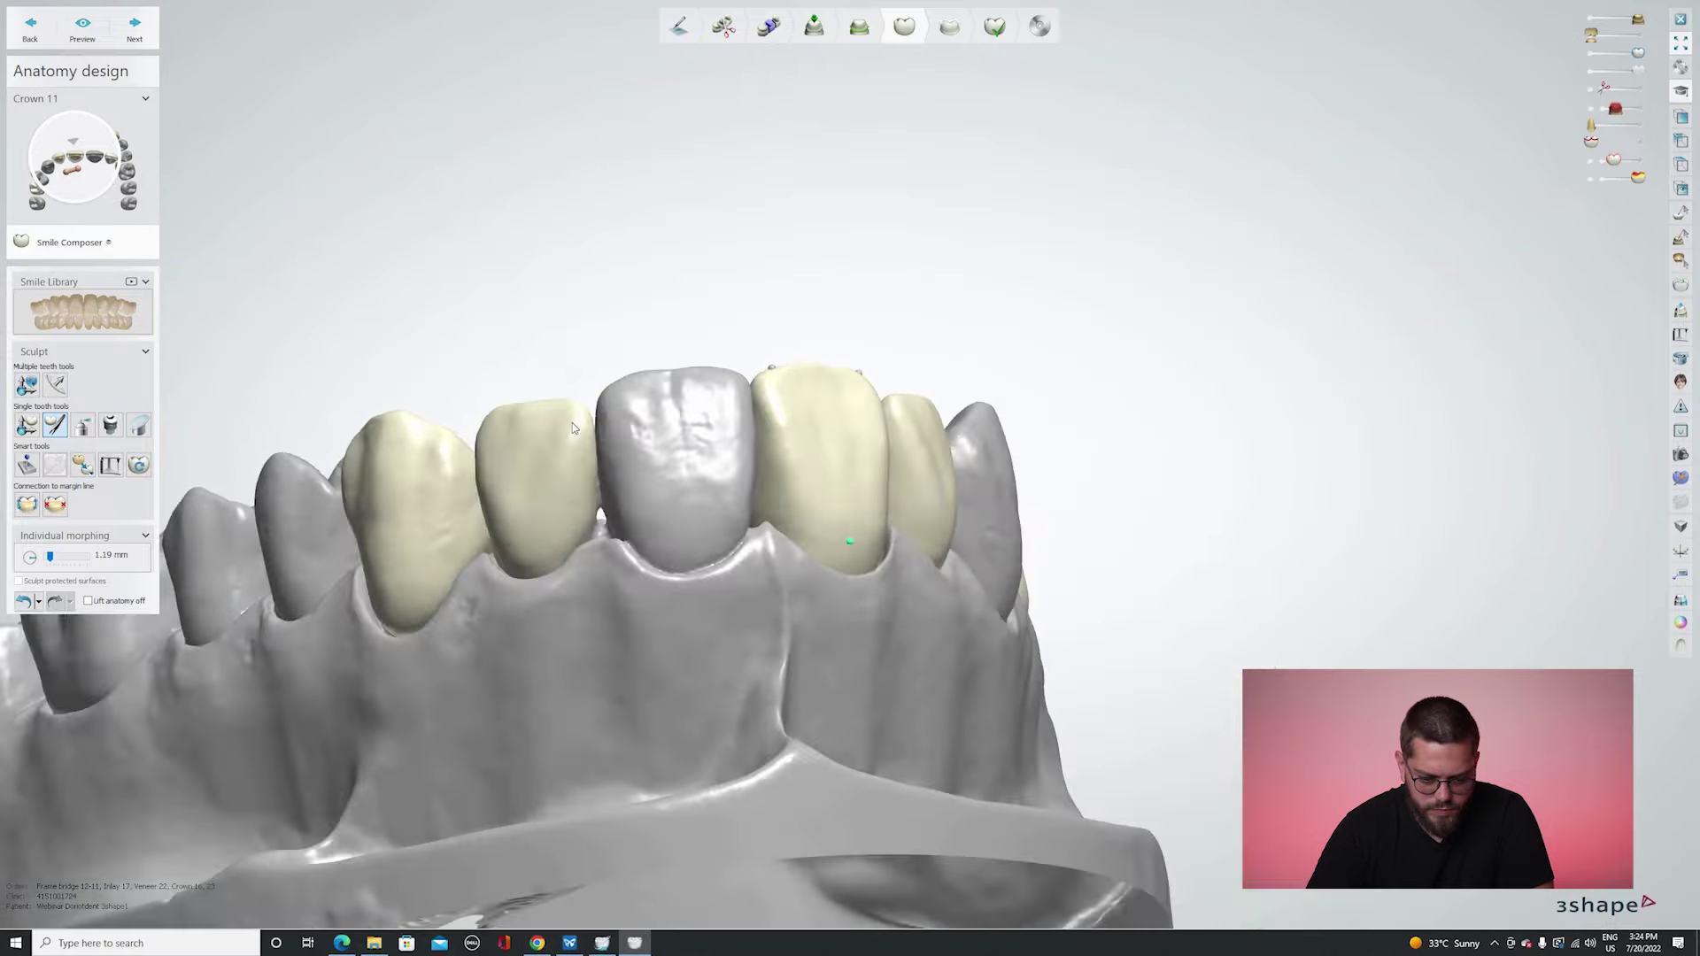
Shift veneer 22 slightly toward central incisor 21 with individual transformation.
{"action": "right_click_drag", "start_coordinate": [572, 424], "coordinate": [522, 433]}
{"action": "scroll", "coordinate": [524, 433], "scroll_direction": "up", "scroll_amount": 3}
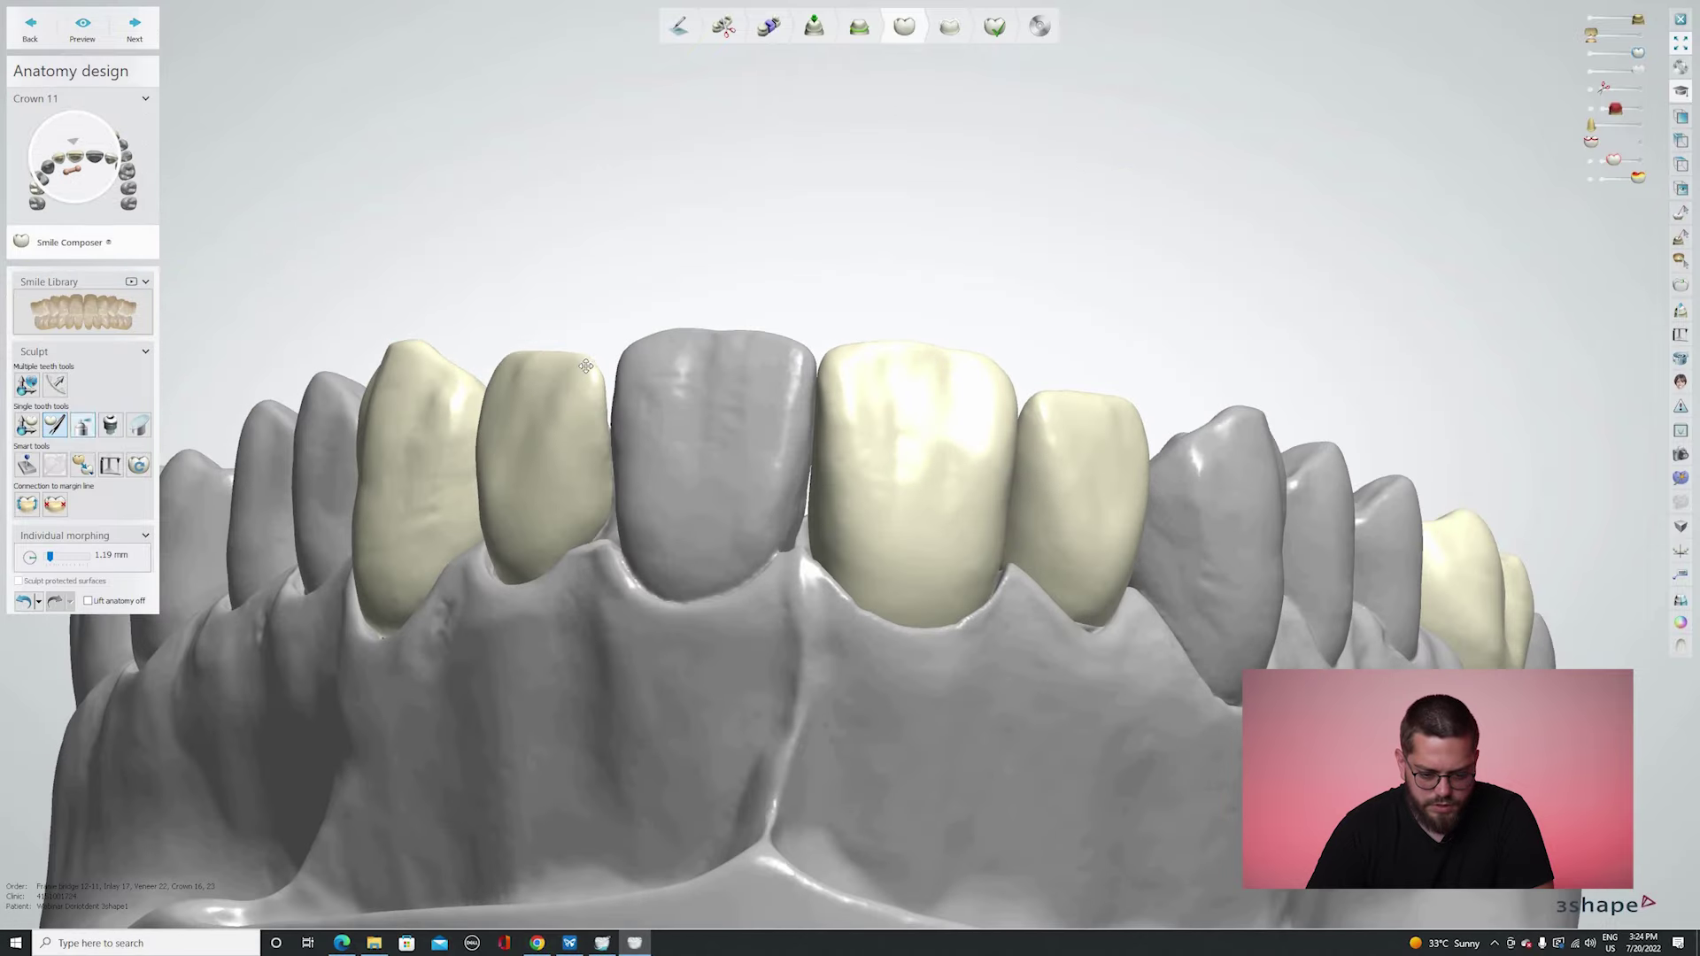
{"action": "left_click", "coordinate": [26, 425]}
{"action": "left_click", "coordinate": [659, 333]}
{"action": "left_click_drag", "start_coordinate": [666, 335], "coordinate": [671, 335]}
Smooth veneer 22's side facing central incisor 21 with the wax knife, radius 1.32 mm and level 1.20, with the model hidden.
{"action": "key", "text": "3"}
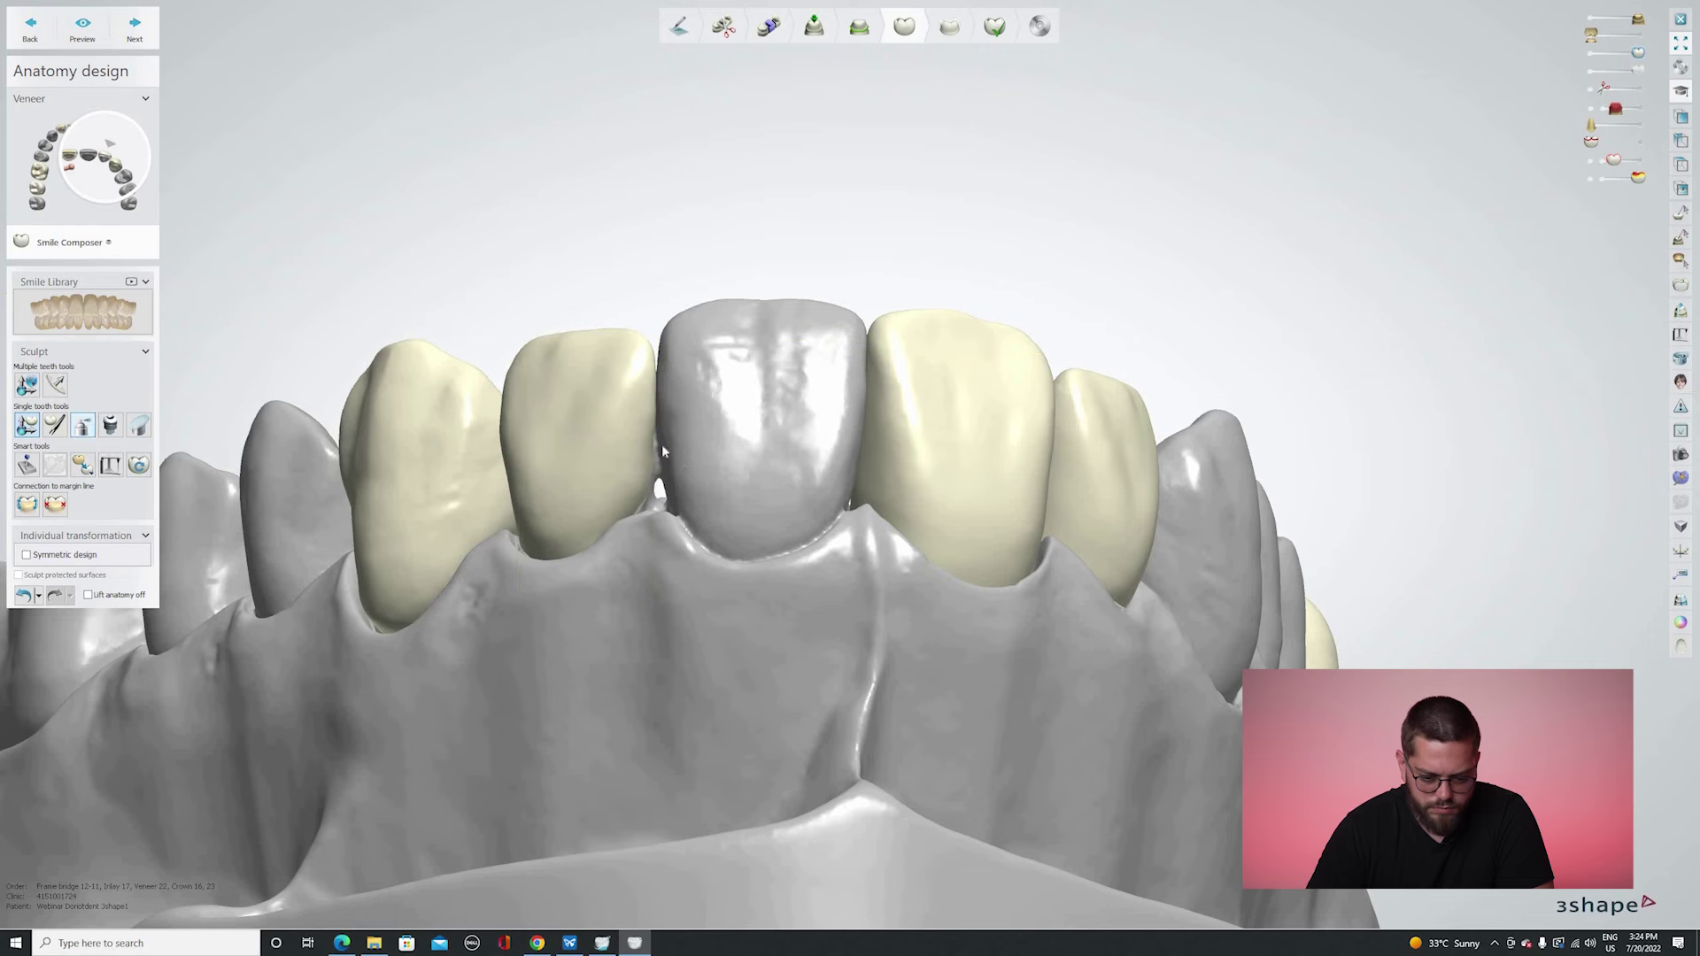
{"action": "scroll", "coordinate": [658, 381], "scroll_direction": "up", "scroll_amount": 3}
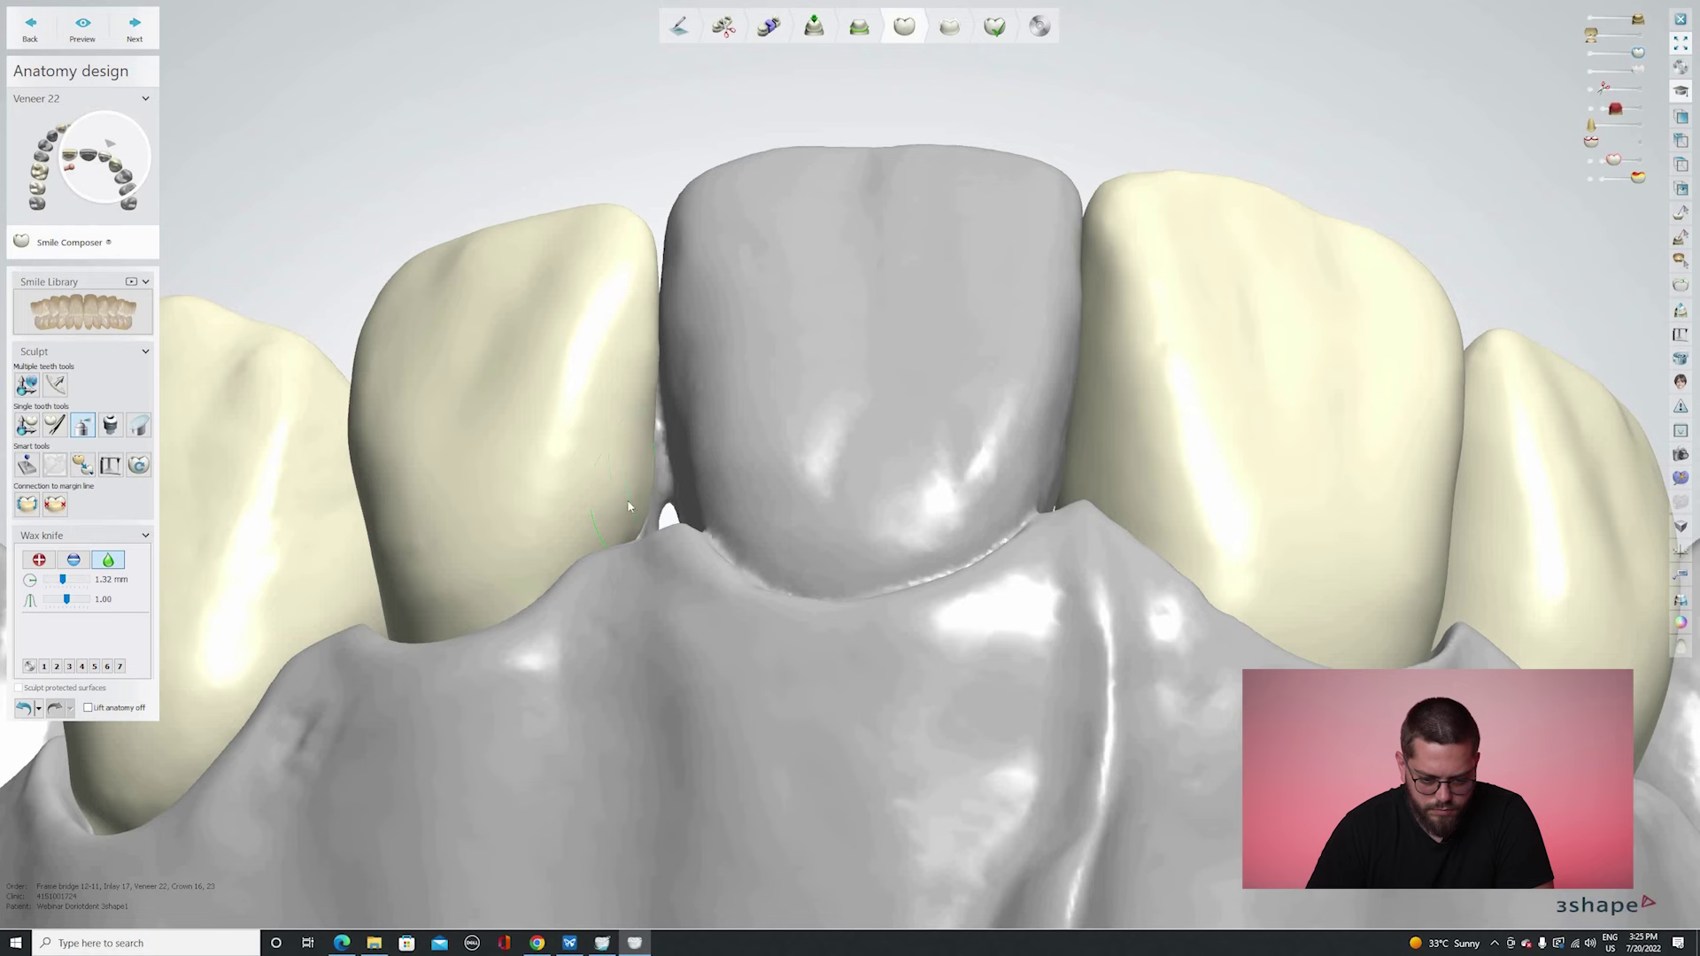
{"action": "right_click_drag", "start_coordinate": [580, 423], "coordinate": [601, 327]}
{"action": "key", "text": "q"}
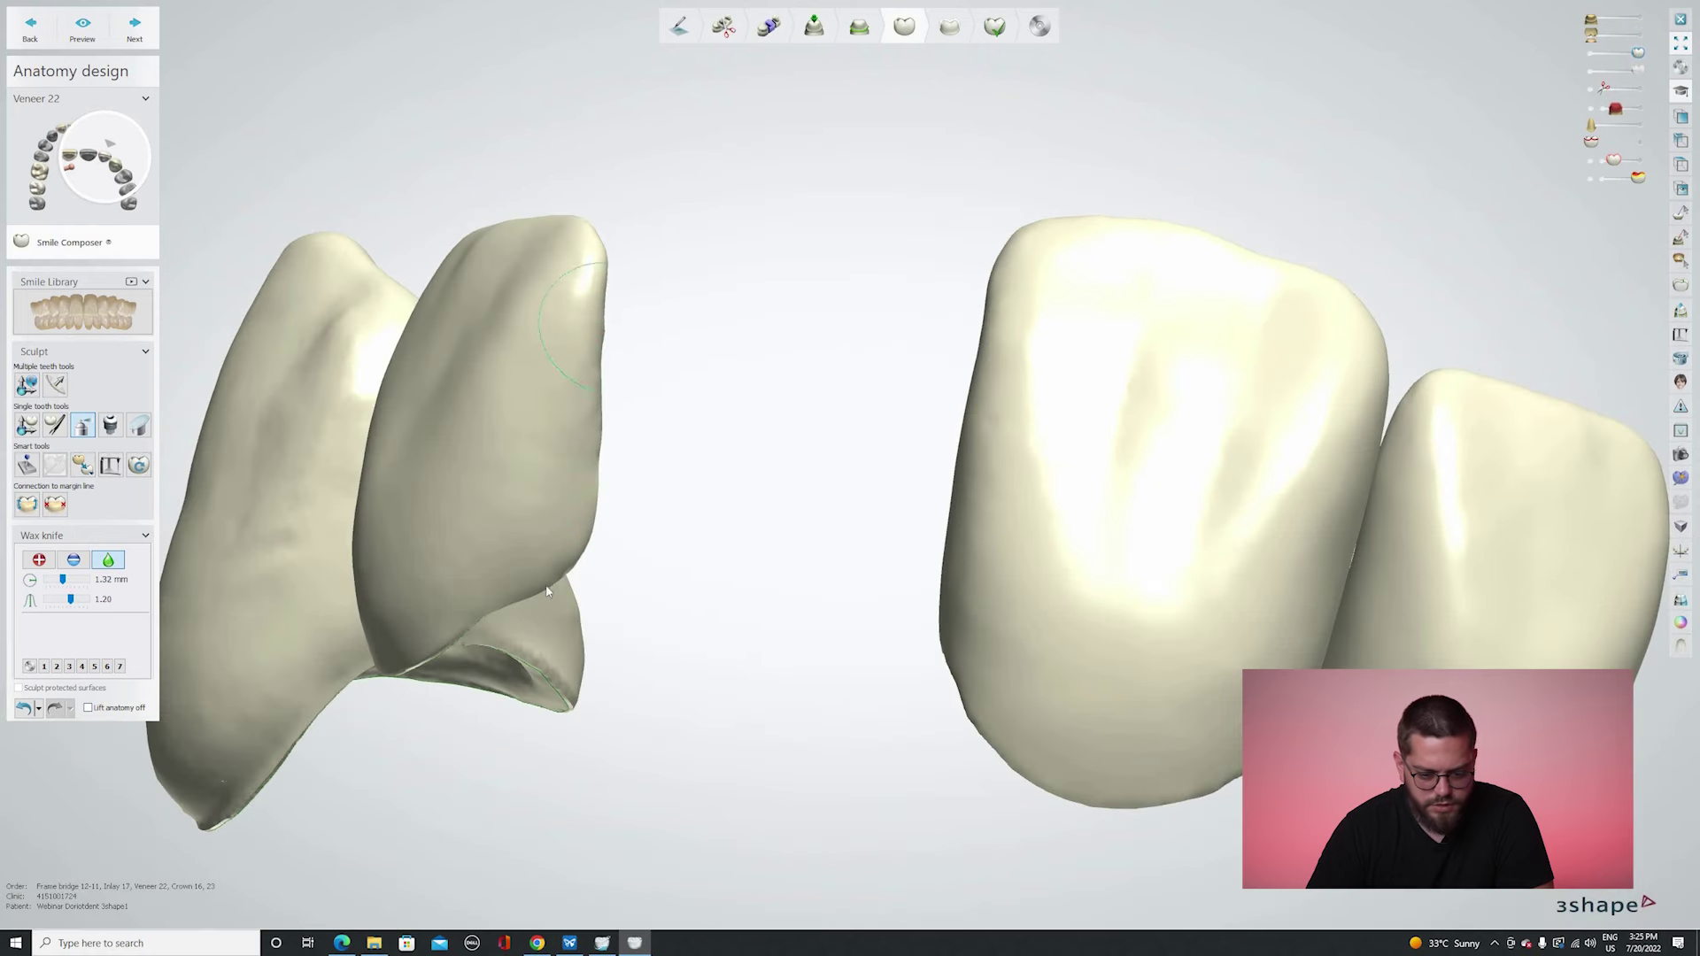
{"action": "right_click_drag", "start_coordinate": [583, 615], "coordinate": [752, 416]}
{"action": "scroll", "coordinate": [62, 451], "scroll_direction": "up", "scroll_amount": 4}
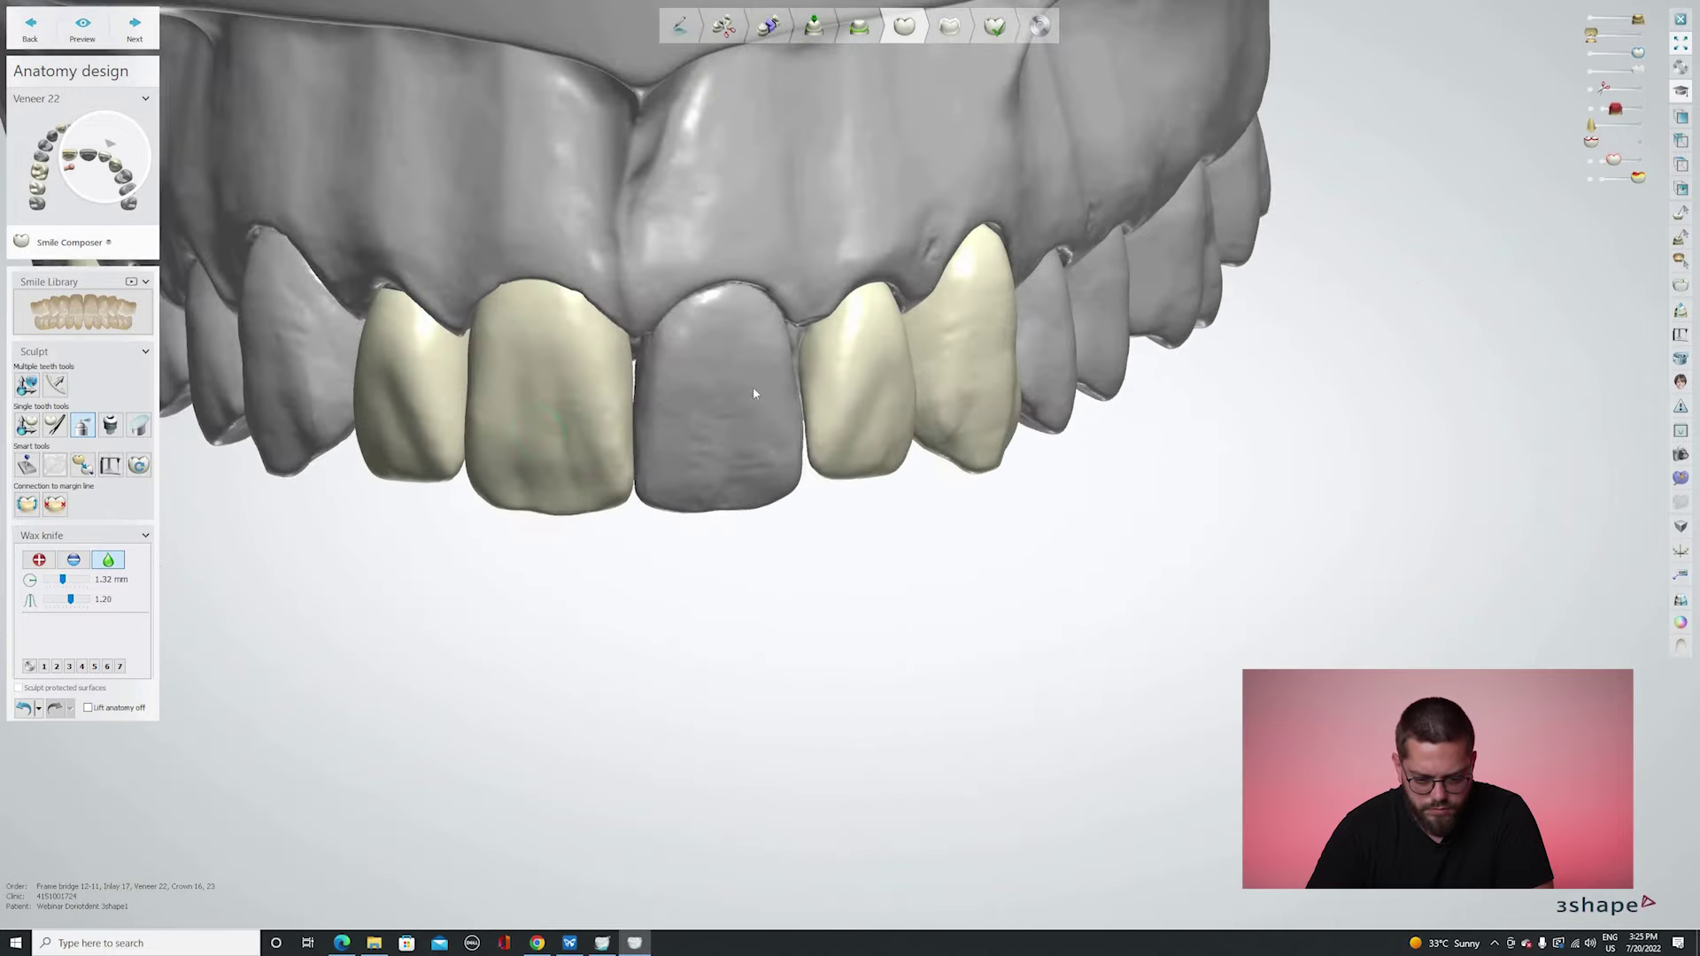
Morph veneer 22's side near the incisal edge toward central incisor 21 with individual morphing, radius 2.66 mm.
{"action": "scroll", "coordinate": [848, 392], "scroll_direction": "up", "scroll_amount": 3}
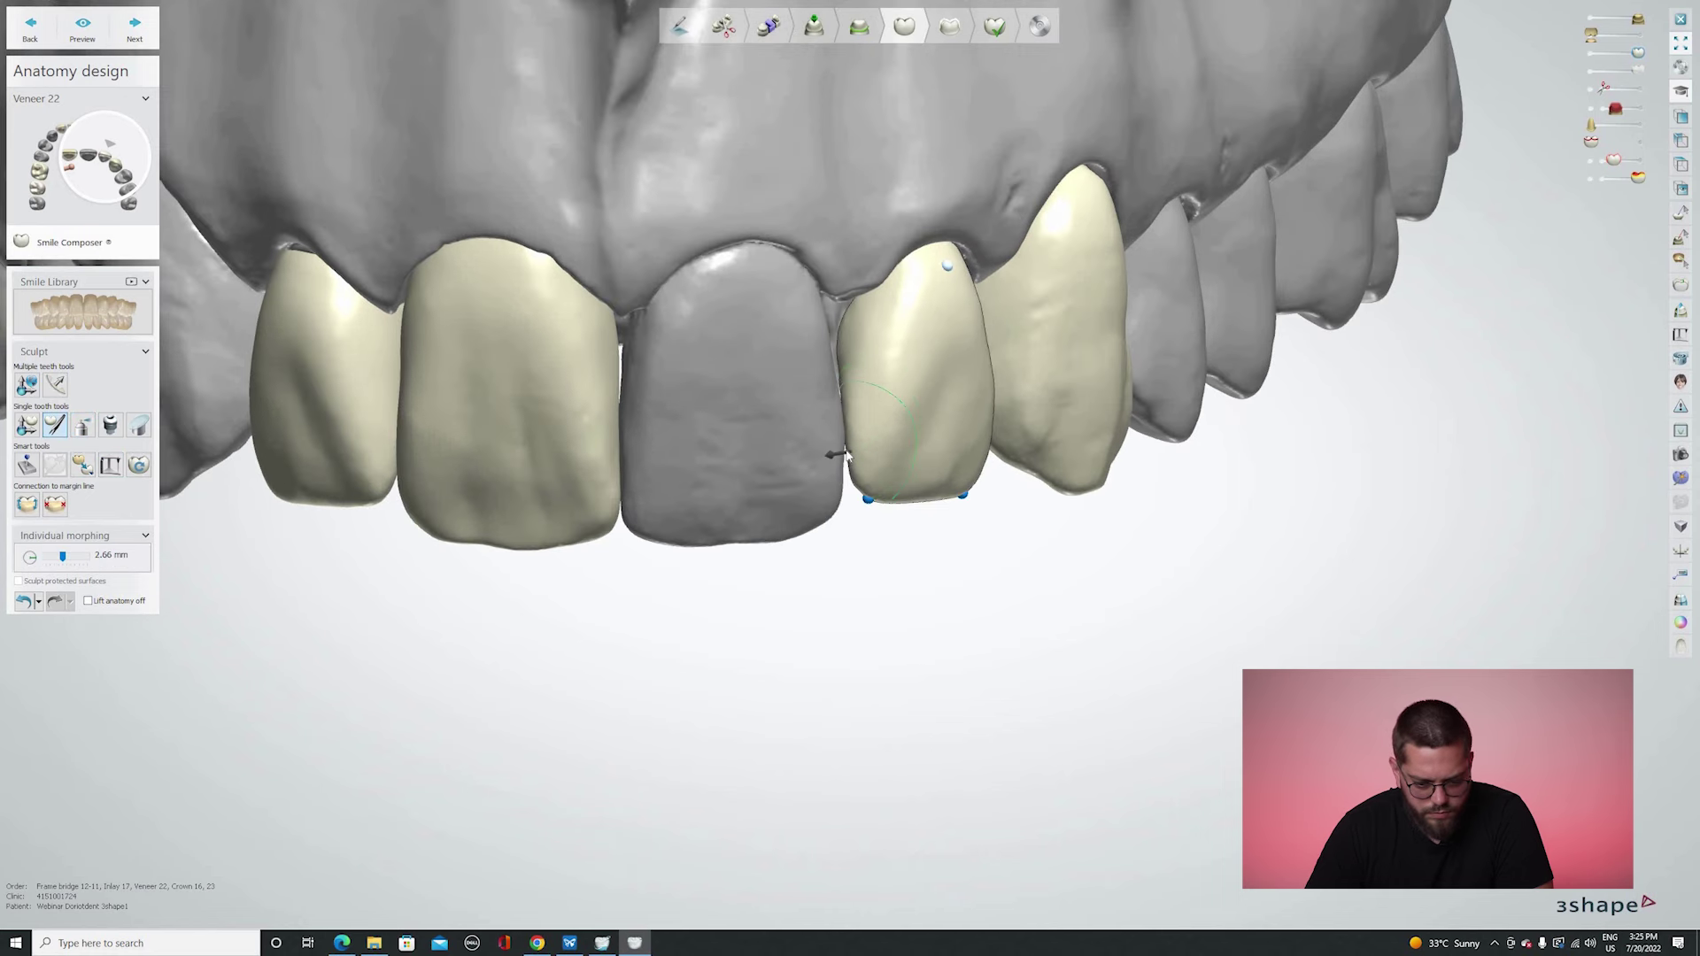
{"action": "scroll", "coordinate": [807, 577], "scroll_direction": "down", "scroll_amount": 5}
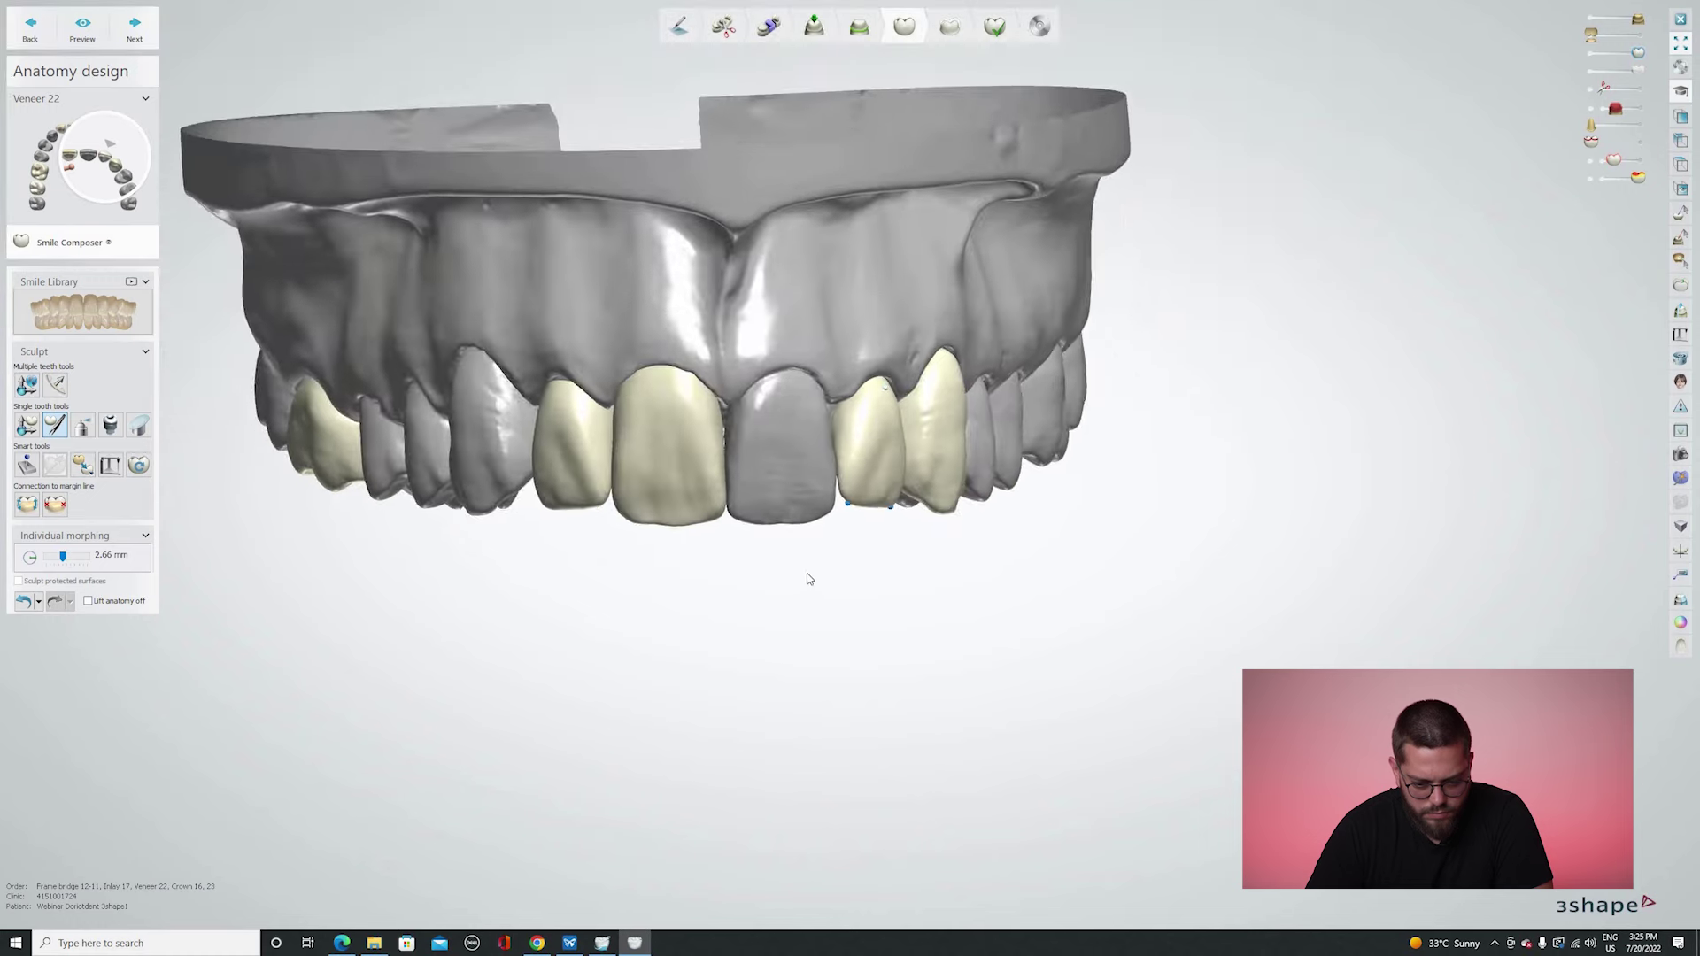
{"action": "right_click_drag", "start_coordinate": [783, 577], "coordinate": [305, 471]}
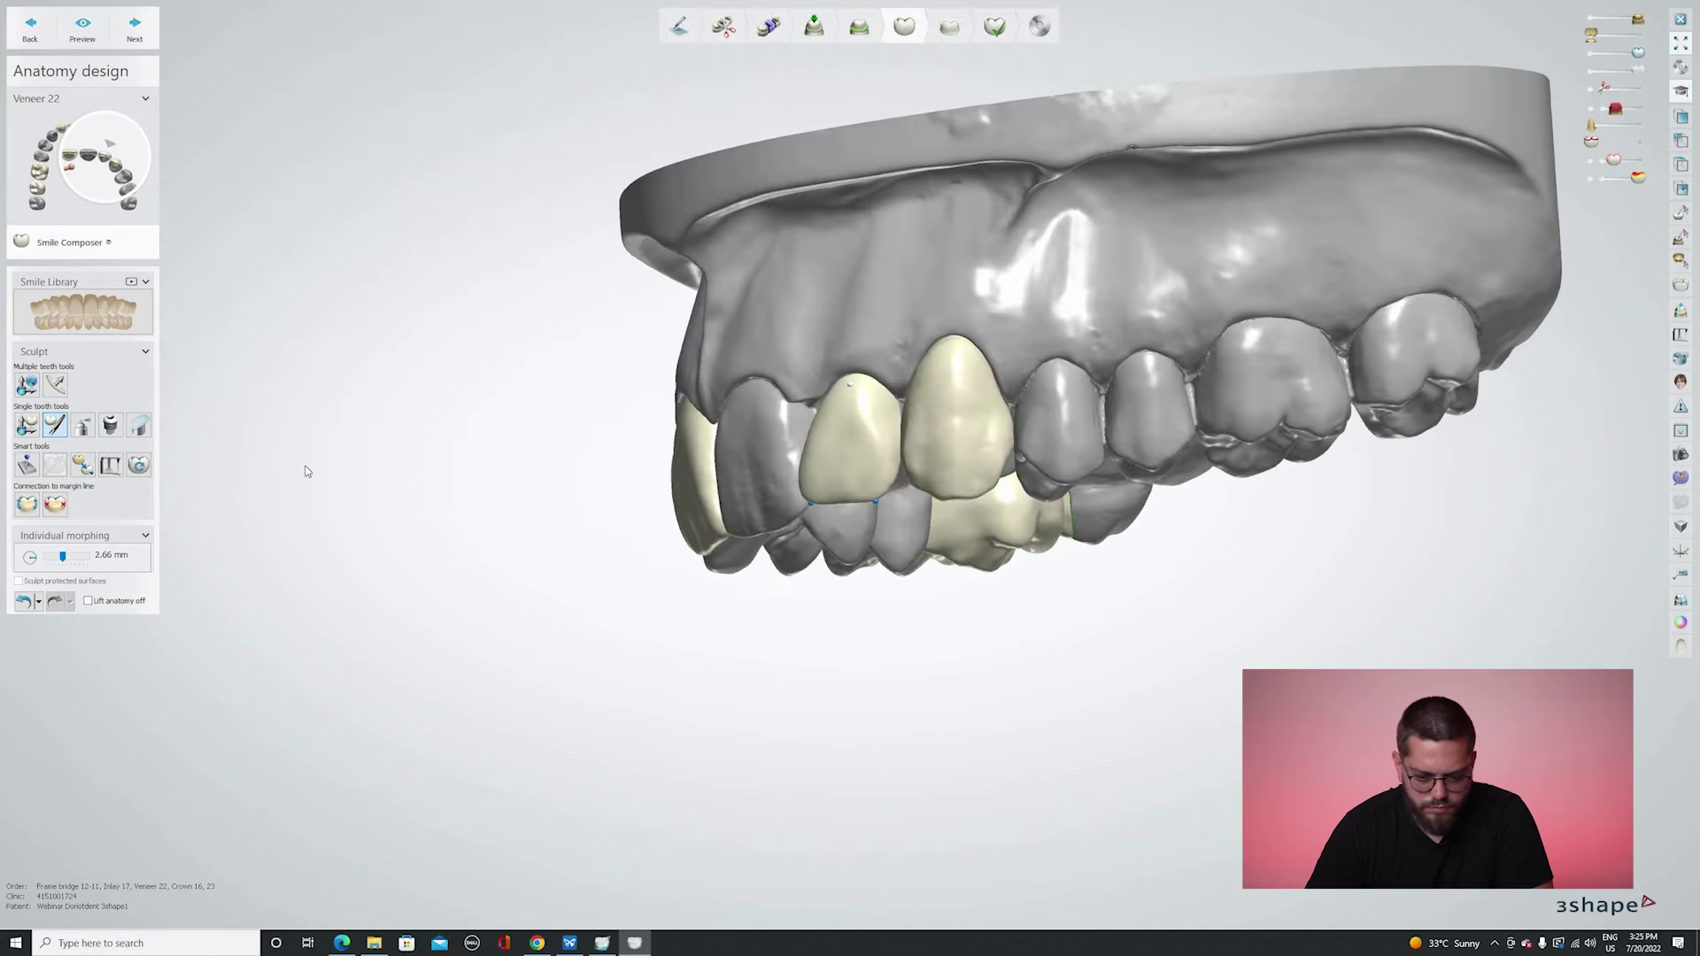
Add wax to veneer 22's side facing crown 23 with radius 2.44 mm and level 5.0 µm, and show the model again.
{"action": "key", "text": "w"}
{"action": "key", "text": "p"}
{"action": "scroll", "coordinate": [856, 462], "scroll_direction": "up", "scroll_amount": 5}
{"action": "right_click_drag", "start_coordinate": [851, 372], "coordinate": [850, 452]}
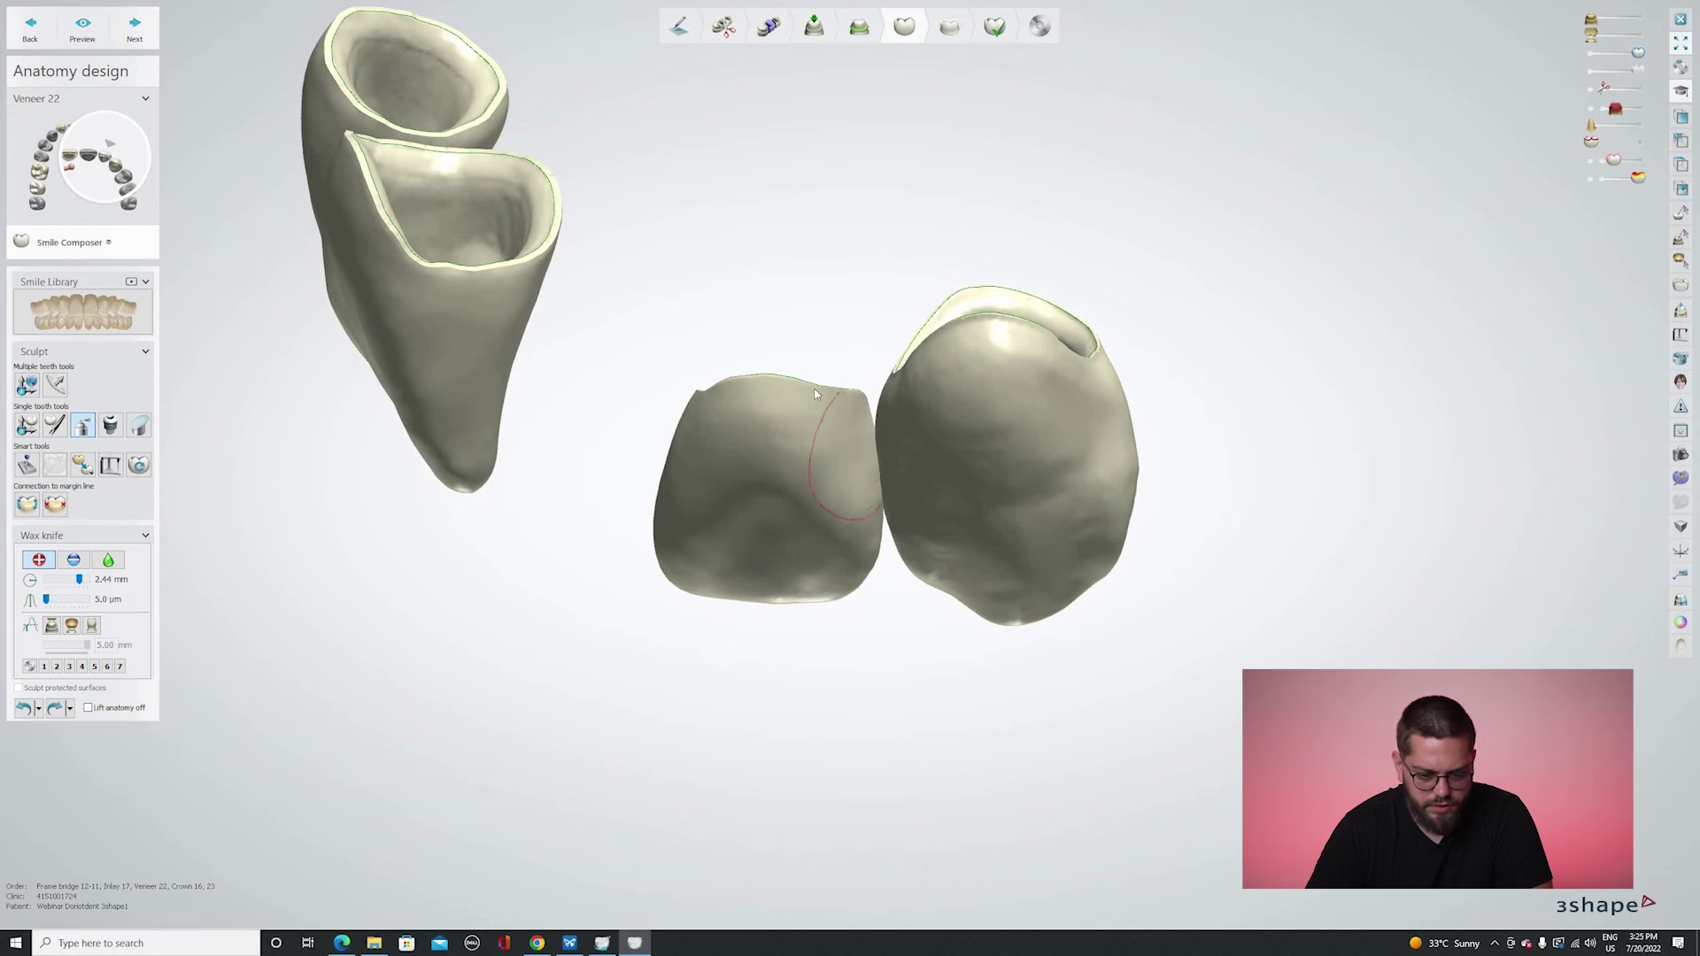
{"action": "mouse_move", "coordinate": [801, 316]}
{"action": "right_mouse_down"}
{"action": "mouse_move", "coordinate": [834, 423]}
{"action": "mouse_move", "coordinate": [890, 483]}
{"action": "mouse_move", "coordinate": [848, 368]}
{"action": "right_mouse_up"}
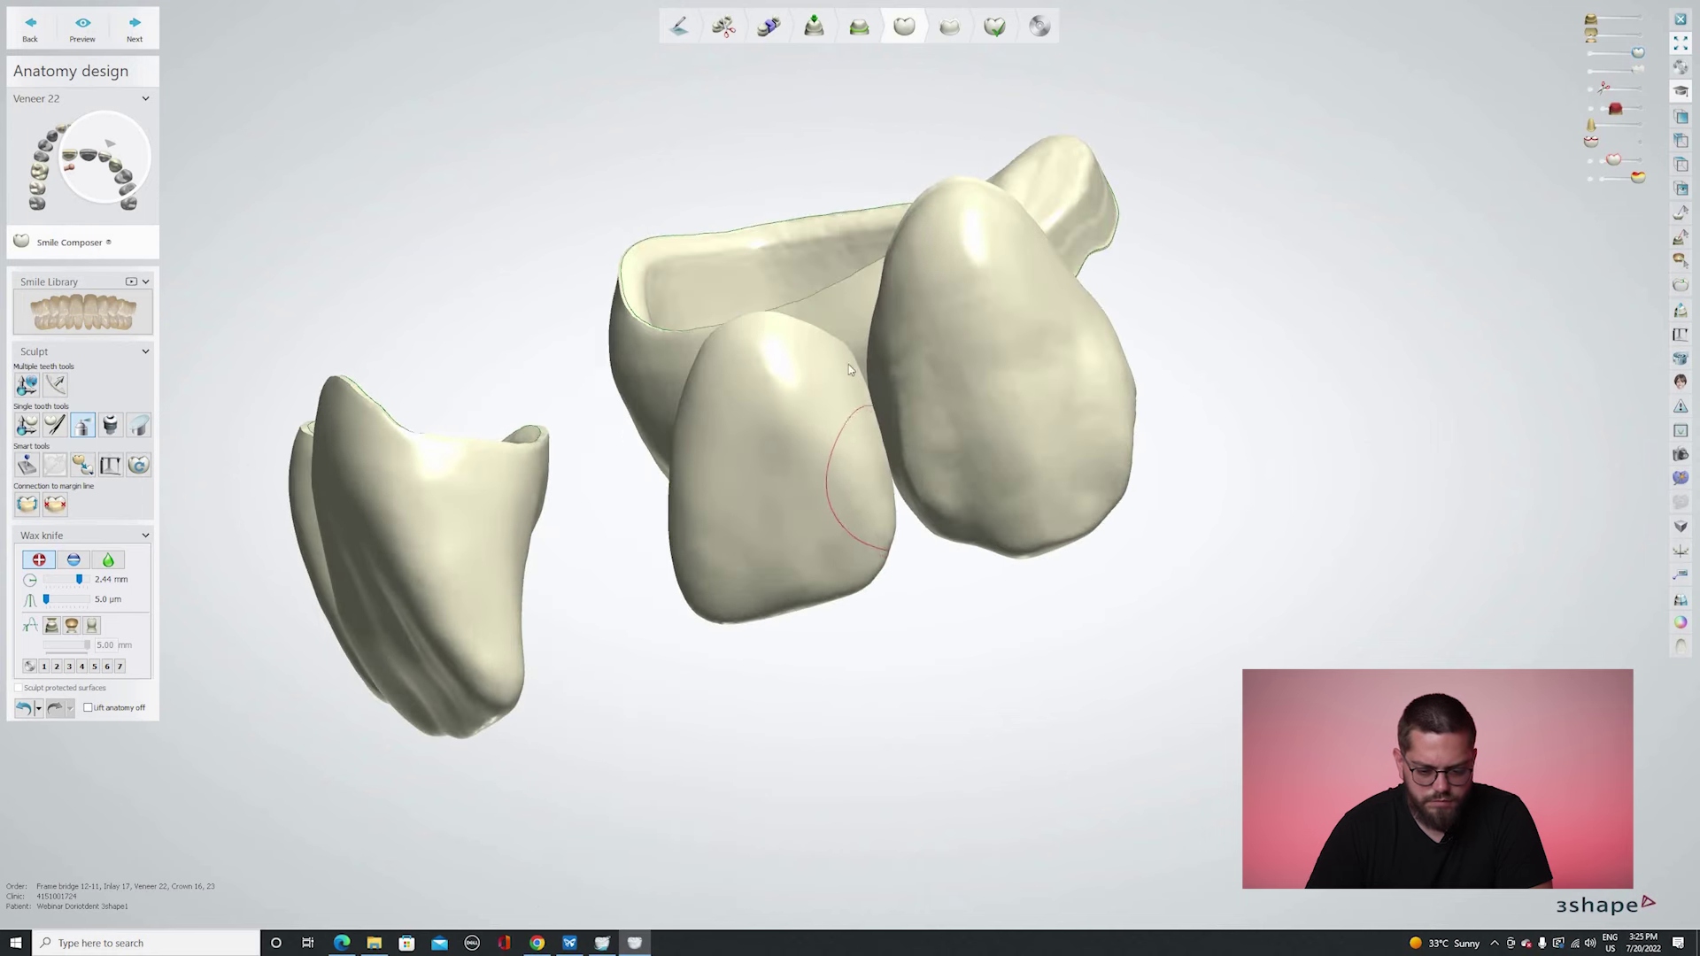
{"action": "scroll", "coordinate": [865, 509], "scroll_direction": "down", "scroll_amount": 5}
{"action": "right_click_drag", "start_coordinate": [864, 508], "coordinate": [821, 454]}
{"action": "scroll", "coordinate": [870, 487], "scroll_direction": "down", "scroll_amount": 3}
{"action": "key", "text": "space"}
{"action": "scroll", "coordinate": [826, 487], "scroll_direction": "up", "scroll_amount": 3}
{"action": "scroll", "coordinate": [821, 449], "scroll_direction": "up", "scroll_amount": 3}
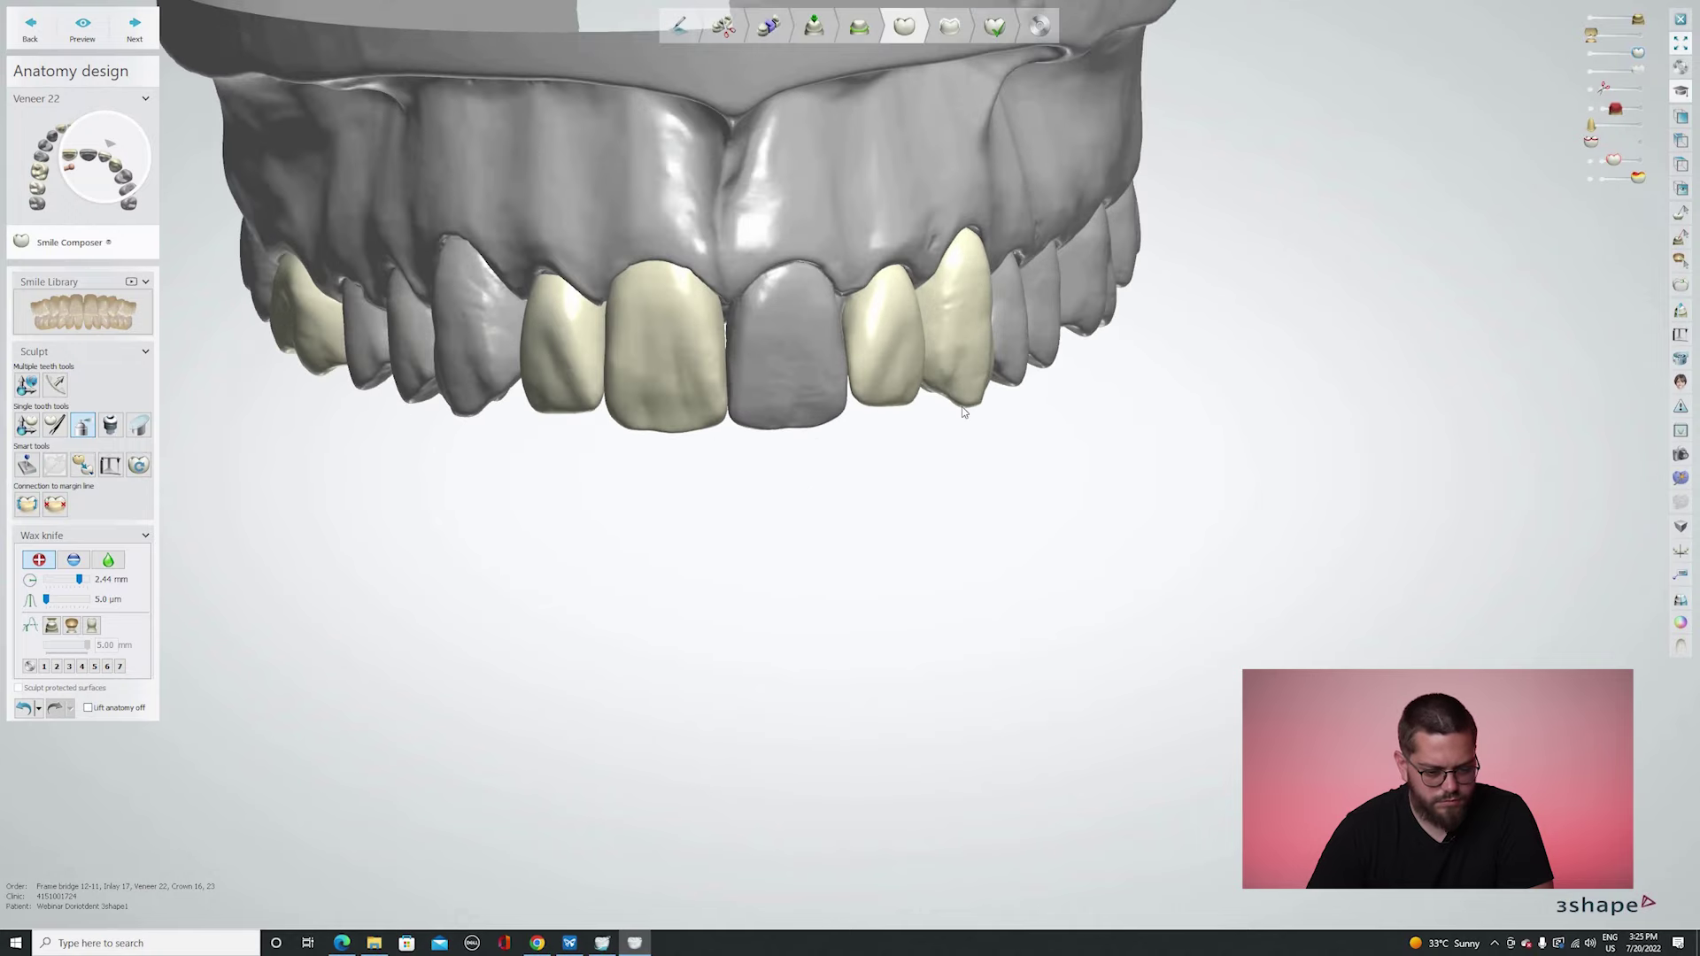
Smooth the spot of veneer 22 protruding through its preparation with the wax knife, radius 0.76 mm and level 1.60.
{"action": "key", "text": "a"}
{"action": "right_click_drag", "start_coordinate": [958, 411], "coordinate": [823, 358]}
{"action": "scroll", "coordinate": [810, 355], "scroll_direction": "up", "scroll_amount": 4}
{"action": "scroll", "coordinate": [98, 542], "scroll_direction": "up", "scroll_amount": 3}
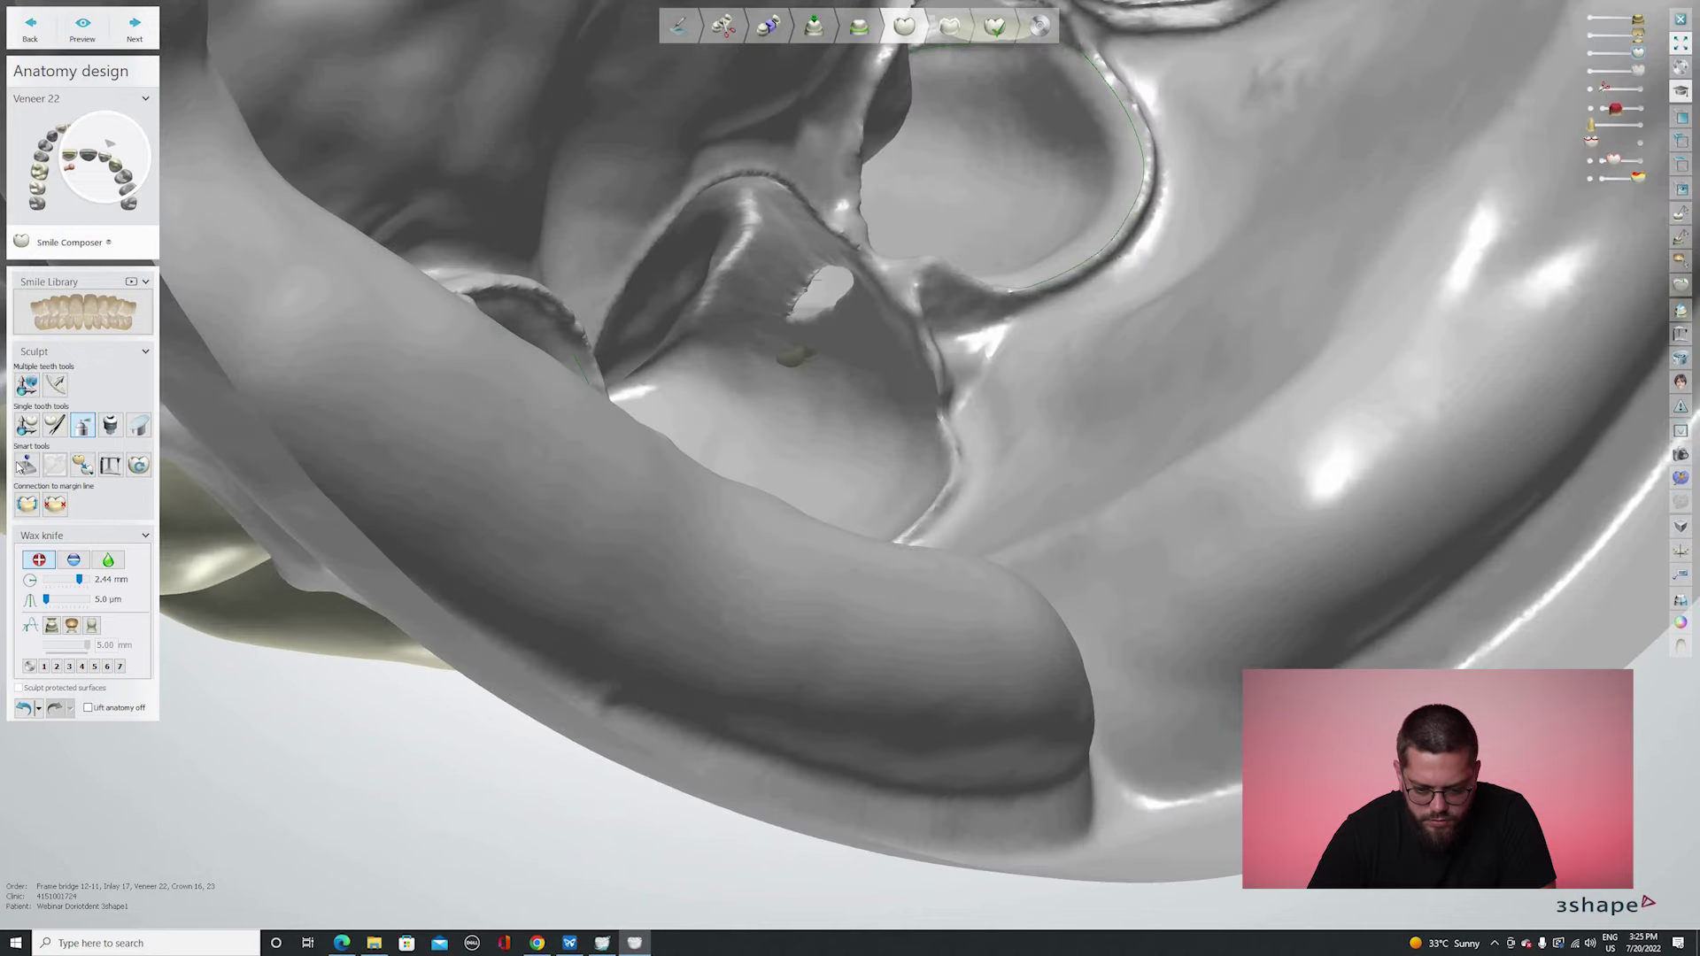
{"action": "left_click", "coordinate": [108, 561]}
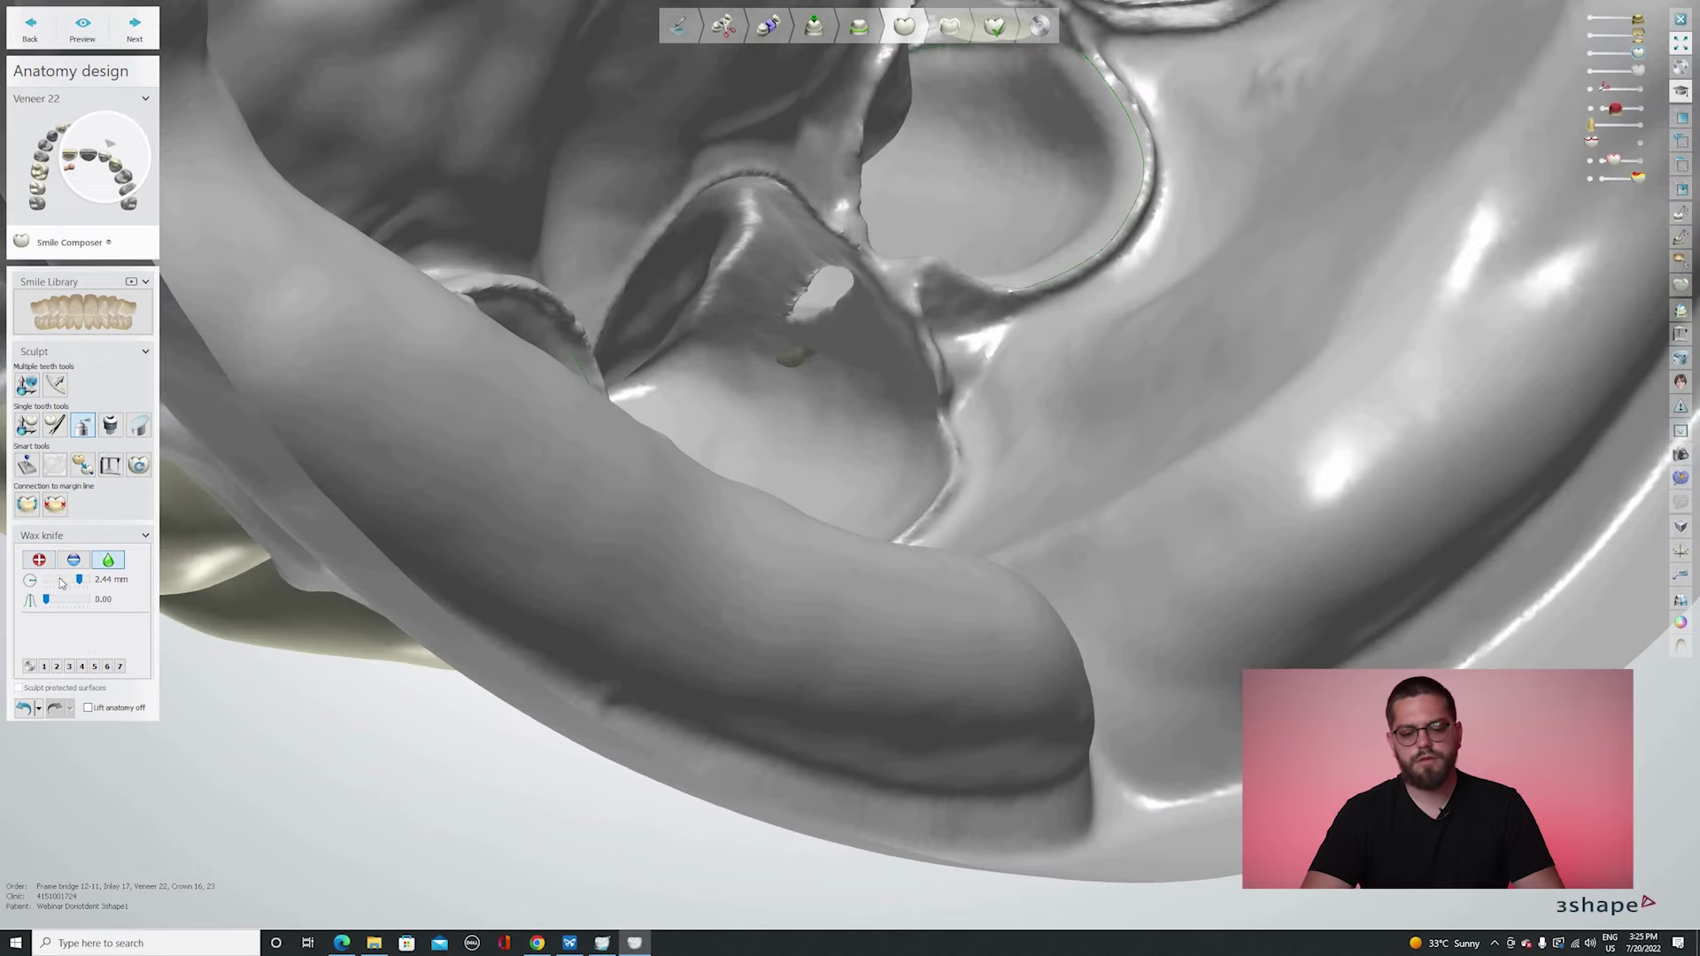
{"action": "scroll", "coordinate": [765, 352], "scroll_direction": "up", "scroll_amount": 2}
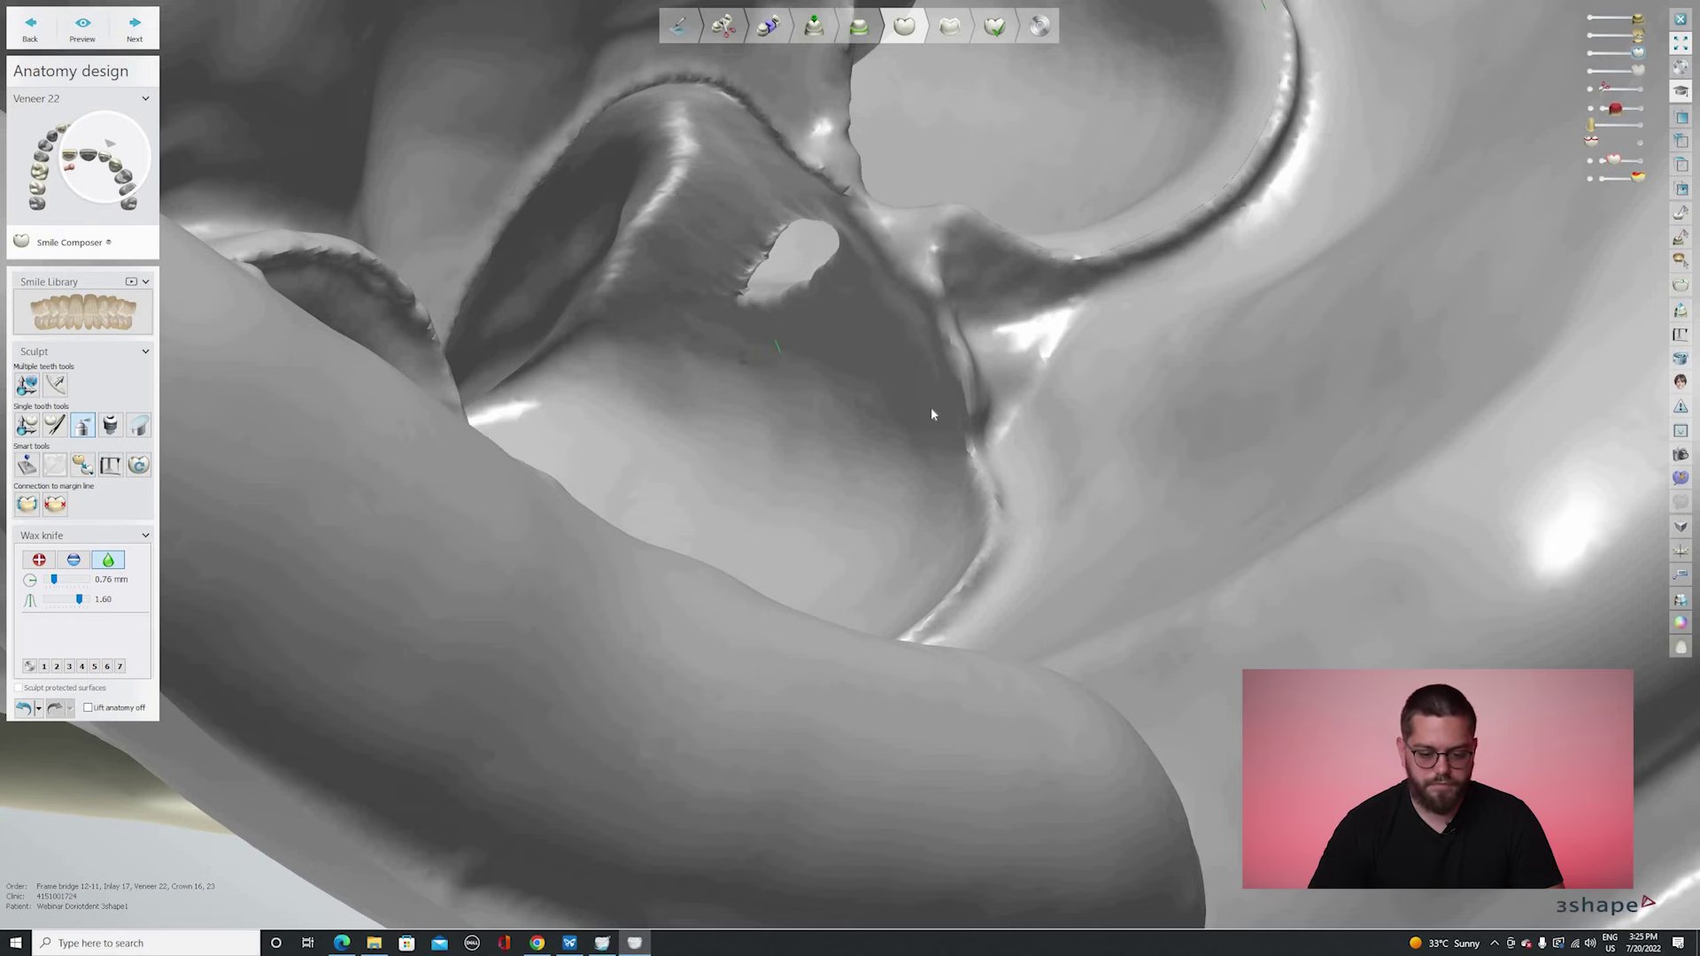
Smooth the spot of crown 23 protruding through its preparation, with radius 2.16 mm and level 1.60.
{"action": "scroll", "coordinate": [923, 272], "scroll_direction": "down", "scroll_amount": 5}
{"action": "right_click_drag", "start_coordinate": [896, 206], "coordinate": [886, 173]}
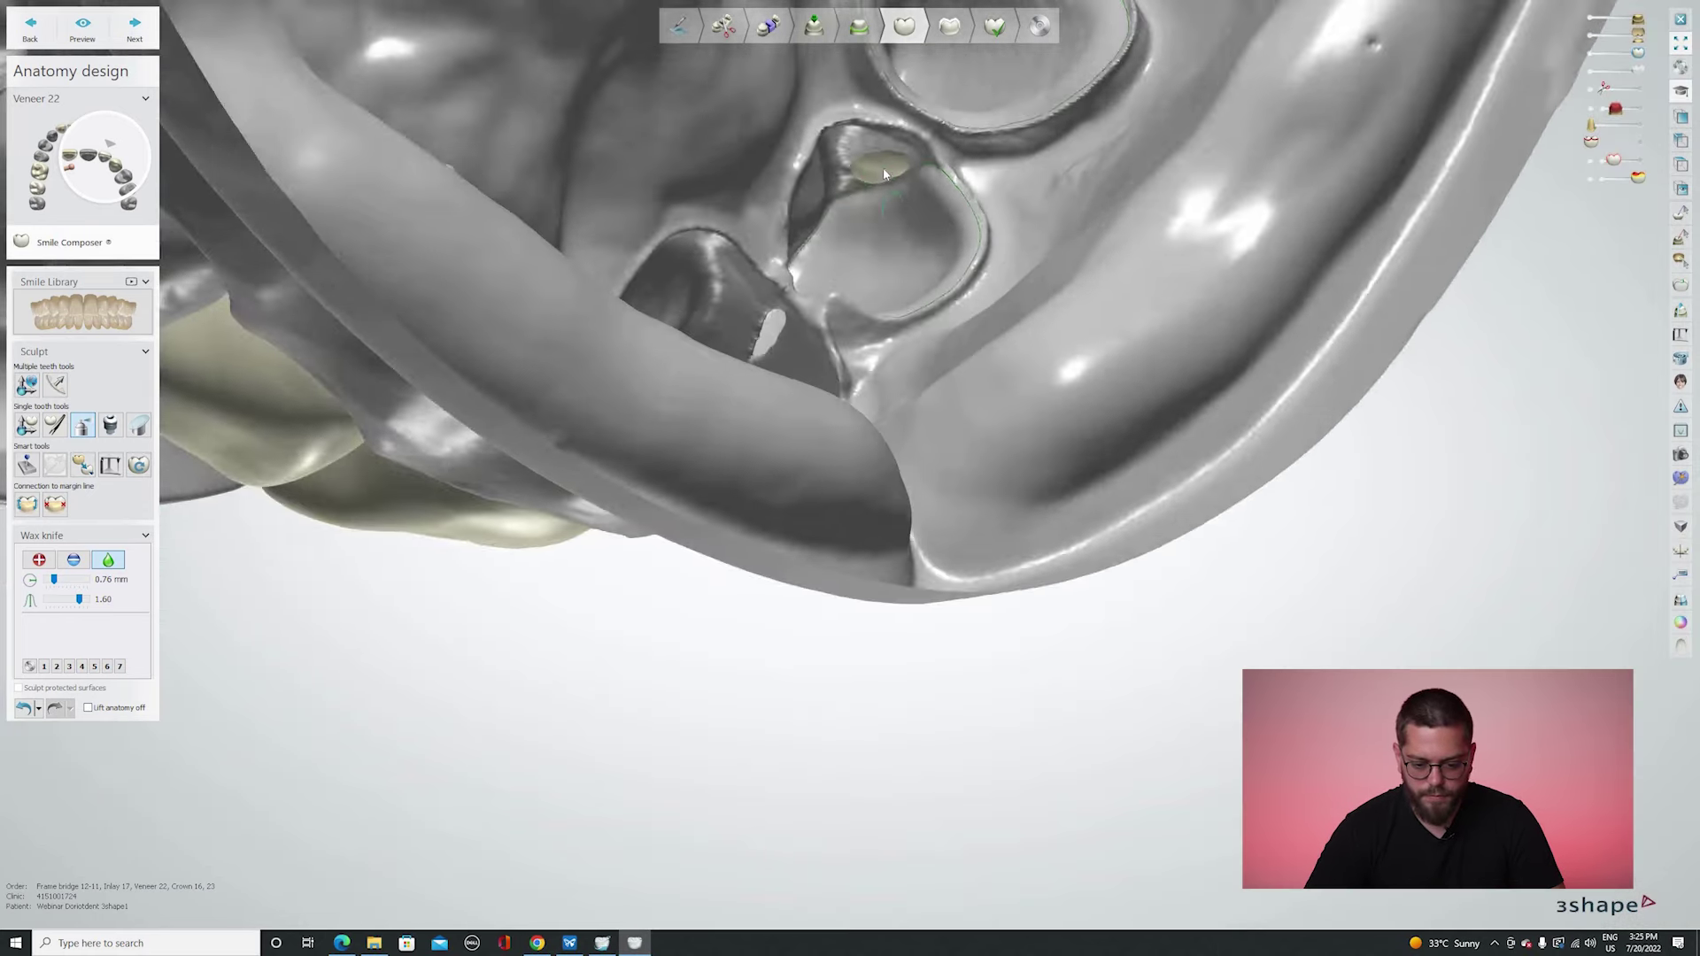
{"action": "scroll", "coordinate": [886, 172], "scroll_direction": "up", "scroll_amount": 4}
{"action": "scroll", "coordinate": [885, 172], "scroll_direction": "up", "scroll_amount": 3, "text": "ctrl"}
{"action": "left_click", "coordinate": [888, 168]}
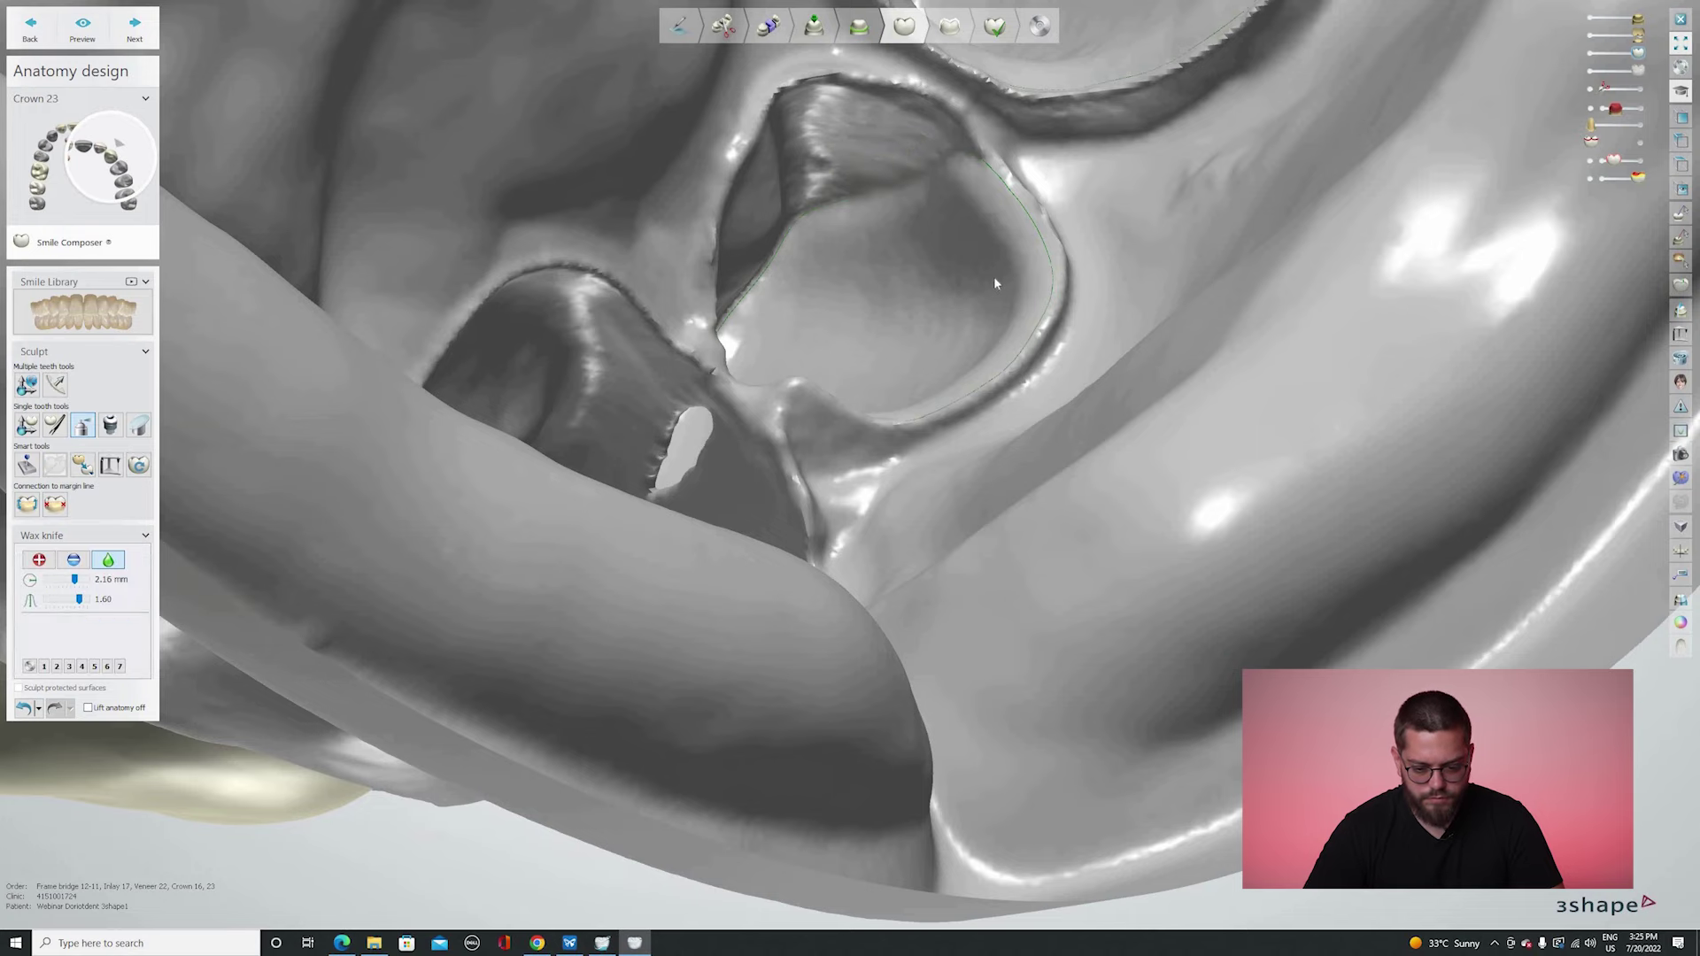
Smooth crown 23's outer surface near the margin with the upper model hidden, radius 2.72 mm and level 1.60.
{"action": "scroll", "coordinate": [994, 278], "scroll_direction": "down", "scroll_amount": 5}
{"action": "right_click_drag", "start_coordinate": [993, 278], "coordinate": [847, 165]}
{"action": "scroll", "coordinate": [863, 177], "scroll_direction": "down", "scroll_amount": 4}
{"action": "scroll", "coordinate": [872, 195], "scroll_direction": "up", "scroll_amount": 5}
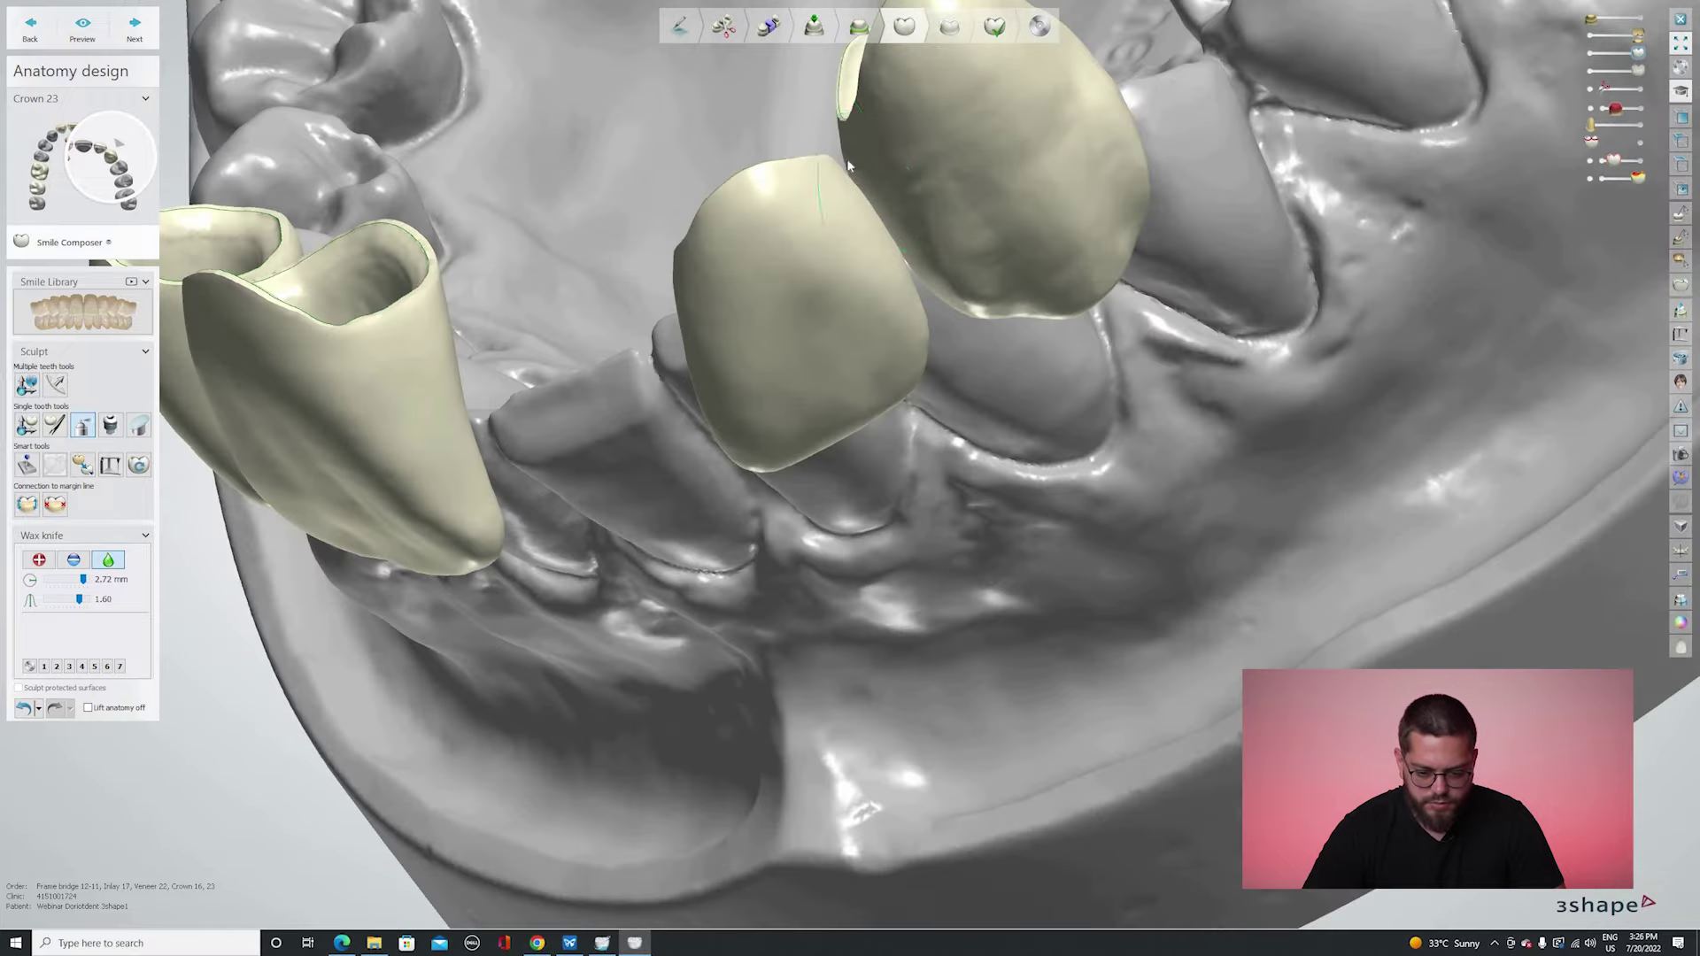
{"action": "right_click_drag", "start_coordinate": [1045, 164], "coordinate": [1000, 292]}
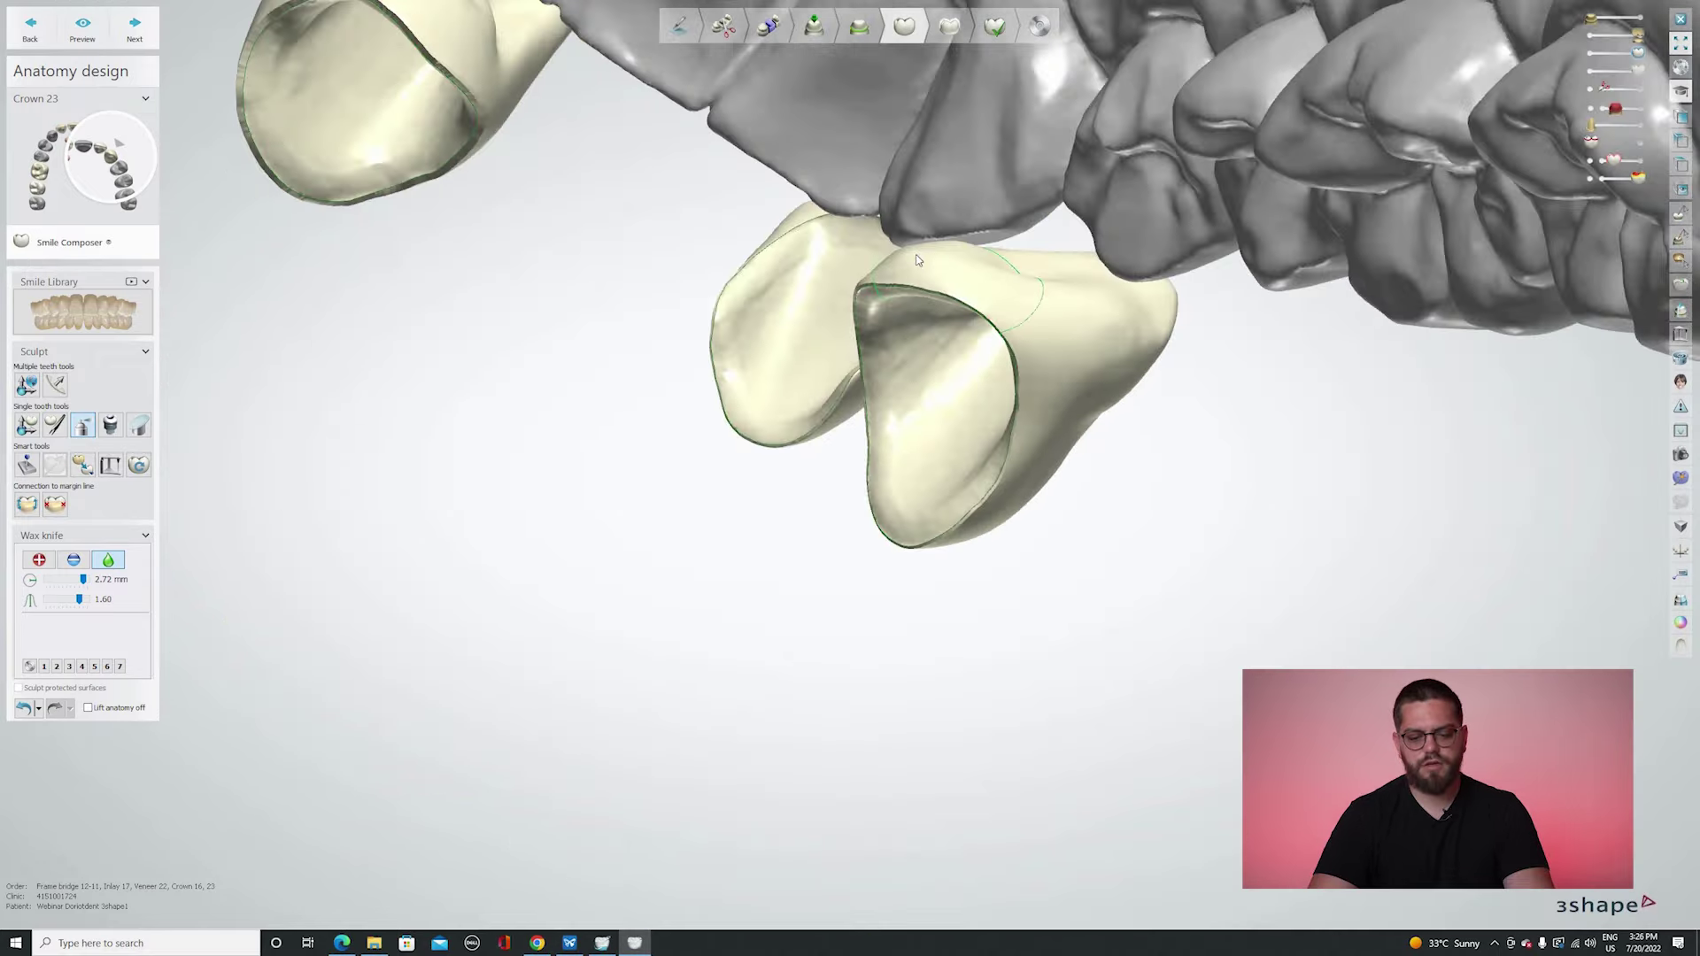
{"action": "scroll", "coordinate": [969, 358], "scroll_direction": "down", "scroll_amount": 5}
{"action": "right_click_drag", "start_coordinate": [1157, 353], "coordinate": [779, 310]}
Morph crown 23's side toward veneer 22 with individual morphing, reducing the radius to 2.17 mm.
{"action": "scroll", "coordinate": [1133, 329], "scroll_direction": "up", "scroll_amount": 5}
{"action": "scroll", "coordinate": [850, 345], "scroll_direction": "up", "scroll_amount": 4}
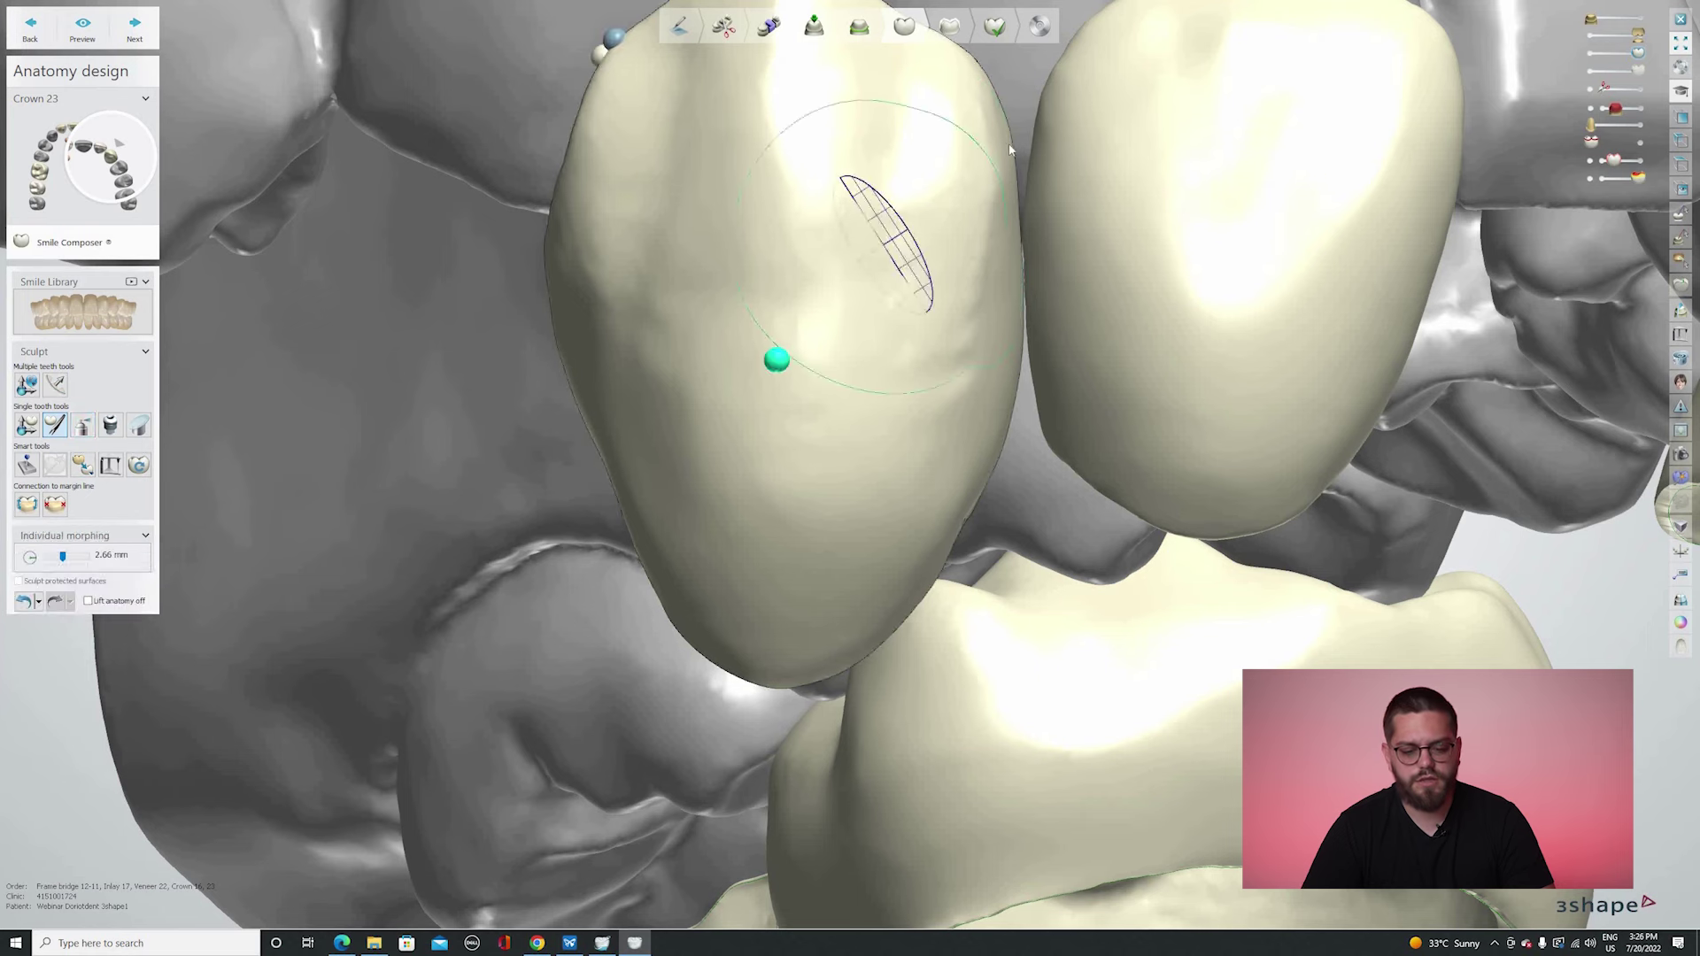
{"action": "scroll", "coordinate": [1015, 152], "scroll_direction": "down", "scroll_amount": 5, "text": "ctrl"}
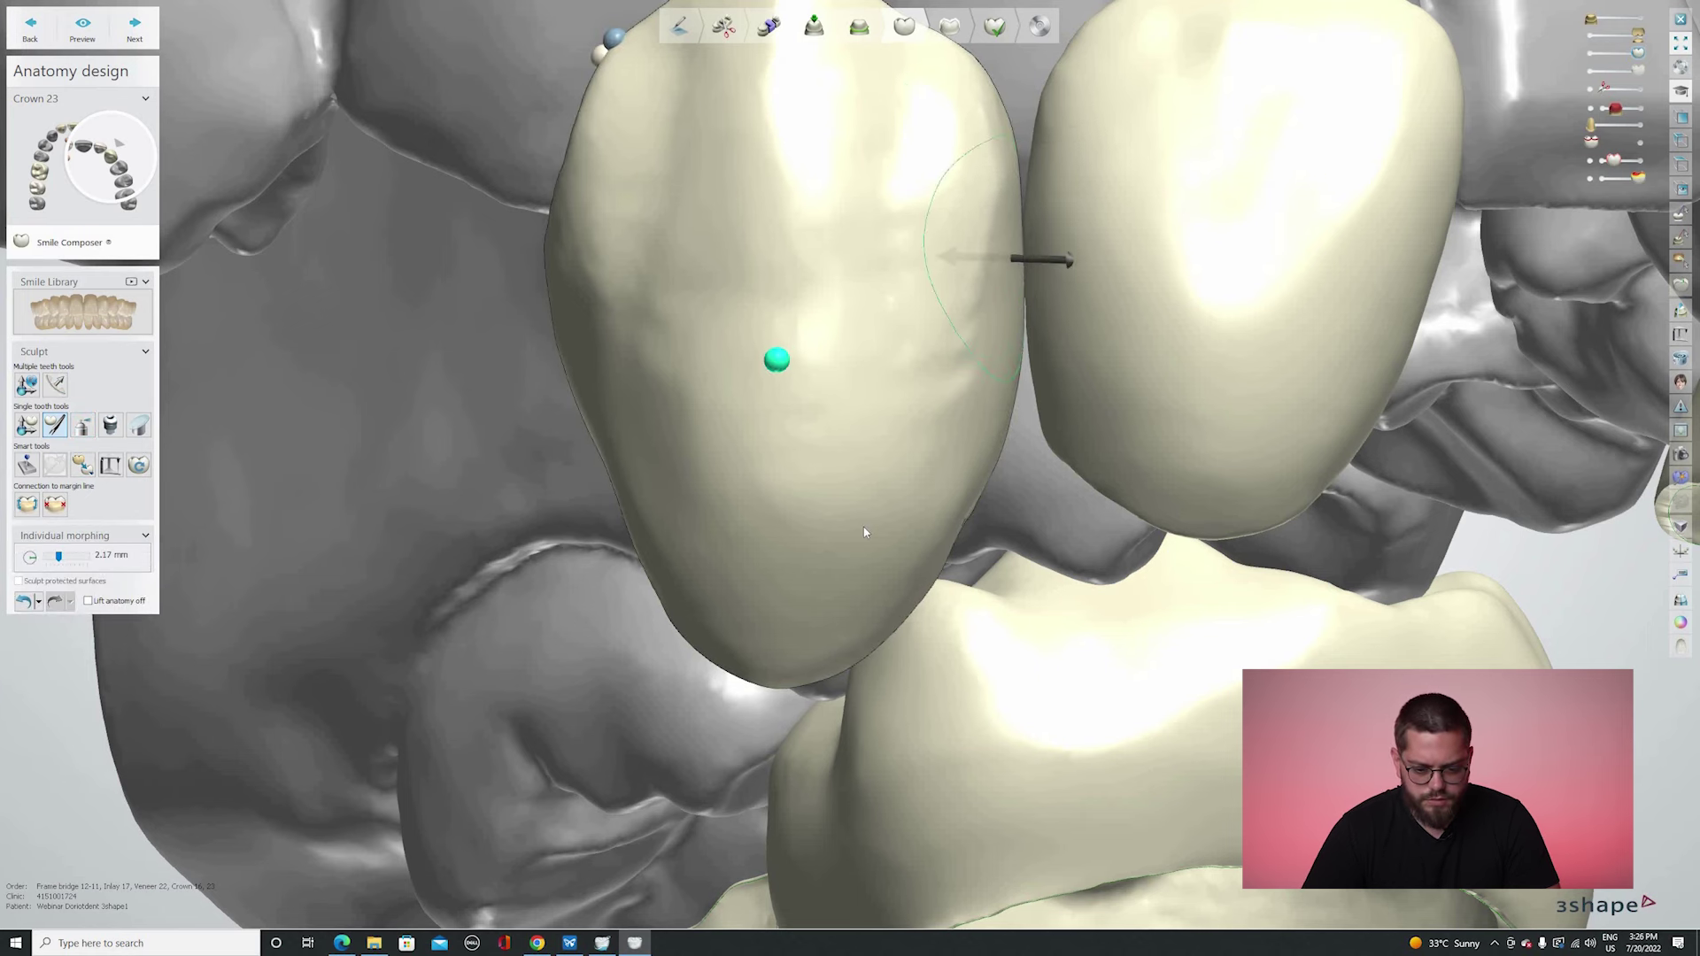
Show the upper model and morph crown 23's side toward the neighbouring premolar 24 with radius 2.17 mm.
{"action": "left_click", "coordinate": [1638, 34]}
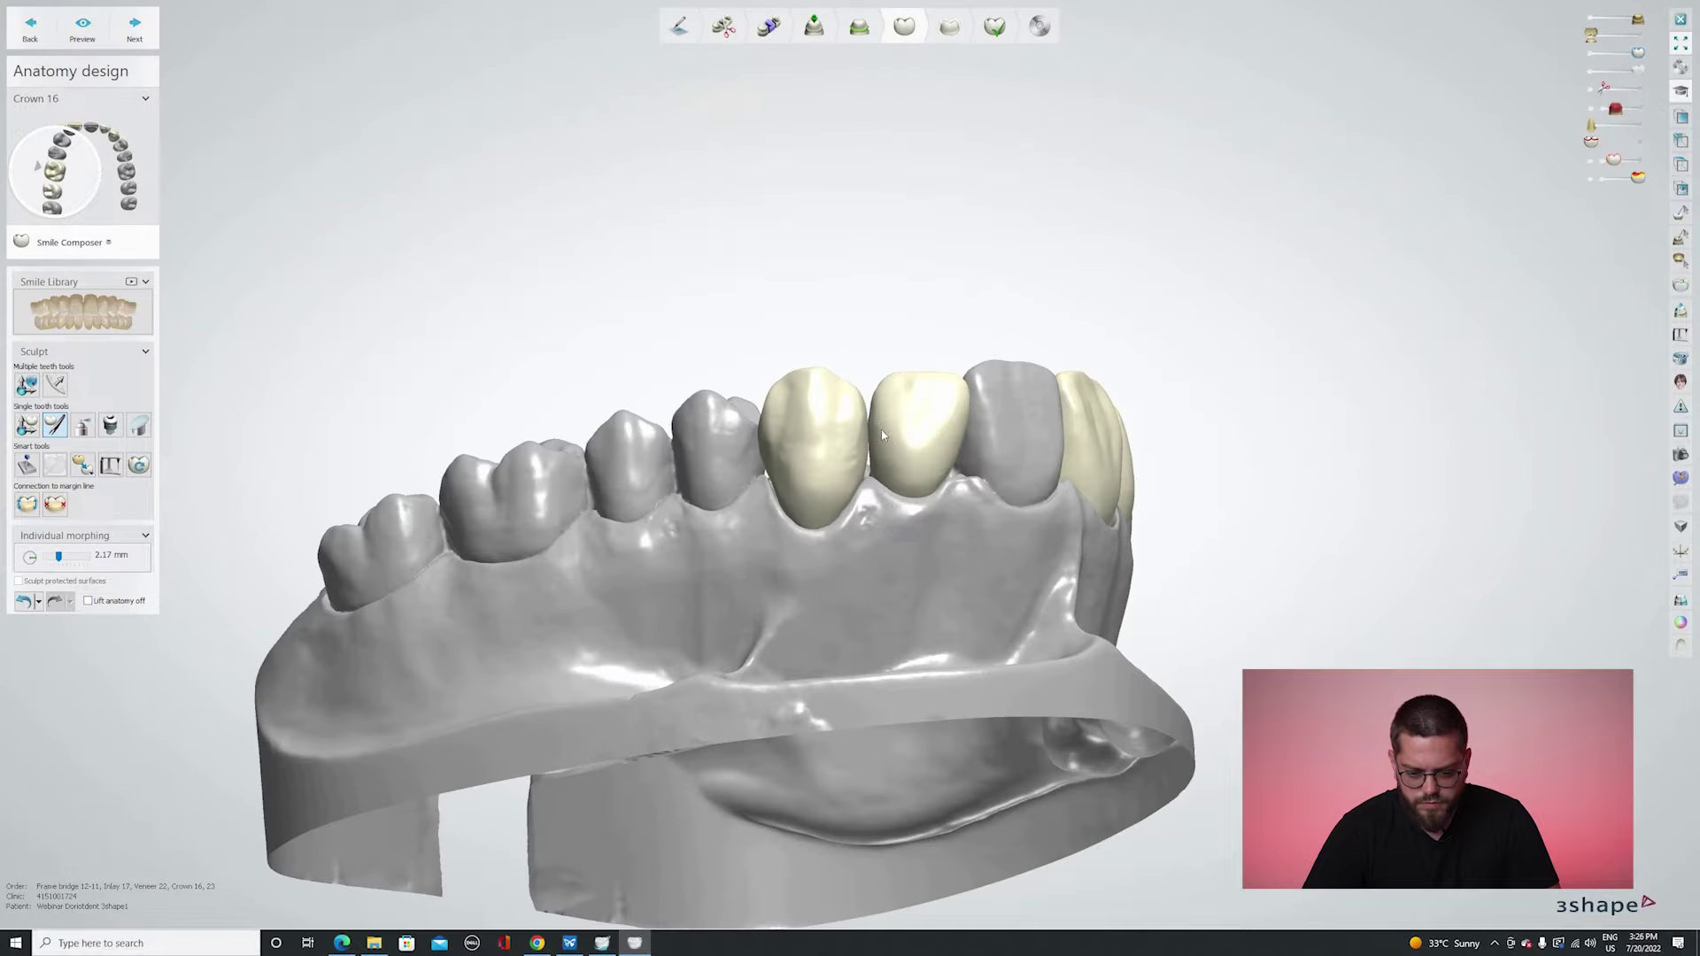
{"action": "right_click_drag", "start_coordinate": [850, 425], "coordinate": [917, 398]}
{"action": "scroll", "coordinate": [848, 345], "scroll_direction": "up", "scroll_amount": 5}
{"action": "right_click_drag", "start_coordinate": [847, 343], "coordinate": [816, 312]}
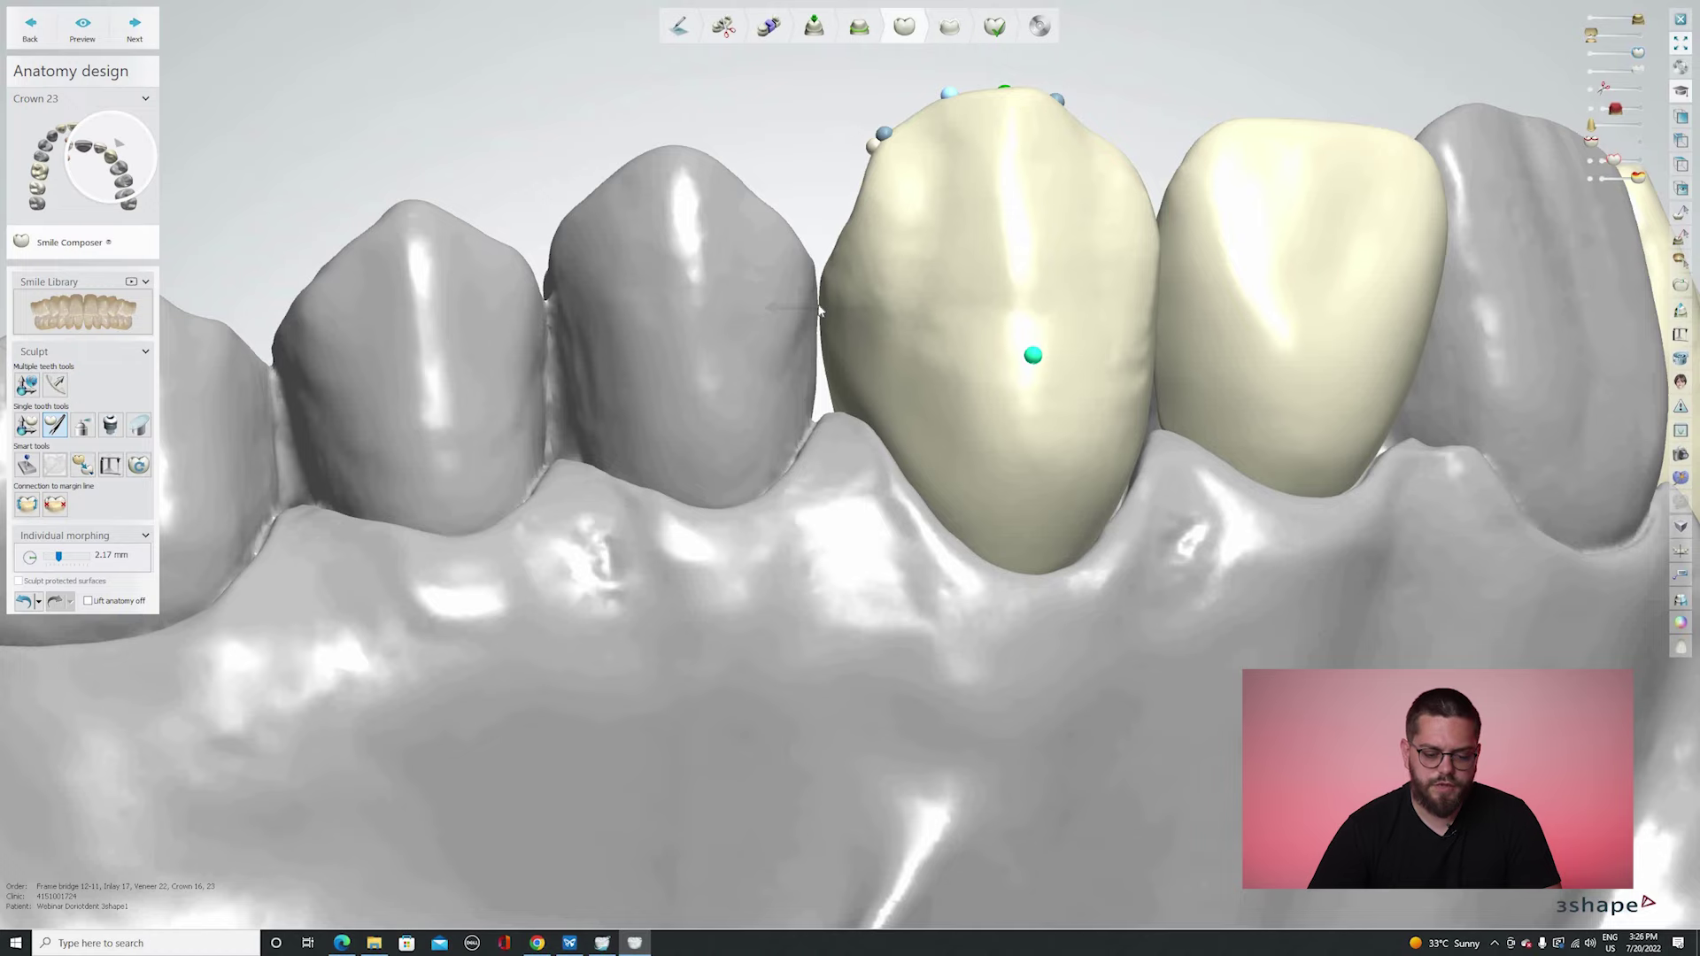
{"action": "scroll", "coordinate": [791, 447], "scroll_direction": "down", "scroll_amount": 3}
{"action": "right_click_drag", "start_coordinate": [841, 505], "coordinate": [906, 488]}
{"action": "scroll", "coordinate": [877, 611], "scroll_direction": "down", "scroll_amount": 6}
Refine crown 23's side facing veneer 22 with individual morphing at radius 2.17 mm.
{"action": "scroll", "coordinate": [905, 488], "scroll_direction": "up", "scroll_amount": 5}
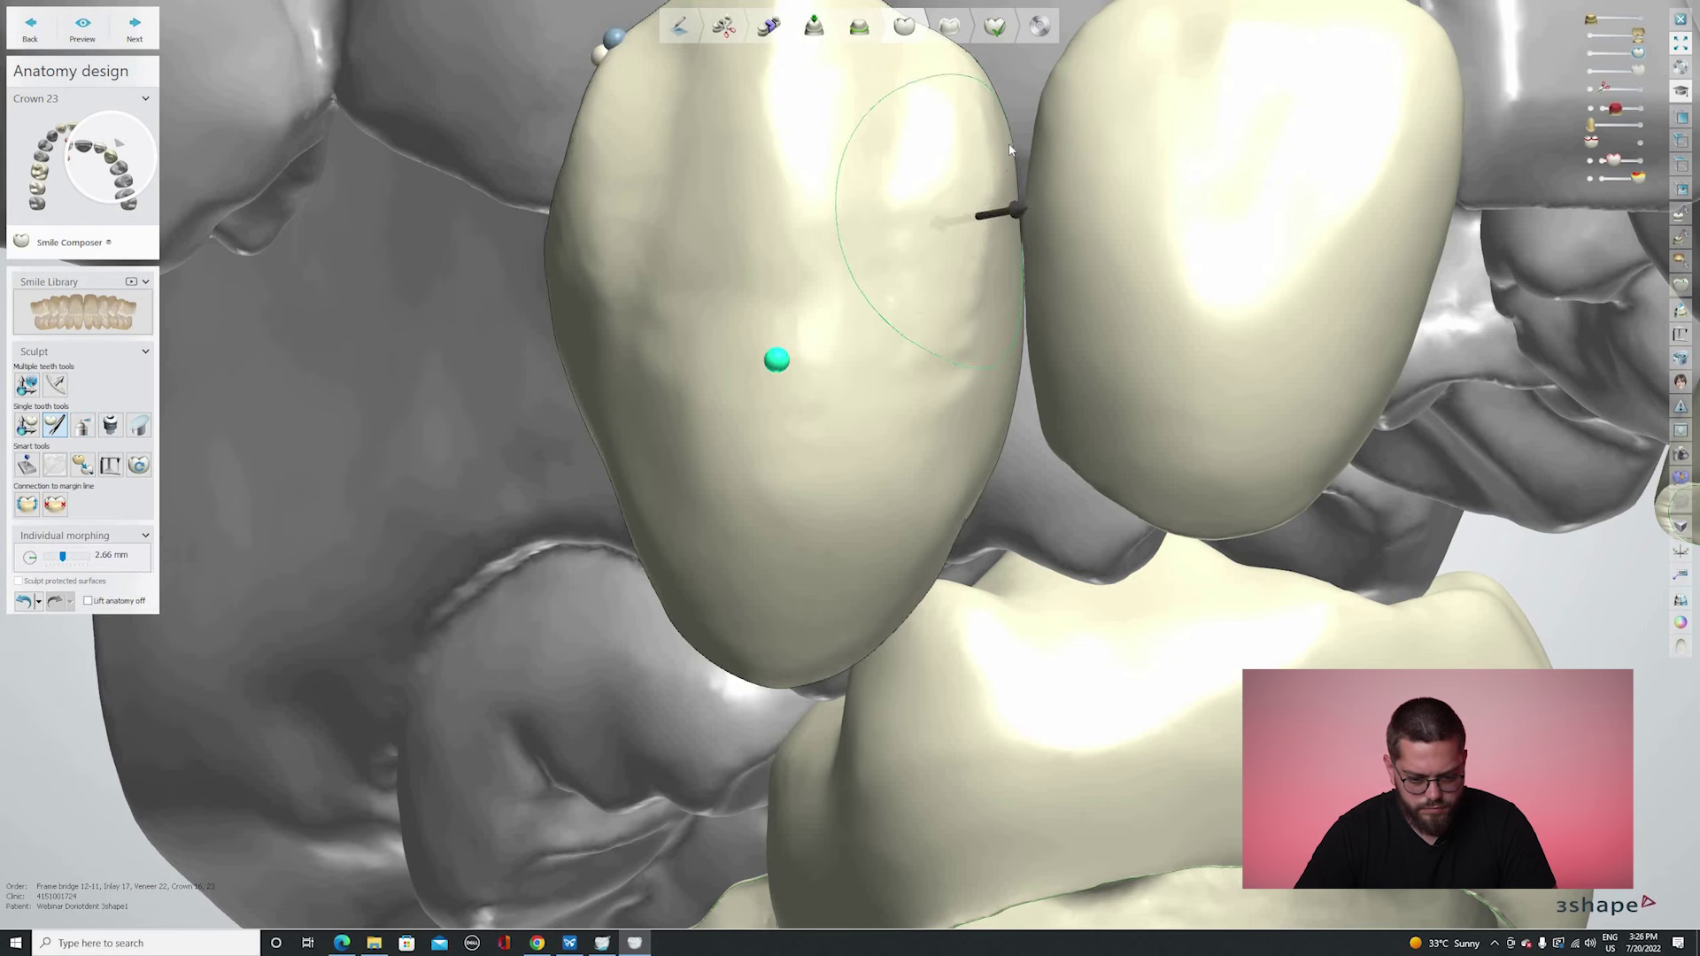
{"action": "scroll", "coordinate": [1013, 147], "scroll_direction": "down", "scroll_amount": 2, "text": "shift"}
{"action": "left_click_drag", "start_coordinate": [1012, 147], "coordinate": [1014, 255]}
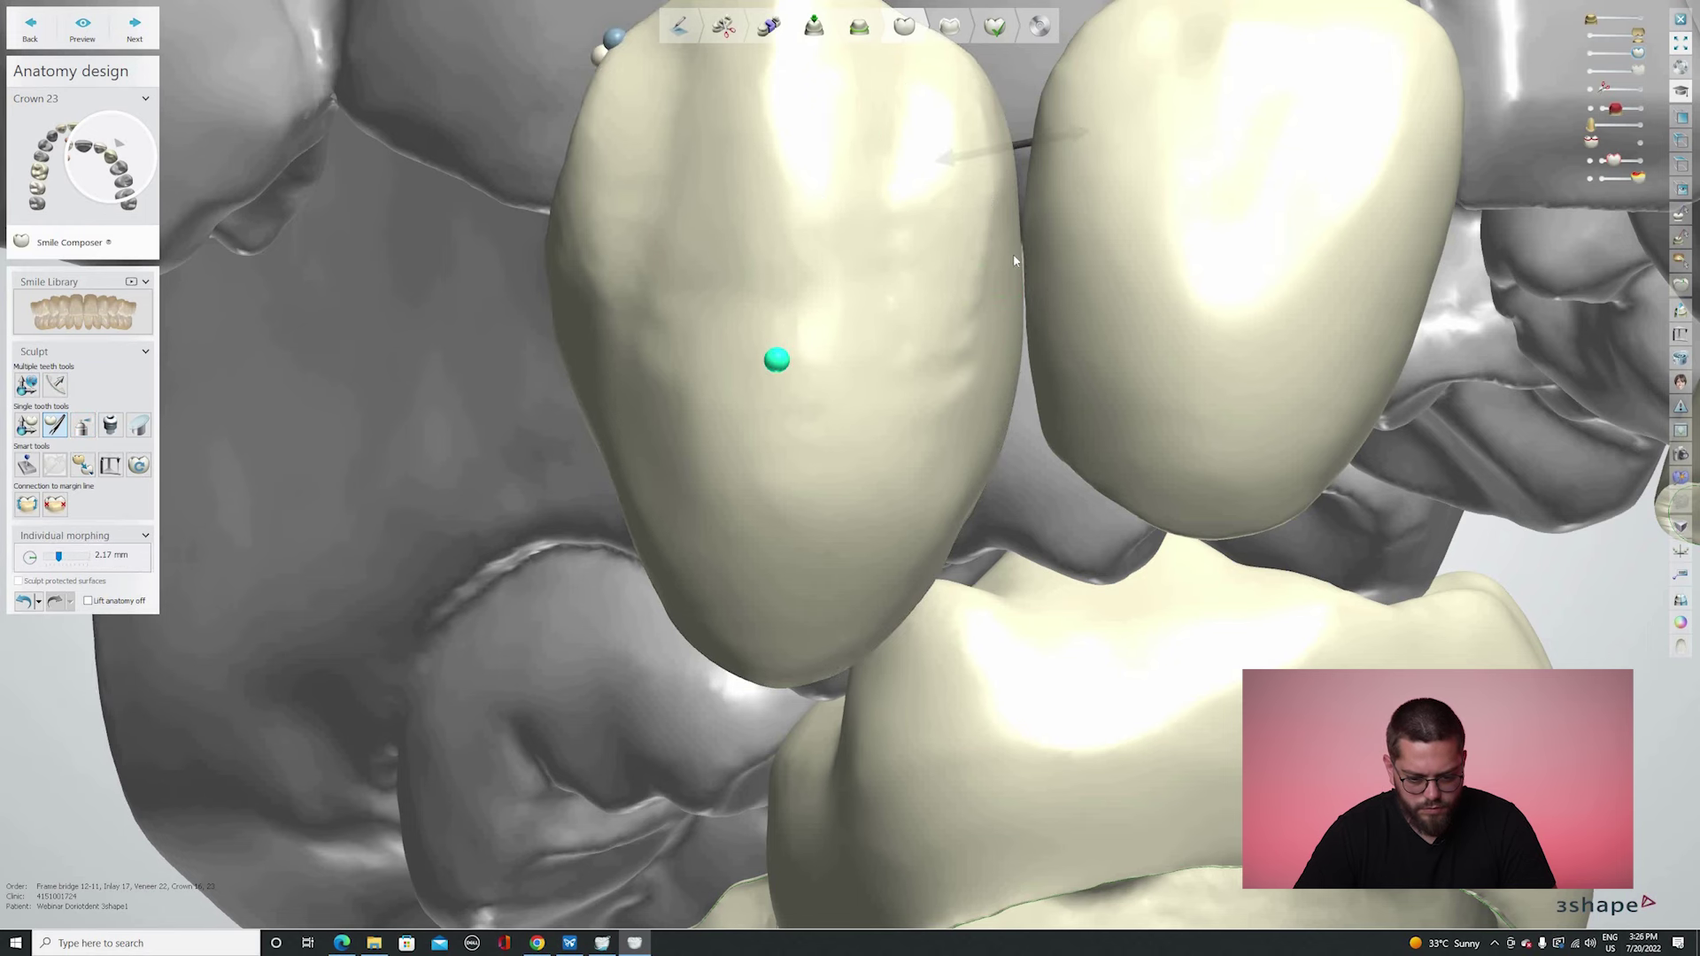
{"action": "scroll", "coordinate": [877, 526], "scroll_direction": "down", "scroll_amount": 5}
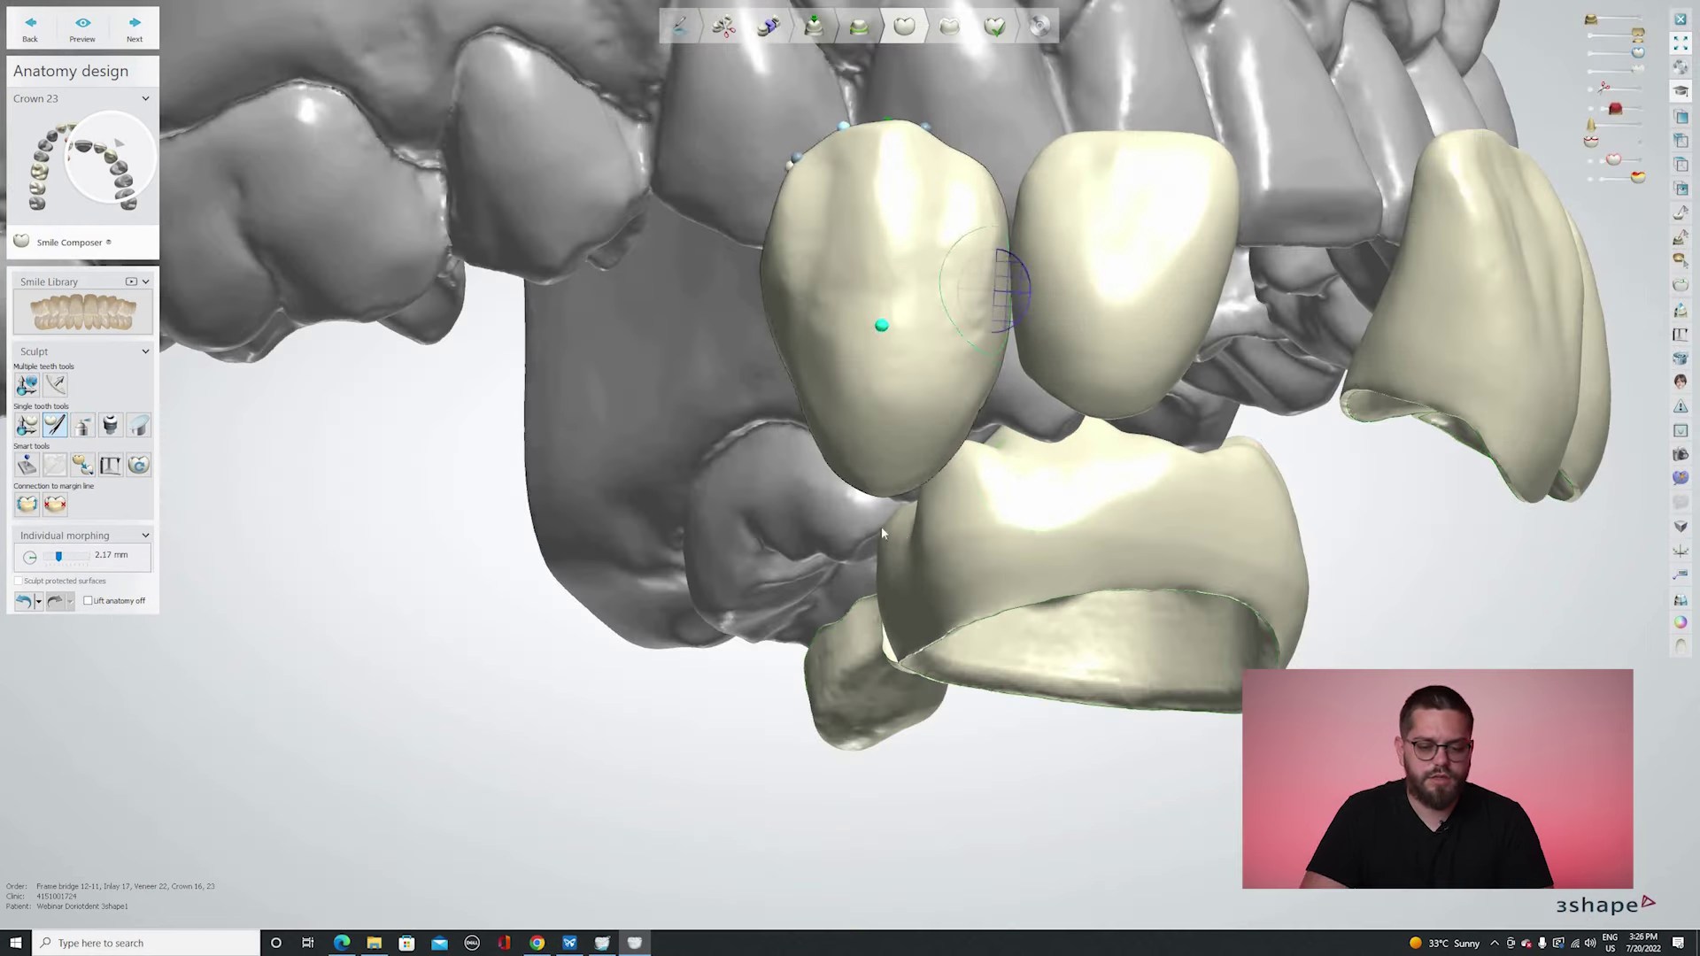
Show the models, hide the antagonist, and morph crown 23's side facing premolar 24 with the radius reduced to 1.68 mm.
{"action": "left_click", "coordinate": [879, 526]}
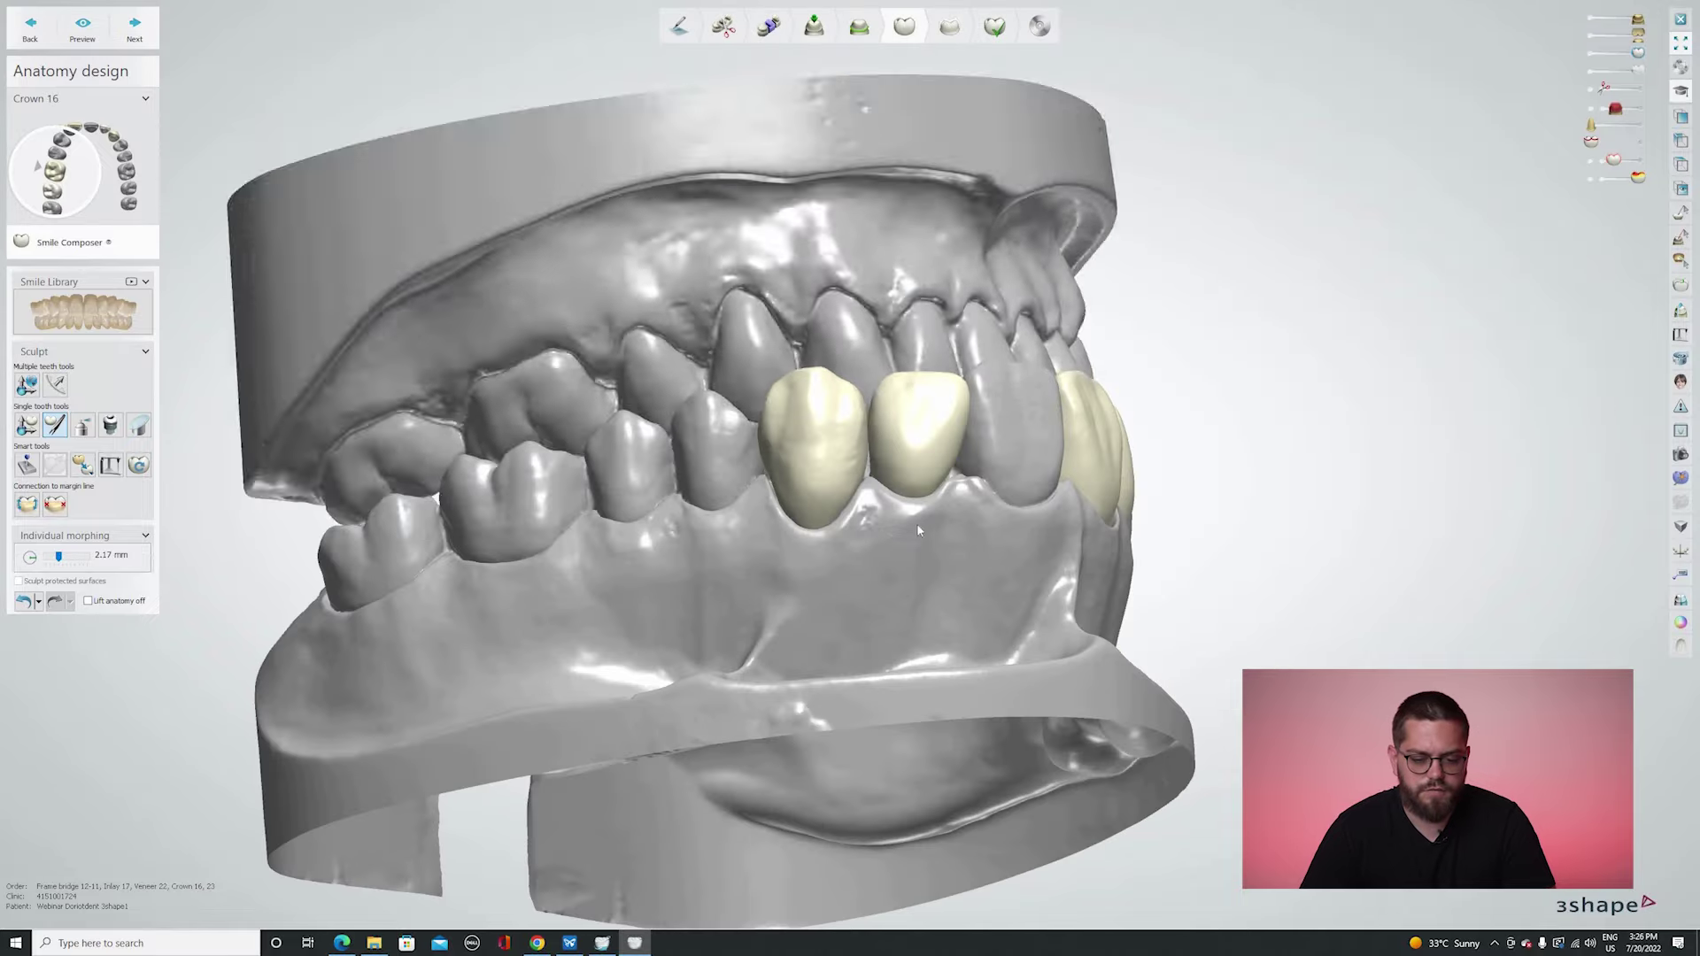
{"action": "key", "text": "a"}
{"action": "right_click_drag", "start_coordinate": [848, 389], "coordinate": [819, 305]}
{"action": "scroll", "coordinate": [849, 342], "scroll_direction": "up", "scroll_amount": 8}
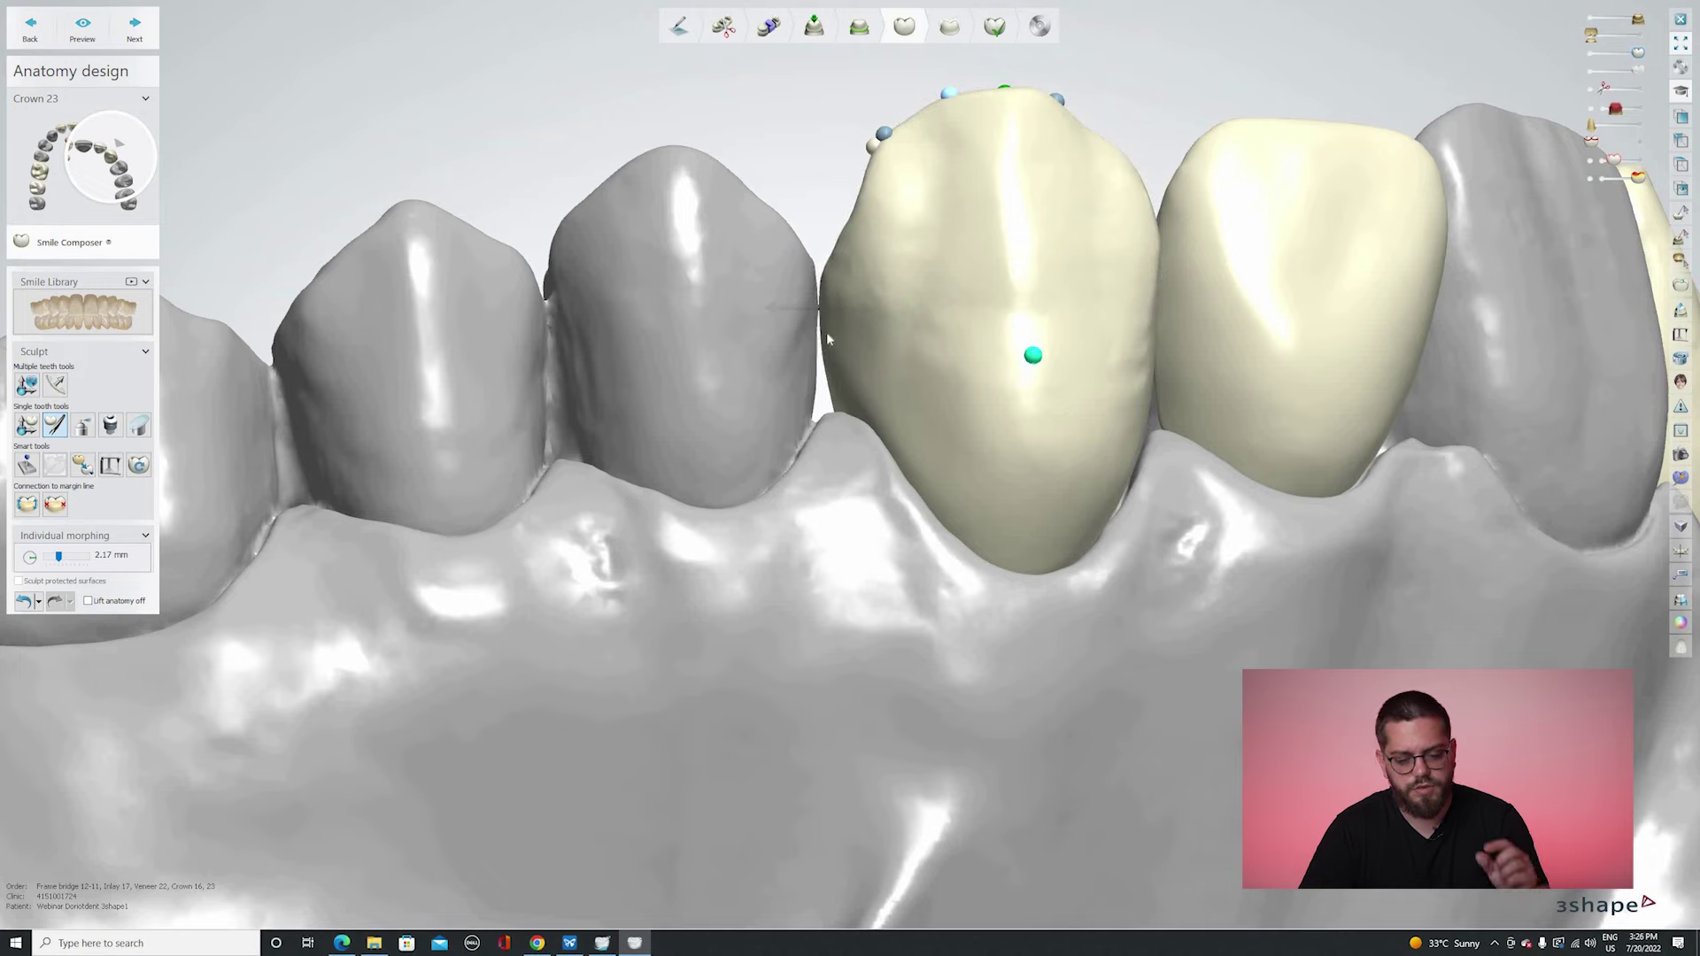
{"action": "scroll", "coordinate": [798, 466], "scroll_direction": "down", "scroll_amount": 3}
{"action": "right_click_drag", "start_coordinate": [856, 508], "coordinate": [823, 871]}
{"action": "scroll", "coordinate": [842, 509], "scroll_direction": "down", "scroll_amount": 6}
Show the antagonist and examine all front restorations in occlusion from the front.
{"action": "key", "text": "a"}
{"action": "right_click_drag", "start_coordinate": [757, 610], "coordinate": [767, 549]}
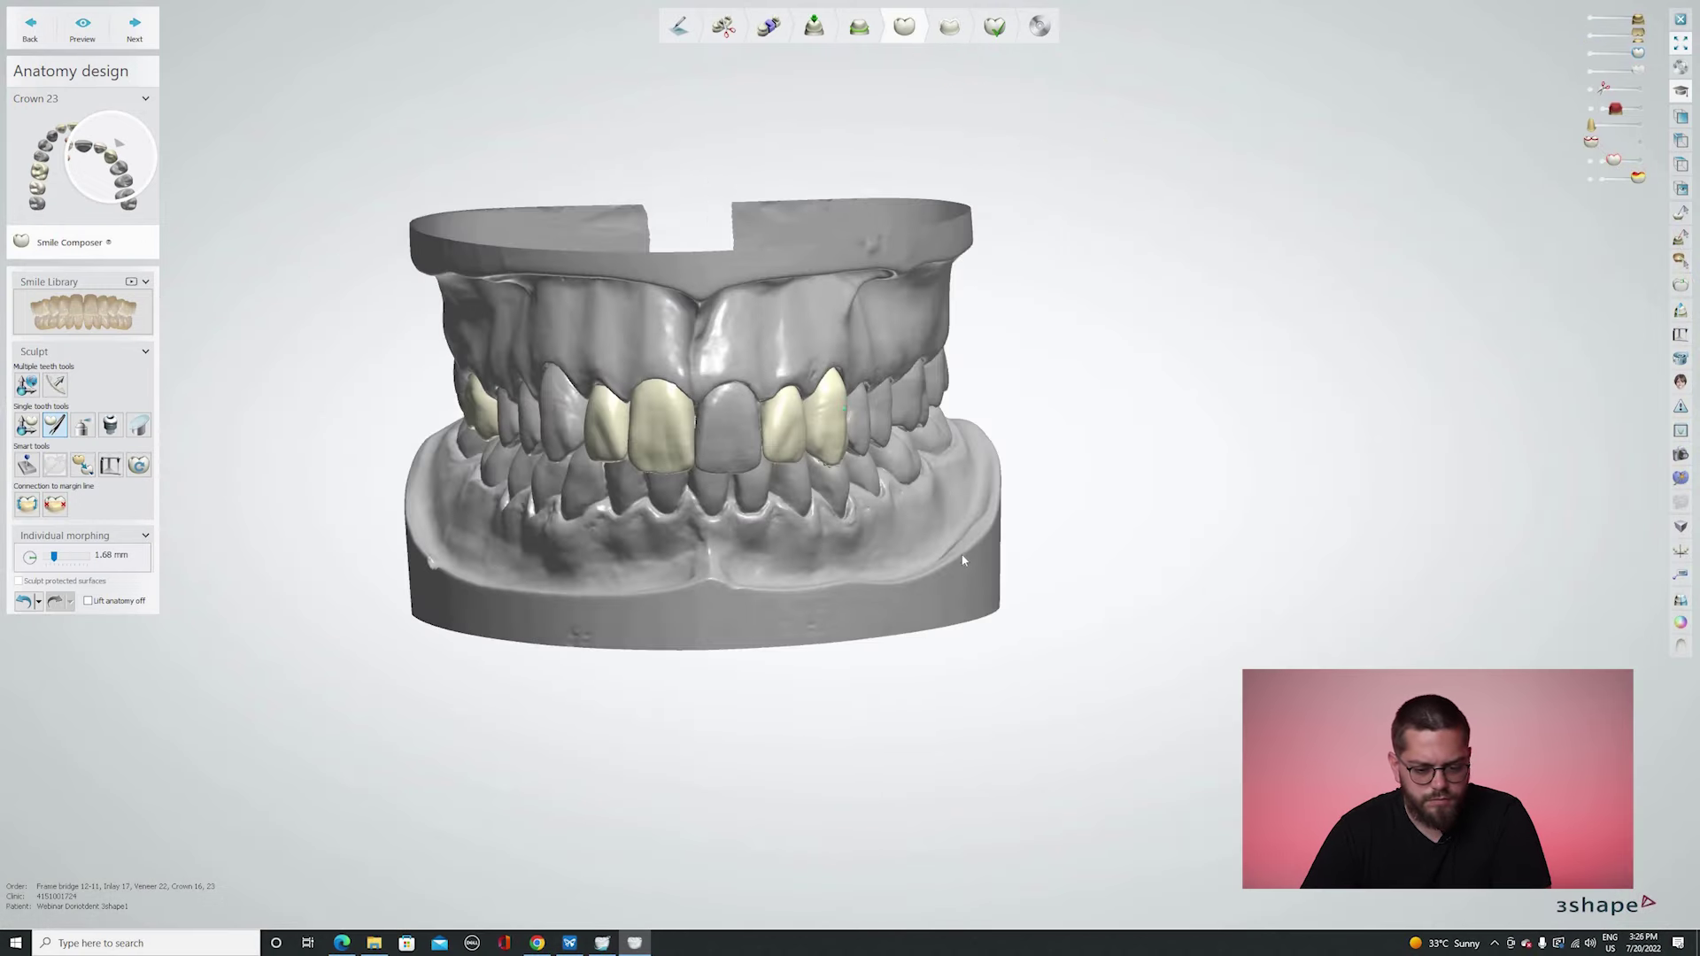
{"action": "middle_click_drag", "start_coordinate": [766, 549], "coordinate": [915, 497]}
{"action": "right_click_drag", "start_coordinate": [914, 496], "coordinate": [926, 557]}
{"action": "scroll", "coordinate": [924, 556], "scroll_direction": "up", "scroll_amount": 5}
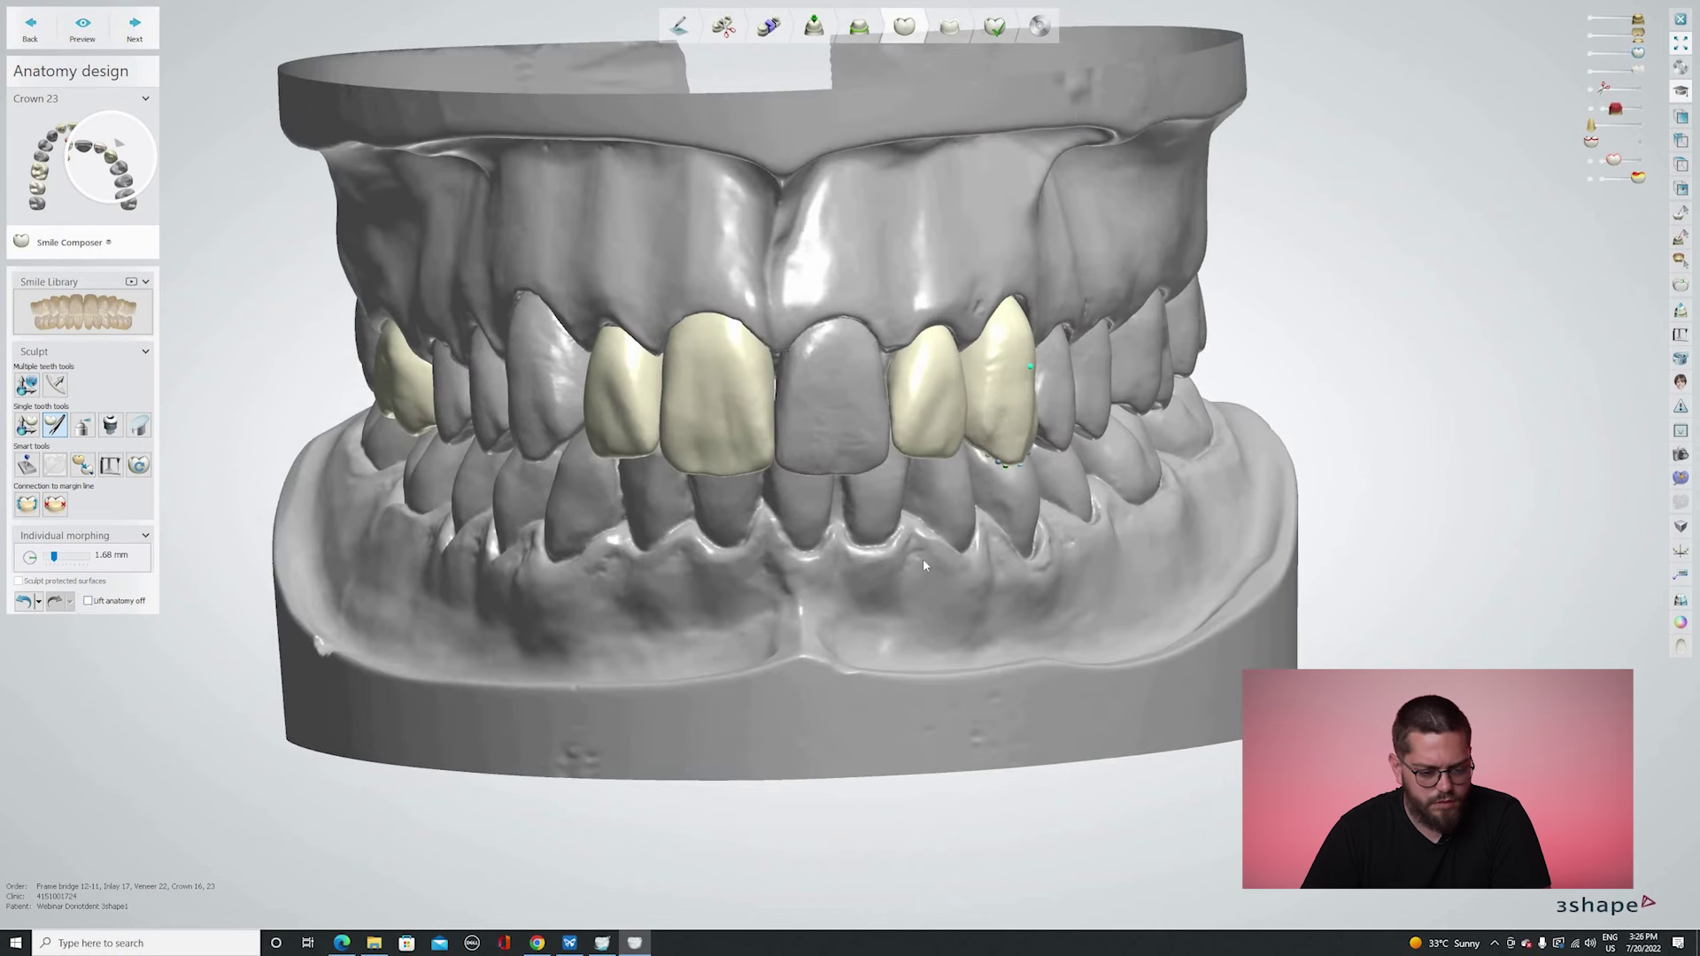
{"action": "scroll", "coordinate": [882, 569], "scroll_direction": "up", "scroll_amount": 1}
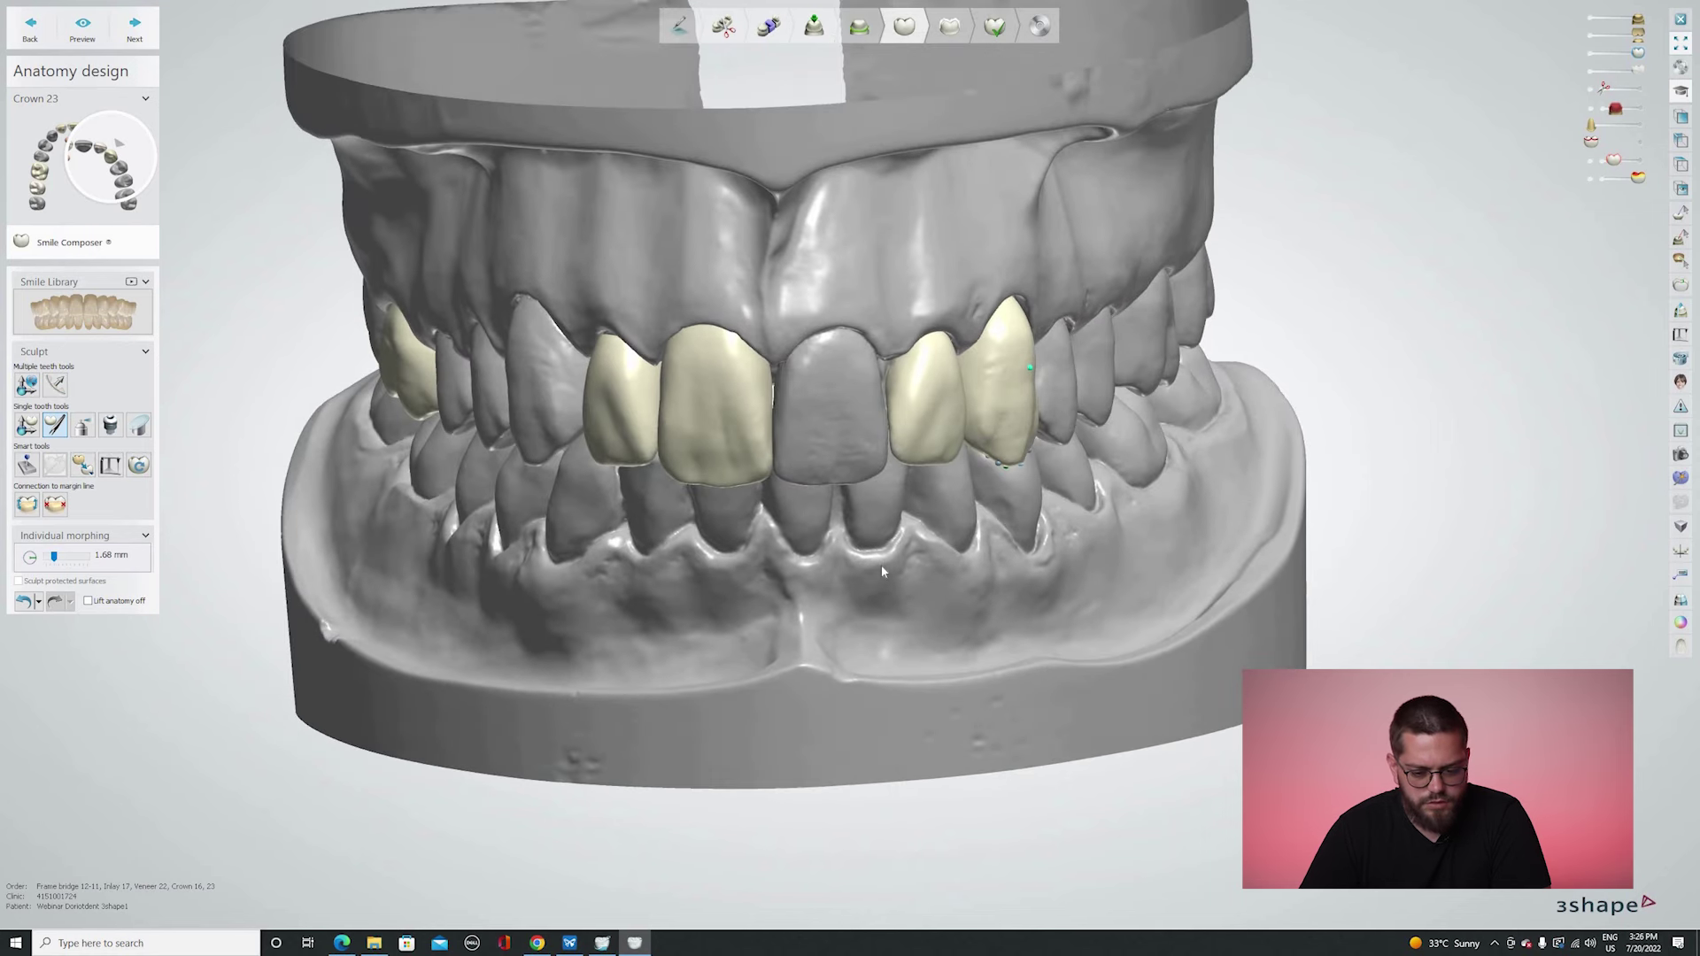
{"action": "scroll", "coordinate": [882, 602], "scroll_direction": "down", "scroll_amount": 3}
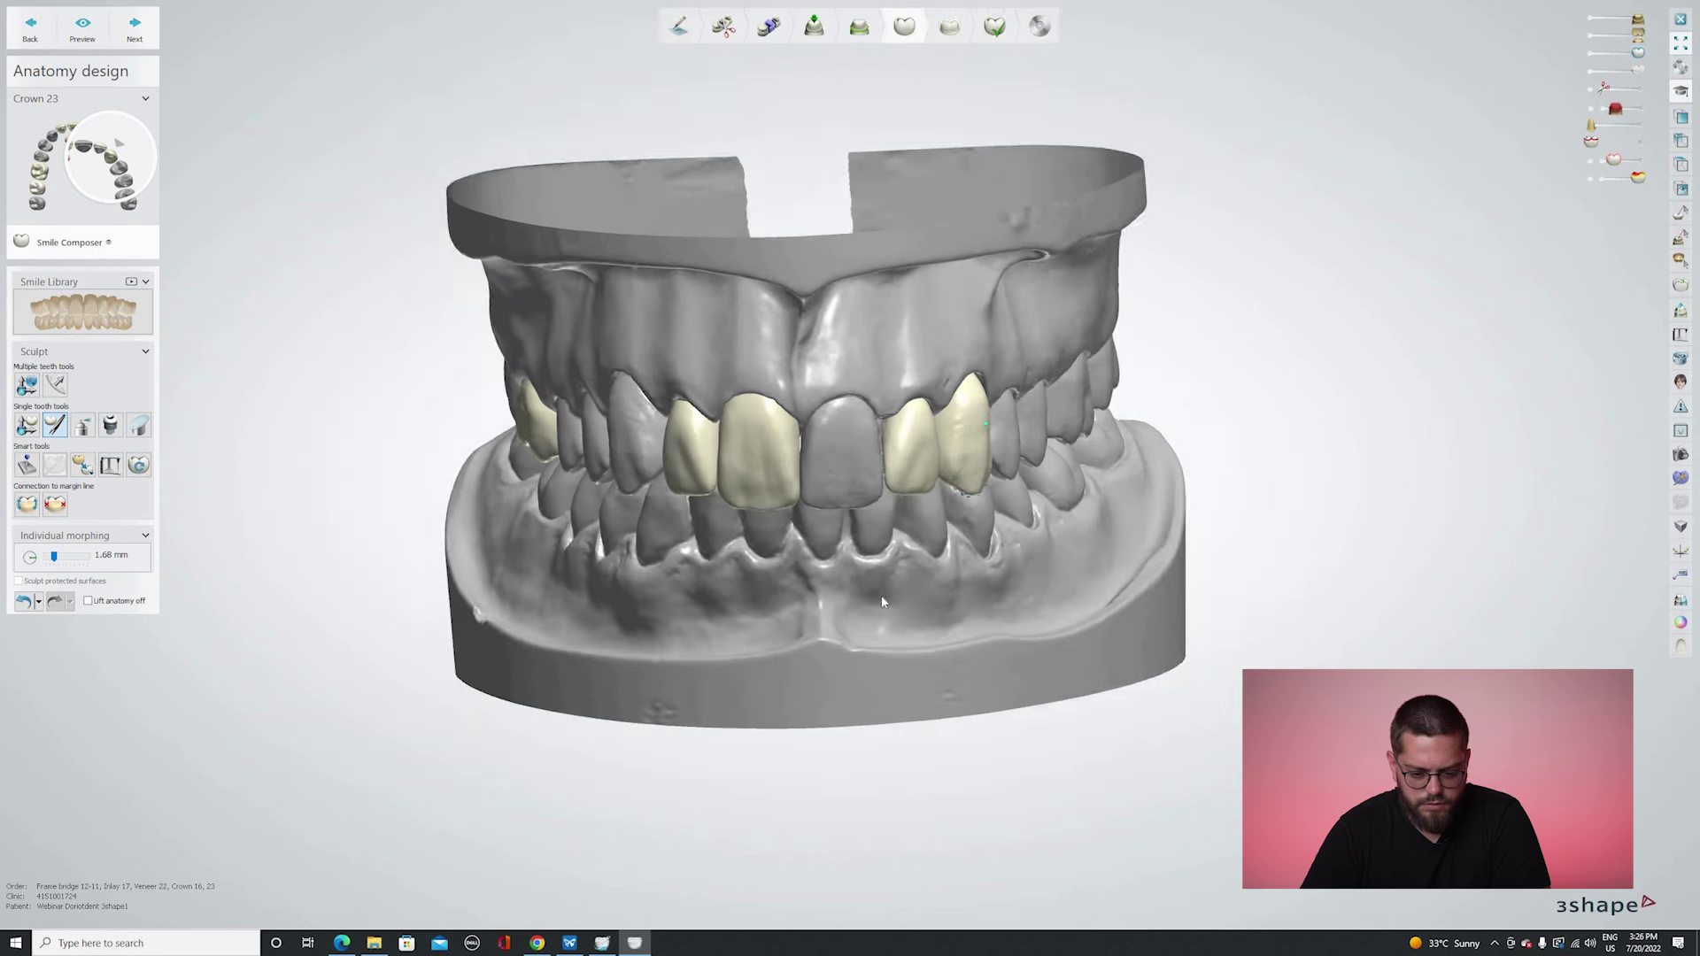
Open the virtual articulator and adjust the models' alignment relative to the occlusal plane.
{"action": "right_click_drag", "start_coordinate": [858, 597], "coordinate": [818, 364]}
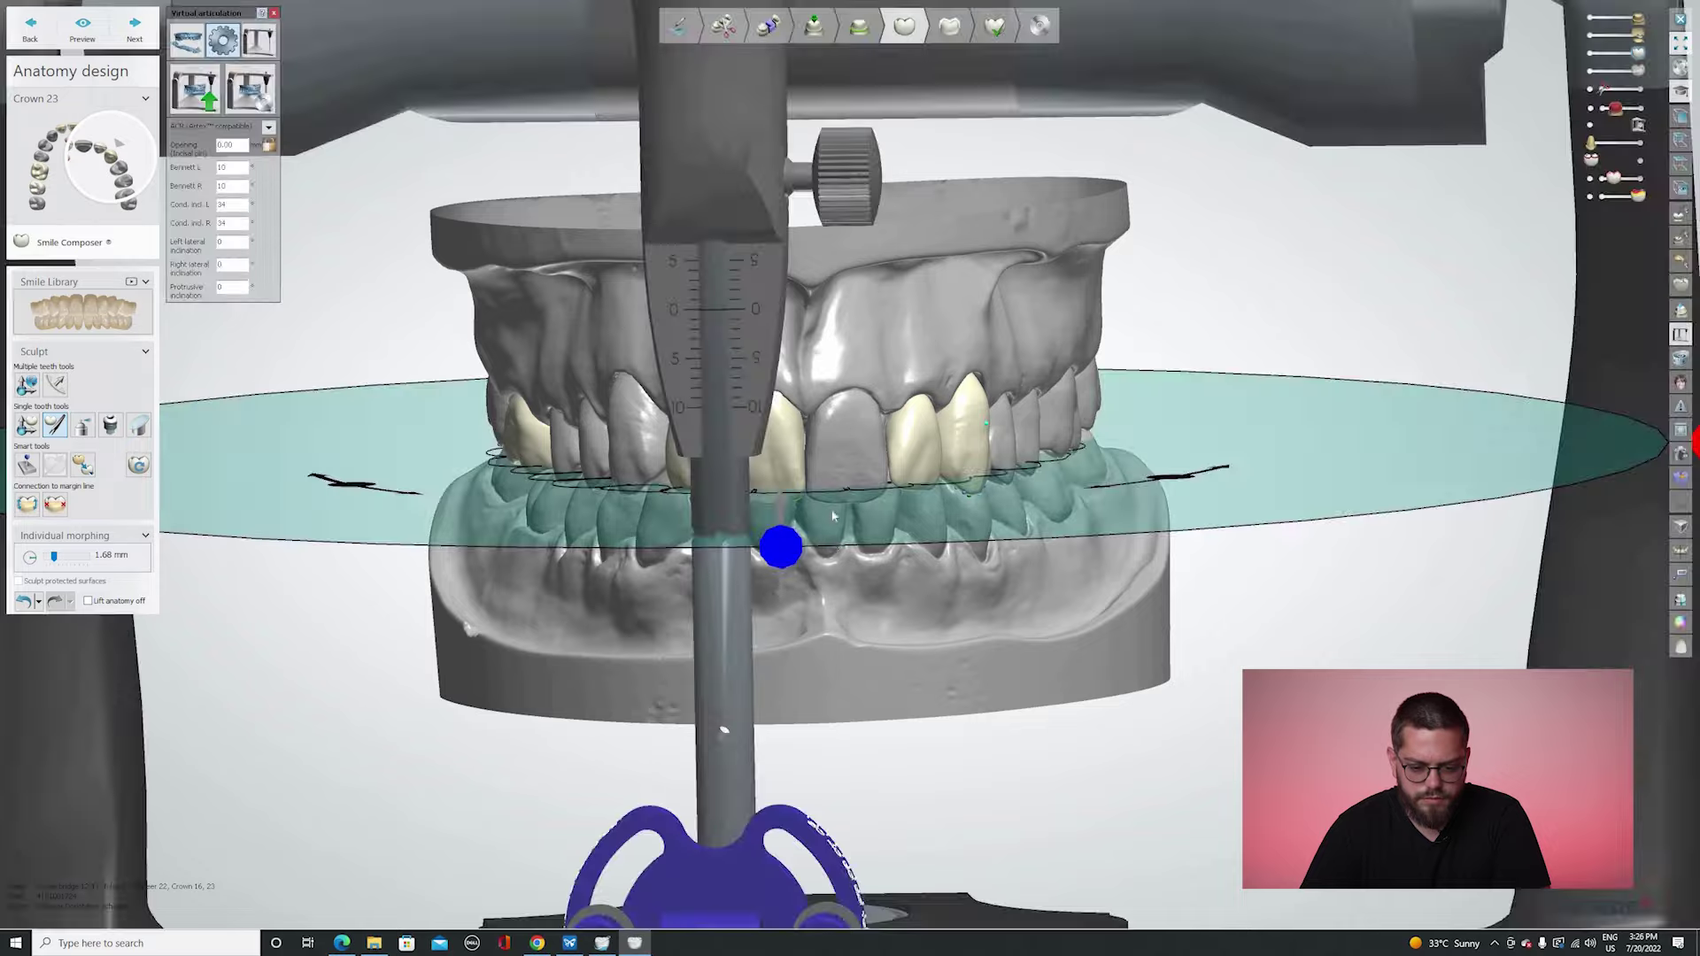
{"action": "scroll", "coordinate": [833, 515], "scroll_direction": "down", "scroll_amount": 3}
{"action": "right_click_drag", "start_coordinate": [829, 540], "coordinate": [1111, 486]}
{"action": "left_click_drag", "start_coordinate": [1016, 577], "coordinate": [1009, 571]}
{"action": "left_click_drag", "start_coordinate": [1103, 476], "coordinate": [990, 572]}
{"action": "right_click_drag", "start_coordinate": [992, 516], "coordinate": [1004, 474]}
{"action": "right_click_drag", "start_coordinate": [1264, 505], "coordinate": [1363, 493]}
{"action": "left_click_drag", "start_coordinate": [722, 469], "coordinate": [658, 526]}
{"action": "right_click_drag", "start_coordinate": [717, 547], "coordinate": [788, 682]}
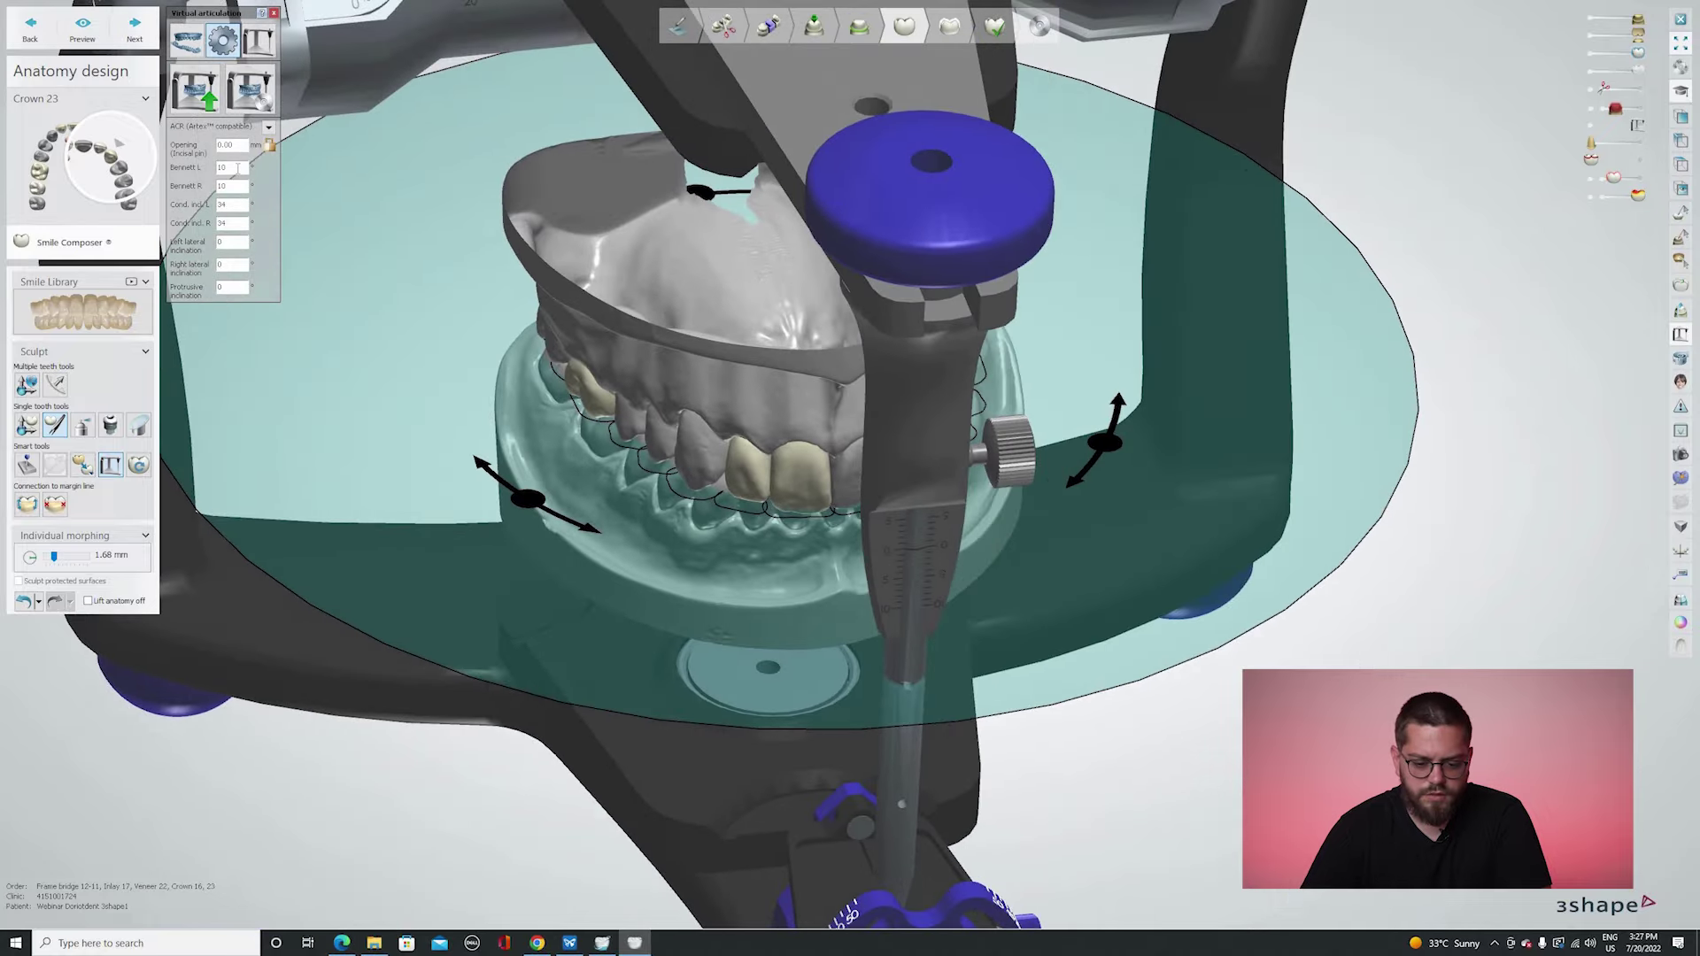
Raise the left and right Bennett angles and condylar inclinations of the Artex-compatible articulator.
{"action": "scroll", "coordinate": [238, 168], "scroll_direction": "up", "scroll_amount": 2}
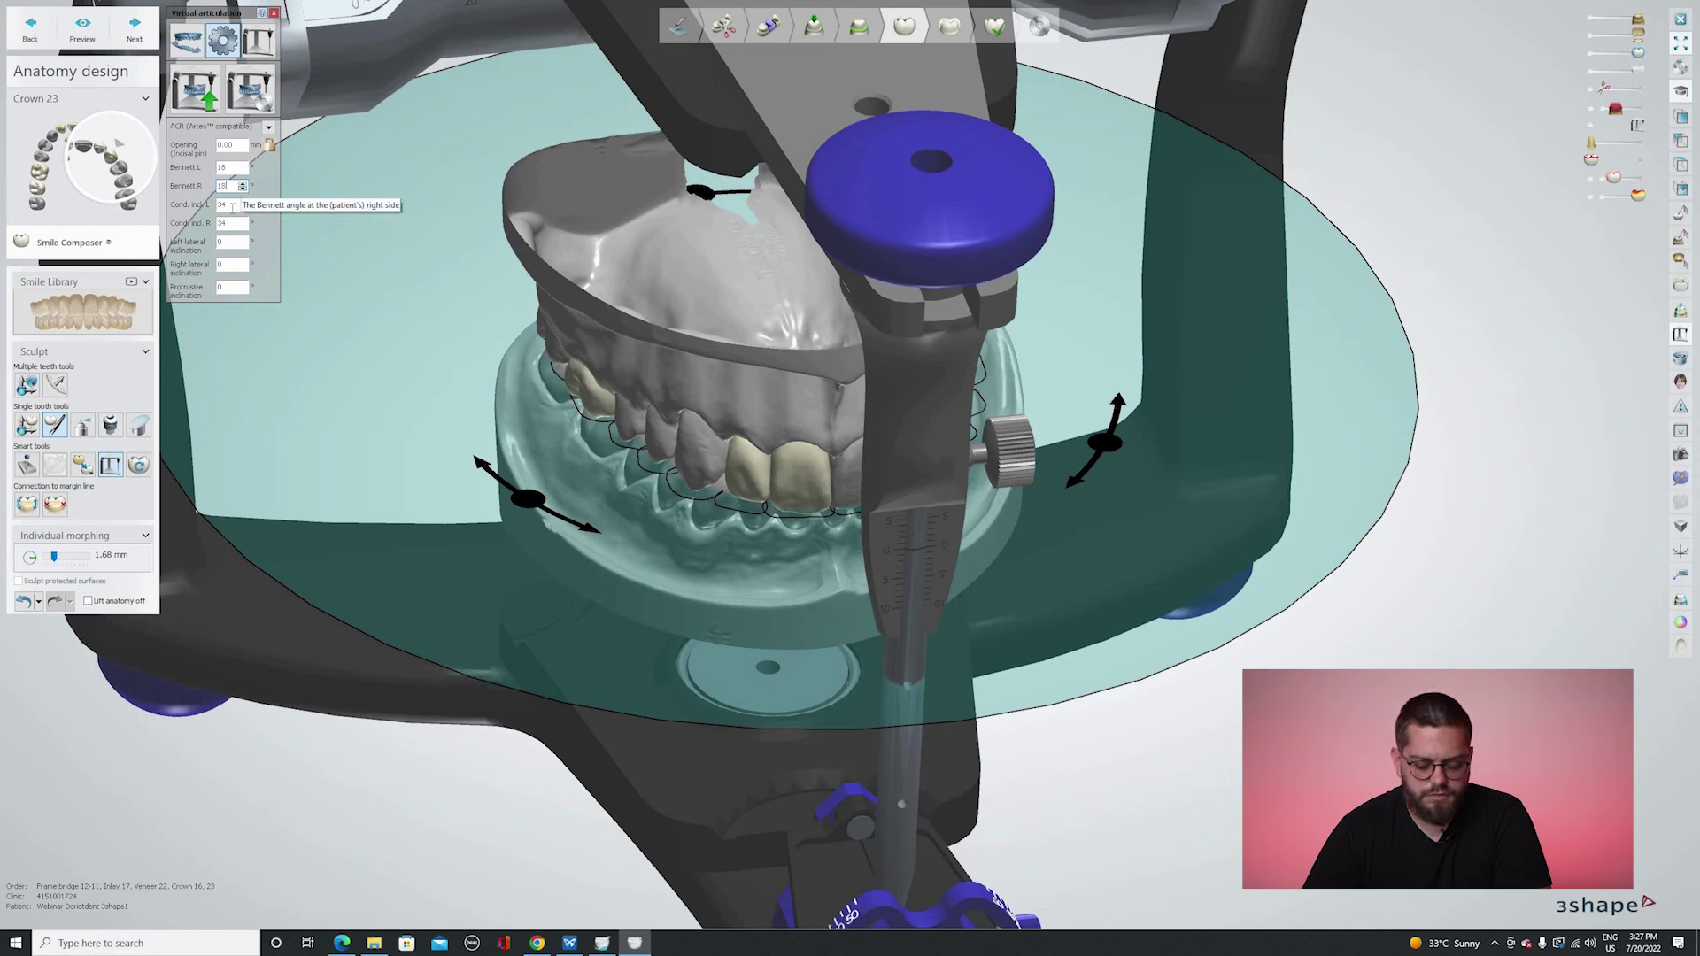
{"action": "scroll", "coordinate": [235, 207], "scroll_direction": "up", "scroll_amount": 4}
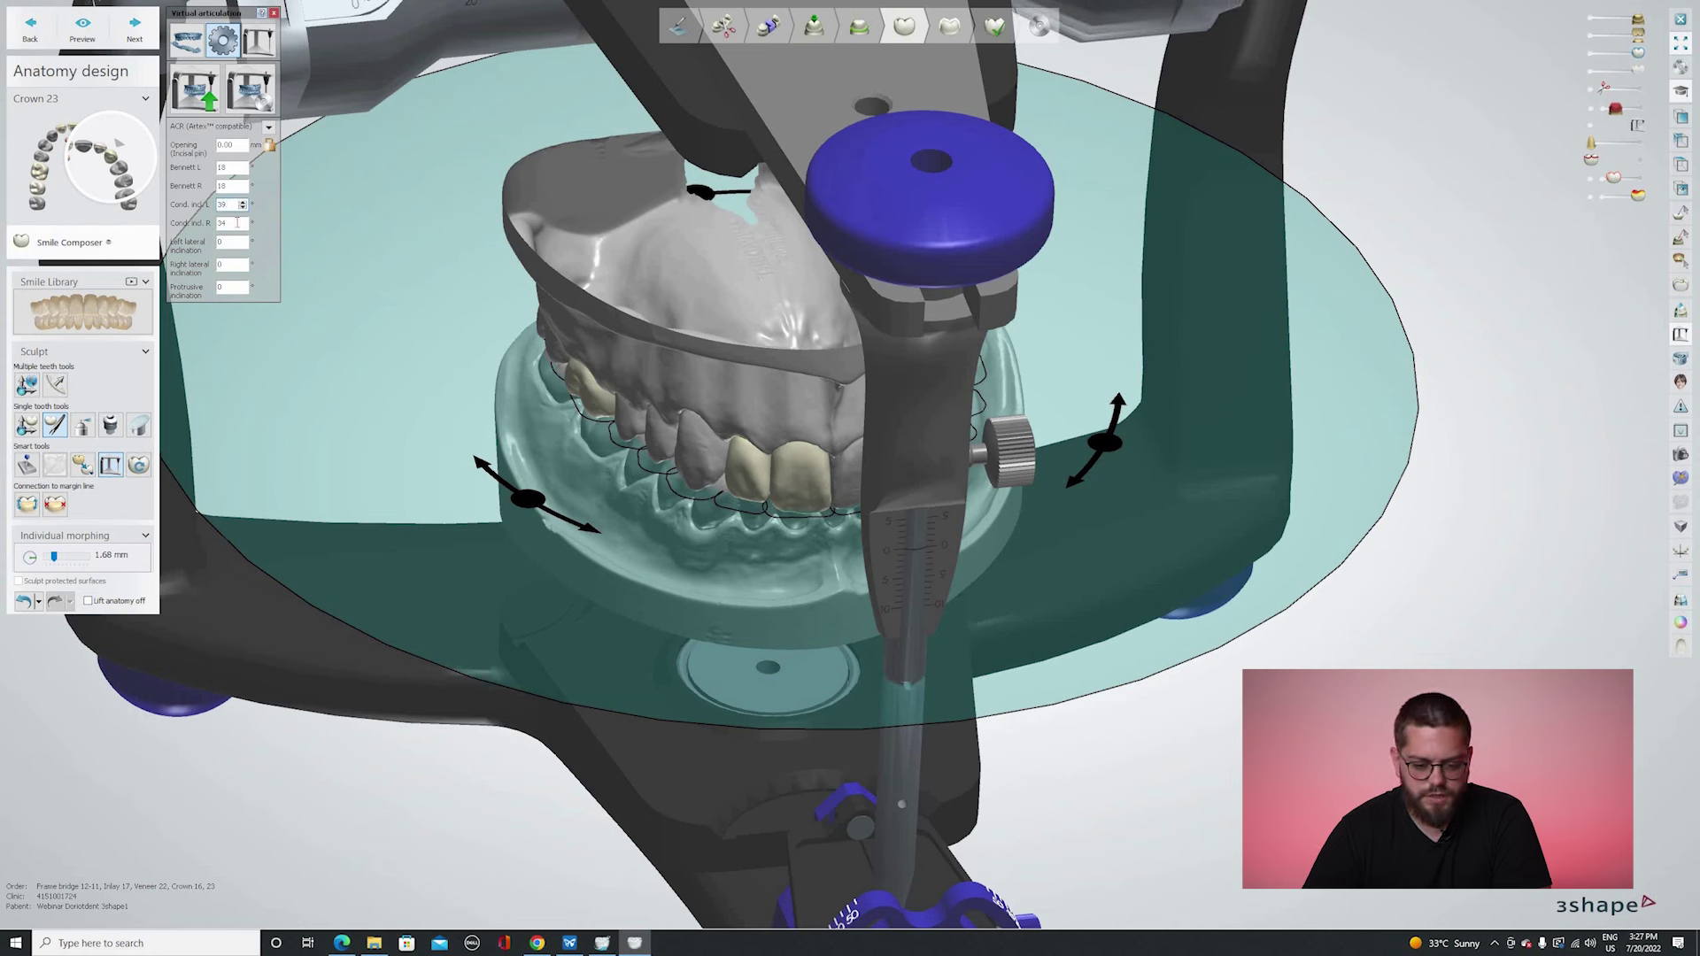
{"action": "scroll", "coordinate": [237, 222], "scroll_direction": "up", "scroll_amount": 4}
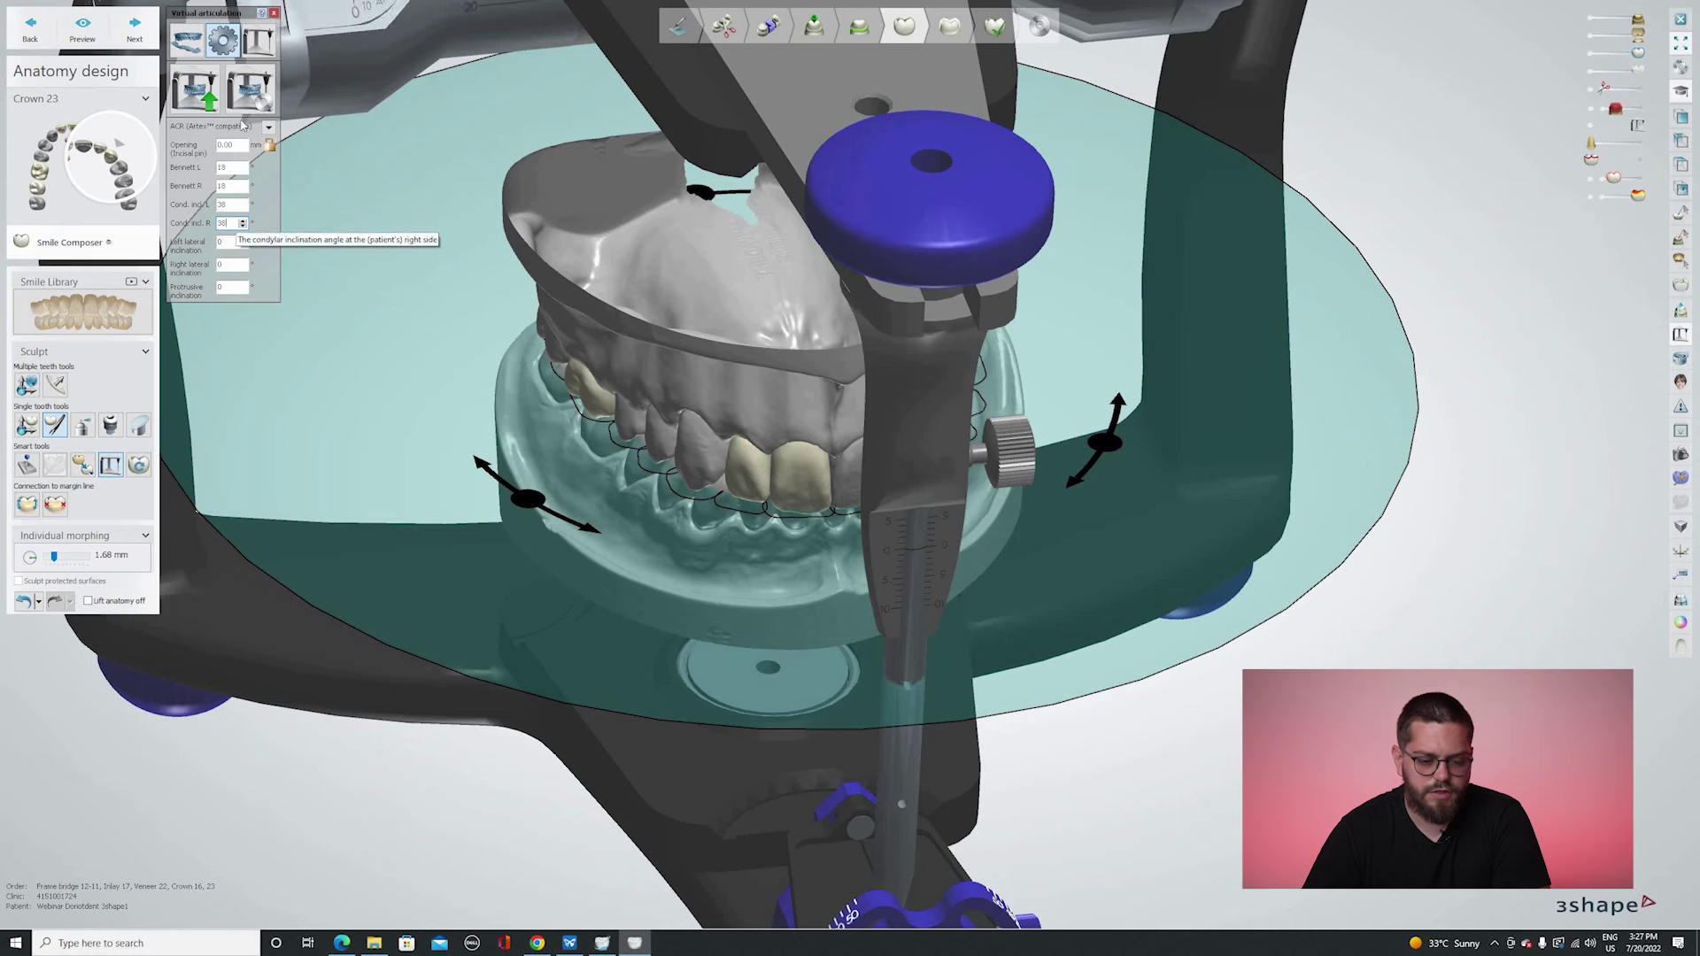
Switch the virtual articulator to movement simulation, hide the antagonist, and examine the recorded contacts on the upper arch's occlusal surfaces.
{"action": "left_click", "coordinate": [257, 40]}
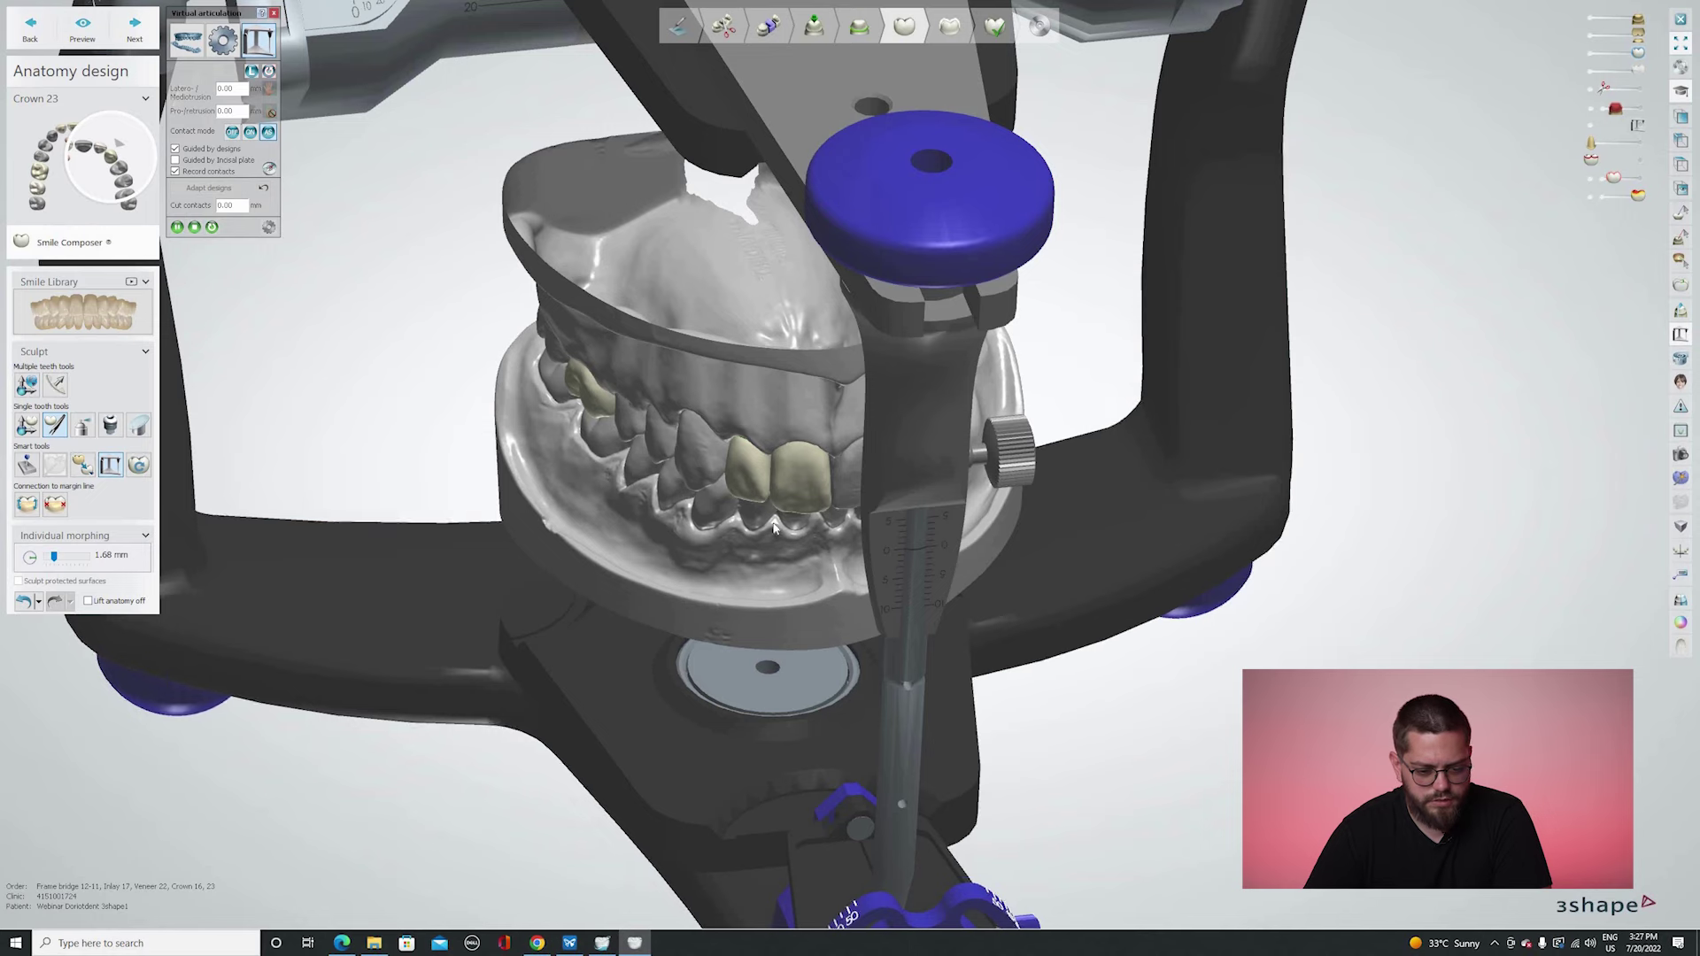
{"action": "scroll", "coordinate": [780, 499], "scroll_direction": "down", "scroll_amount": 3}
{"action": "right_click_drag", "start_coordinate": [781, 499], "coordinate": [777, 497]}
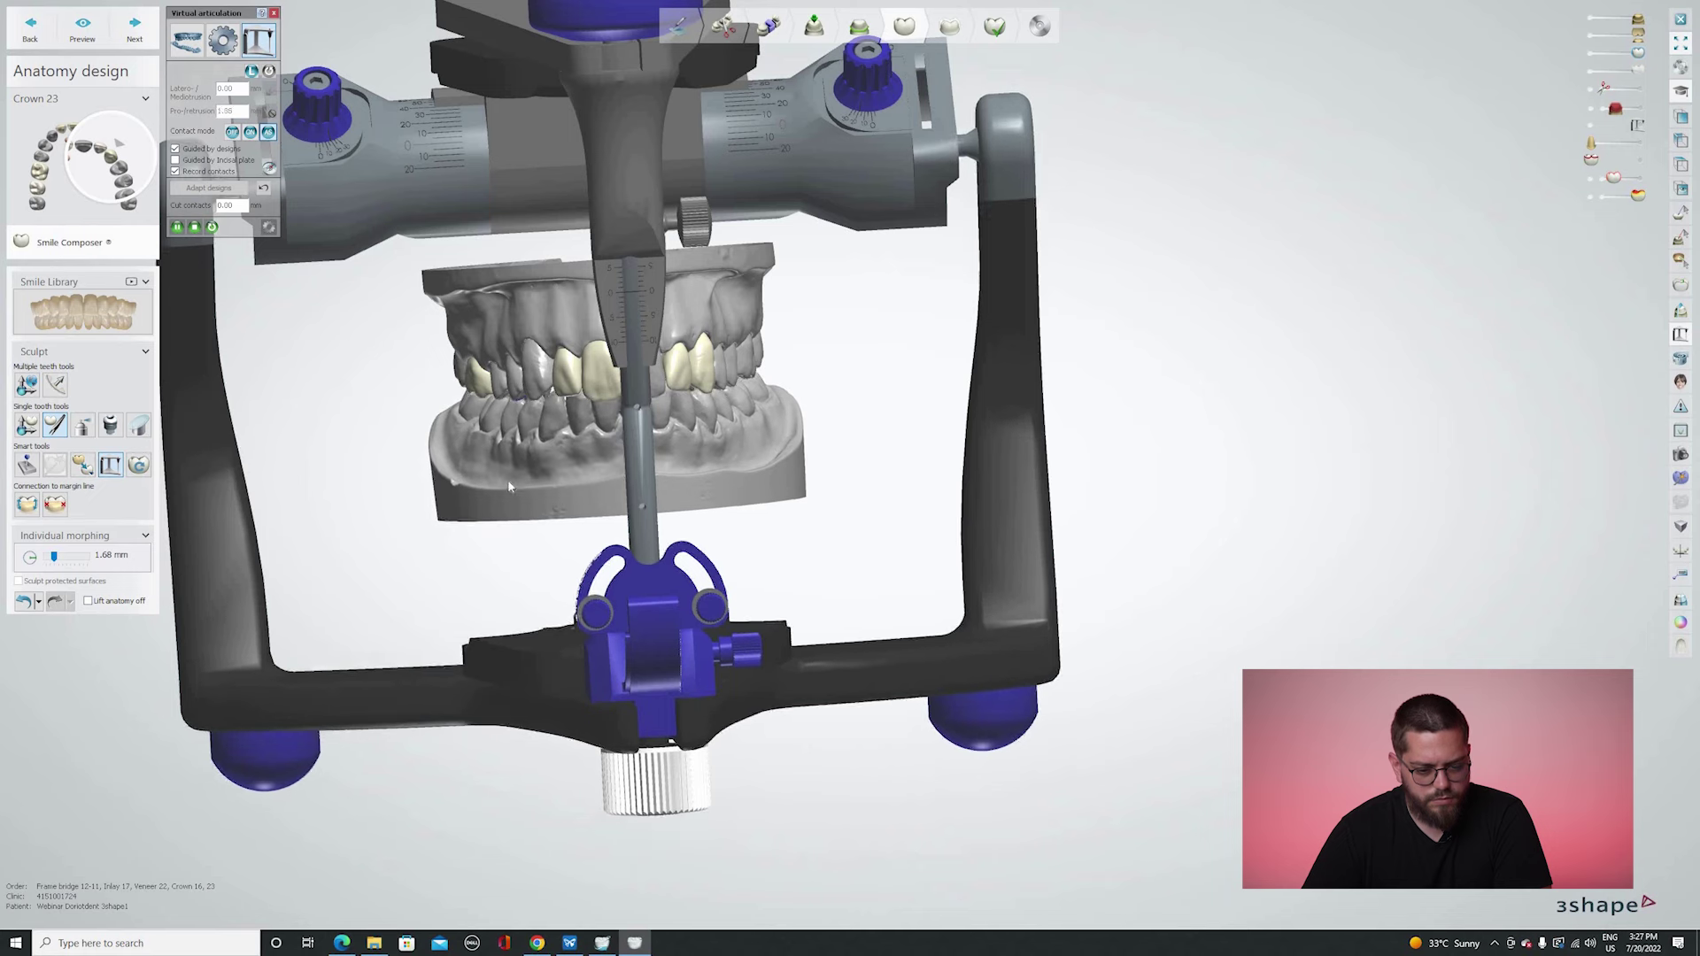
{"action": "key", "text": "v"}
{"action": "key", "text": "a"}
{"action": "right_click_drag", "start_coordinate": [507, 480], "coordinate": [635, 457]}
{"action": "scroll", "coordinate": [533, 539], "scroll_direction": "up", "scroll_amount": 4}
{"action": "scroll", "coordinate": [533, 542], "scroll_direction": "up", "scroll_amount": 5}
{"action": "middle_click_drag", "start_coordinate": [571, 581], "coordinate": [596, 633]}
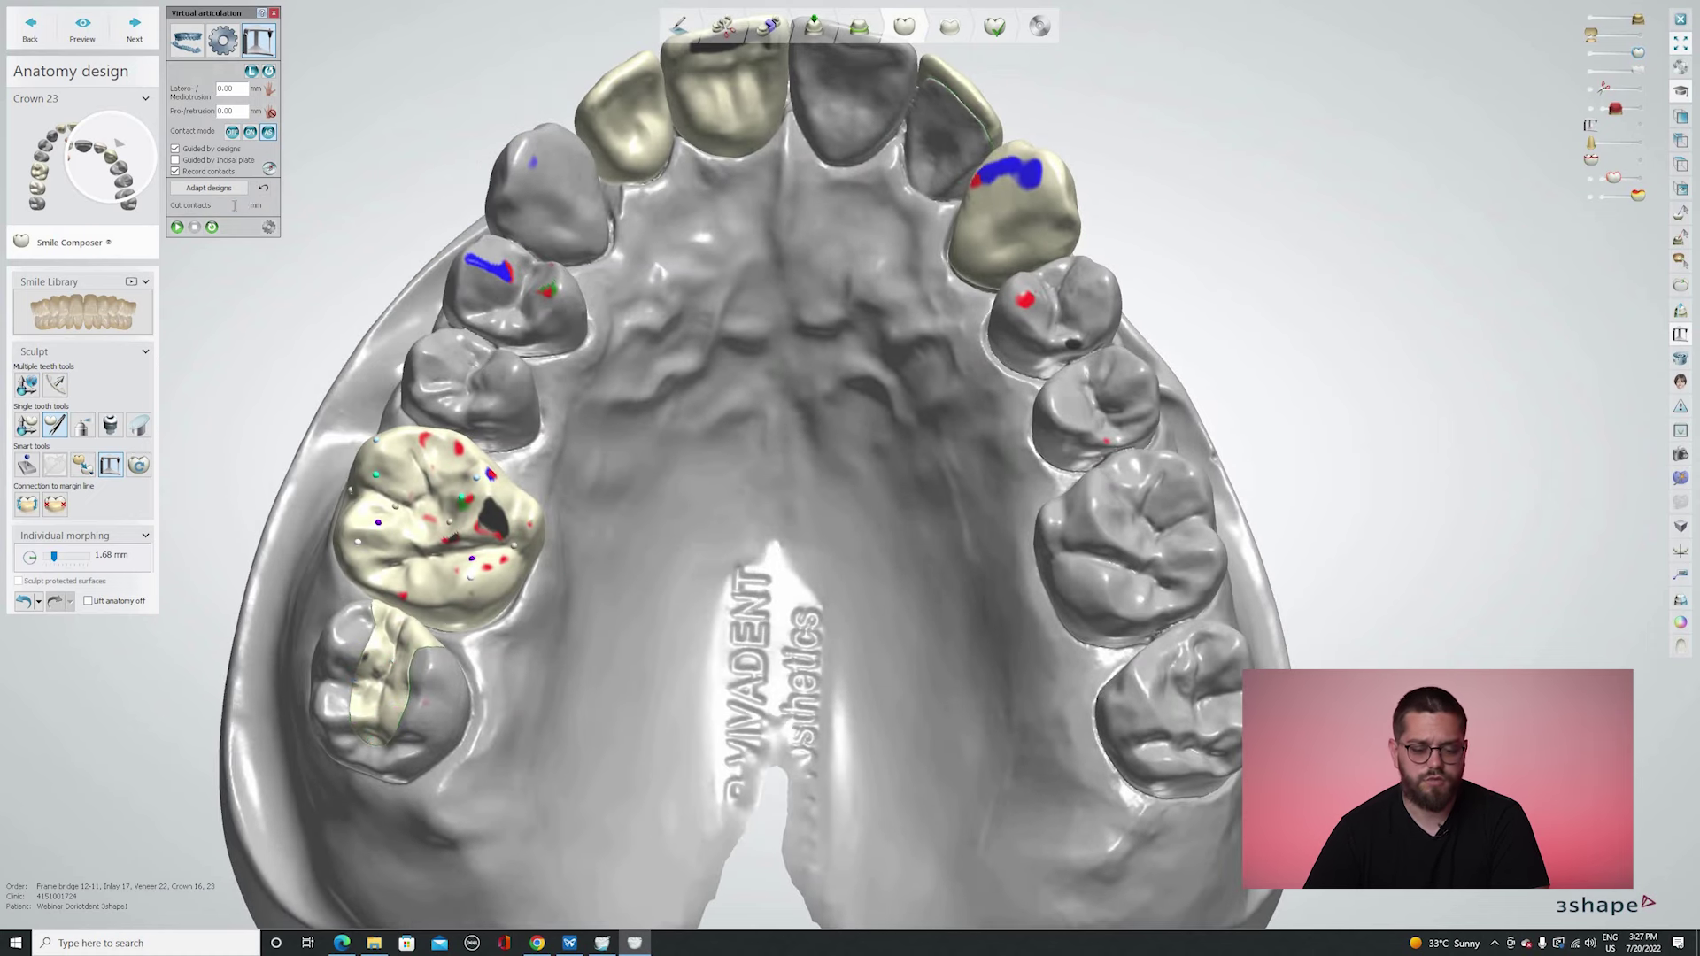
Adapt the designs to the articulation with contacts cut by 0.07 mm, and run the articulator movement again.
{"action": "left_click", "coordinate": [209, 189]}
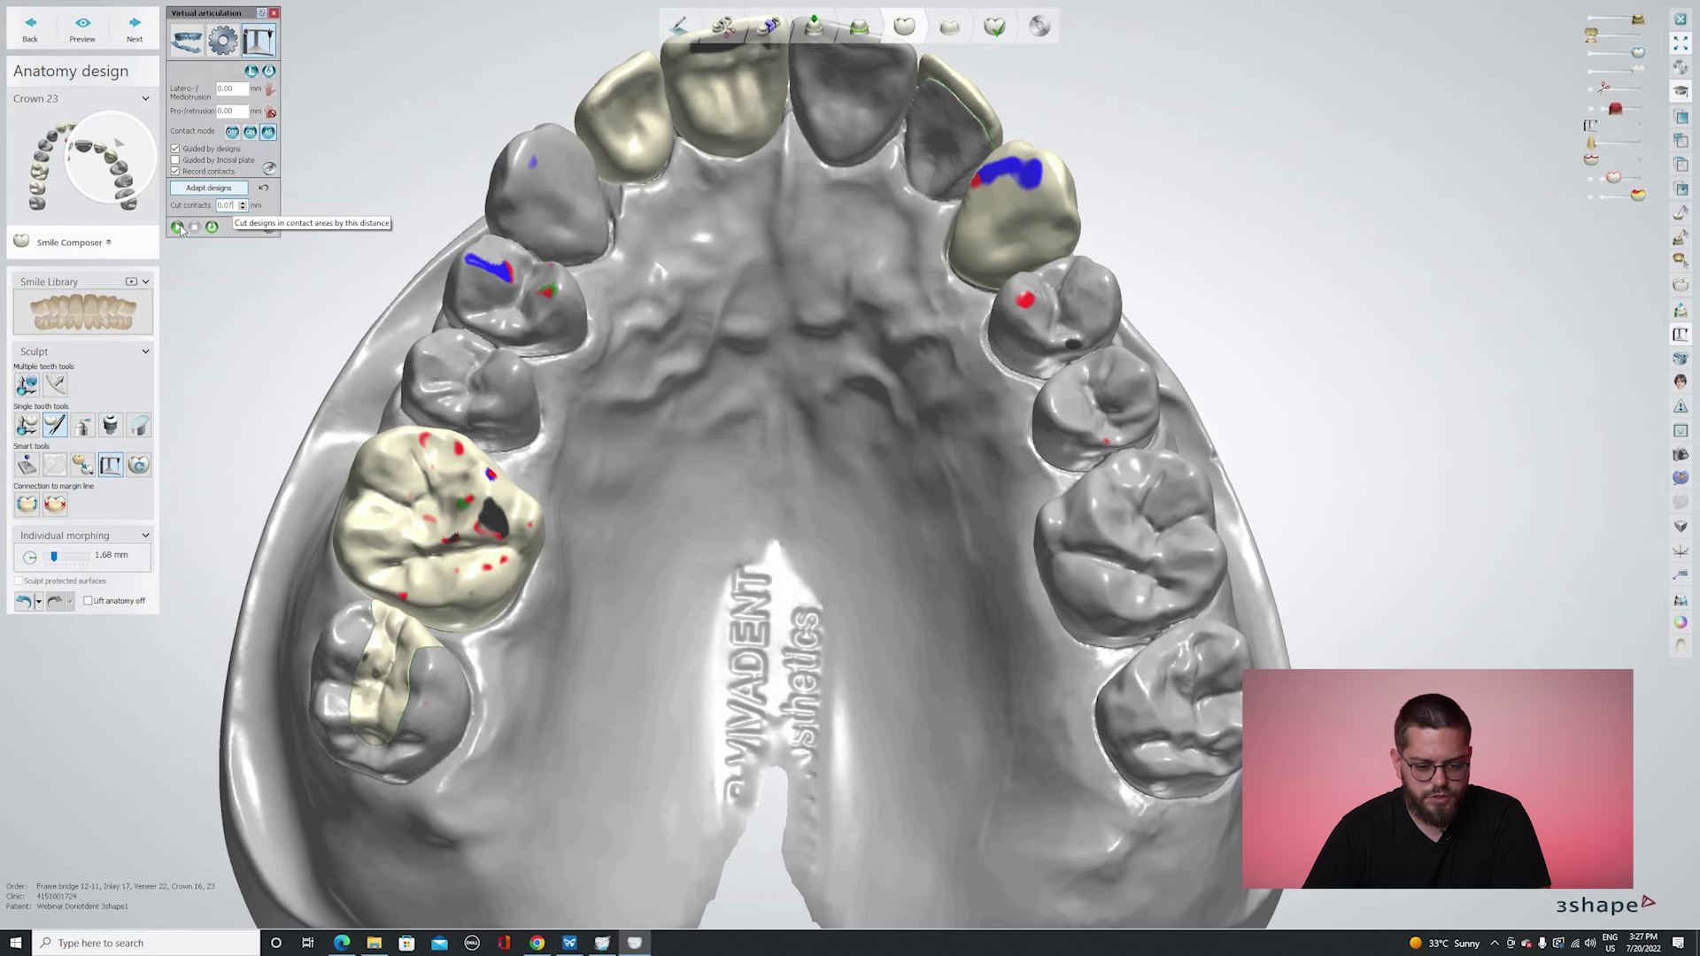
{"action": "left_click", "coordinate": [179, 227]}
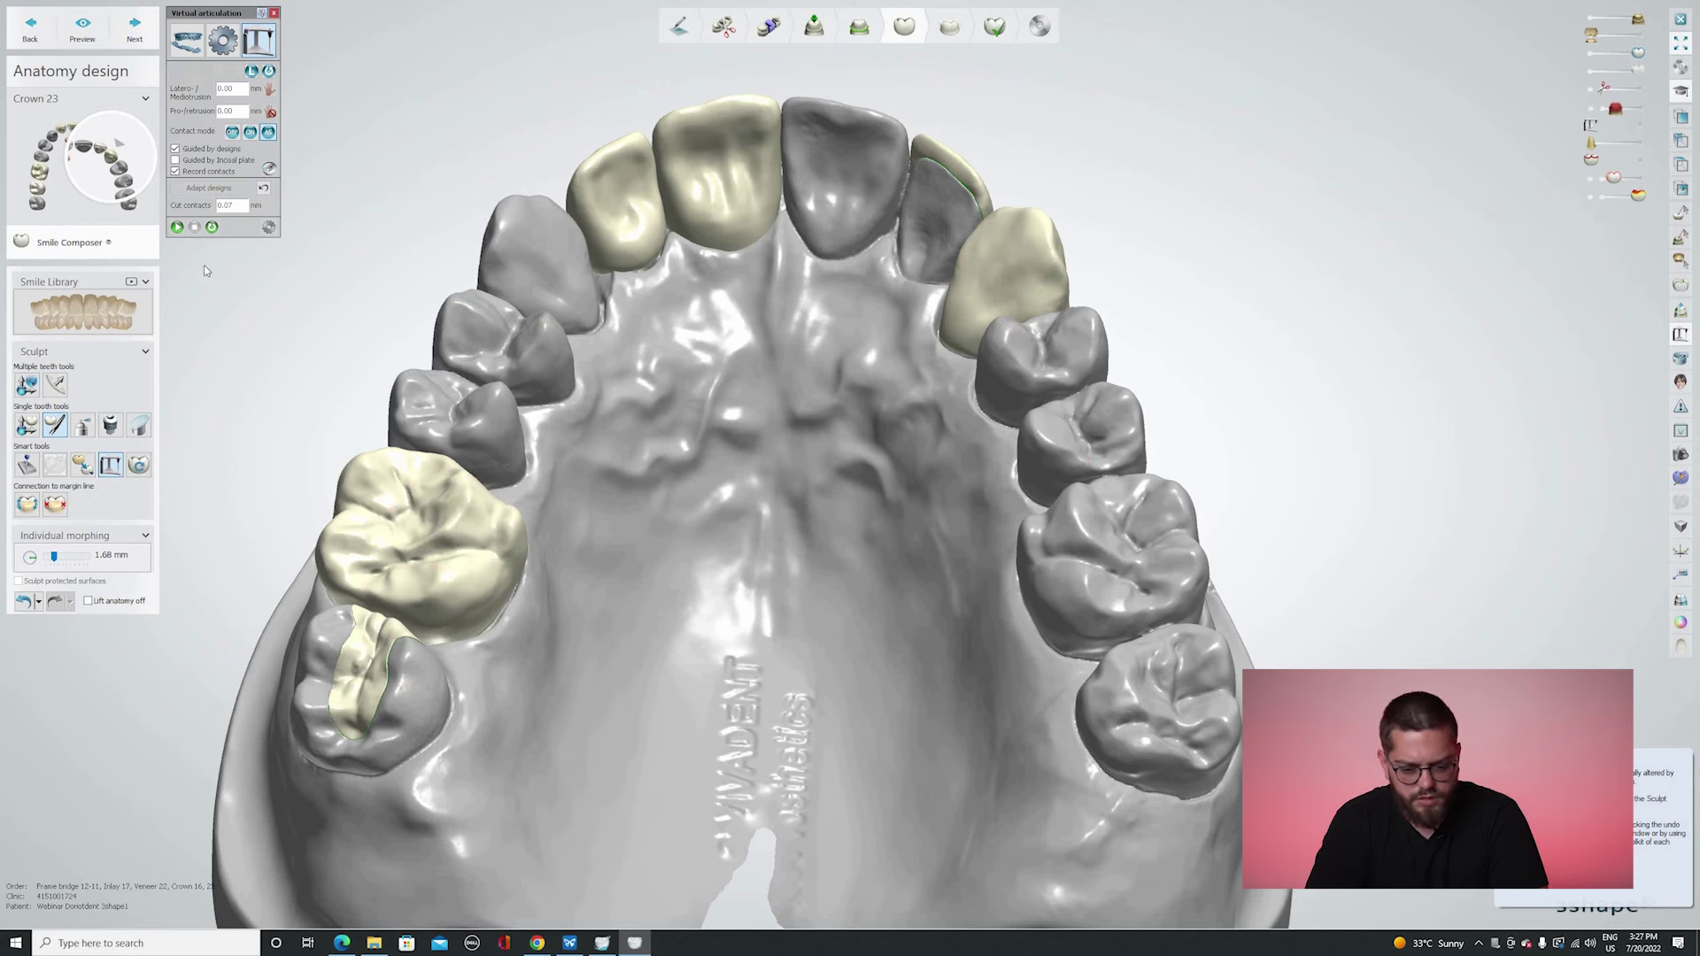
{"action": "scroll", "coordinate": [584, 483], "scroll_direction": "down", "scroll_amount": 3}
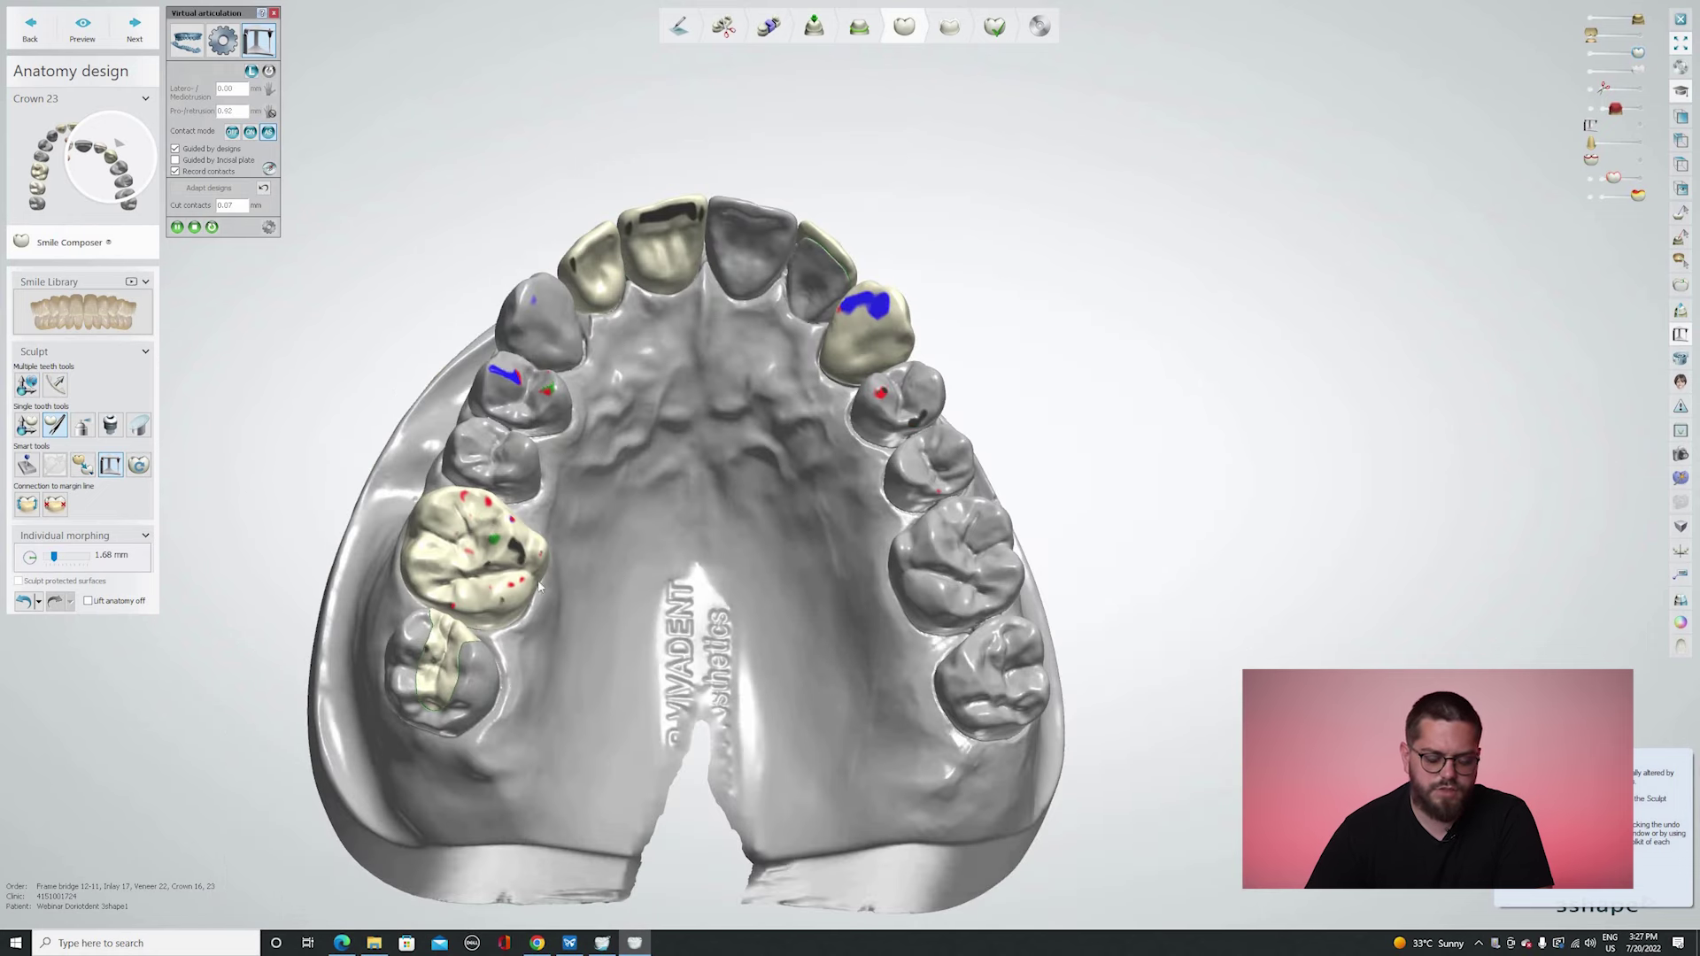
{"action": "scroll", "coordinate": [539, 586], "scroll_direction": "up", "scroll_amount": 3}
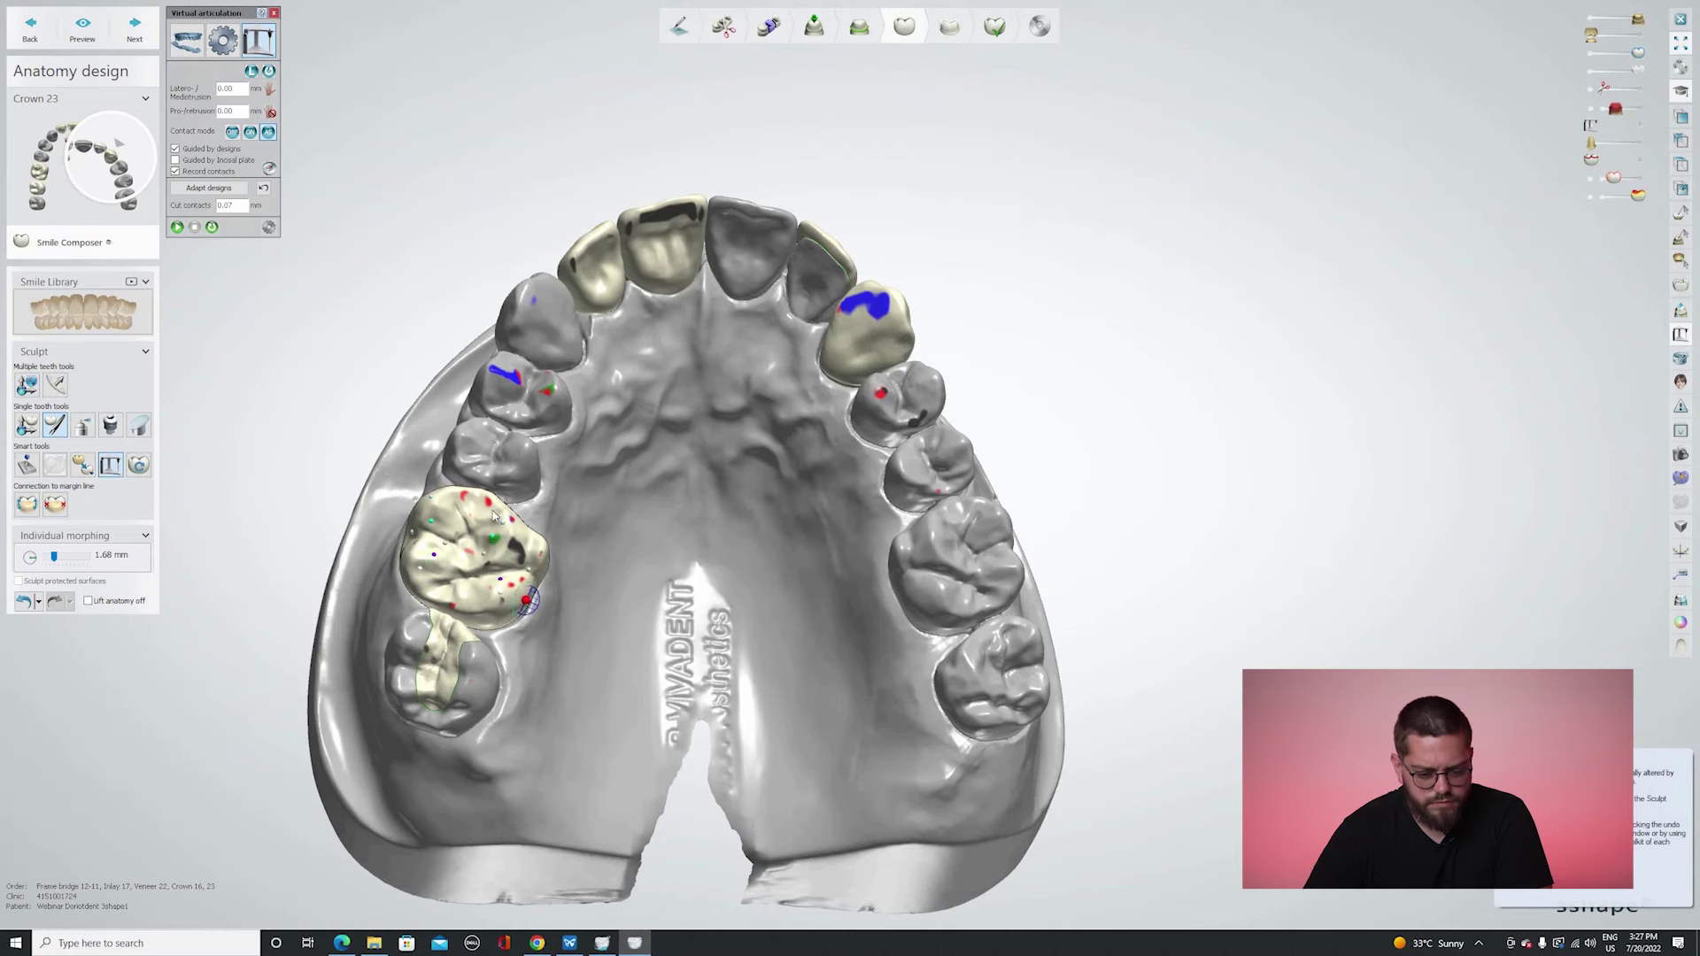
{"action": "scroll", "coordinate": [509, 536], "scroll_direction": "up", "scroll_amount": 3}
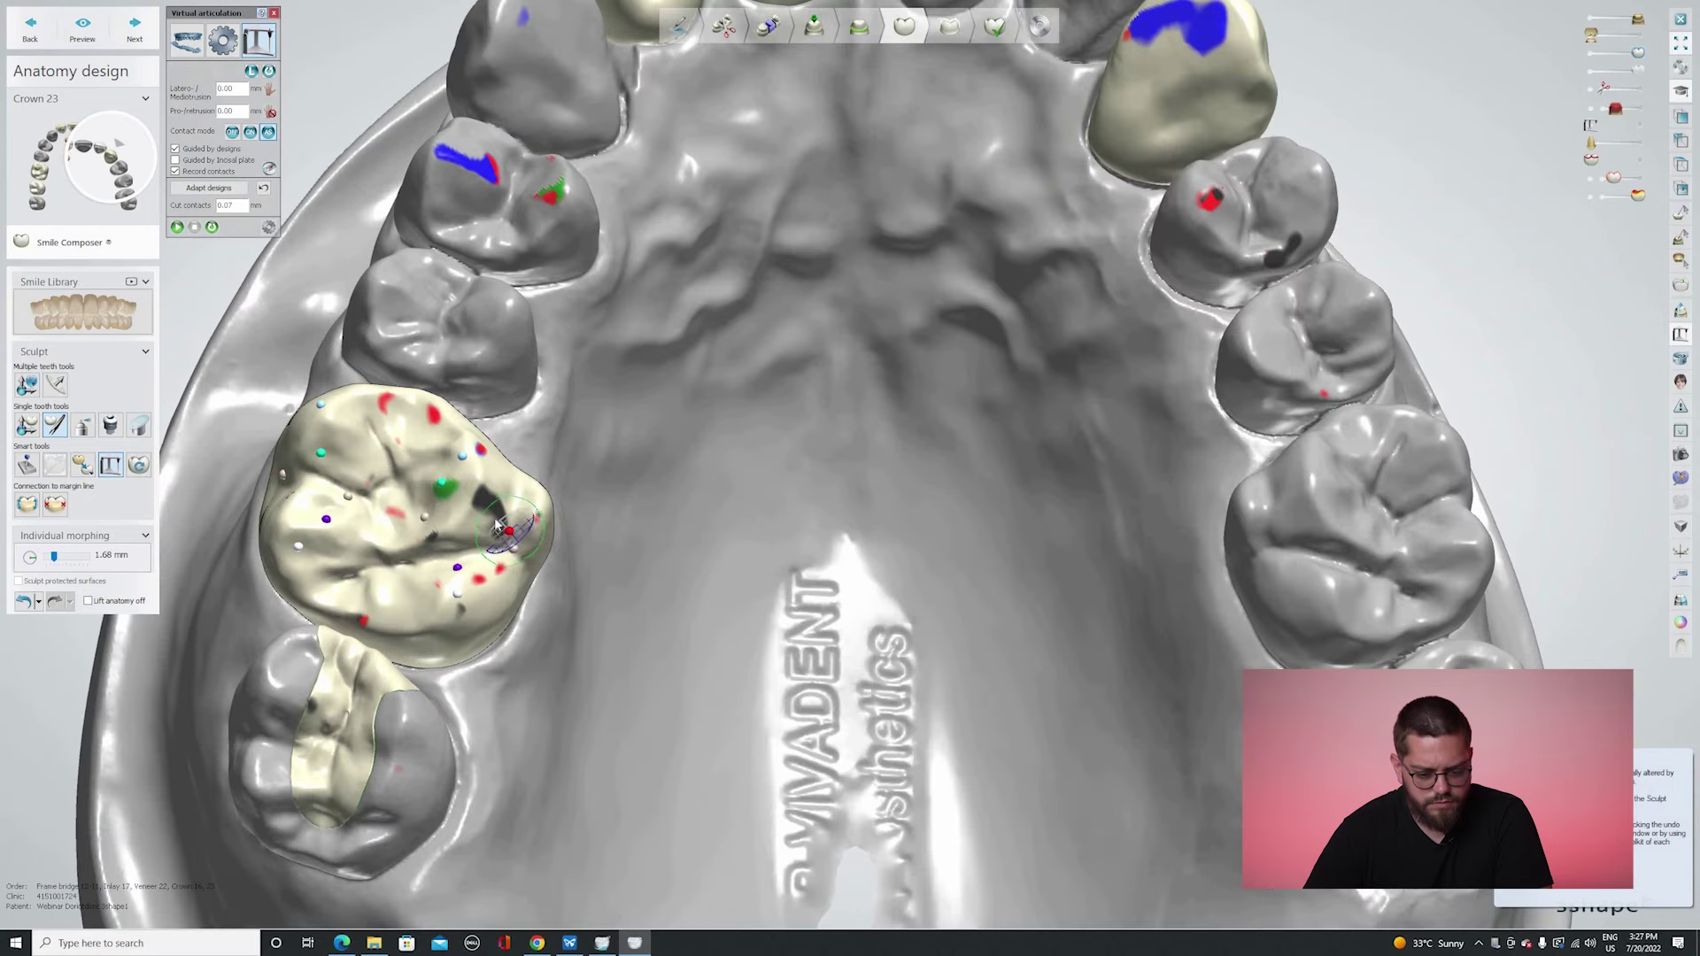
Replay the articulation with crown 16 selected, show the antagonist, and examine the contacts from the side and front.
{"action": "left_click_drag", "start_coordinate": [494, 521], "coordinate": [496, 531]}
{"action": "left_click", "coordinate": [193, 230]}
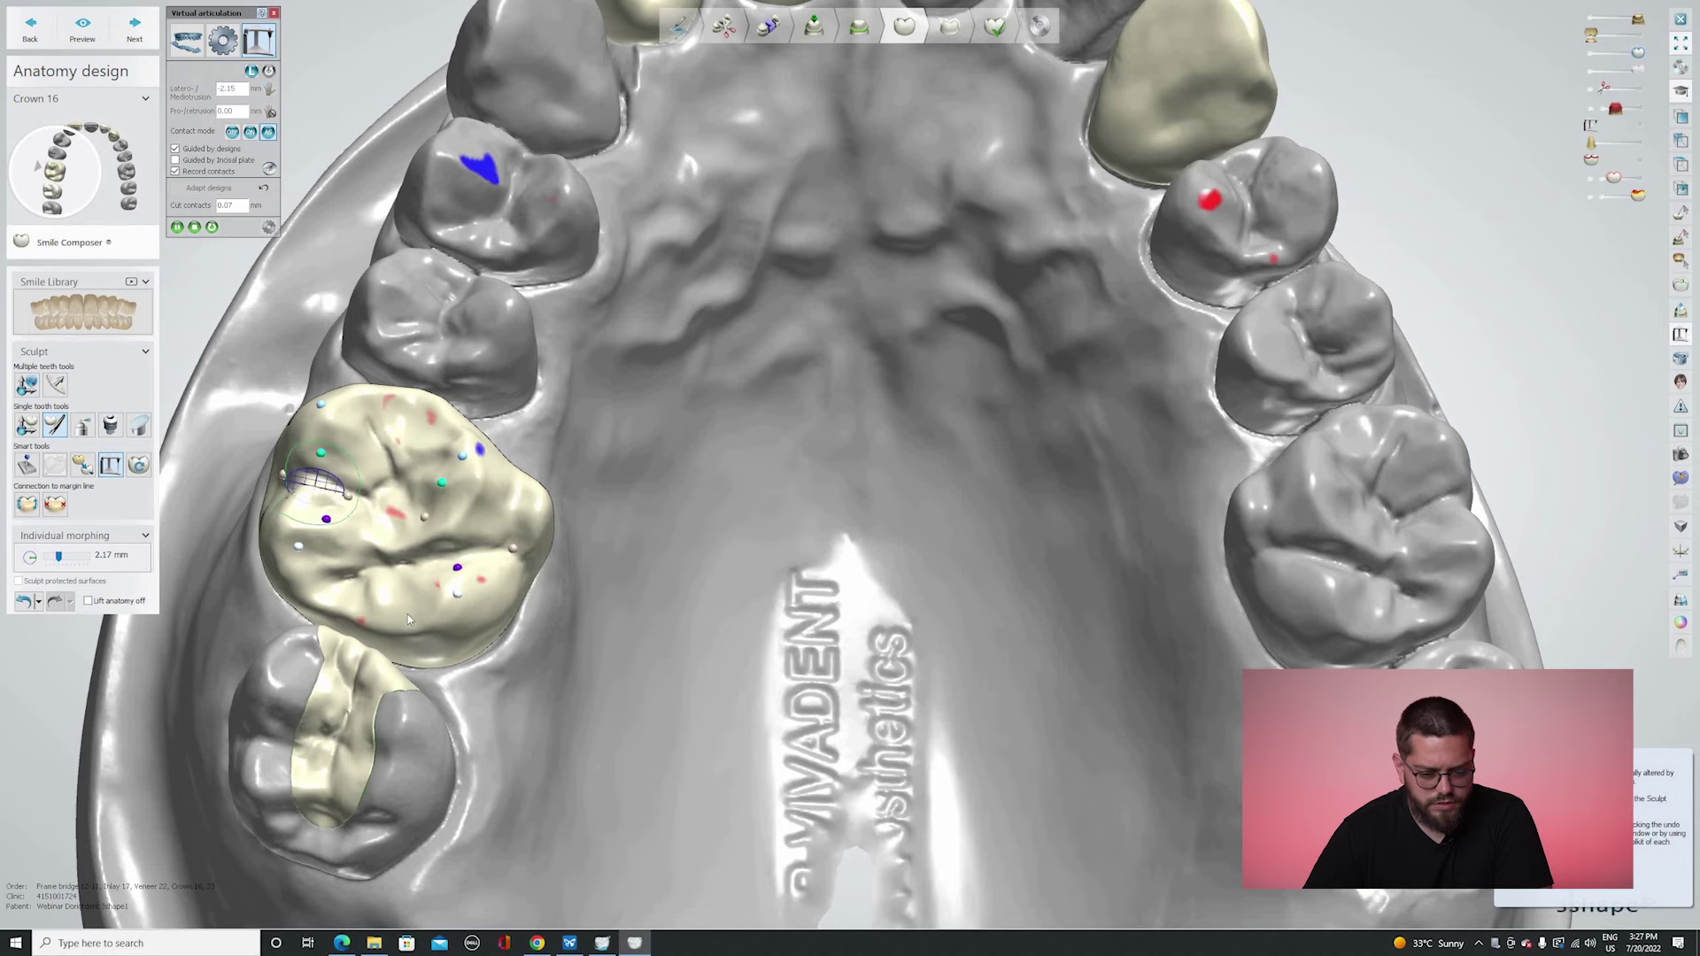
{"action": "key", "text": "a"}
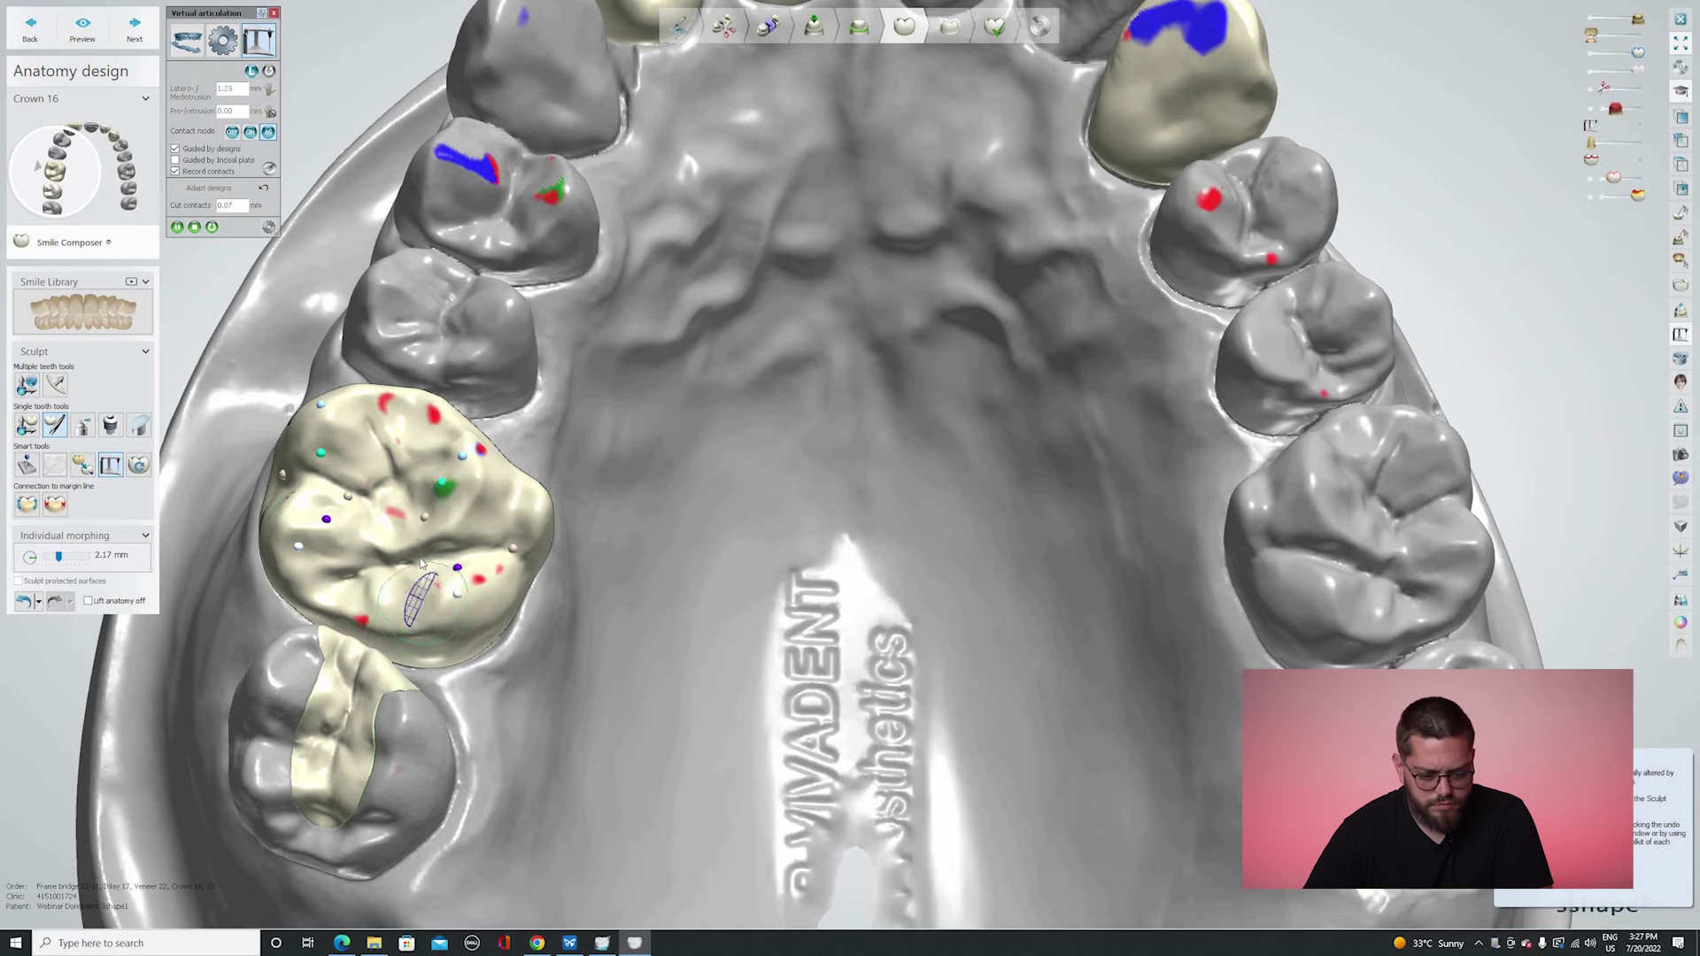
{"action": "right_click_drag", "start_coordinate": [421, 588], "coordinate": [701, 677]}
{"action": "scroll", "coordinate": [625, 561], "scroll_direction": "down", "scroll_amount": 3}
{"action": "key", "text": "a"}
{"action": "right_click_drag", "start_coordinate": [618, 625], "coordinate": [791, 493]}
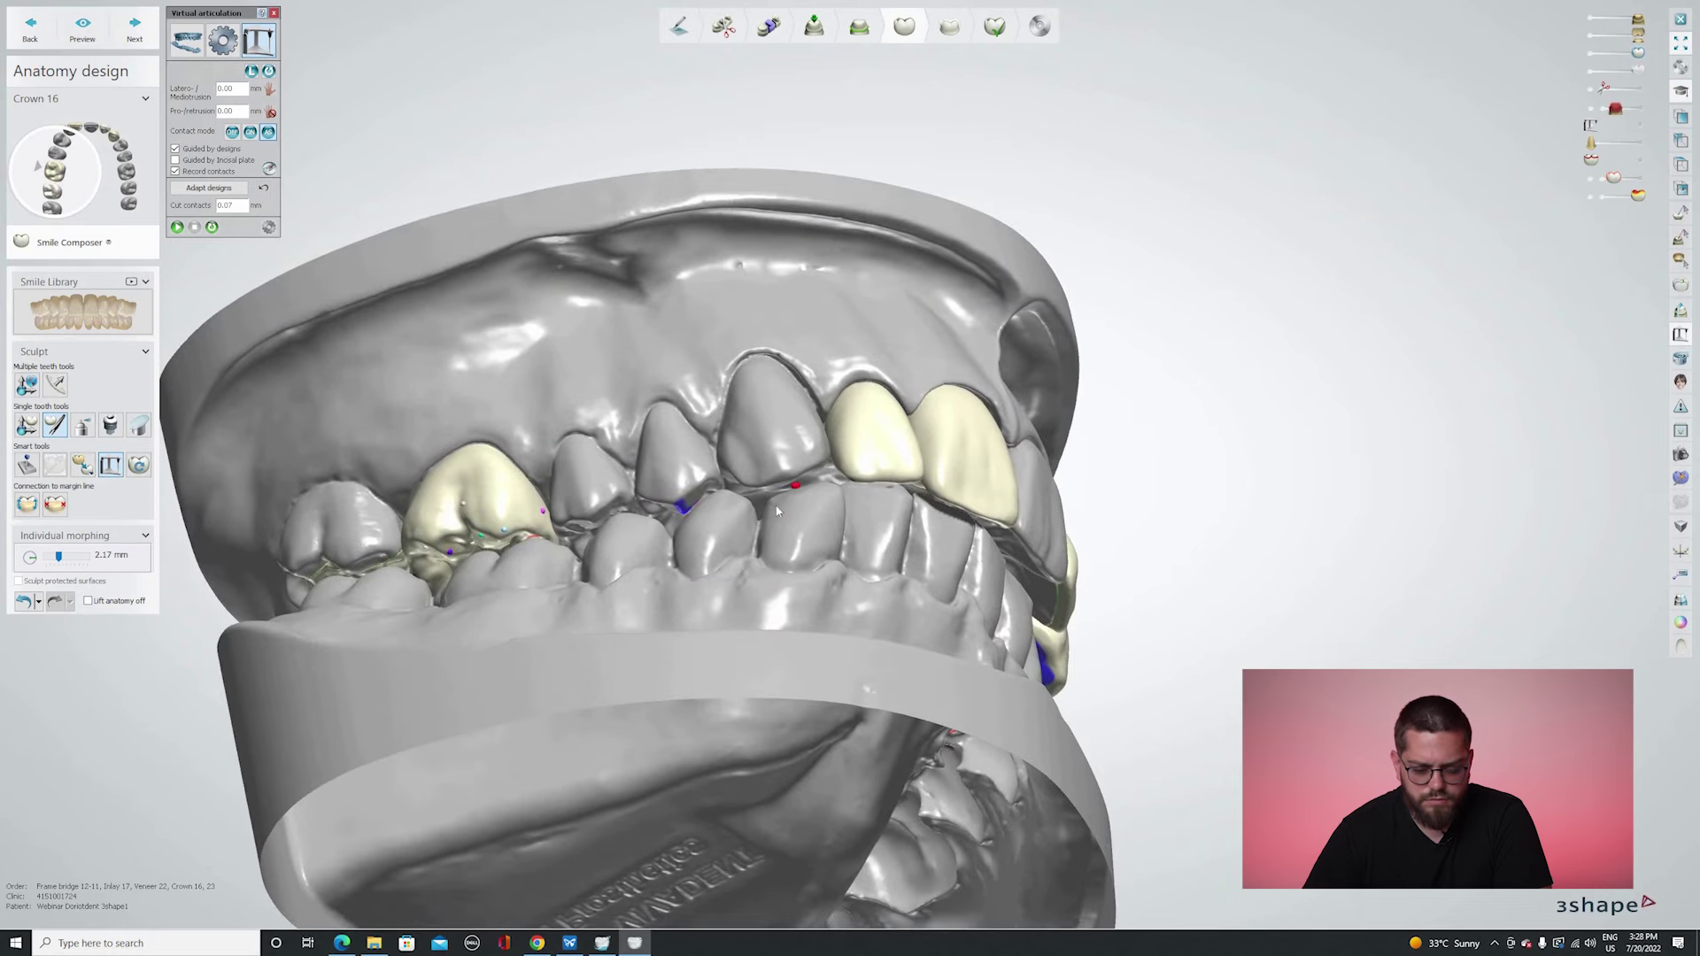
{"action": "scroll", "coordinate": [786, 628], "scroll_direction": "down", "scroll_amount": 5}
{"action": "right_click_drag", "start_coordinate": [788, 623], "coordinate": [781, 673]}
{"action": "scroll", "coordinate": [779, 673], "scroll_direction": "up", "scroll_amount": 3}
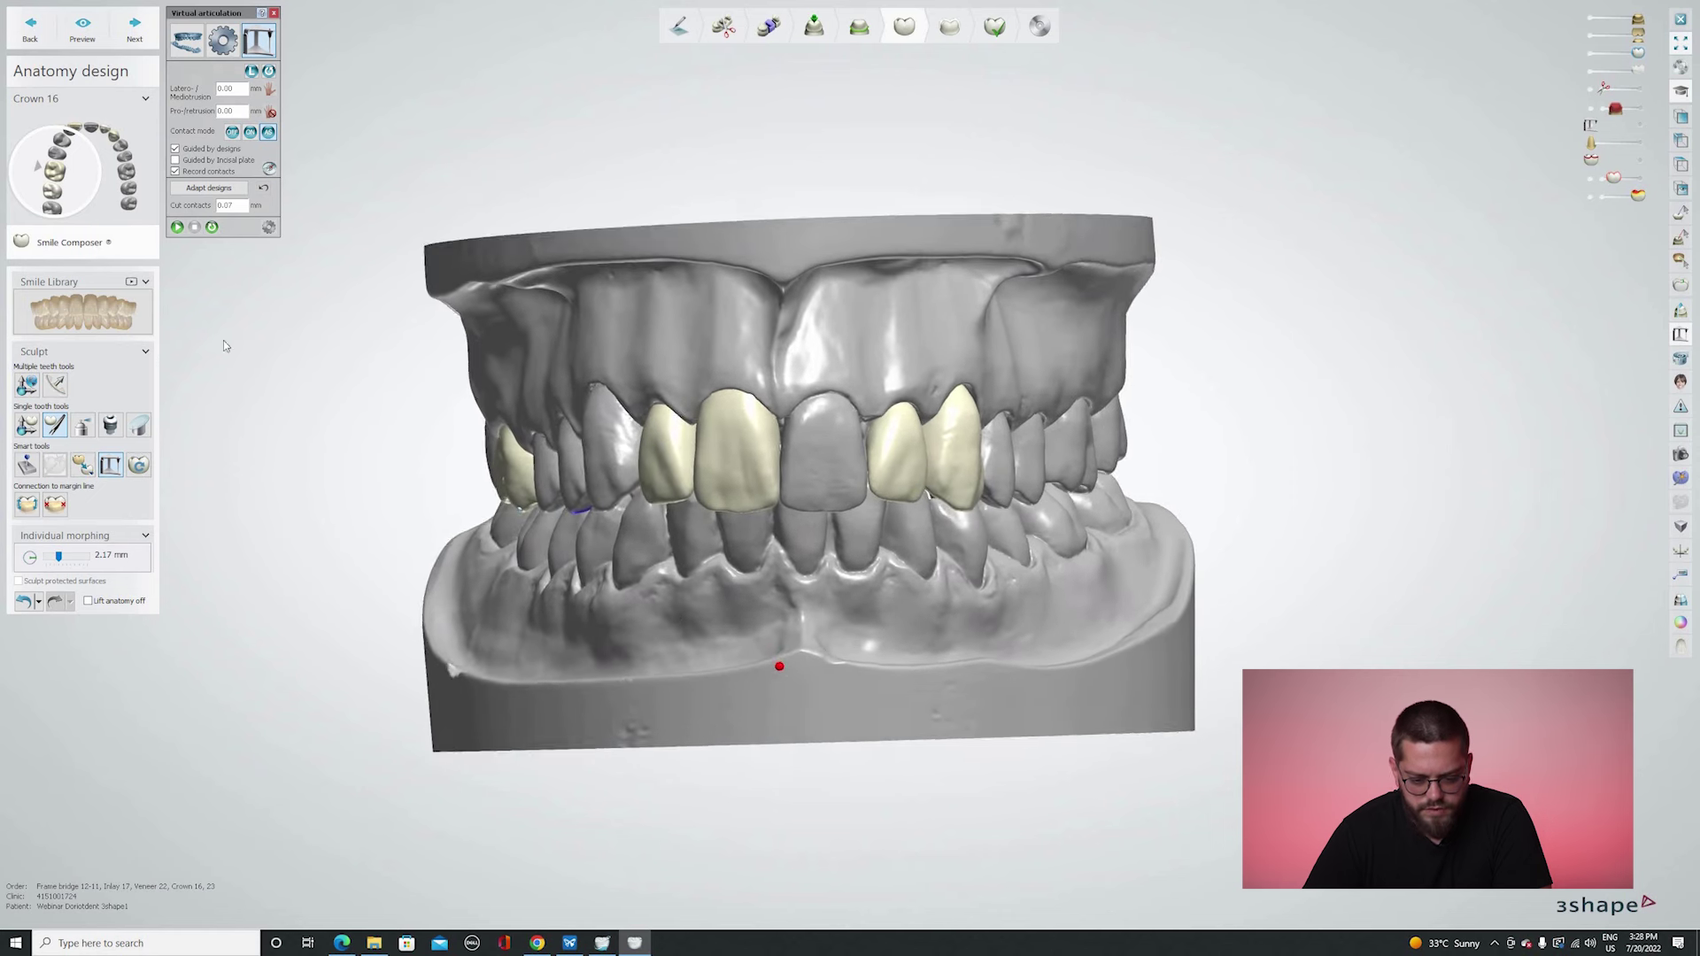
Close the virtual articulator and morph crown 11's incisal edge with the radius reduced to 0.70 mm.
{"action": "scroll", "coordinate": [281, 17], "scroll_direction": "down", "scroll_amount": 3}
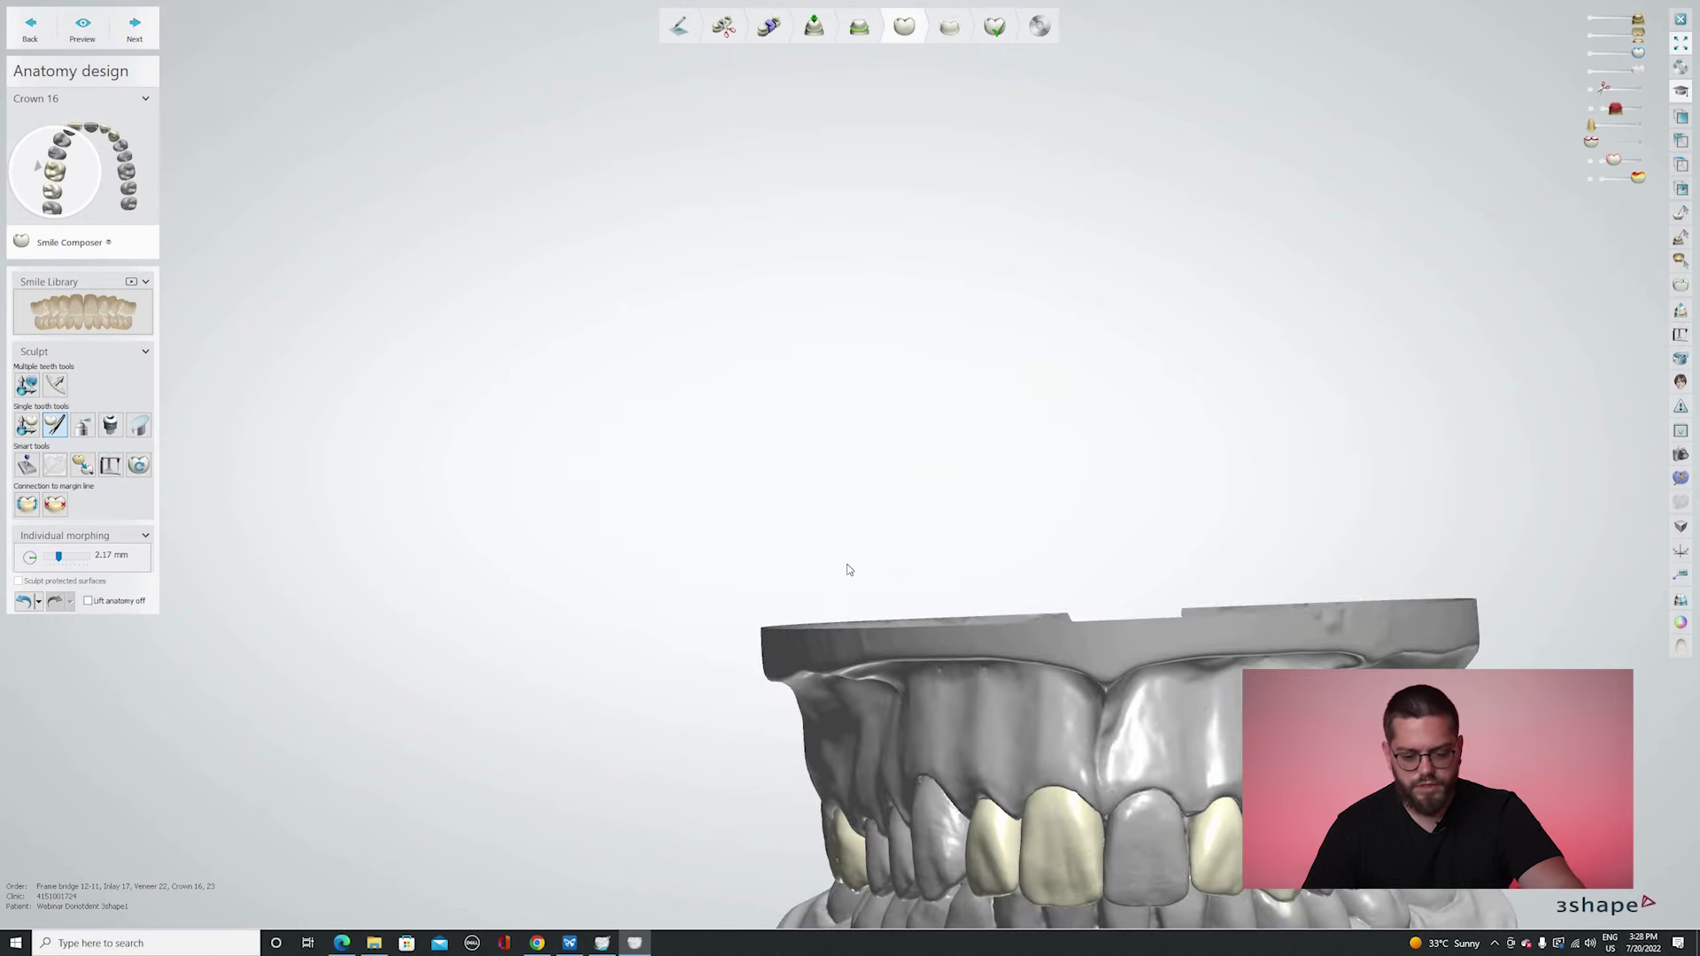
{"action": "scroll", "coordinate": [853, 563], "scroll_direction": "up", "scroll_amount": 6}
{"action": "right_click_drag", "start_coordinate": [191, 462], "coordinate": [291, 471]}
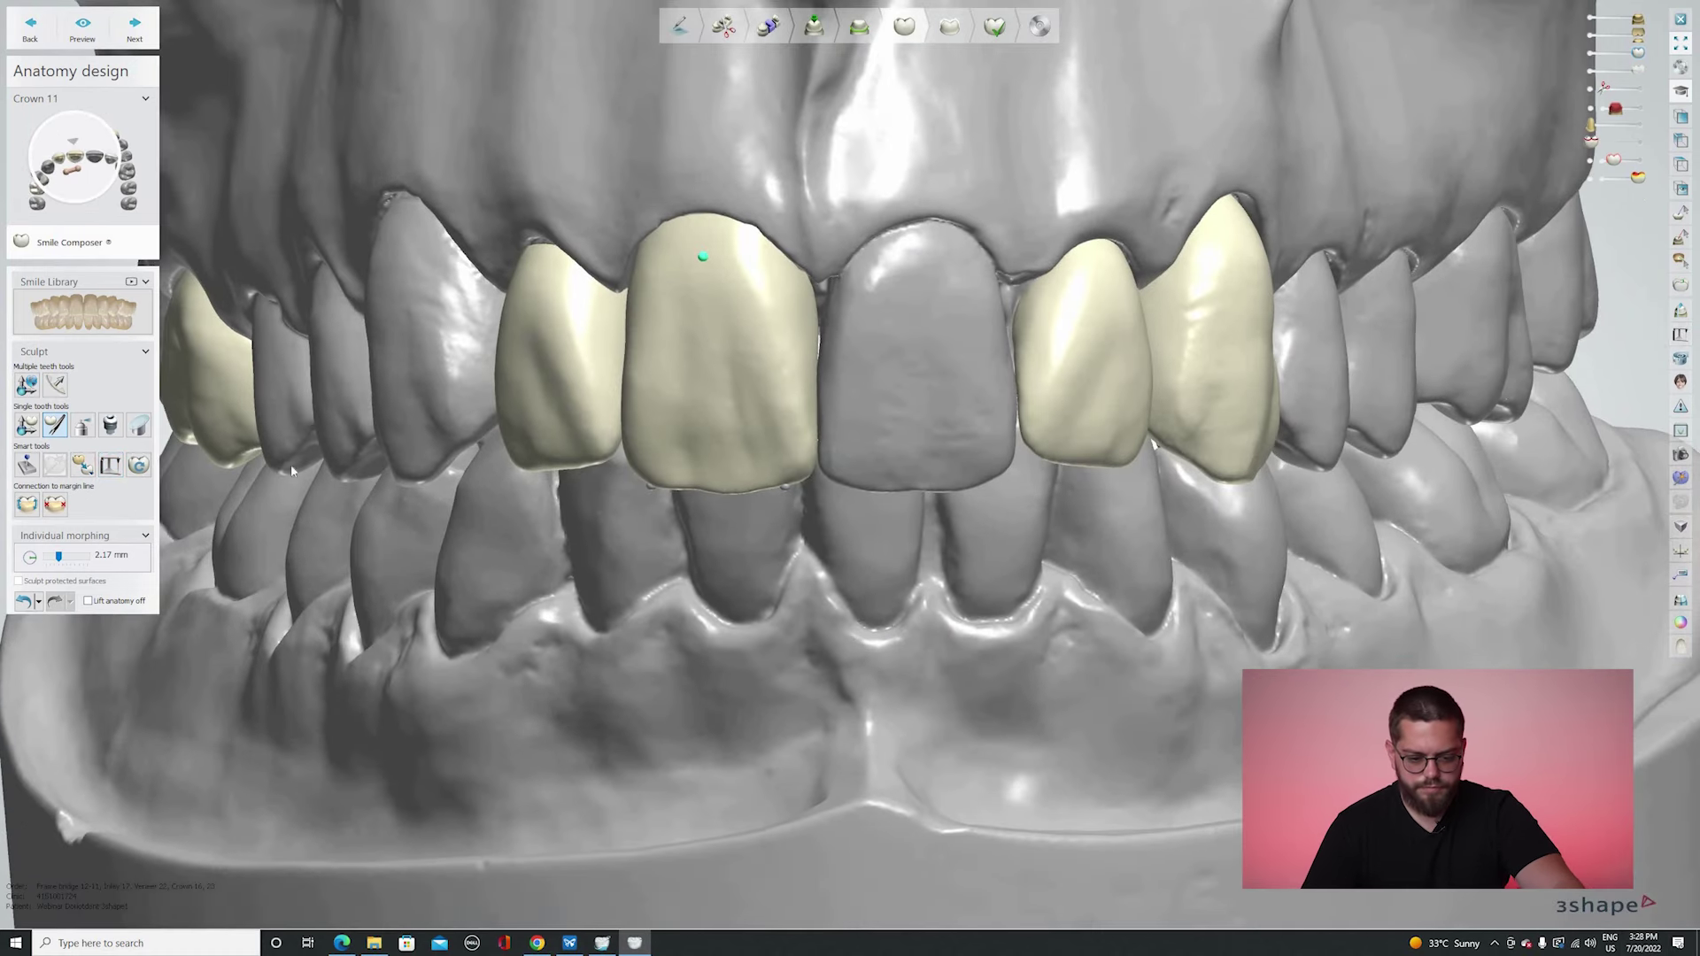
{"action": "scroll", "coordinate": [688, 493], "scroll_direction": "down", "scroll_amount": 5, "text": "shift"}
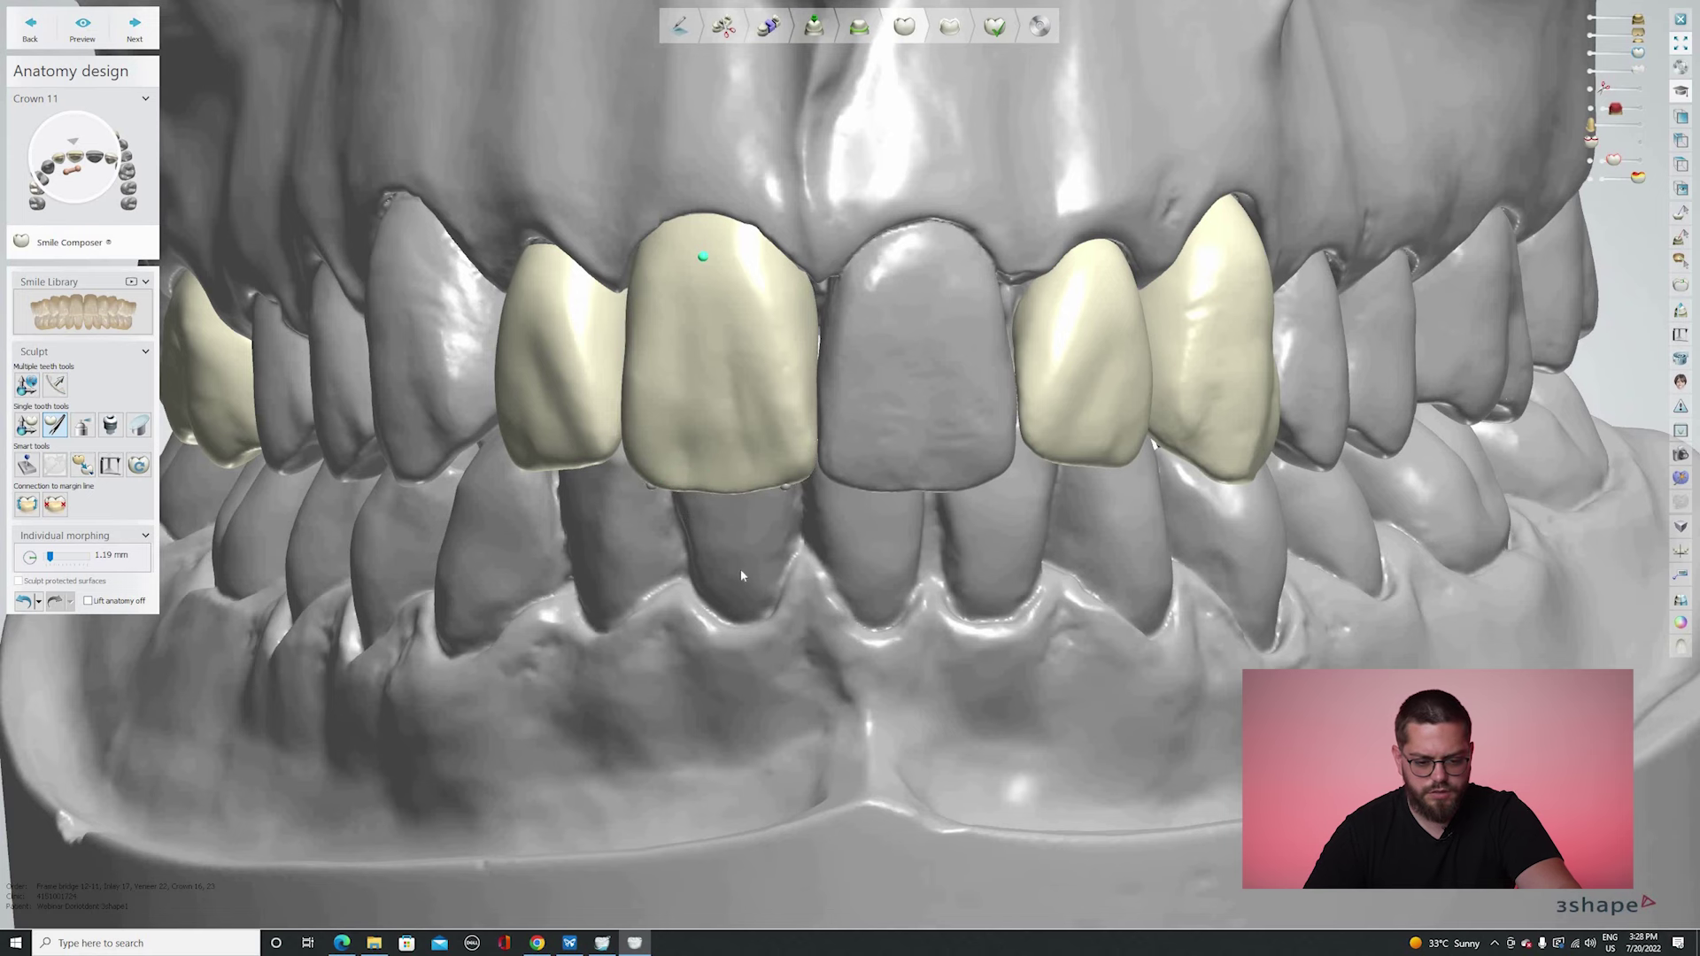
{"action": "middle_click_drag", "start_coordinate": [748, 501], "coordinate": [745, 546]}
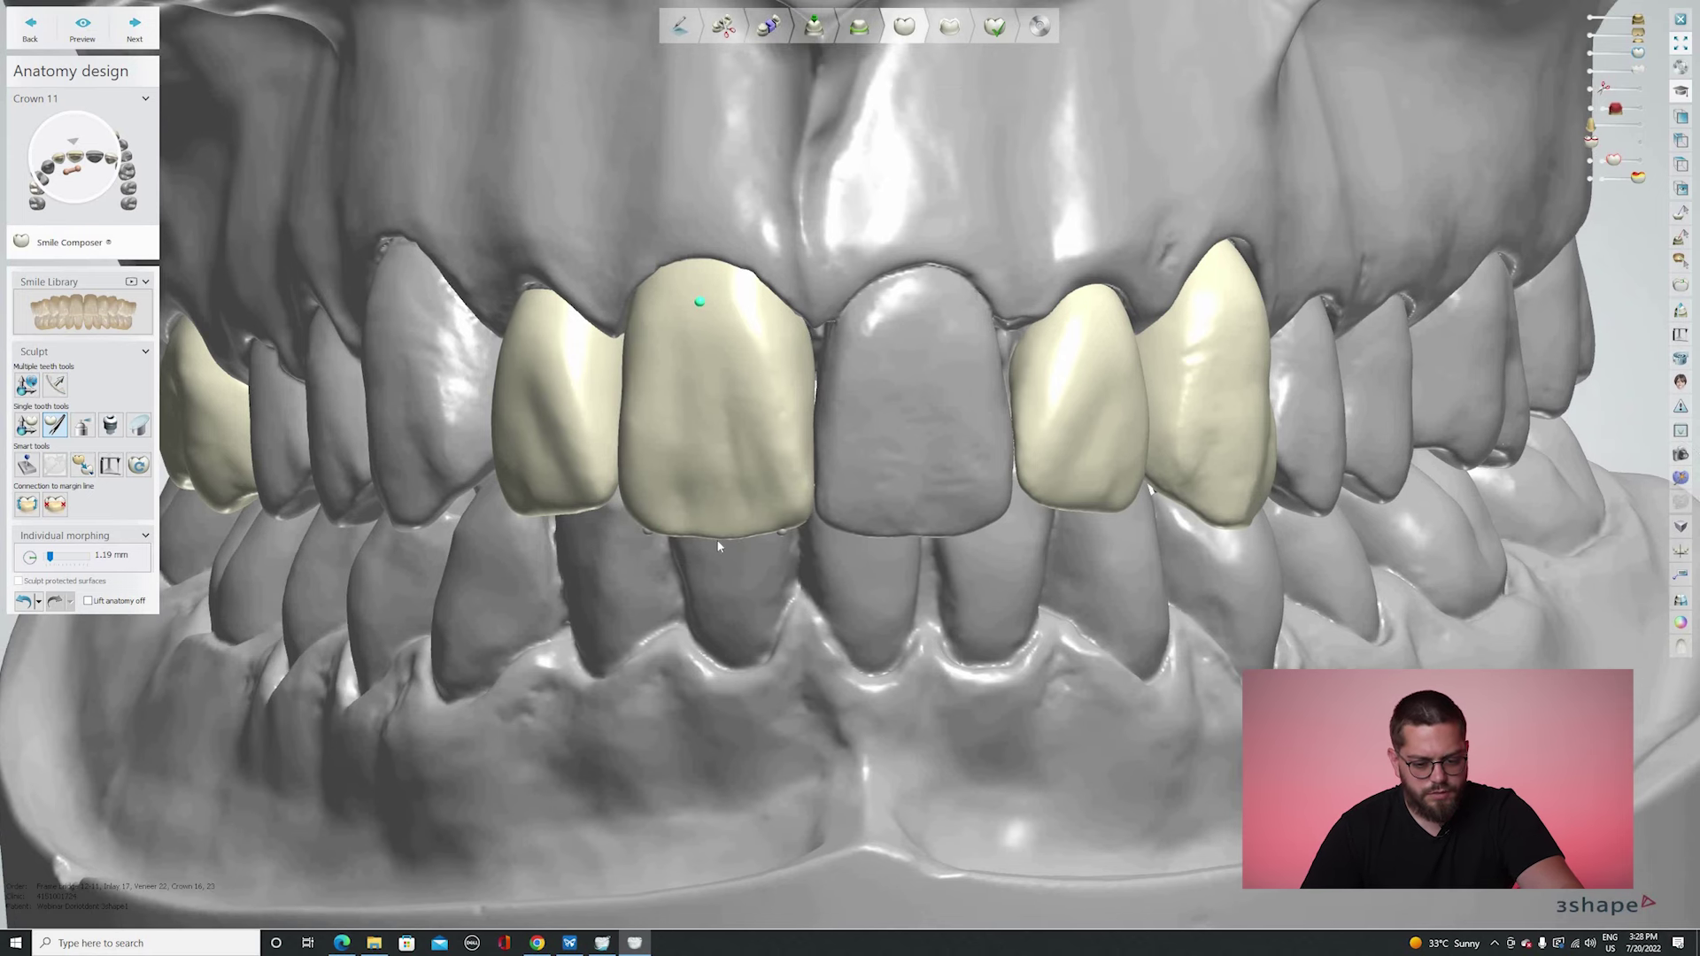
{"action": "scroll", "coordinate": [715, 538], "scroll_direction": "down", "scroll_amount": 3, "text": "shift"}
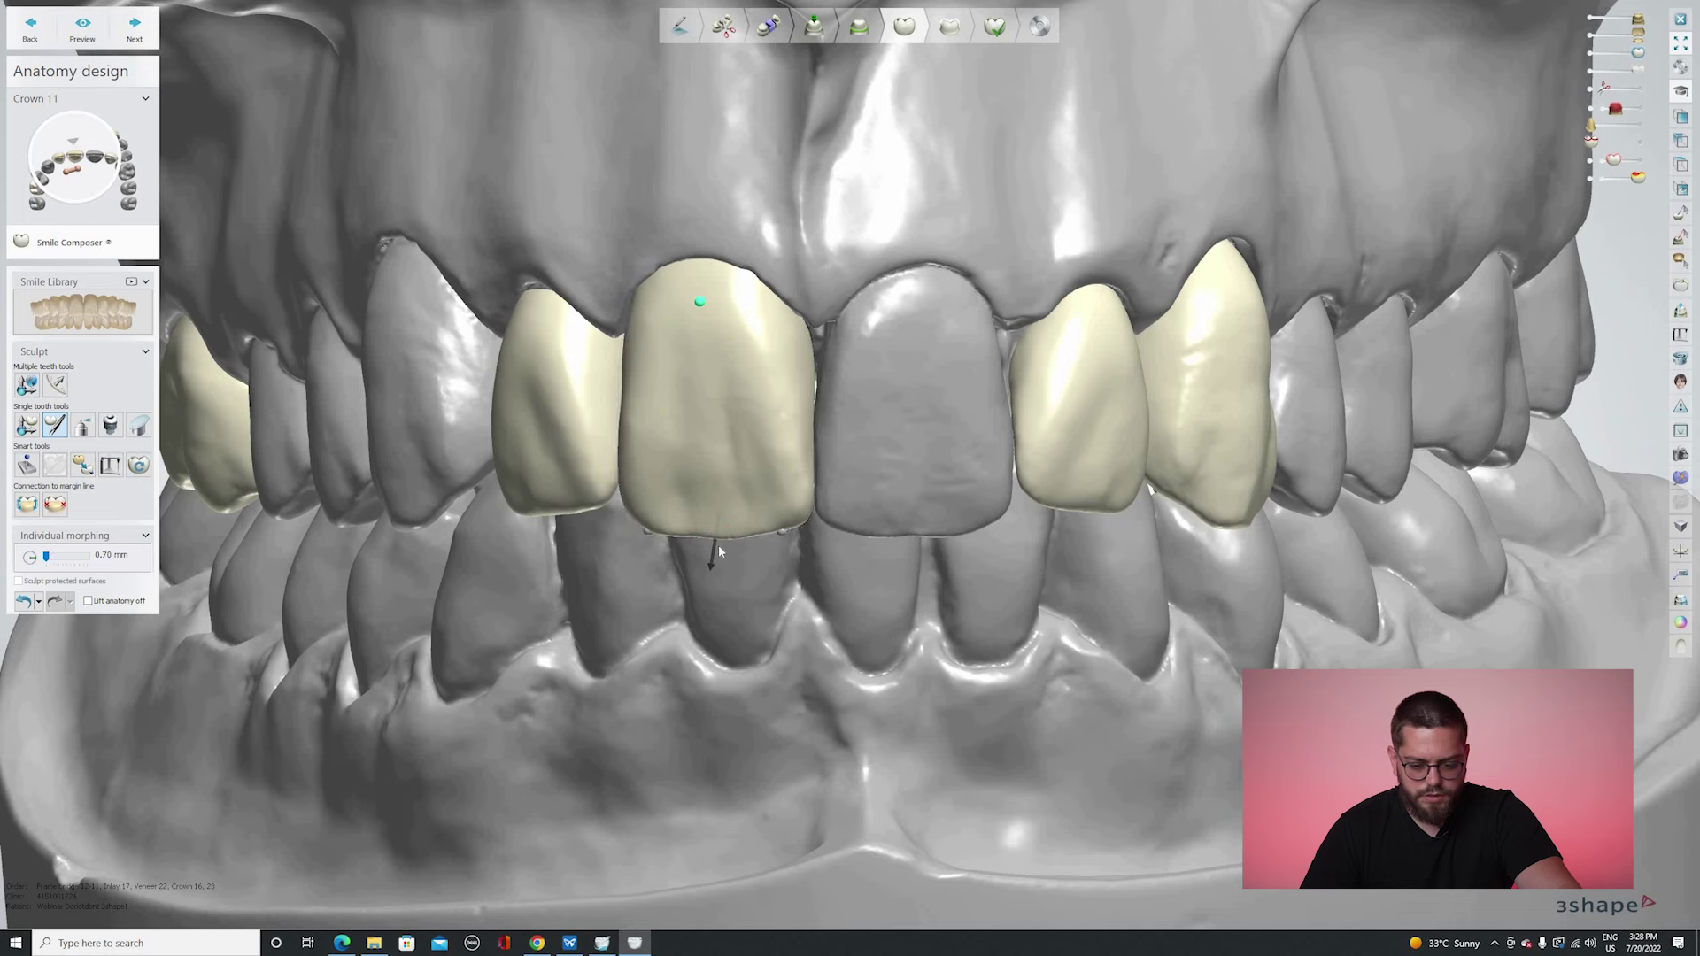
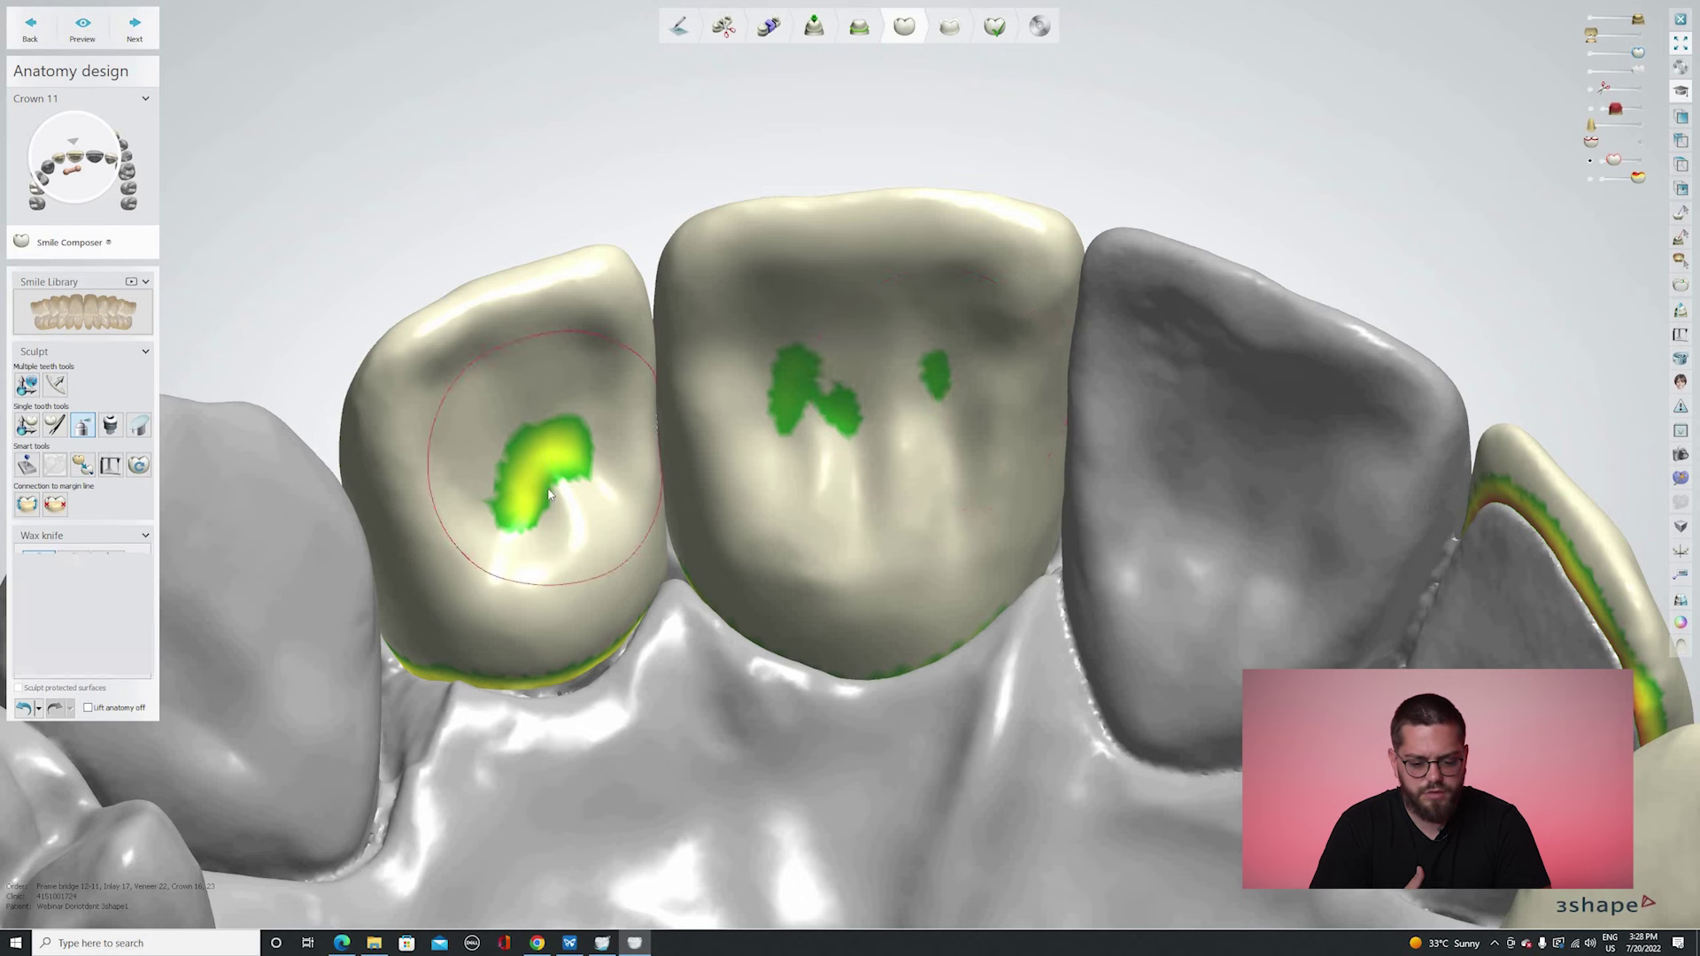
Reduce the contact spot on crown 23's lingual surface with the wax knife.
{"action": "scroll", "coordinate": [981, 724], "scroll_direction": "down", "scroll_amount": 5}
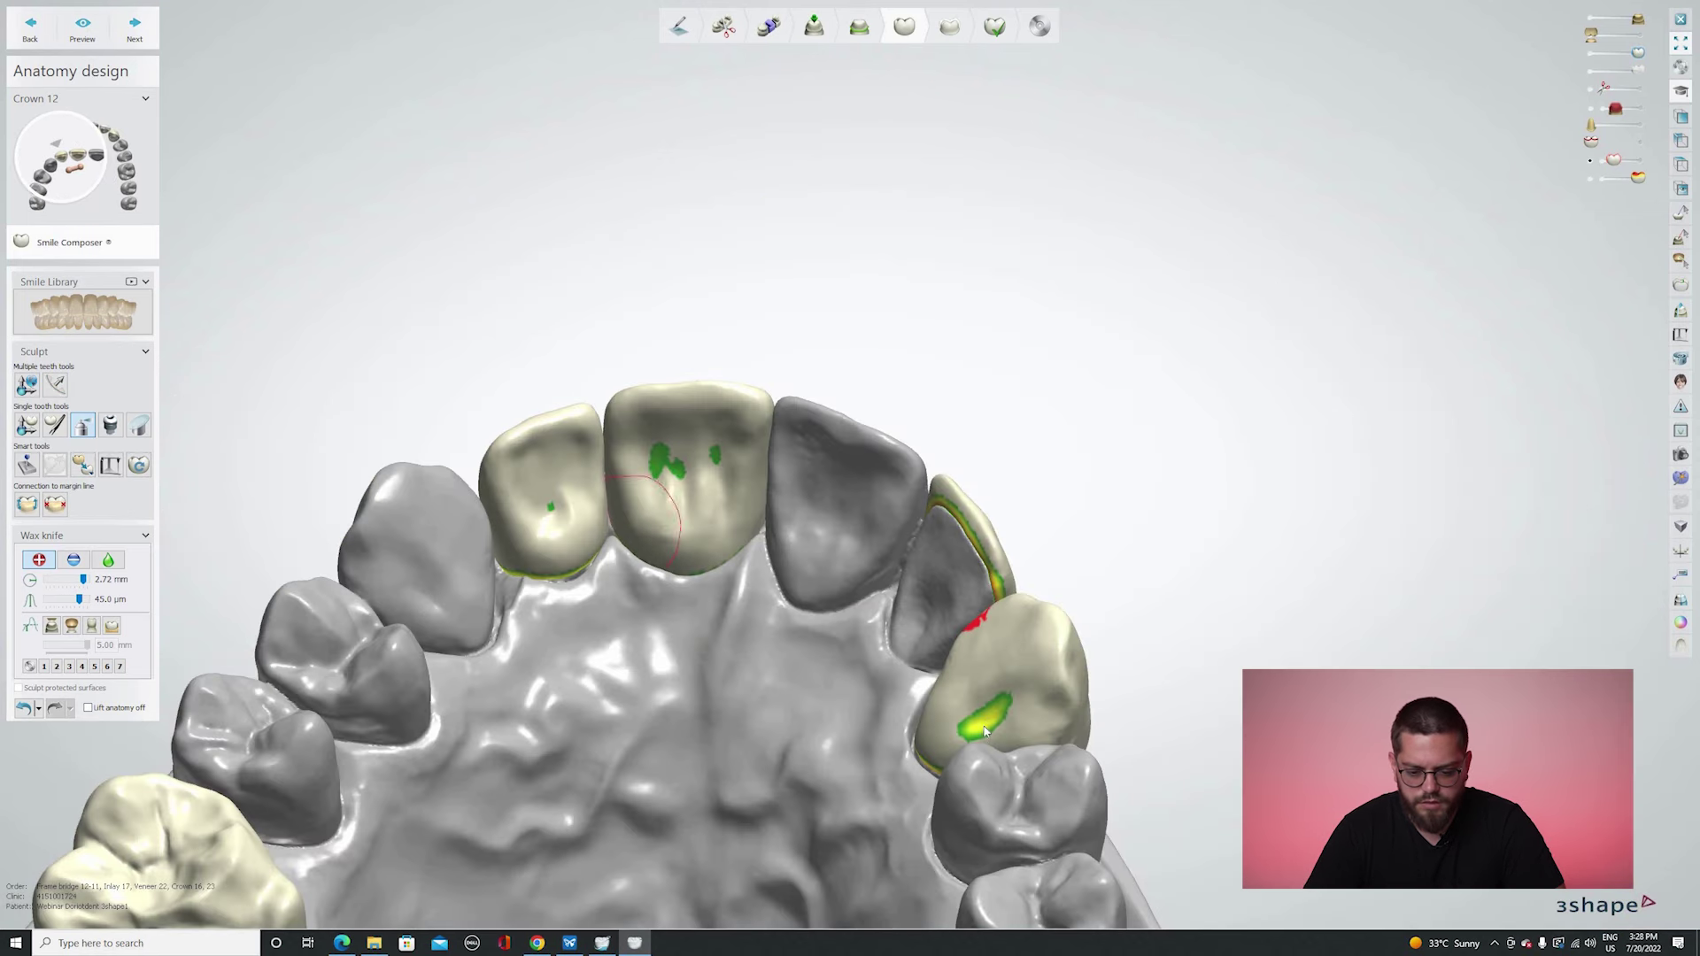
{"action": "left_click_drag", "start_coordinate": [997, 714], "coordinate": [977, 710]}
{"action": "right_click_drag", "start_coordinate": [974, 690], "coordinate": [959, 558]}
{"action": "middle_click_drag", "start_coordinate": [971, 666], "coordinate": [949, 562]}
Examine the sculpted restorations and their contact areas from several sides of the upper arch.
{"action": "right_click_drag", "start_coordinate": [601, 536], "coordinate": [531, 668]}
{"action": "scroll", "coordinate": [549, 673], "scroll_direction": "up", "scroll_amount": 4}
{"action": "right_click_drag", "start_coordinate": [825, 710], "coordinate": [980, 772]}
{"action": "scroll", "coordinate": [1099, 686], "scroll_direction": "down", "scroll_amount": 3}
{"action": "key", "text": "q"}
{"action": "right_click_drag", "start_coordinate": [1099, 686], "coordinate": [1249, 639]}
{"action": "middle_click_drag", "start_coordinate": [1275, 496], "coordinate": [708, 877]}
{"action": "right_click_drag", "start_coordinate": [1063, 659], "coordinate": [1067, 745]}
{"action": "scroll", "coordinate": [1284, 675], "scroll_direction": "up", "scroll_amount": 5}
{"action": "scroll", "coordinate": [1067, 745], "scroll_direction": "down", "scroll_amount": 3}
{"action": "right_click_drag", "start_coordinate": [1044, 381], "coordinate": [818, 363]}
{"action": "key", "text": "q"}
{"action": "scroll", "coordinate": [852, 487], "scroll_direction": "down", "scroll_amount": 4}
Proceed to frame design, declining to enforce the minimum material thickness for crowns 11, 12 and 23 and inlay 17.
{"action": "key", "text": "Return"}
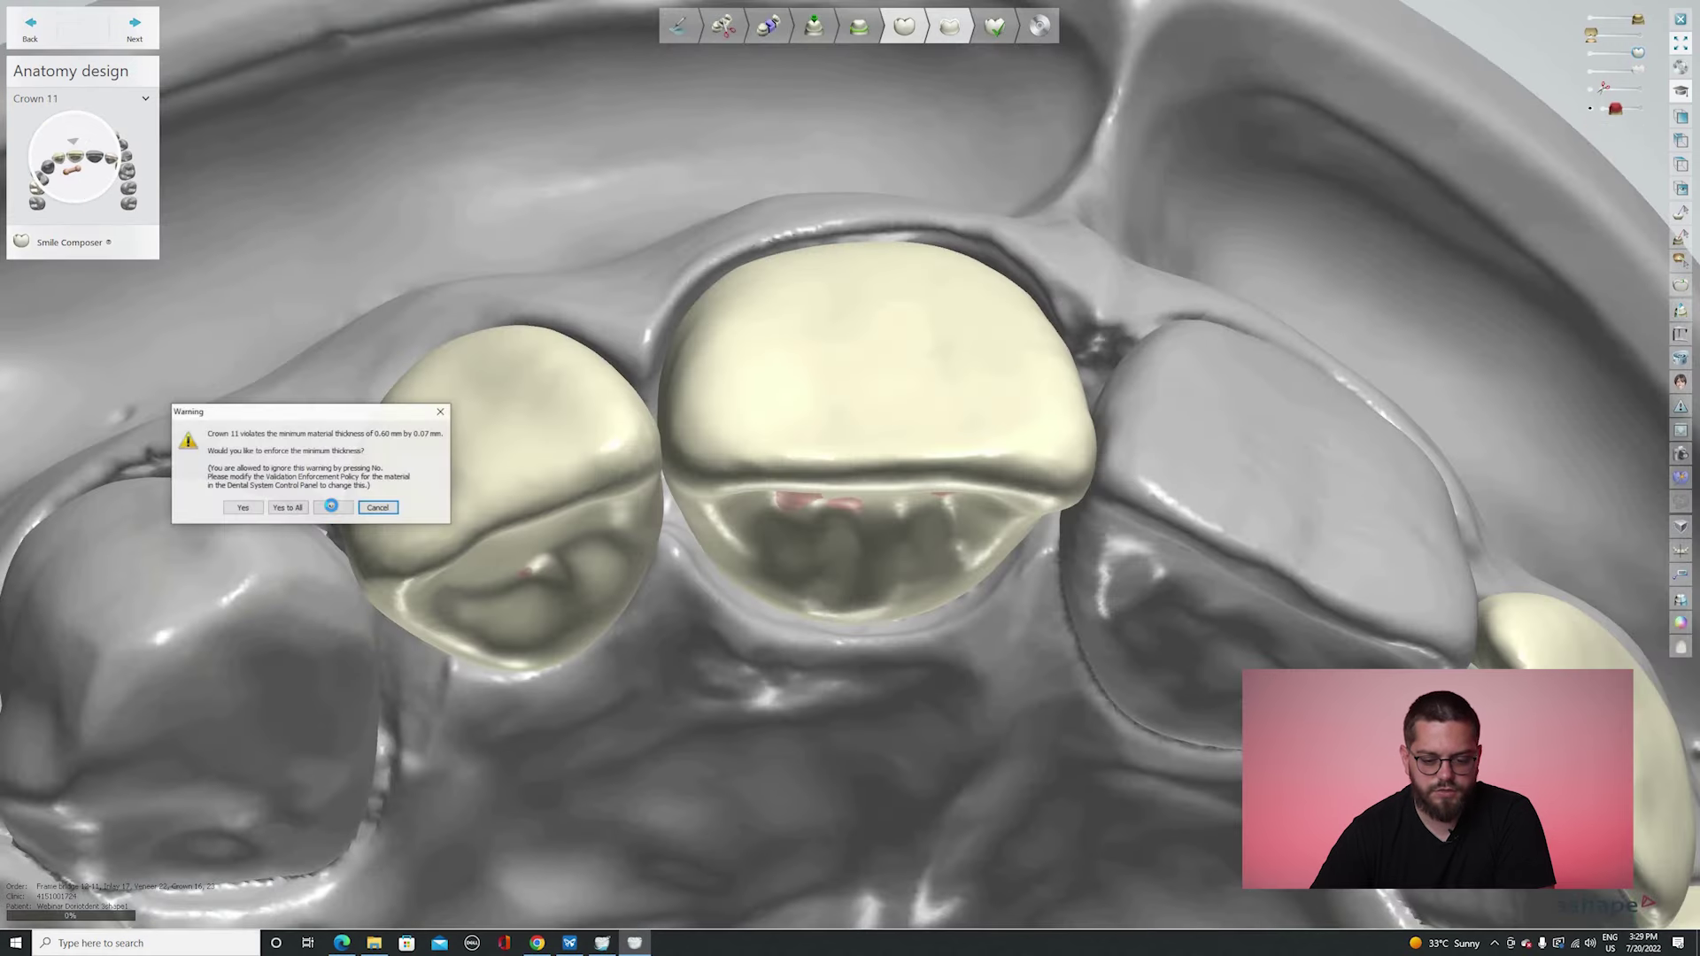
{"action": "left_click", "coordinate": [332, 509]}
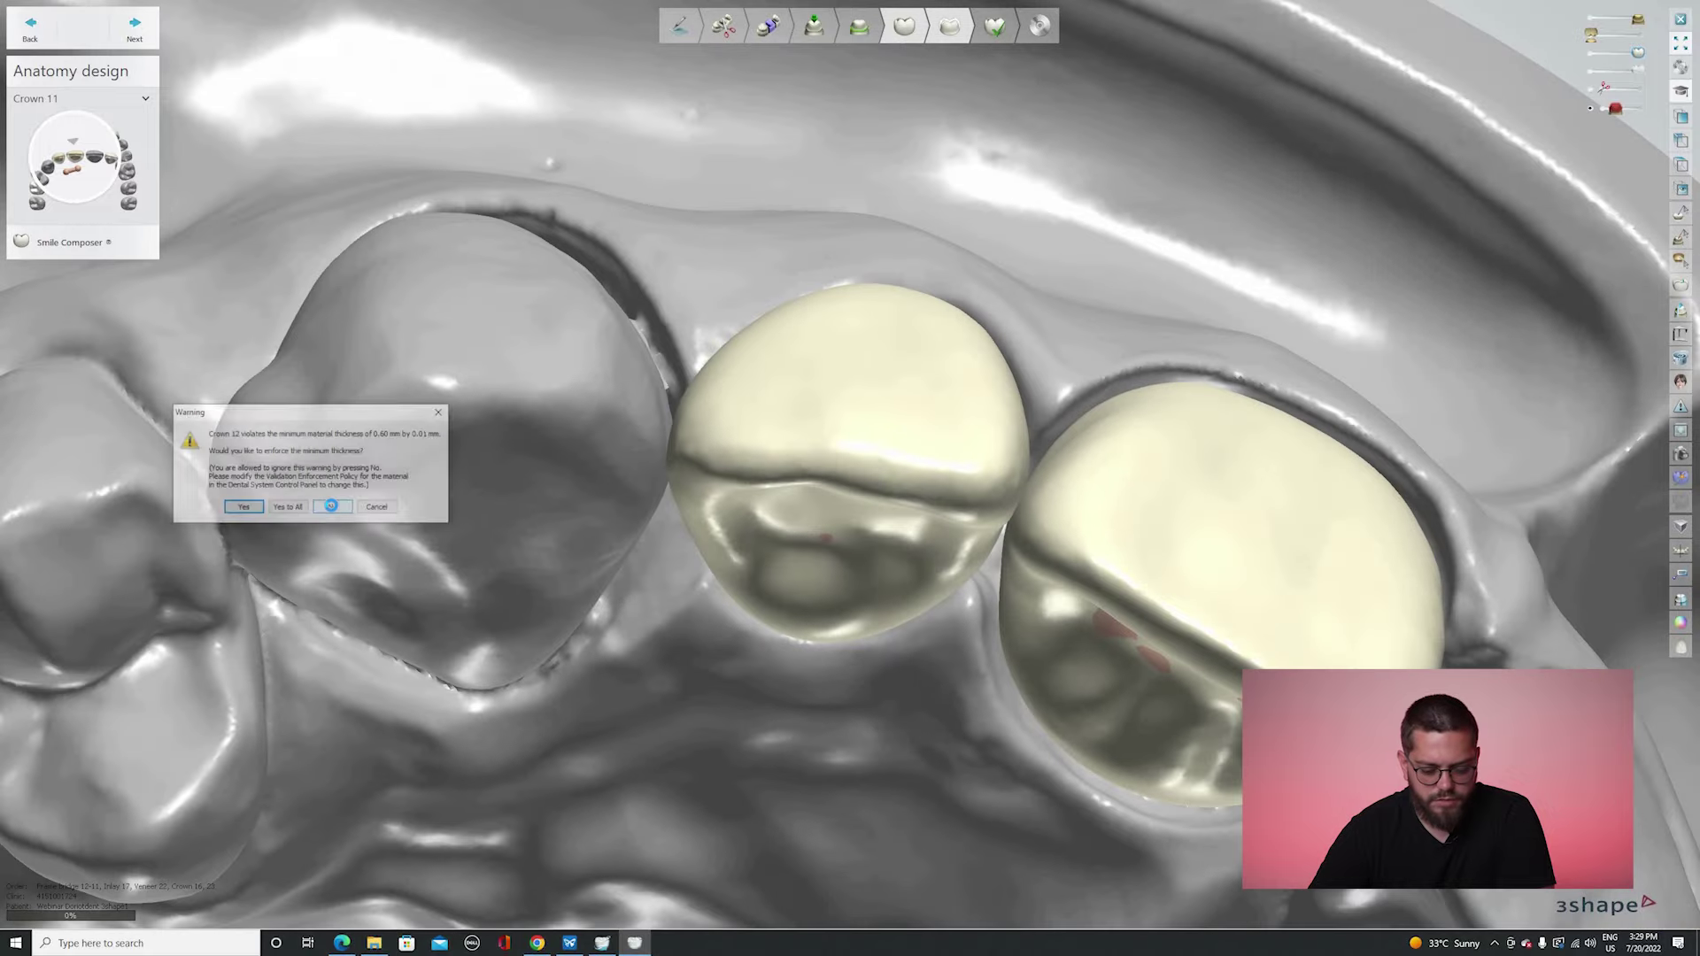
{"action": "left_click", "coordinate": [332, 508]}
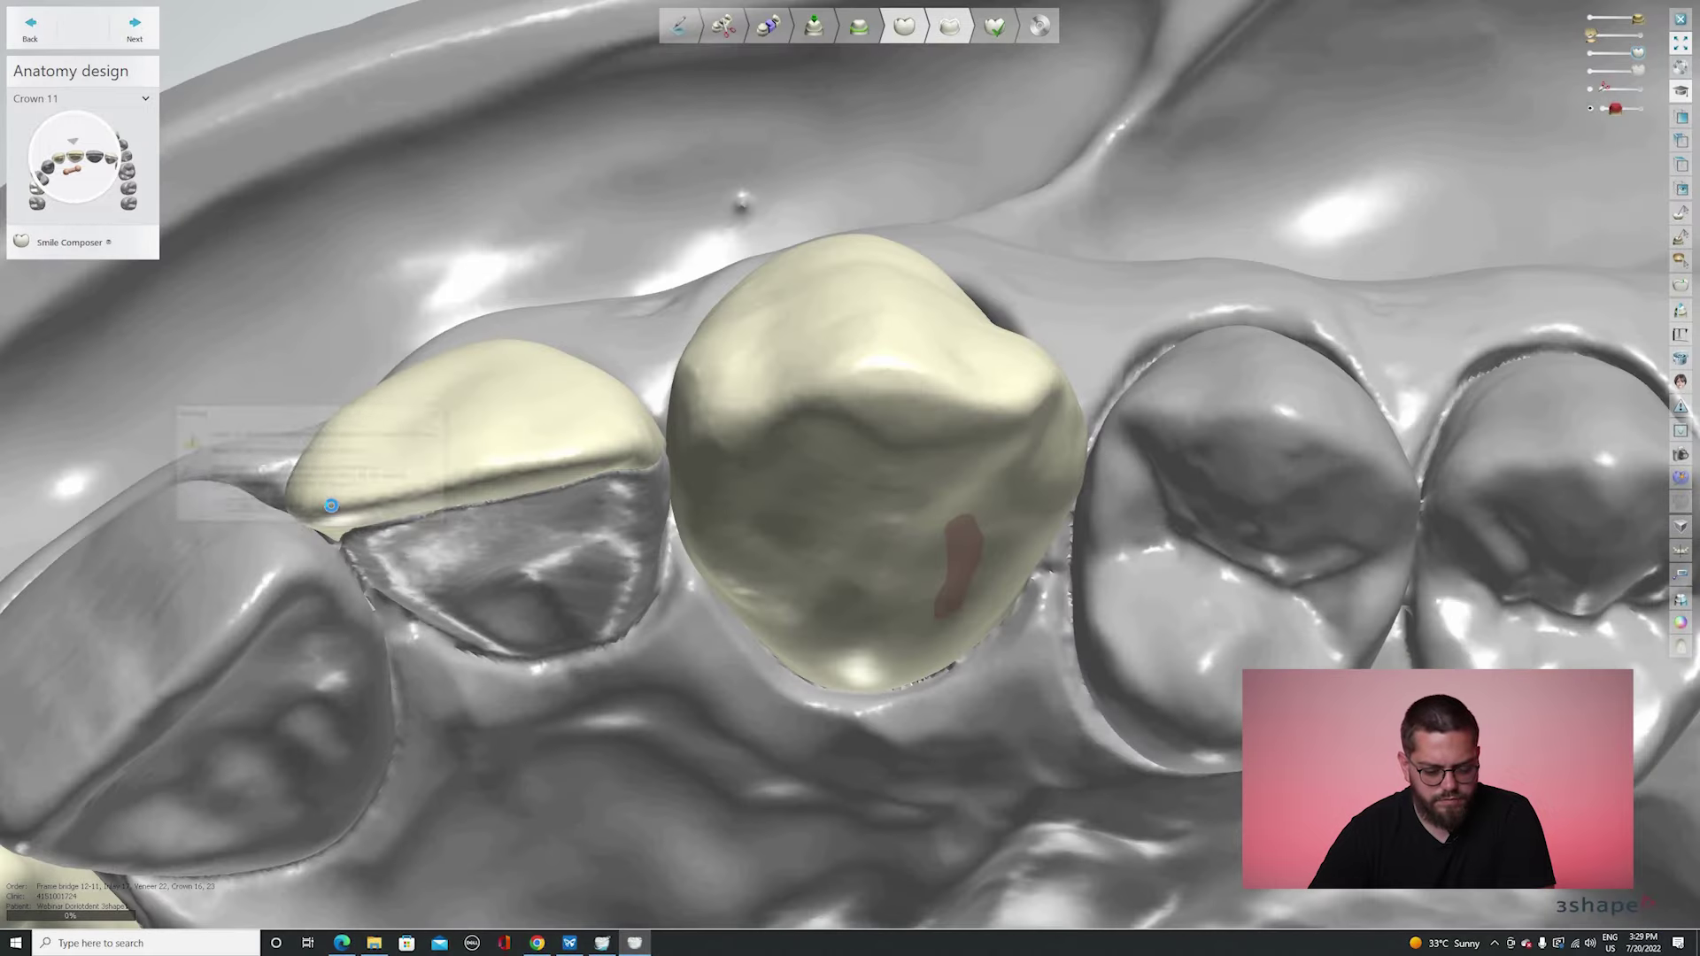
{"action": "left_click", "coordinate": [333, 510]}
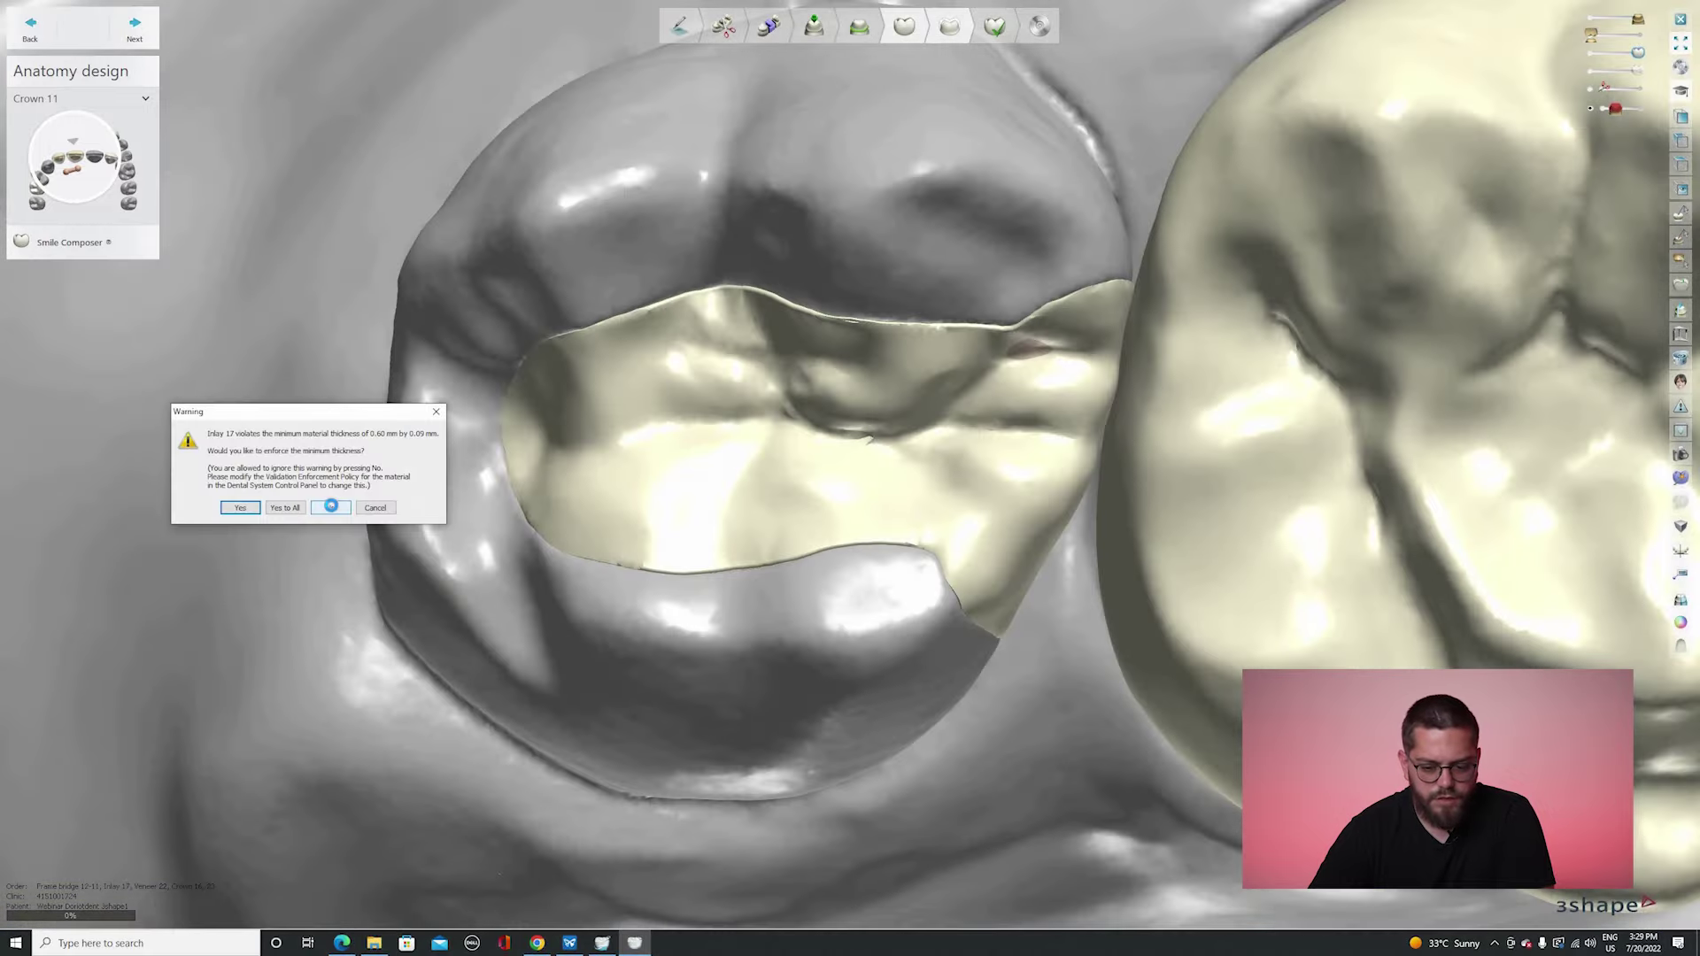
{"action": "left_click", "coordinate": [330, 508]}
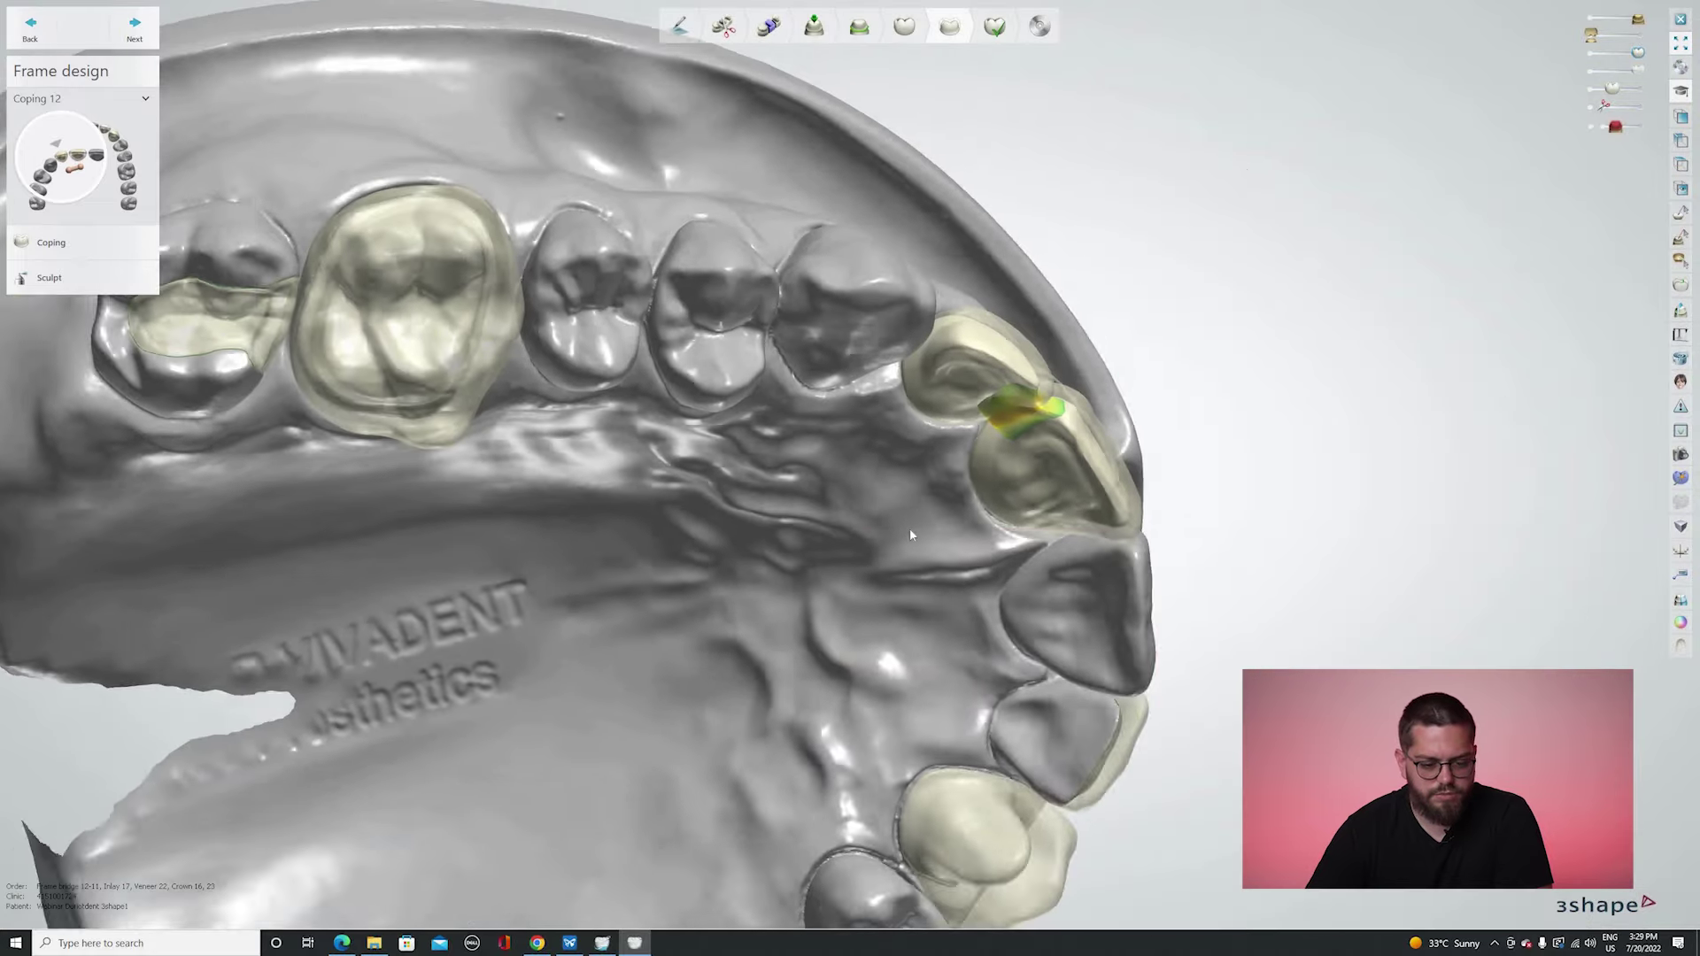
Check the connector between copings 12 and 11 from the lingual side and open coping 11's Lingual band edge design.
{"action": "right_click_drag", "start_coordinate": [910, 529], "coordinate": [729, 574]}
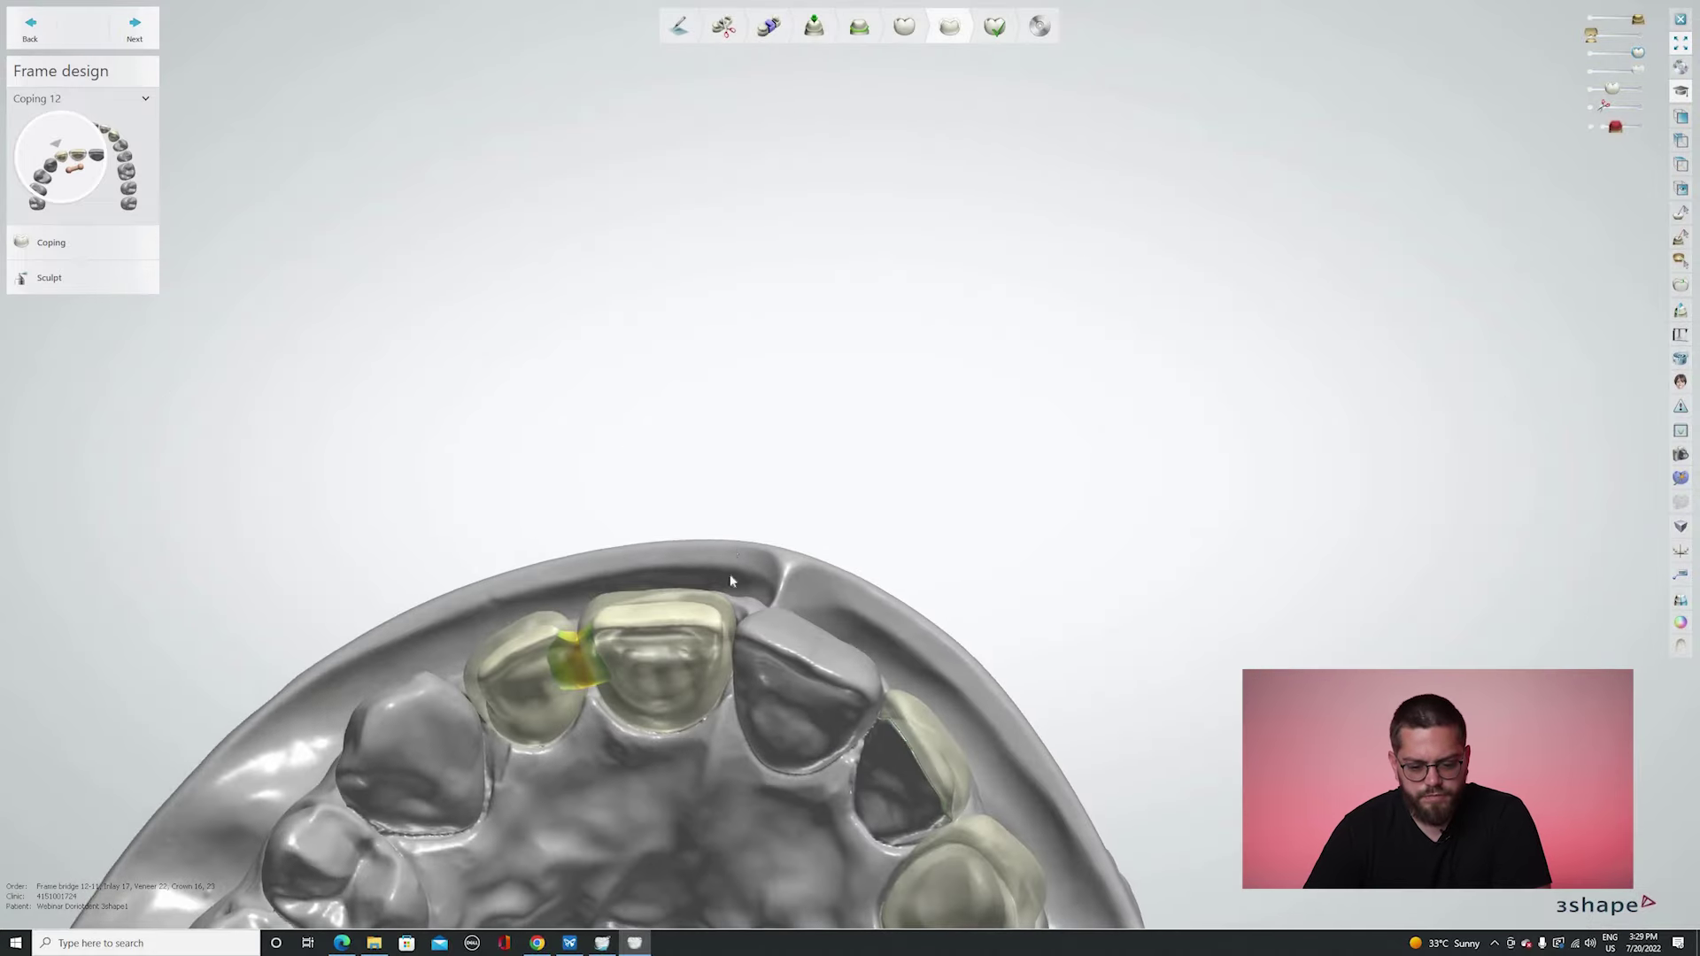
{"action": "middle_click_drag", "start_coordinate": [544, 699], "coordinate": [731, 545]}
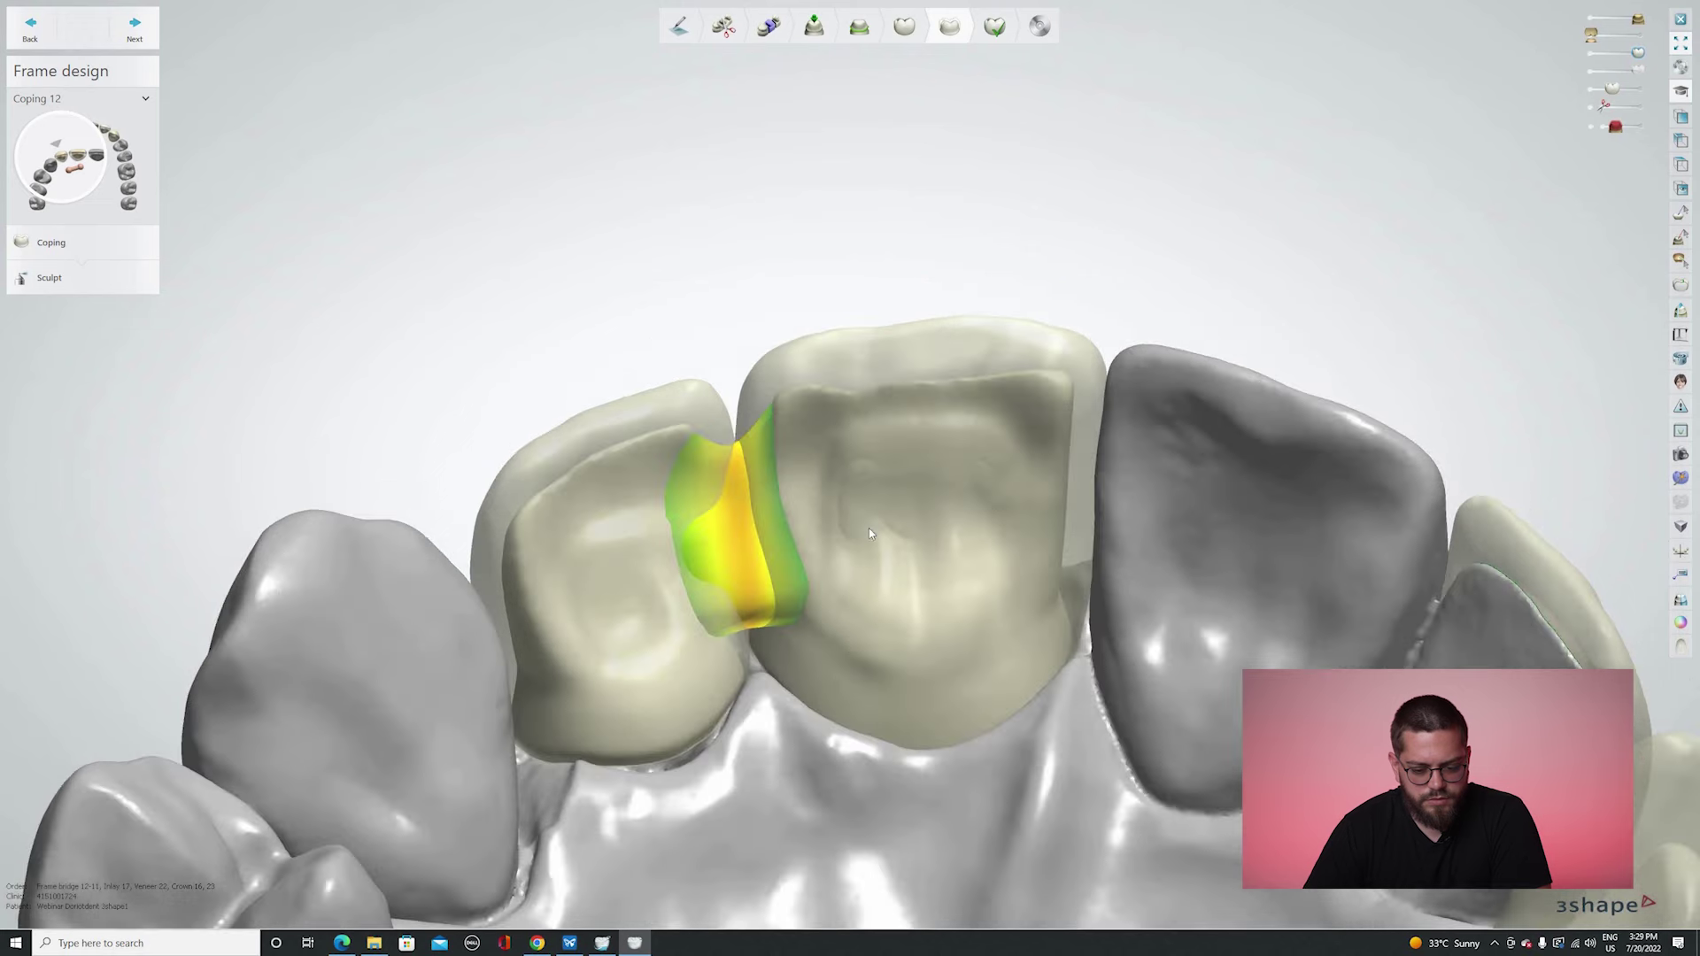
{"action": "right_click_drag", "start_coordinate": [624, 526], "coordinate": [623, 506]}
{"action": "left_click", "coordinate": [53, 277]}
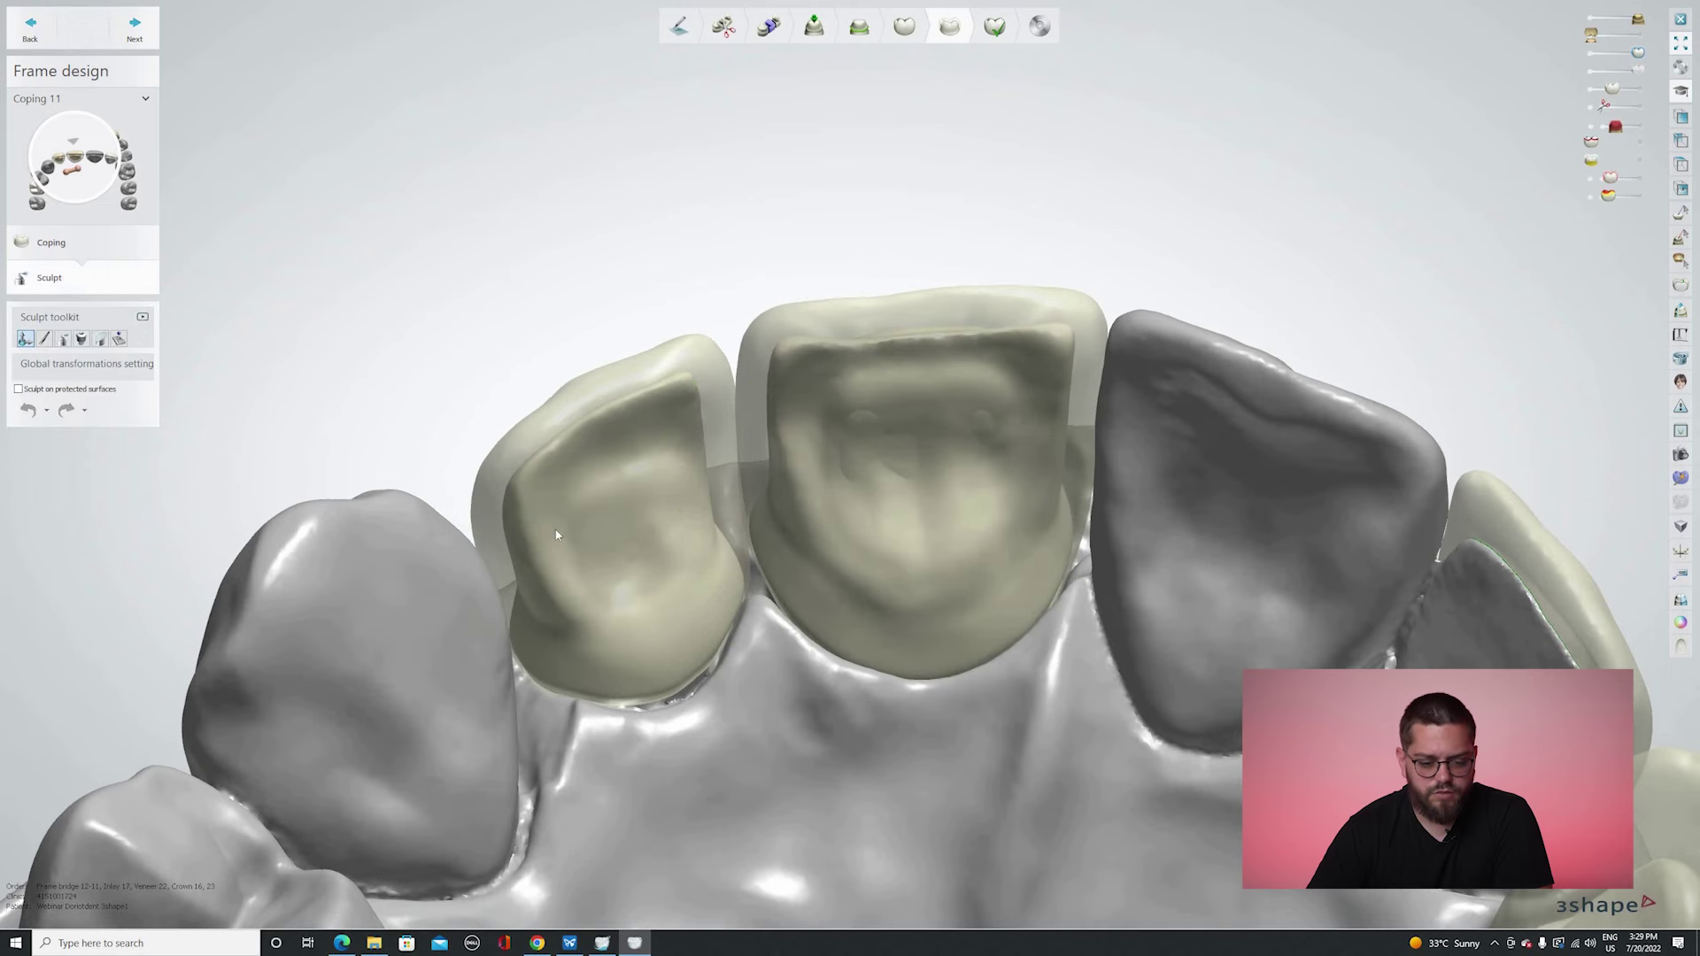
{"action": "left_click", "coordinate": [53, 277]}
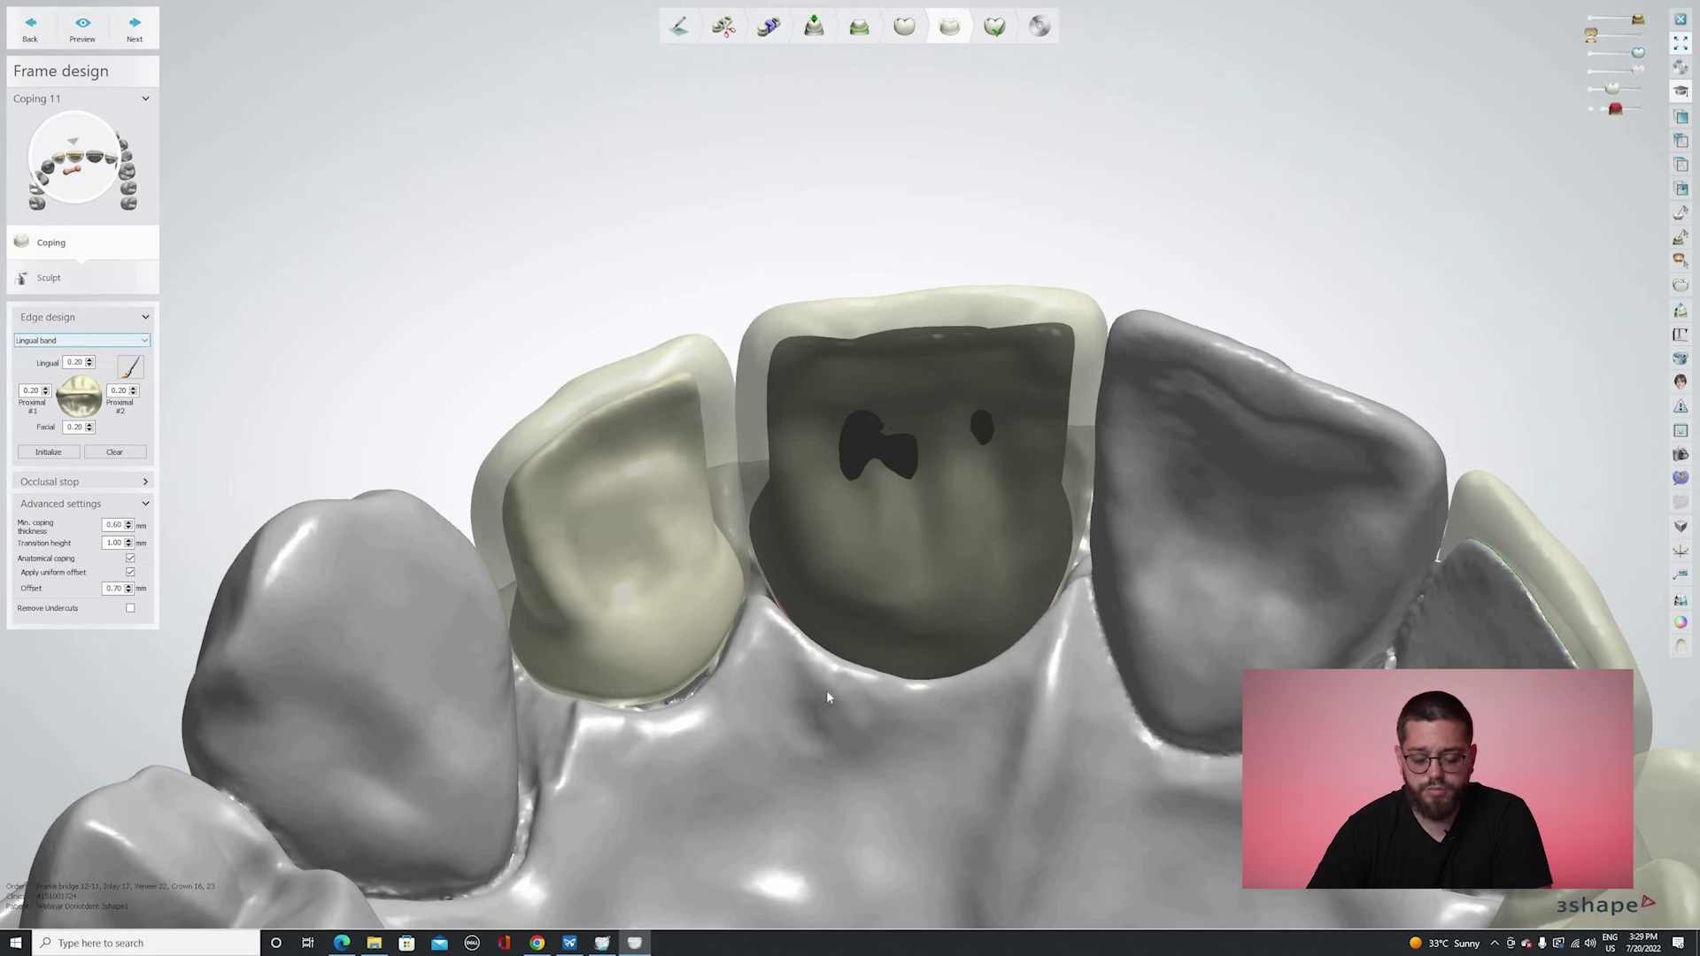
Draw a lingual band line across coping 11's lingual surface from one proximal side to the other, and preview it.
{"action": "key", "text": "1"}
{"action": "right_click_drag", "start_coordinate": [786, 571], "coordinate": [953, 483]}
{"action": "scroll", "coordinate": [774, 558], "scroll_direction": "up", "scroll_amount": 5}
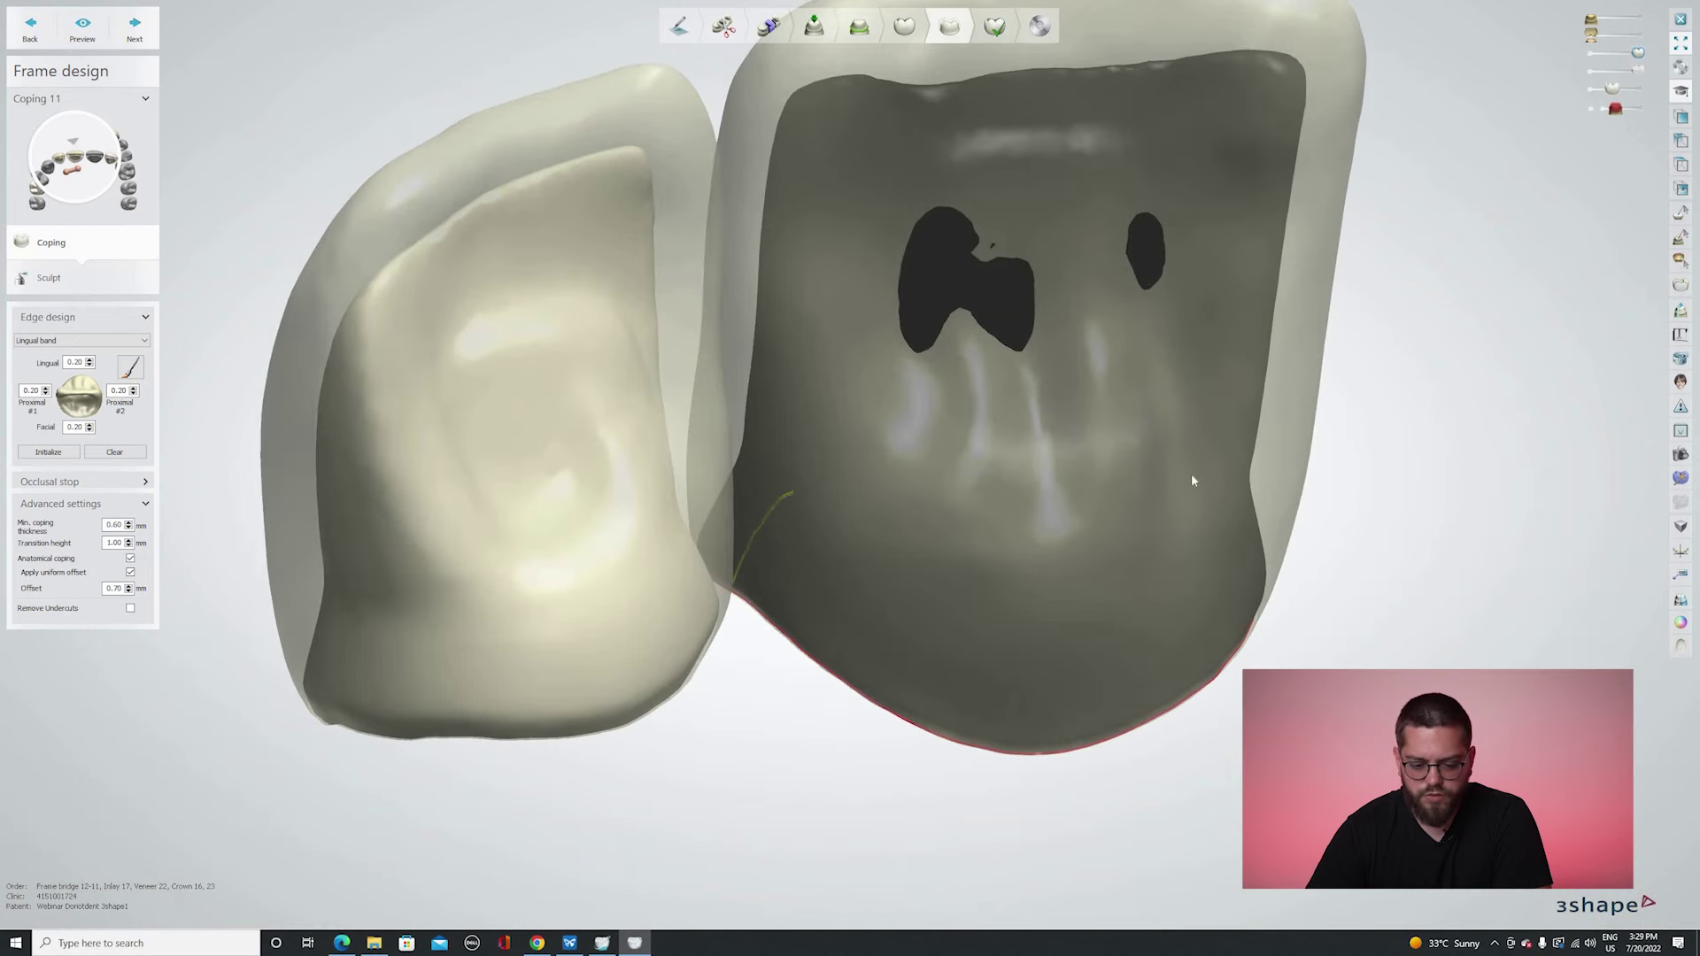
{"action": "right_click_drag", "start_coordinate": [1159, 458], "coordinate": [1261, 527]}
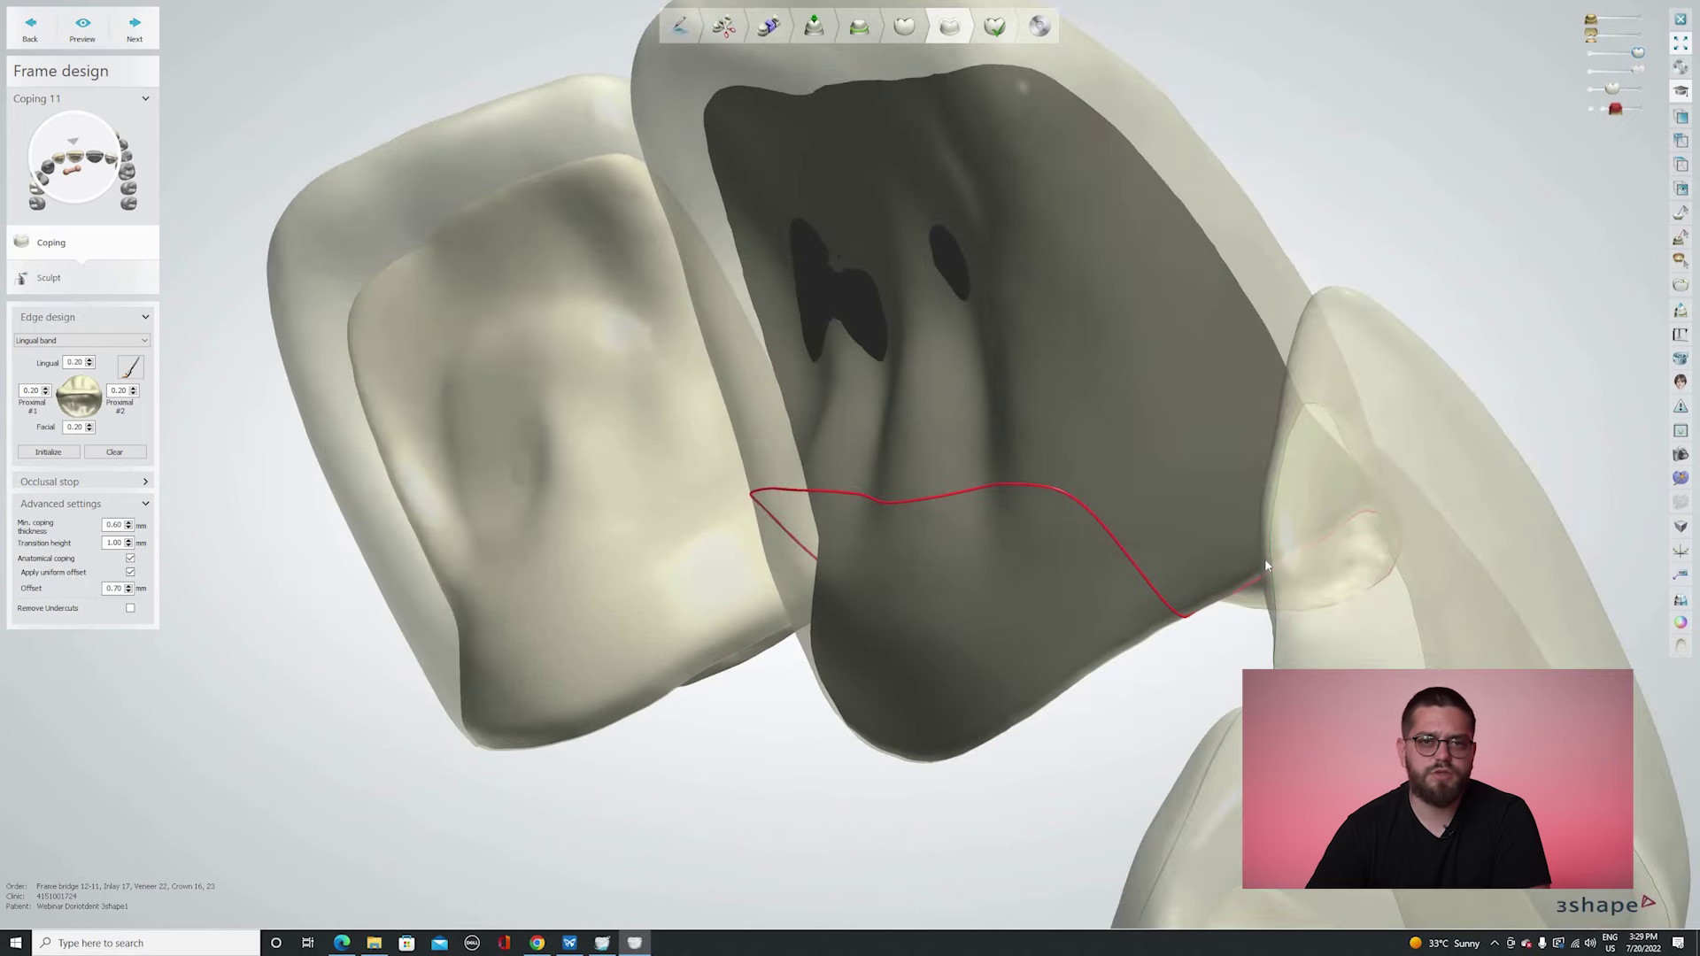
{"action": "scroll", "coordinate": [549, 346], "scroll_direction": "down", "scroll_amount": 5}
{"action": "right_click_drag", "start_coordinate": [549, 346], "coordinate": [667, 460]}
{"action": "key", "text": "s"}
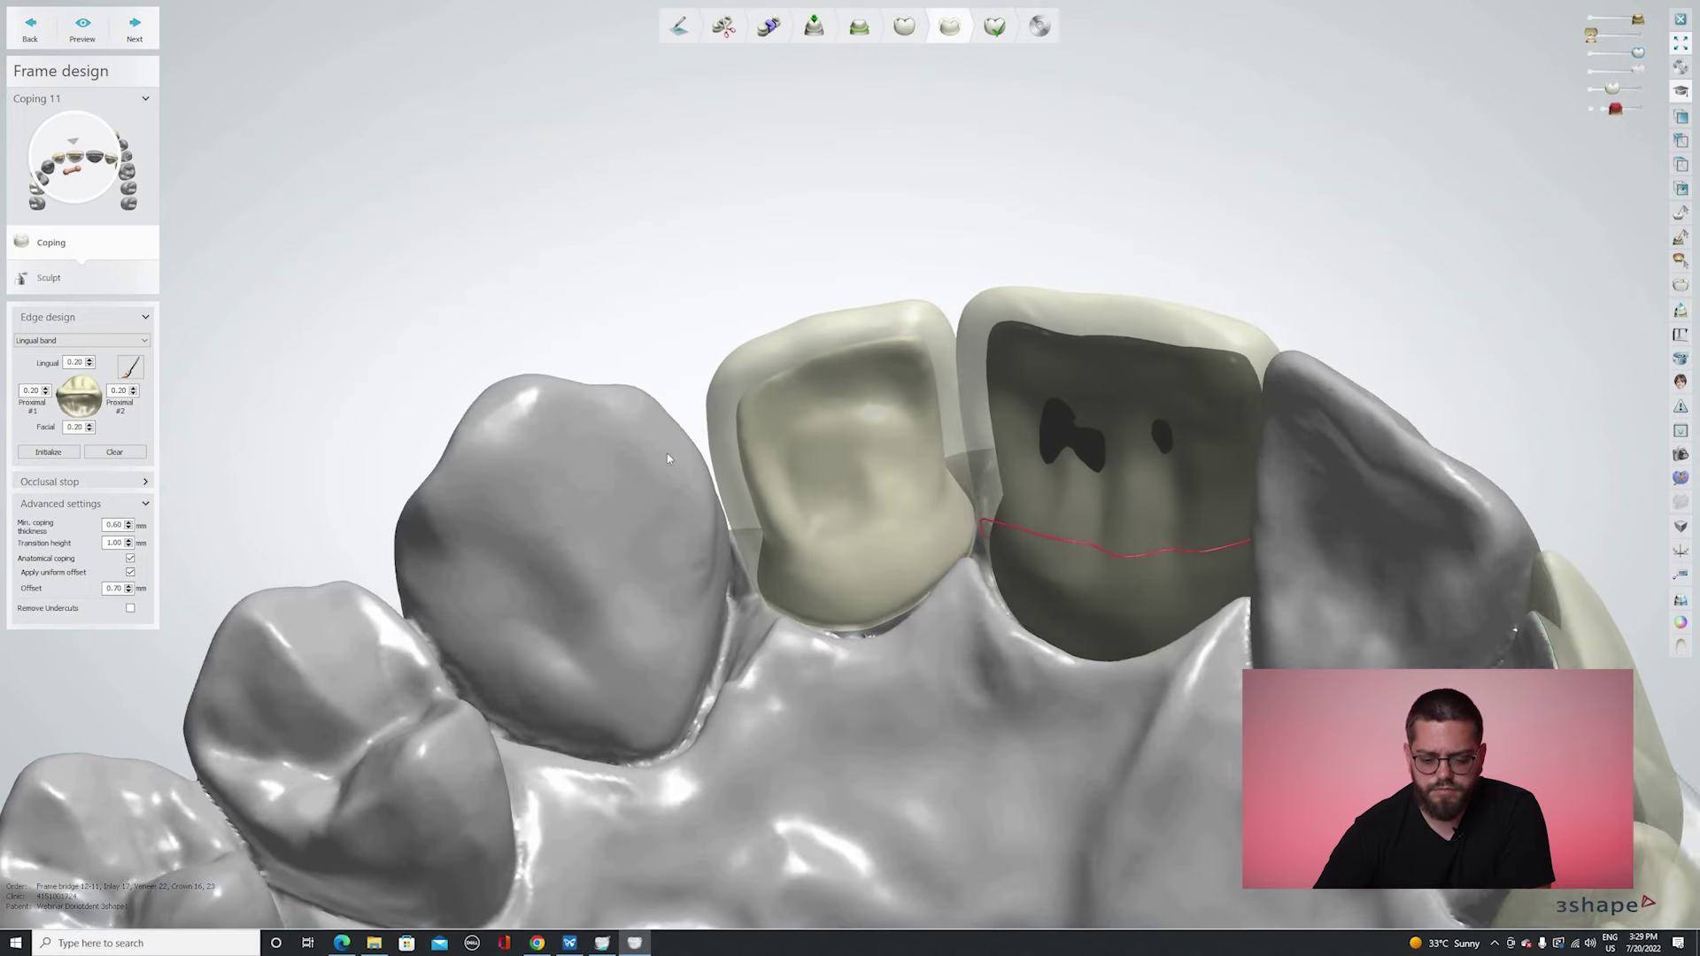
{"action": "key", "text": "space"}
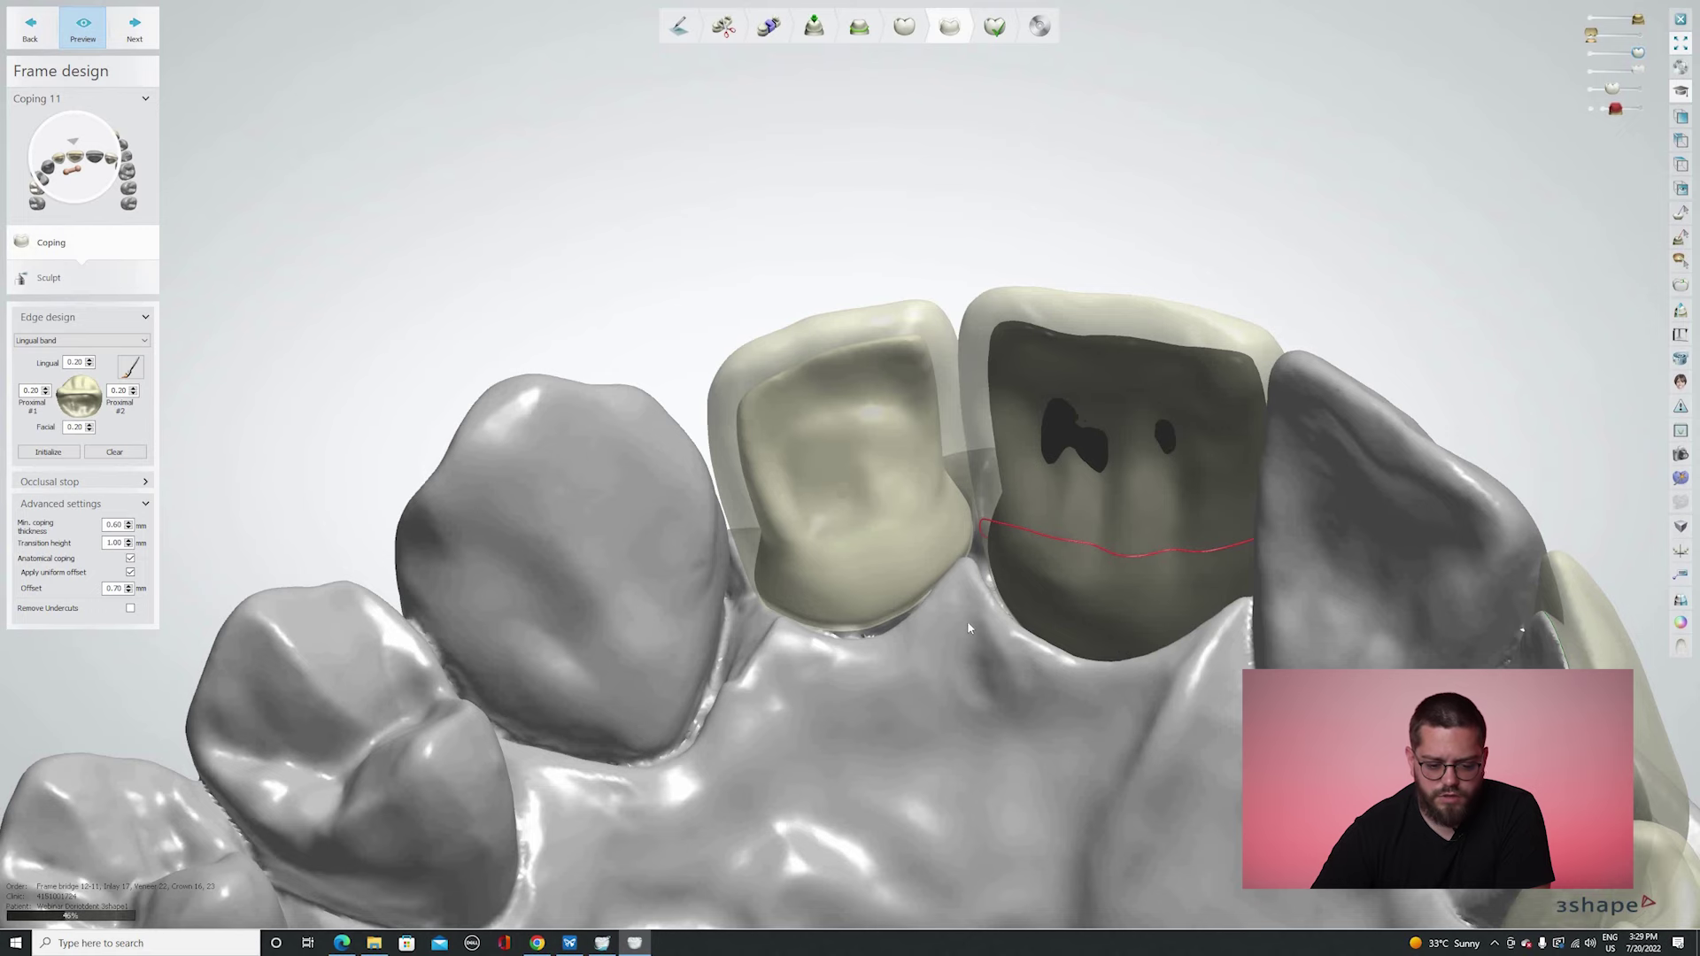
Check the previewed lingual band on coping 11 and switch its edge design to Facial reduction.
{"action": "right_click_drag", "start_coordinate": [1069, 602], "coordinate": [930, 615]}
{"action": "key", "text": "1"}
{"action": "key", "text": "1"}
{"action": "key", "text": "1"}
{"action": "key", "text": "1"}
{"action": "left_click", "coordinate": [79, 340]}
{"action": "left_click", "coordinate": [53, 370]}
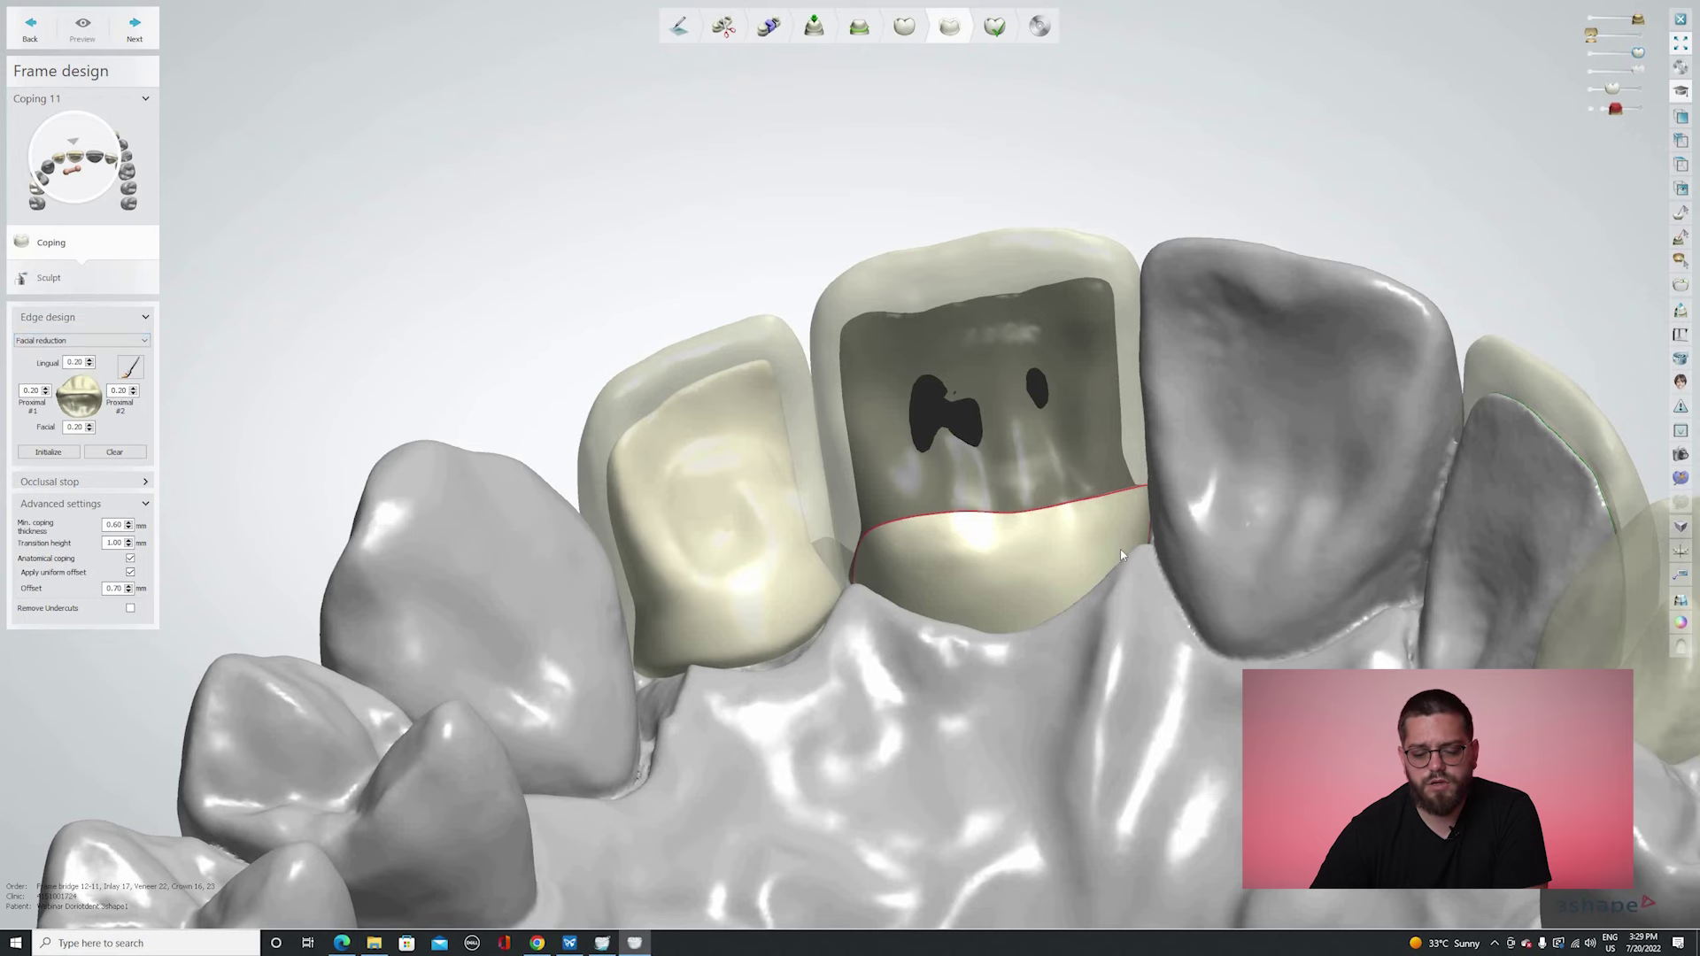
Redraw coping 11's facial reduction line just behind the incisal edge, from one proximal side to the other.
{"action": "right_click_drag", "start_coordinate": [1001, 558], "coordinate": [795, 434]}
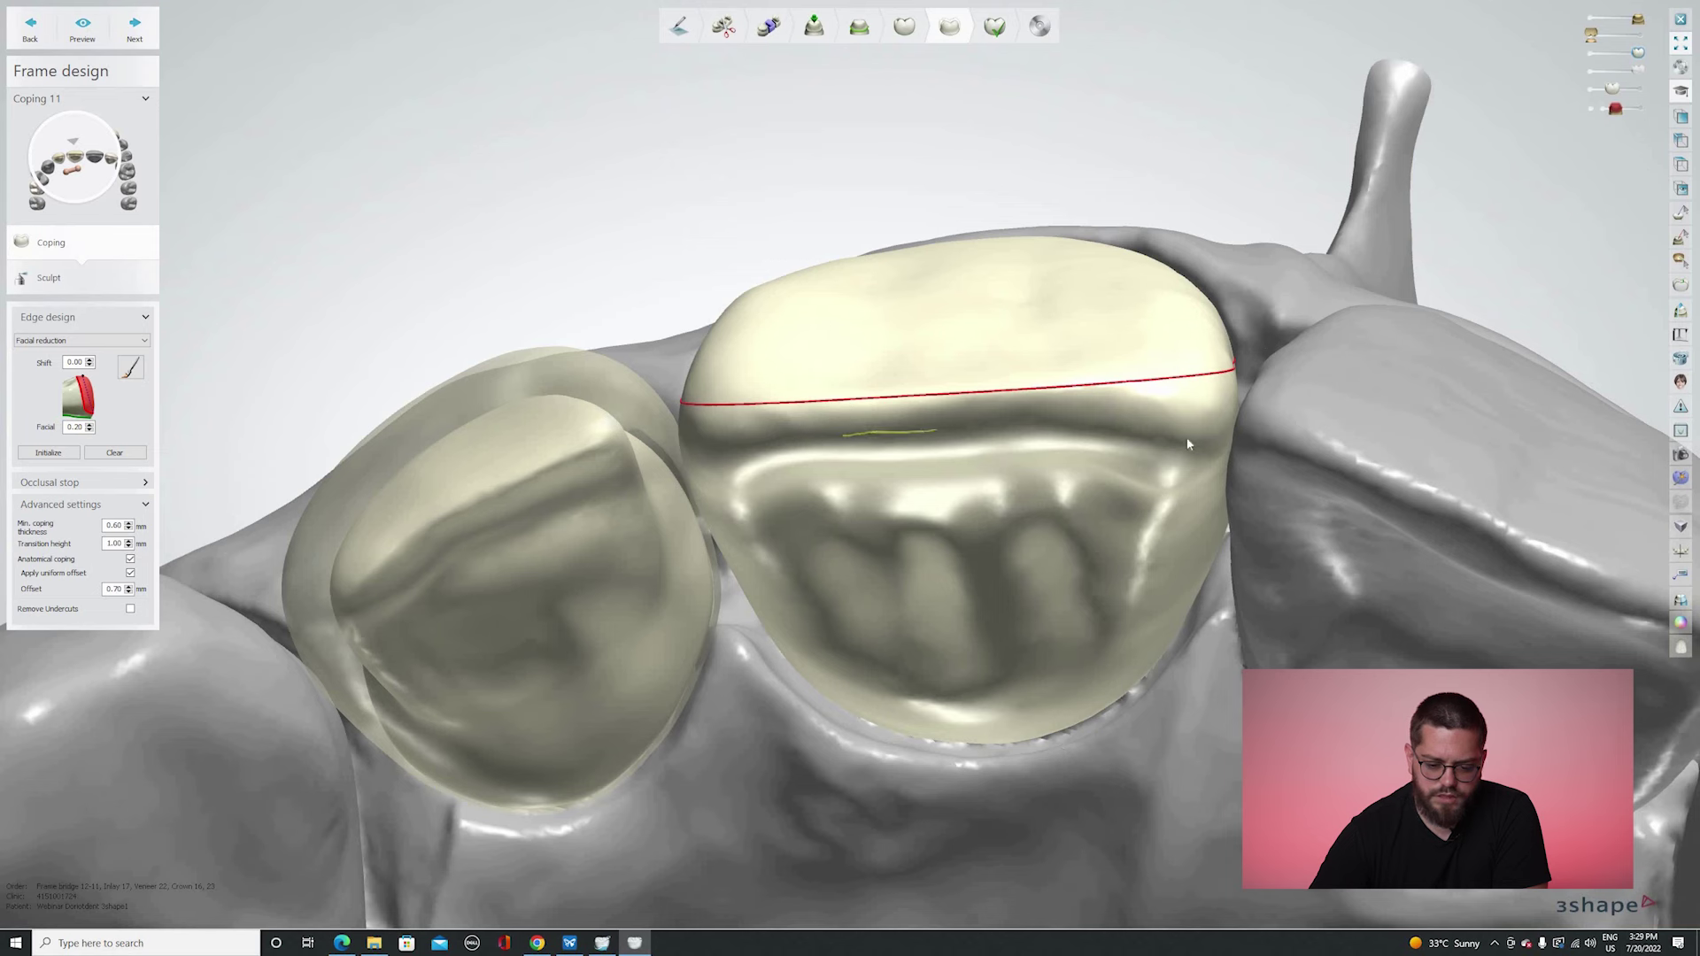
{"action": "left_click", "coordinate": [918, 452]}
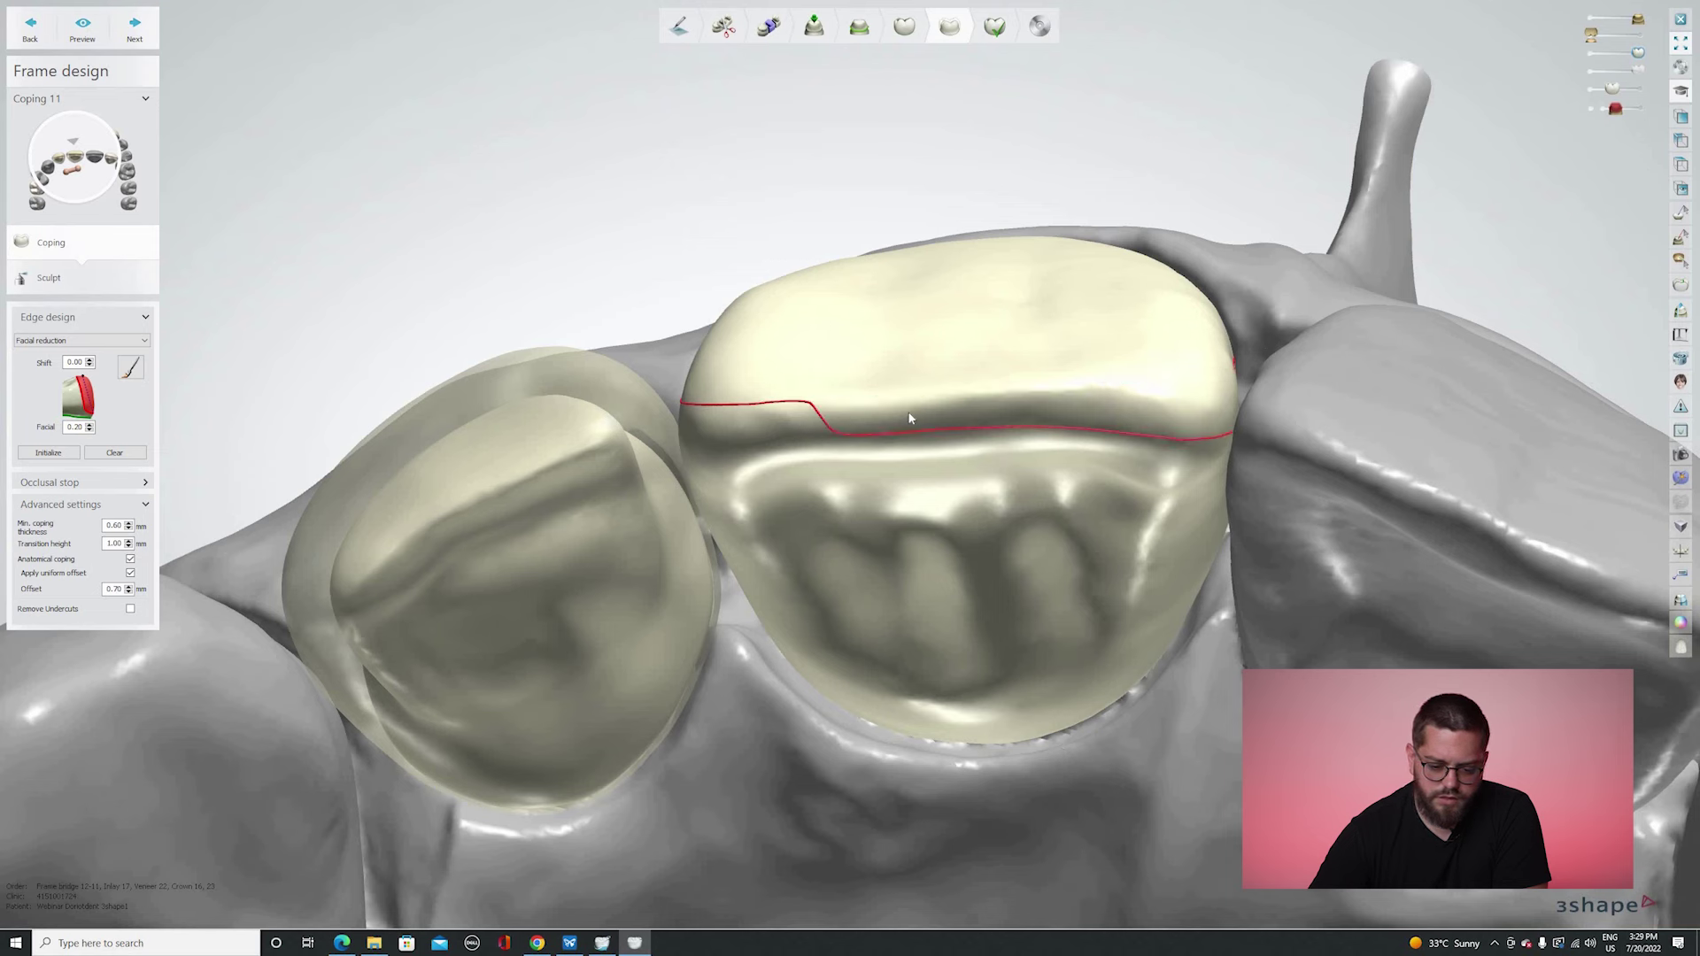
{"action": "right_click_drag", "start_coordinate": [771, 428], "coordinate": [748, 435]}
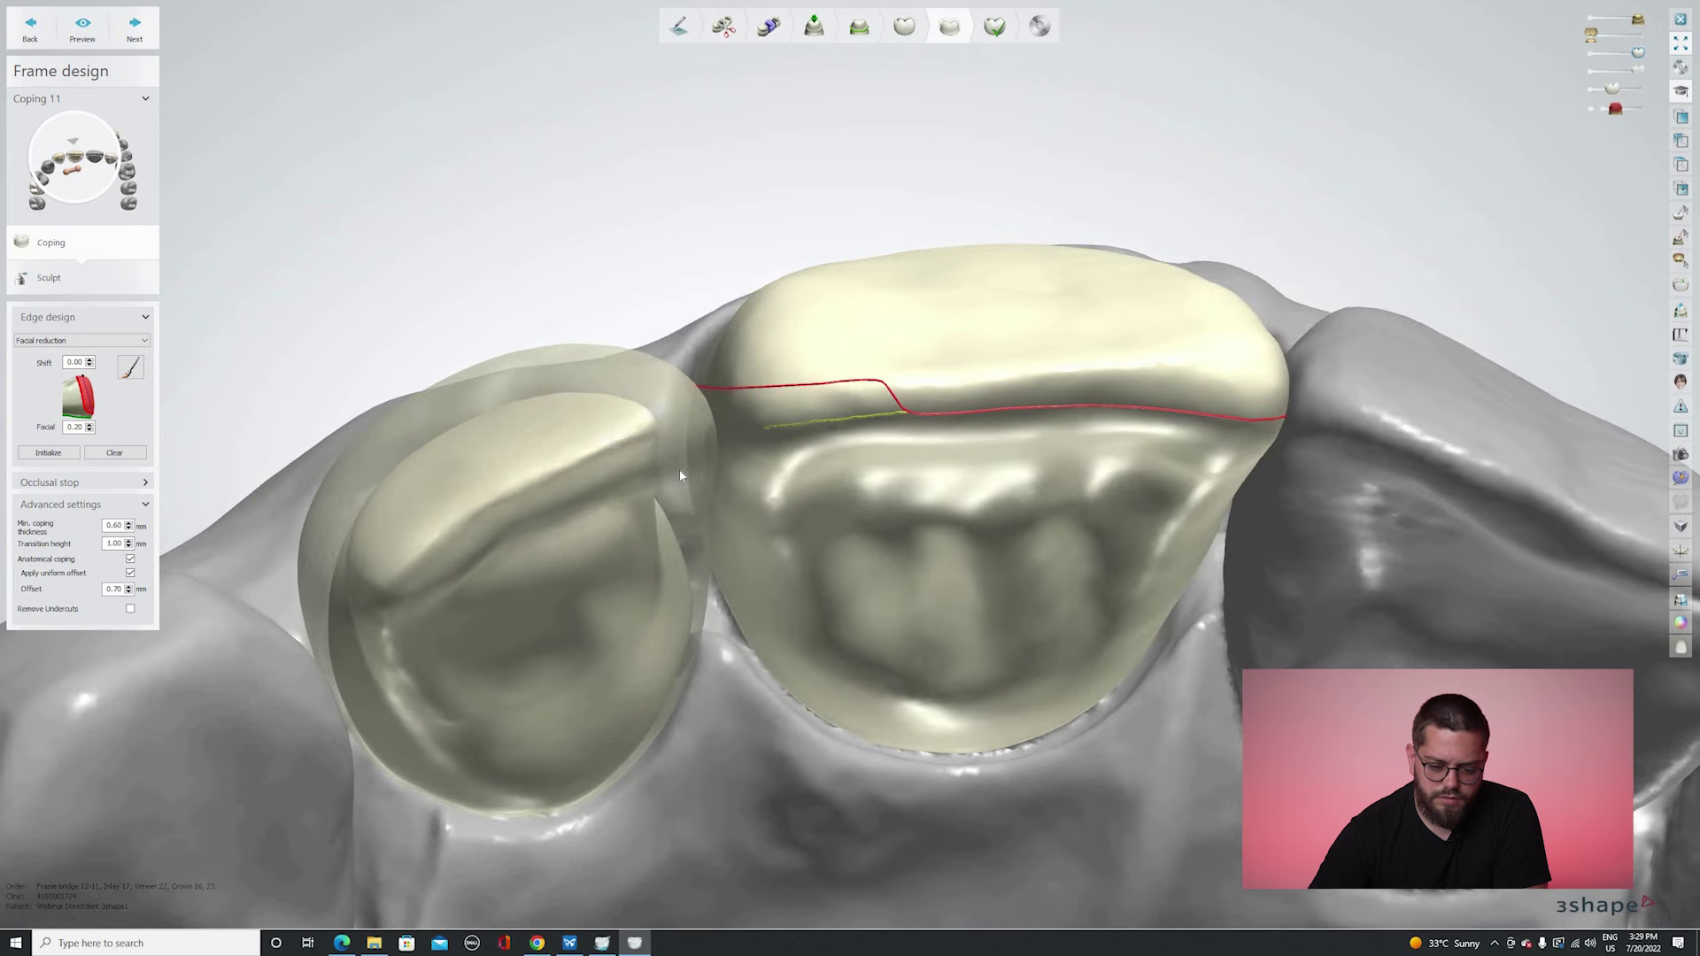
{"action": "left_click", "coordinate": [804, 416]}
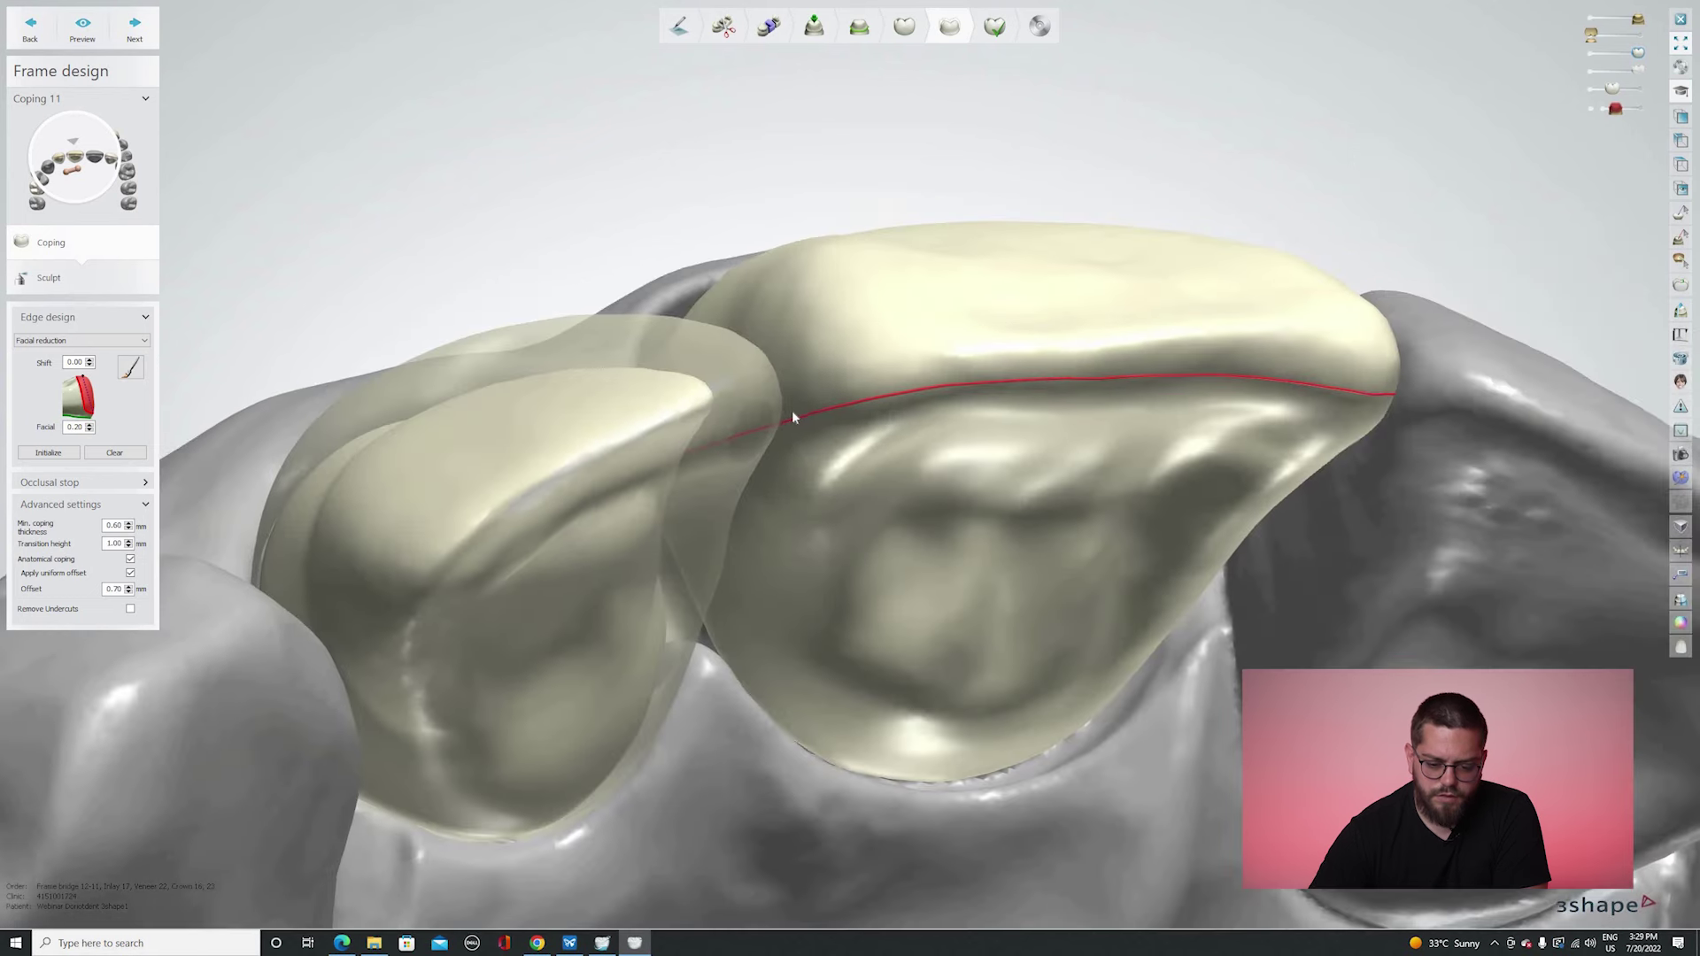
{"action": "right_click_drag", "start_coordinate": [791, 411], "coordinate": [786, 416]}
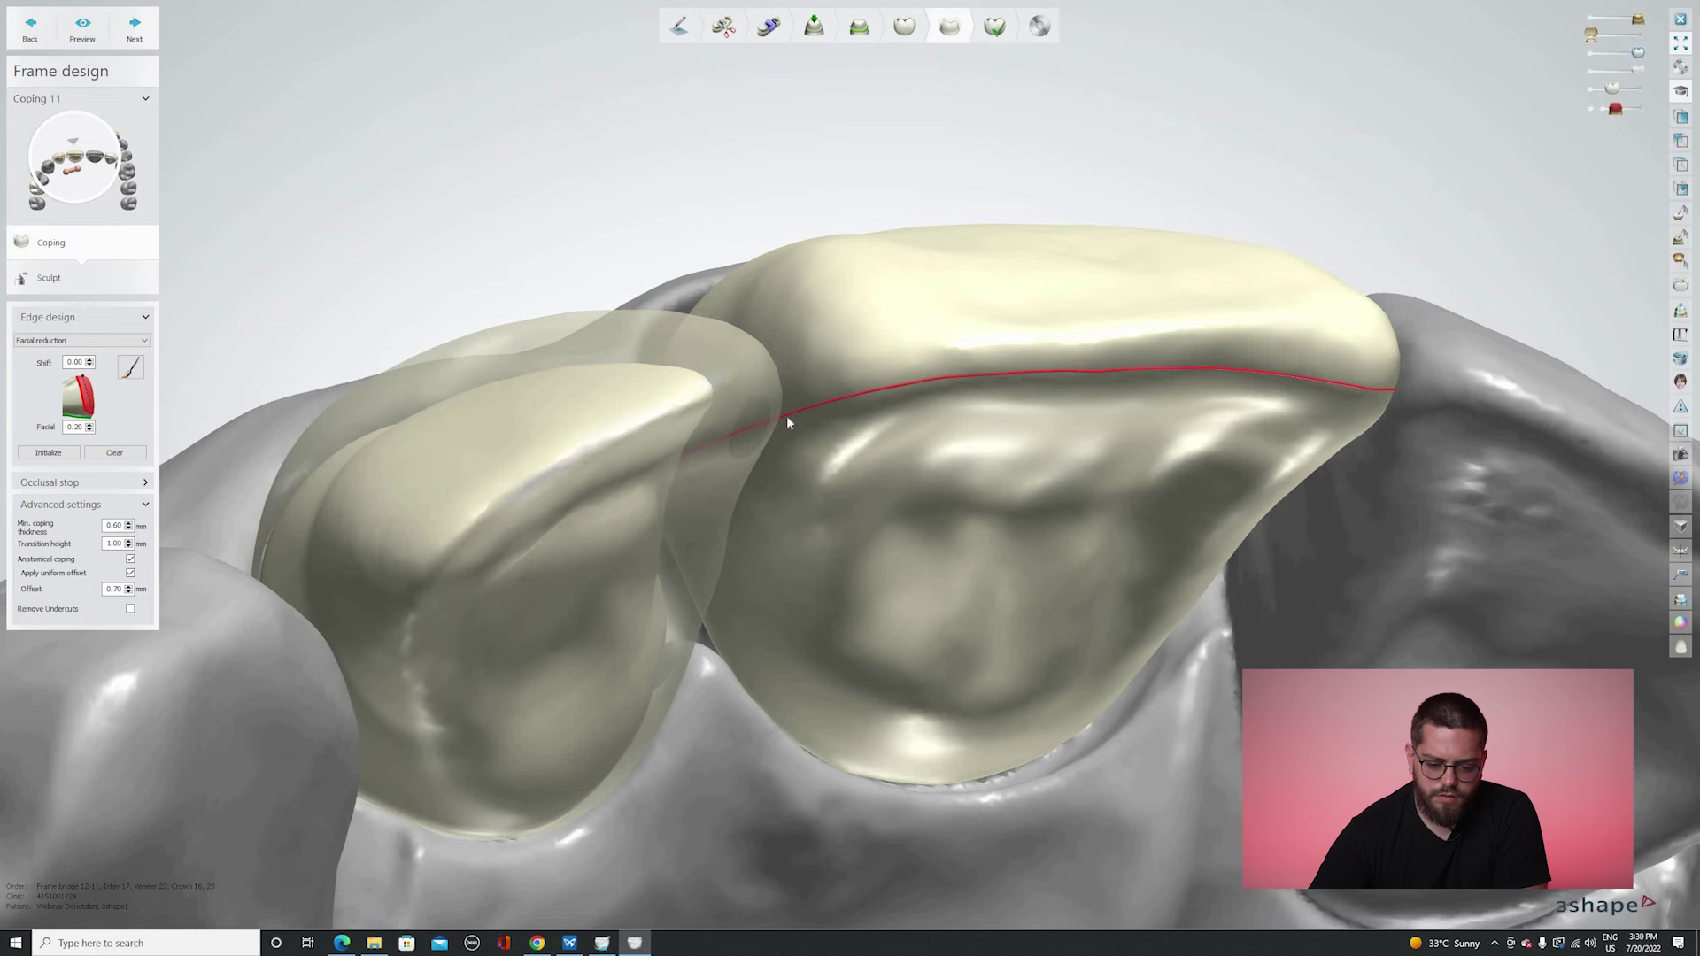
Smooth the facial reduction line along coping 11's proximal sides and preview the reduced coping.
{"action": "mouse_move", "coordinate": [661, 416]}
{"action": "right_mouse_down"}
{"action": "mouse_move", "coordinate": [624, 363]}
{"action": "mouse_move", "coordinate": [634, 402]}
{"action": "right_mouse_up"}
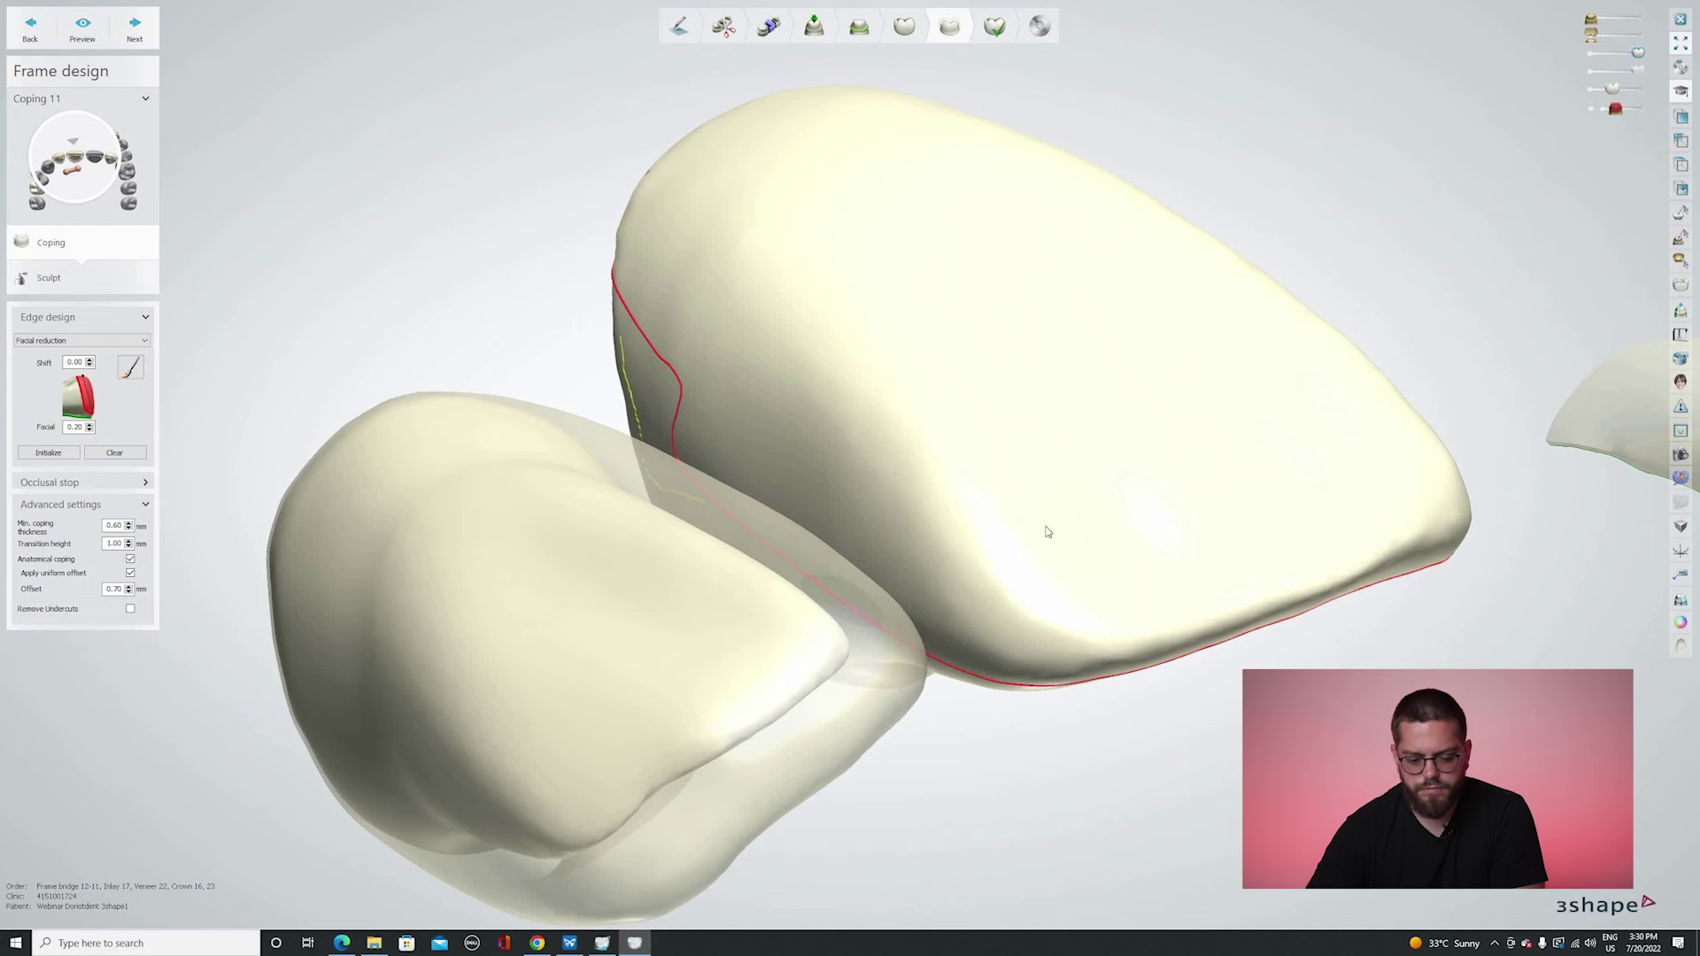
{"action": "mouse_move", "coordinate": [1131, 265]}
{"action": "right_mouse_down"}
{"action": "mouse_move", "coordinate": [1139, 208]}
{"action": "mouse_move", "coordinate": [1155, 241]}
{"action": "right_mouse_up"}
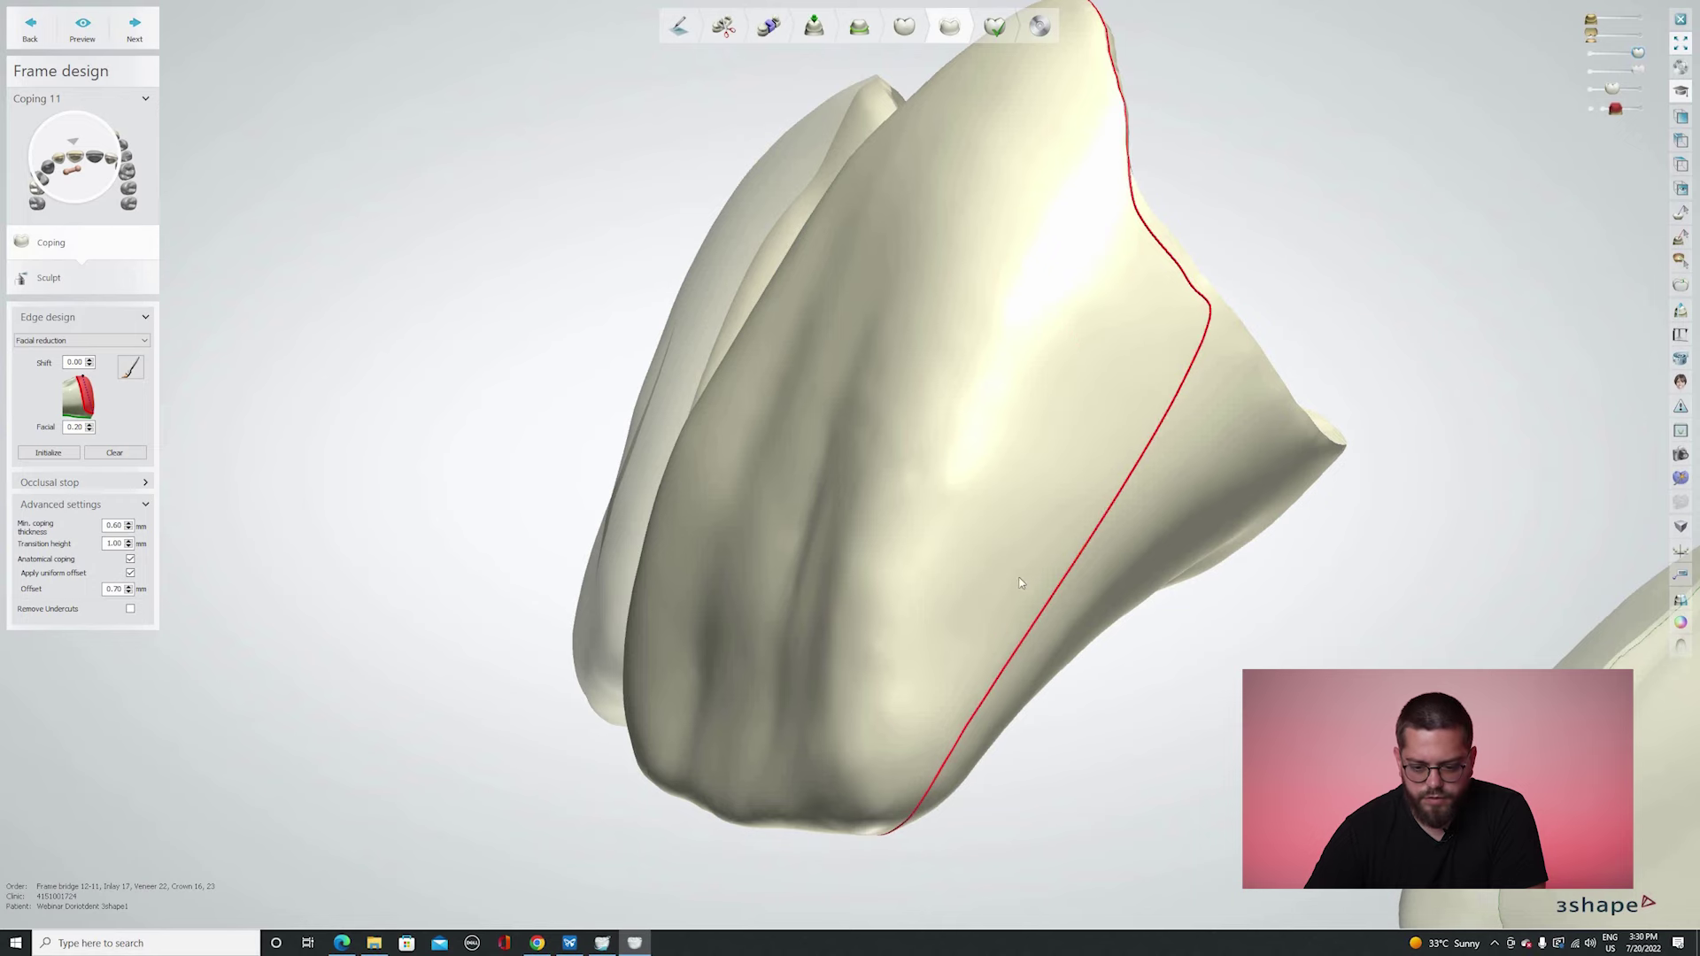
{"action": "key", "text": "1"}
{"action": "scroll", "coordinate": [1002, 570], "scroll_direction": "down", "scroll_amount": 3}
{"action": "mouse_move", "coordinate": [1002, 570]}
{"action": "right_mouse_down"}
{"action": "mouse_move", "coordinate": [752, 517]}
{"action": "mouse_move", "coordinate": [767, 512]}
{"action": "mouse_move", "coordinate": [264, 311]}
{"action": "right_mouse_up"}
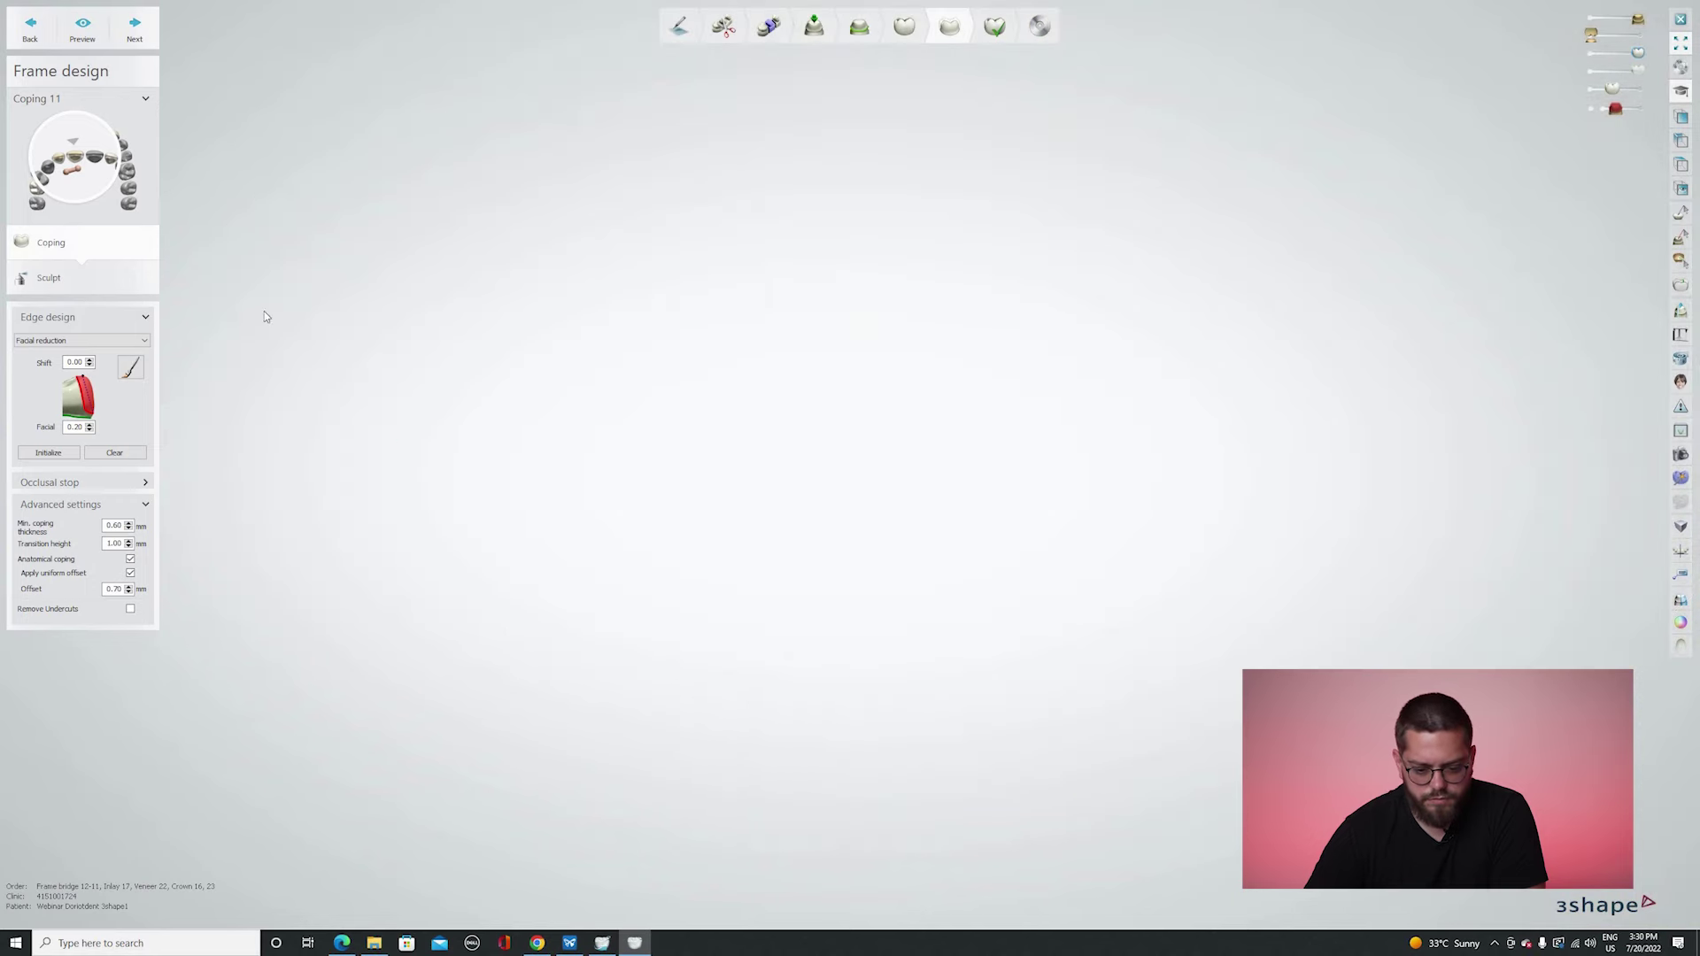
{"action": "left_click", "coordinate": [74, 21]}
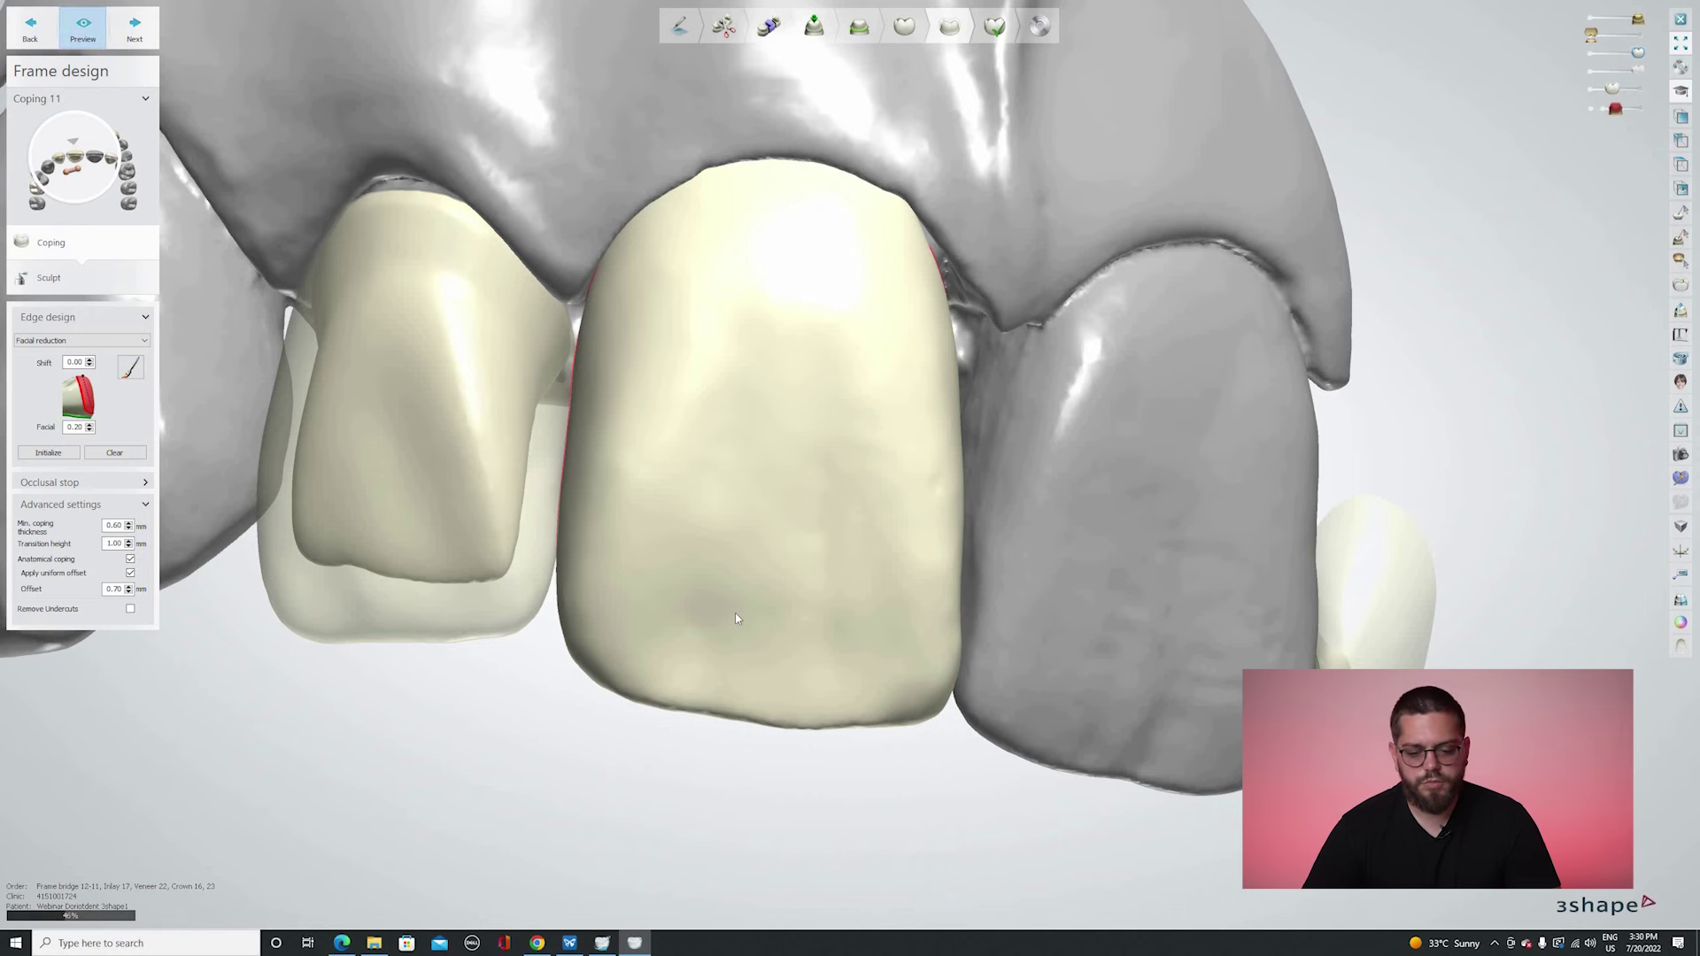
Examine coping 11's reduced facial surface and incisal edge against the full contour and neighbouring teeth.
{"action": "scroll", "coordinate": [747, 670], "scroll_direction": "down", "scroll_amount": 4}
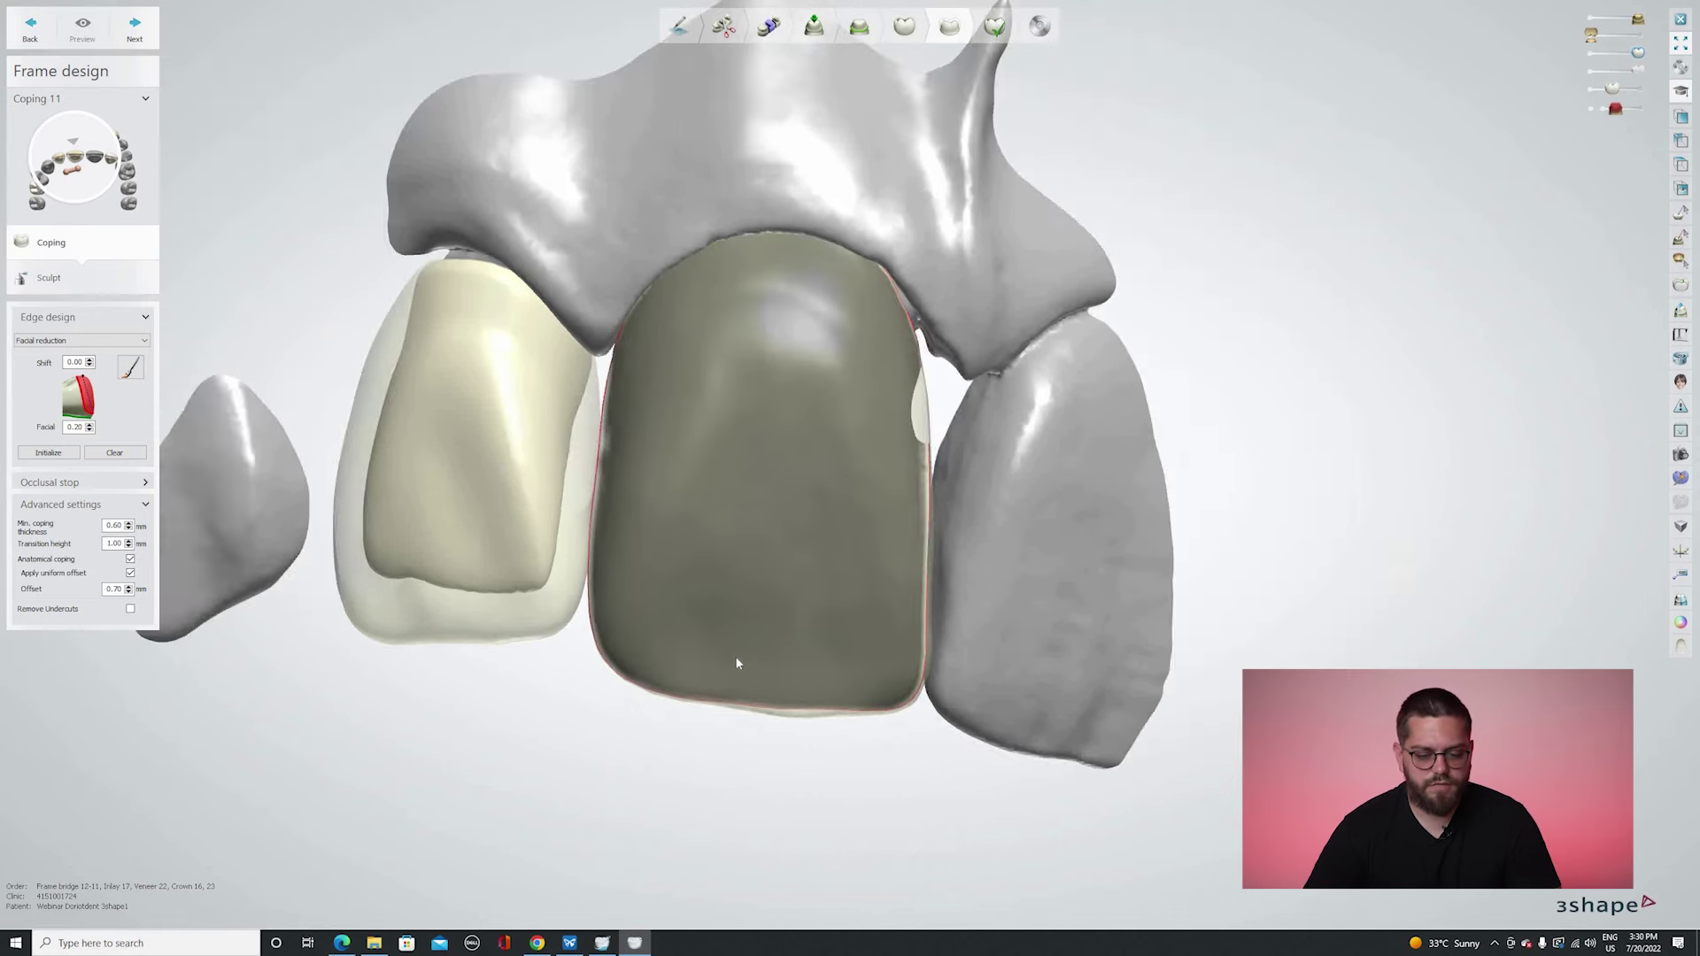
{"action": "scroll", "coordinate": [735, 727], "scroll_direction": "up", "scroll_amount": 3}
{"action": "scroll", "coordinate": [733, 702], "scroll_direction": "down", "scroll_amount": 3}
{"action": "scroll", "coordinate": [752, 680], "scroll_direction": "up", "scroll_amount": 3}
{"action": "scroll", "coordinate": [795, 611], "scroll_direction": "down", "scroll_amount": 3}
{"action": "scroll", "coordinate": [788, 568], "scroll_direction": "up", "scroll_amount": 3}
{"action": "right_click_drag", "start_coordinate": [750, 535], "coordinate": [760, 651]}
{"action": "scroll", "coordinate": [779, 619], "scroll_direction": "down", "scroll_amount": 3}
{"action": "right_click_drag", "start_coordinate": [814, 549], "coordinate": [964, 460]}
Select coping 12, set its uniform offset to 0.45 mm, and dismiss the new materials notice.
{"action": "left_click", "coordinate": [965, 462]}
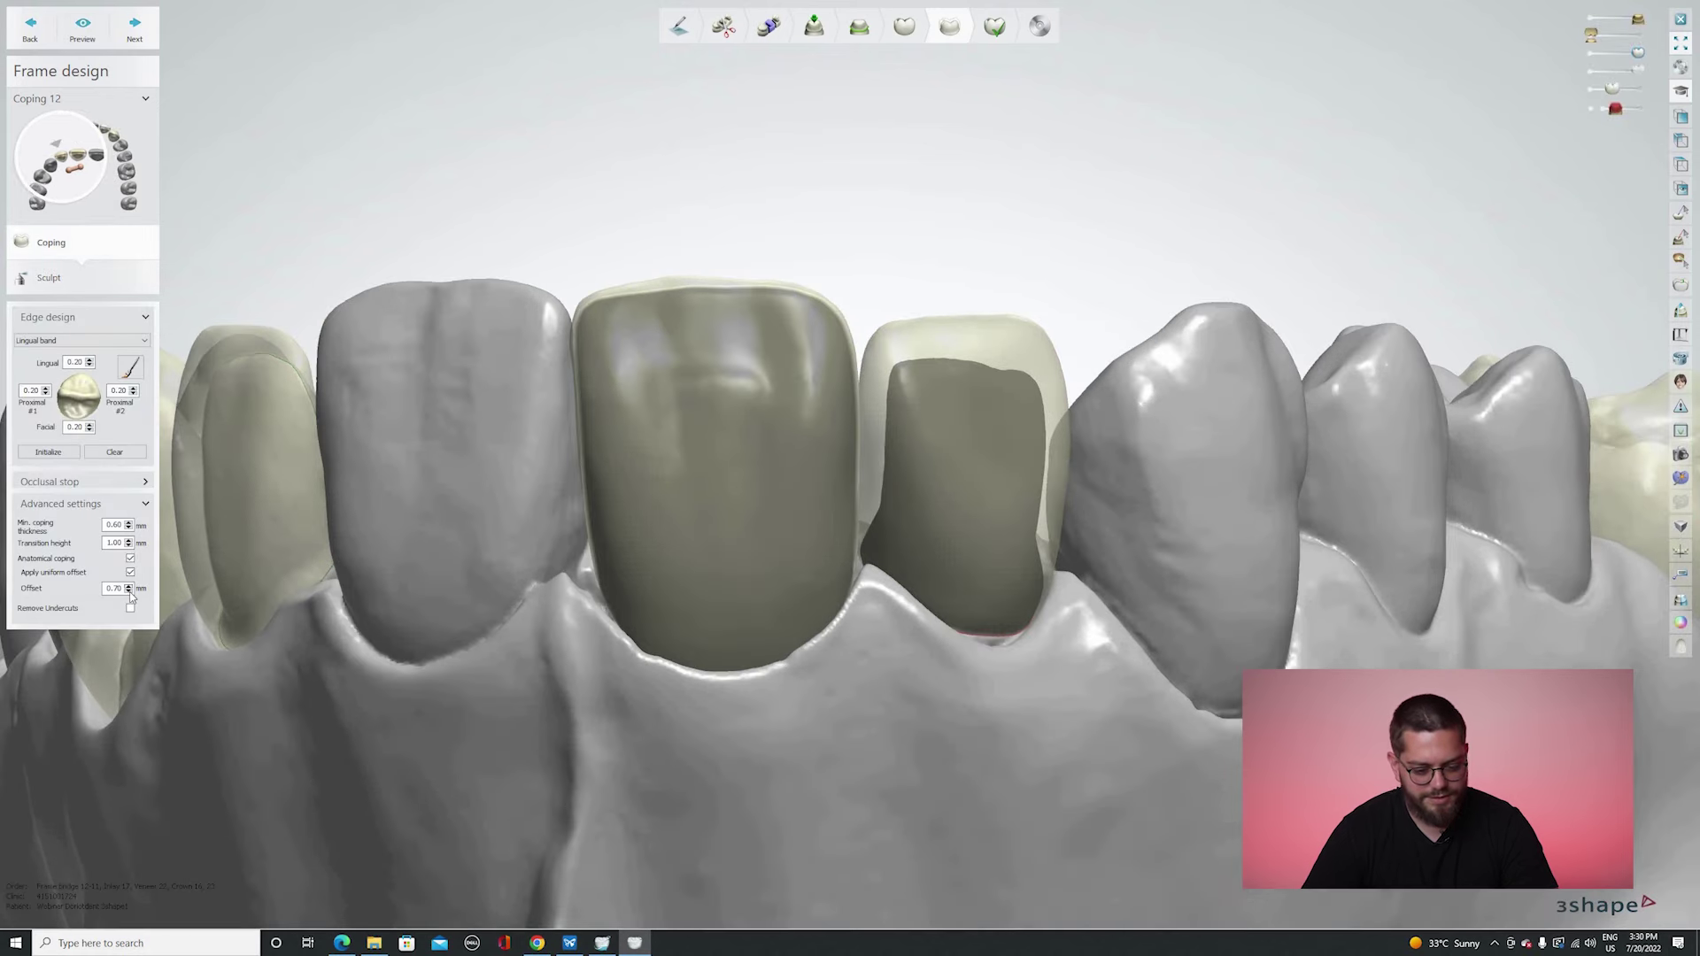
{"action": "left_click", "coordinate": [129, 591]}
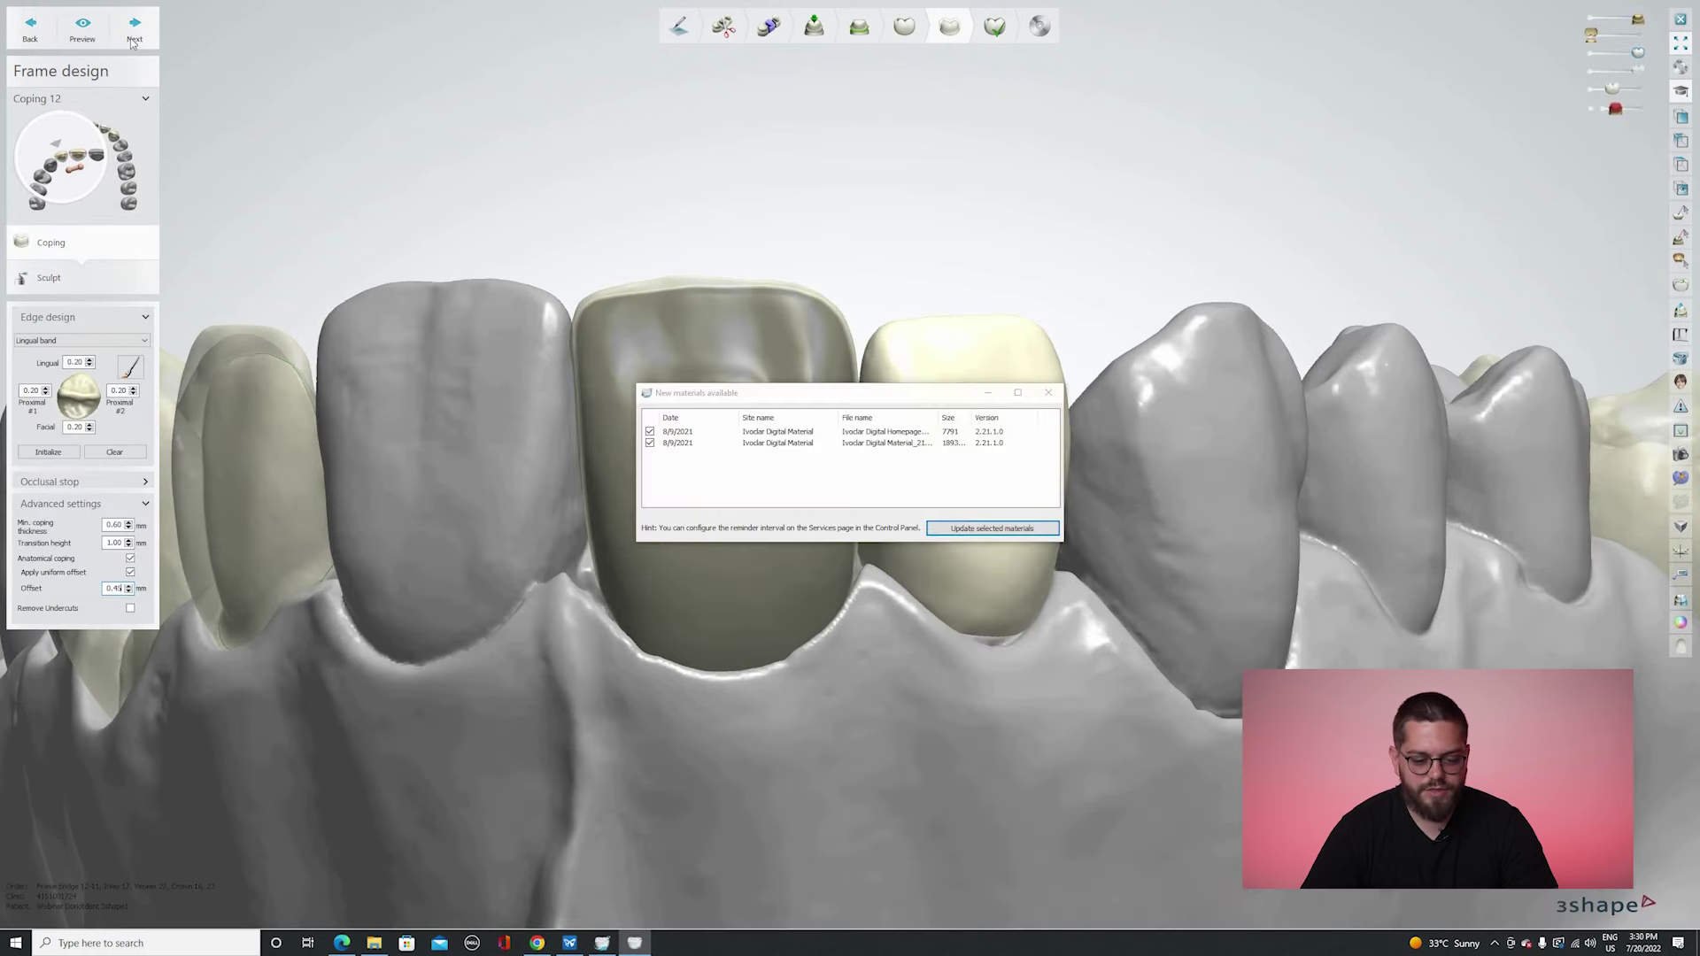
{"action": "left_click", "coordinate": [1044, 385]}
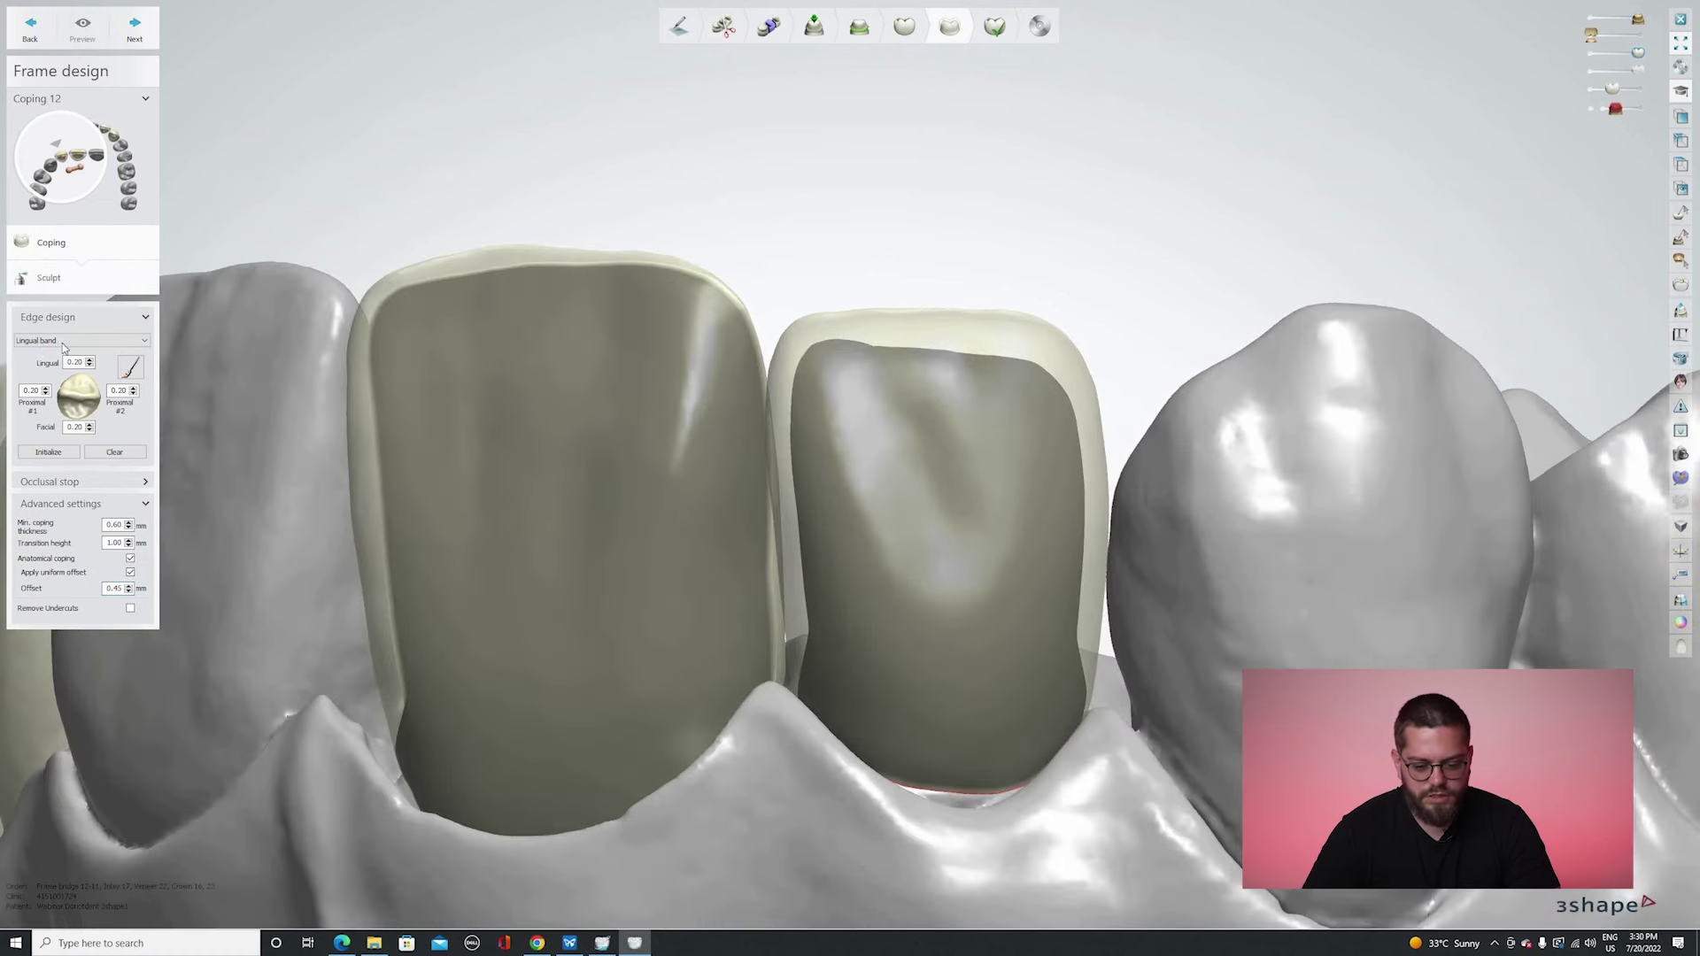
Start sculpting coping 12 and carve a groove into its incisal edge with the wax knife at 0.48 mm and 10.0 µm.
{"action": "left_click", "coordinate": [50, 279]}
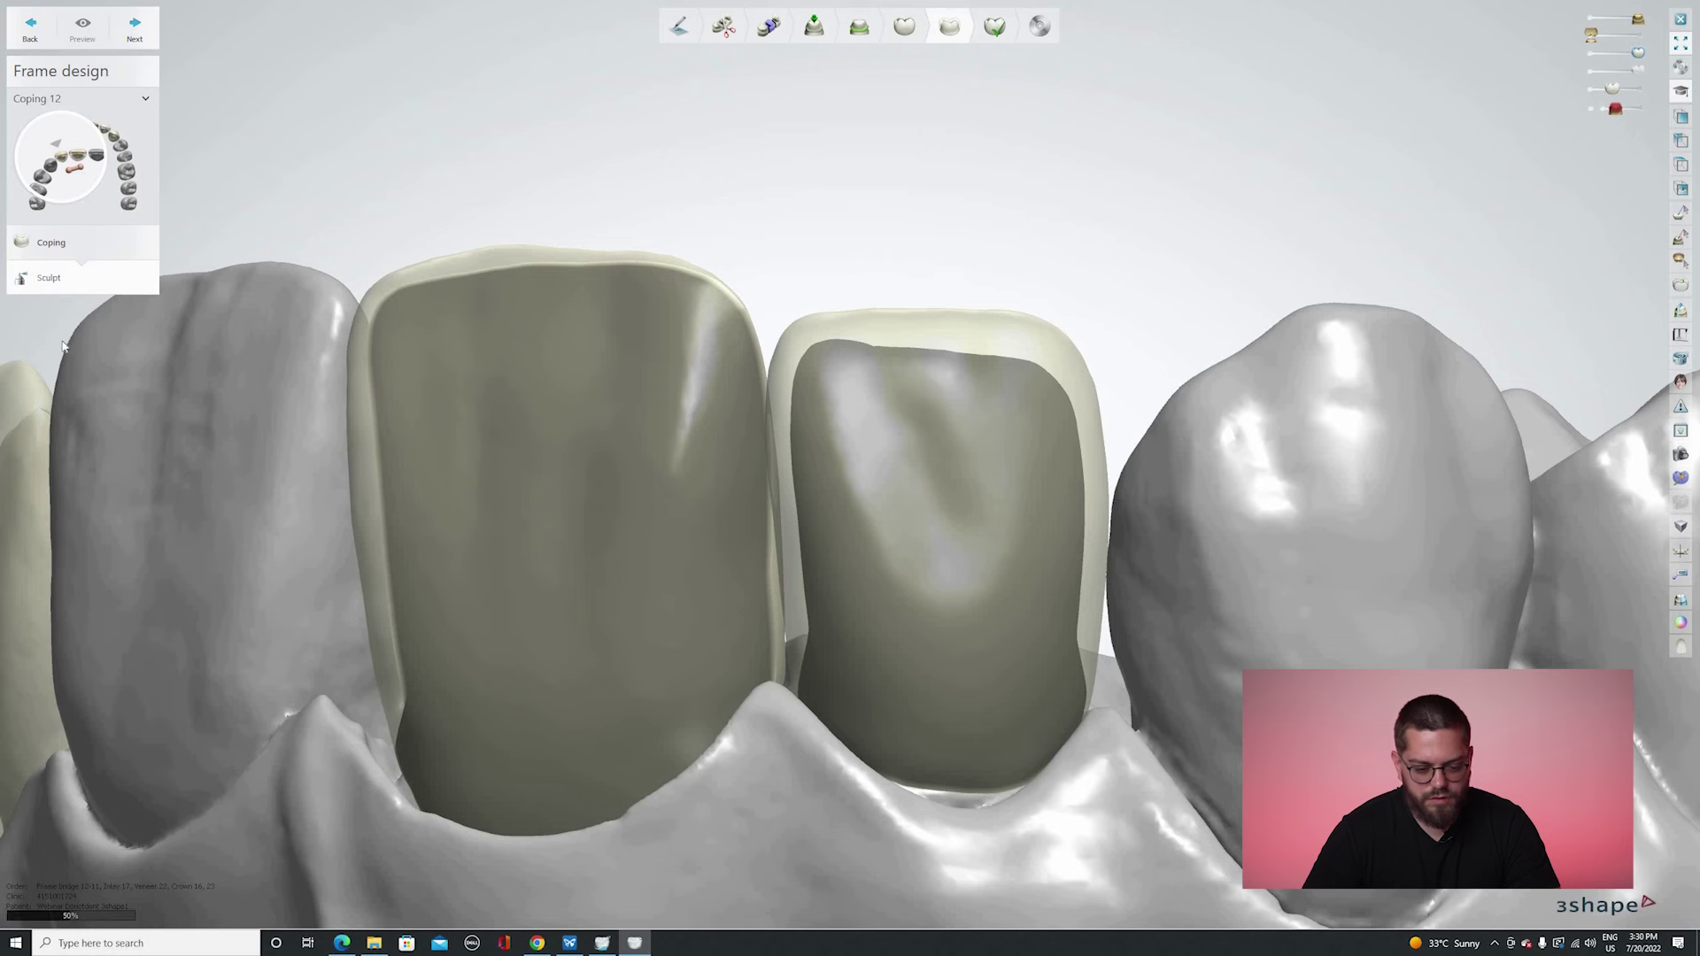
{"action": "left_click_drag", "start_coordinate": [992, 362], "coordinate": [844, 344]}
{"action": "left_click", "coordinate": [841, 342]}
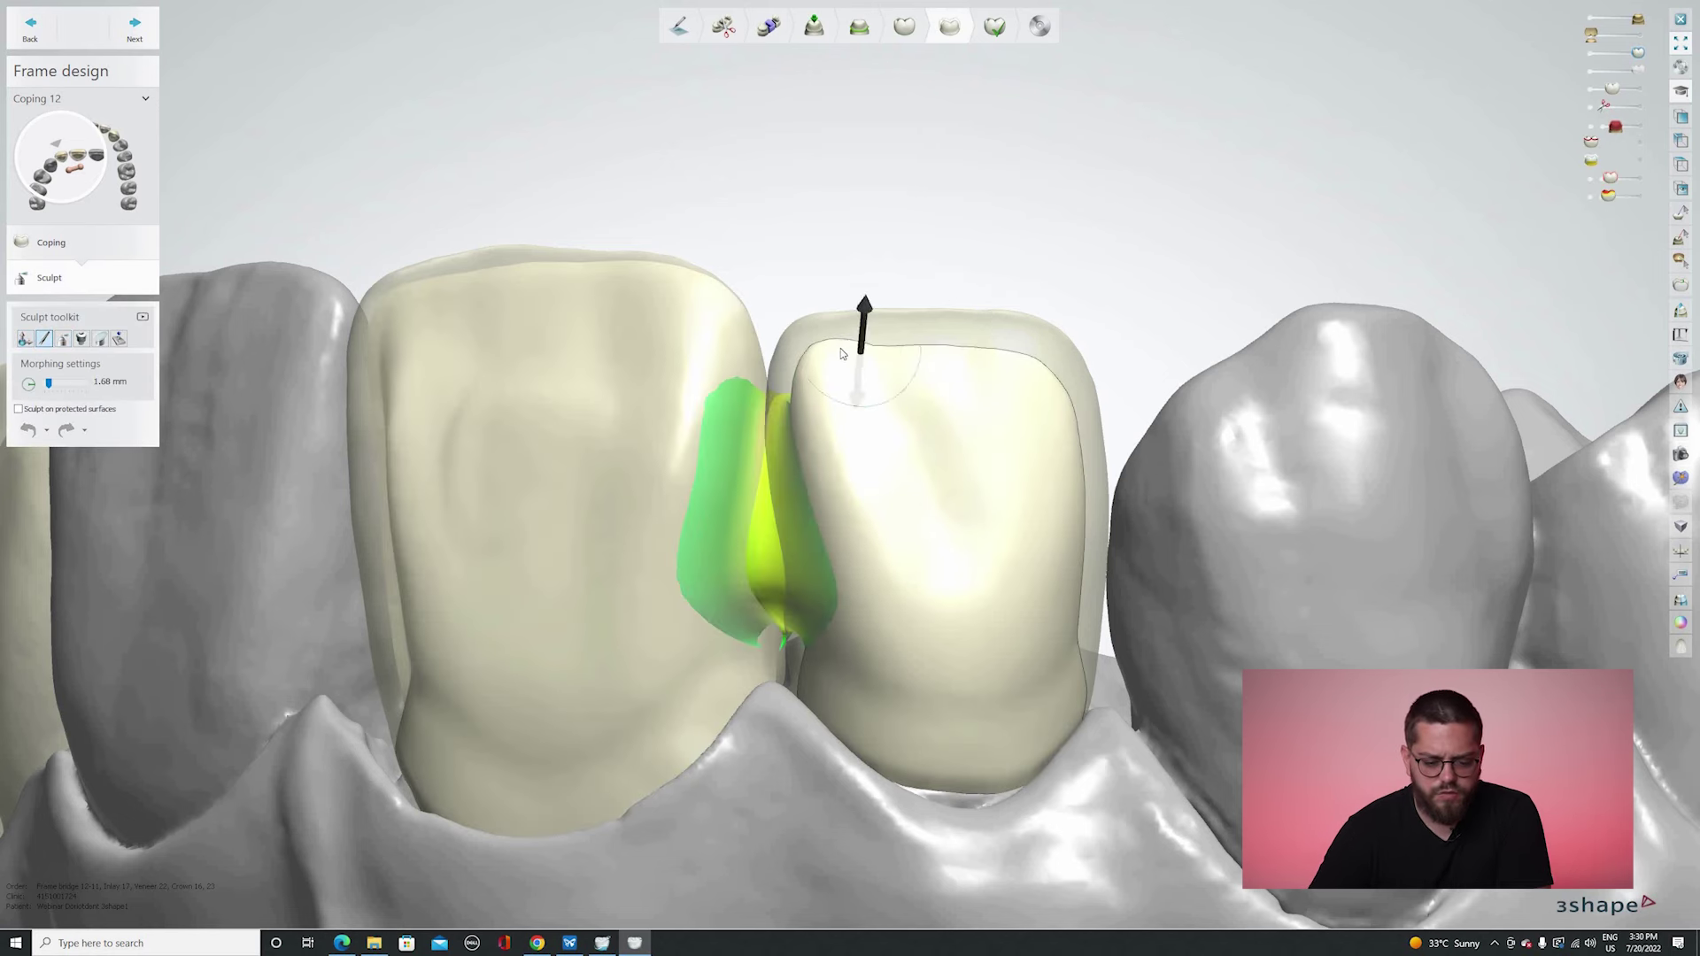
{"action": "left_click", "coordinate": [71, 387]}
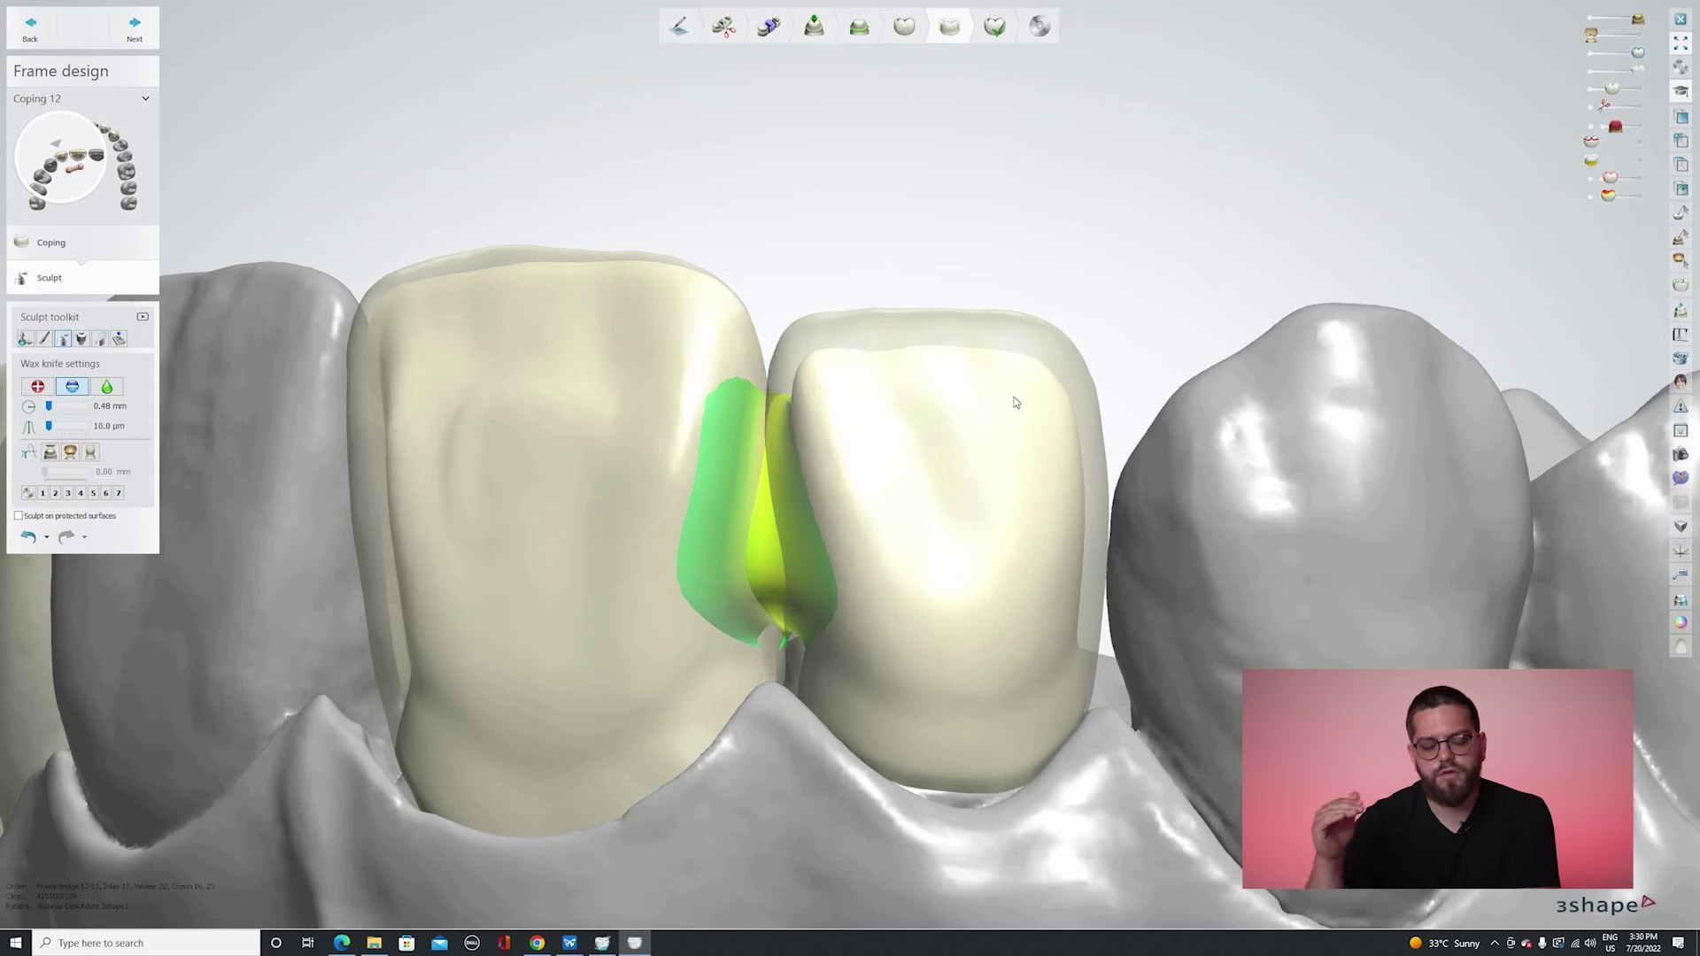
{"action": "right_click_drag", "start_coordinate": [897, 365], "coordinate": [896, 374]}
{"action": "scroll", "coordinate": [892, 388], "scroll_direction": "up", "scroll_amount": 3}
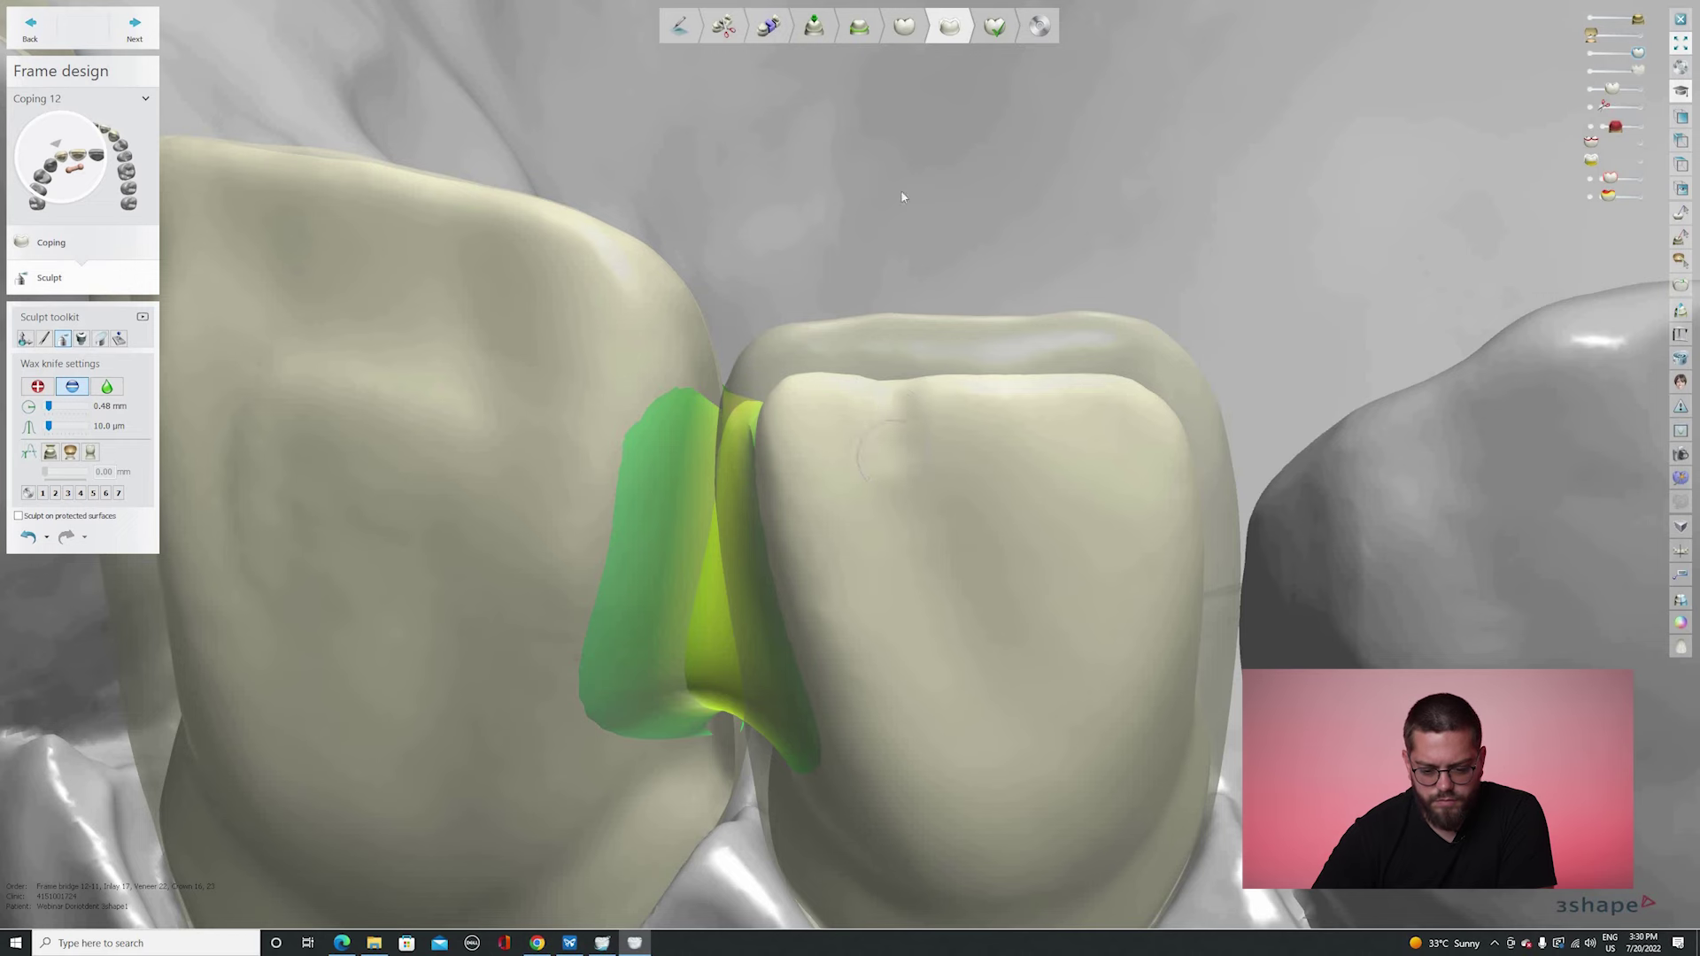
{"action": "right_click_drag", "start_coordinate": [903, 257], "coordinate": [912, 190]}
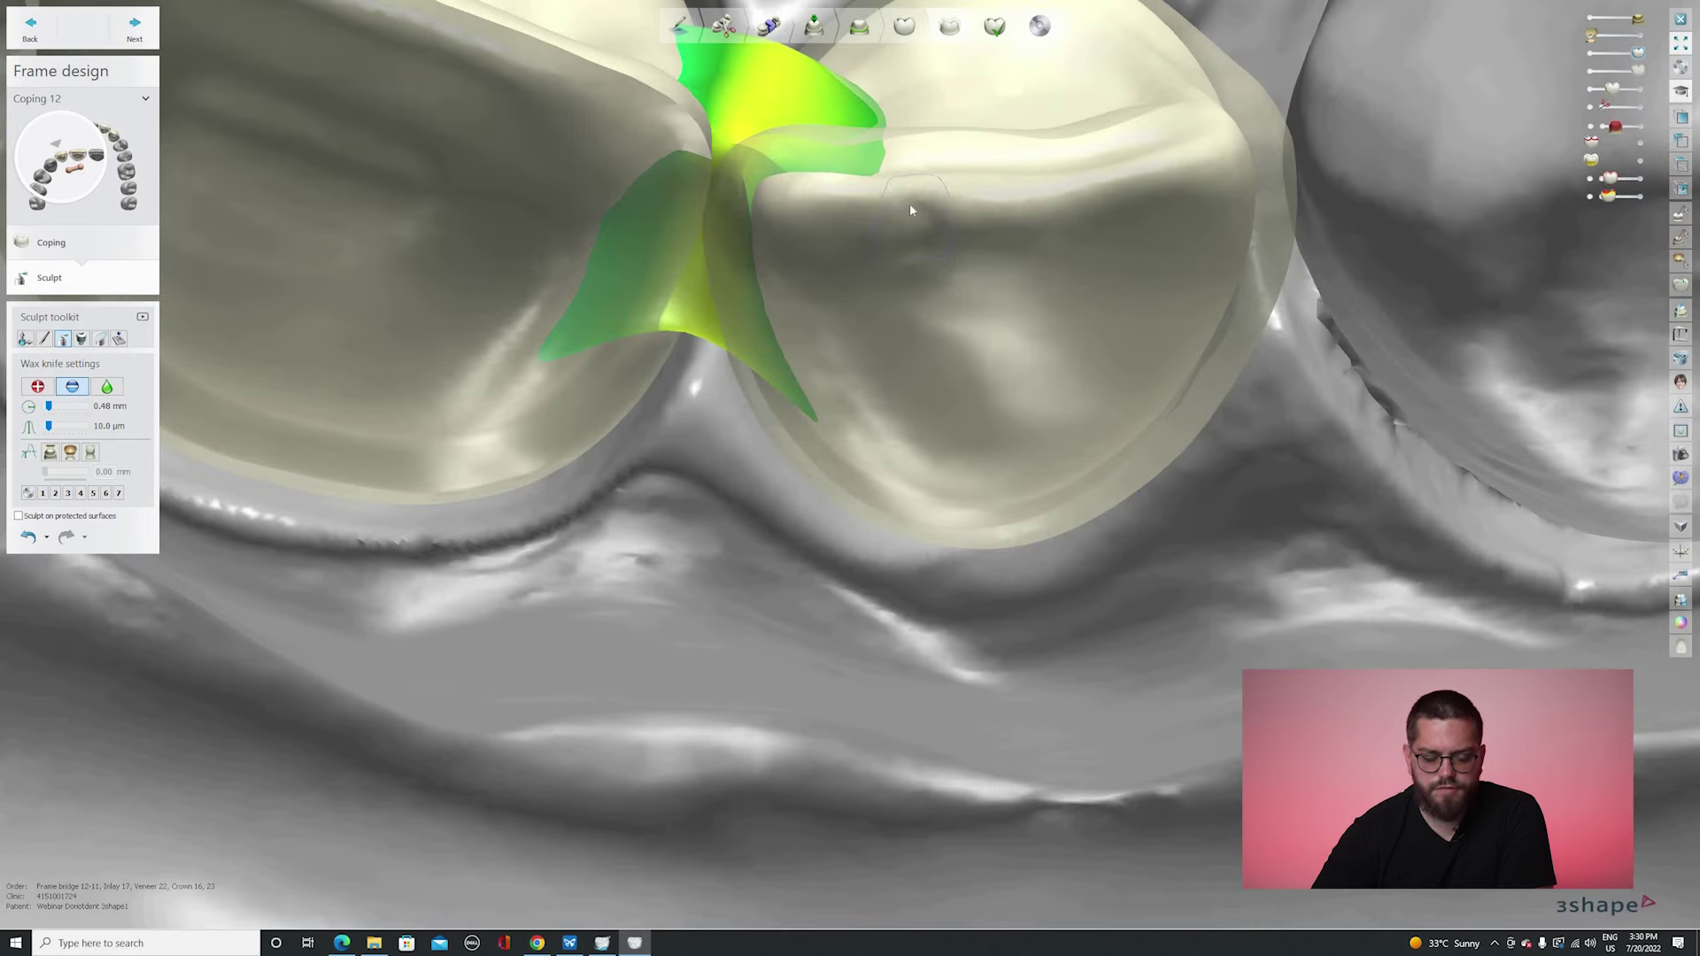
Refine coping 12's incisal groove with the wax knife set to 0.20 mm and 30.0 µm.
{"action": "mouse_move", "coordinate": [916, 449]}
{"action": "right_mouse_down"}
{"action": "mouse_move", "coordinate": [918, 506]}
{"action": "mouse_move", "coordinate": [965, 398]}
{"action": "mouse_move", "coordinate": [900, 410]}
{"action": "right_mouse_up"}
{"action": "scroll", "coordinate": [912, 357], "scroll_direction": "down", "scroll_amount": 5}
{"action": "scroll", "coordinate": [949, 416], "scroll_direction": "up", "scroll_amount": 3}
{"action": "scroll", "coordinate": [894, 381], "scroll_direction": "down", "scroll_amount": 3, "text": "ctrl"}
{"action": "left_click", "coordinate": [893, 384]}
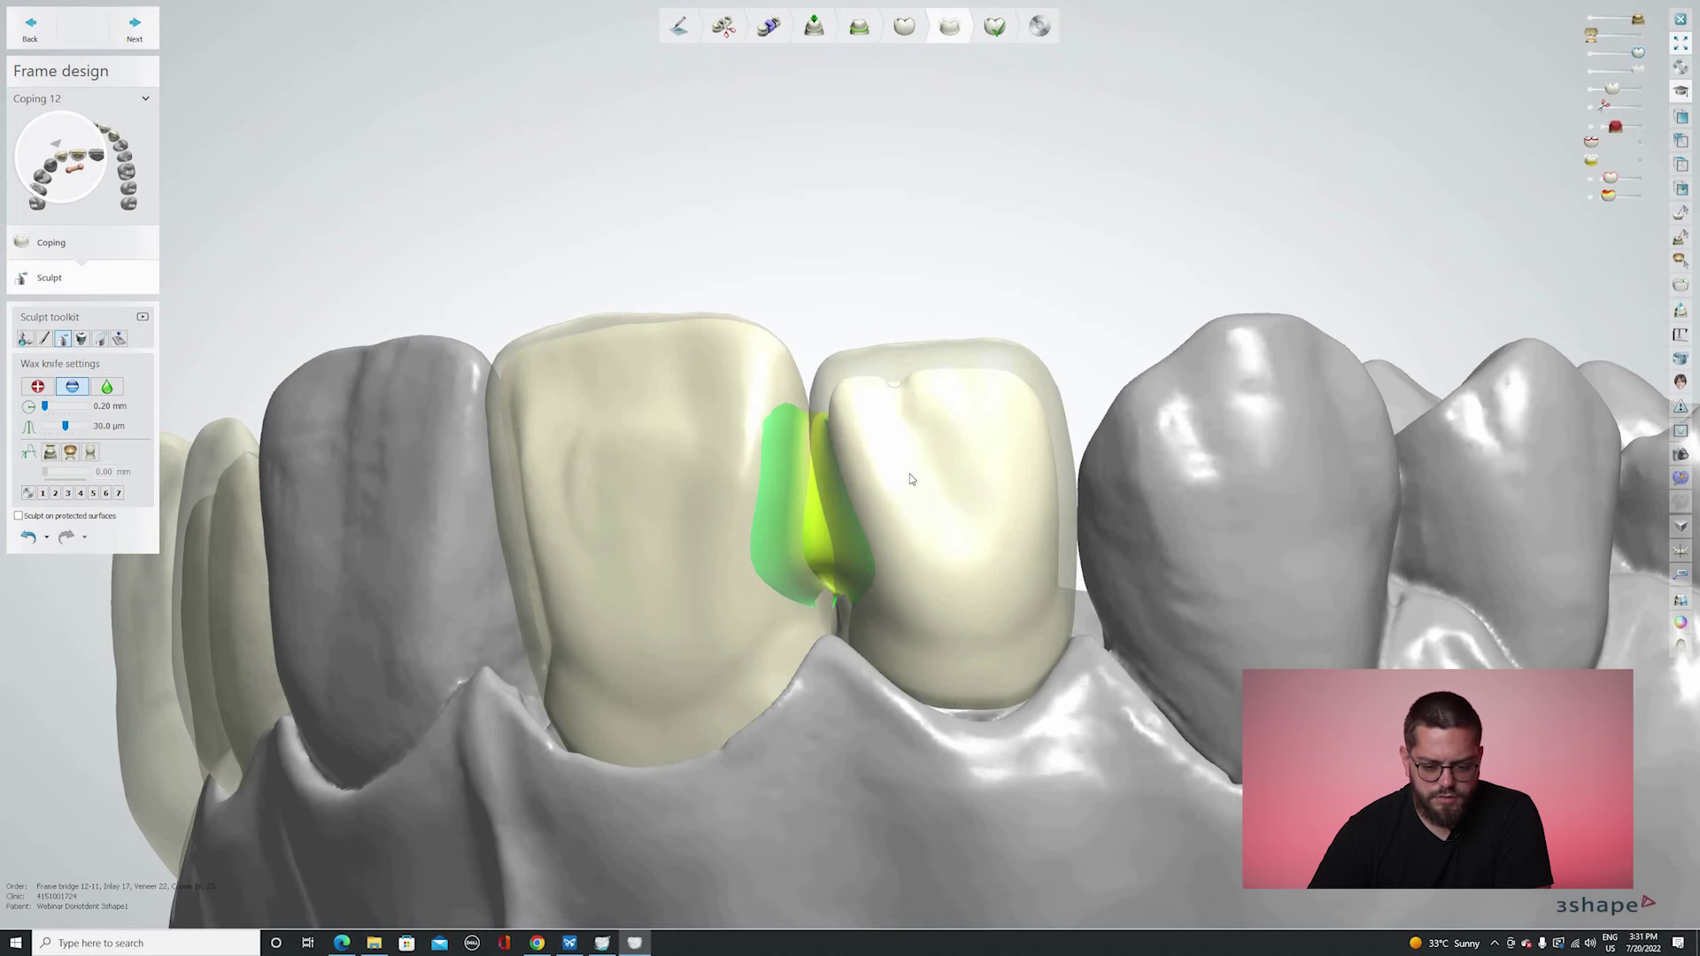
Carve another small mamelon groove into coping 12's incisal edge beside the first one.
{"action": "scroll", "coordinate": [951, 469], "scroll_direction": "down", "scroll_amount": 5}
{"action": "right_click_drag", "start_coordinate": [1001, 639], "coordinate": [827, 652]}
{"action": "scroll", "coordinate": [824, 648], "scroll_direction": "up", "scroll_amount": 4}
{"action": "scroll", "coordinate": [821, 644], "scroll_direction": "up", "scroll_amount": 3}
{"action": "right_click_drag", "start_coordinate": [737, 459], "coordinate": [735, 461]}
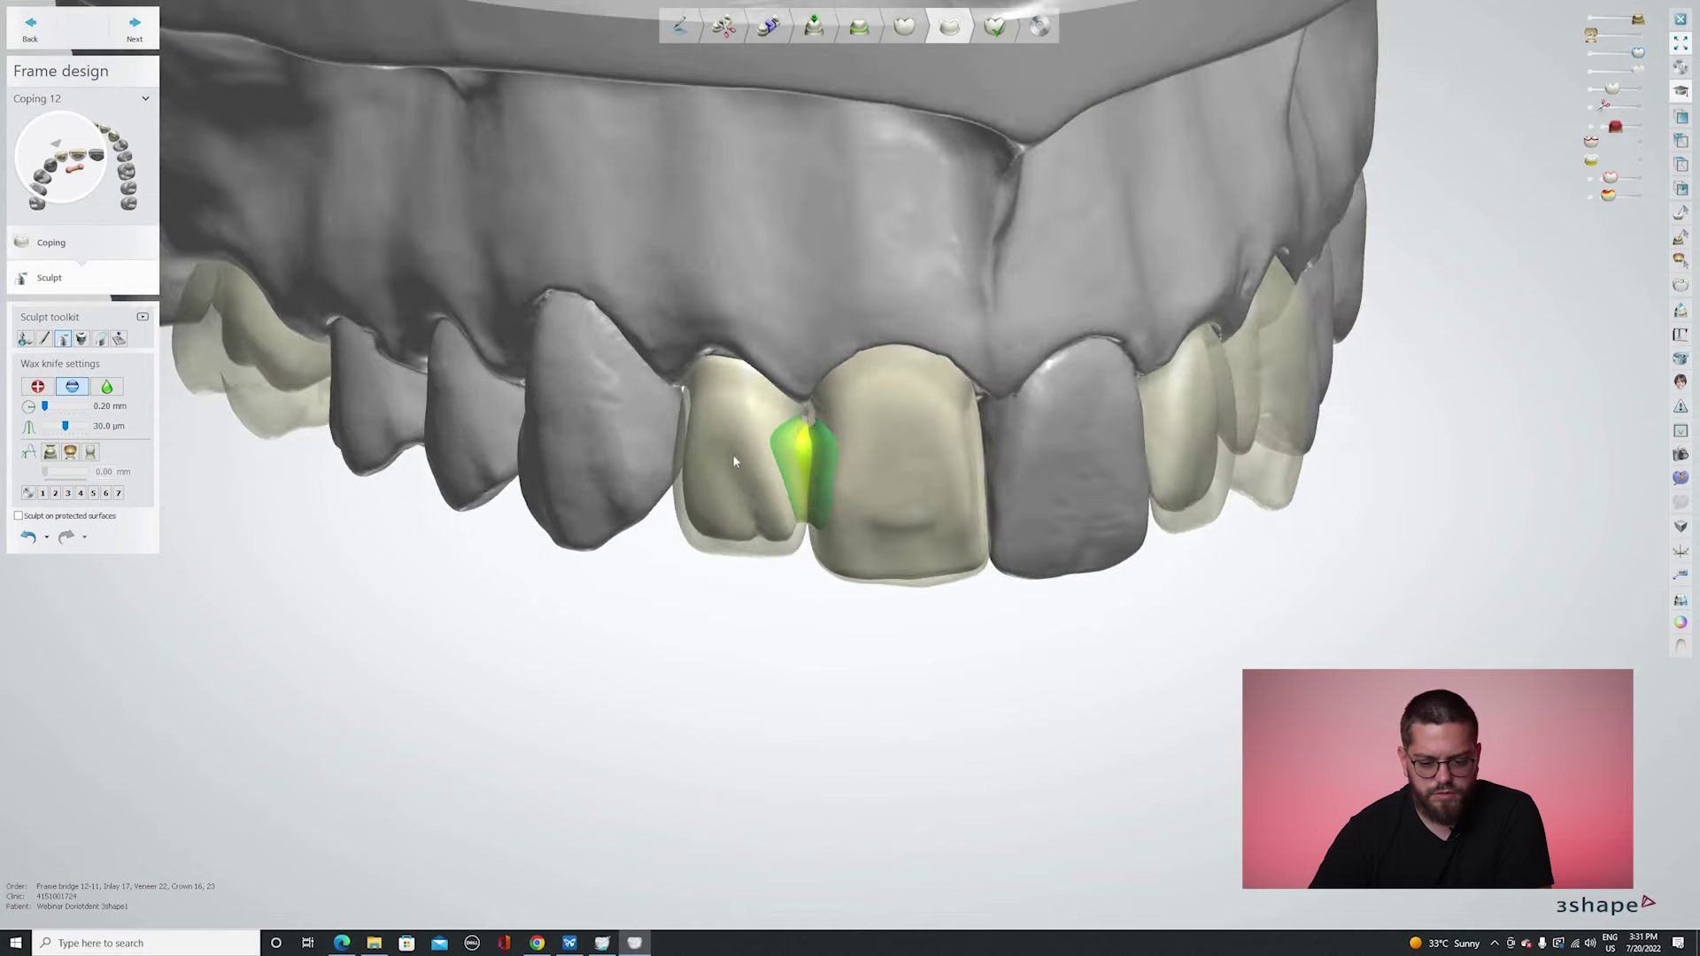
{"action": "scroll", "coordinate": [737, 469], "scroll_direction": "up", "scroll_amount": 4}
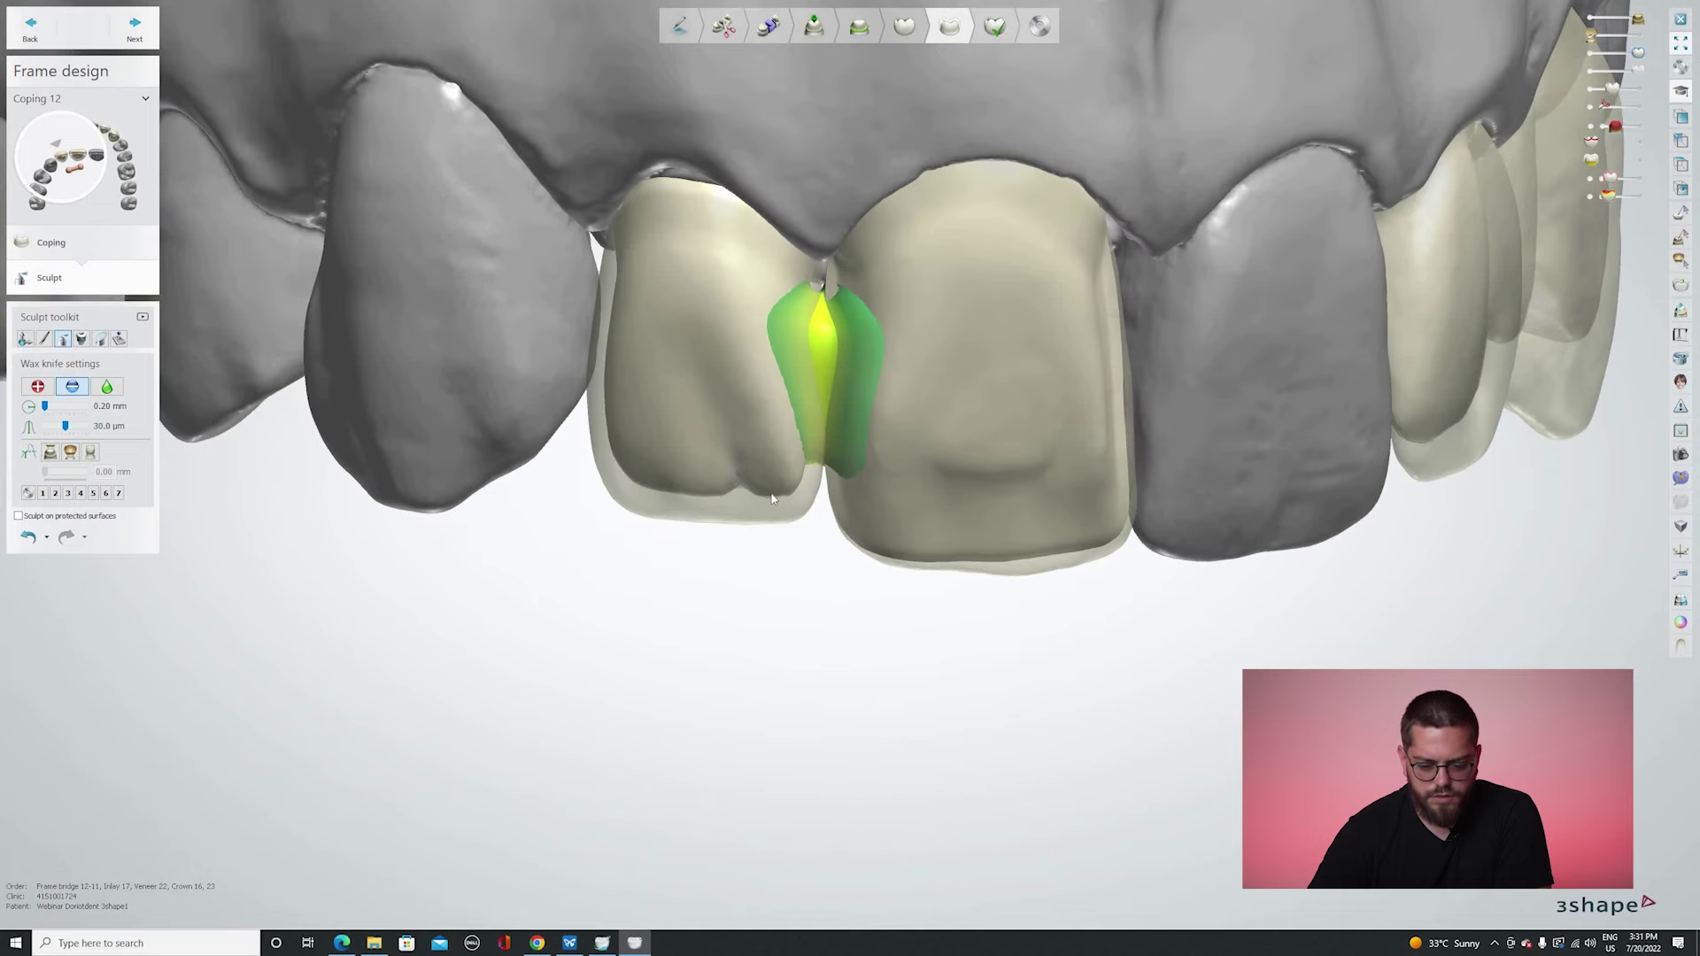
{"action": "right_click_drag", "start_coordinate": [766, 560], "coordinate": [699, 492]}
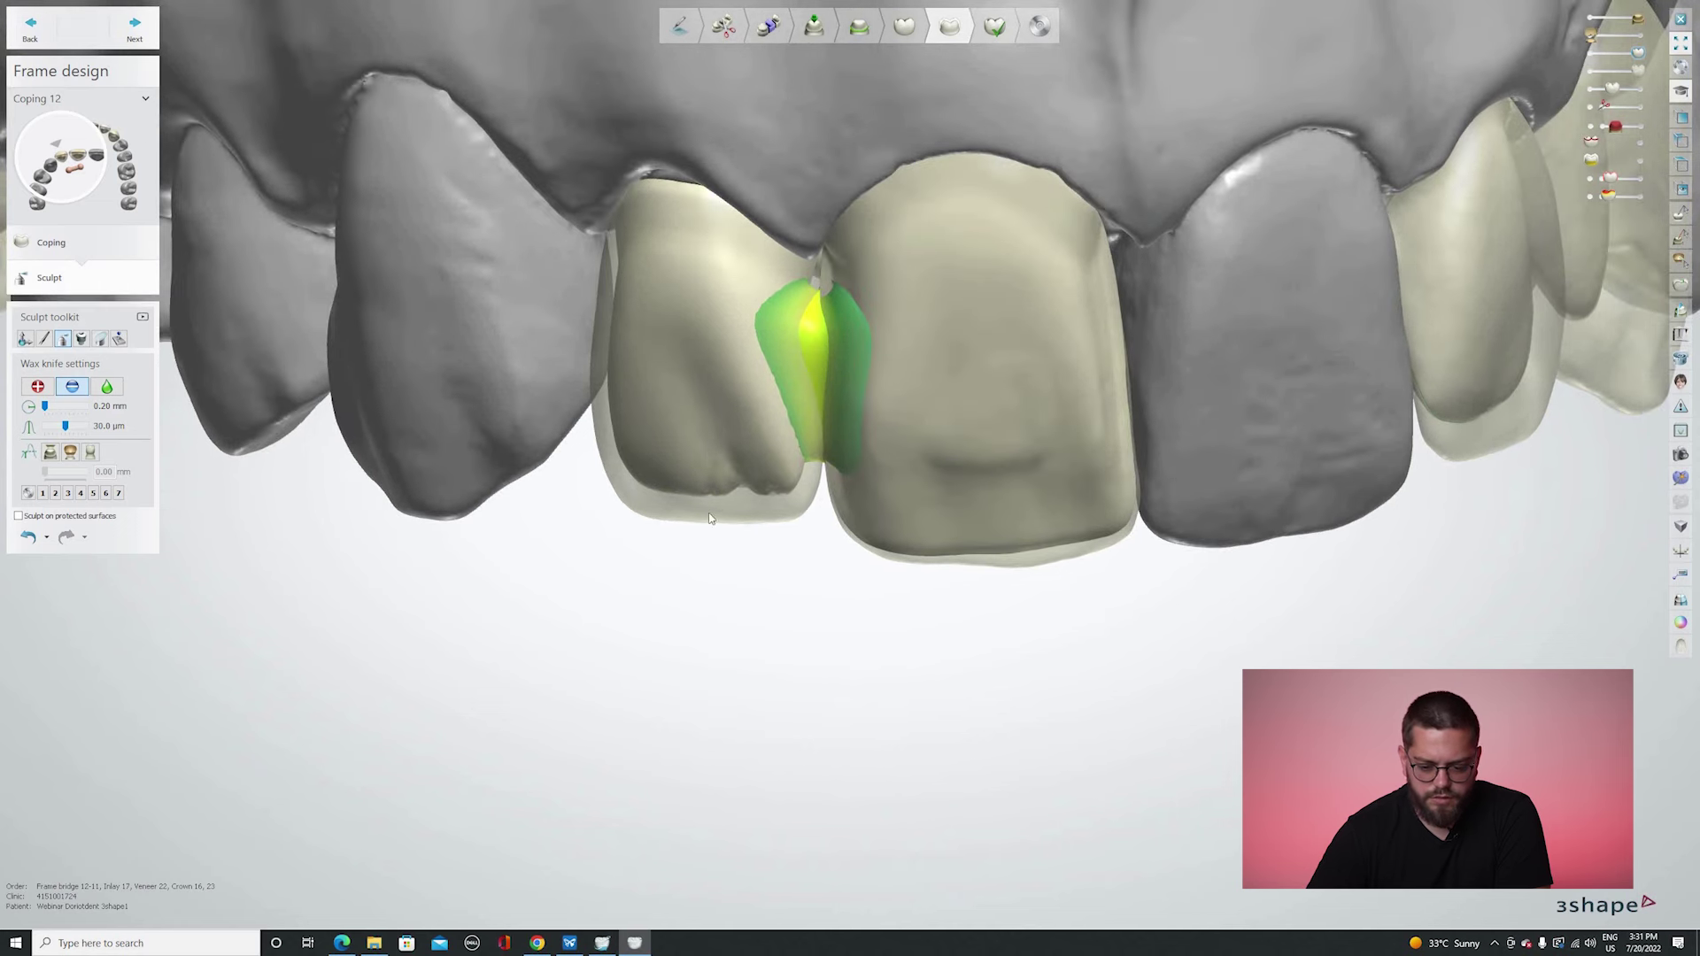
{"action": "scroll", "coordinate": [708, 517], "scroll_direction": "down", "scroll_amount": 5}
{"action": "scroll", "coordinate": [743, 410], "scroll_direction": "up", "scroll_amount": 6}
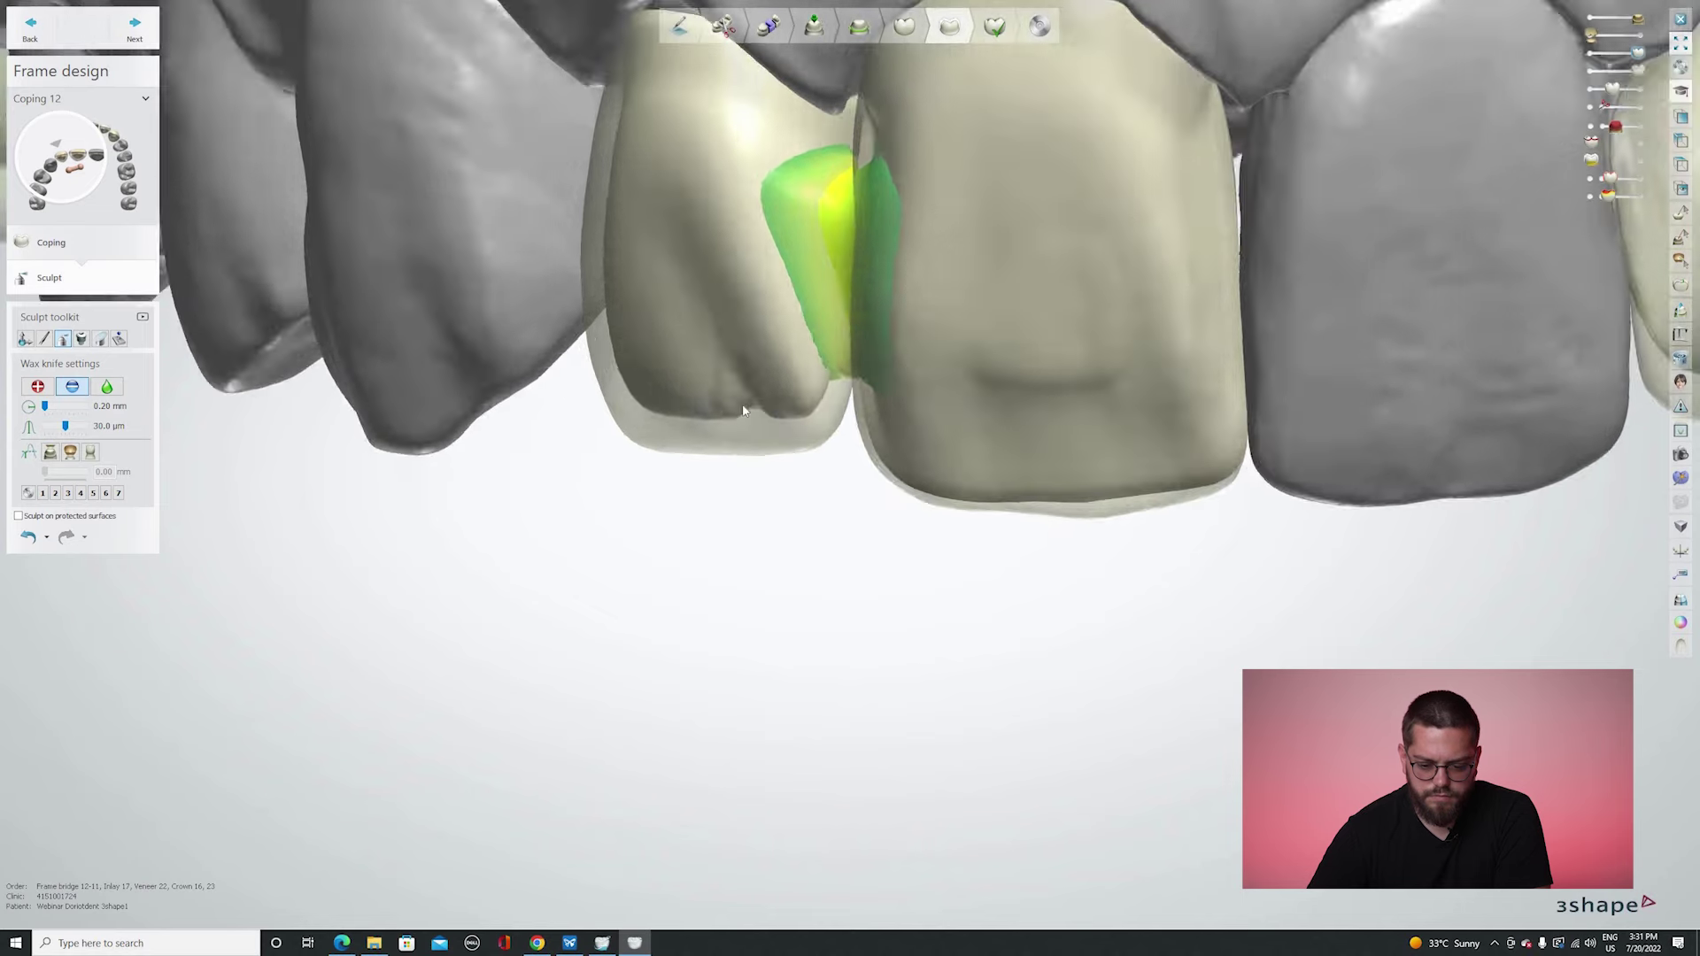
{"action": "right_click_drag", "start_coordinate": [743, 410], "coordinate": [744, 431]}
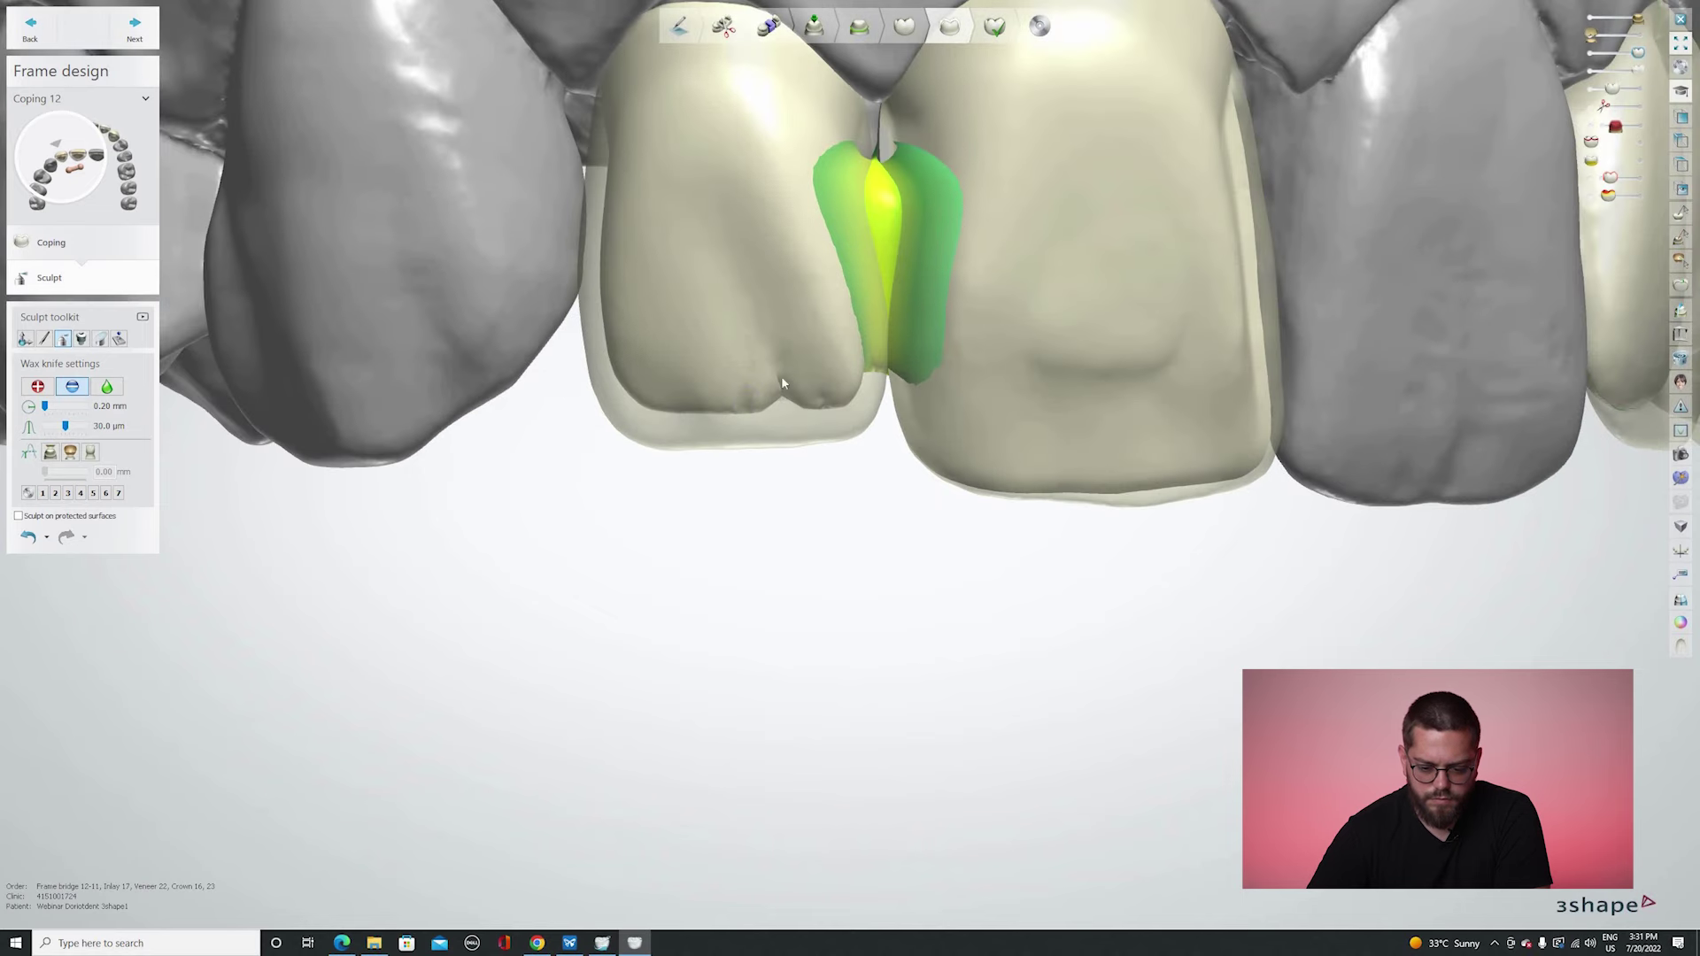
Morph coping 12's incisal edge around the grooves with a 0.70 mm radius, and return to the coping edge design.
{"action": "key", "text": "m"}
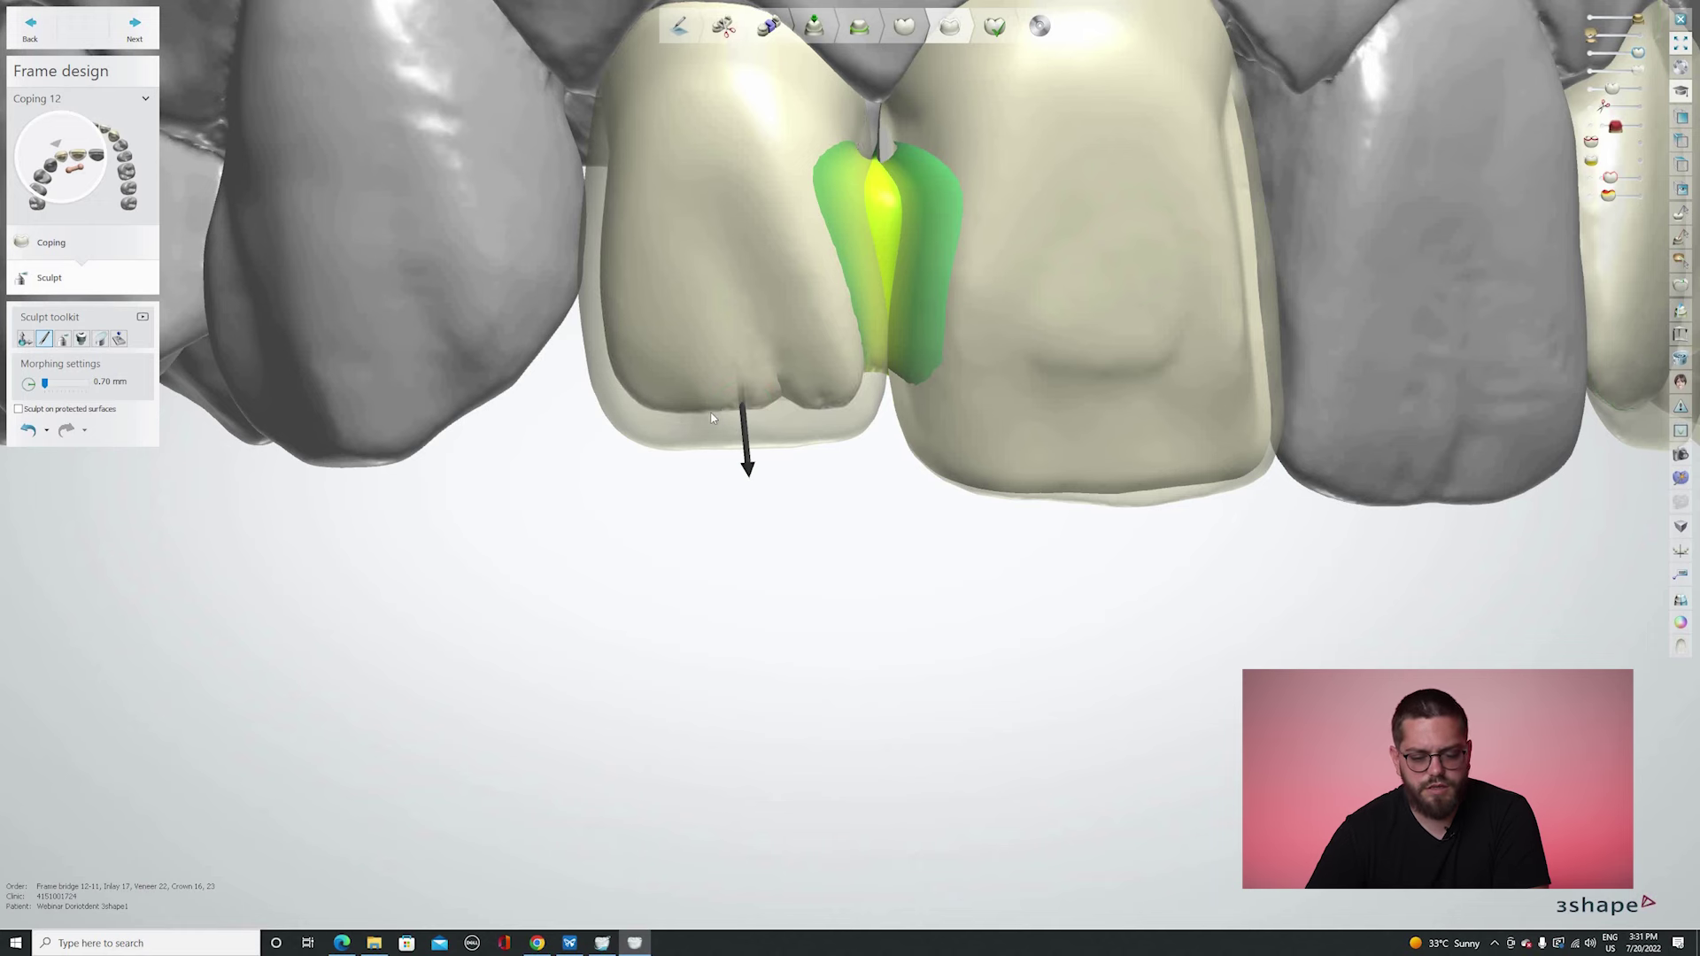
{"action": "scroll", "coordinate": [962, 518], "scroll_direction": "down", "scroll_amount": 5}
{"action": "mouse_move", "coordinate": [962, 517]}
{"action": "right_mouse_down"}
{"action": "mouse_move", "coordinate": [847, 475]}
{"action": "mouse_move", "coordinate": [831, 560]}
{"action": "mouse_move", "coordinate": [870, 533]}
{"action": "mouse_move", "coordinate": [822, 403]}
{"action": "mouse_move", "coordinate": [912, 354]}
{"action": "mouse_move", "coordinate": [819, 199]}
{"action": "right_mouse_up"}
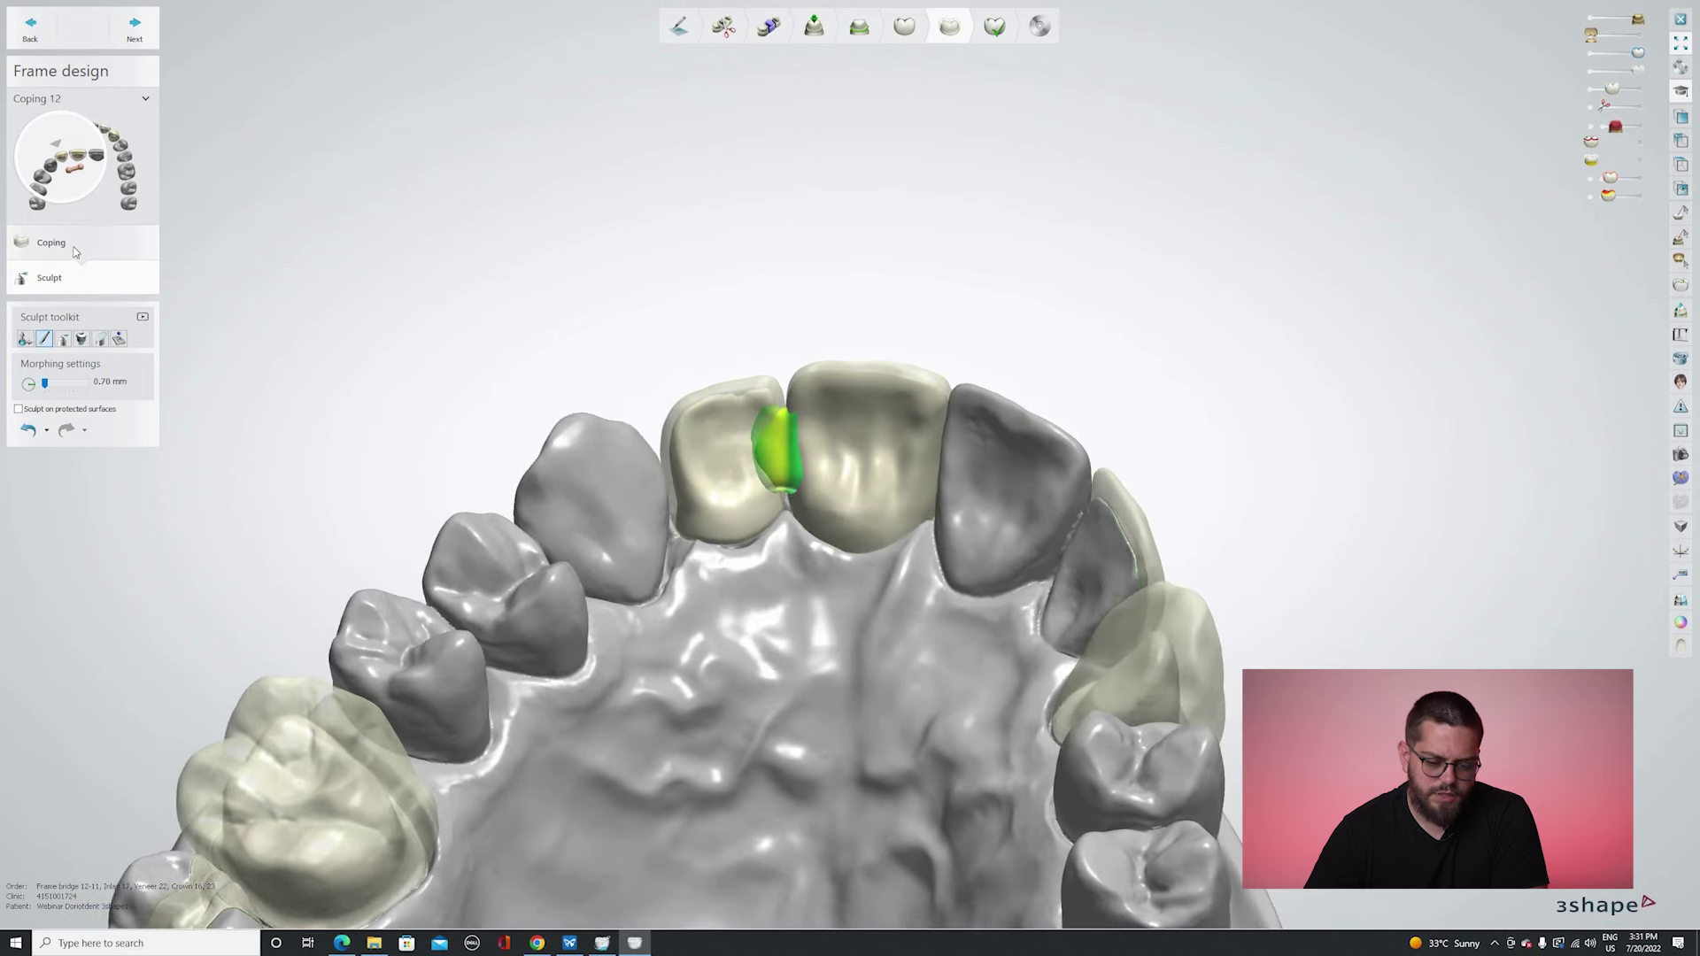
{"action": "left_click", "coordinate": [75, 248]}
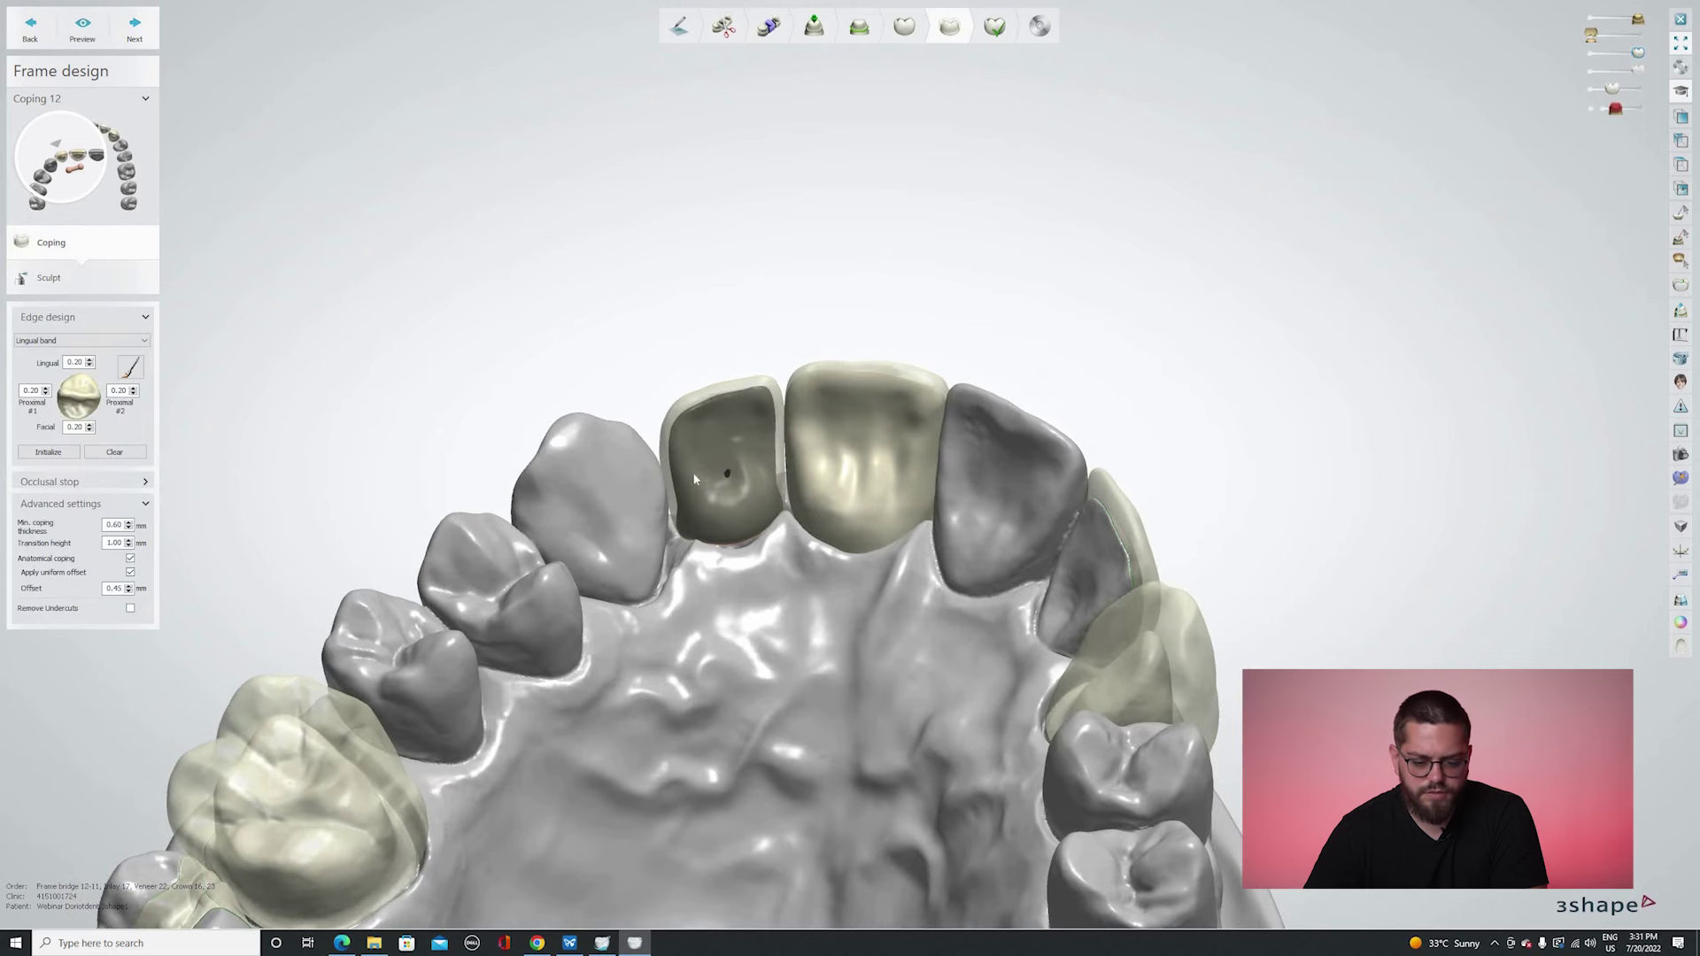